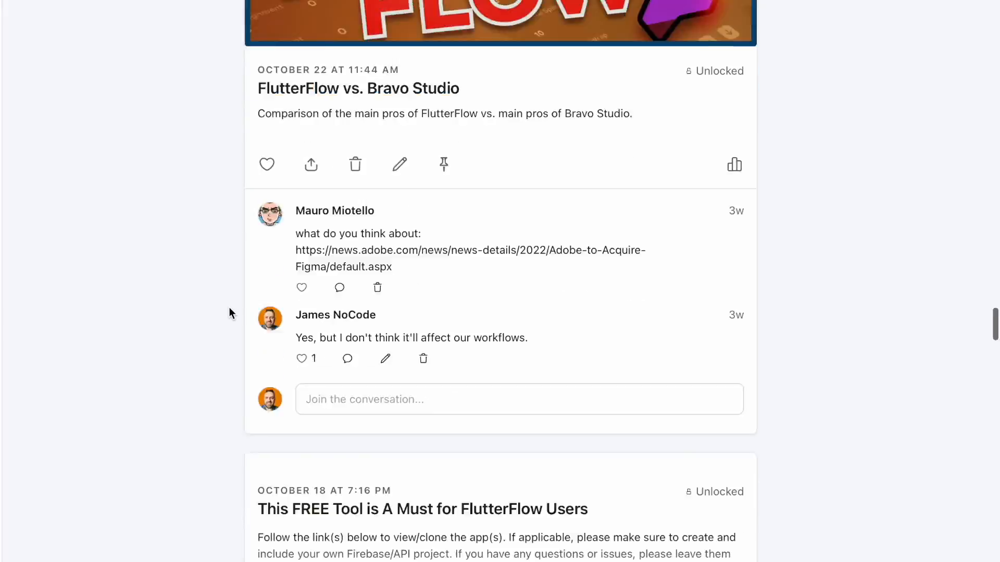
pyautogui.scroll(-20, 229, 308)
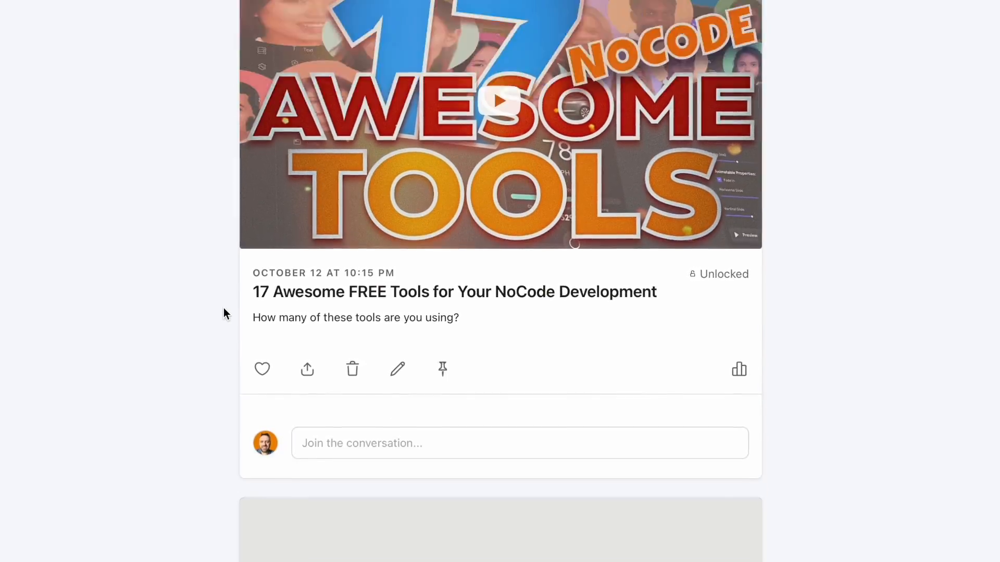
pyautogui.scroll(-20, 223, 314)
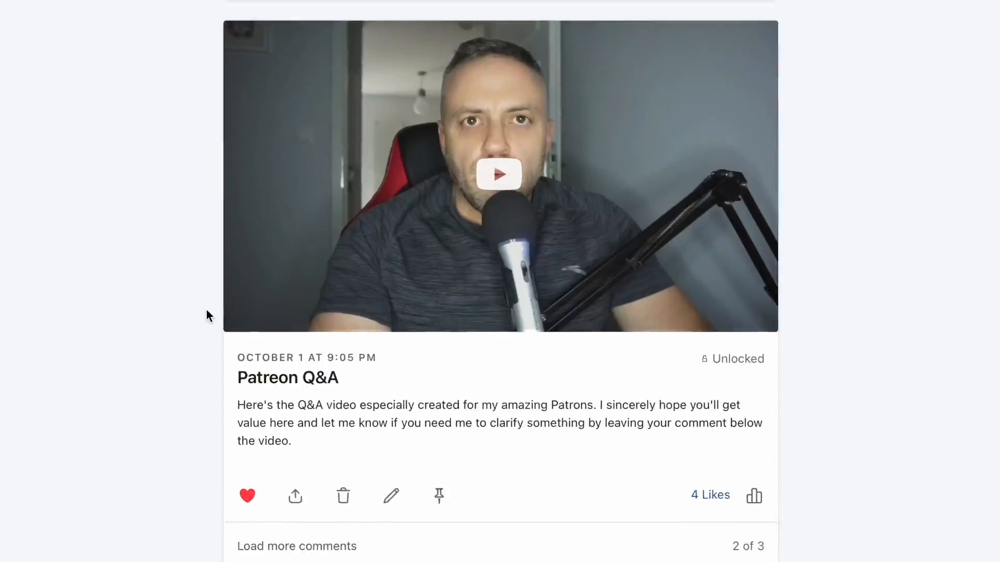
pyautogui.scroll(-20, 207, 314)
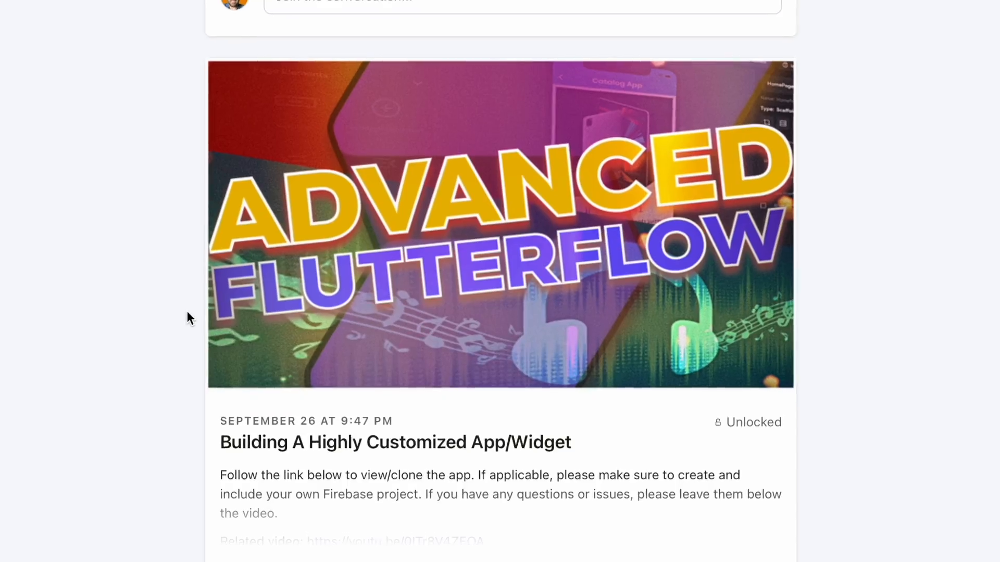
pyautogui.scroll(-10, 186, 318)
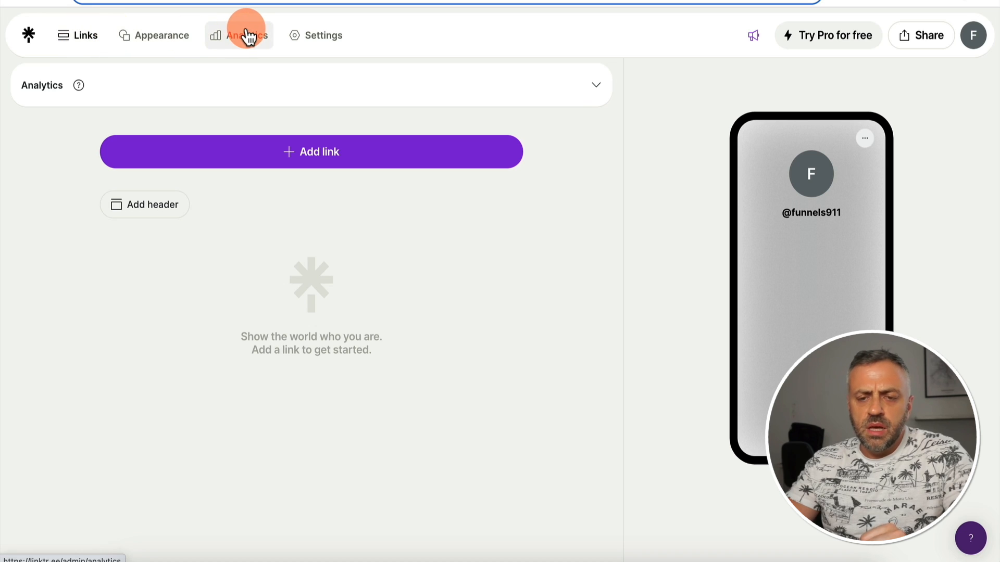
pyautogui.click(309, 160)
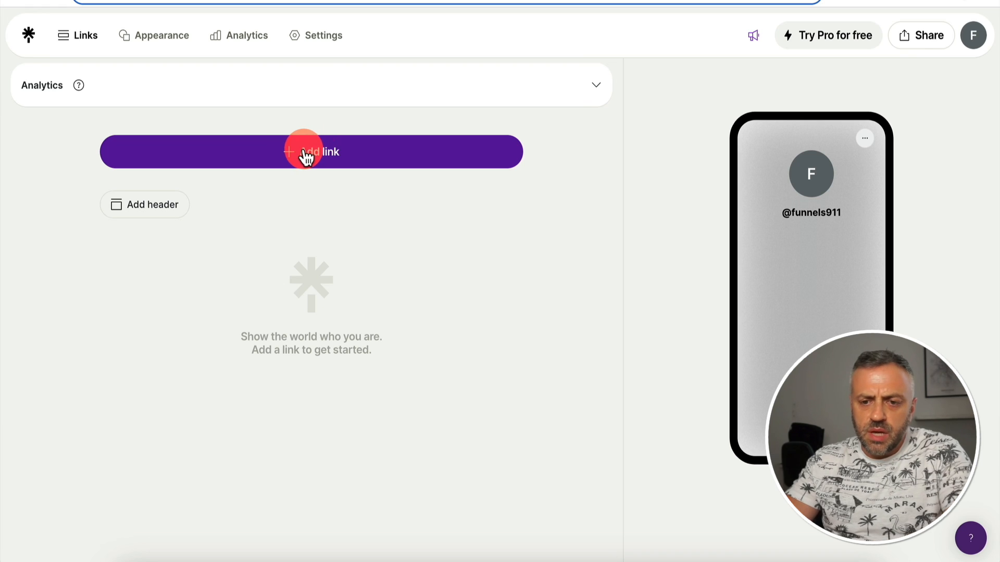
pyautogui.click(306, 156)
pyautogui.click(257, 197)
pyautogui.write('htt')
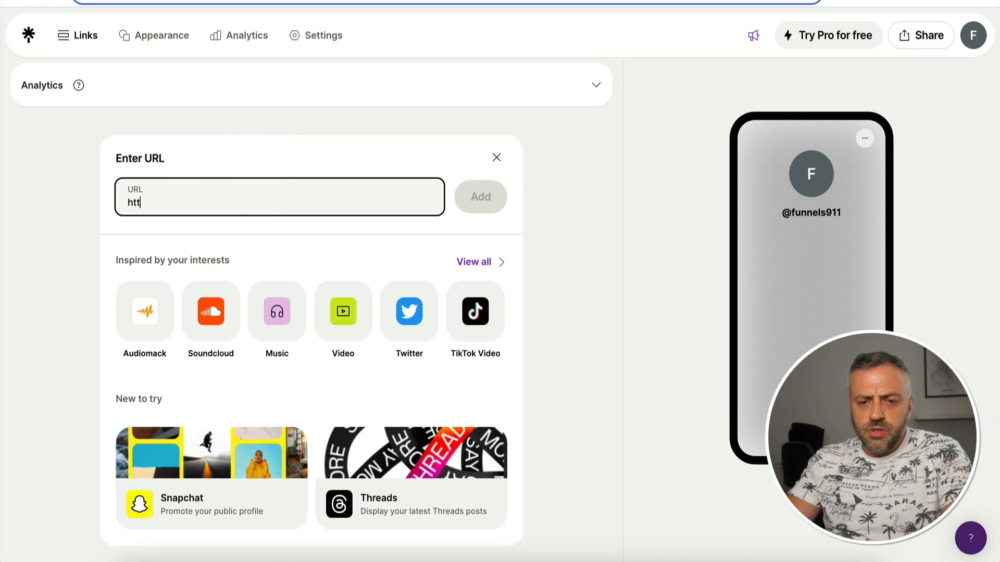
pyautogui.write('ps://google.com')
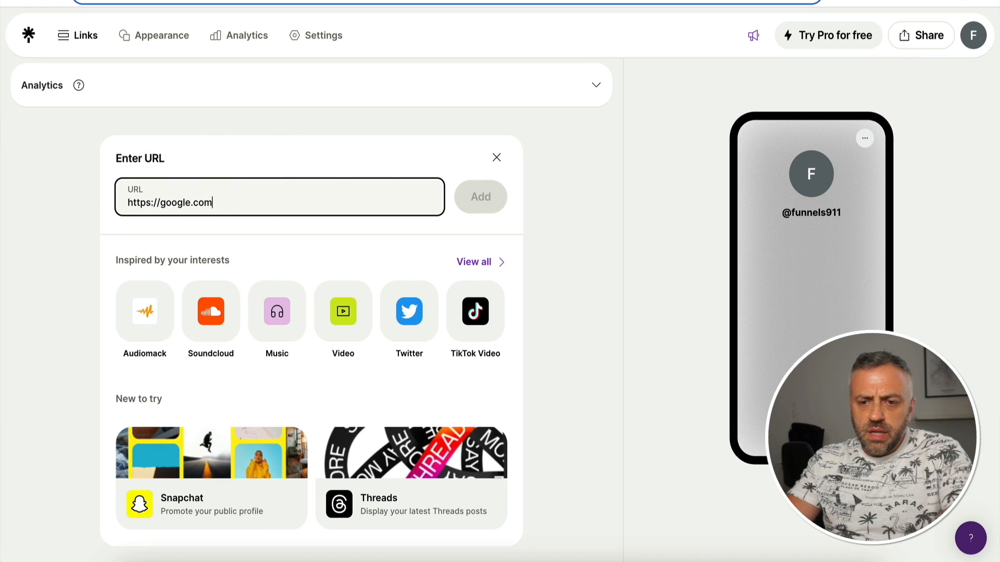
pyautogui.click(467, 185)
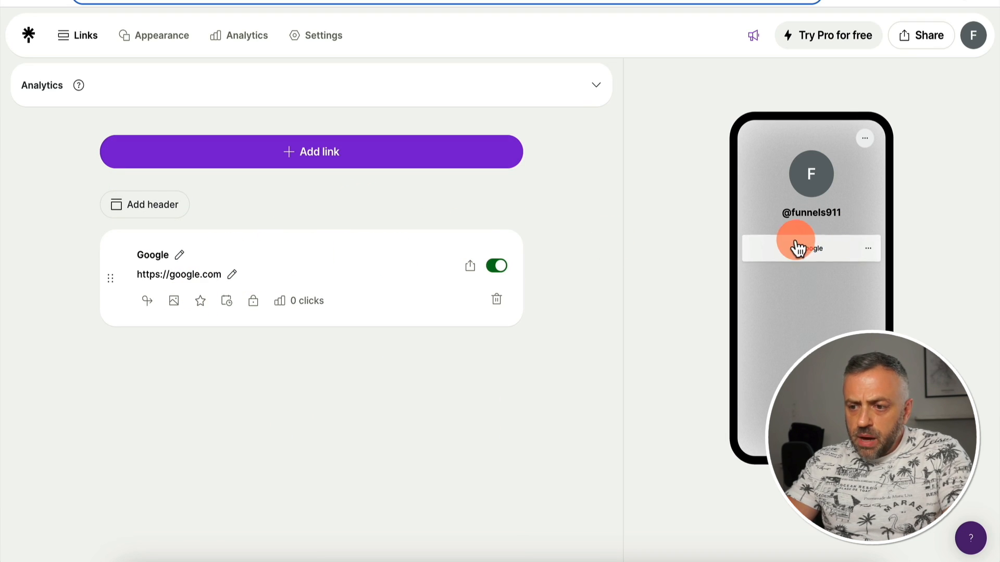
pyautogui.click(319, 160)
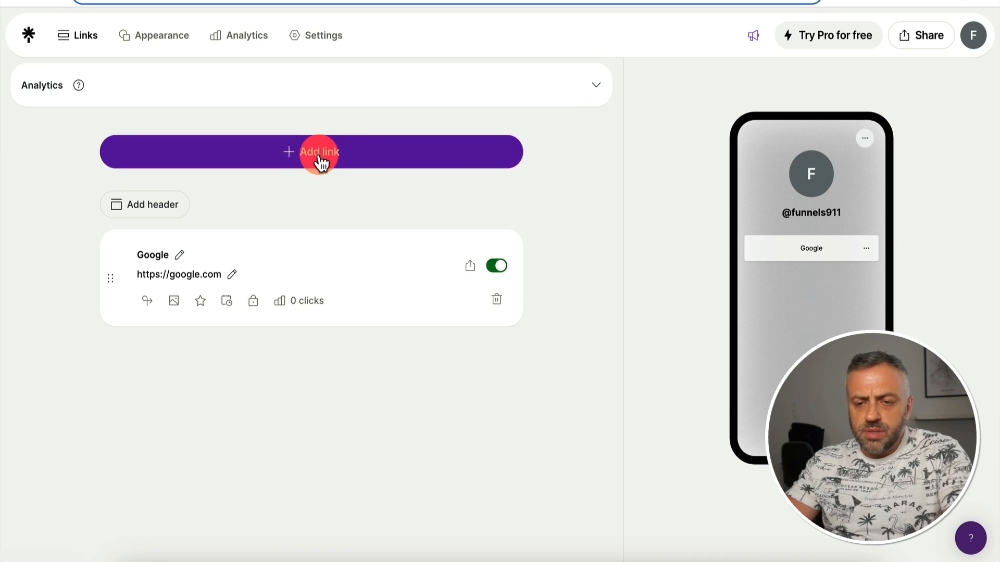
pyautogui.write('https')
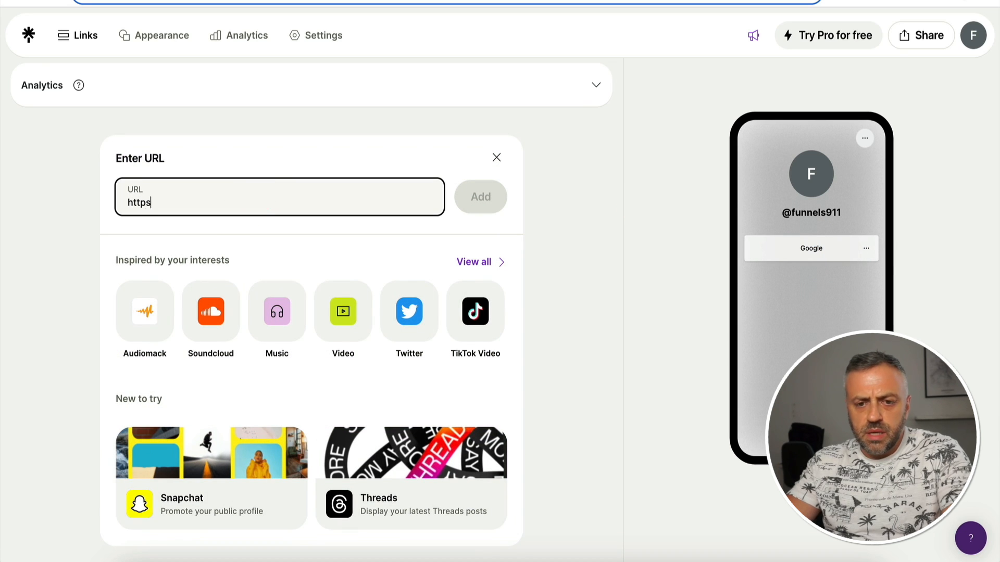
pyautogui.write('://news.com')
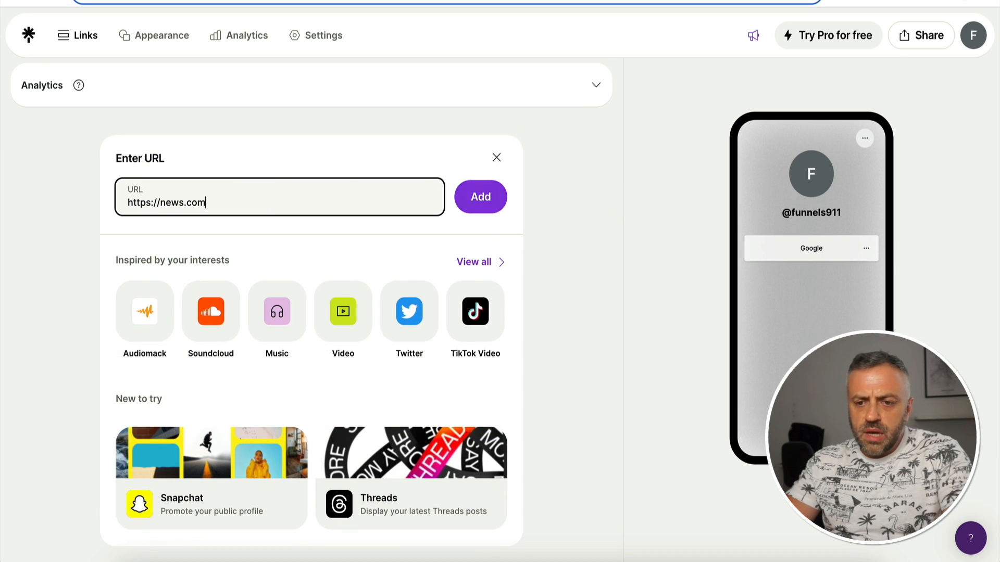
pyautogui.click(469, 211)
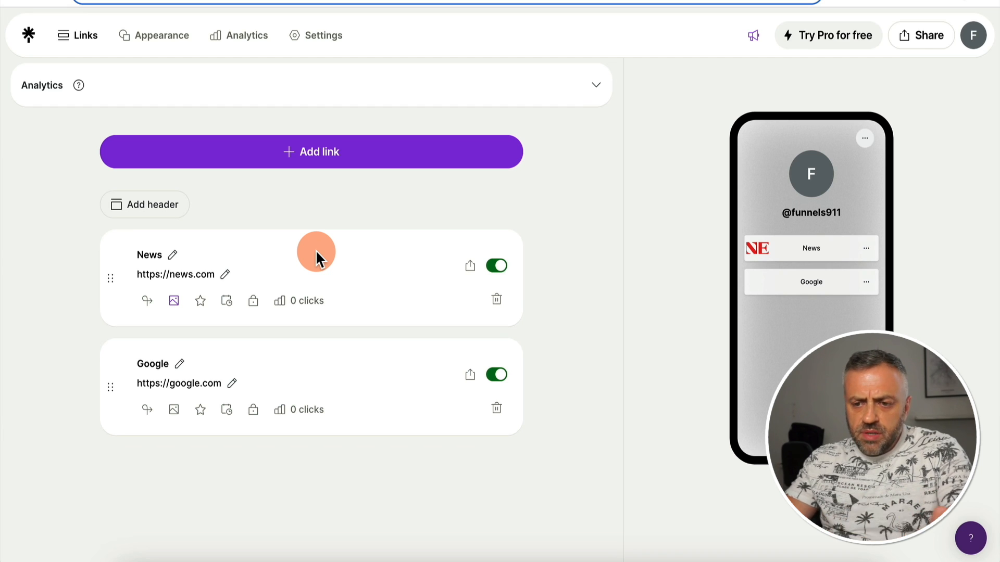
# - Disable the News link on the profile and enable it again
pyautogui.click(496, 266)
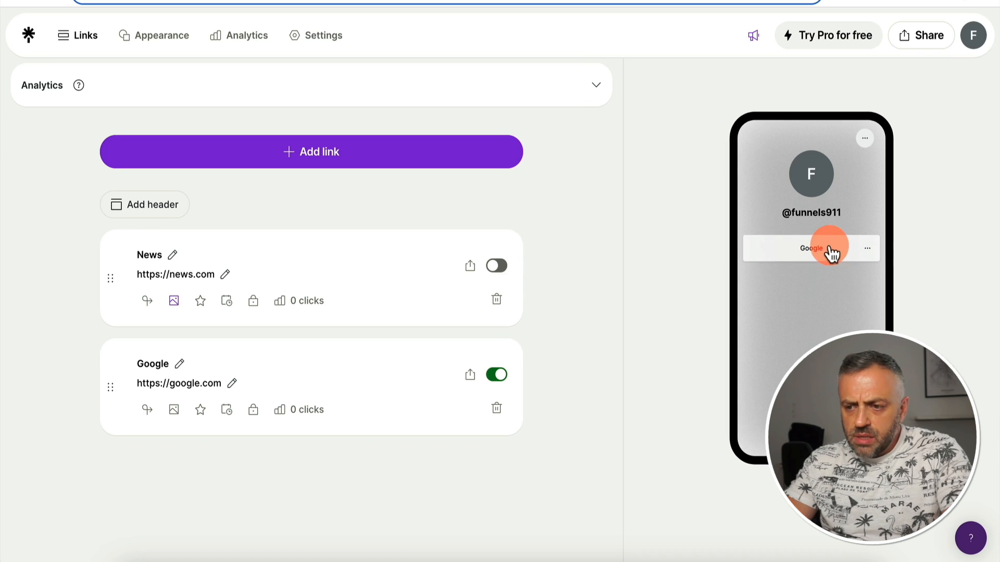
pyautogui.click(498, 268)
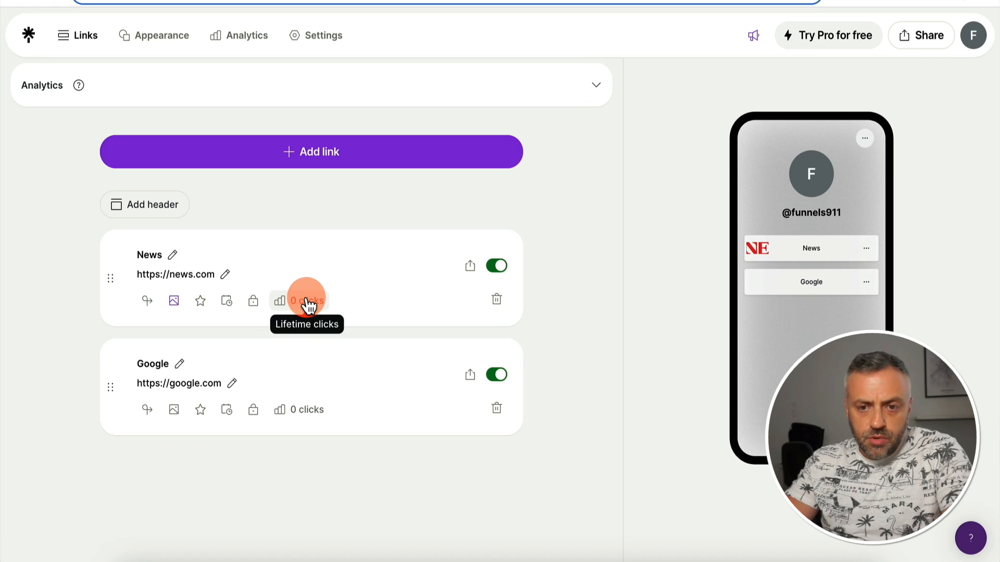
# - Look through the profile's analytics from lifetime figures to top locations, dismissing the Pro offer, and return to the links list
pyautogui.click(244, 42)
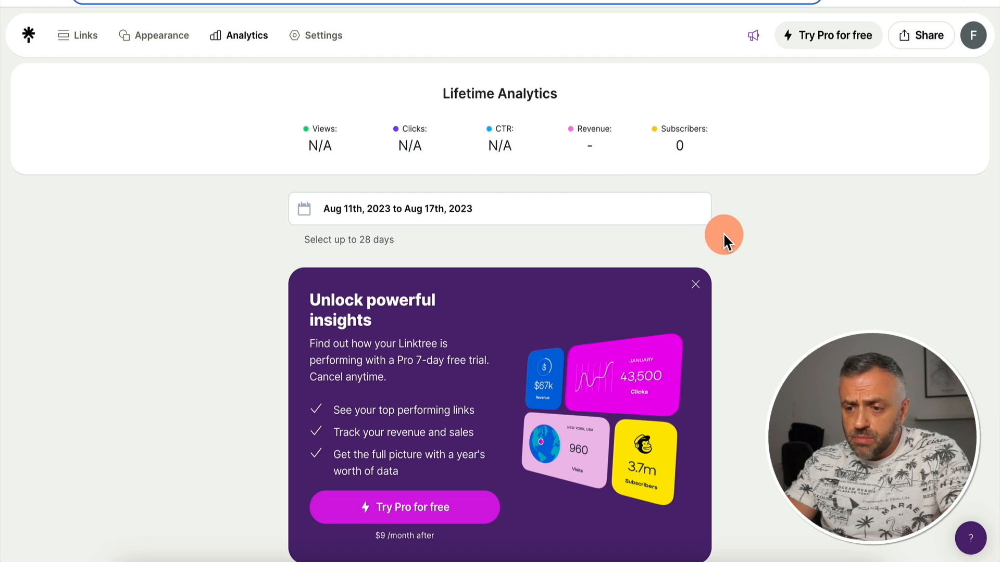
pyautogui.click(698, 283)
pyautogui.scroll(-8, 796, 263)
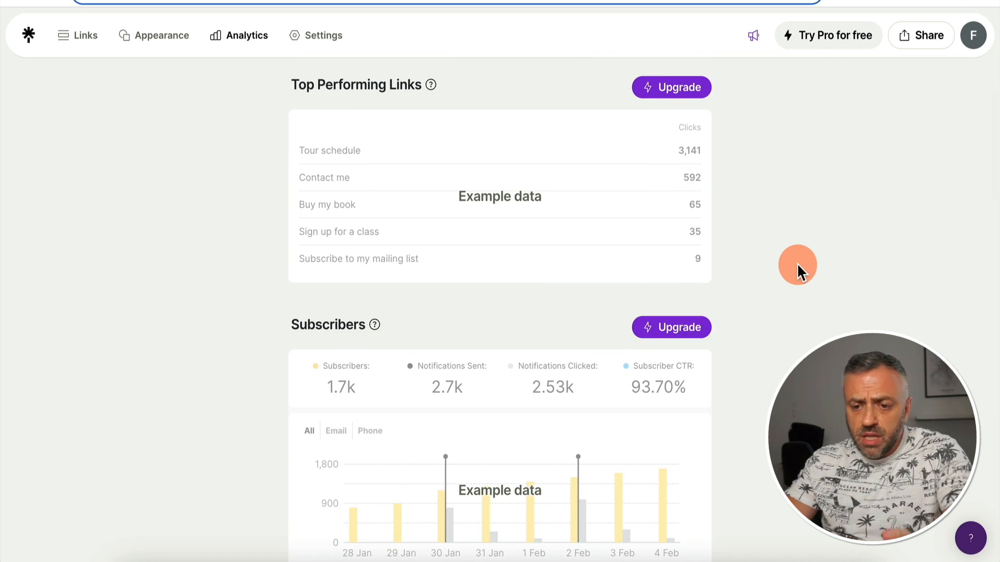
pyautogui.scroll(-12, 797, 264)
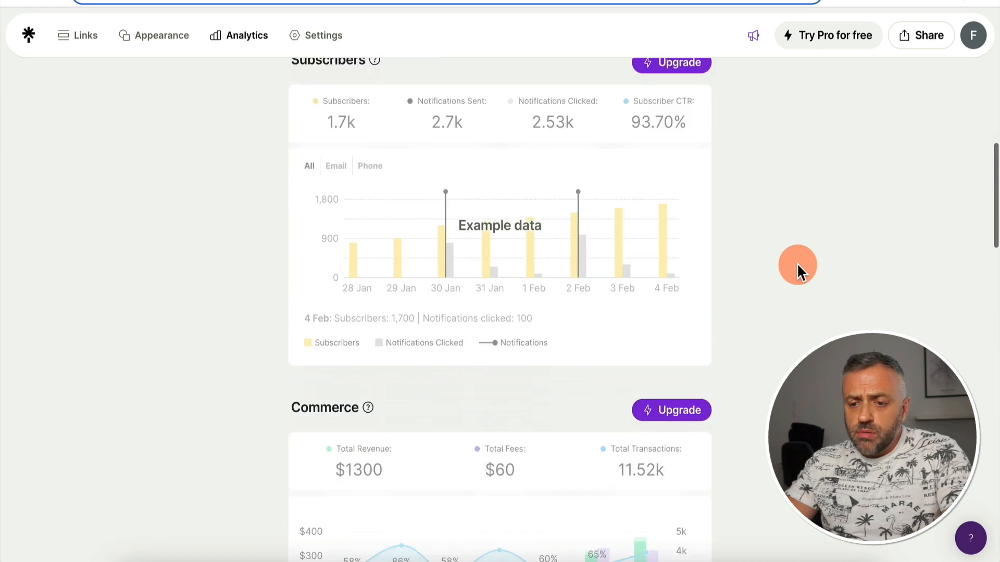
pyautogui.scroll(1, 797, 264)
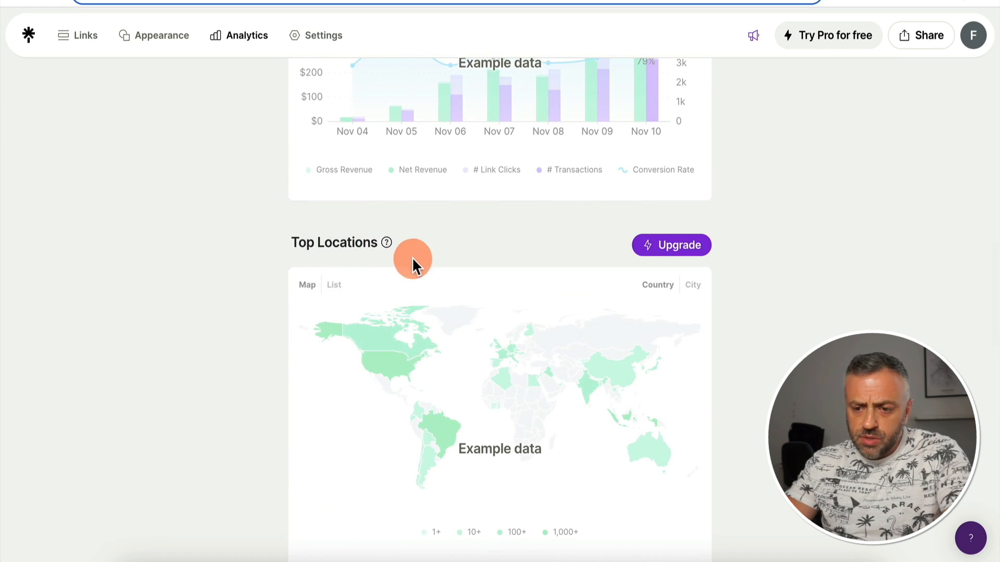
pyautogui.scroll(15, 248, 282)
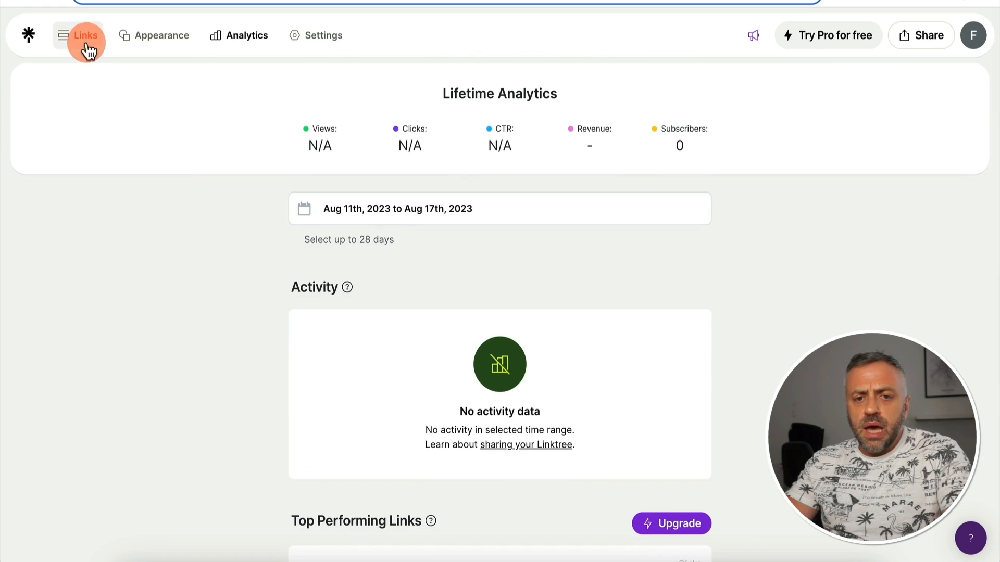
pyautogui.click(82, 38)
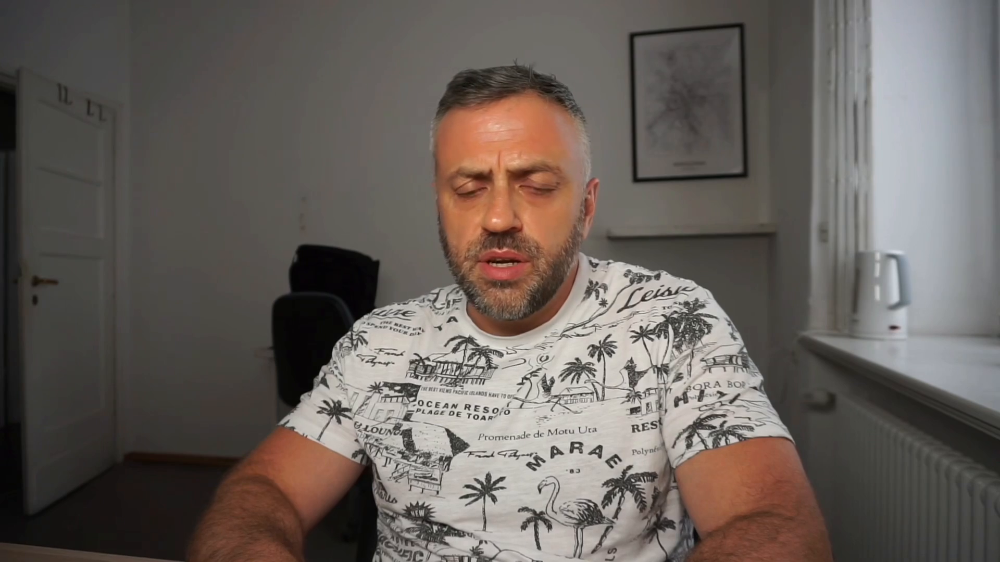
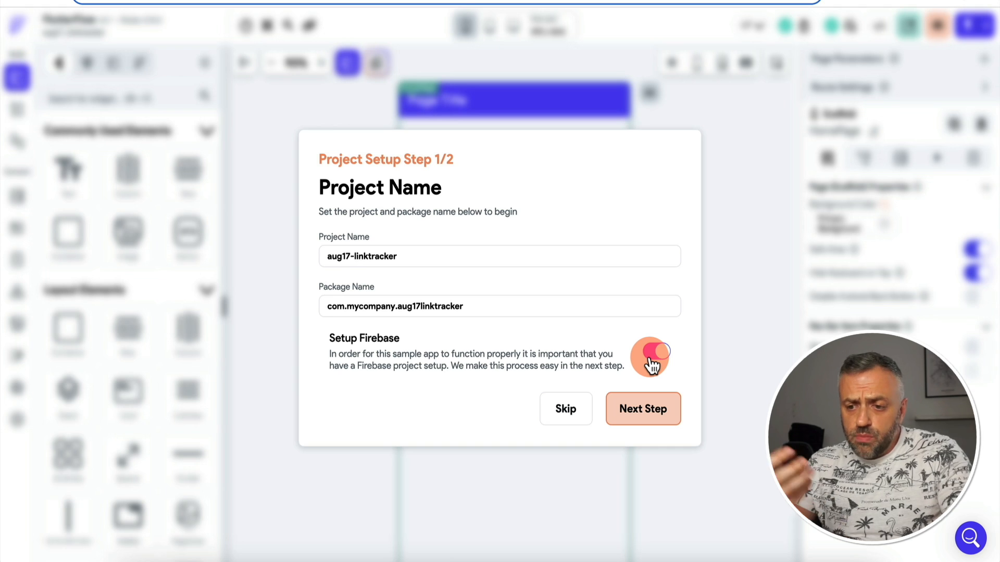
# - Continue the aug17-linktracker setup to the Firebase stage and copy the project ID from the prj2 project settings in the Firebase console
pyautogui.click(648, 413)
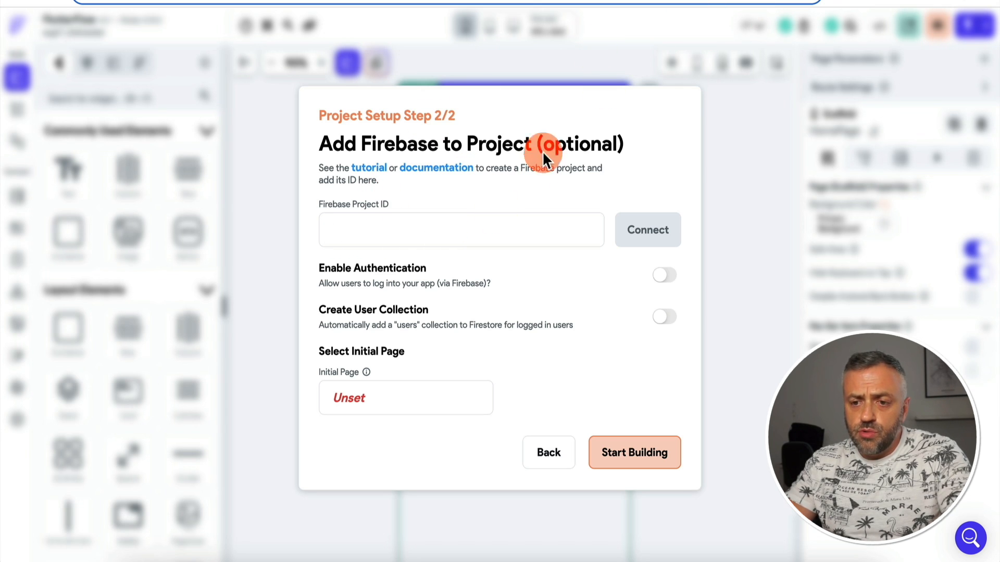
pyautogui.click(740, 0)
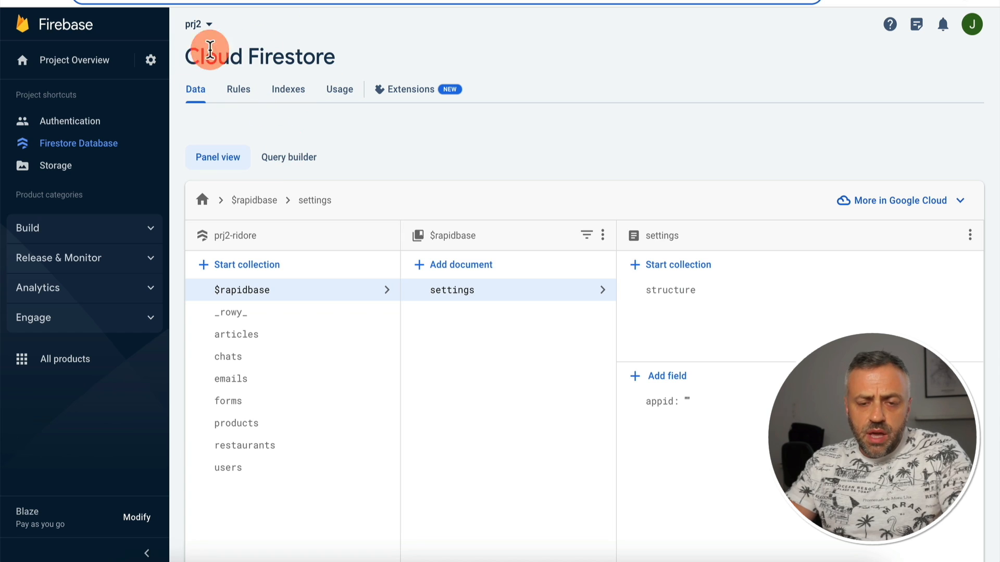
pyautogui.click(152, 66)
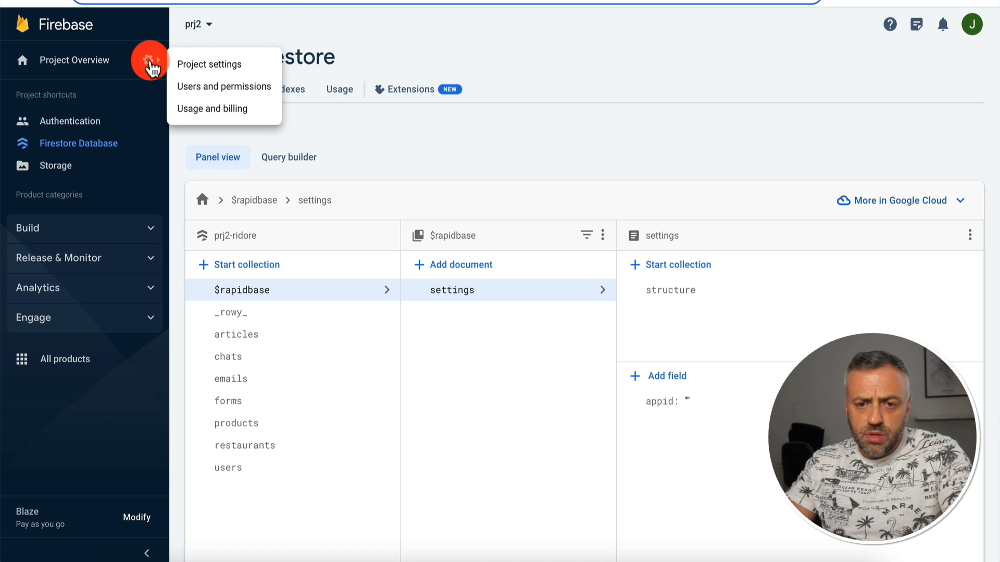
pyautogui.click(198, 65)
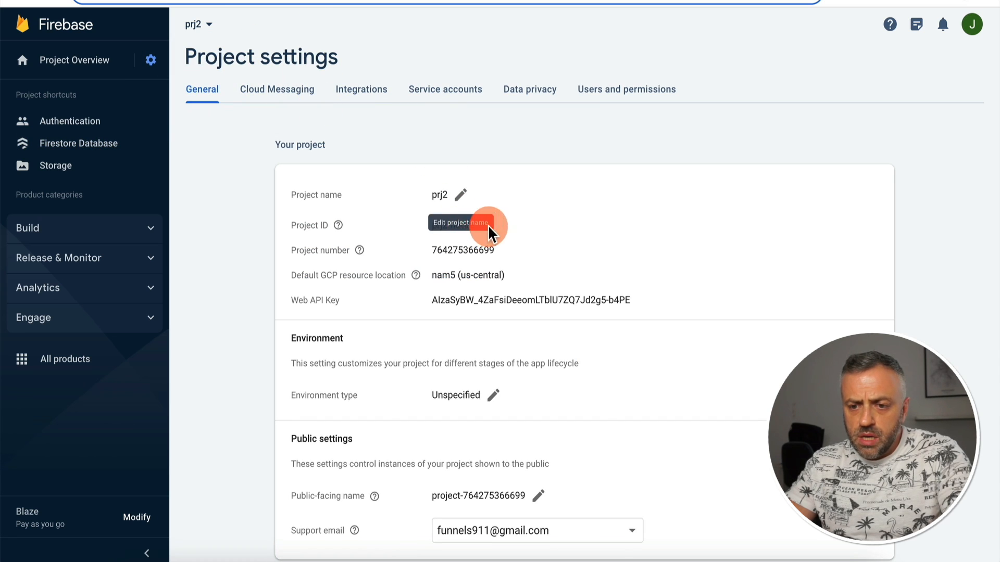
pyautogui.moveTo(434, 223); pyautogui.dragTo(479, 231)
pyautogui.hotkey('ctrl', 'c')
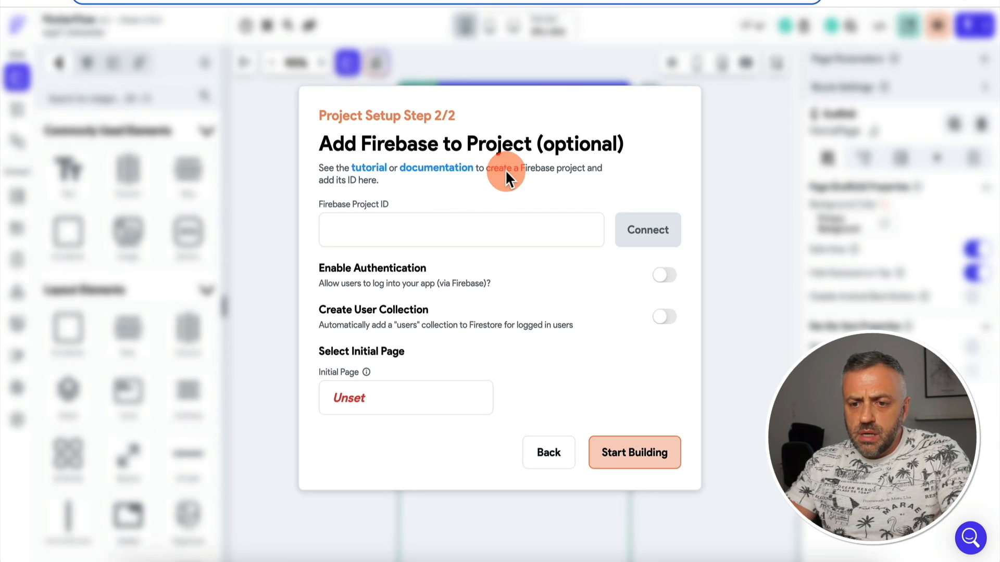
# - In FlutterFlow, connect the Firebase project prj2-ridore and auto-generate the config files for com.mycompany.aug17linktracker
pyautogui.click(468, 230)
pyautogui.hotkey('ctrl', 'v')
pyautogui.click(666, 234)
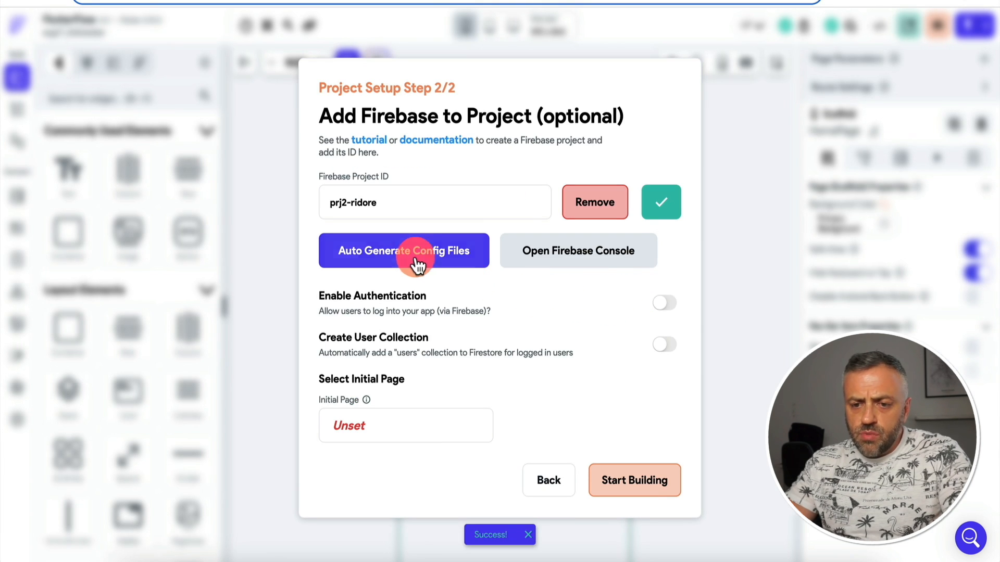
pyautogui.click(397, 252)
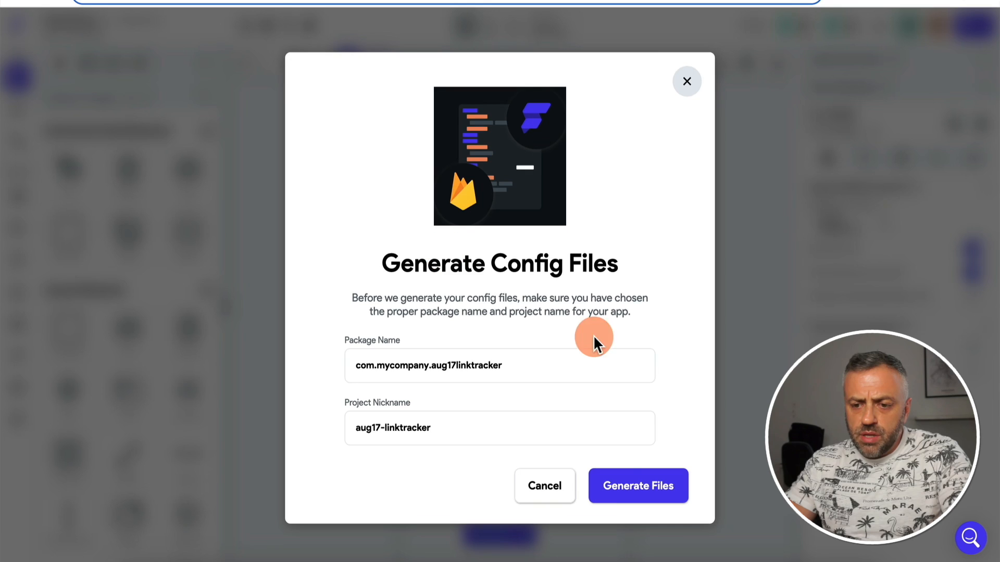
pyautogui.click(633, 487)
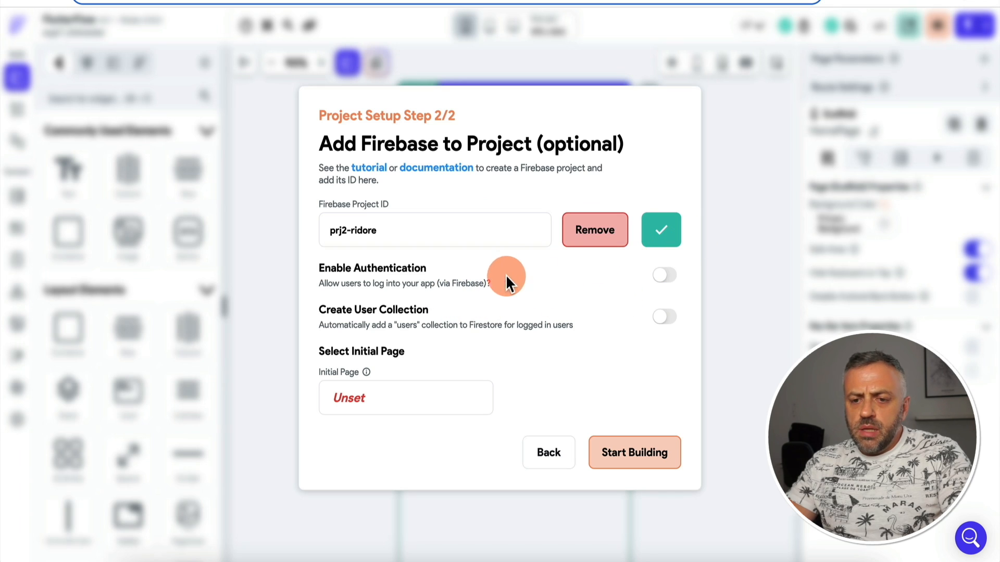
# - Enable authentication and the automatic creation of a users collection for the project
pyautogui.click(669, 279)
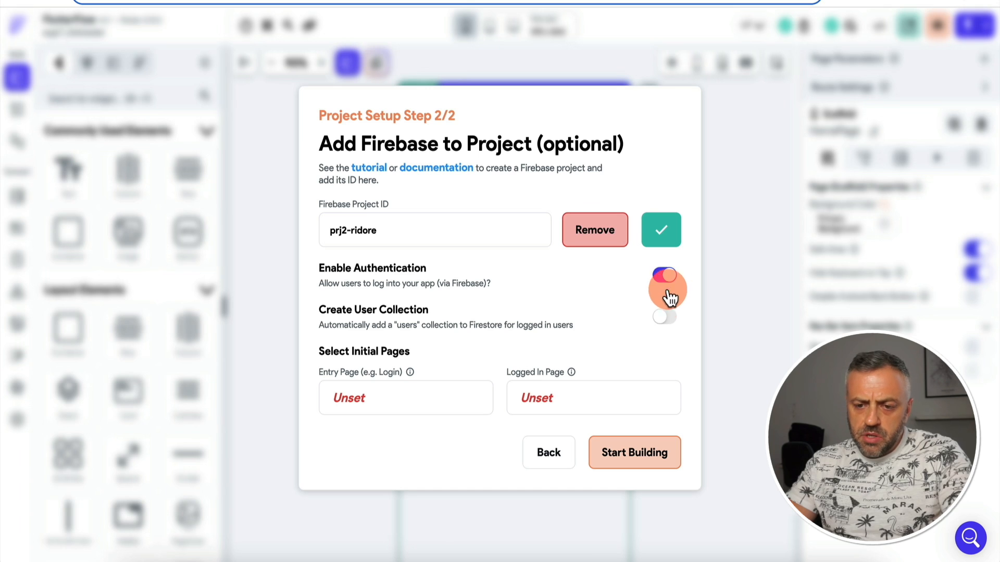
pyautogui.click(669, 316)
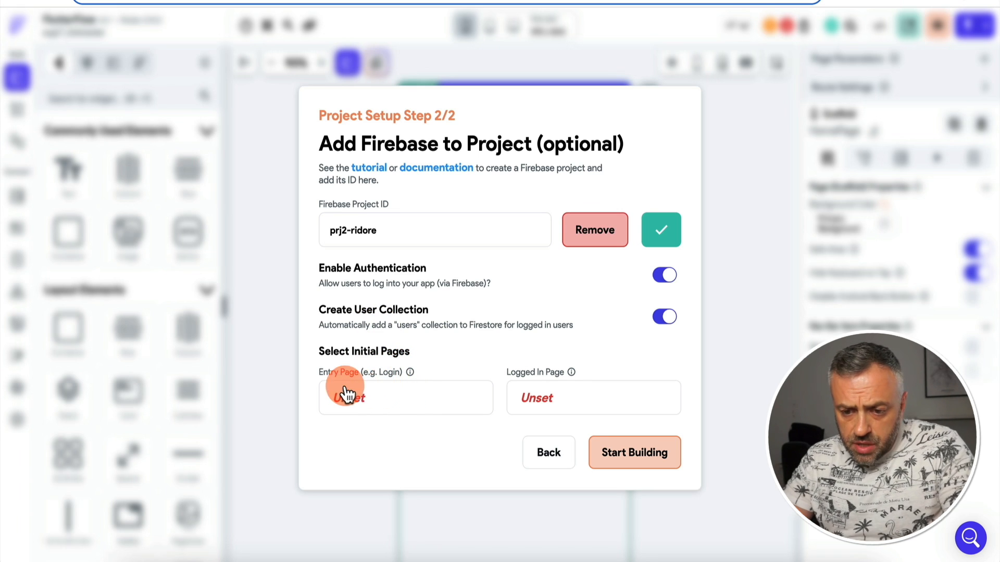
# - Create the entry page from the Auth 3 template with the project's own theme and name it login
pyautogui.click(410, 405)
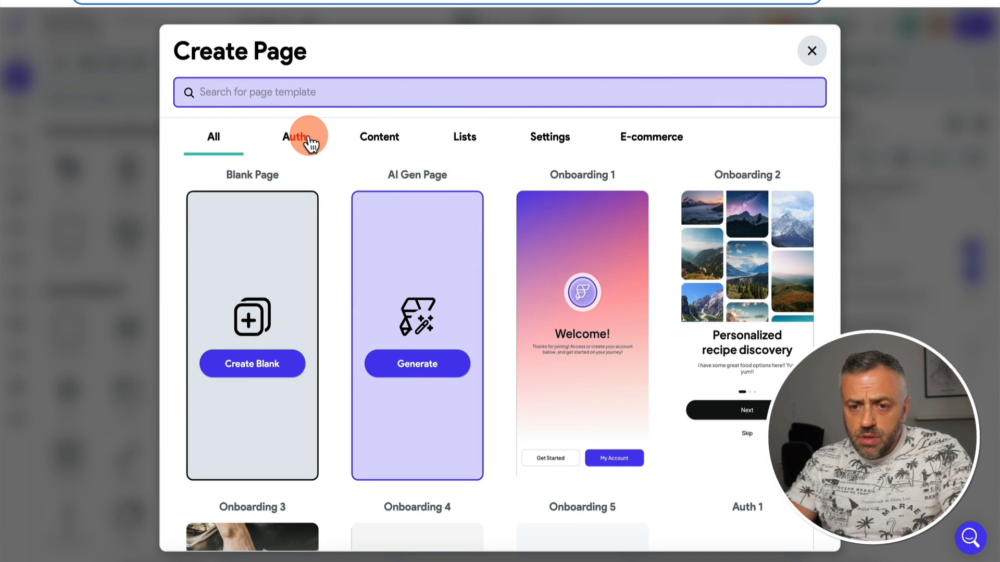
pyautogui.click(295, 137)
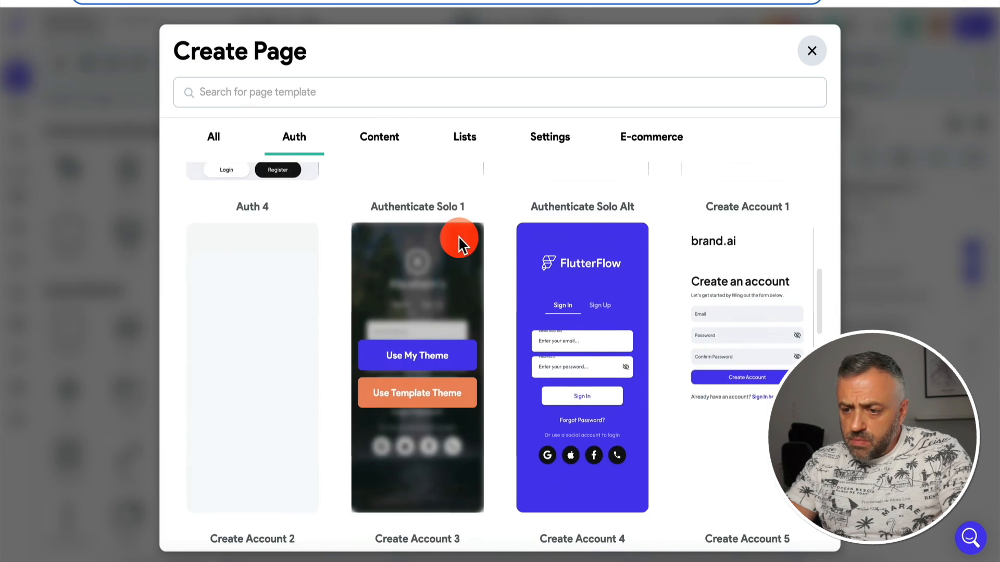
pyautogui.scroll(5, 459, 236)
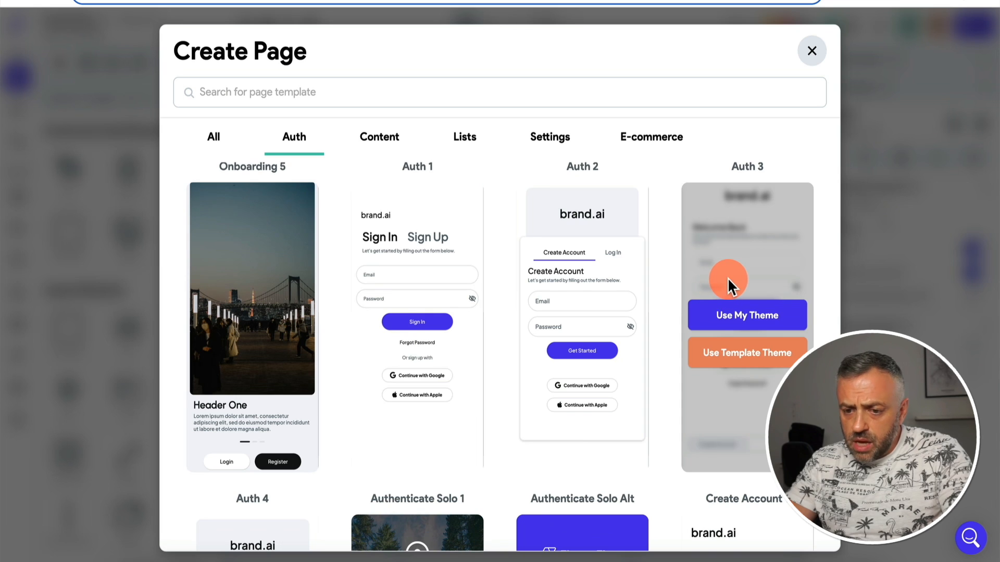
pyautogui.scroll(1, 727, 277)
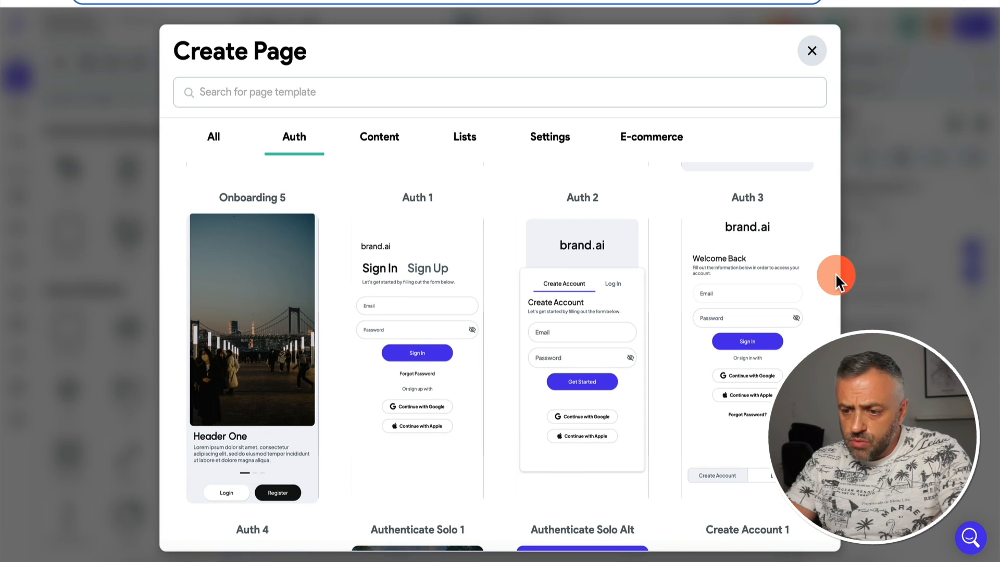
pyautogui.moveTo(748, 302)
pyautogui.click(752, 347)
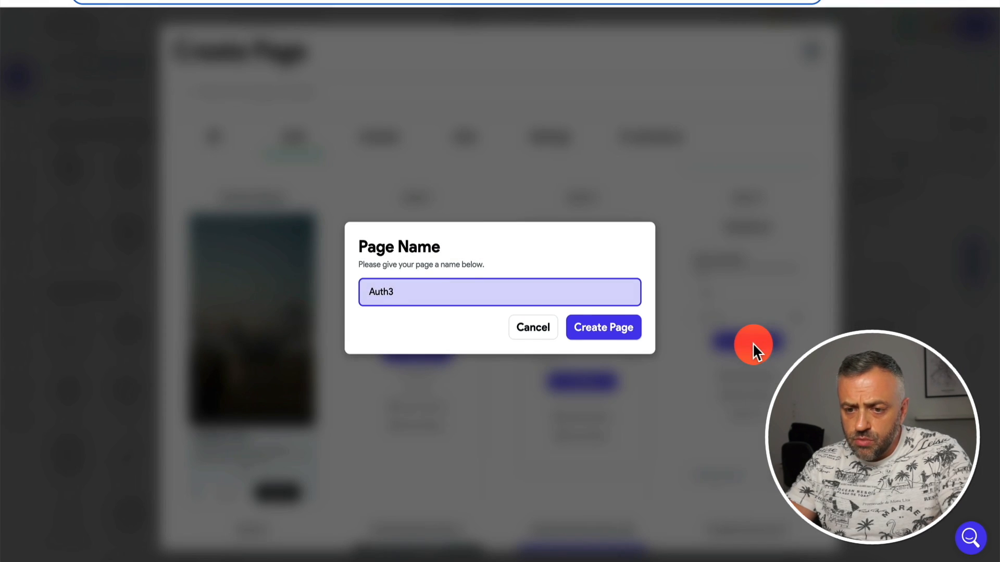
pyautogui.click(379, 291)
pyautogui.hotkey('ctrl', 'a')
pyautogui.press('BackSpace')
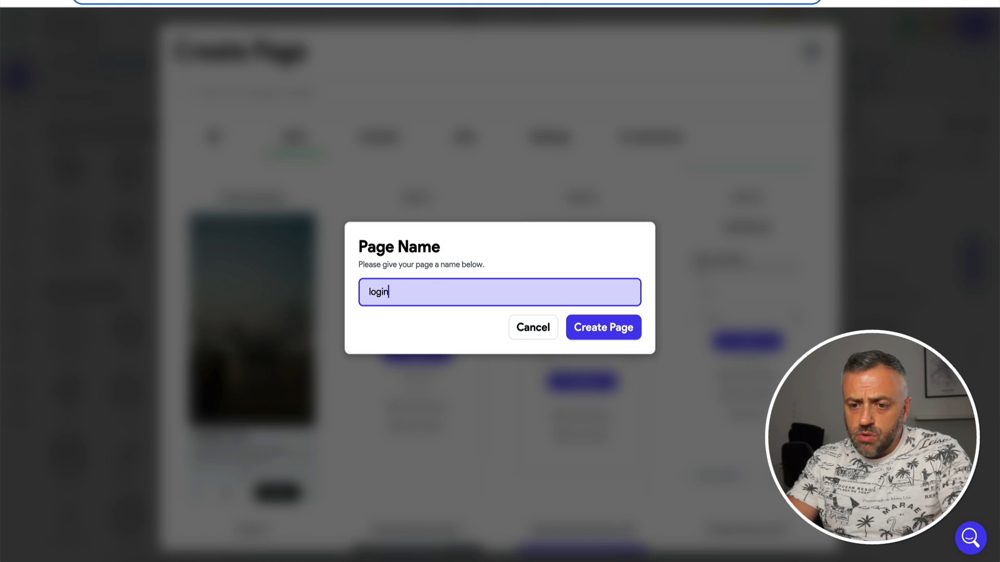
pyautogui.click(598, 328)
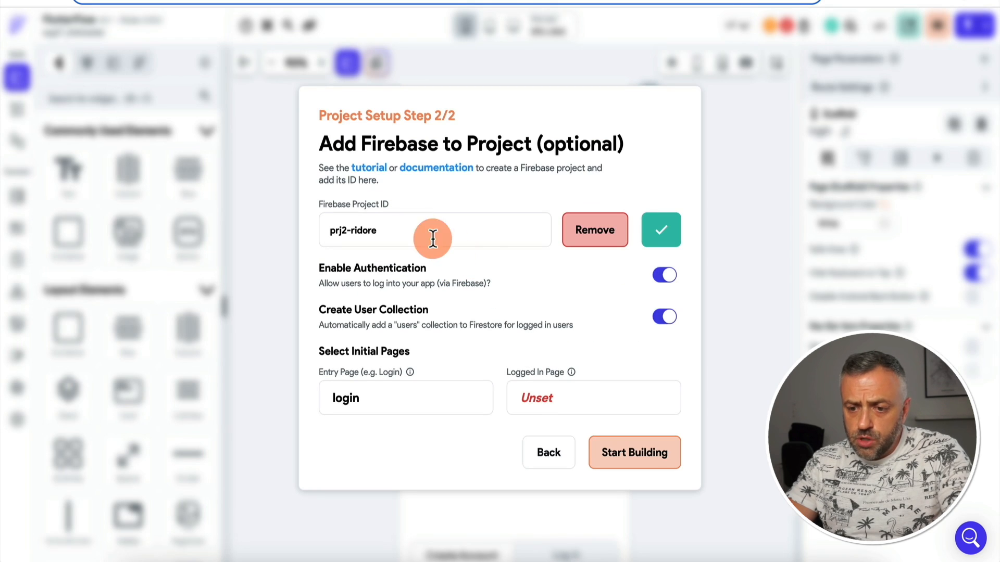
# - Create a blank page named homepage as the logged-in page and finish the project setup to start building
pyautogui.click(577, 402)
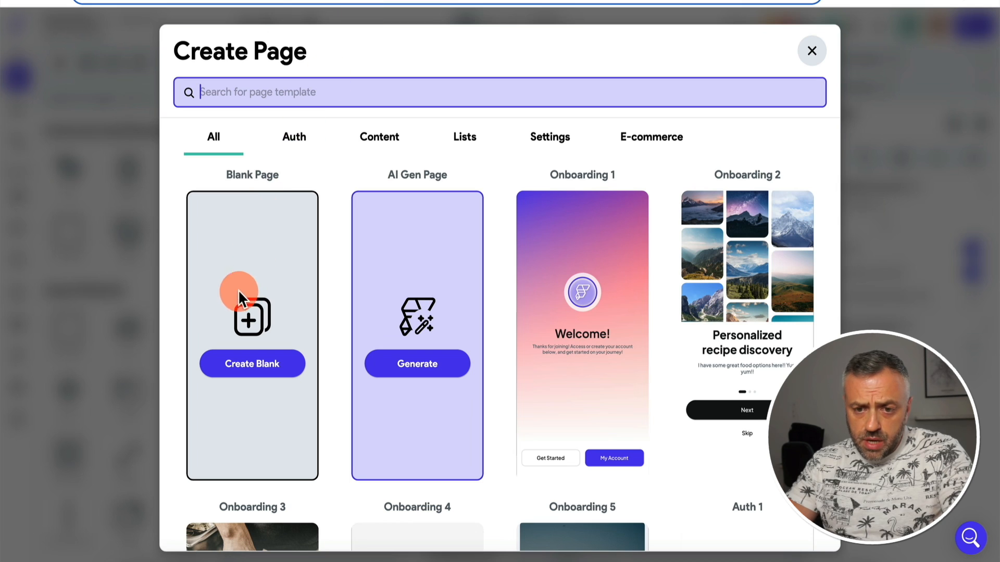
pyautogui.click(243, 356)
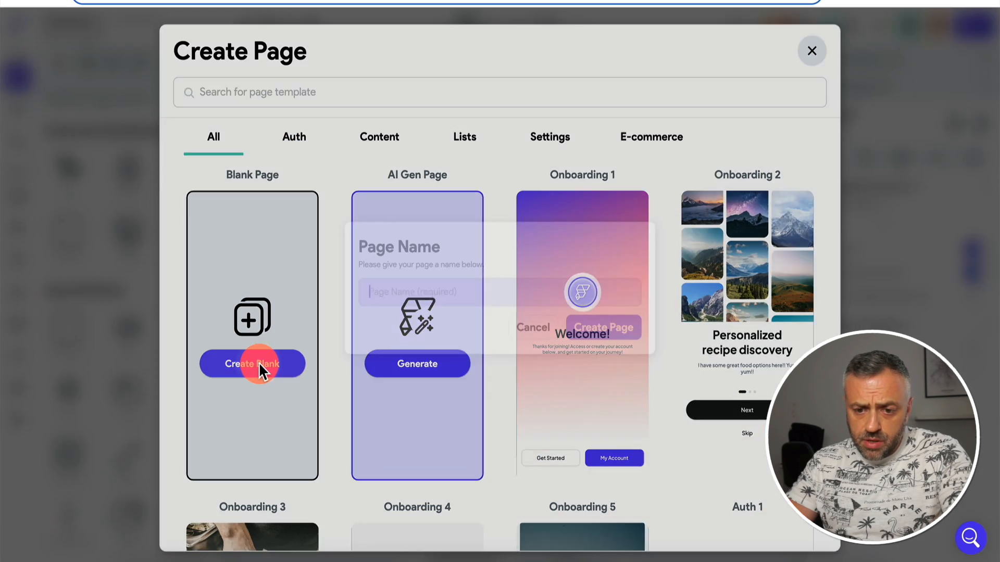
pyautogui.write('homepa')
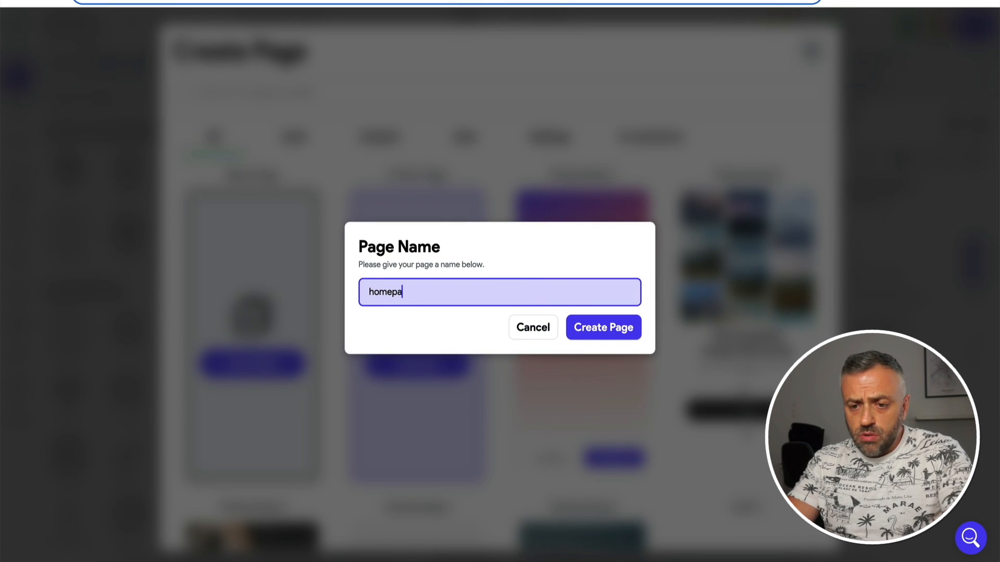
pyautogui.write('ge')
pyautogui.click(608, 333)
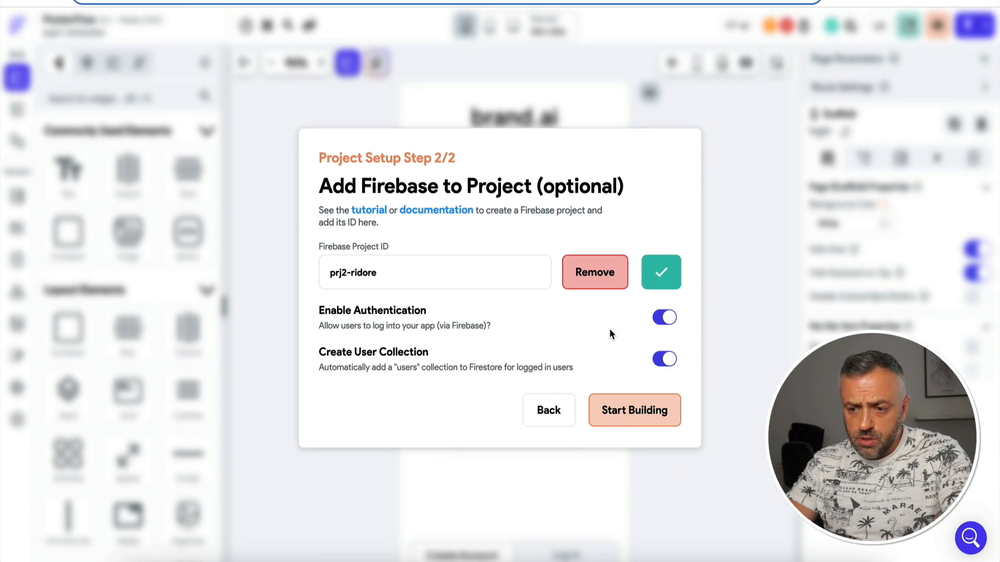
pyautogui.click(631, 415)
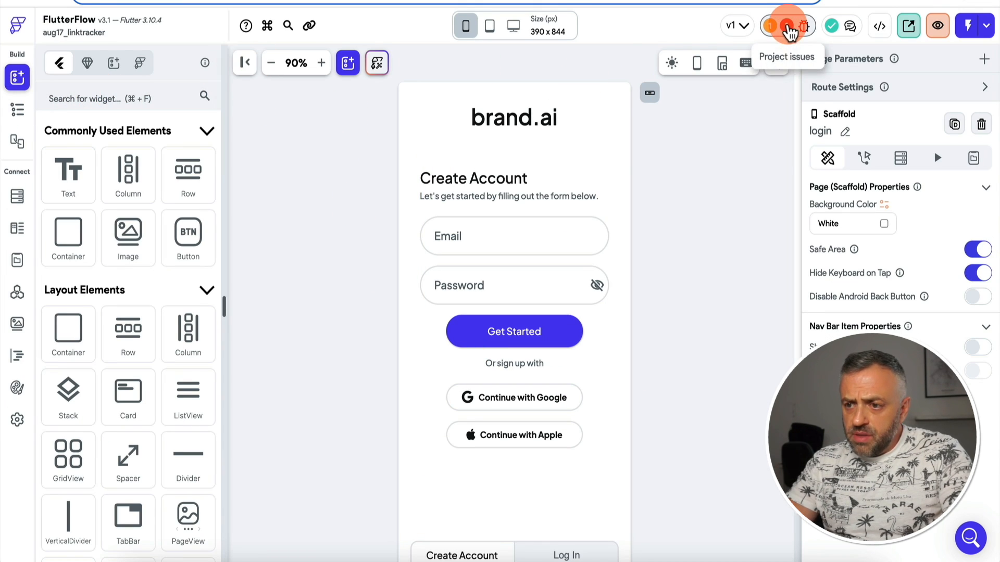
# - Inspect the Auth Action project error in the Get Started button's Create Account action and return to the page
pyautogui.click(788, 29)
pyautogui.click(703, 136)
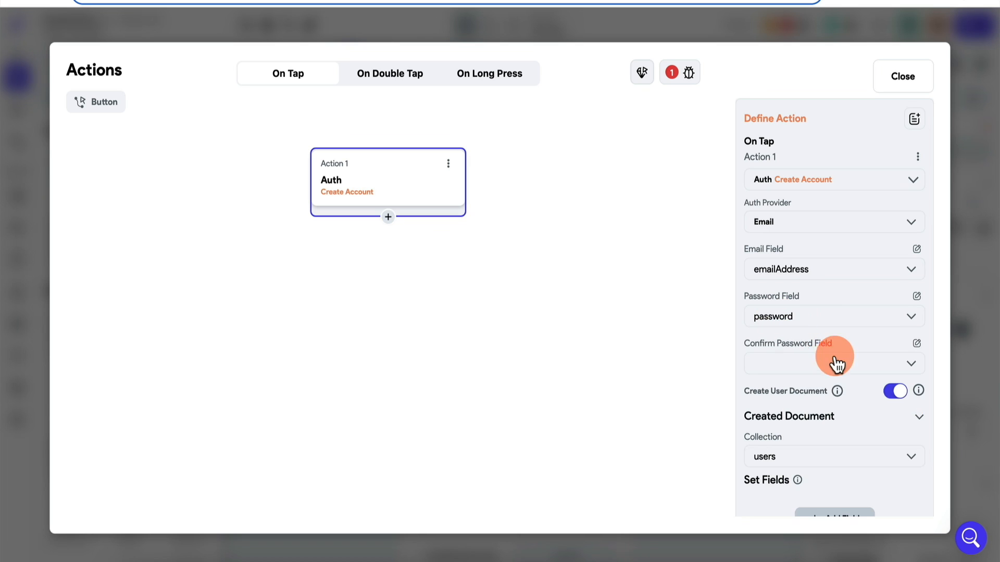
pyautogui.click(990, 313)
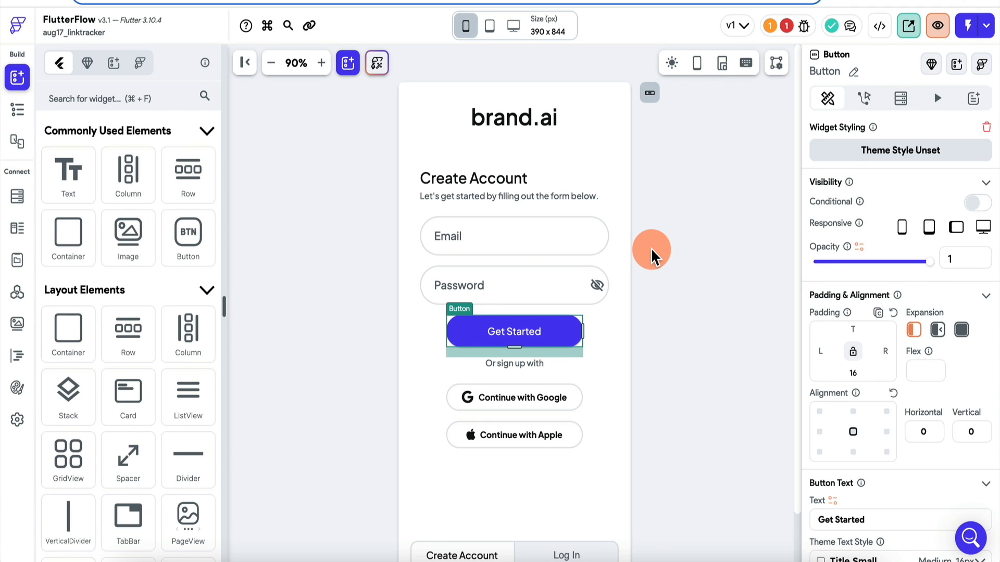
# - Duplicate the password field in the login page's Create Account form and rename the copy password2
pyautogui.click(17, 109)
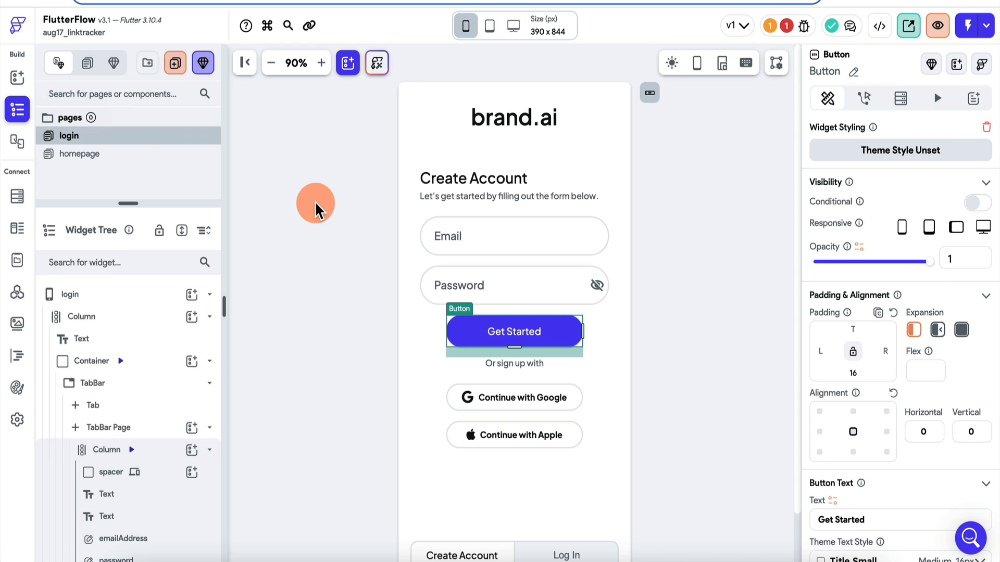
pyautogui.scroll(-1, 134, 411)
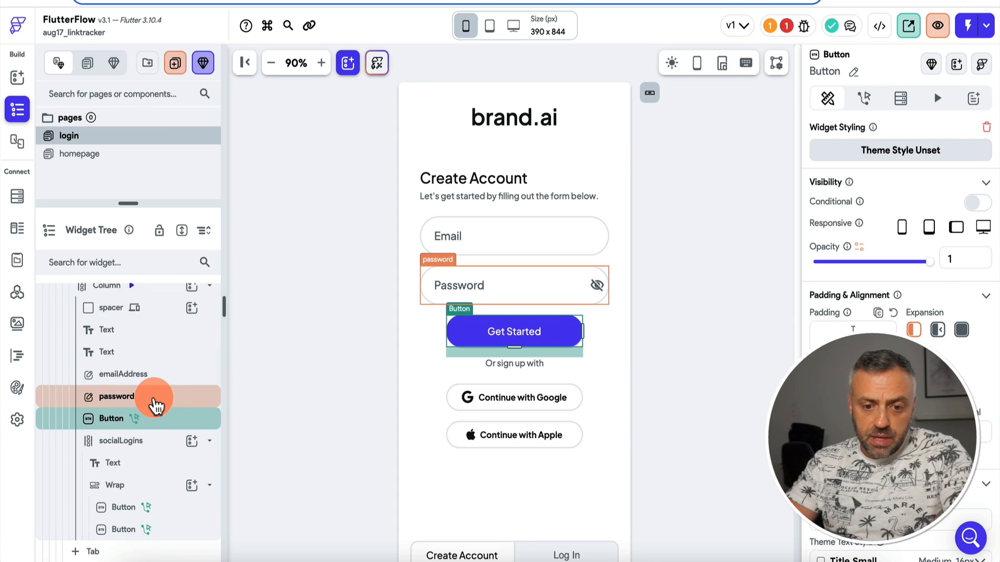
pyautogui.click(164, 401)
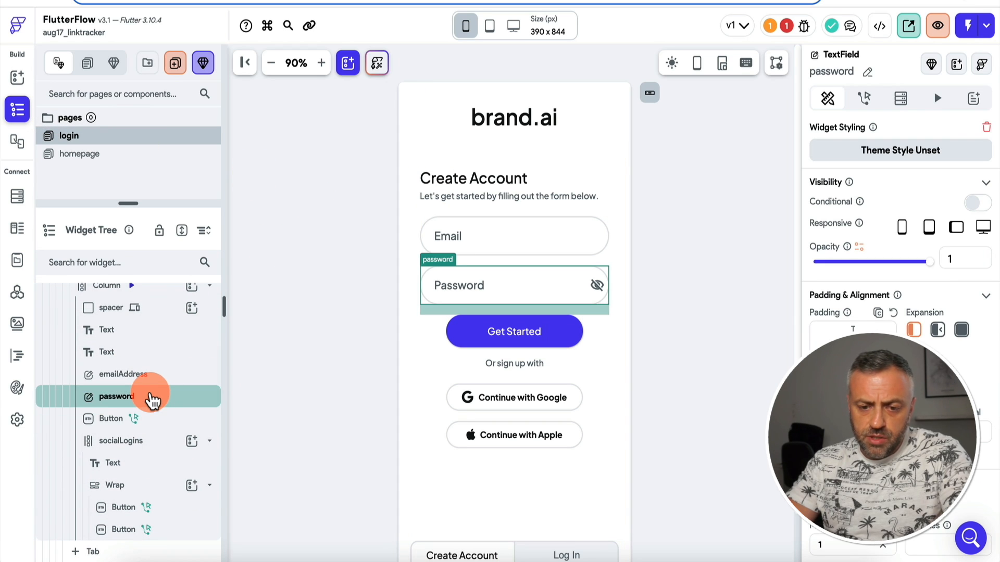
pyautogui.rightClick(152, 400)
pyautogui.click(245, 269)
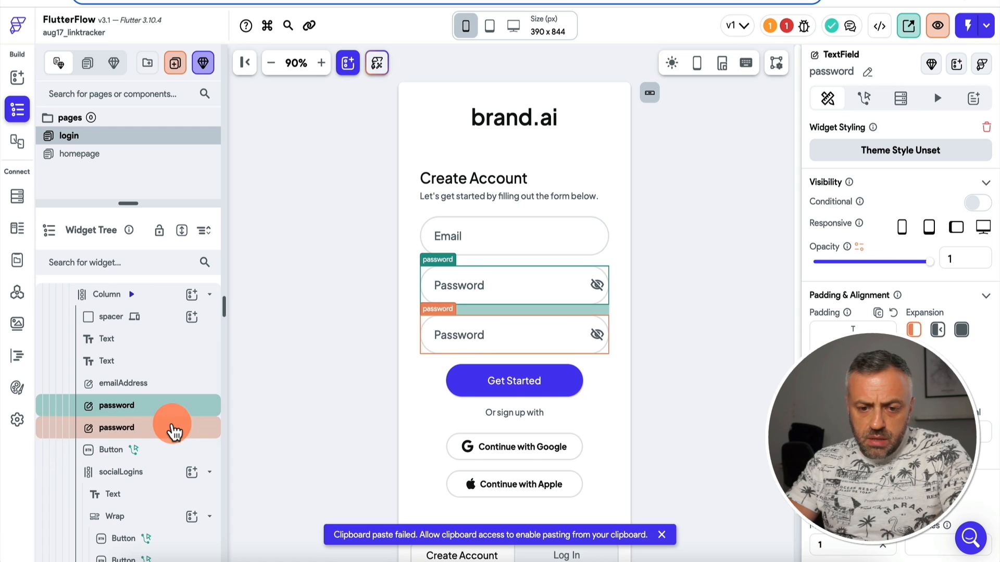
pyautogui.click(174, 428)
pyautogui.click(867, 72)
pyautogui.press('Right')
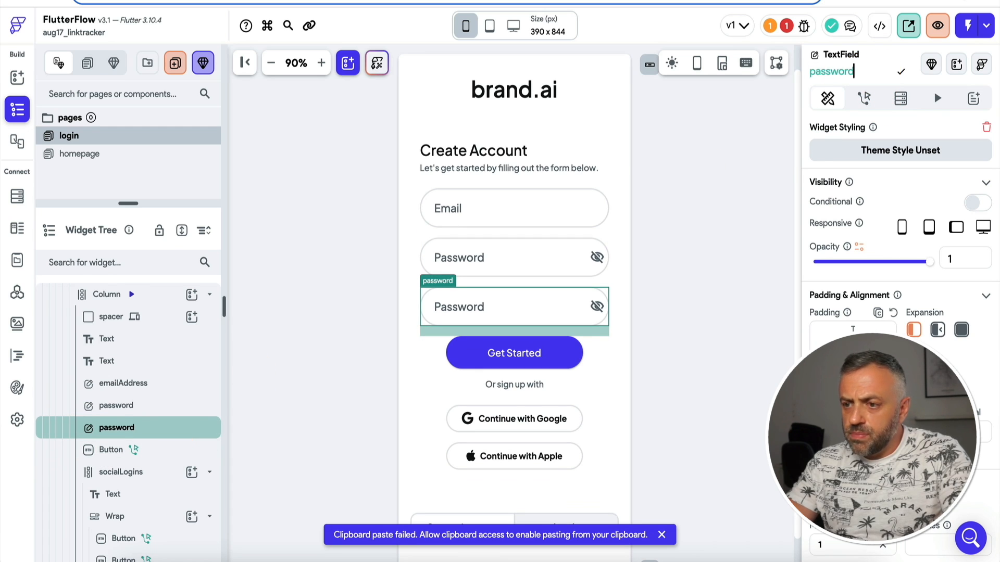
pyautogui.write('2')
# - Resolve the Auth Action error by setting the Create Account action's Confirm Password Field to password2
pyautogui.click(785, 26)
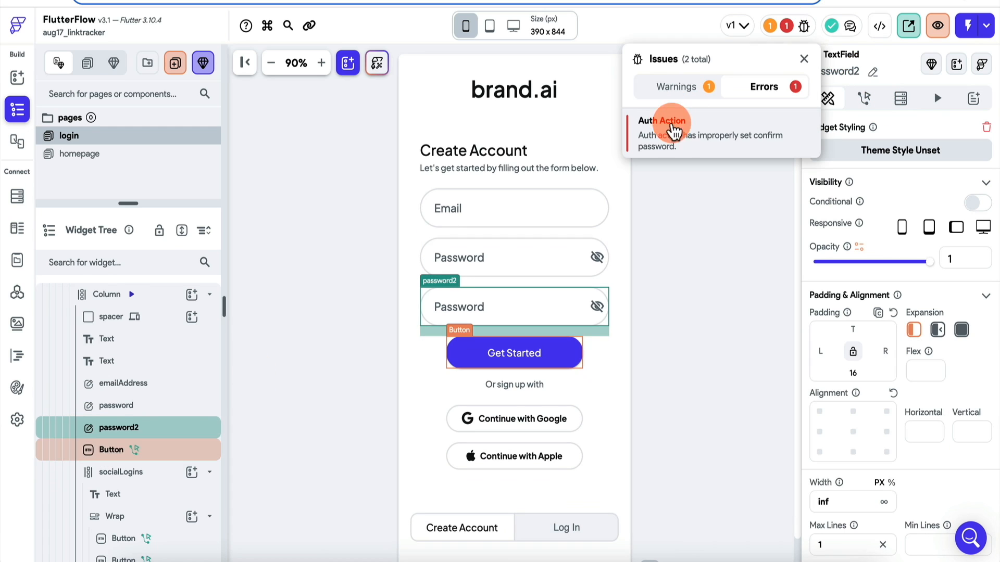
pyautogui.click(677, 135)
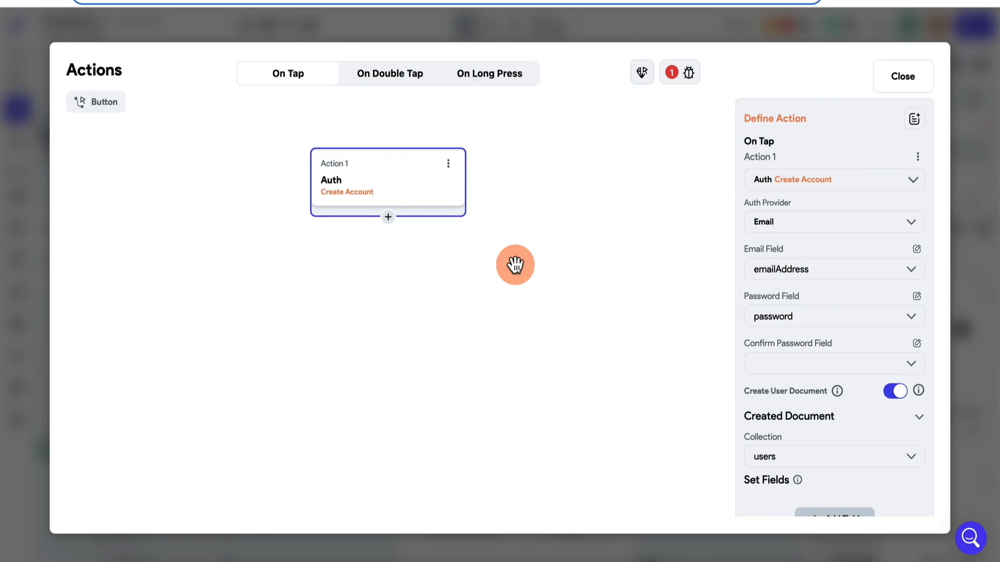
pyautogui.click(799, 367)
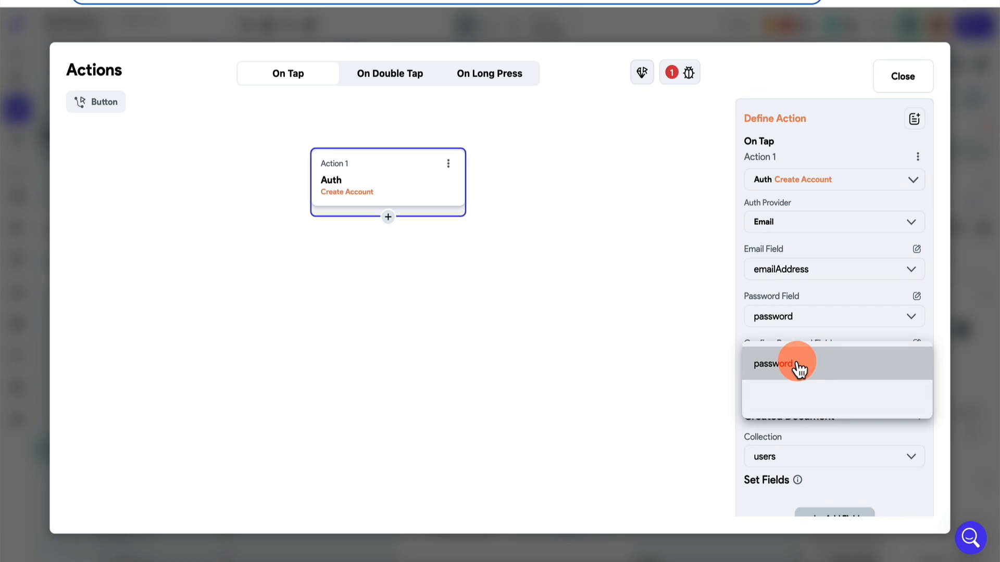
pyautogui.click(791, 399)
pyautogui.scroll(-2, 792, 396)
pyautogui.click(978, 417)
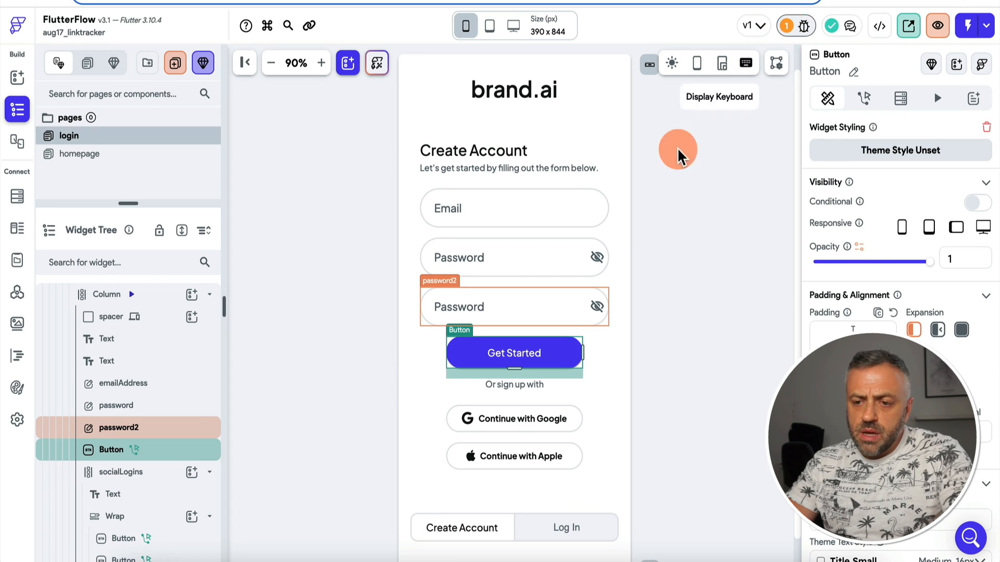
# - Launch a test session of the app and try sample text in the Create Account form's Email field, clearing it again
pyautogui.click(668, 234)
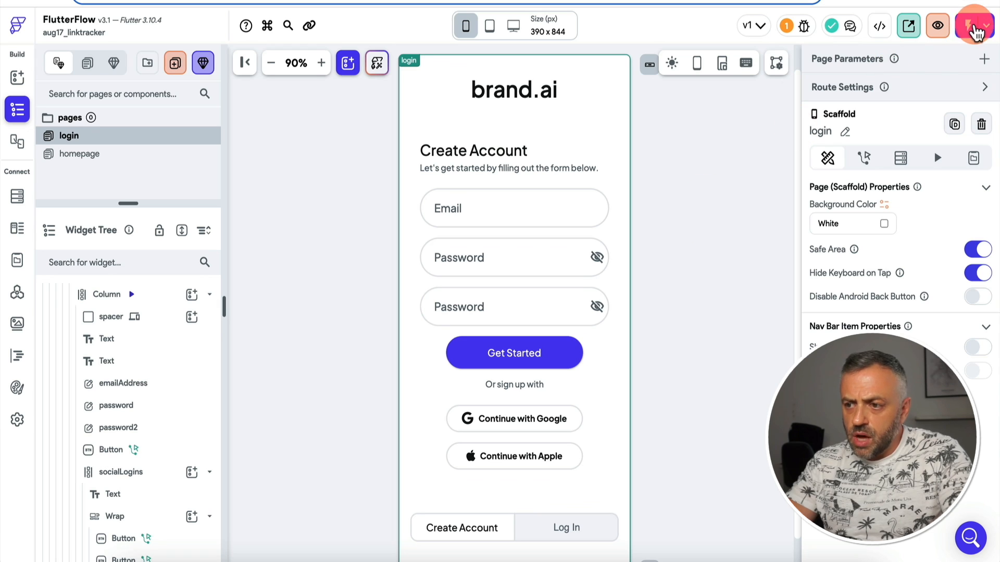
pyautogui.click(968, 32)
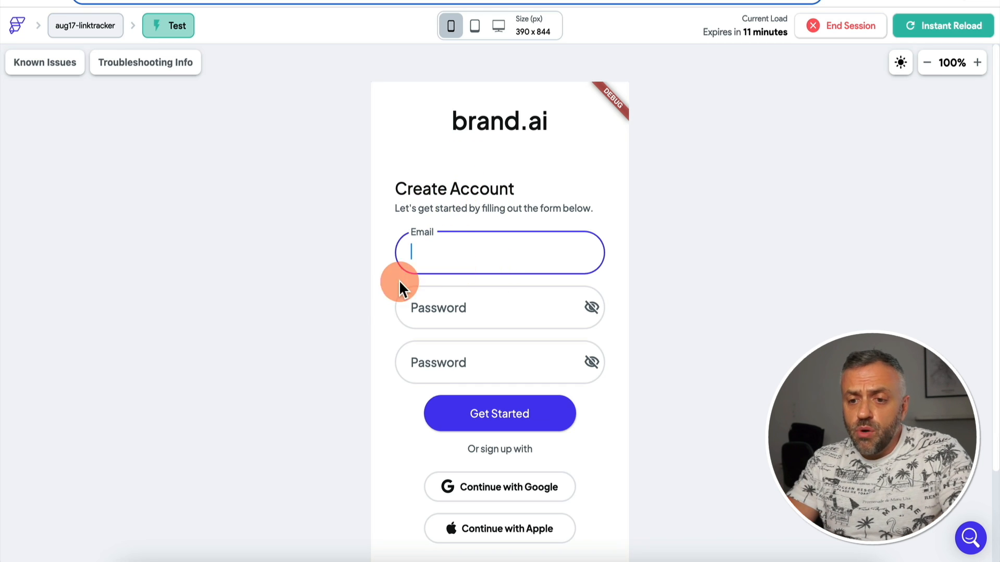
pyautogui.scroll(-1, 350, 297)
pyautogui.scroll(-2, 350, 296)
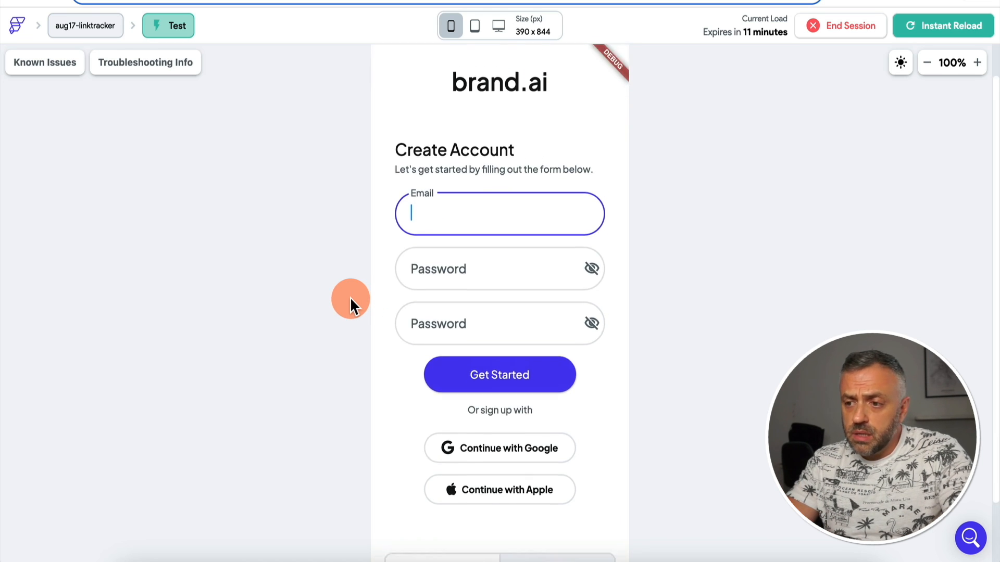
pyautogui.click(927, 62)
pyautogui.click(927, 62)
pyautogui.click(481, 218)
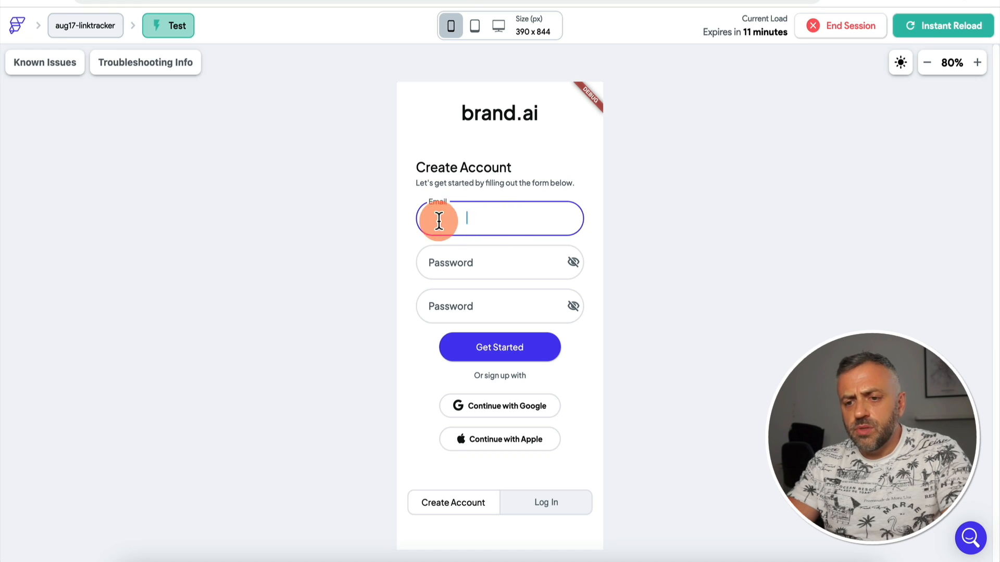
pyautogui.doubleClick(478, 221)
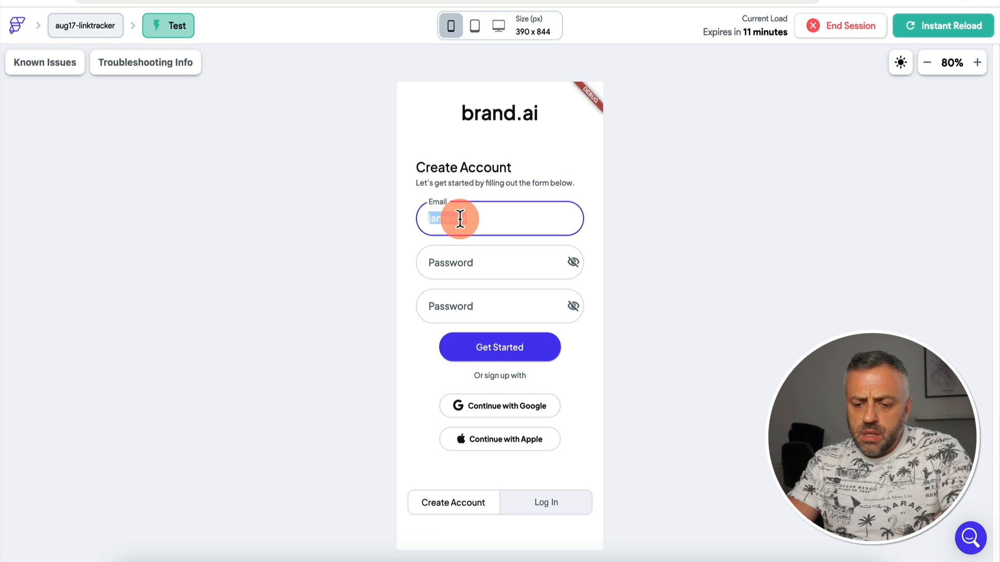
pyautogui.press('BackSpace')
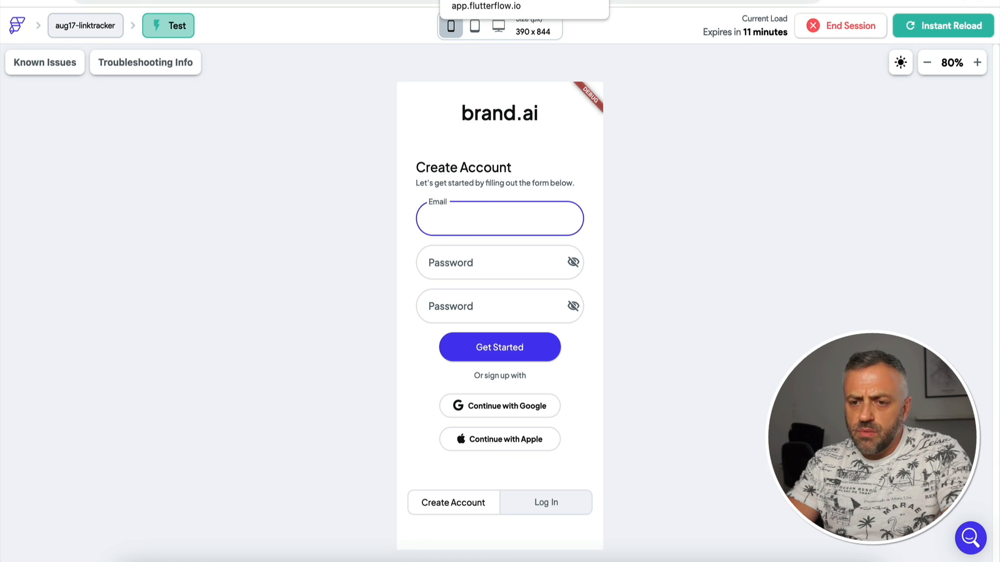
# - Back in the project editor, set the emailAddress field's text color to the Primary Text theme color
pyautogui.click(479, 1)
pyautogui.click(484, 207)
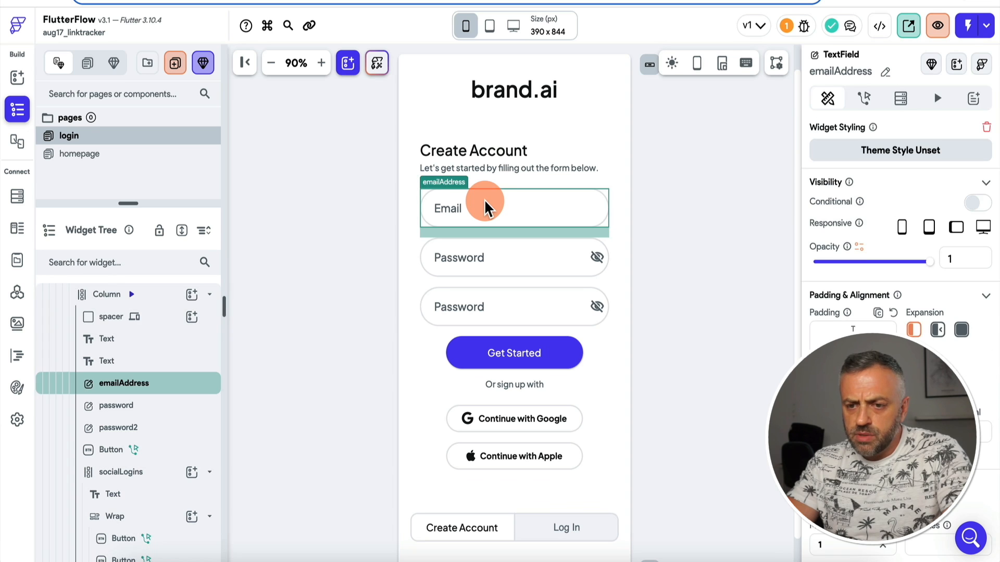
pyautogui.scroll(-5, 865, 304)
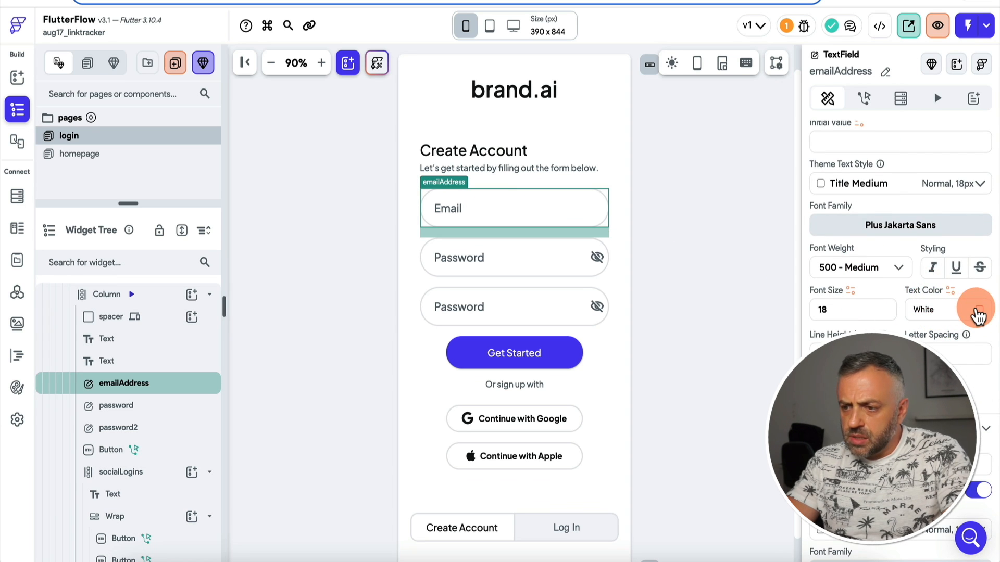
pyautogui.click(979, 312)
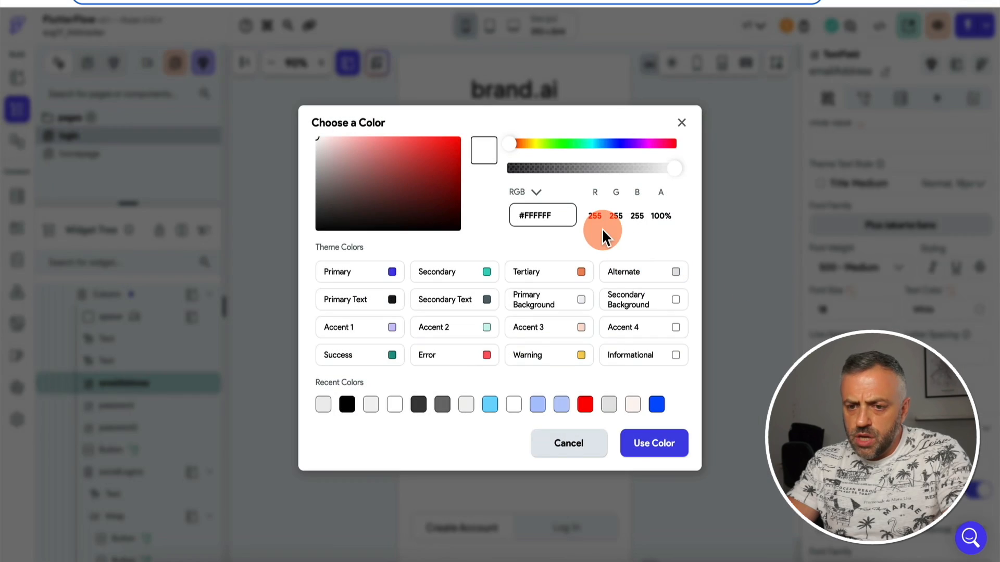
pyautogui.click(371, 305)
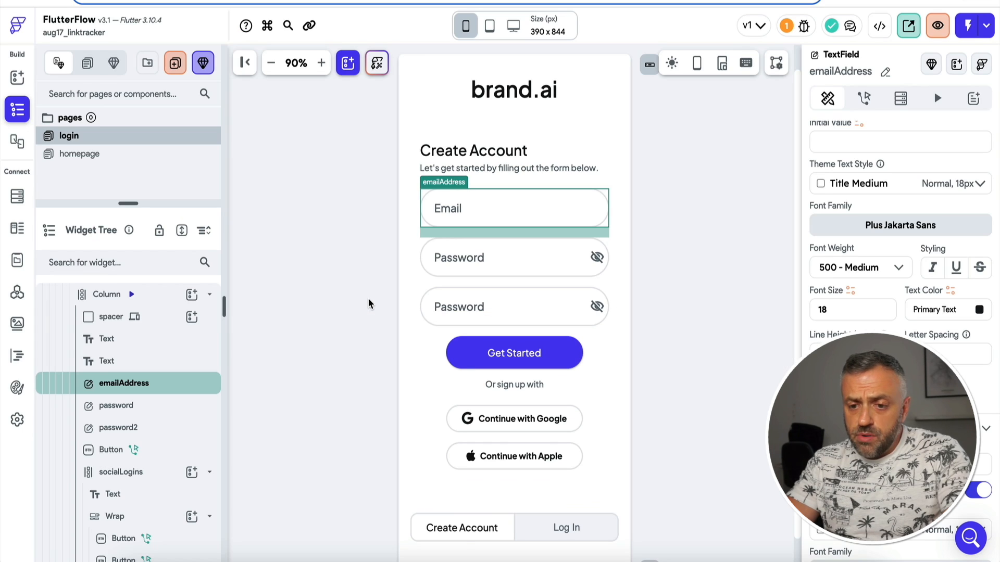
# - Set the text color of the password and password2 fields to the Primary Text theme color
pyautogui.click(463, 261)
pyautogui.click(979, 309)
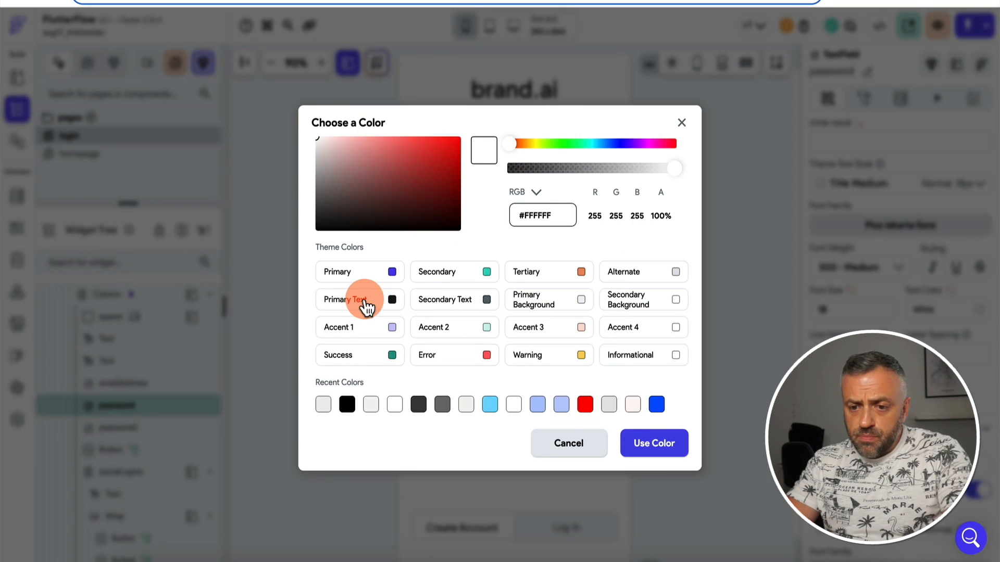
pyautogui.click(364, 305)
pyautogui.click(484, 311)
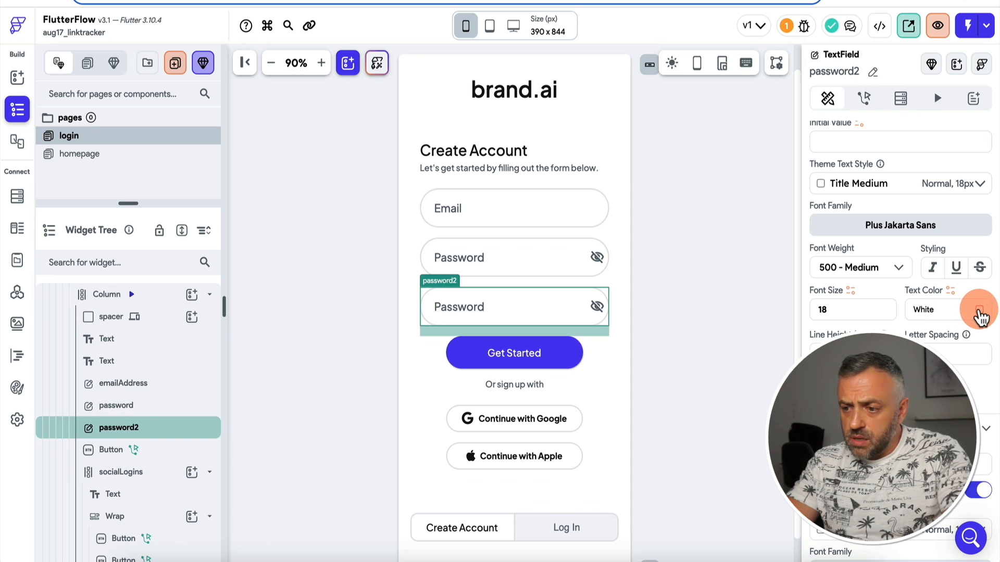
pyautogui.click(979, 310)
pyautogui.click(360, 299)
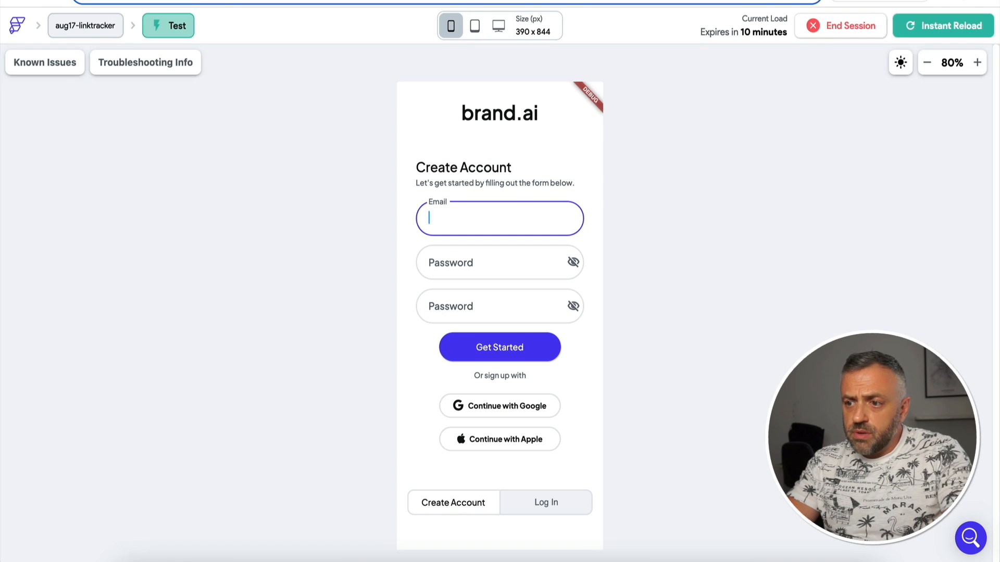
# - Reload the test session and submit the Create Account form with a test email and the account password in both Password fields
pyautogui.click(962, 38)
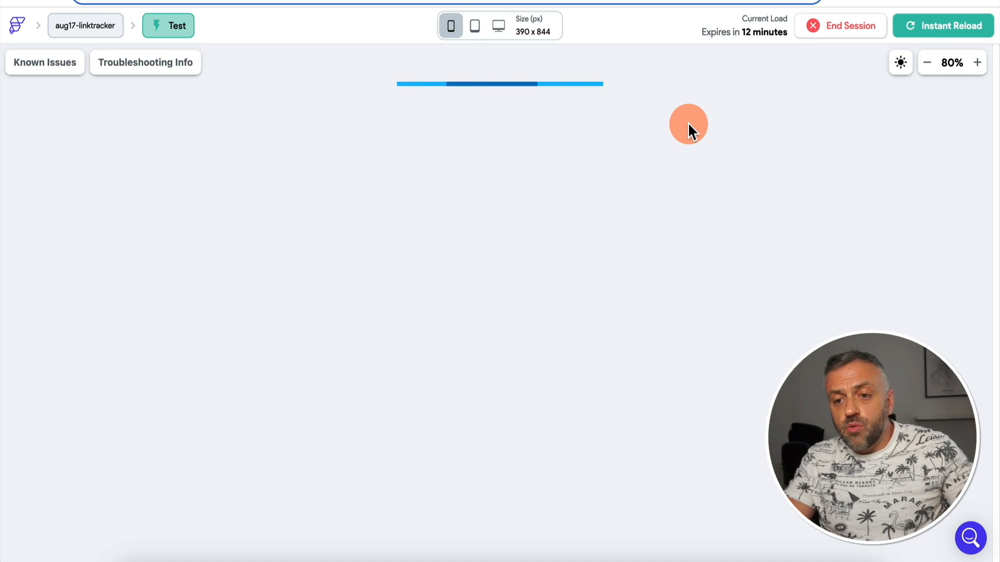
pyautogui.write('ffff')
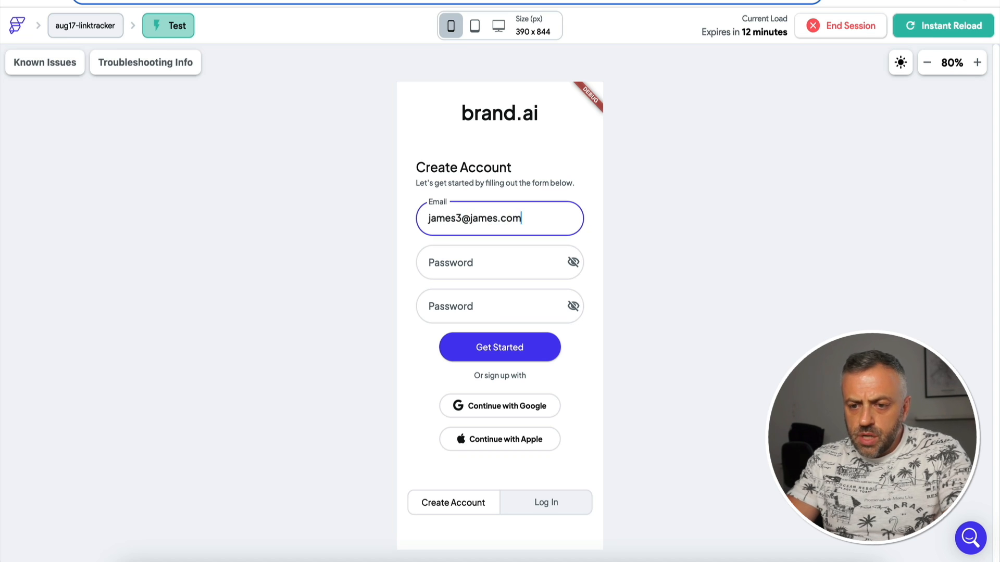
pyautogui.press('Tab')
pyautogui.write('••••••••')
pyautogui.press('Tab')
pyautogui.write('•••')
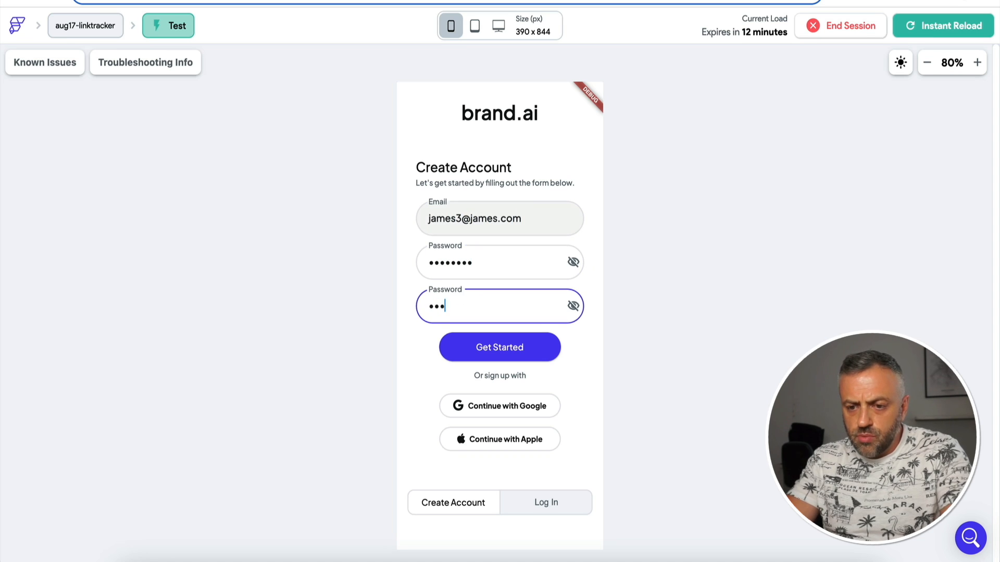
pyautogui.write('•••••')
pyautogui.click(508, 349)
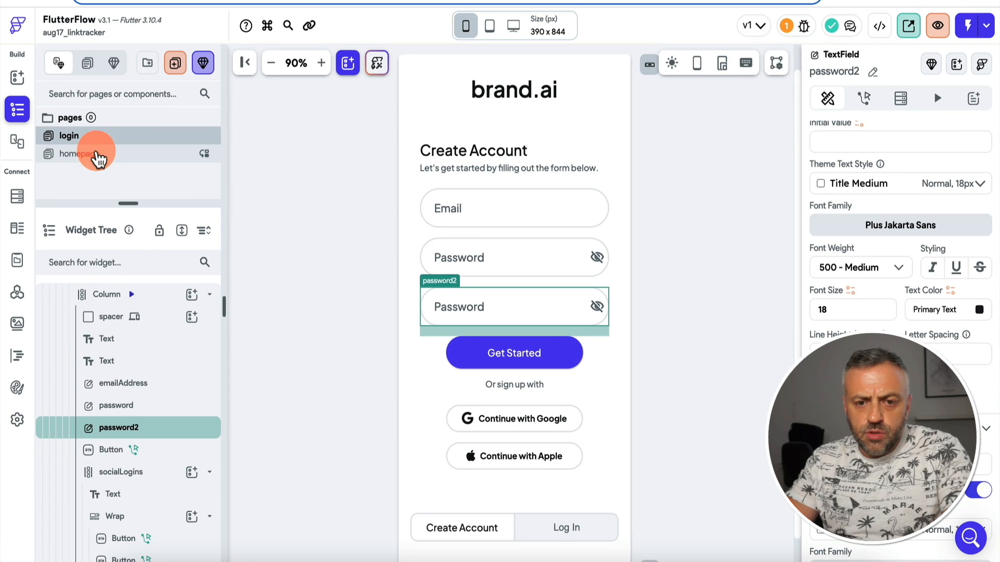
# - Back in the project editor, change the app bar title on the homepage page to Homepage
pyautogui.click(106, 155)
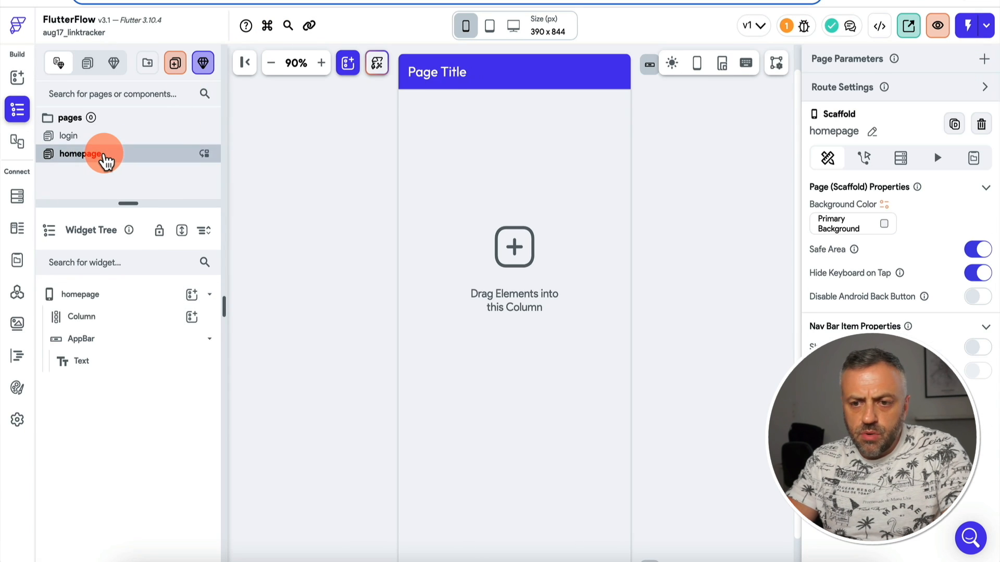
pyautogui.click(443, 76)
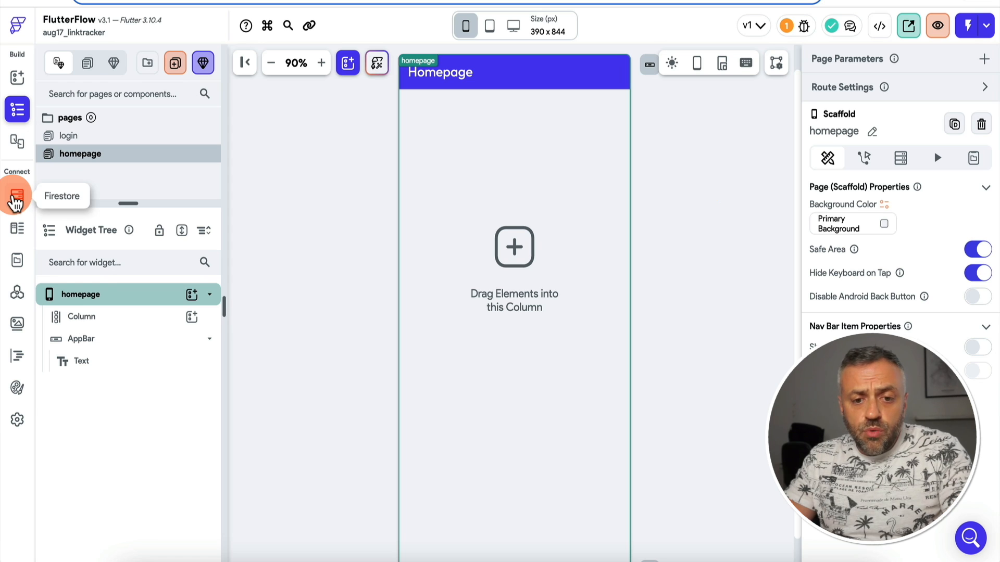
# - Create a Firestore collection named links and start its schema from scratch
pyautogui.click(19, 200)
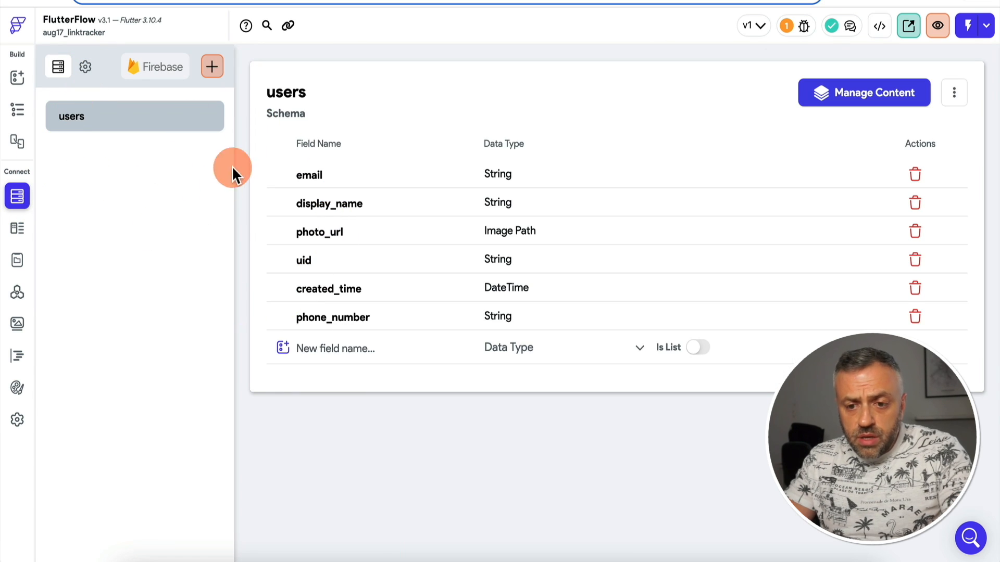
pyautogui.click(91, 120)
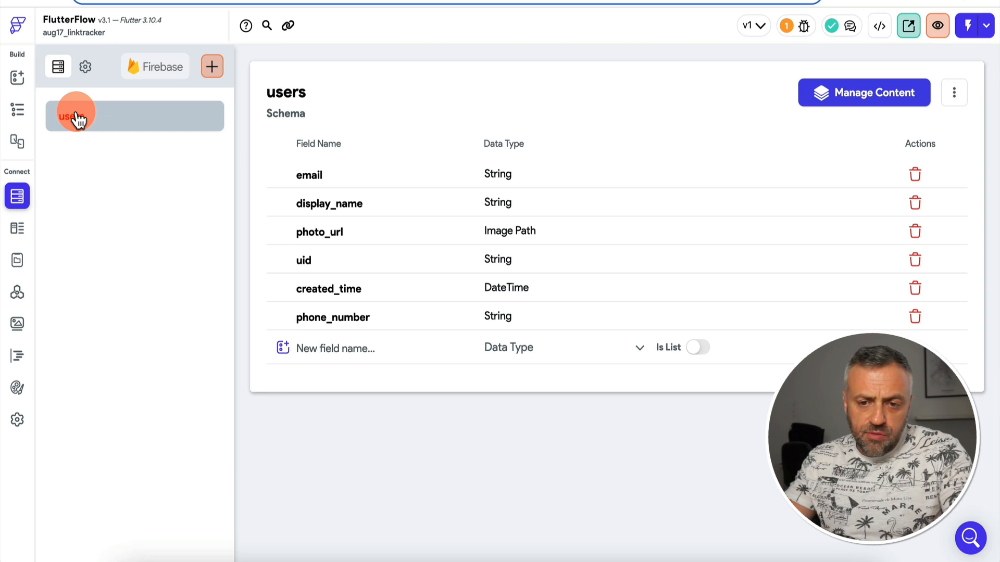
pyautogui.click(212, 66)
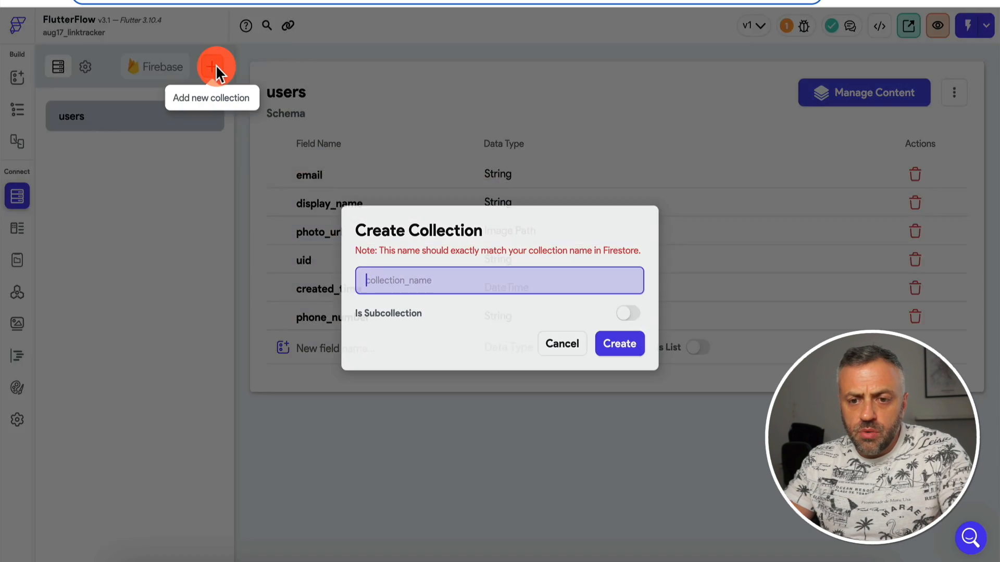
pyautogui.write('links')
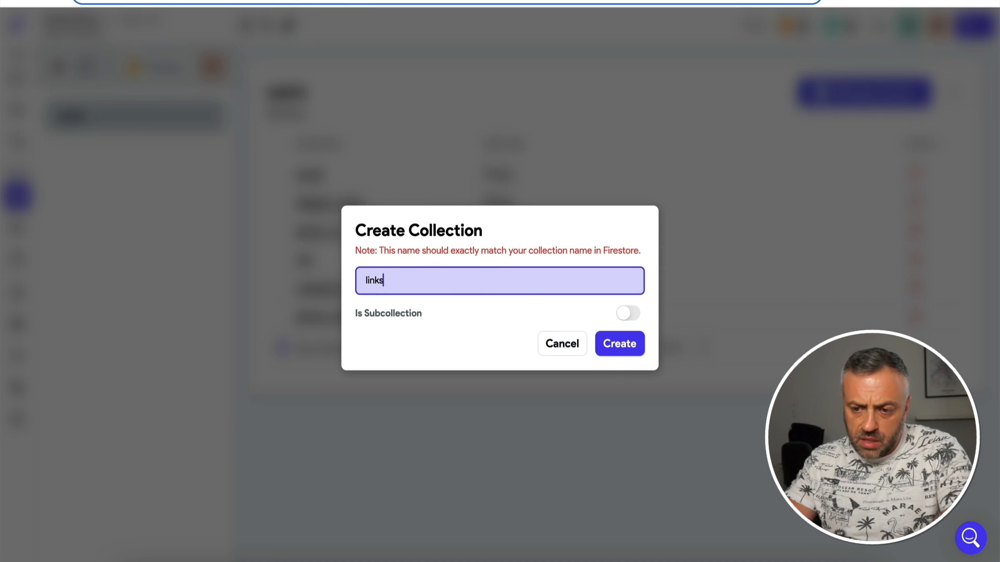
pyautogui.click(629, 344)
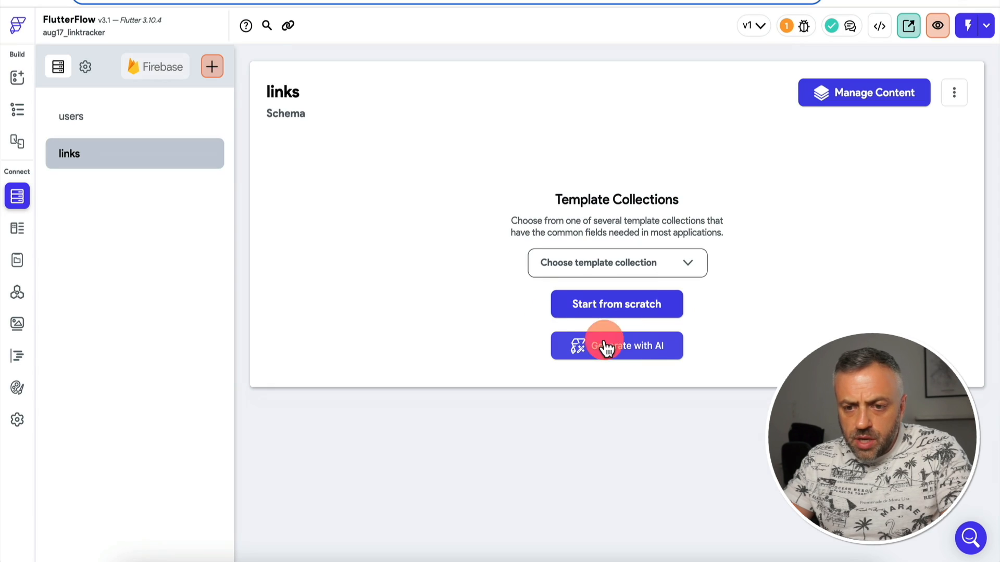
pyautogui.click(624, 309)
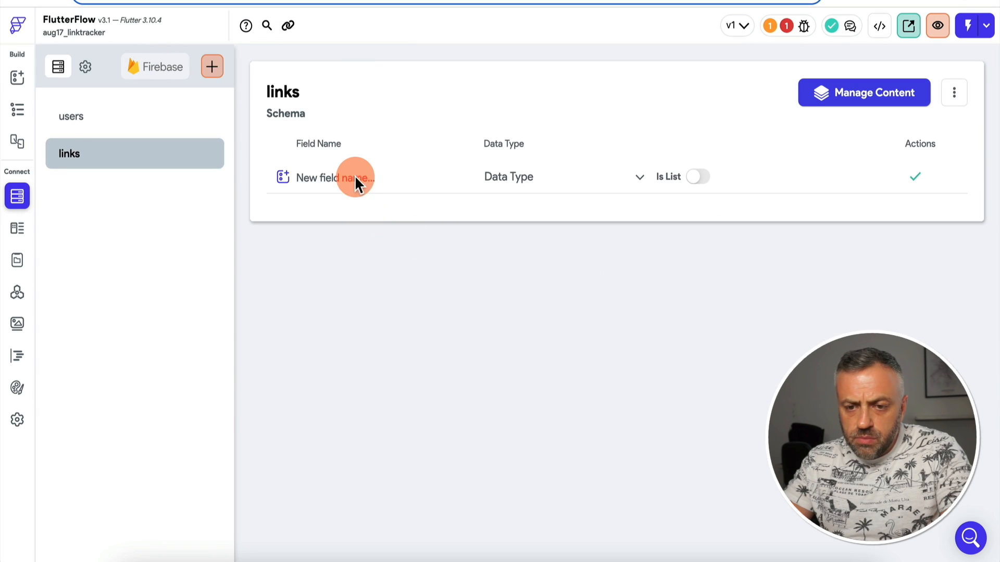
# - Add a name field of type String to the links collection
pyautogui.click(361, 182)
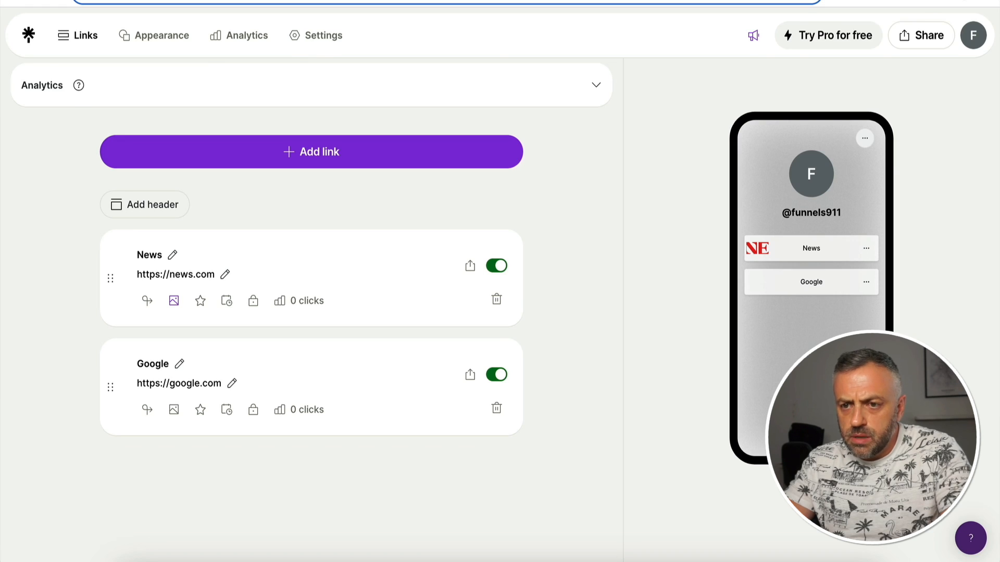
pyautogui.write('na')
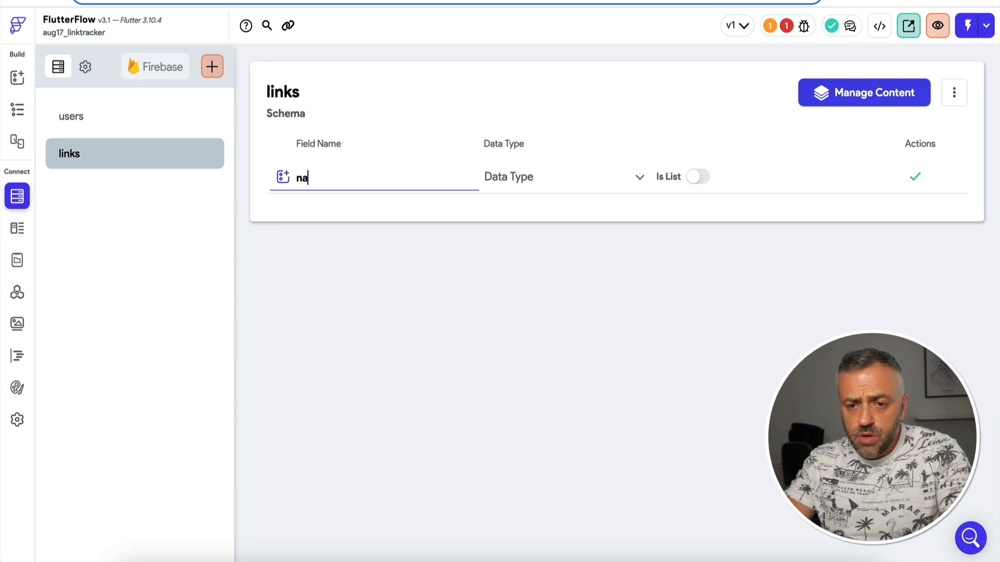
pyautogui.write('me')
pyautogui.click(526, 182)
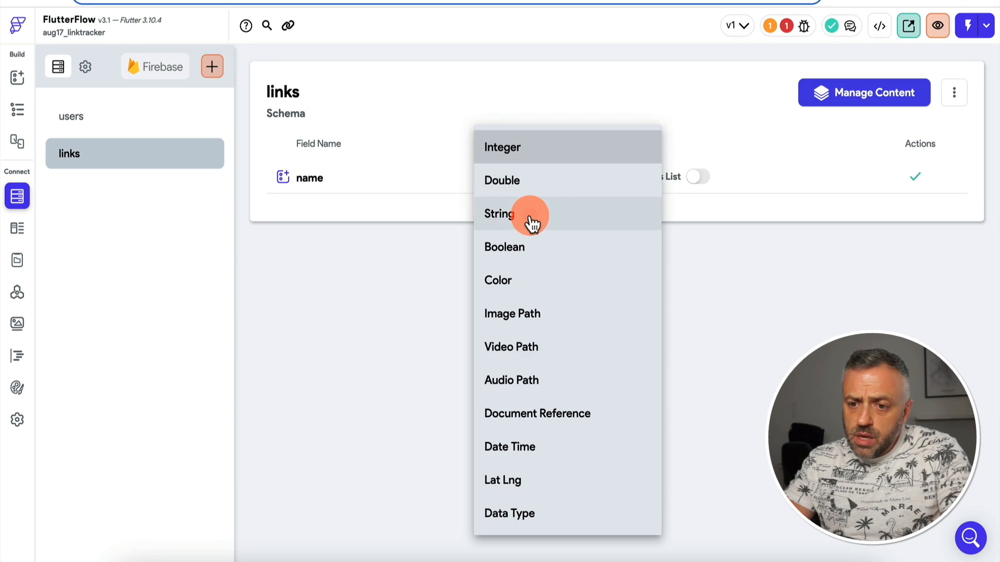
pyautogui.click(528, 215)
pyautogui.click(923, 192)
# - Add a url field of type String to the links collection
pyautogui.click(353, 210)
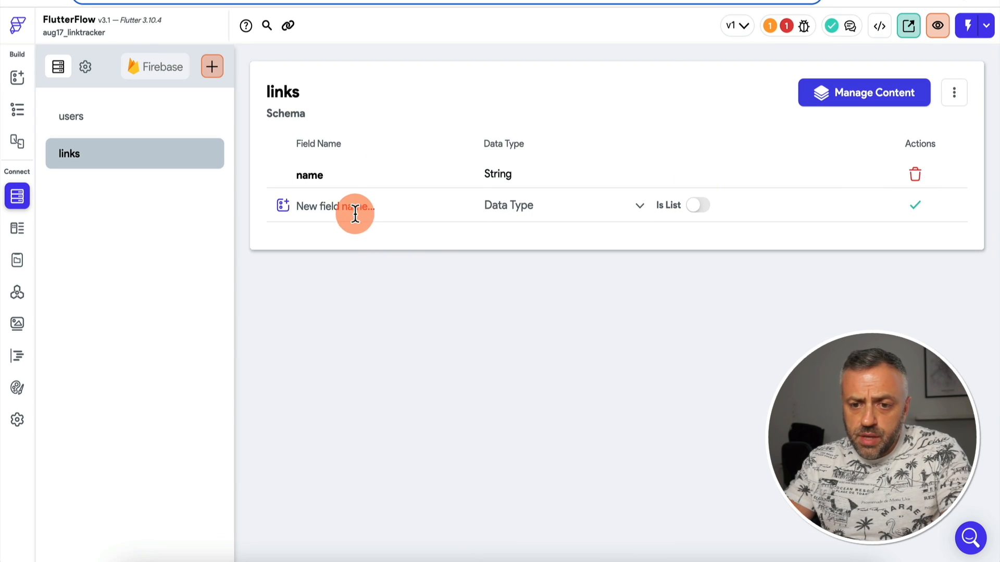
pyautogui.write('url')
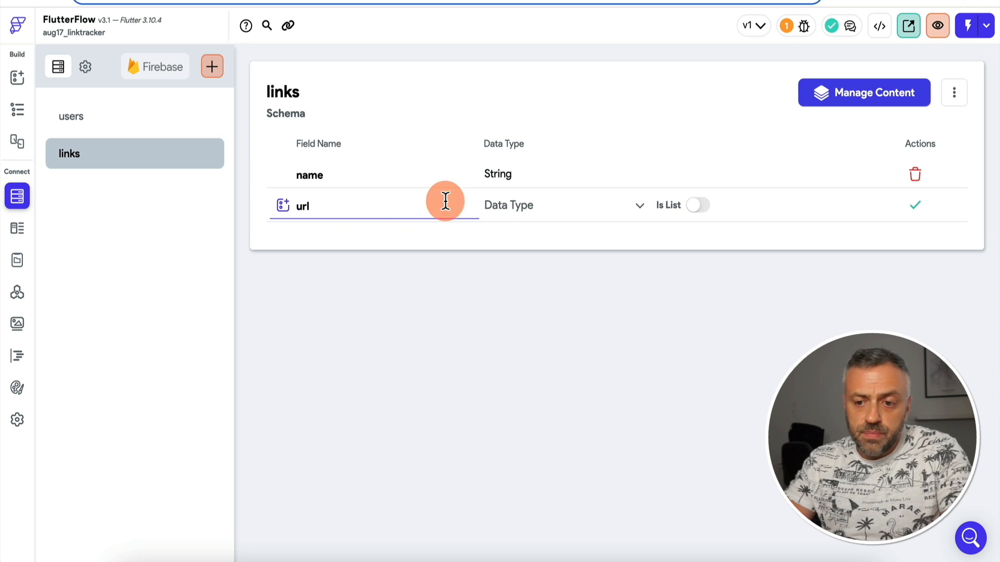
pyautogui.click(506, 208)
pyautogui.click(526, 218)
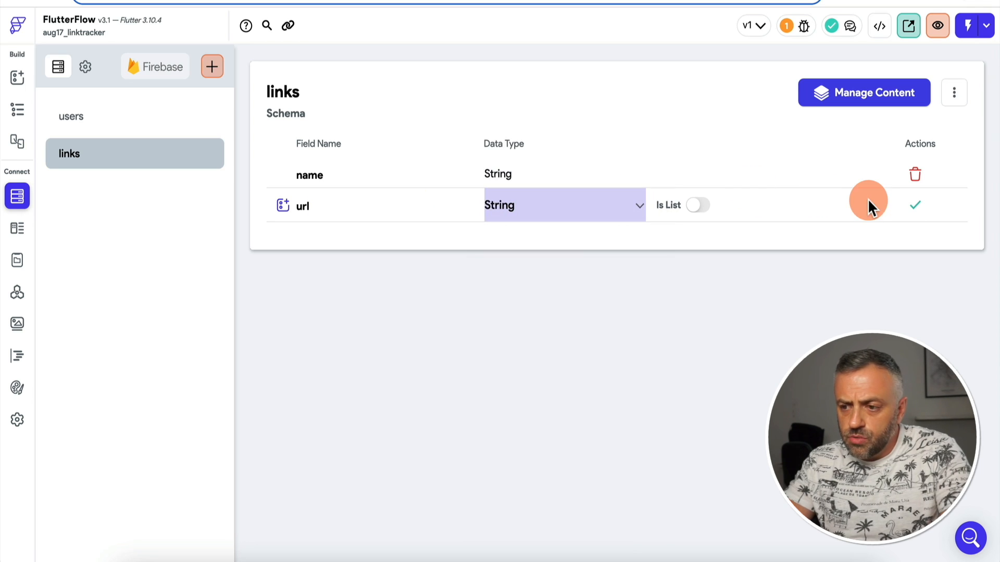
pyautogui.click(917, 207)
# - Add a userRef field to the links collection as a Document Reference to Users
pyautogui.click(332, 236)
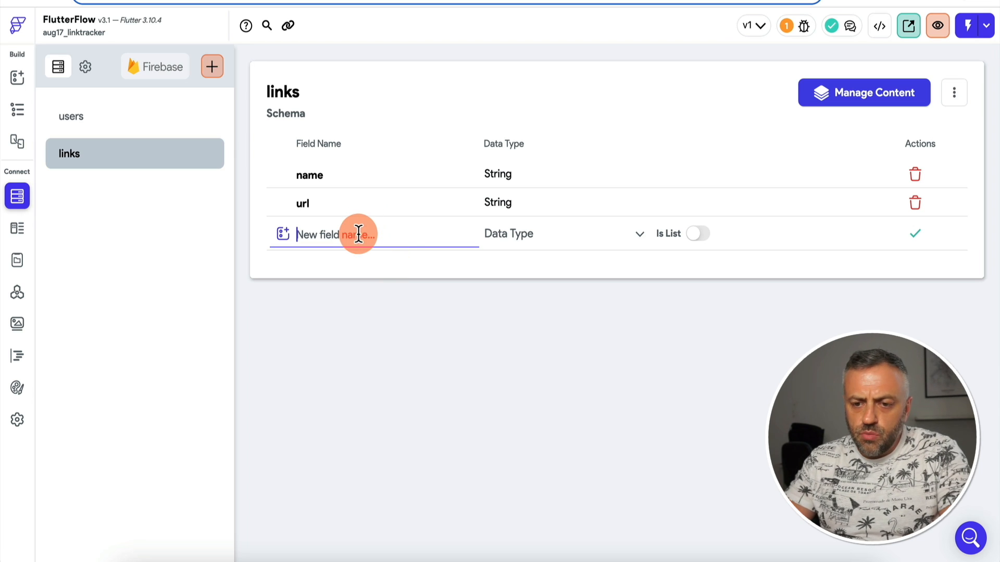
pyautogui.write('userRef')
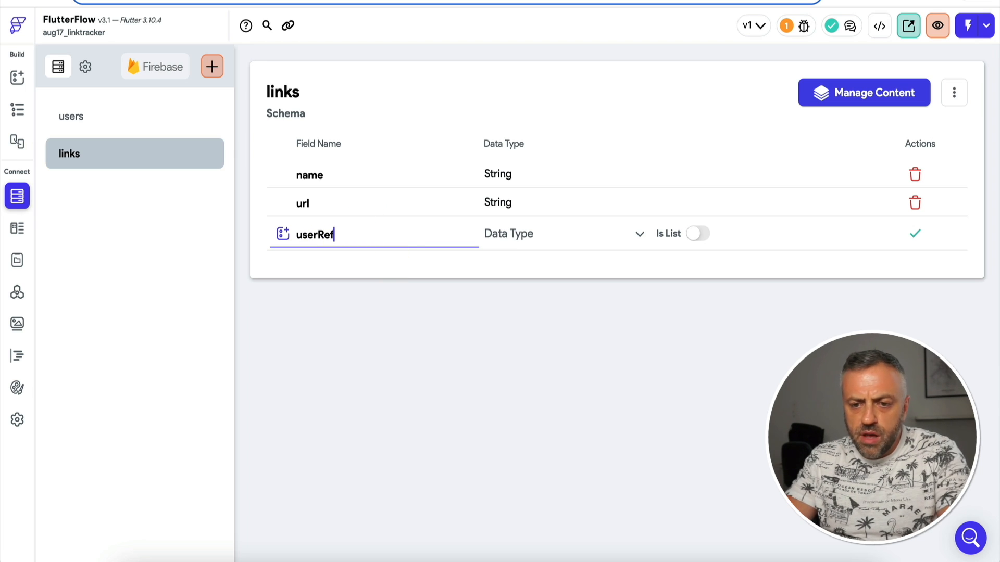
pyautogui.click(591, 238)
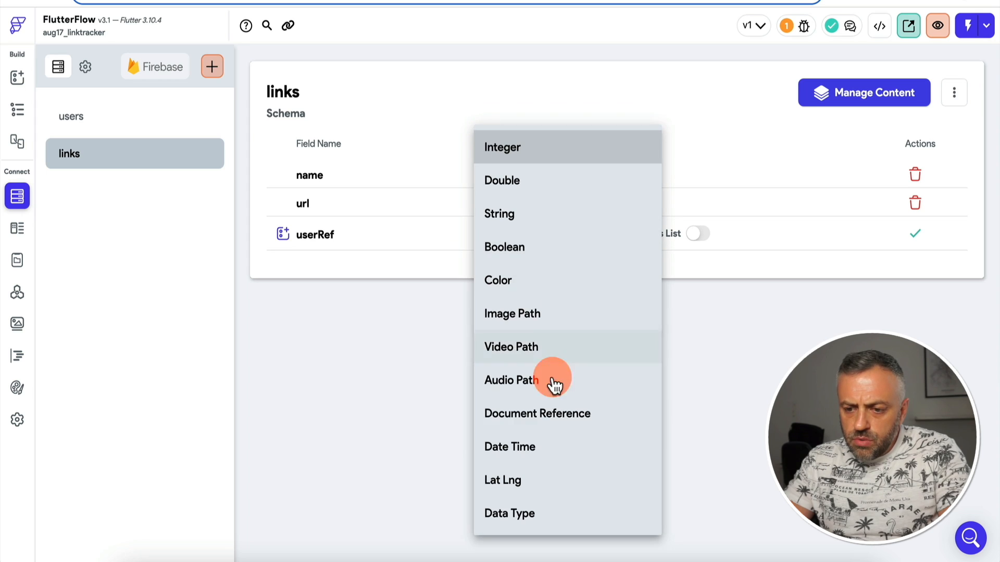
pyautogui.click(554, 414)
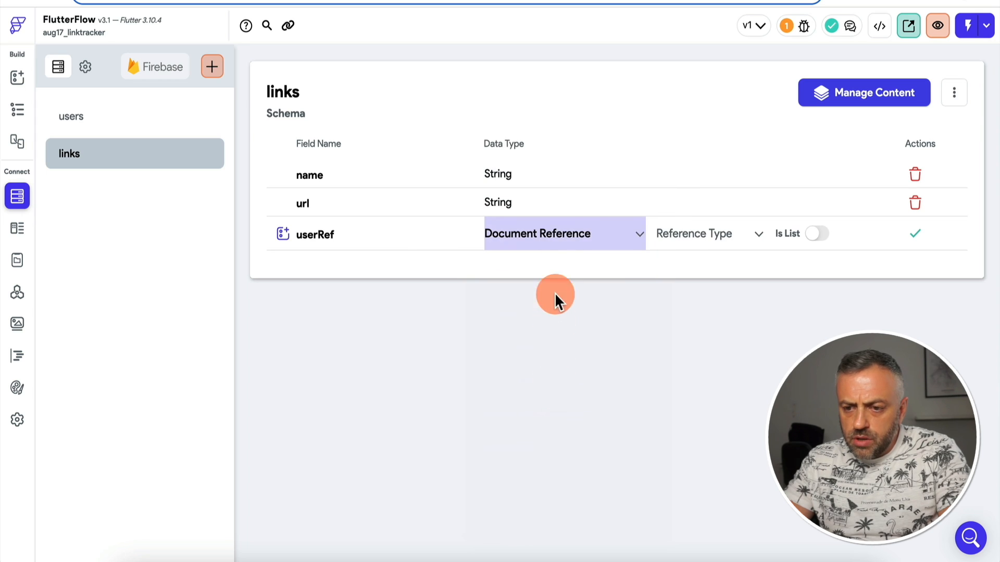
pyautogui.click(693, 231)
pyautogui.click(696, 237)
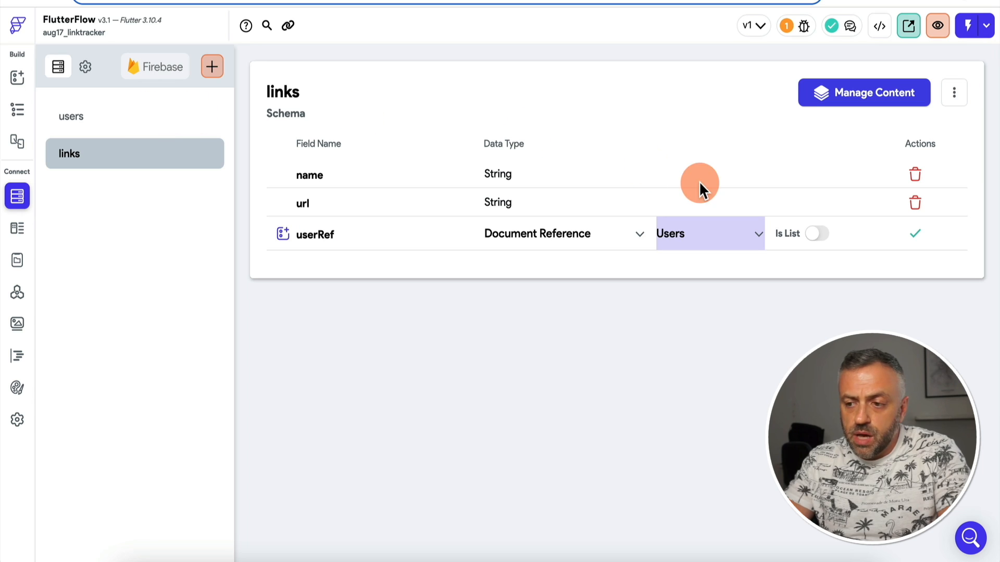
pyautogui.click(915, 236)
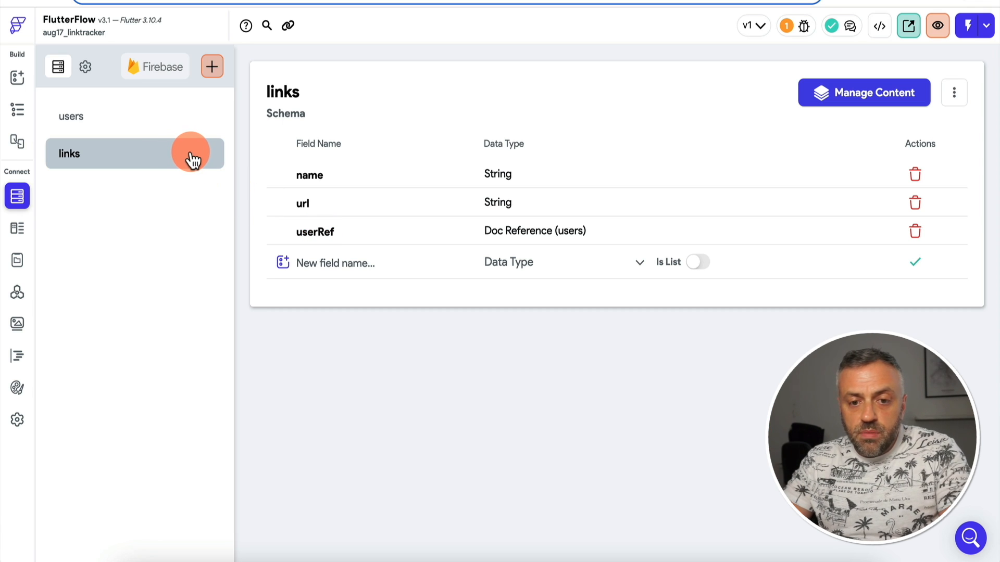
# - Create a stats subcollection under the links collection and start its schema from scratch
pyautogui.click(211, 71)
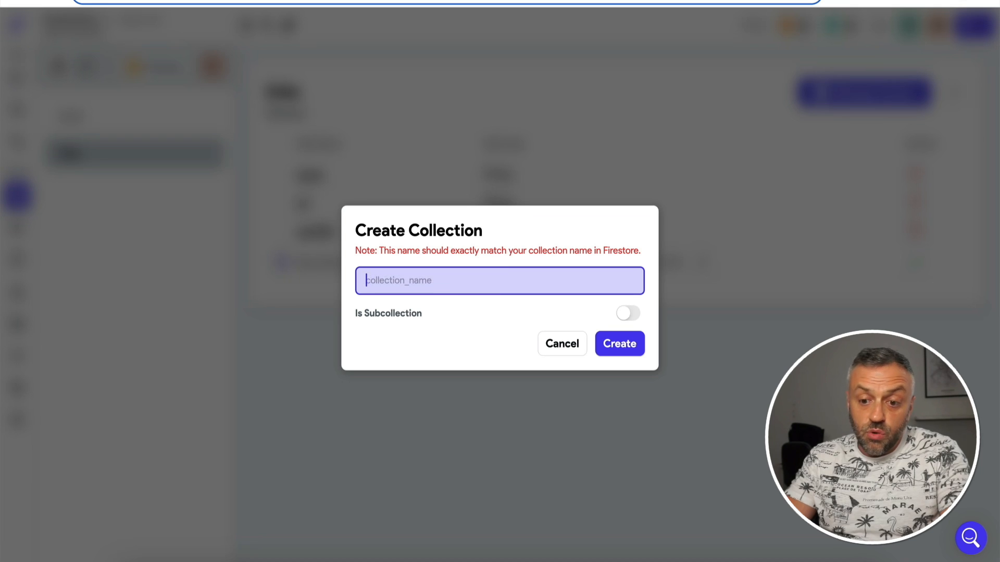
pyautogui.write('stats')
pyautogui.click(628, 313)
pyautogui.click(477, 302)
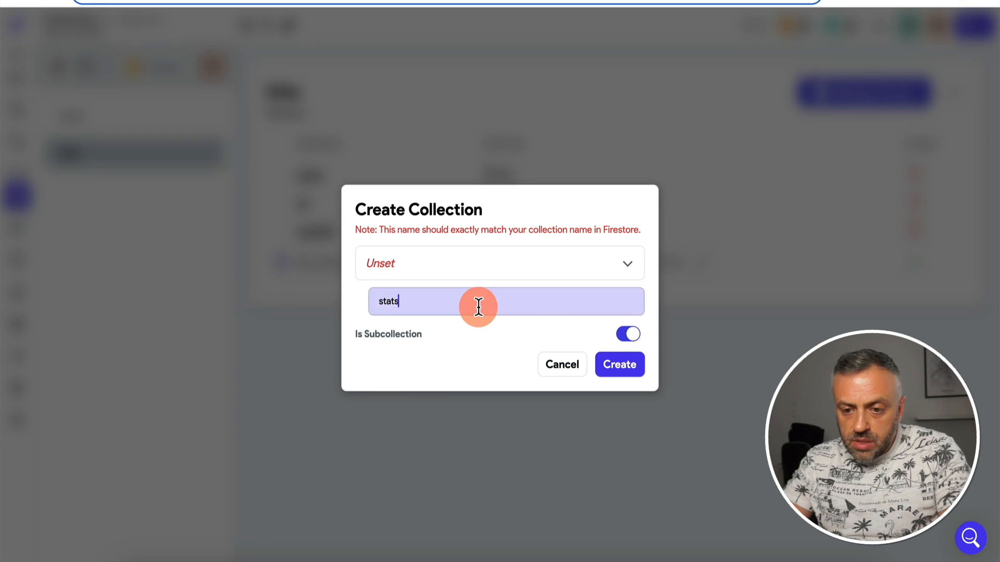
pyautogui.click(478, 268)
pyautogui.click(420, 297)
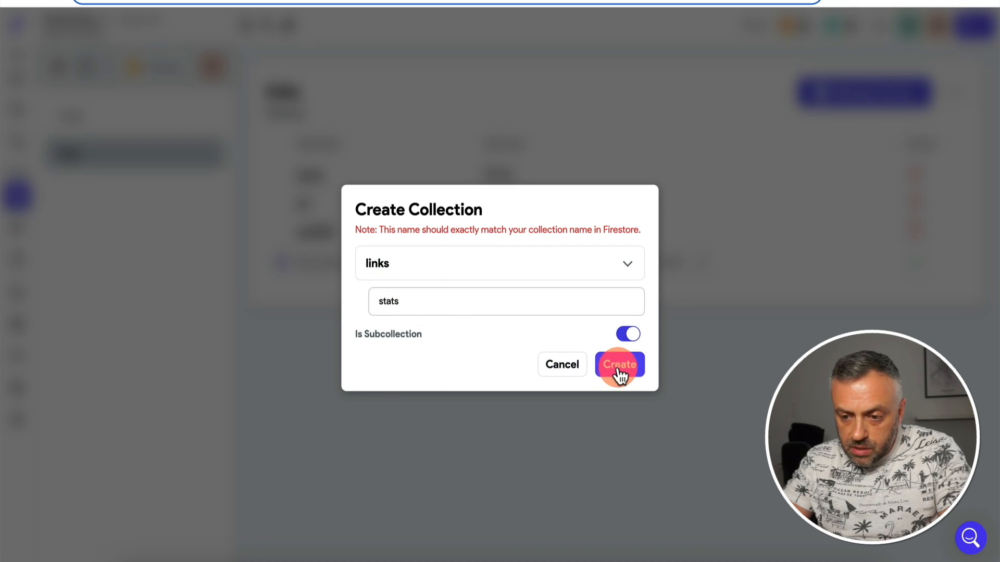
pyautogui.click(618, 366)
pyautogui.click(618, 306)
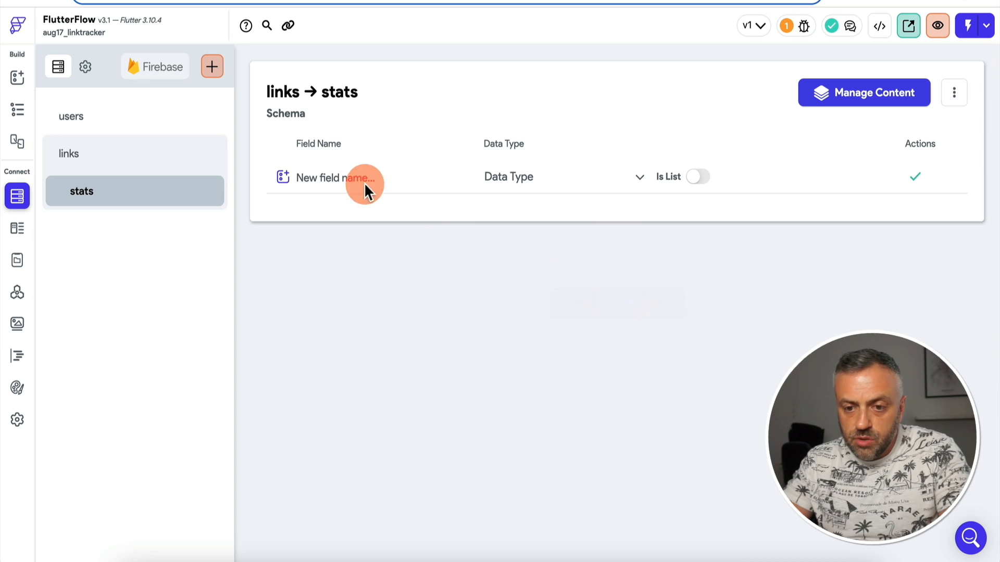
# - Add a timestamp field of type Date Time to the stats subcollection
pyautogui.click(358, 178)
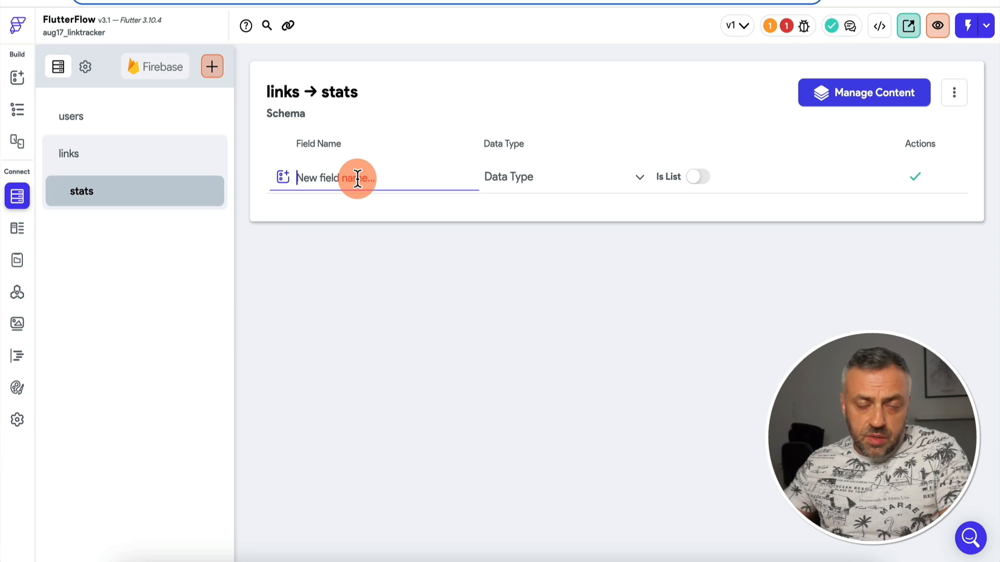
pyautogui.write('time')
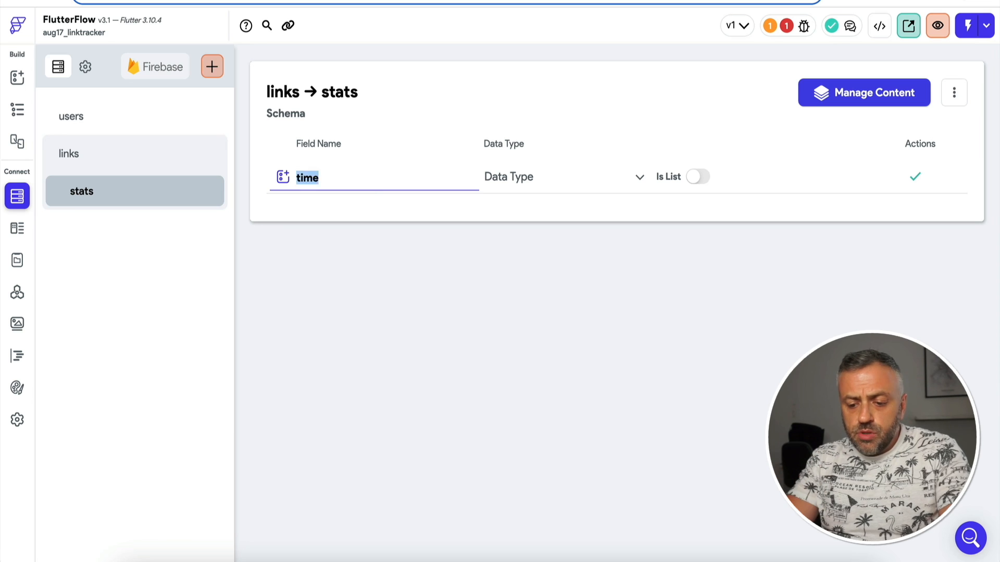
pyautogui.write('stamp')
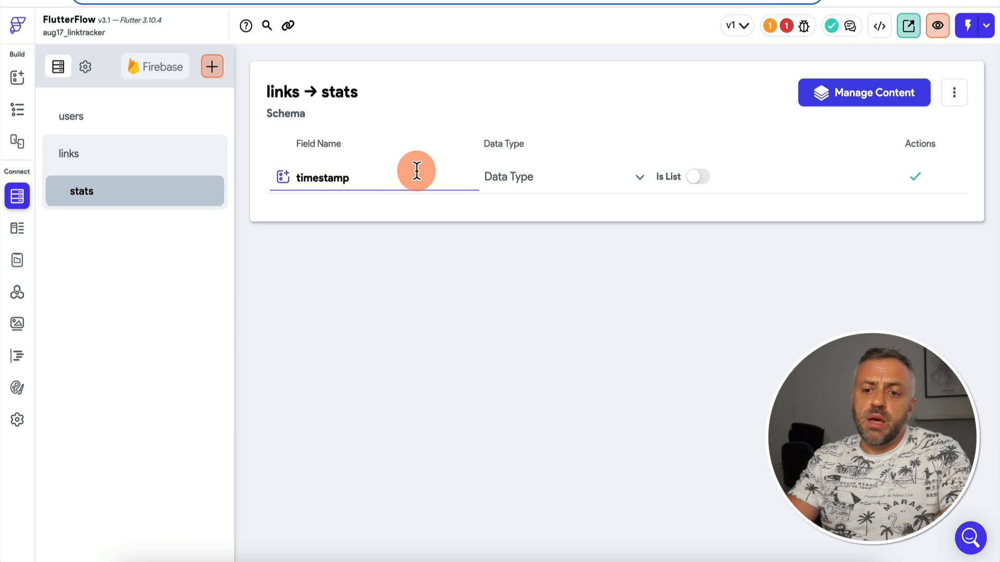
pyautogui.click(553, 180)
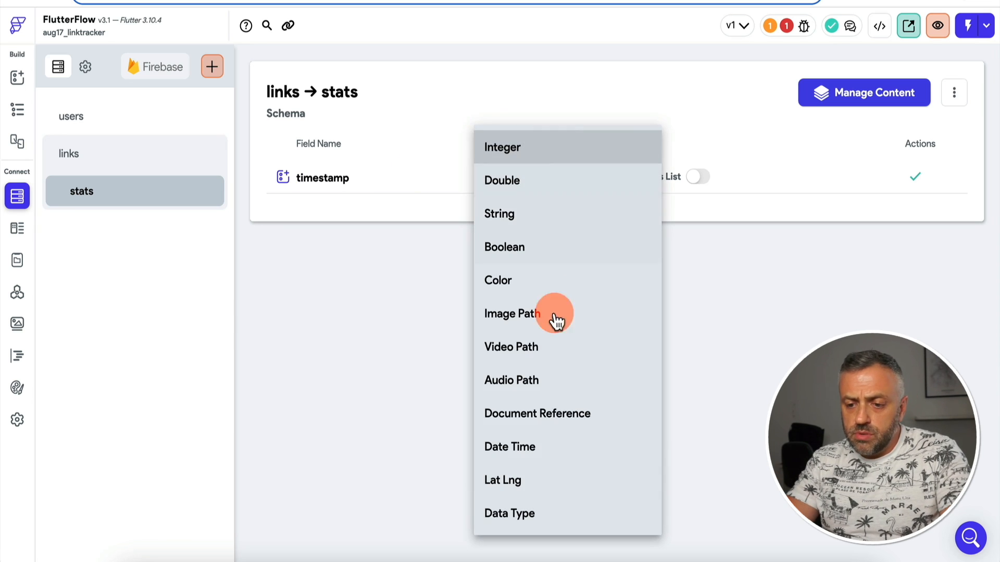
pyautogui.click(554, 453)
pyautogui.click(916, 177)
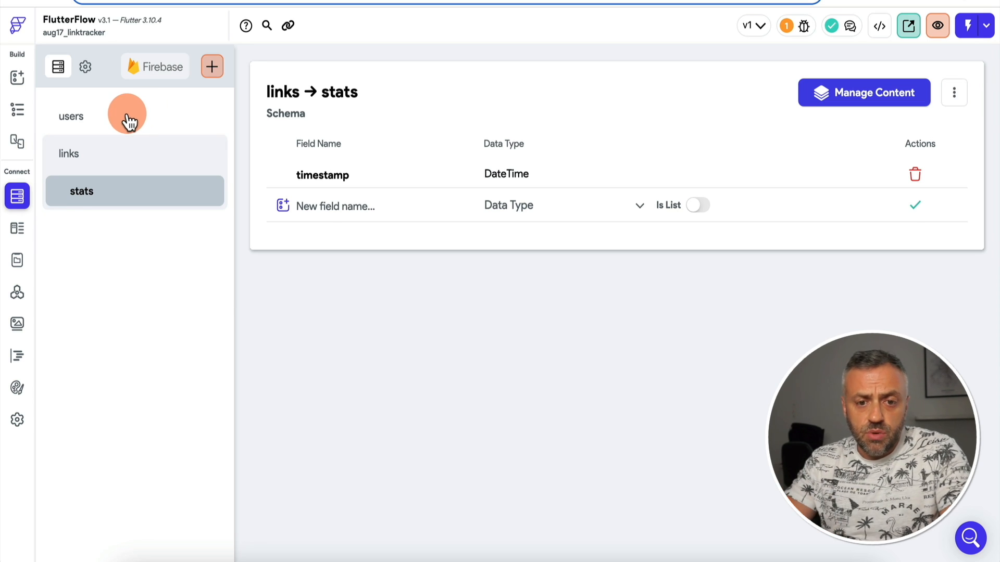
# - Review the schemas of the links collection and its stats subcollection
pyautogui.click(147, 116)
pyautogui.click(120, 155)
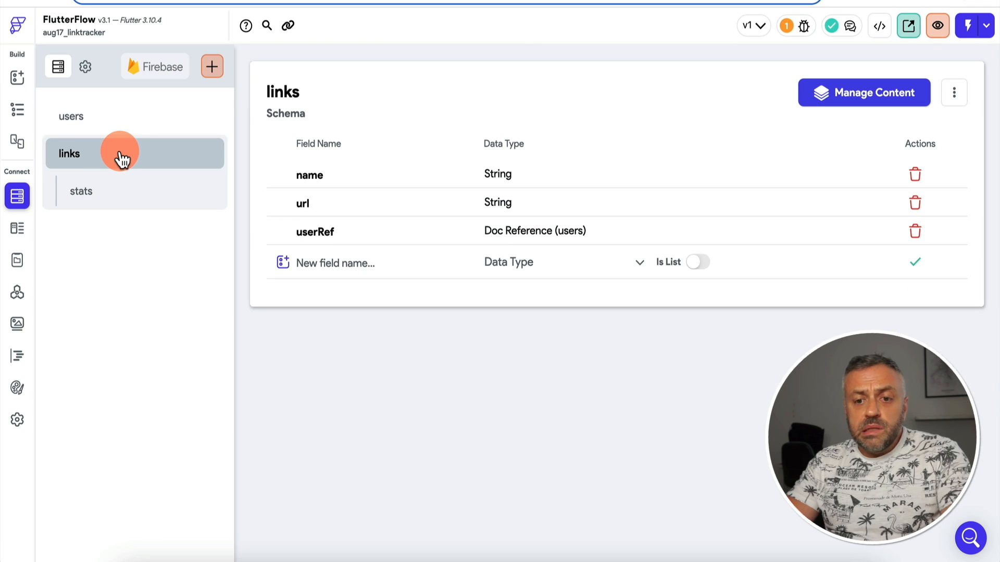
pyautogui.click(129, 205)
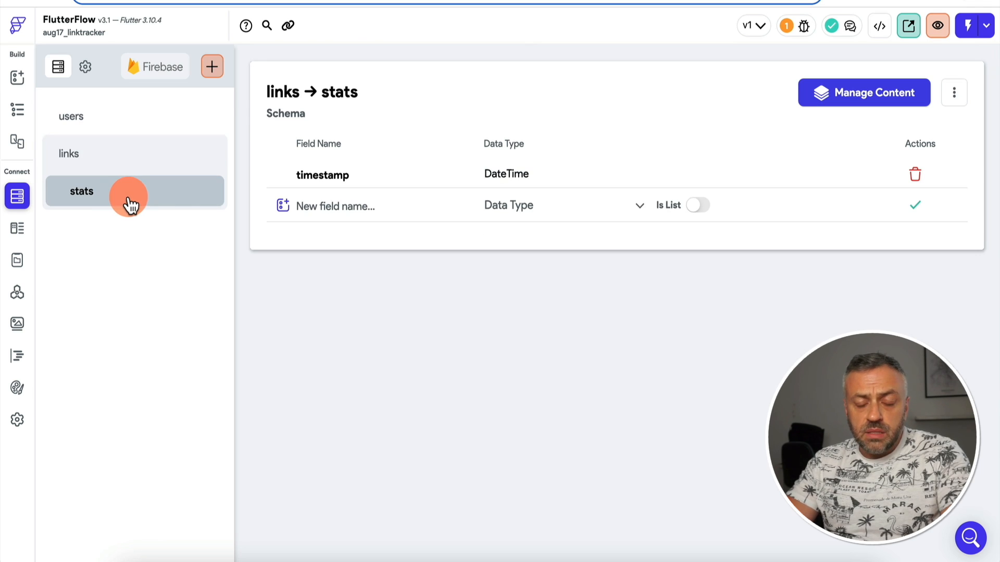
pyautogui.click(107, 157)
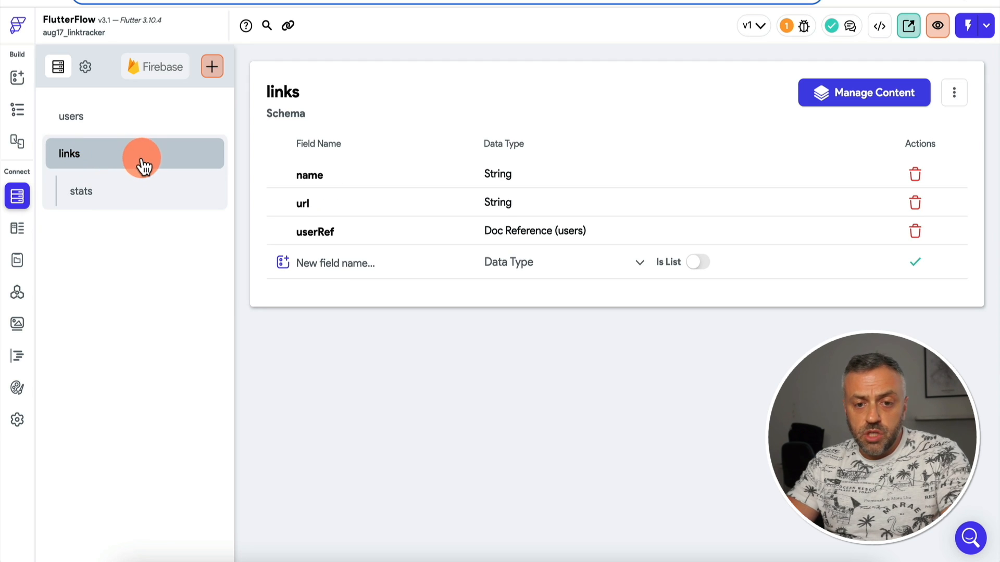
pyautogui.click(128, 197)
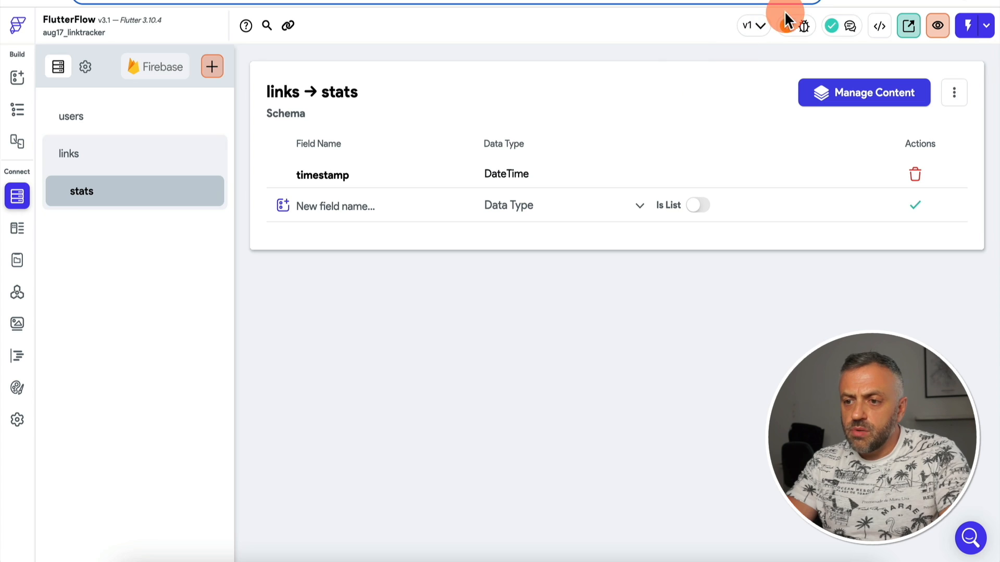
# - Go from the Firestore Rules Setup warning to the Firestore Rules table in the Firestore settings
pyautogui.click(790, 24)
pyautogui.click(673, 93)
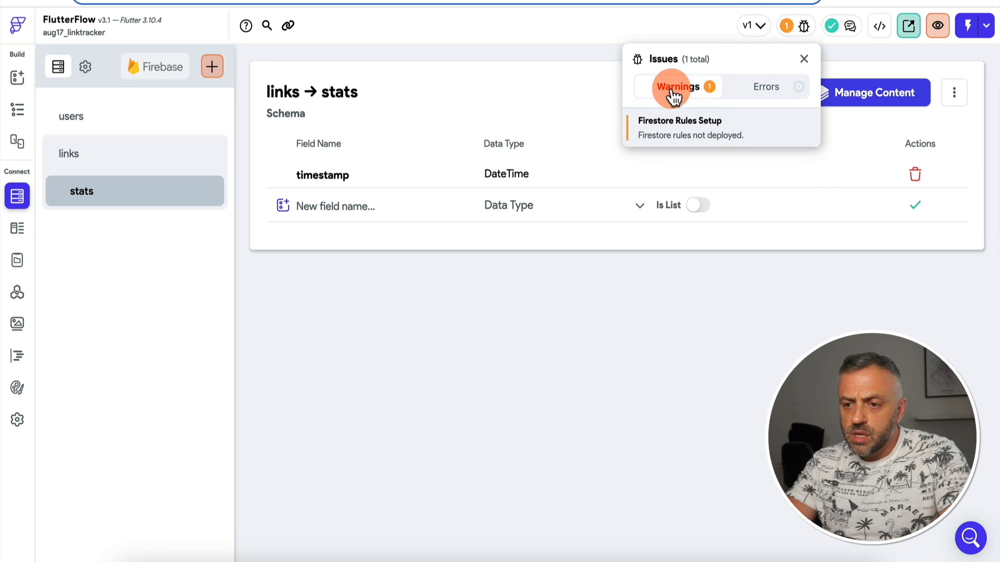
pyautogui.click(710, 136)
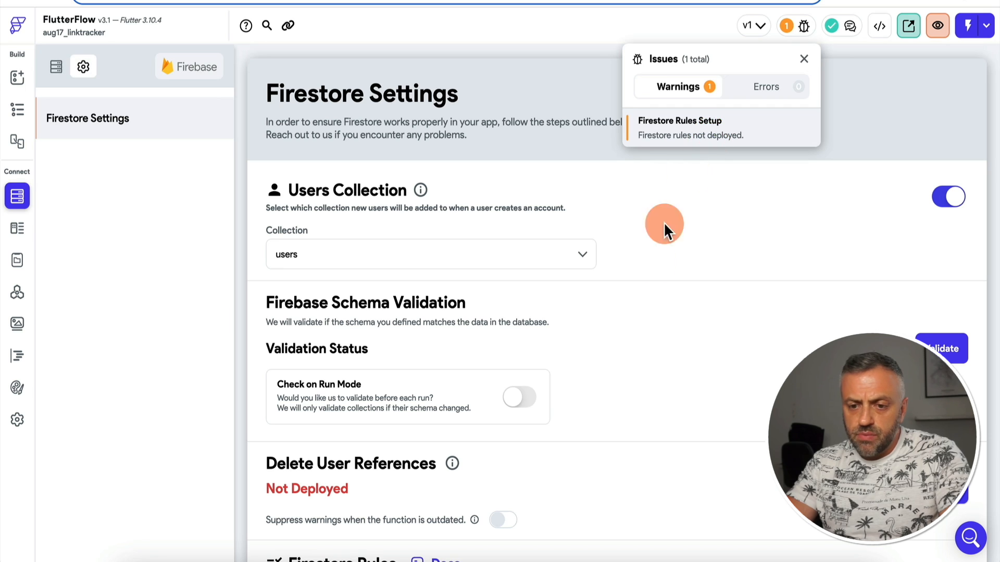
pyautogui.click(648, 292)
pyautogui.scroll(-8, 648, 292)
pyautogui.scroll(-2, 648, 291)
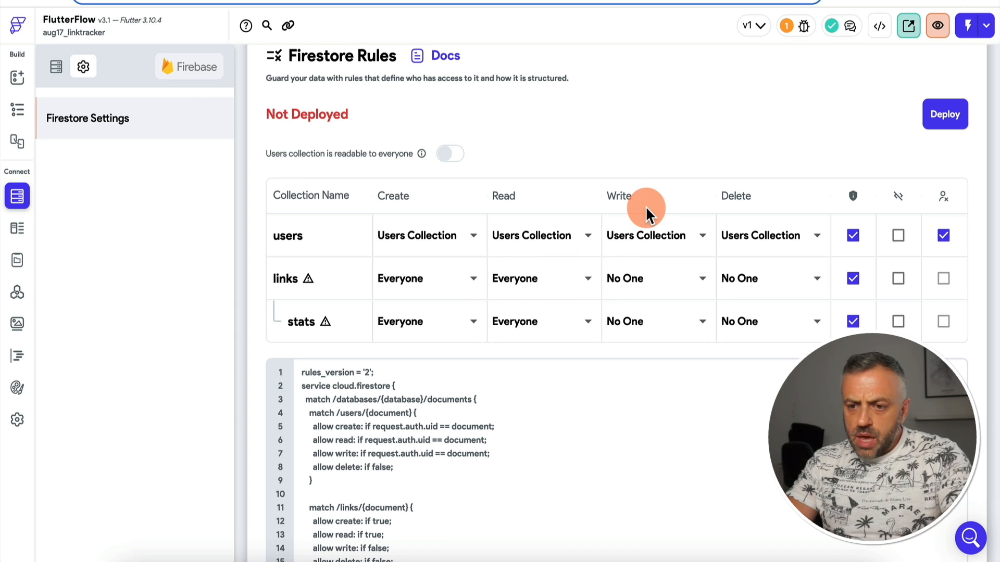
# - Set the Write and Delete rules to Everyone for both the links collection and its stats subcollection
pyautogui.click(671, 284)
pyautogui.click(651, 379)
pyautogui.click(661, 321)
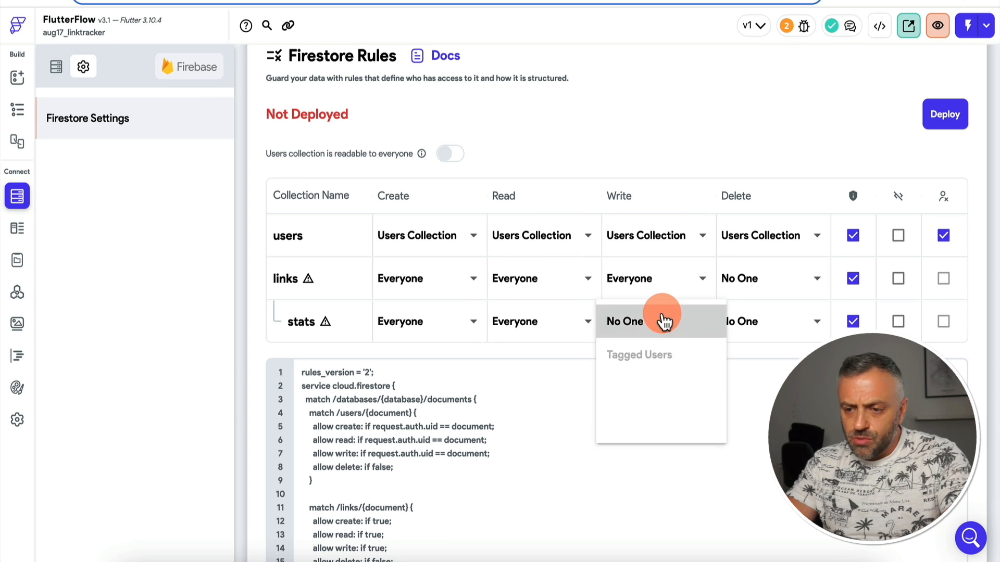
pyautogui.click(651, 431)
pyautogui.click(765, 283)
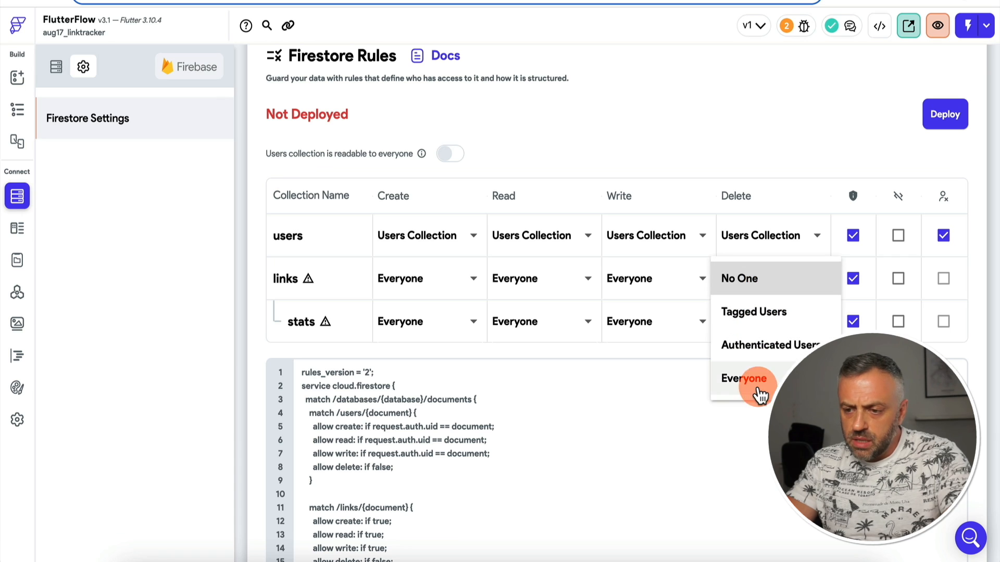
pyautogui.click(767, 345)
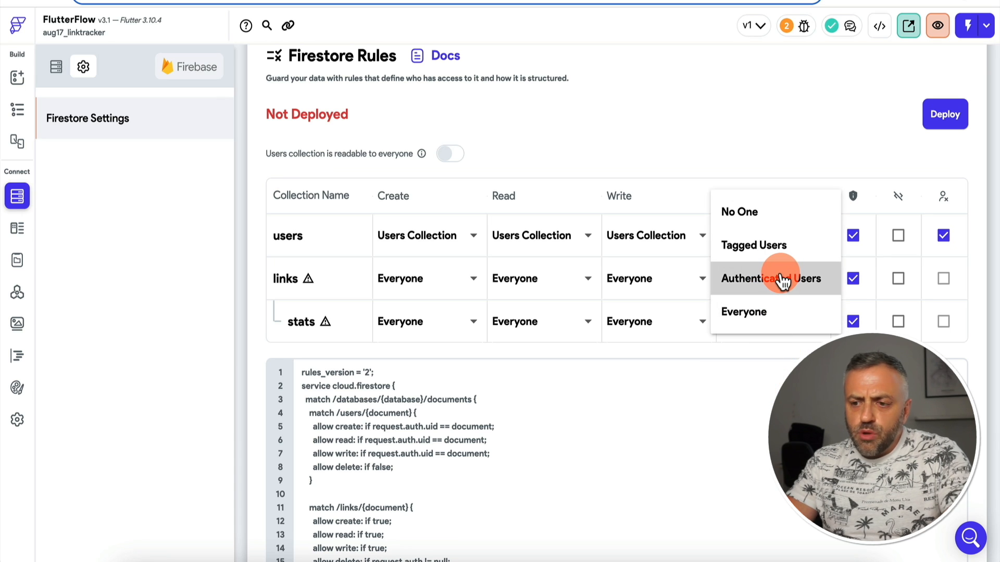
pyautogui.click(764, 313)
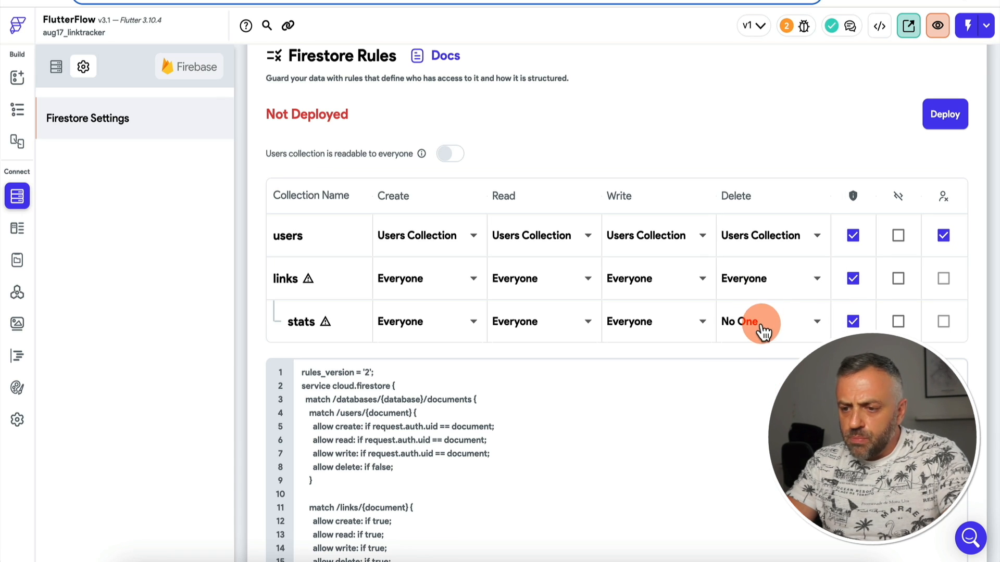
pyautogui.click(760, 328)
pyautogui.click(759, 420)
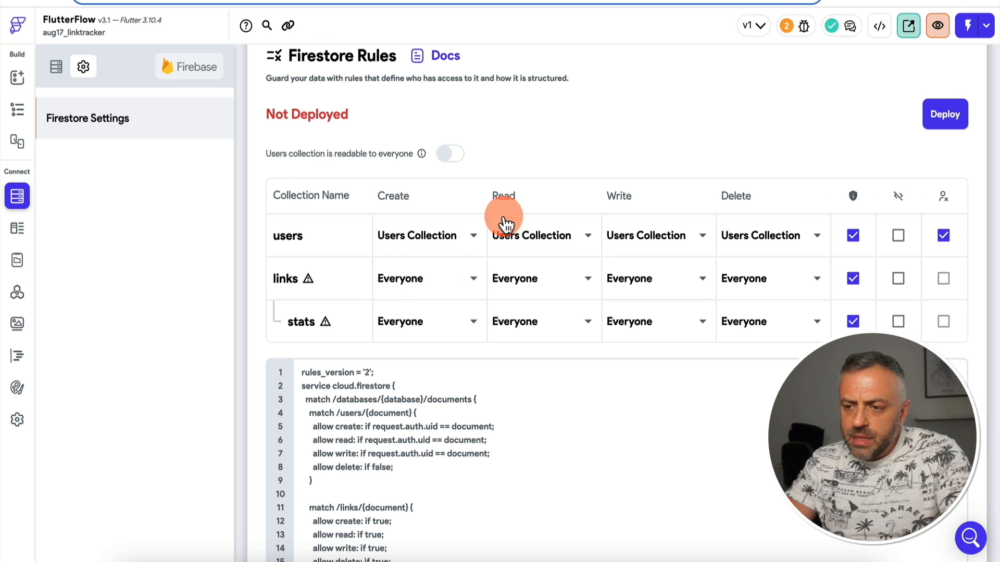
# - Turn off the sensitive-data flag for the users, links and stats collections and deploy the Firestore rules
pyautogui.moveTo(855, 202)
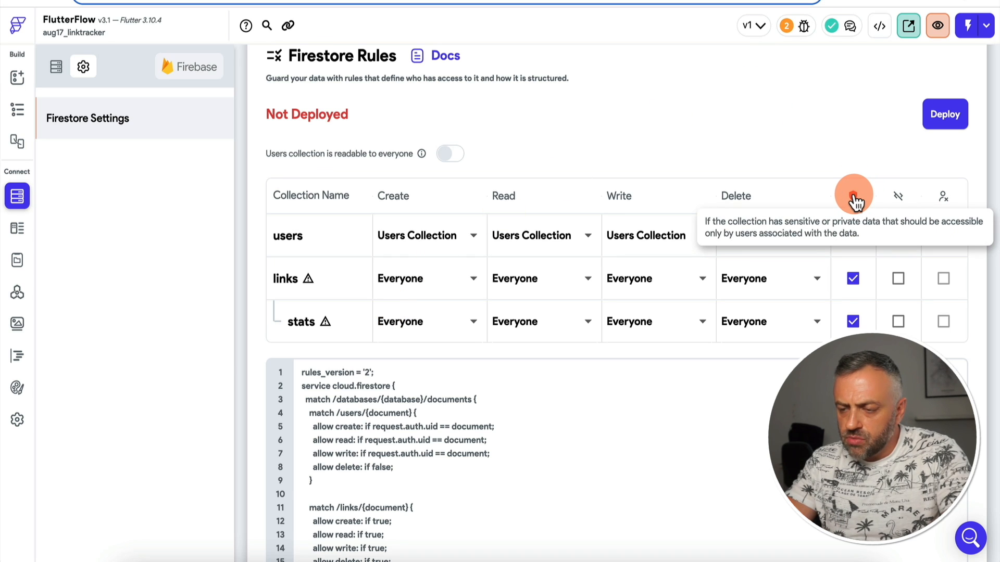
pyautogui.click(854, 279)
pyautogui.click(853, 322)
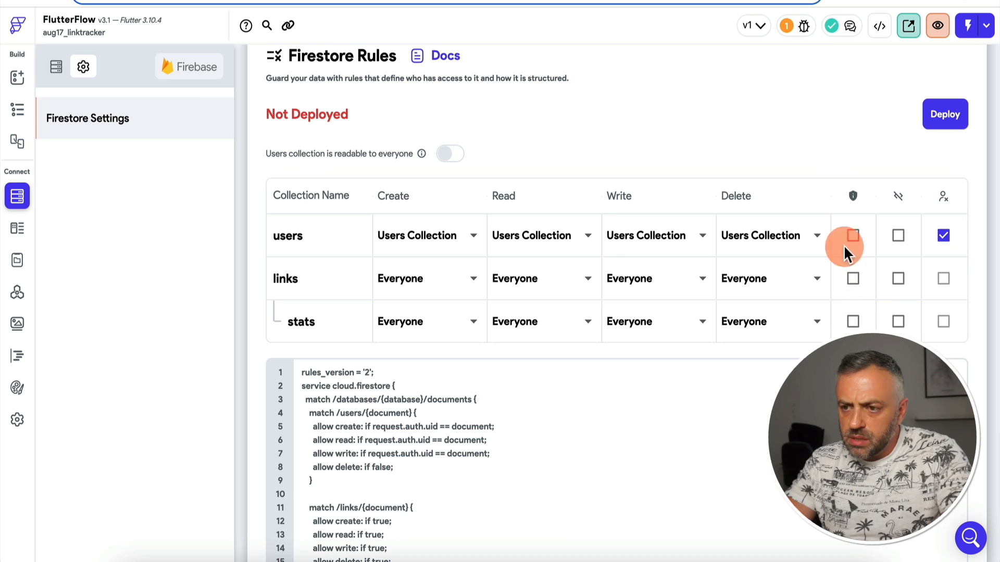
pyautogui.click(946, 114)
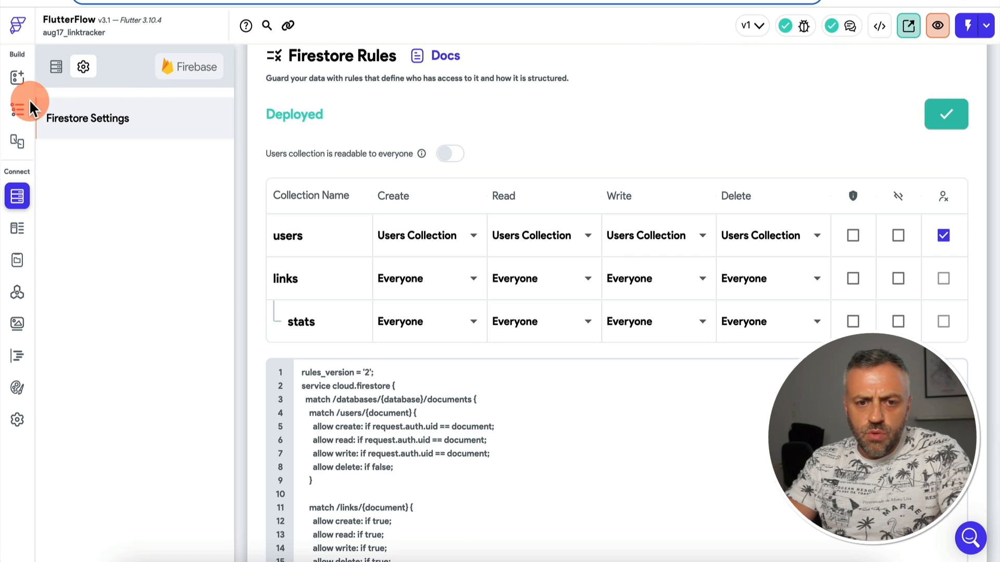
# - Add a ListView inside the Column of the homepage
pyautogui.click(18, 78)
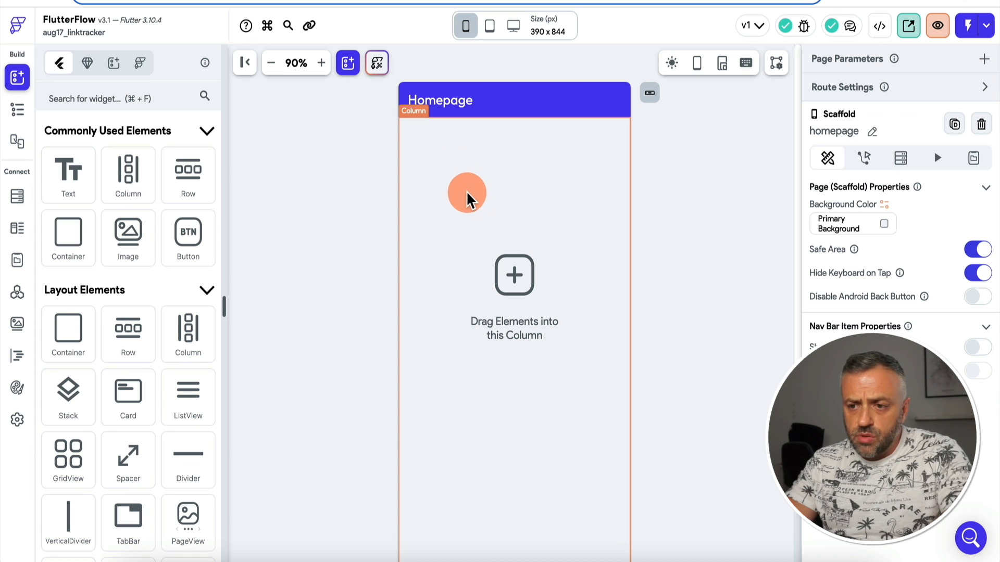
pyautogui.click(468, 201)
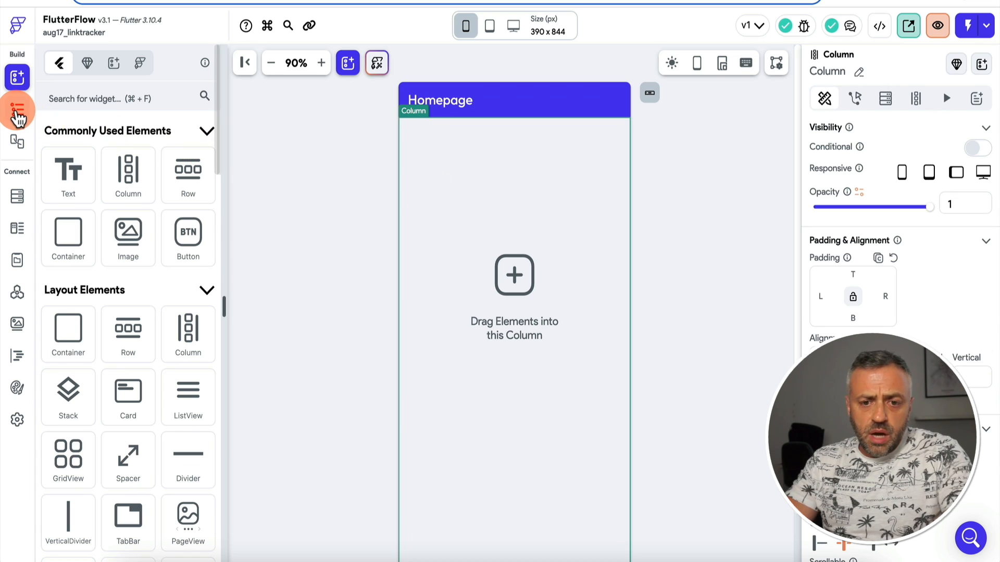
pyautogui.click(18, 117)
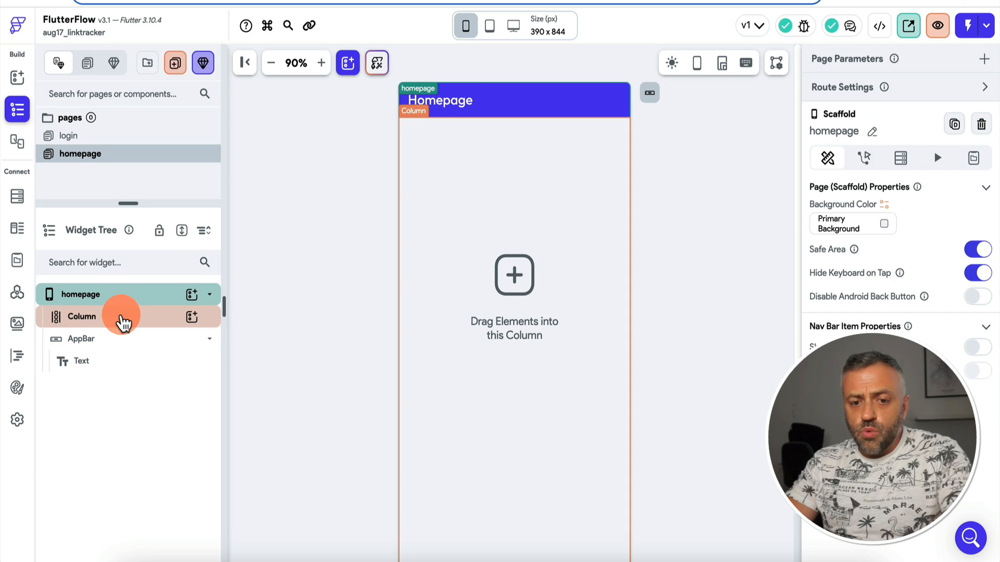
pyautogui.click(124, 321)
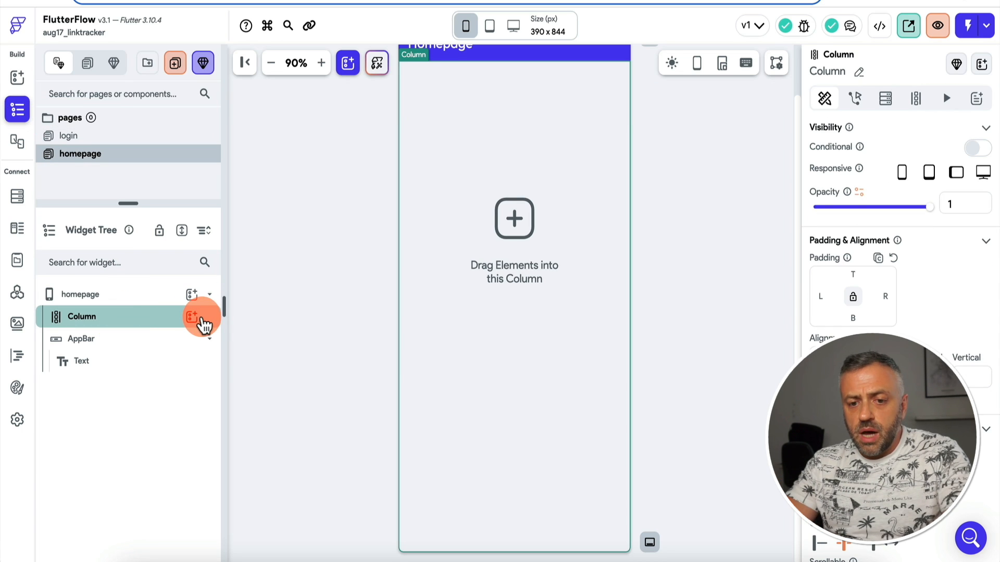
pyautogui.click(193, 319)
pyautogui.write('list')
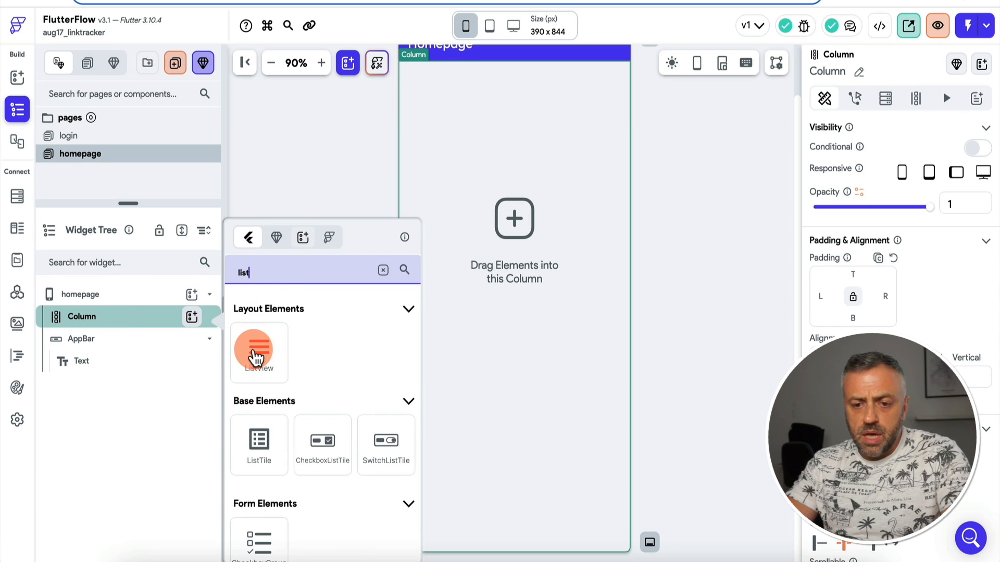
pyautogui.click(268, 356)
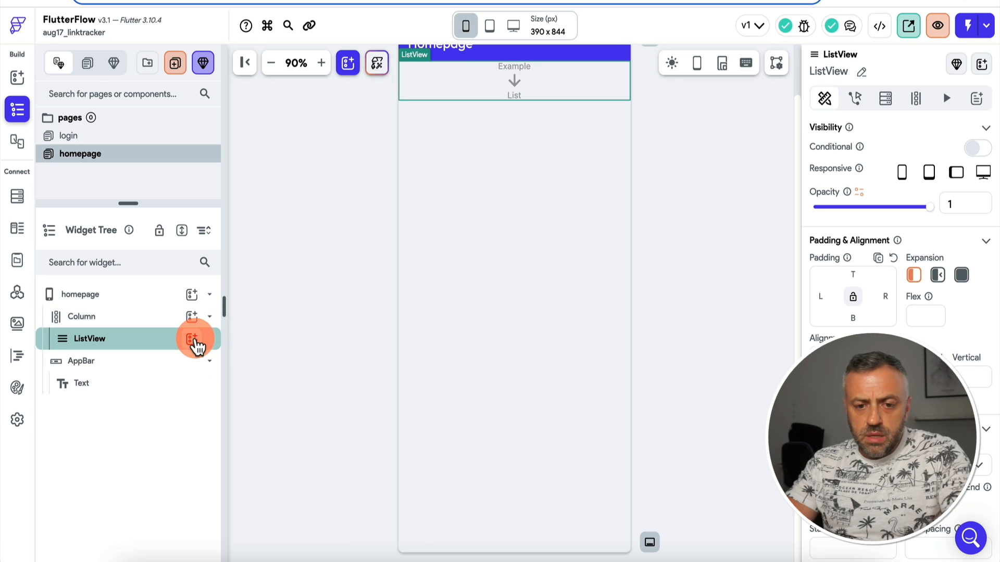
# - Add a Row to the ListView and place a Text widget inside that Row
pyautogui.click(192, 339)
pyautogui.write('row')
pyautogui.click(261, 339)
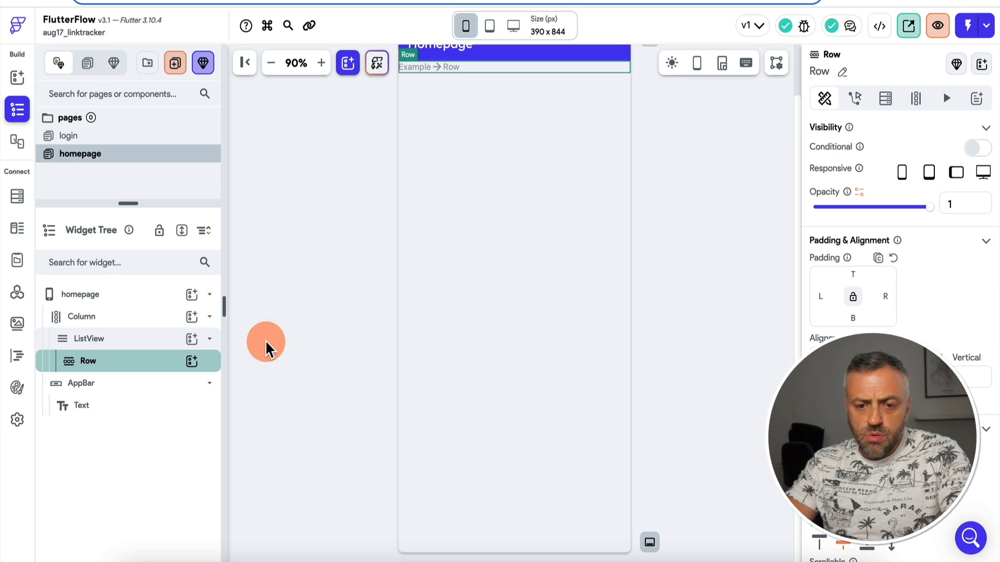
pyautogui.click(192, 360)
pyautogui.write('tex')
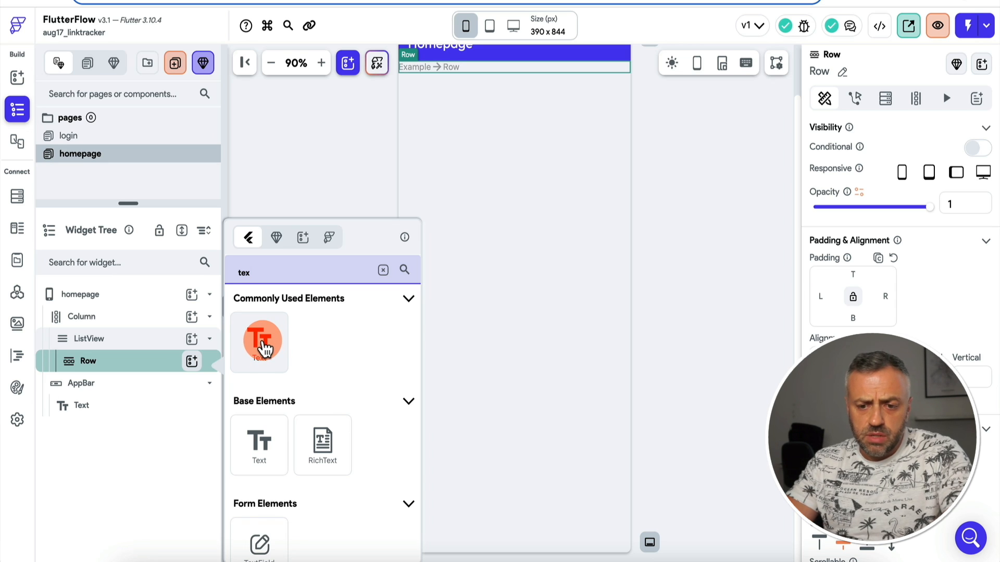
pyautogui.click(263, 343)
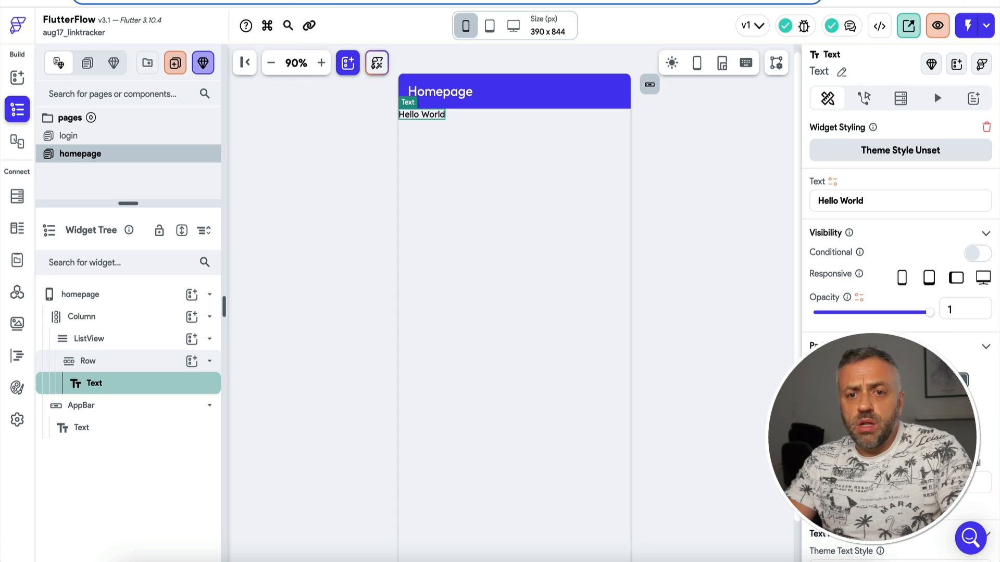
# - Check the links page in Linktree, return to FlutterFlow, and delete the Text widget and its Row from the ListView
pyautogui.click(242, 0)
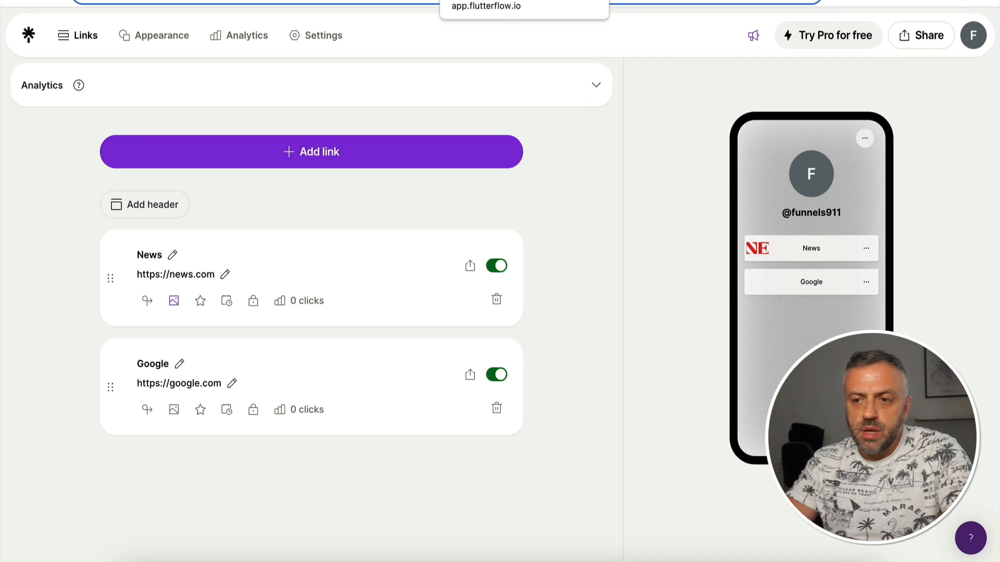
pyautogui.click(500, 0)
pyautogui.press('Delete')
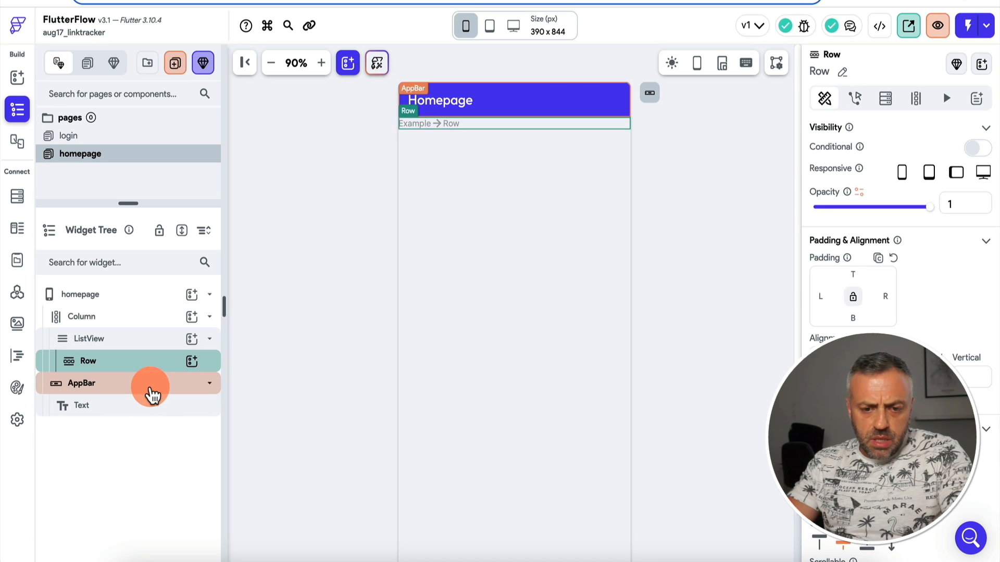
pyautogui.press('Delete')
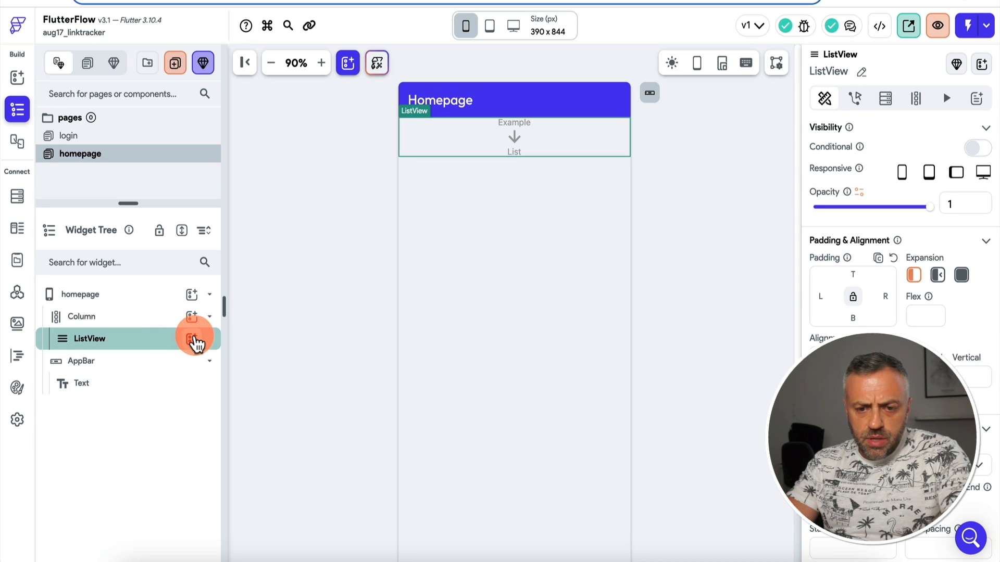
# - Add a Container inside the ListView and set its padding to 30 on all sides
pyautogui.click(192, 339)
pyautogui.write('con')
pyautogui.click(275, 329)
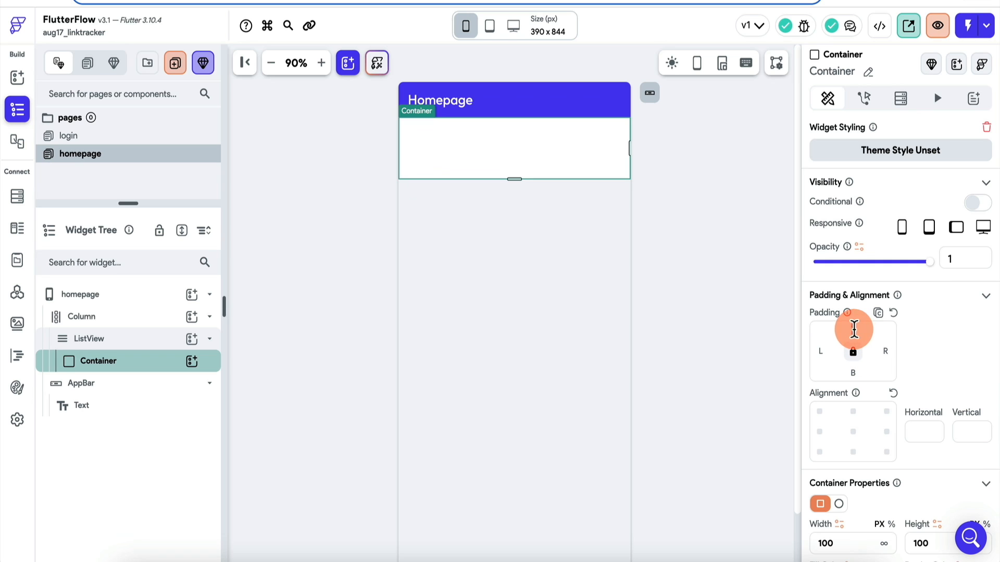
pyautogui.click(854, 329)
pyautogui.write('30')
pyautogui.click(645, 272)
pyautogui.click(473, 156)
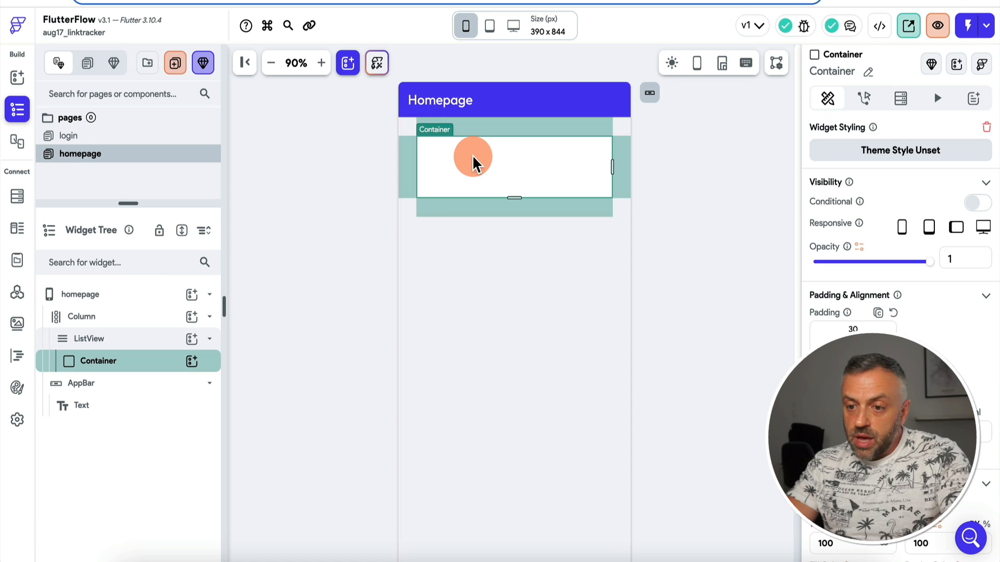
pyautogui.scroll(-2, 815, 272)
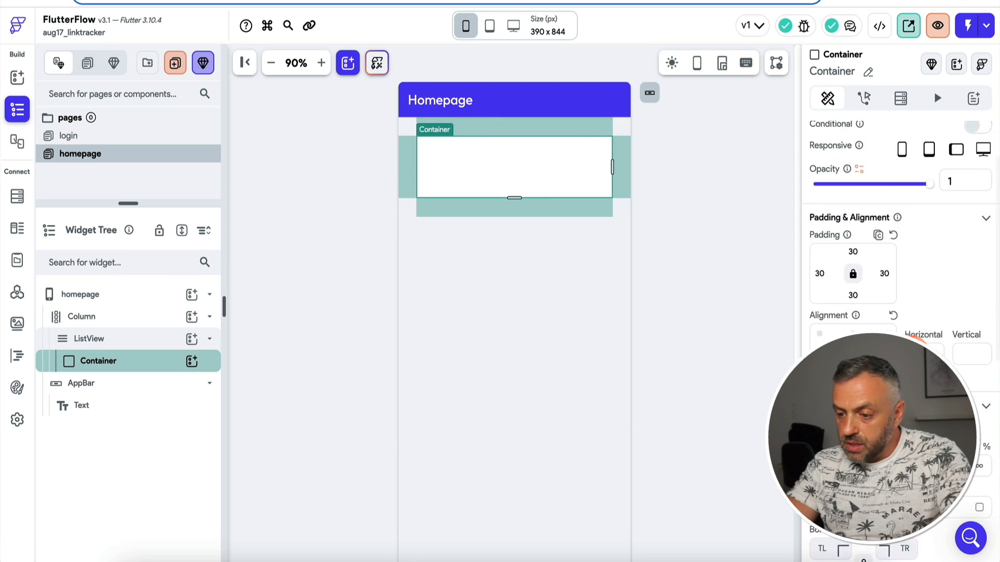
# - Set the Container's border radius to 10 on all four corners
pyautogui.scroll(-10, 919, 346)
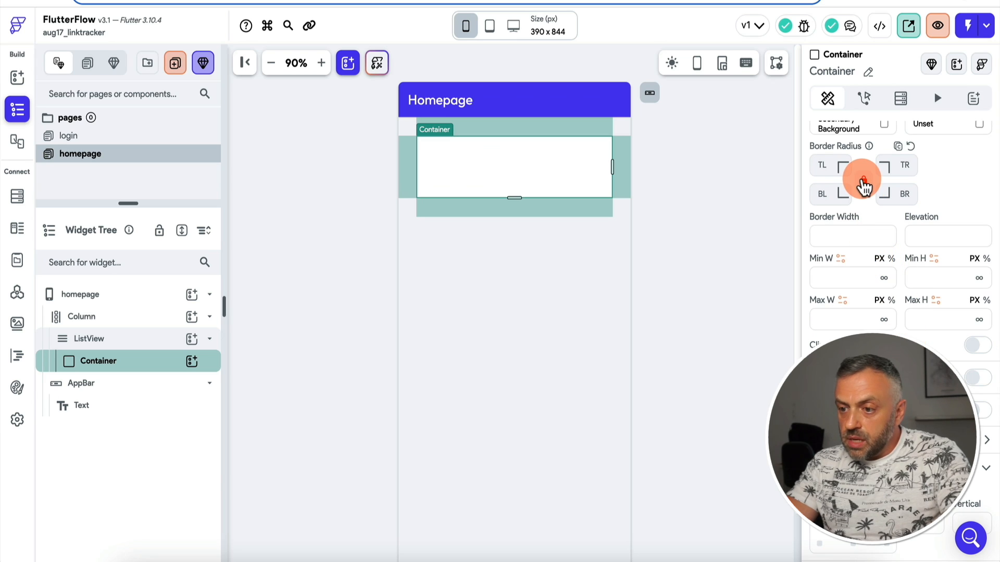
pyautogui.click(825, 164)
pyautogui.write('10')
pyautogui.click(863, 181)
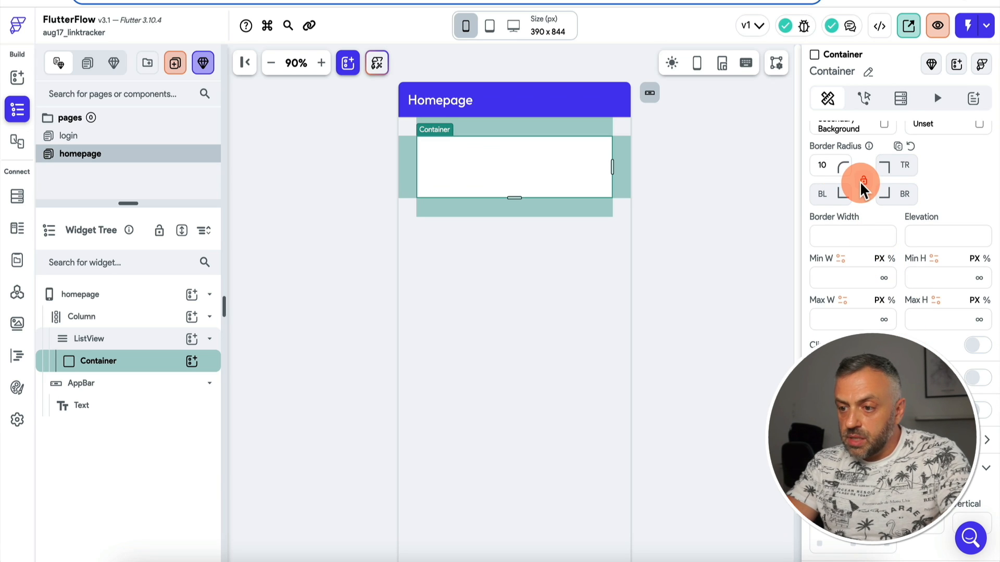
pyautogui.click(678, 196)
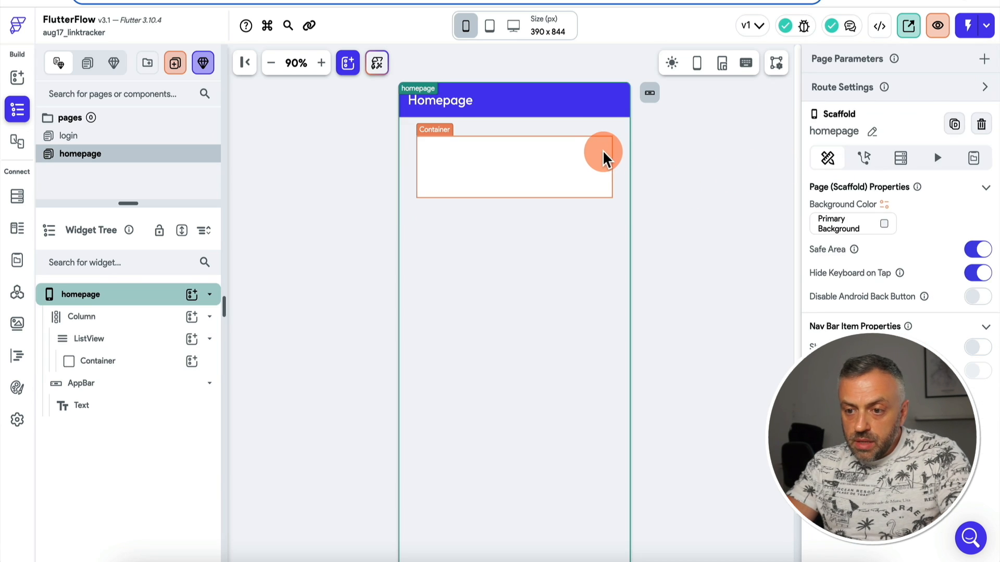
pyautogui.click(604, 156)
pyautogui.scroll(-3, 841, 214)
pyautogui.click(730, 216)
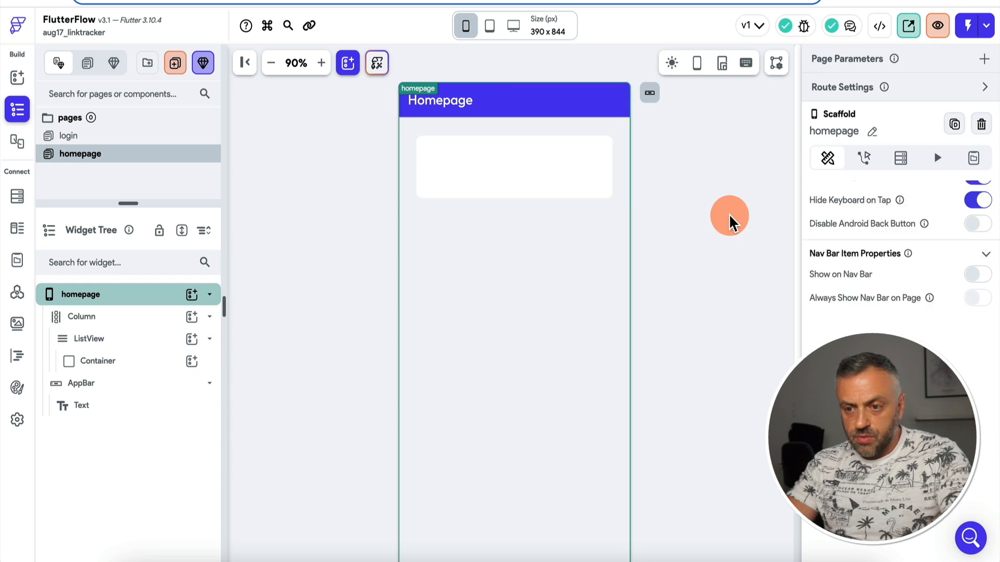
# - Enable the box shadow on the Container
pyautogui.click(604, 180)
pyautogui.scroll(-7, 908, 291)
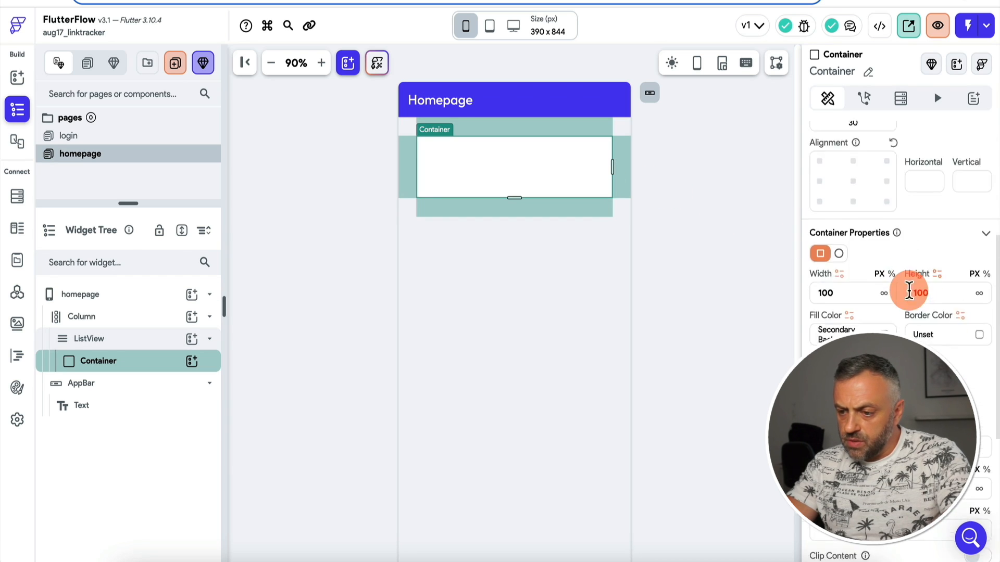
pyautogui.scroll(-3, 886, 286)
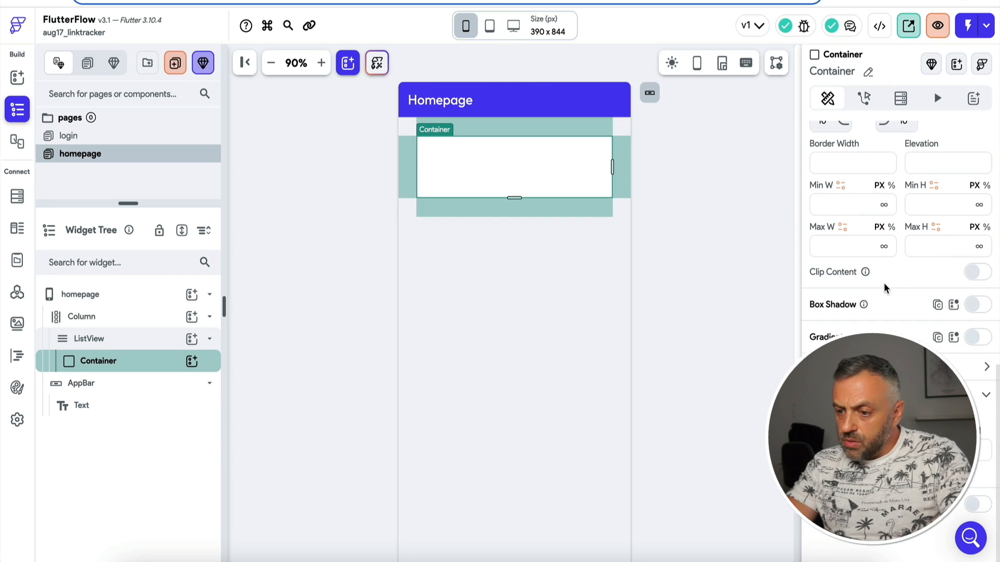
pyautogui.click(978, 305)
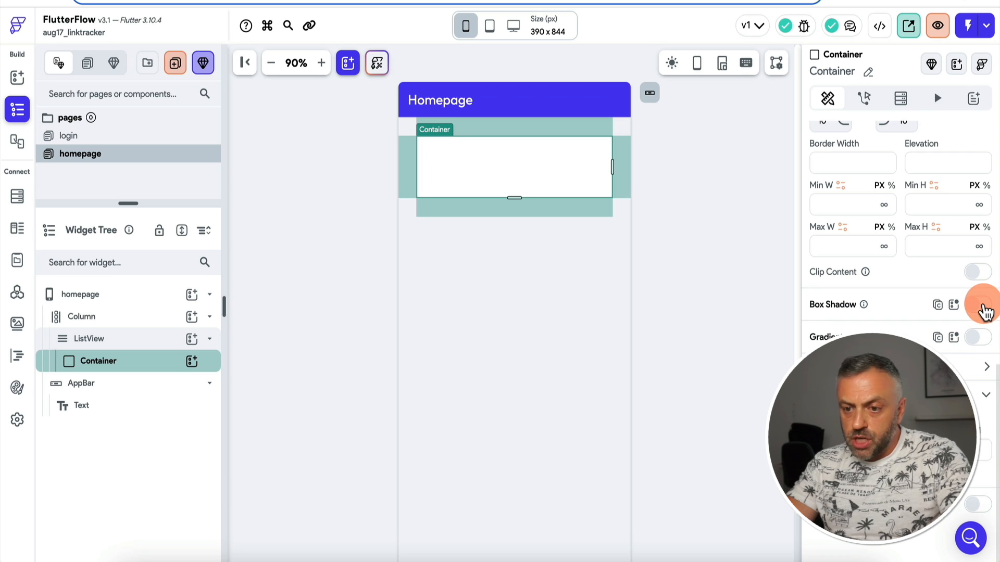
pyautogui.click(713, 229)
# - Set the Container's border width to 1
pyautogui.click(603, 196)
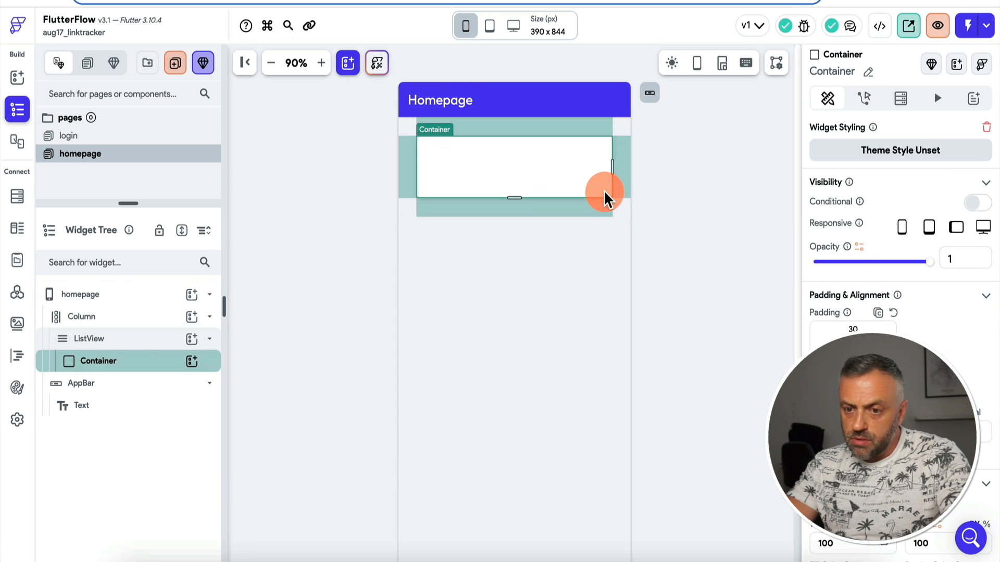
pyautogui.scroll(-10, 867, 258)
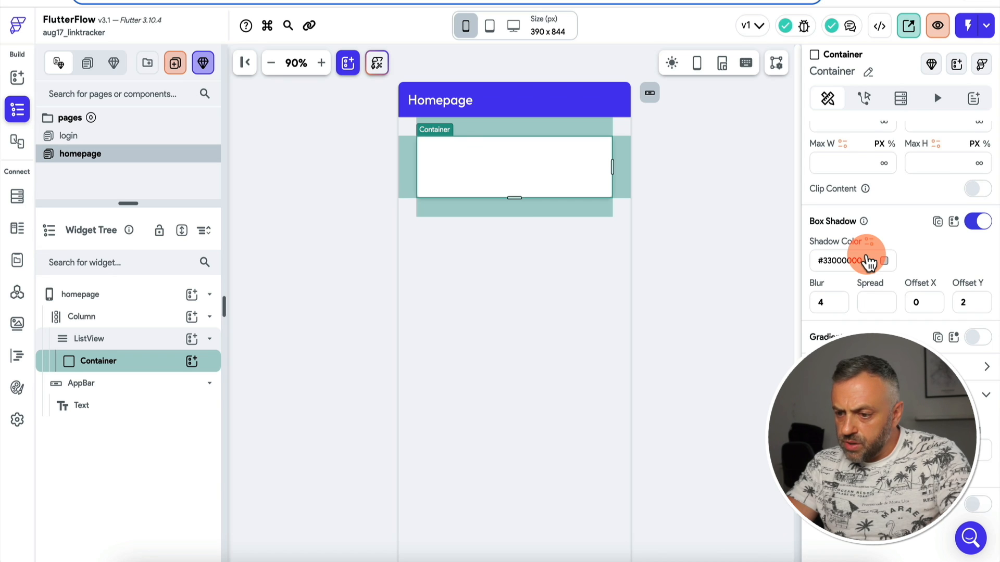
pyautogui.scroll(5, 869, 262)
pyautogui.click(870, 322)
pyautogui.write('1')
pyautogui.click(695, 262)
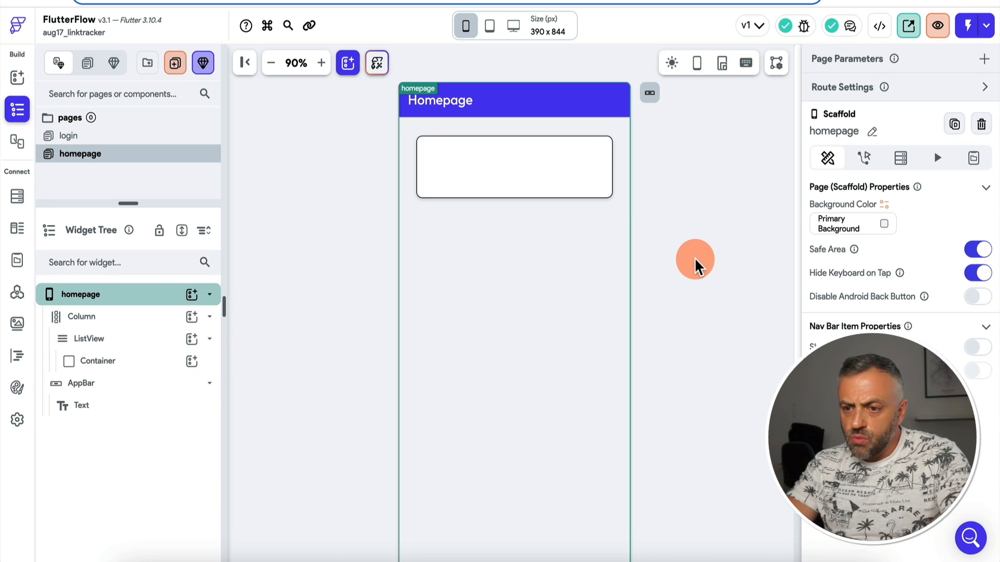
# - Set the border radius to 20 on all four corners of the Container
pyautogui.click(610, 195)
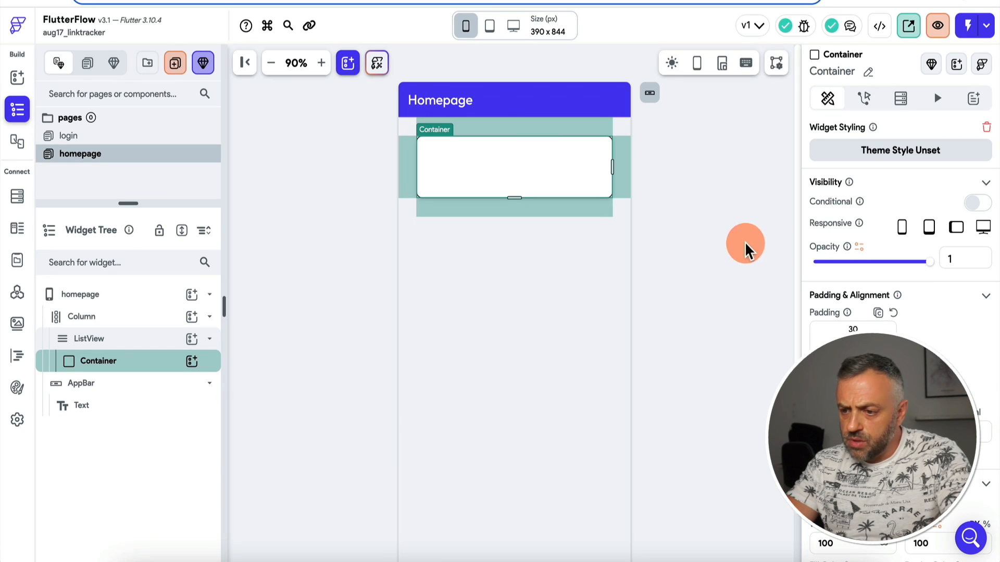
pyautogui.scroll(-8, 864, 239)
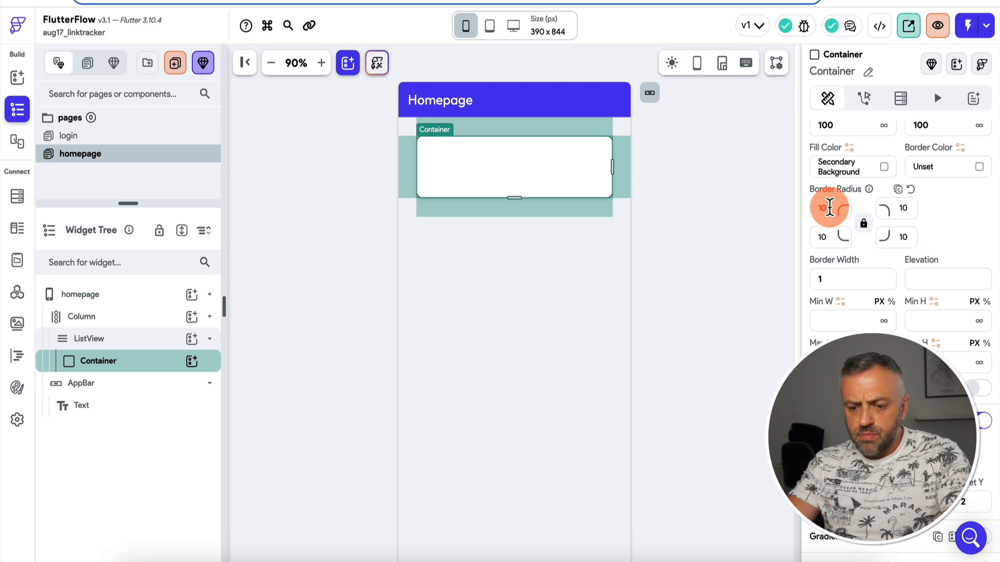
pyautogui.write('20')
pyautogui.click(727, 215)
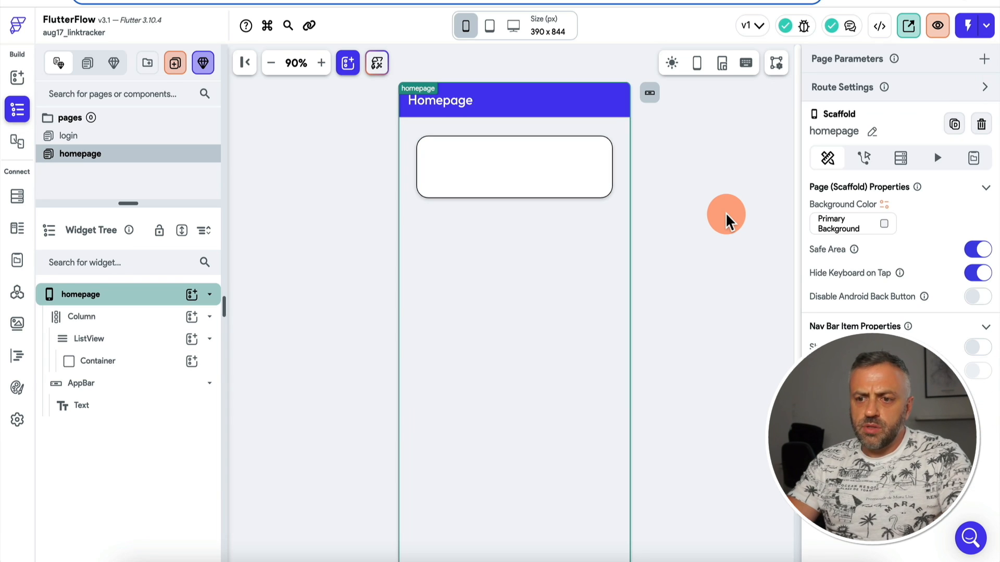
pyautogui.click(607, 159)
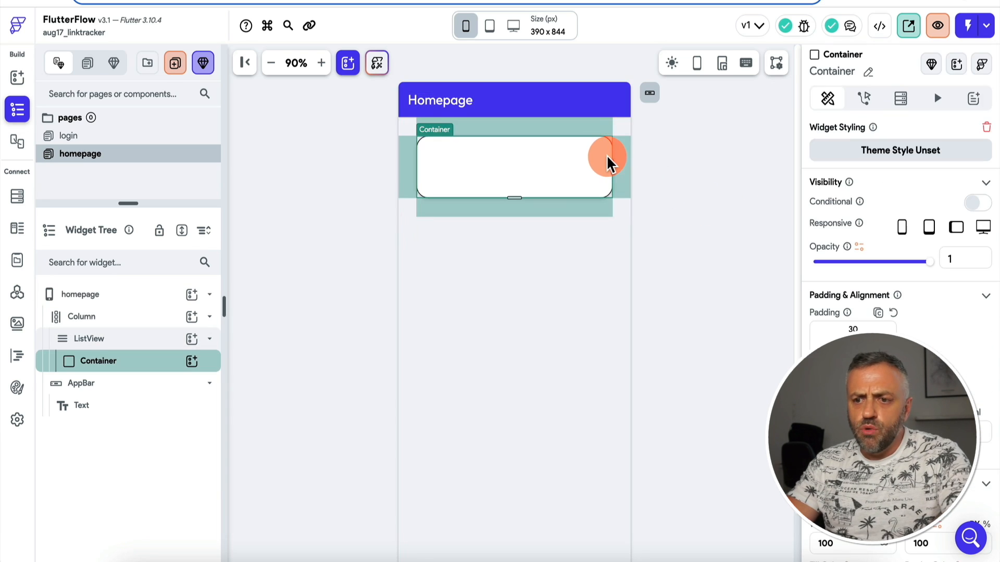
pyautogui.click(391, 228)
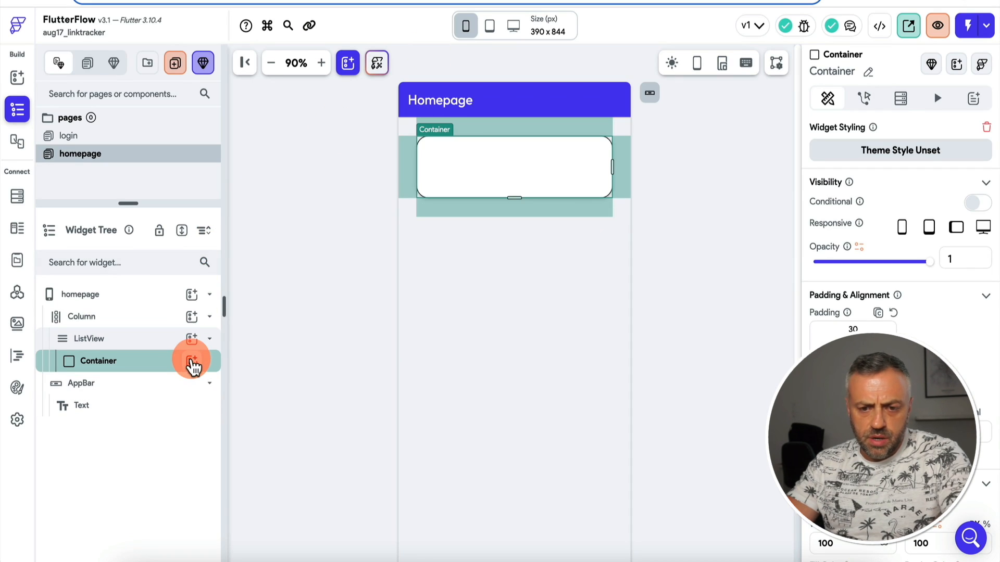
pyautogui.click(191, 361)
pyautogui.write('col')
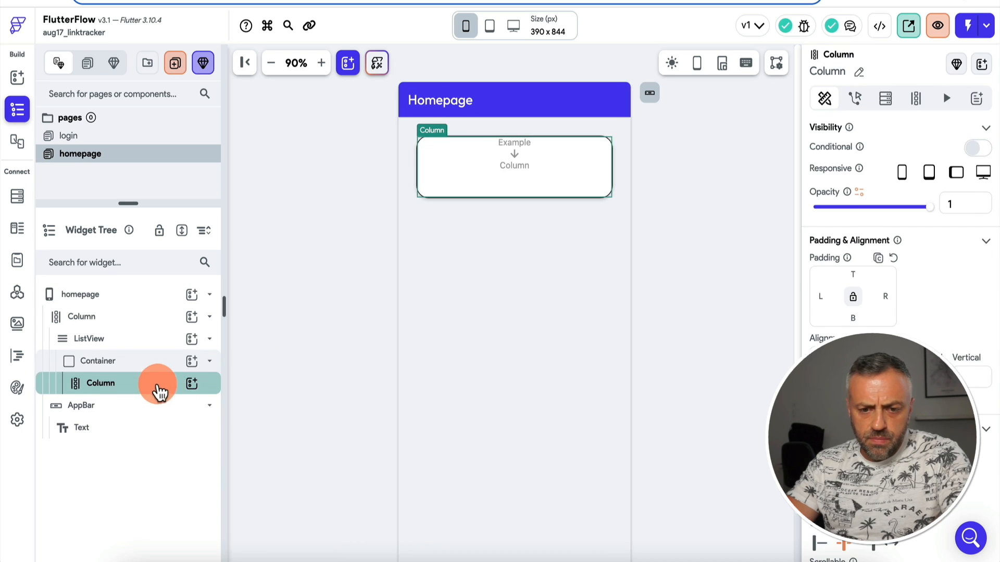
pyautogui.press('Delete')
# - Add a Row inside the Container and place two Columns side by side in that Row
pyautogui.click(192, 361)
pyautogui.write('row')
pyautogui.click(251, 345)
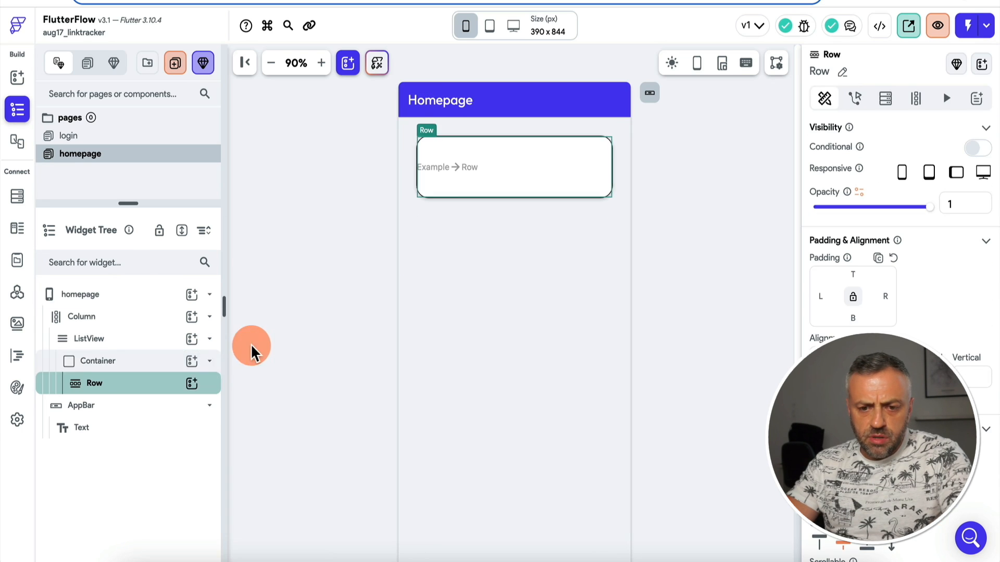
pyautogui.click(191, 383)
pyautogui.write('col')
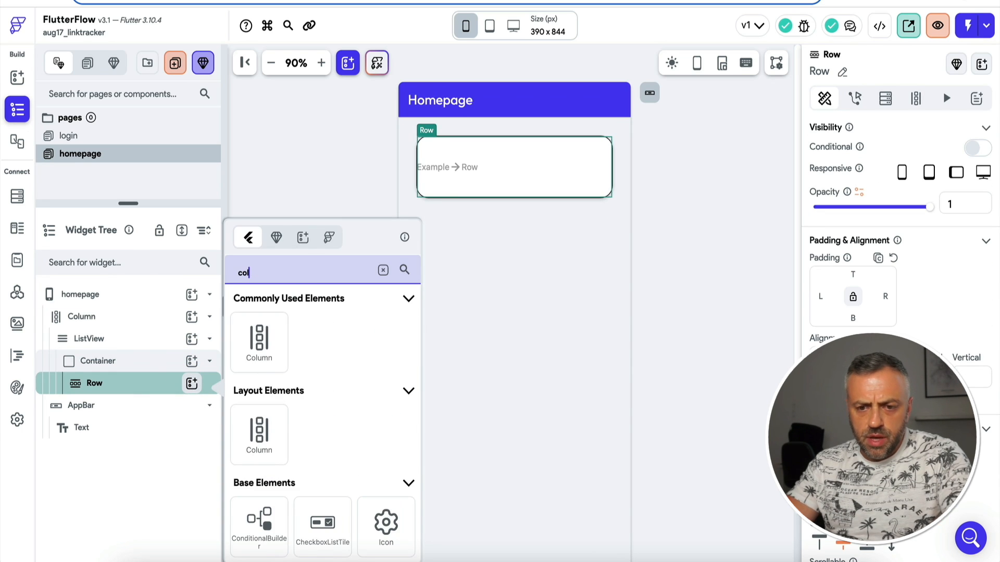
pyautogui.click(266, 360)
pyautogui.press('super+c')
pyautogui.press('super+v')
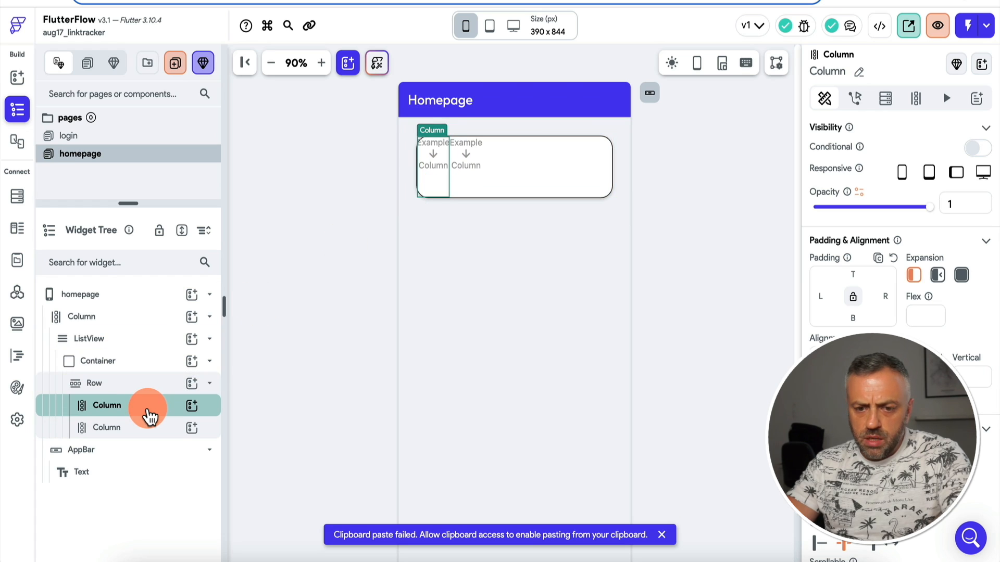
# - Set the first Column in the Row to expanded and add two Rows inside it
pyautogui.click(962, 276)
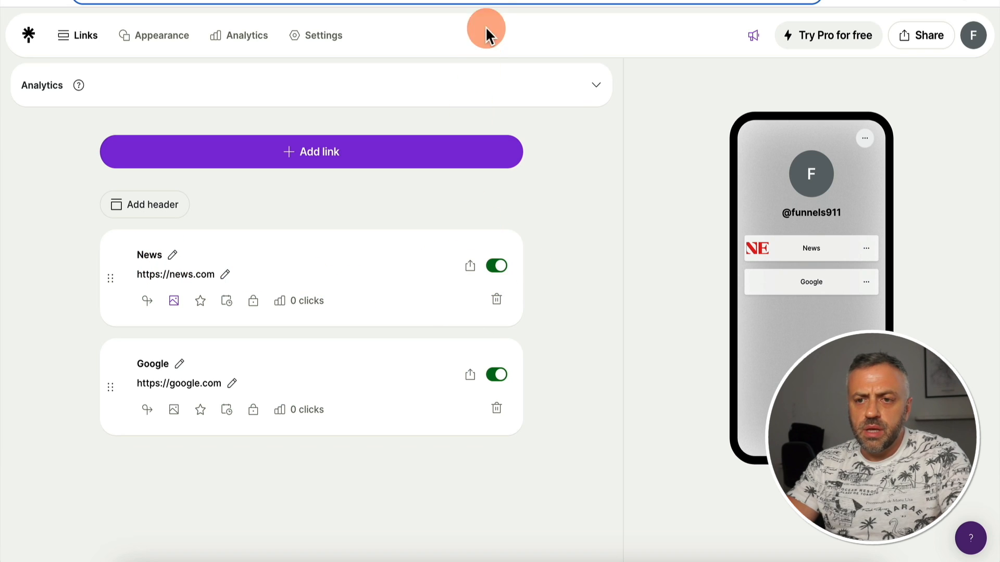
pyautogui.click(490, 1)
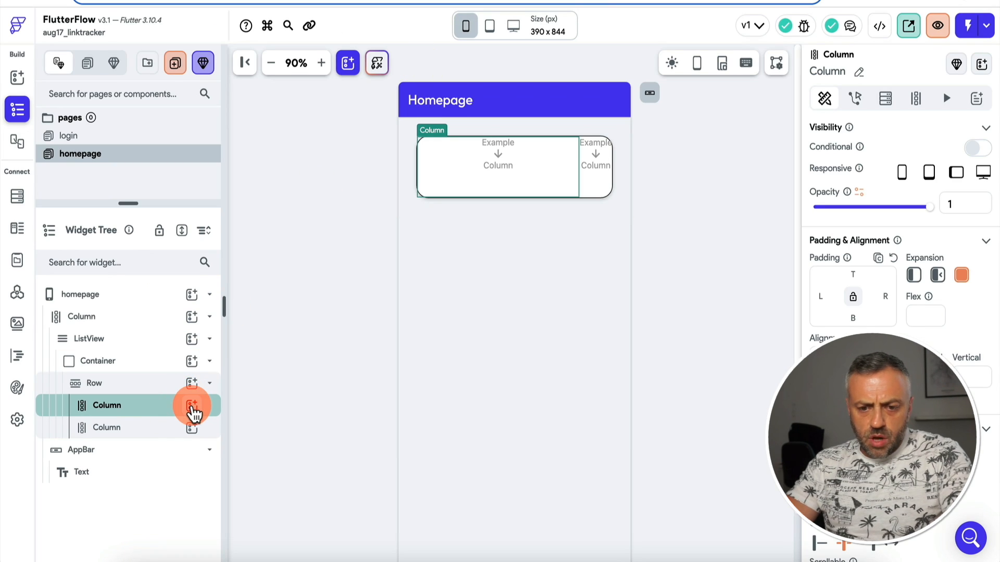
pyautogui.click(192, 405)
pyautogui.write('row')
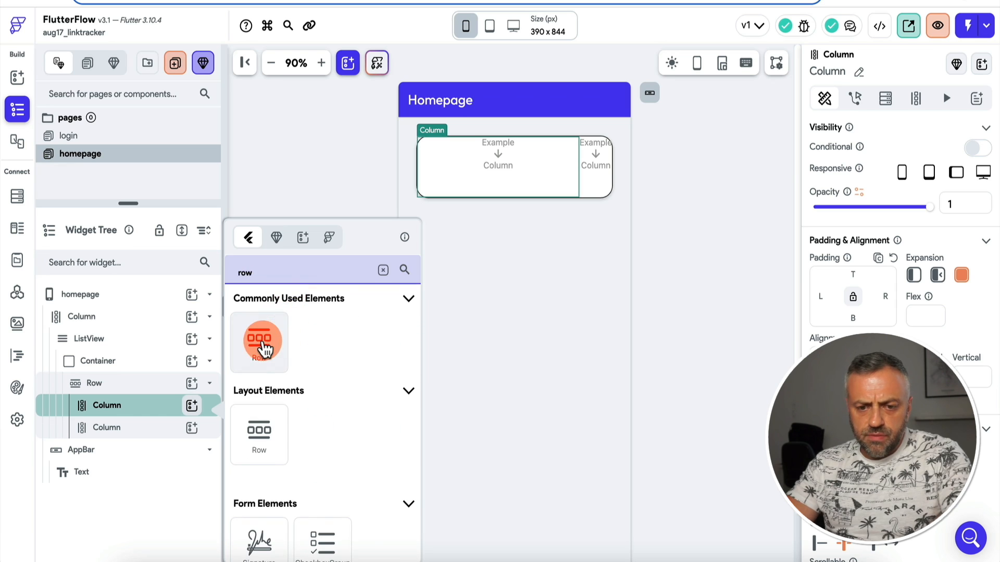
pyautogui.click(262, 334)
pyautogui.press('super+d')
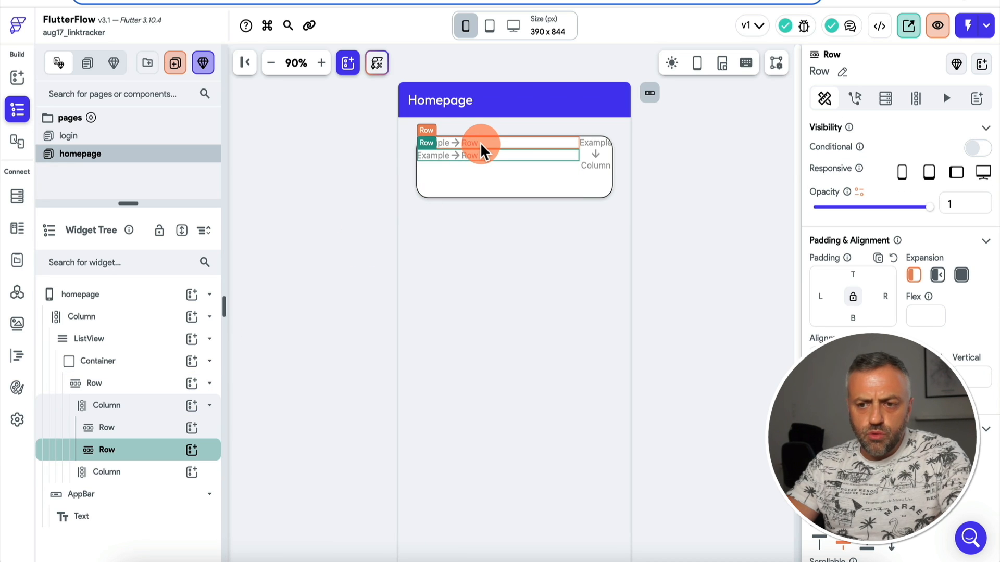
# - Space the children of both Columns in the Container evenly along the main axis
pyautogui.click(138, 407)
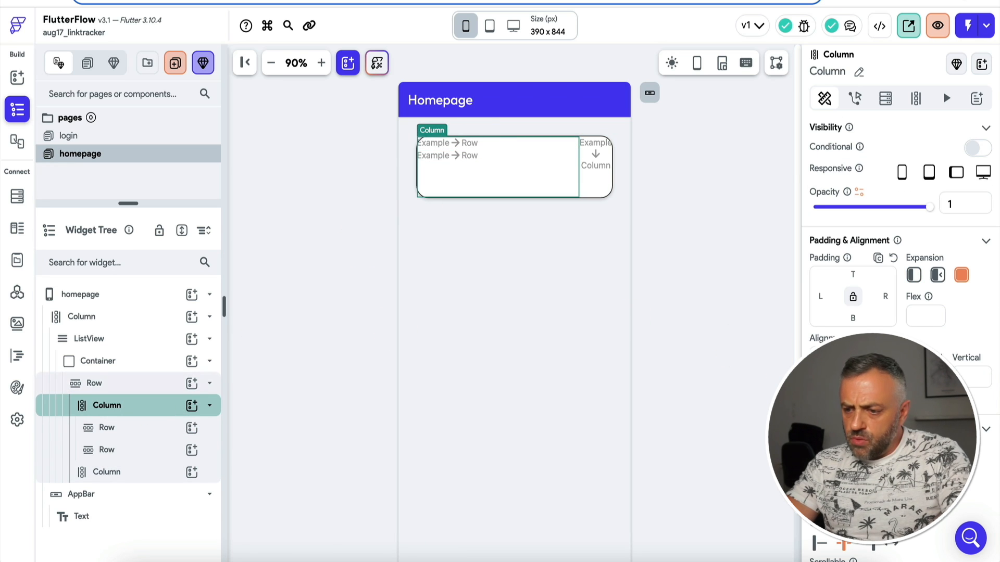
pyautogui.click(943, 501)
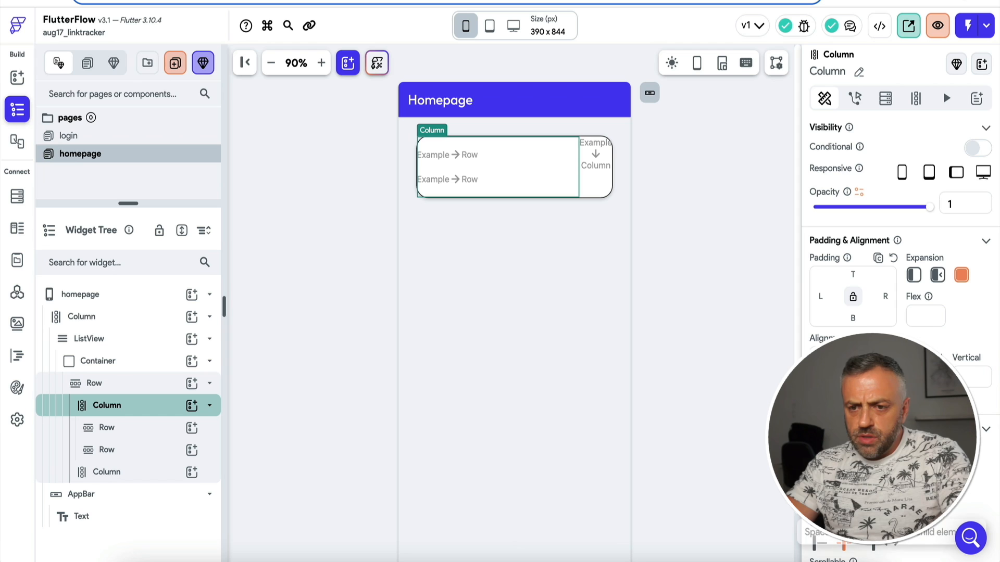
pyautogui.click(458, 156)
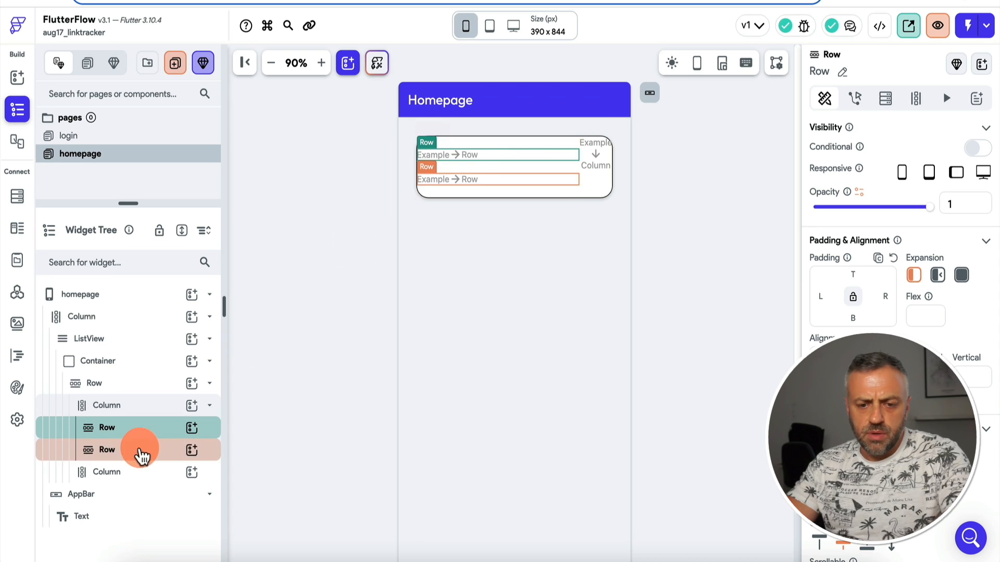
pyautogui.click(133, 474)
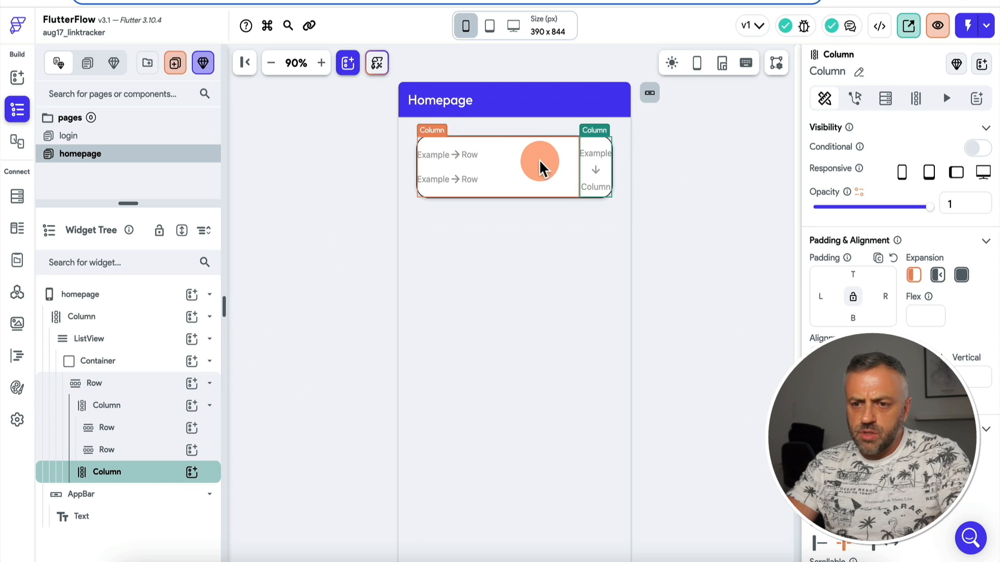
# - Add a Text widget to each of the two Rows in the first Column
pyautogui.click(505, 156)
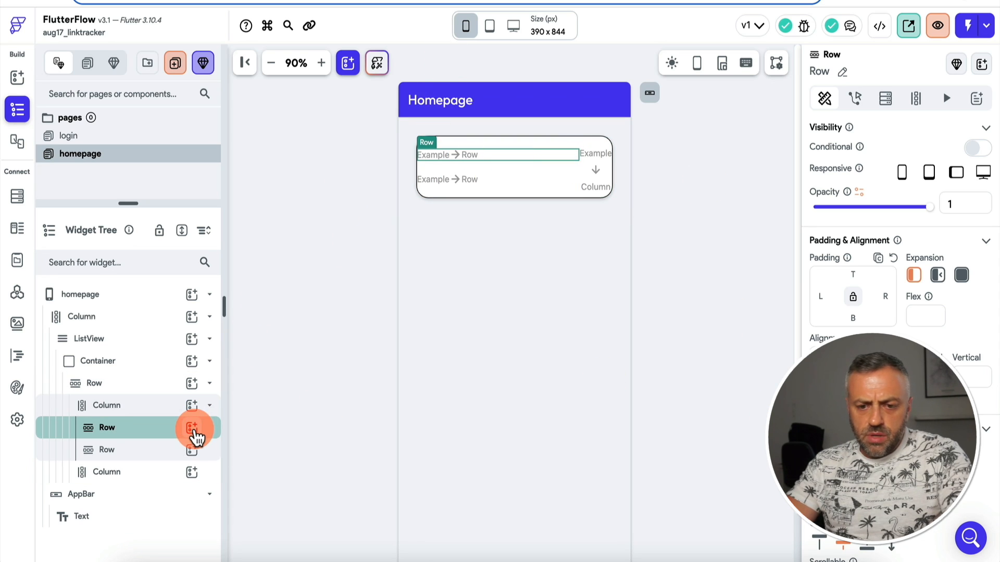
pyautogui.click(191, 428)
pyautogui.write('tex')
pyautogui.click(257, 351)
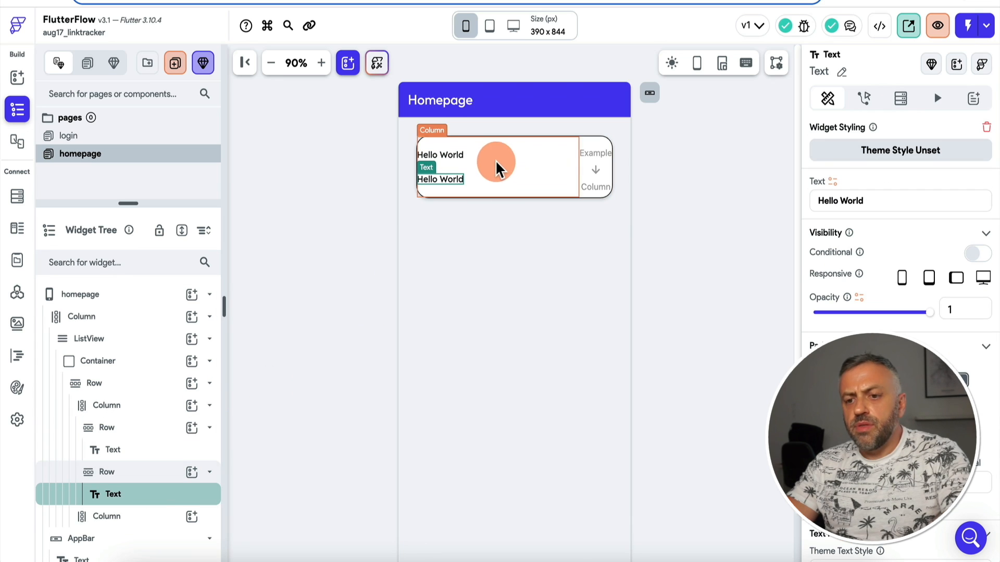
# - Set the left padding of both Rows in the first Column to 30
pyautogui.click(475, 156)
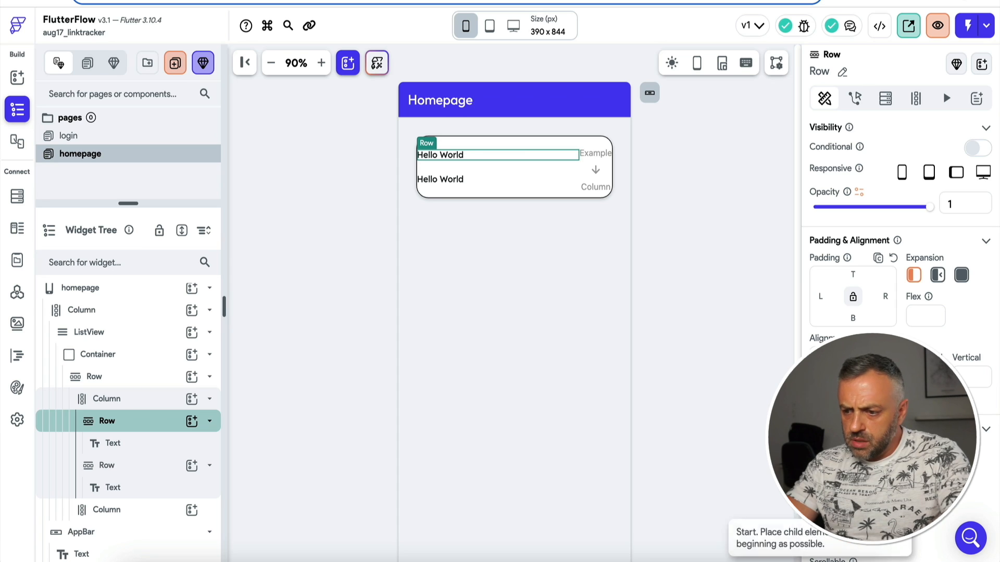
pyautogui.click(822, 295)
pyautogui.write('20')
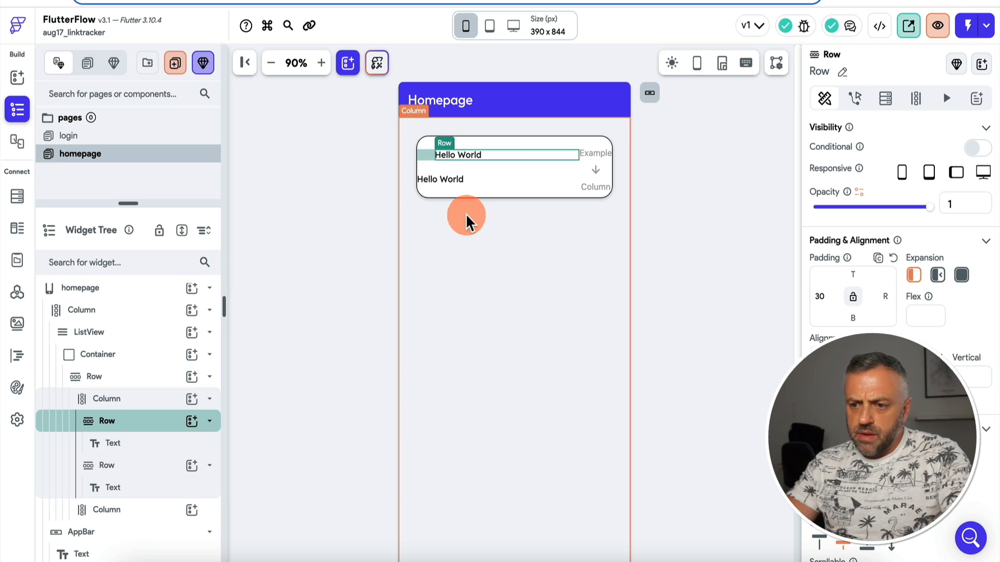
pyautogui.click(458, 178)
pyautogui.click(512, 181)
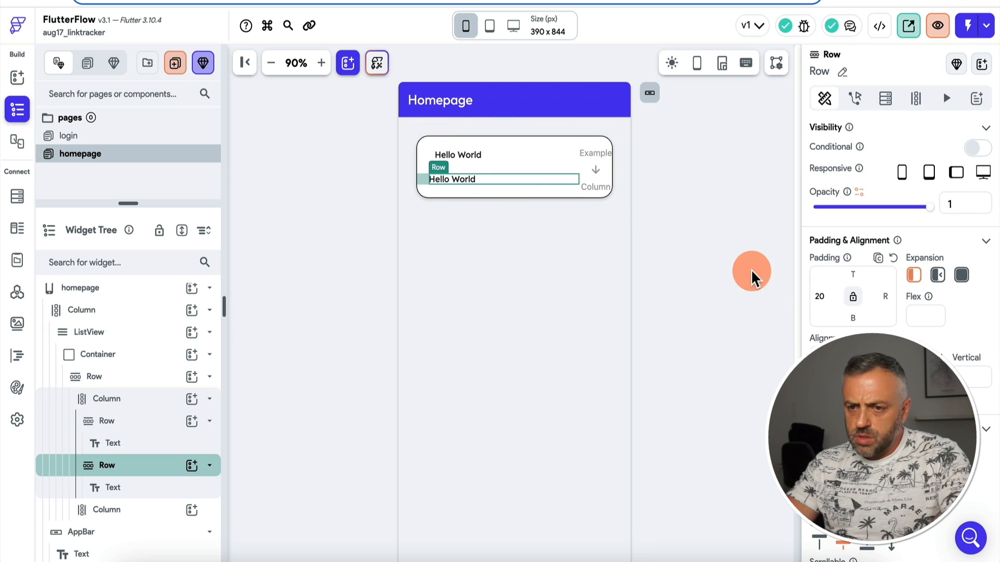
pyautogui.click(517, 156)
pyautogui.click(727, 232)
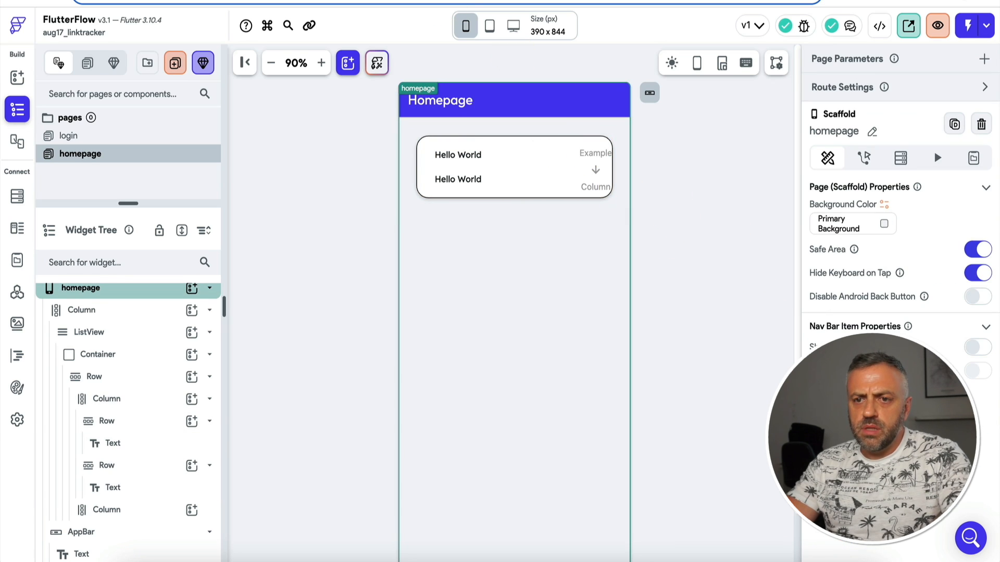
# - Add an IconButton widget inside the second, empty Column of the card's Row
pyautogui.click(364, 1)
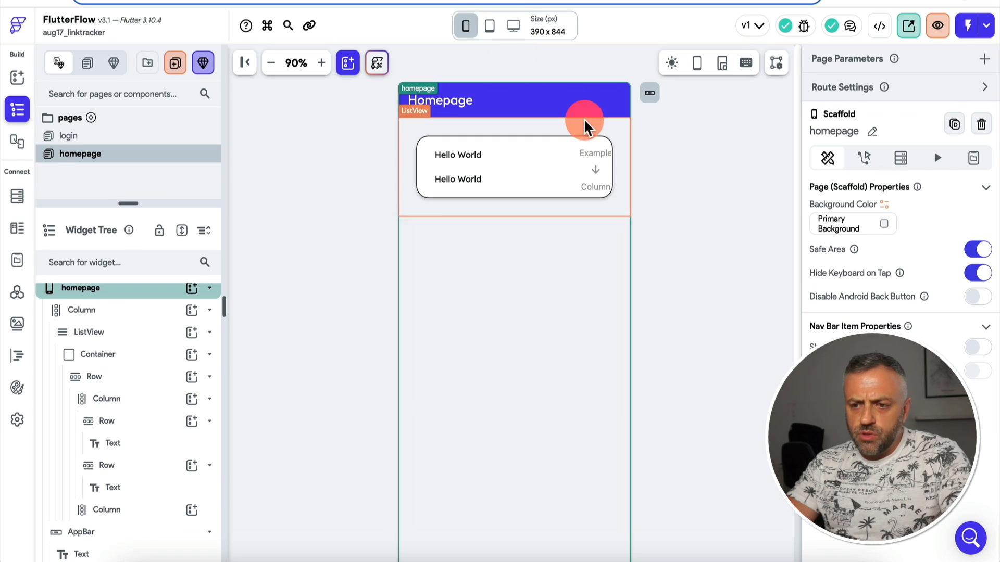
pyautogui.click(593, 159)
pyautogui.click(192, 510)
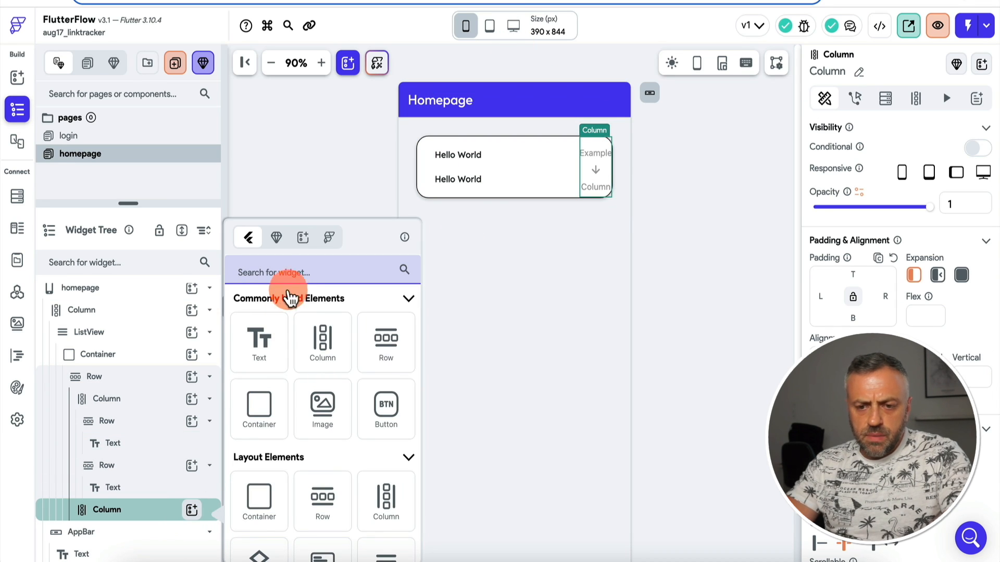
pyautogui.write('icon')
pyautogui.click(323, 364)
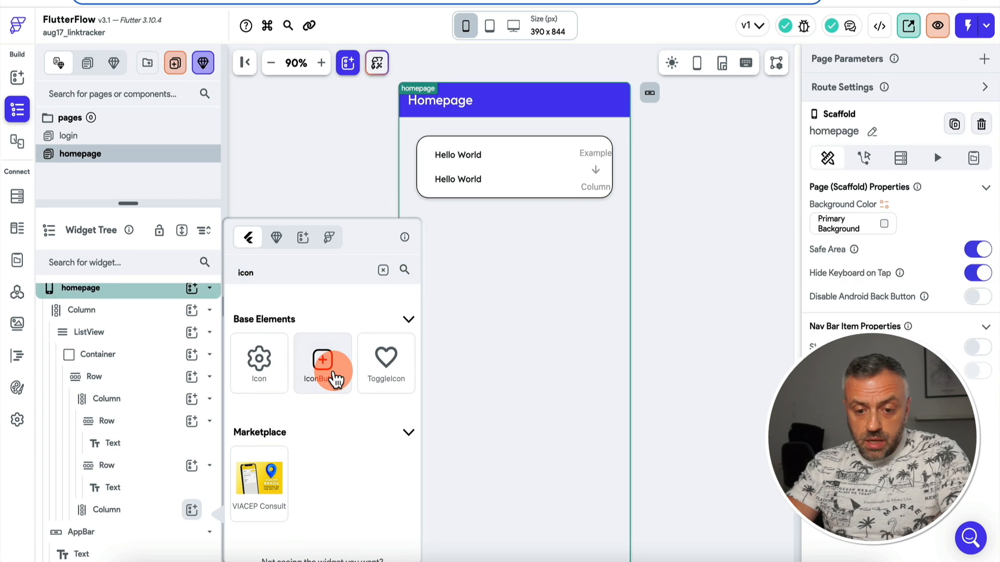
# - Change the IconButton's icon to a Material trash can found by searching for "dele"
pyautogui.scroll(-7, 909, 320)
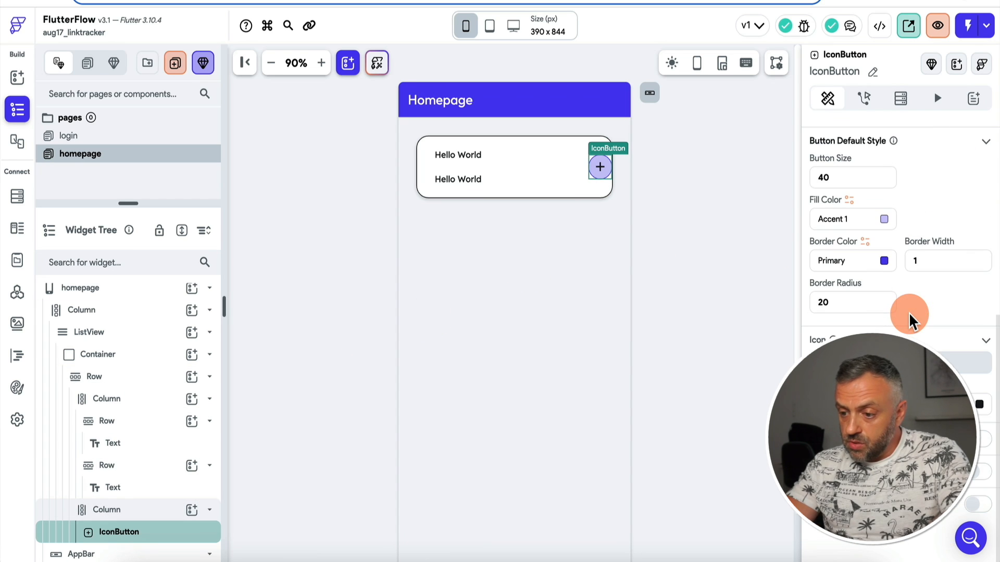
pyautogui.click(904, 363)
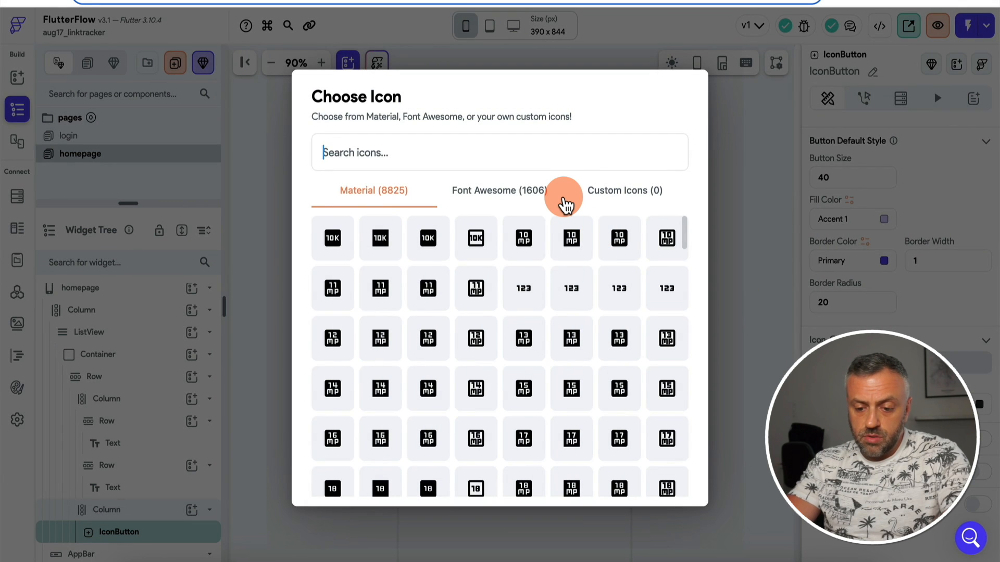
pyautogui.write('dele')
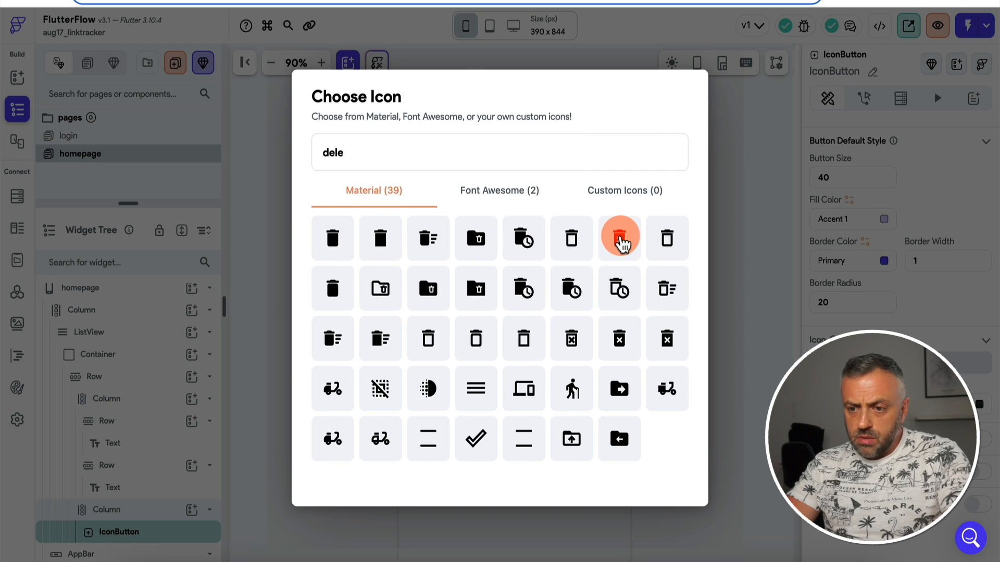
pyautogui.click(620, 241)
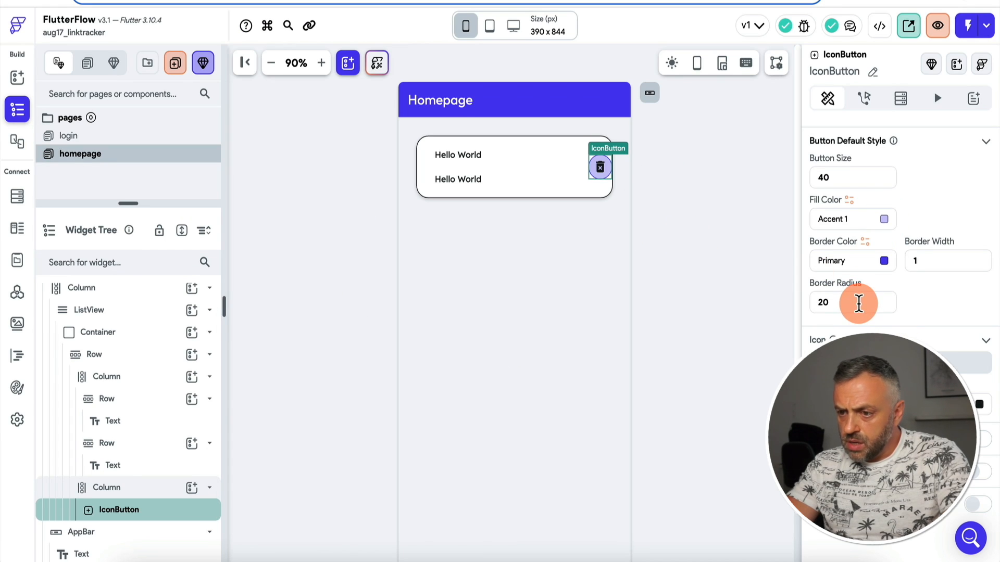
# - Clear the IconButton's border radius, fill color and border width
pyautogui.doubleClick(858, 303)
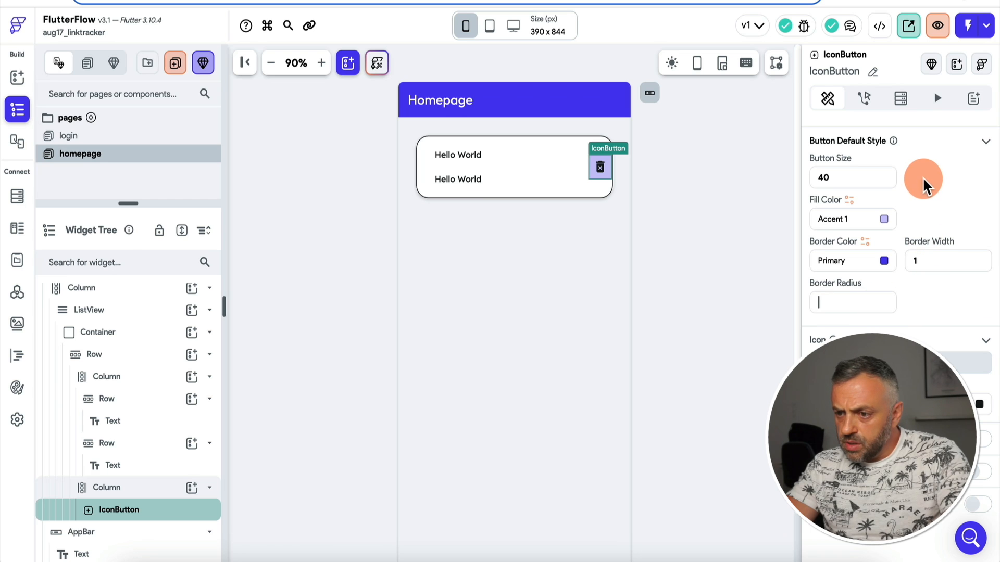
pyautogui.click(883, 220)
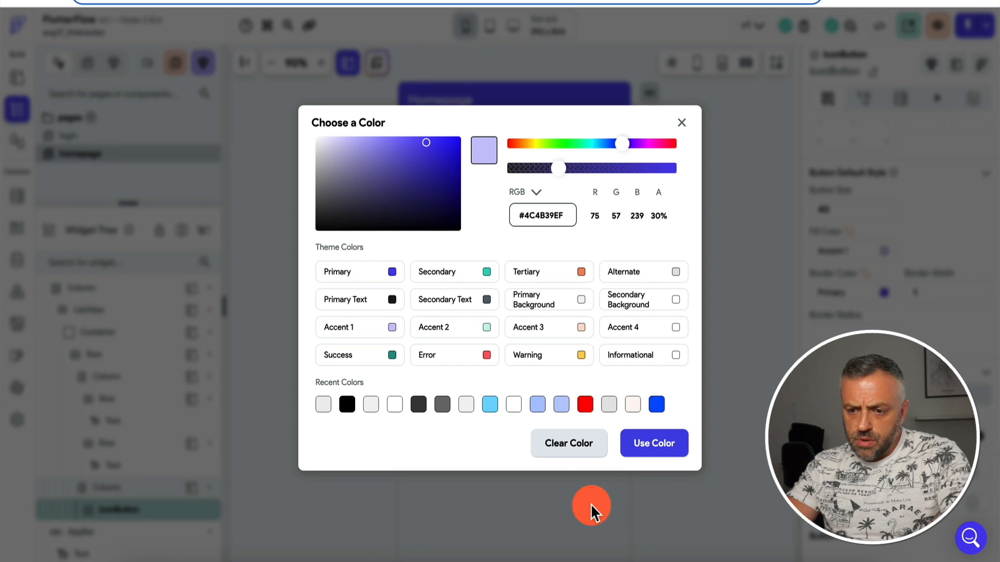
pyautogui.click(579, 450)
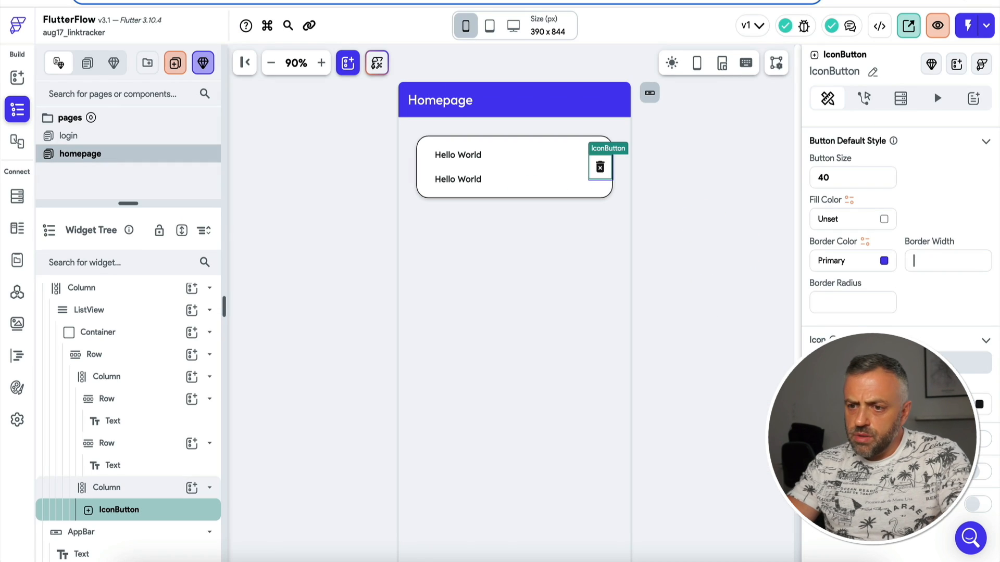
pyautogui.click(745, 260)
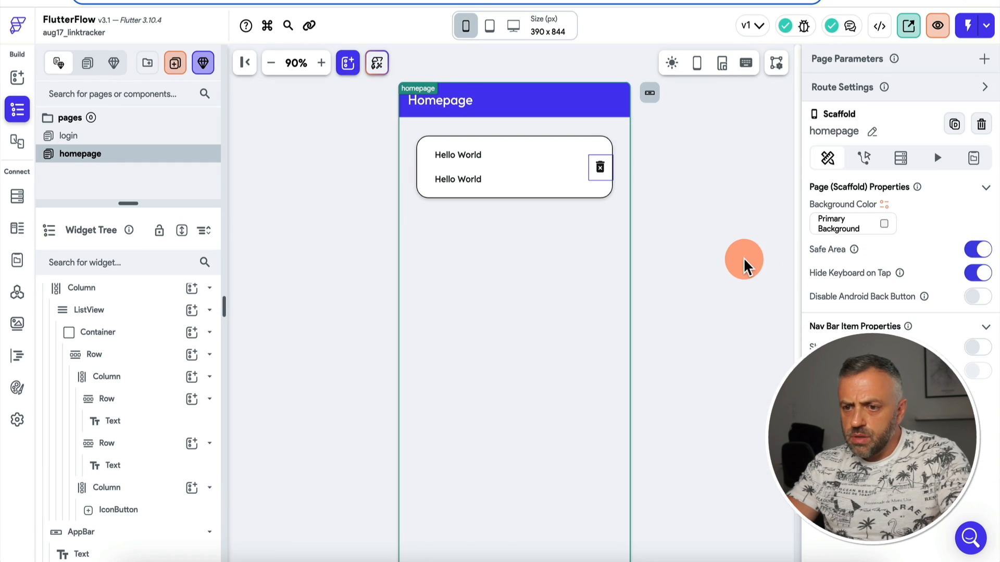
# - Try a right padding of 30 on the delete IconButton and remove its border outline
pyautogui.click(600, 167)
pyautogui.click(601, 168)
pyautogui.click(602, 169)
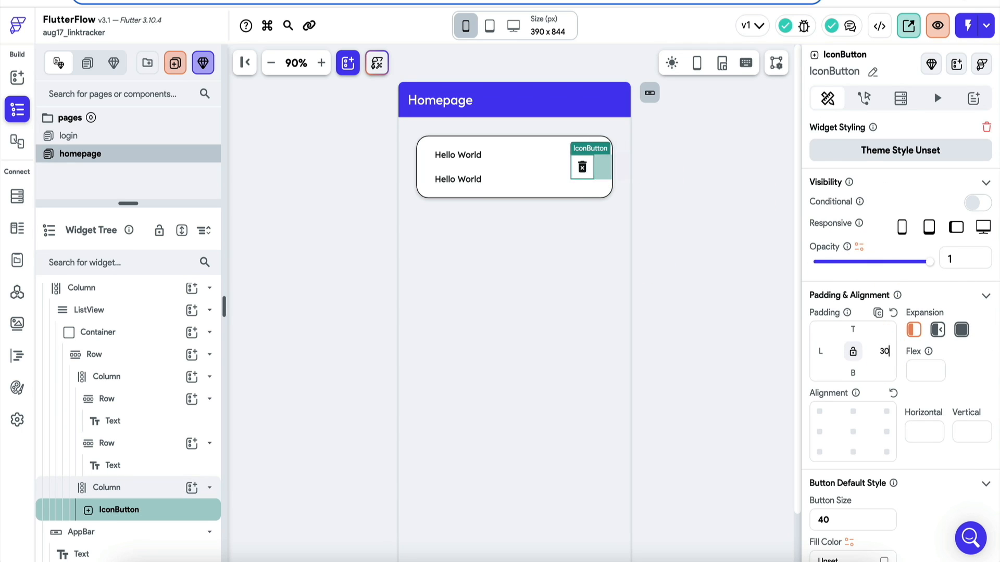
pyautogui.click(708, 281)
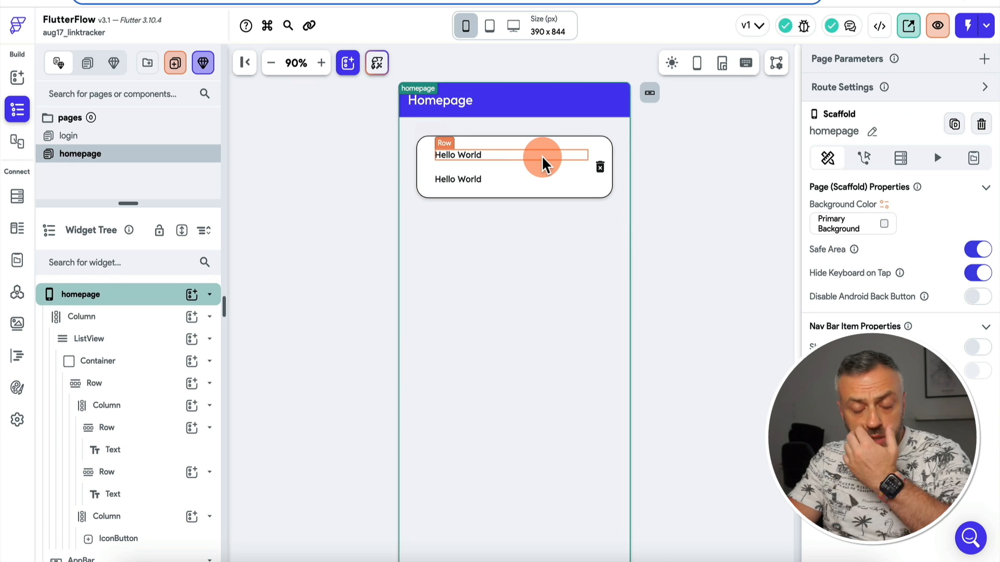
# - Add a Query Collection backend query on the links collection to the ListView
pyautogui.click(133, 343)
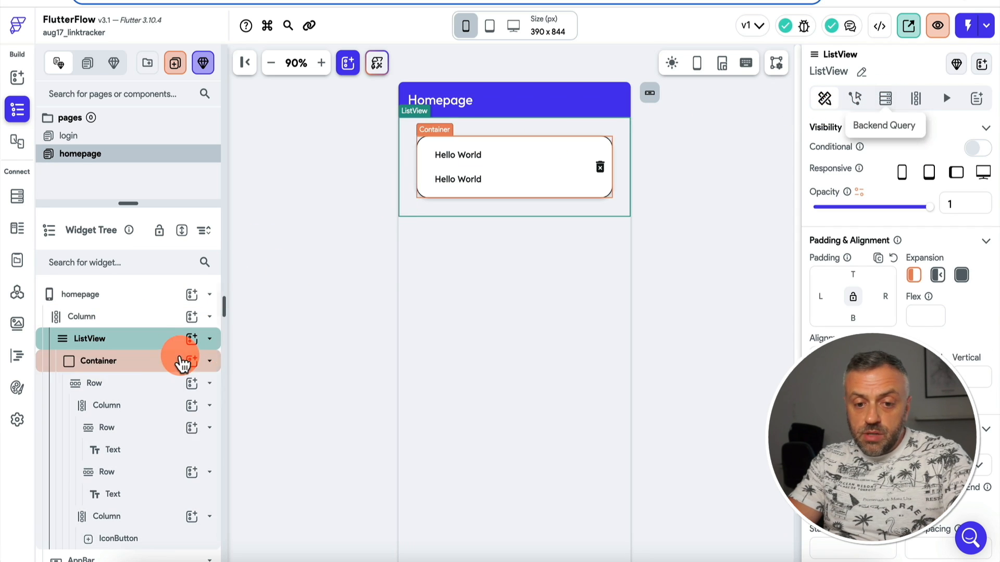
pyautogui.click(891, 104)
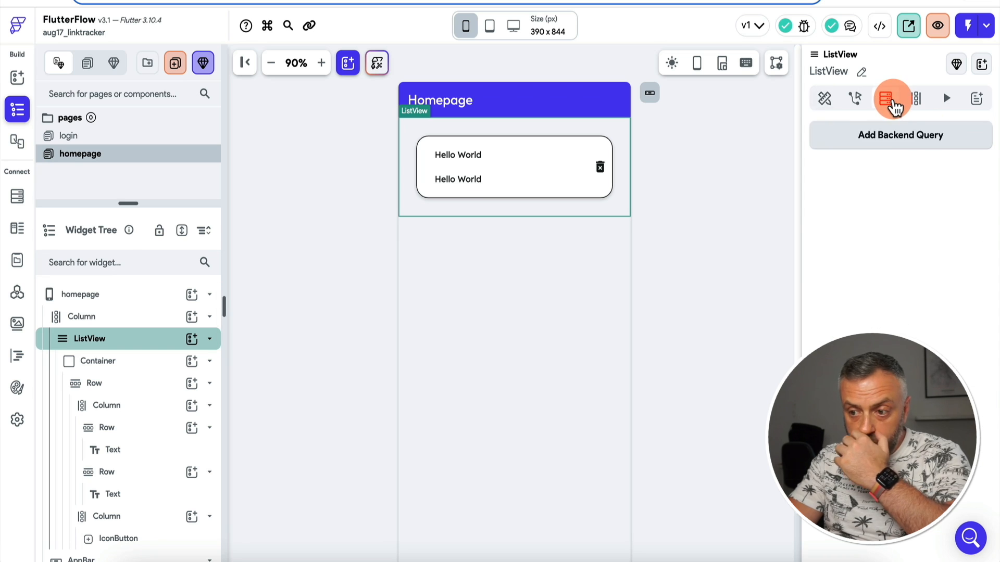
pyautogui.click(920, 136)
pyautogui.click(701, 138)
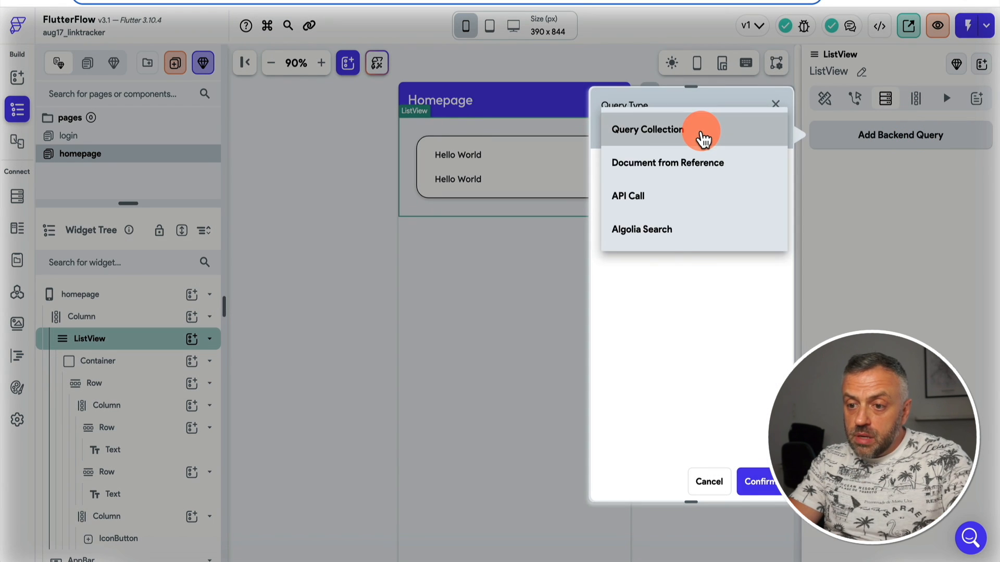
pyautogui.click(703, 138)
pyautogui.click(675, 216)
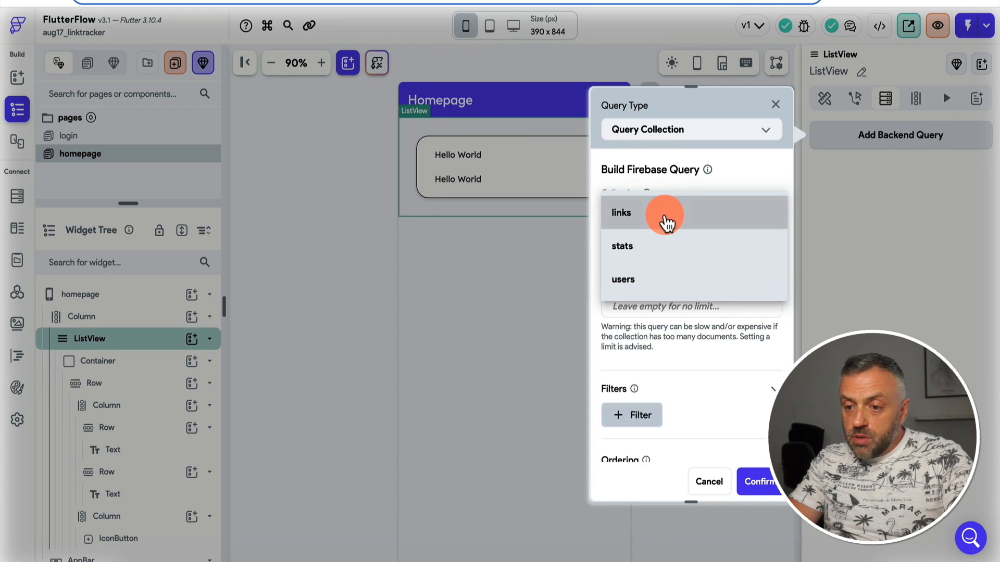
pyautogui.click(673, 218)
pyautogui.click(754, 487)
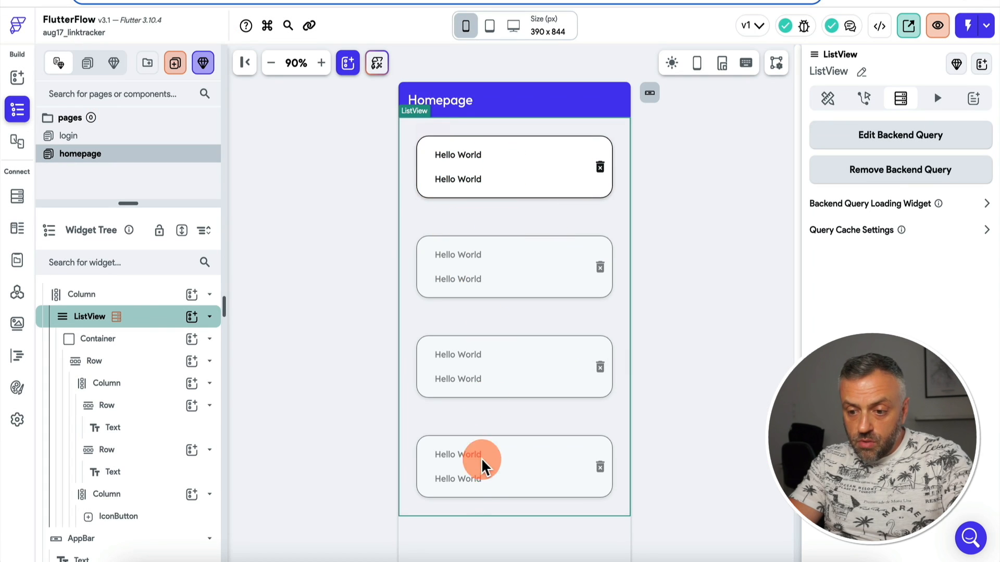
# - Bind the card's first Text to the name field of the links document
pyautogui.click(470, 156)
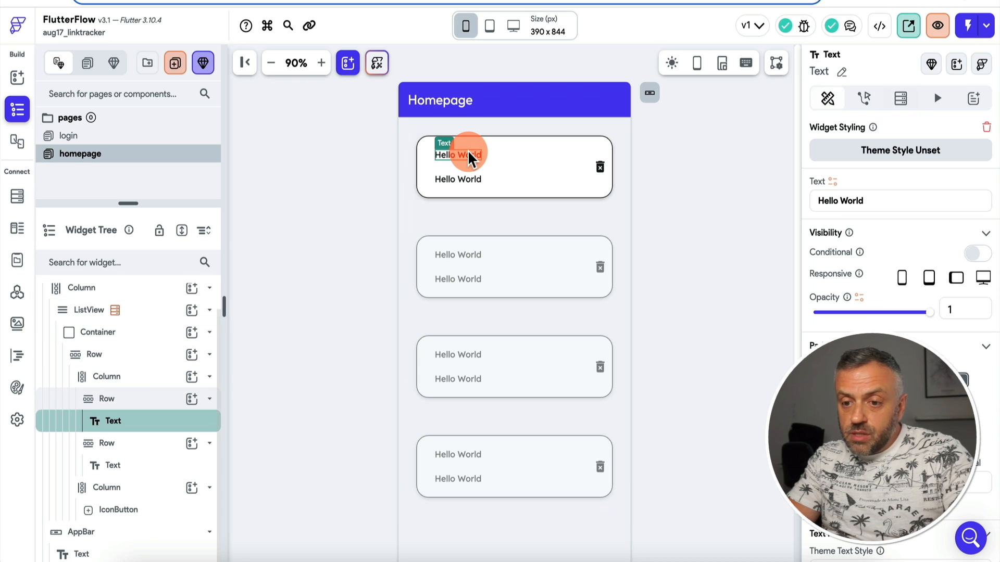
pyautogui.click(833, 183)
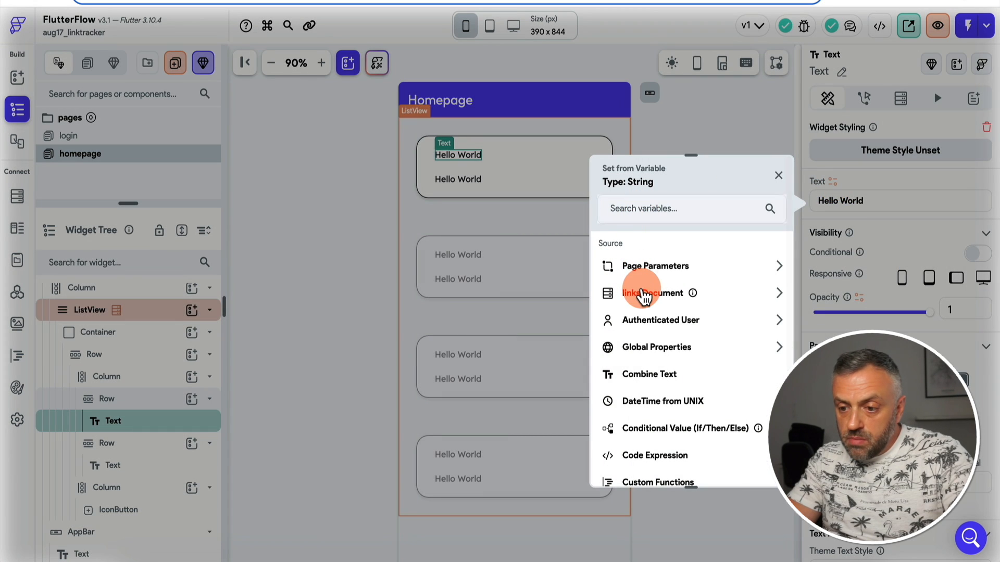
pyautogui.click(641, 293)
pyautogui.click(637, 337)
# - Bind the card's second Text to the url field of the links document
pyautogui.click(463, 179)
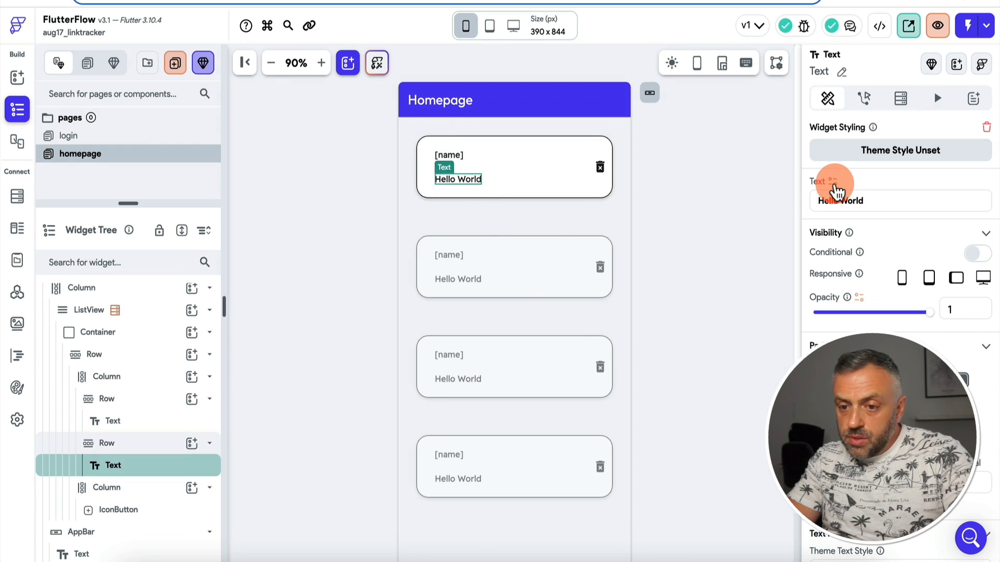
pyautogui.click(833, 182)
pyautogui.click(654, 294)
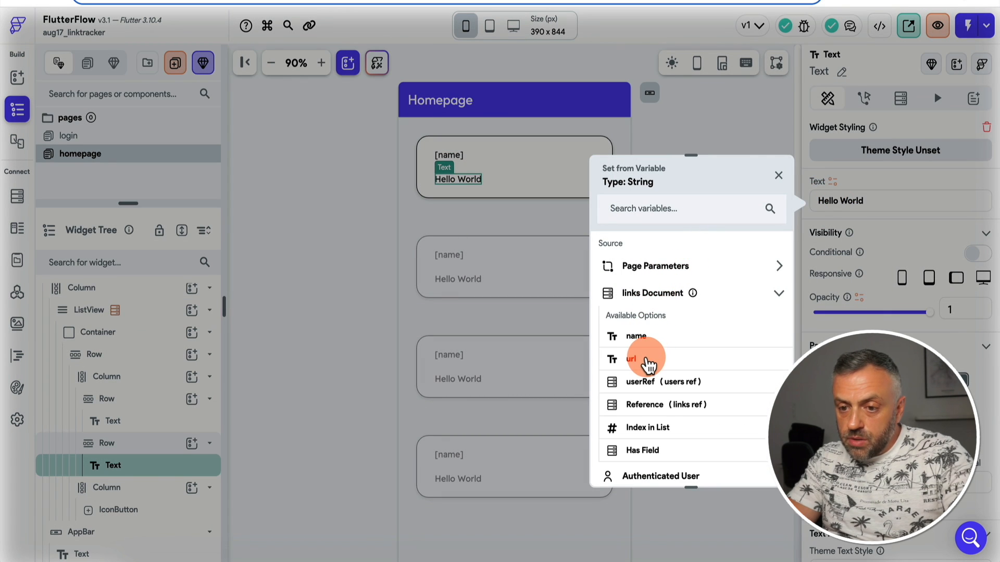
pyautogui.click(646, 360)
pyautogui.click(701, 203)
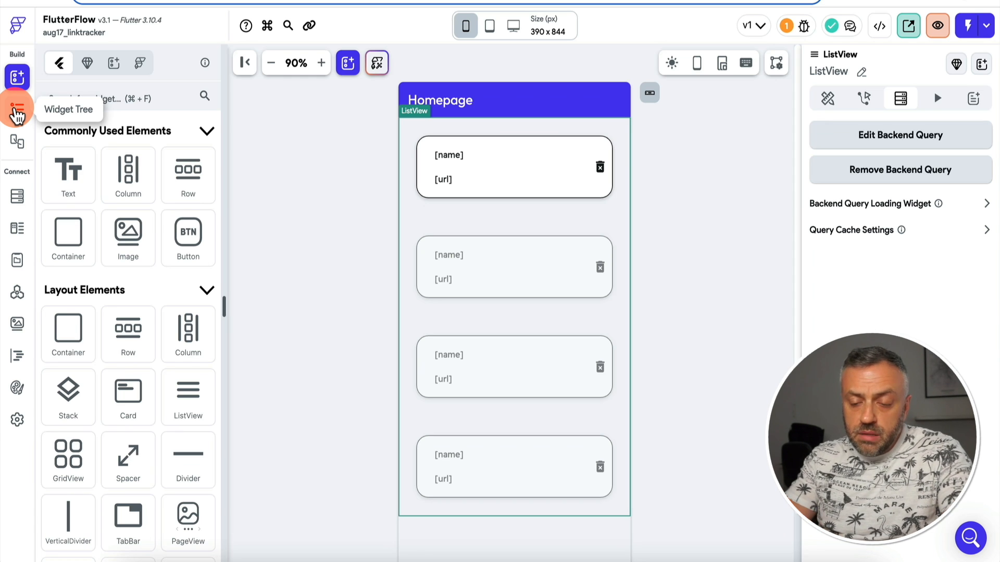
# - Add a Button to the page's main Column and place it above the ListView
pyautogui.click(17, 114)
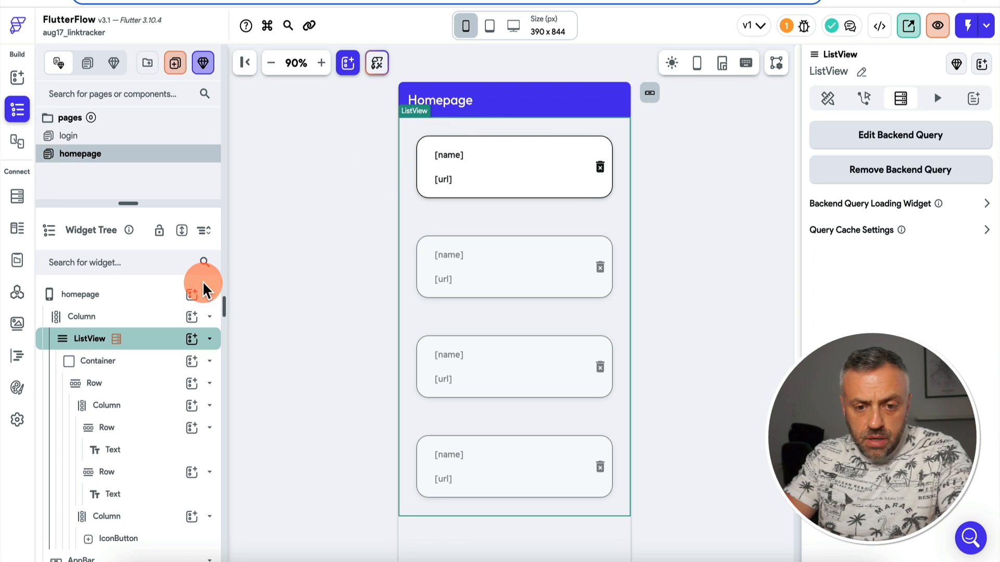
pyautogui.click(191, 317)
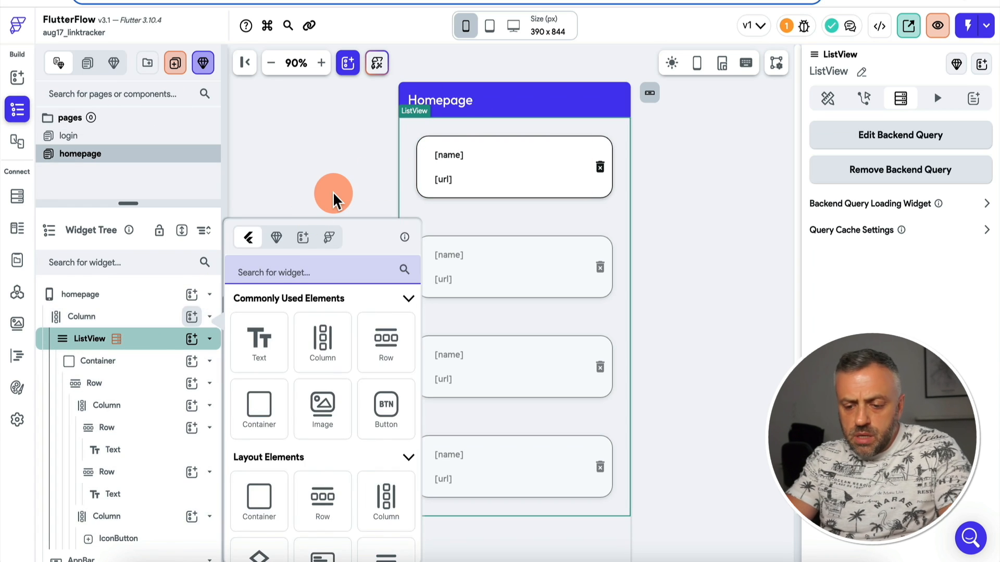
pyautogui.write('bu')
pyautogui.click(259, 339)
pyautogui.moveTo(134, 532); pyautogui.dragTo(152, 305)
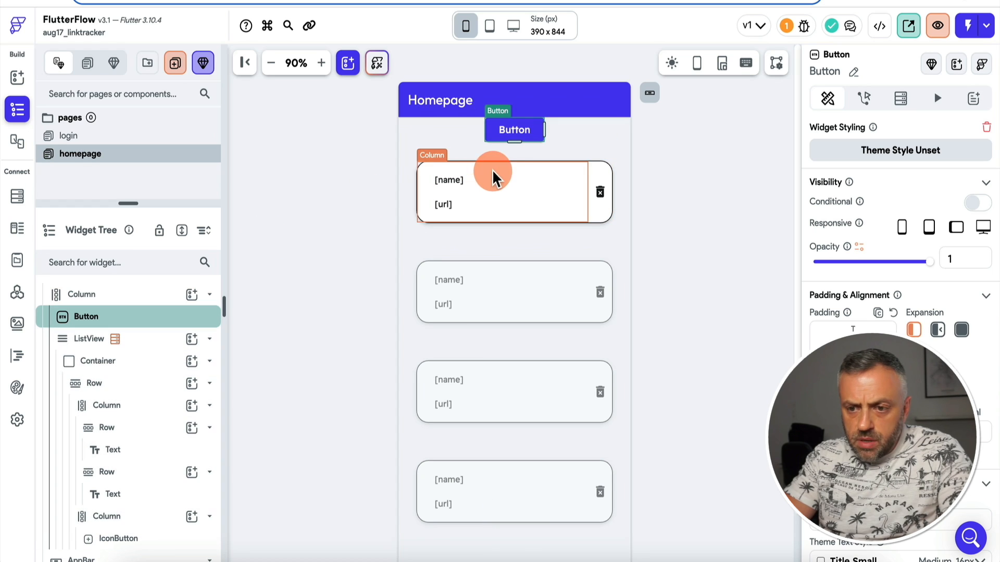
# - Set the Button's top padding to 30 and its text to "ADD LINK"
pyautogui.click(852, 329)
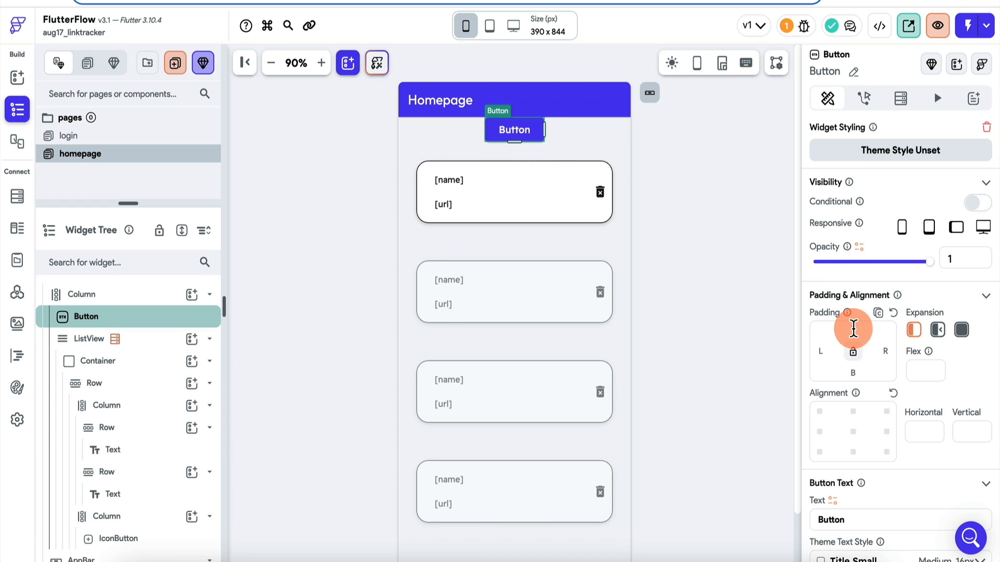
pyautogui.write('30')
pyautogui.scroll(-4, 837, 314)
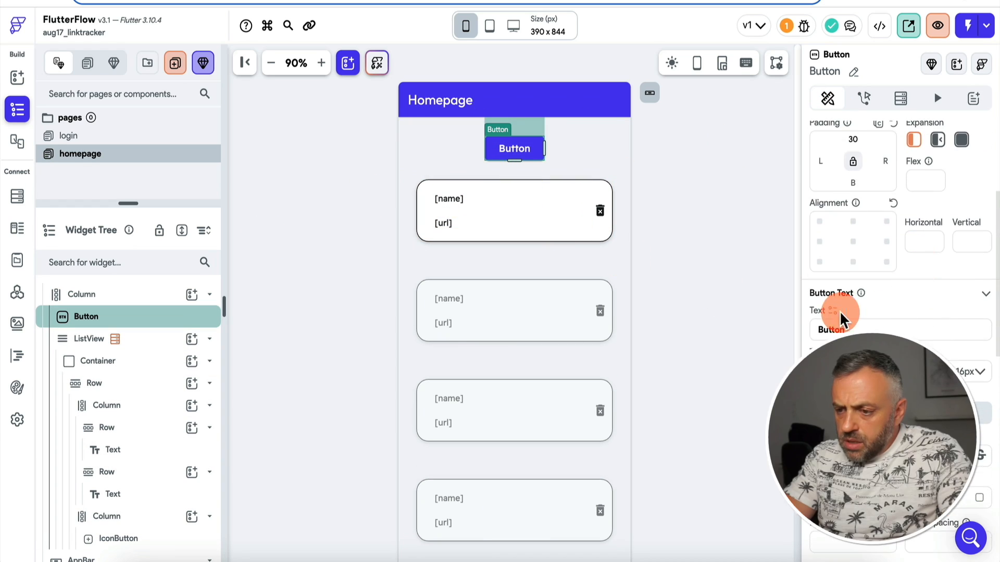
pyautogui.write('ADD LINK')
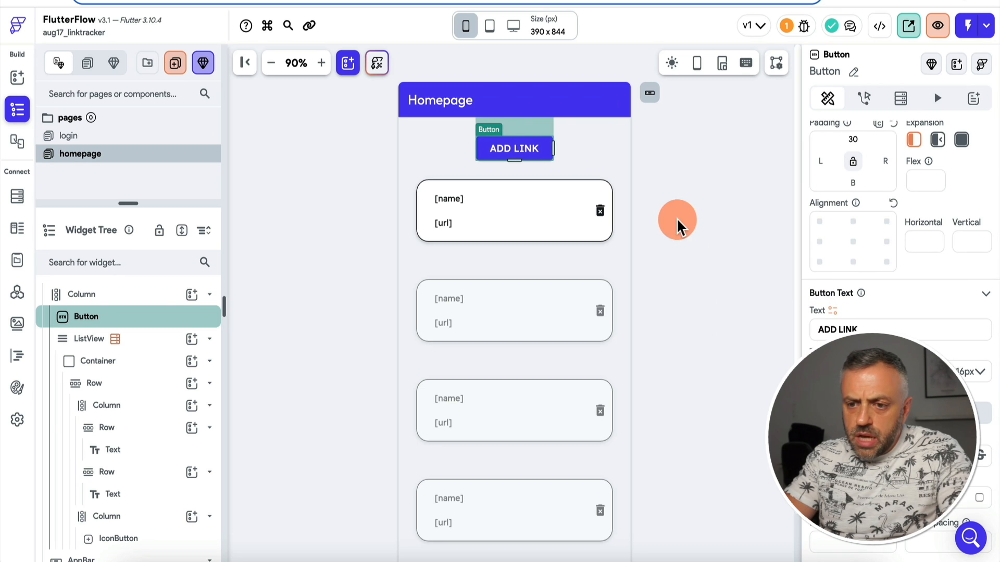
pyautogui.click(672, 192)
pyautogui.click(536, 151)
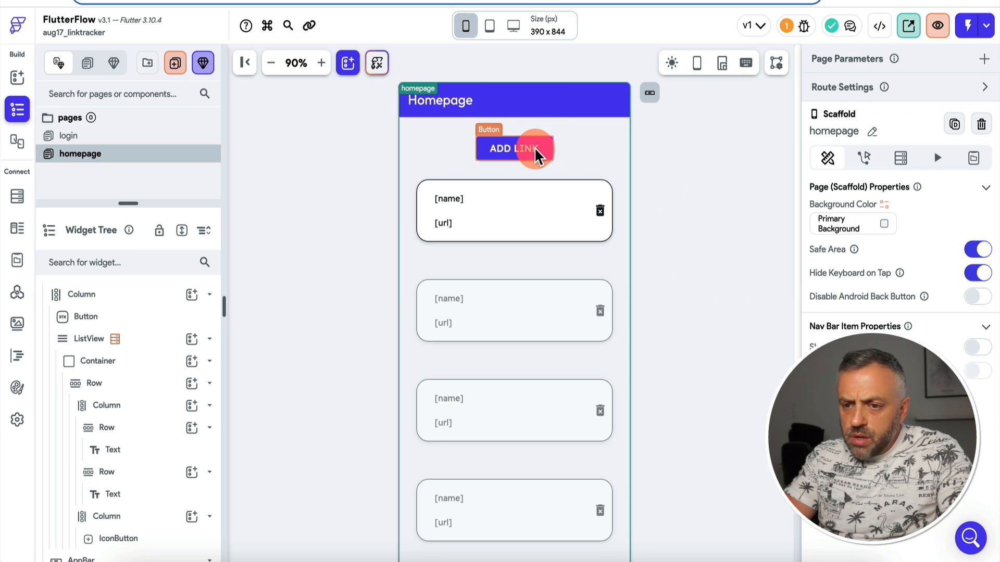
pyautogui.click(535, 151)
pyautogui.click(300, 219)
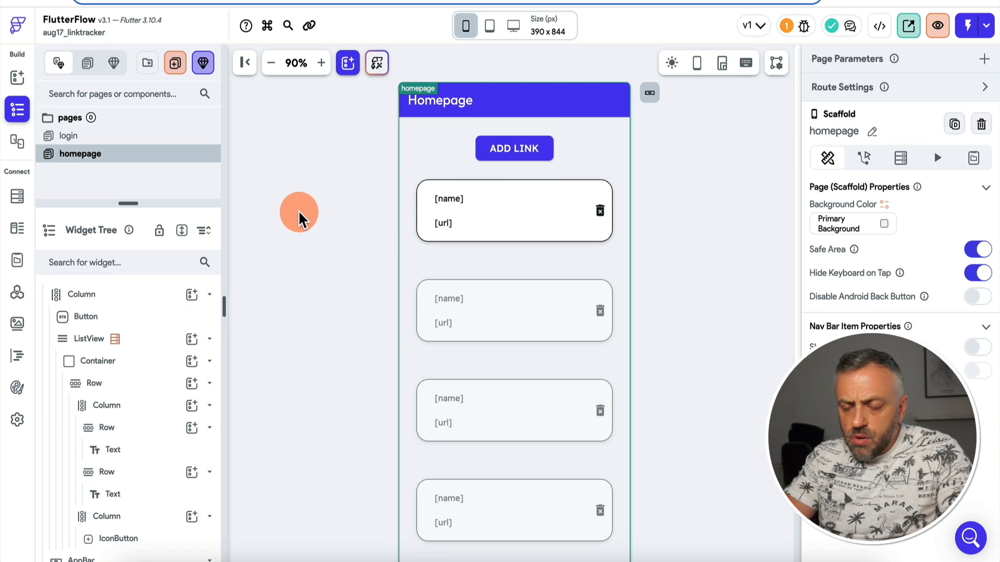
pyautogui.click(539, 153)
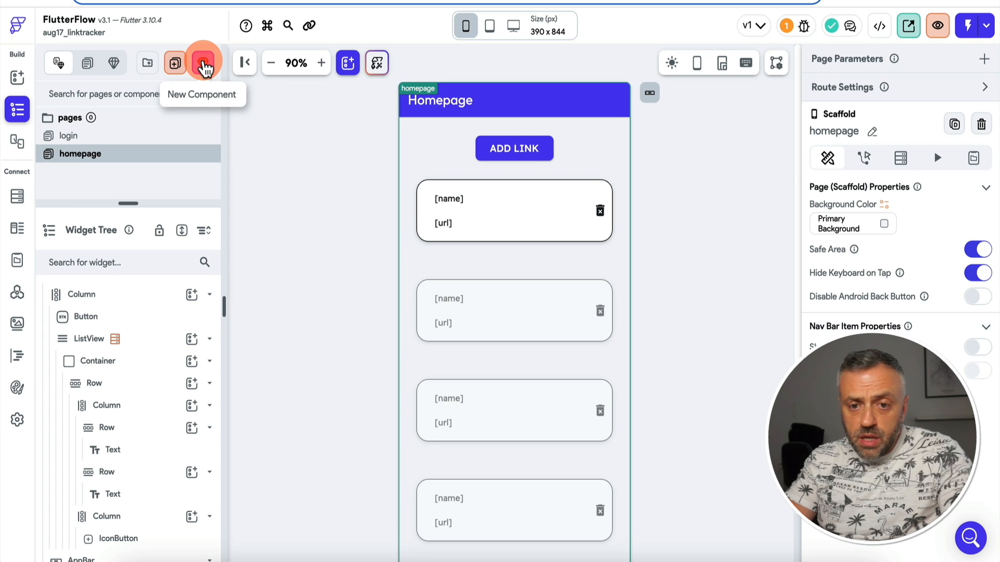
# - Create a blank component named createLinkComponent
pyautogui.click(203, 66)
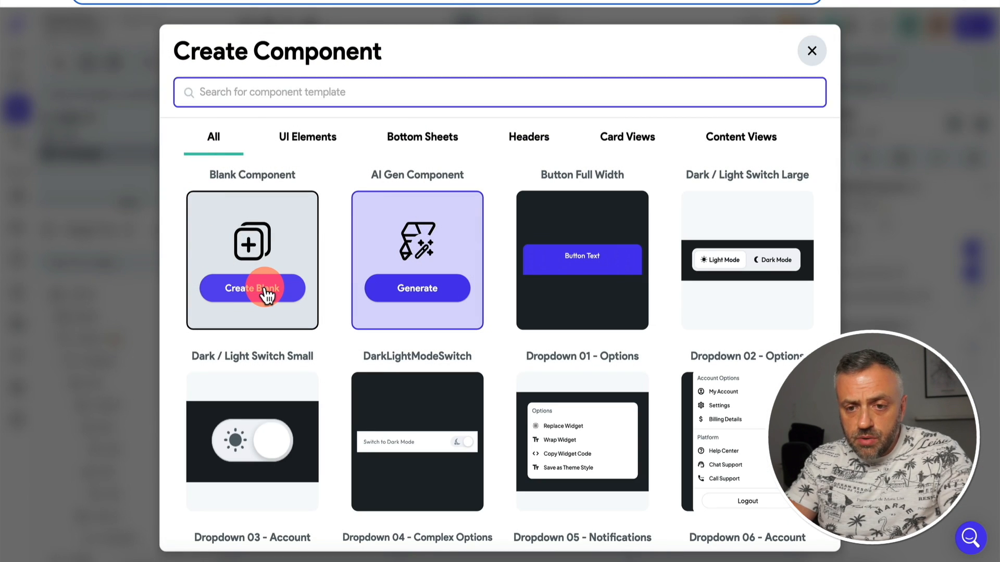
pyautogui.click(265, 291)
pyautogui.click(435, 285)
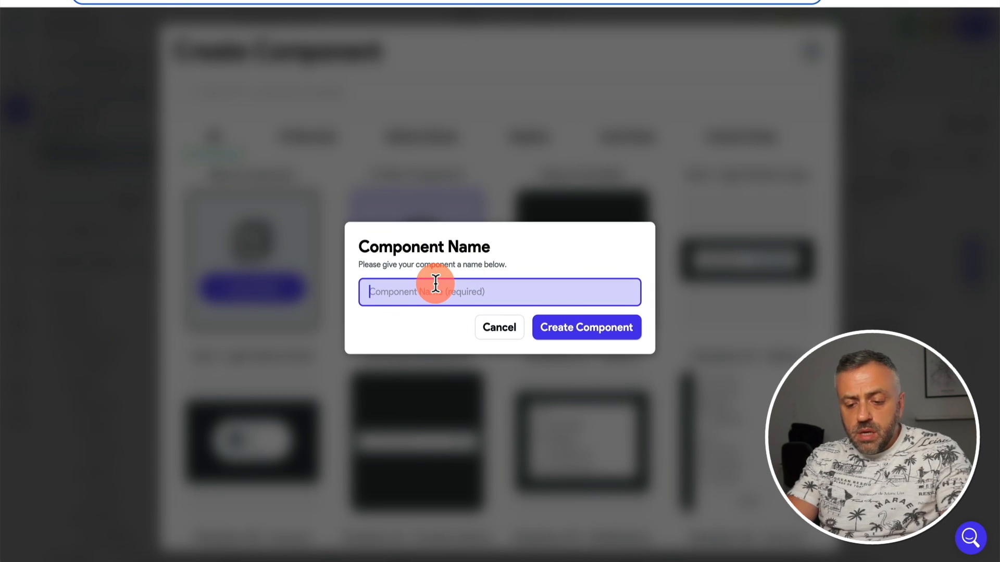
pyautogui.write('c')
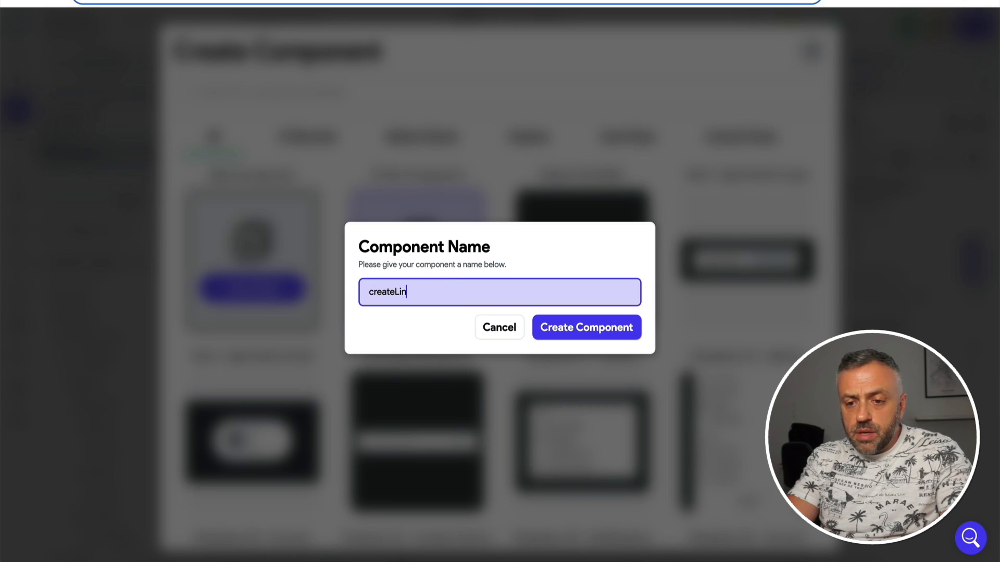
pyautogui.write('reateLin')
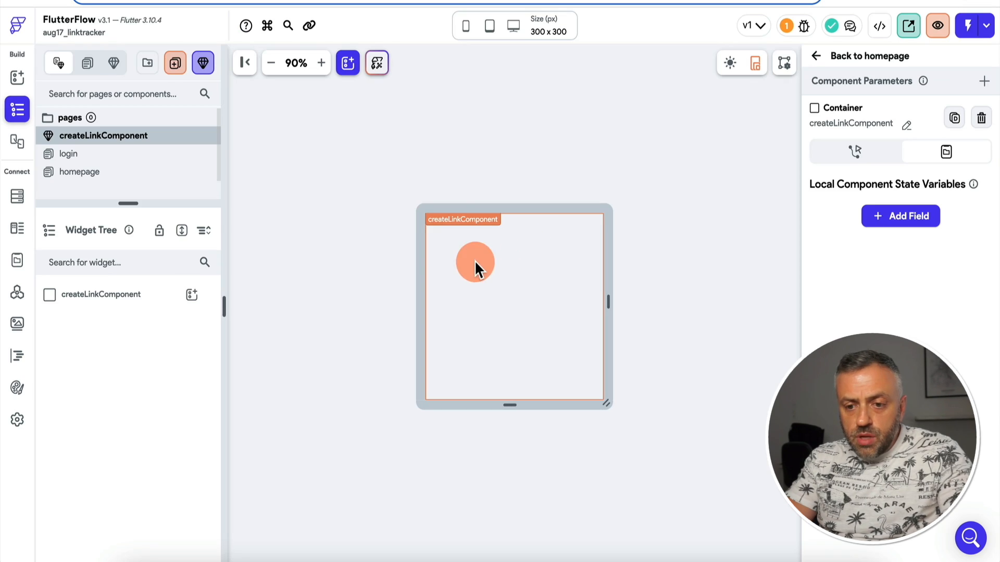
# - Add a Container inside createLinkComponent and clear its width and height so it fills the component
pyautogui.click(187, 298)
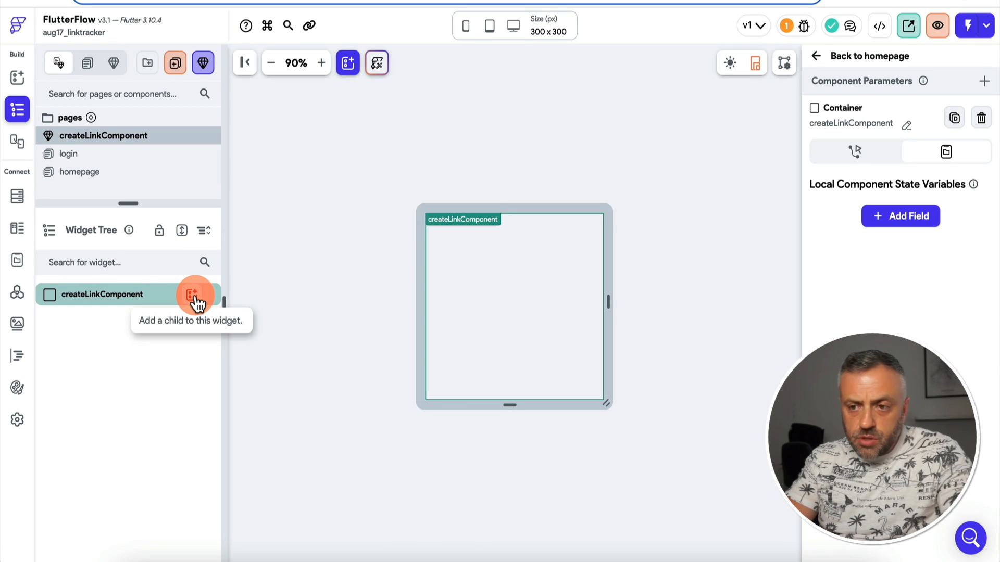
pyautogui.click(194, 298)
pyautogui.write('cont')
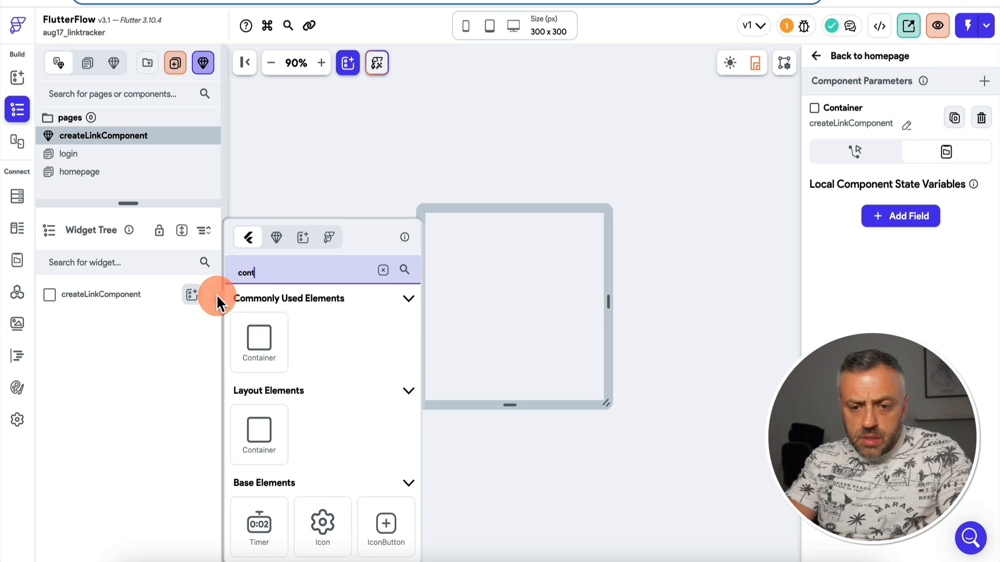
pyautogui.click(260, 342)
pyautogui.scroll(-5, 861, 313)
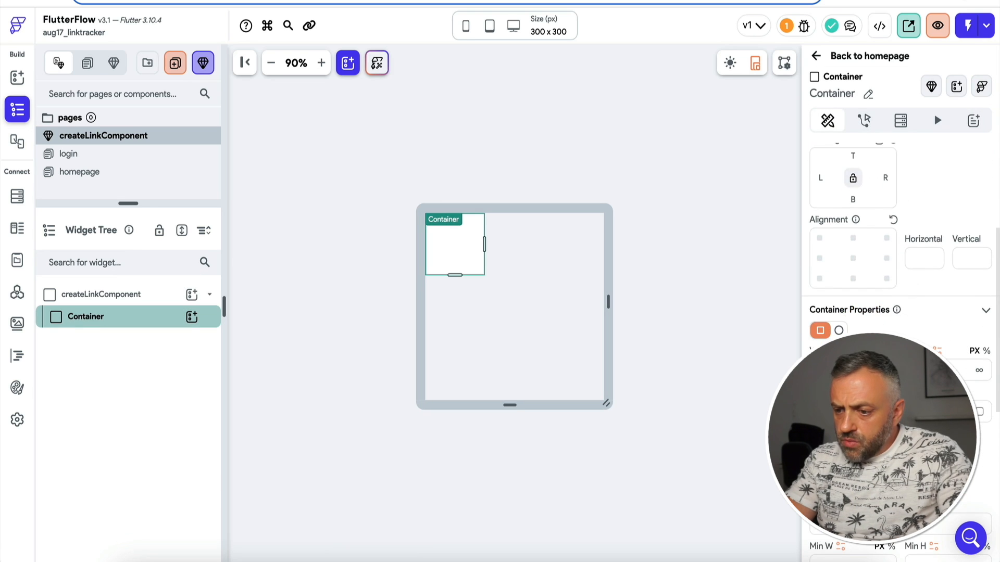
pyautogui.press('BackSpace')
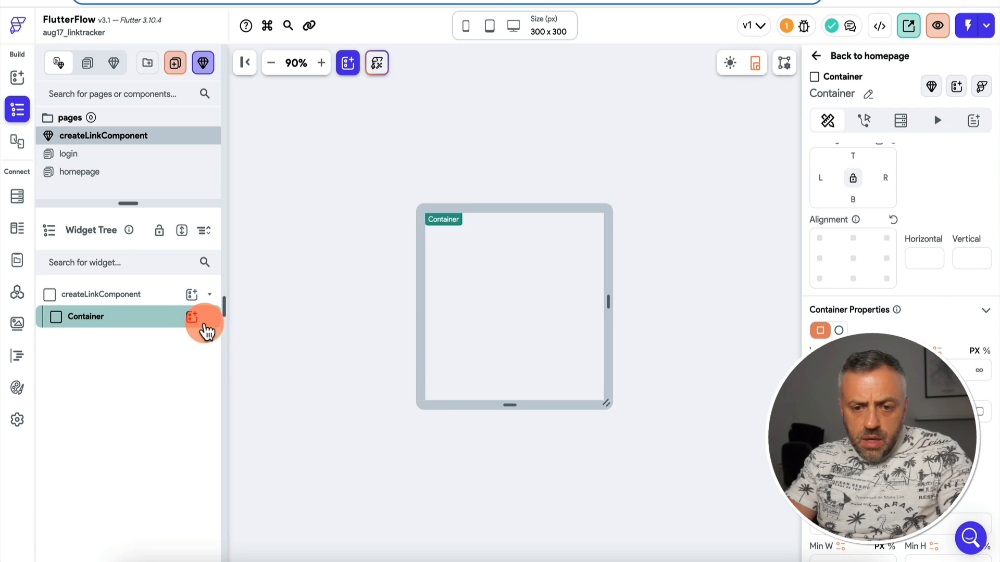
# - Add a Column inside the Container and place a TextField in it
pyautogui.click(192, 317)
pyautogui.write('col')
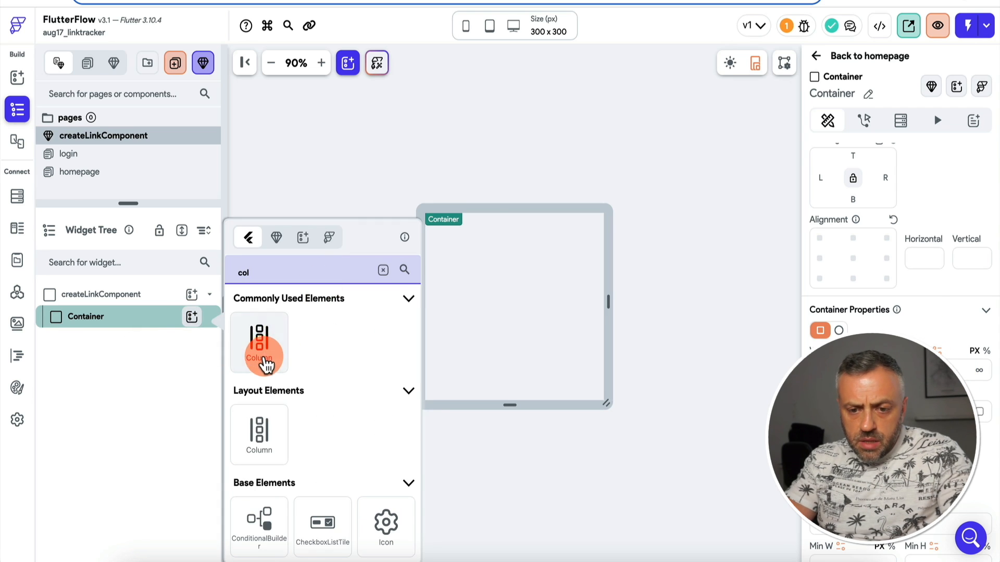
pyautogui.click(260, 338)
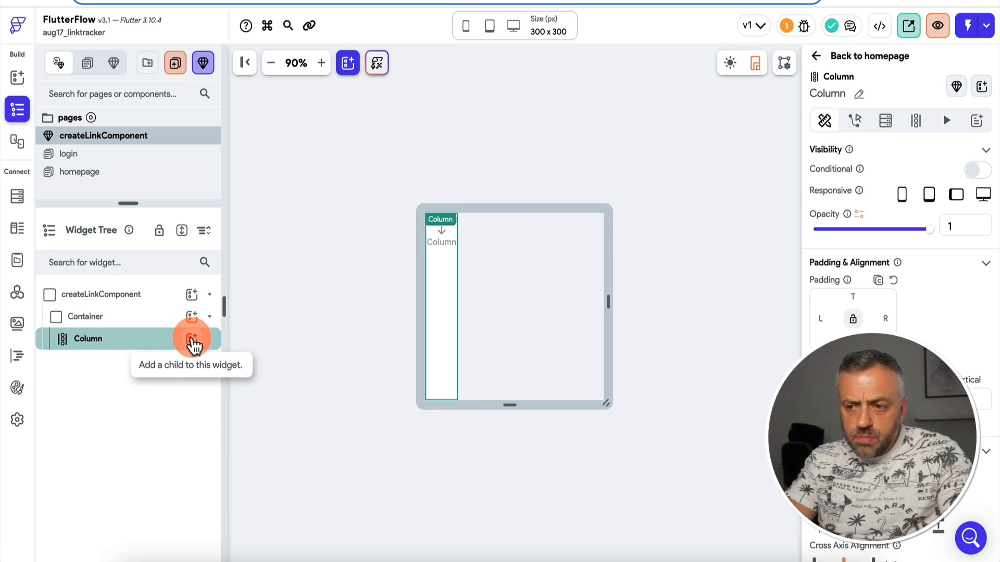
pyautogui.click(192, 340)
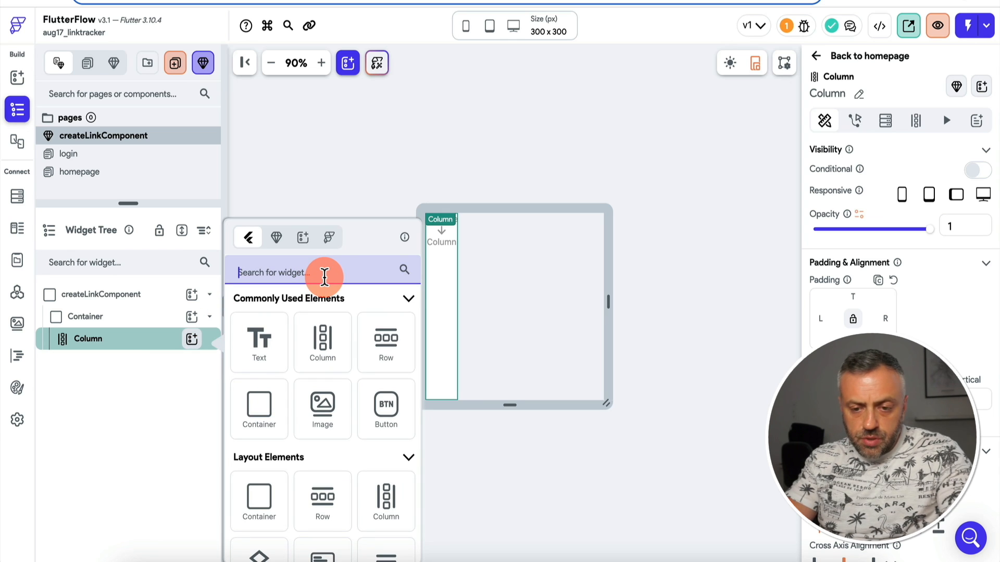
pyautogui.write('tex')
pyautogui.click(260, 547)
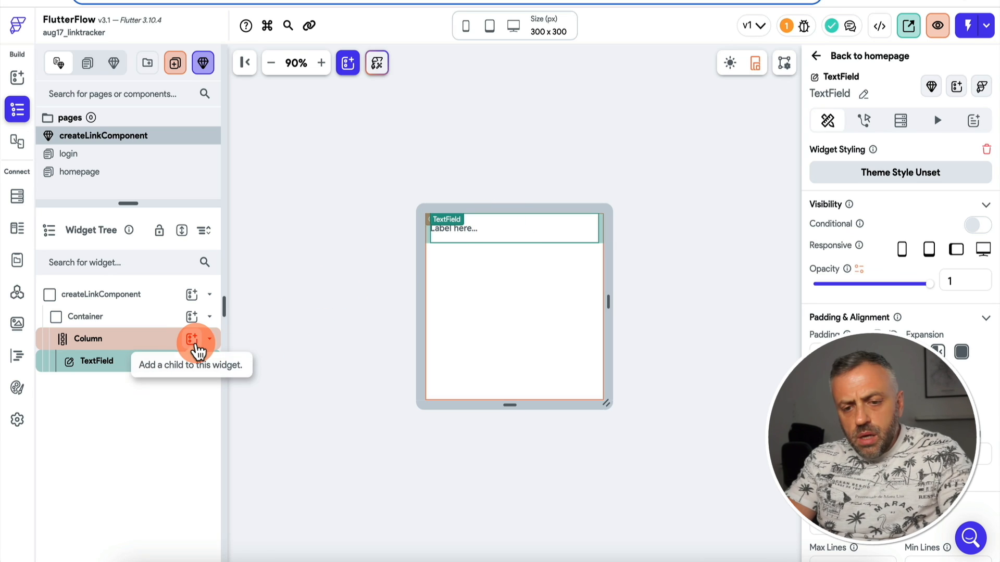
# - Duplicate the TextField in the Column and add a Button below the two fields
pyautogui.click(192, 340)
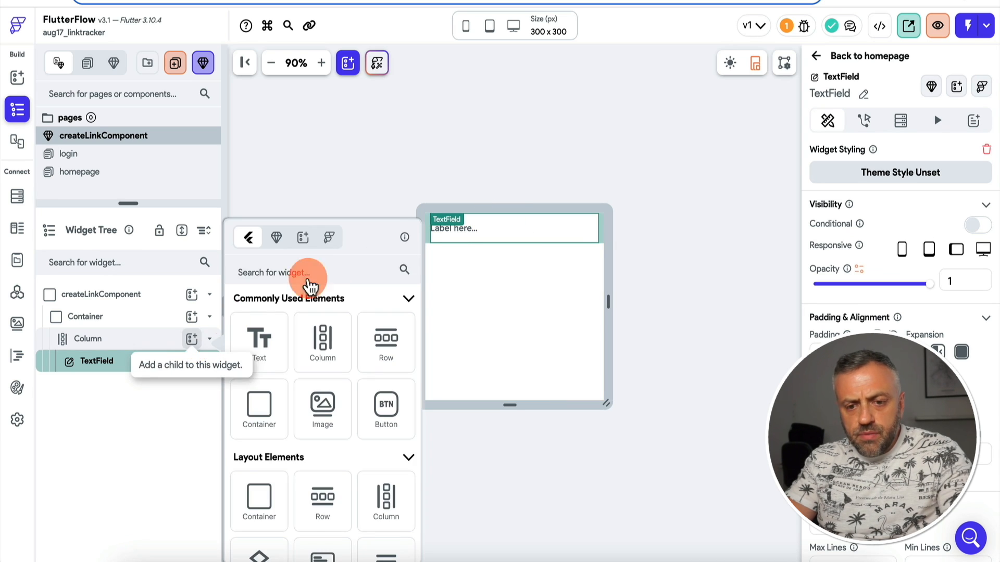
pyautogui.write('but')
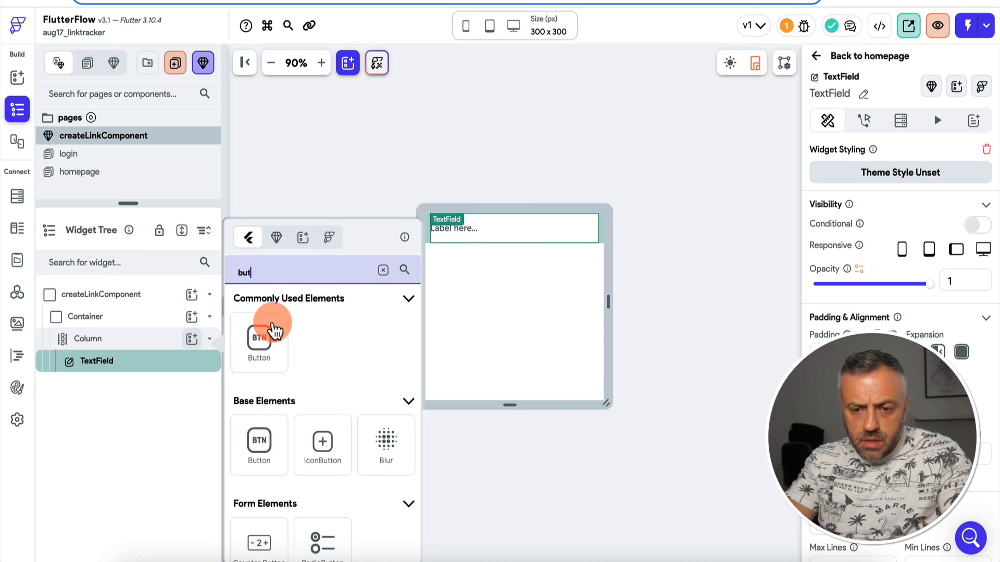
pyautogui.press('Escape')
pyautogui.rightClick(169, 374)
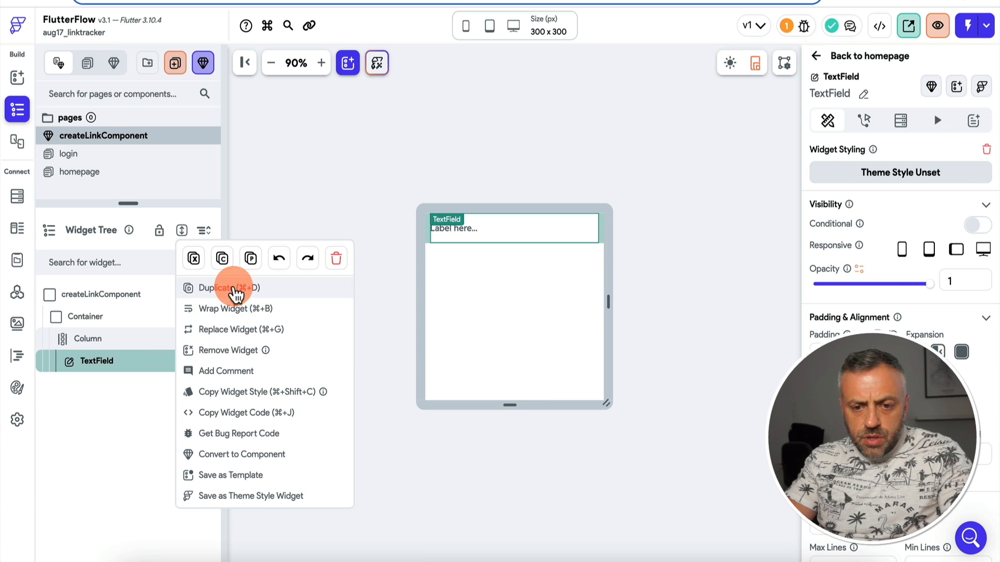
pyautogui.click(230, 287)
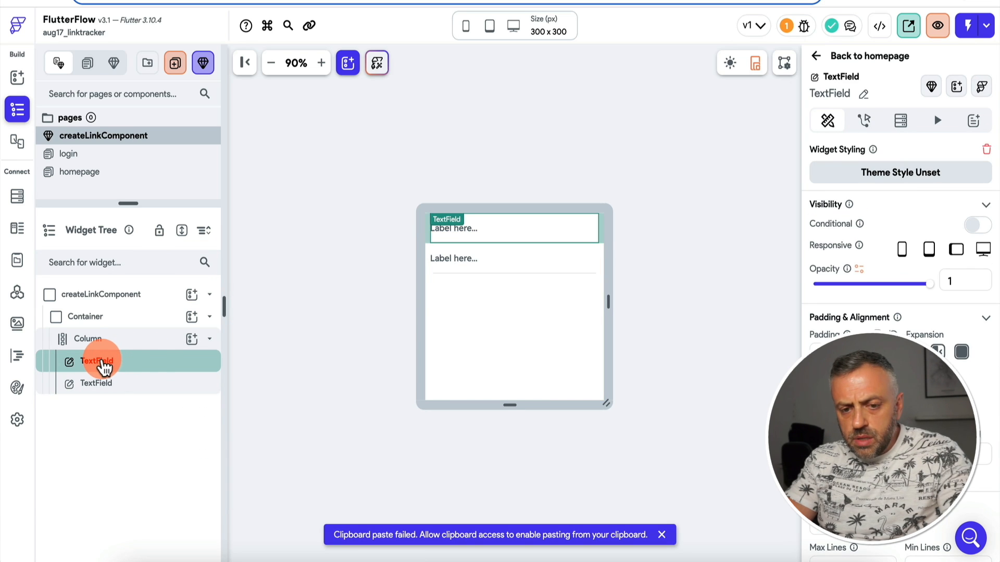
pyautogui.click(193, 341)
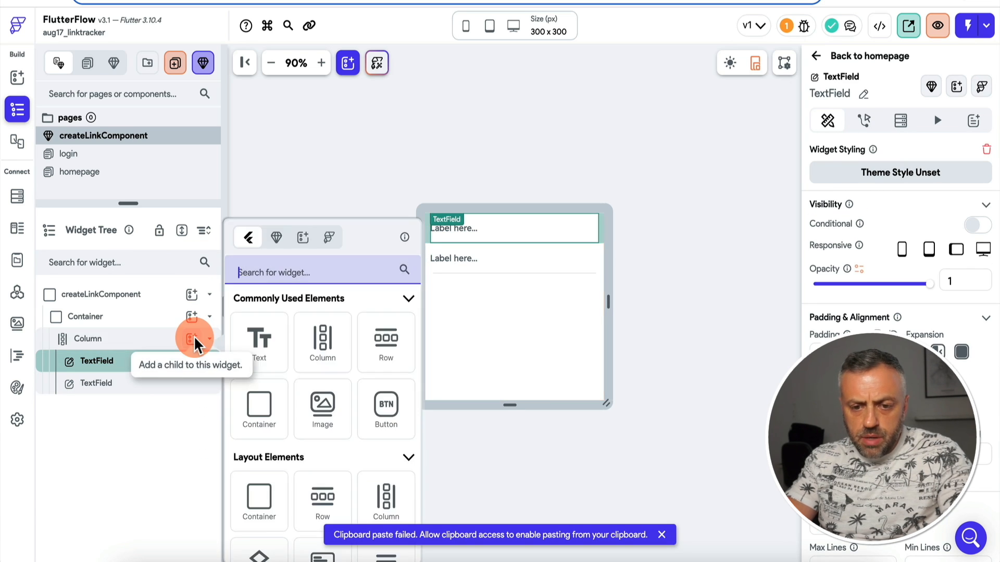
pyautogui.write('but')
pyautogui.click(255, 352)
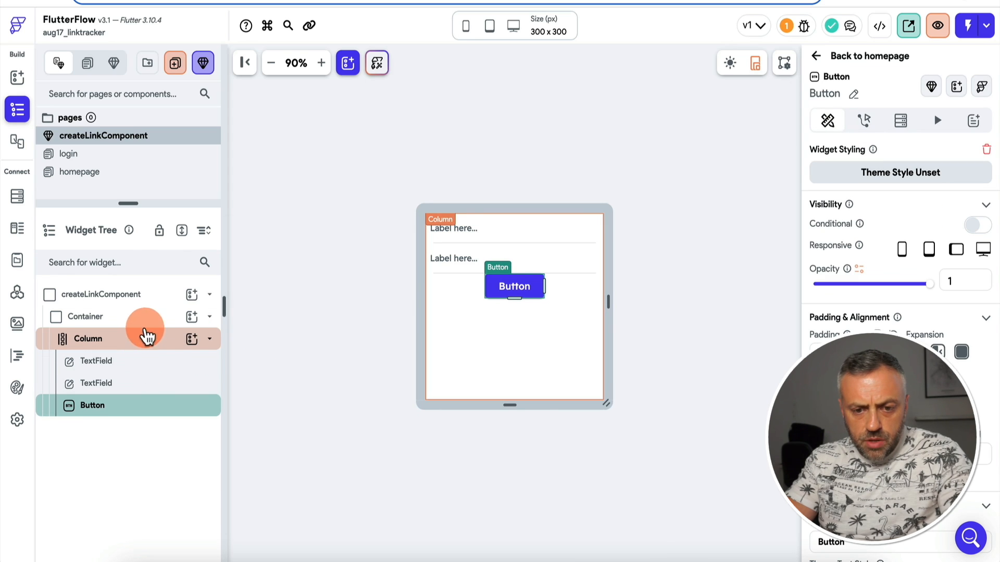
# - Set the Container's padding to 15 on all sides
pyautogui.click(151, 319)
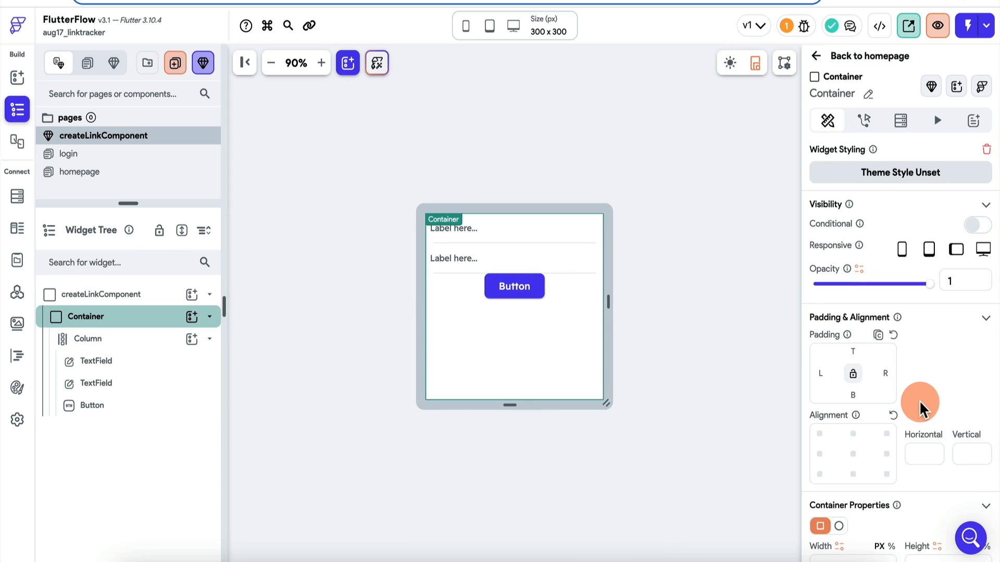
pyautogui.scroll(-2, 920, 409)
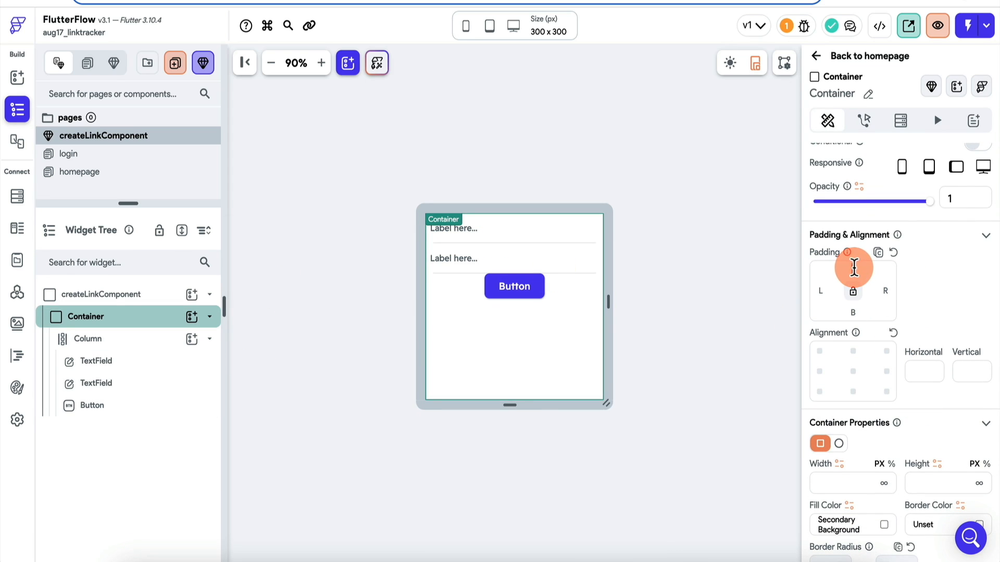
pyautogui.click(606, 322)
pyautogui.click(591, 344)
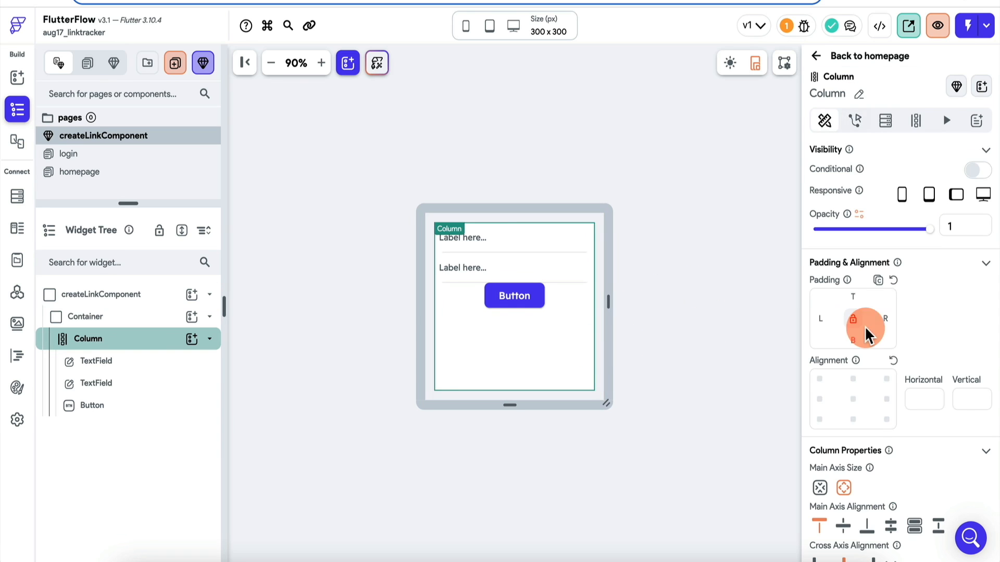
pyautogui.scroll(-1, 886, 333)
pyautogui.scroll(-3, 896, 341)
pyautogui.scroll(4, 897, 341)
# - Round all four corners of the Container with a border radius
pyautogui.click(151, 319)
pyautogui.scroll(-3, 907, 323)
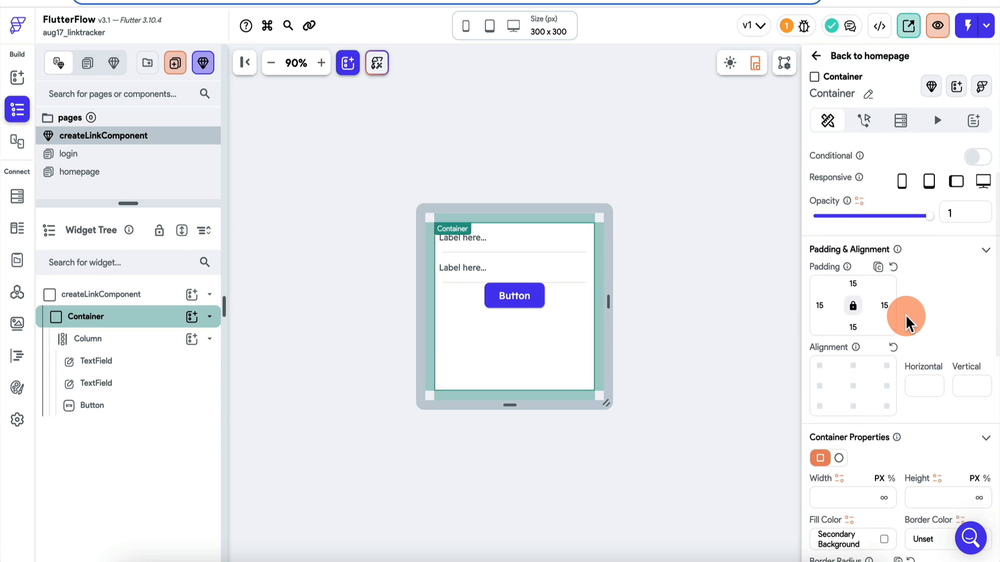
pyautogui.scroll(-6, 907, 324)
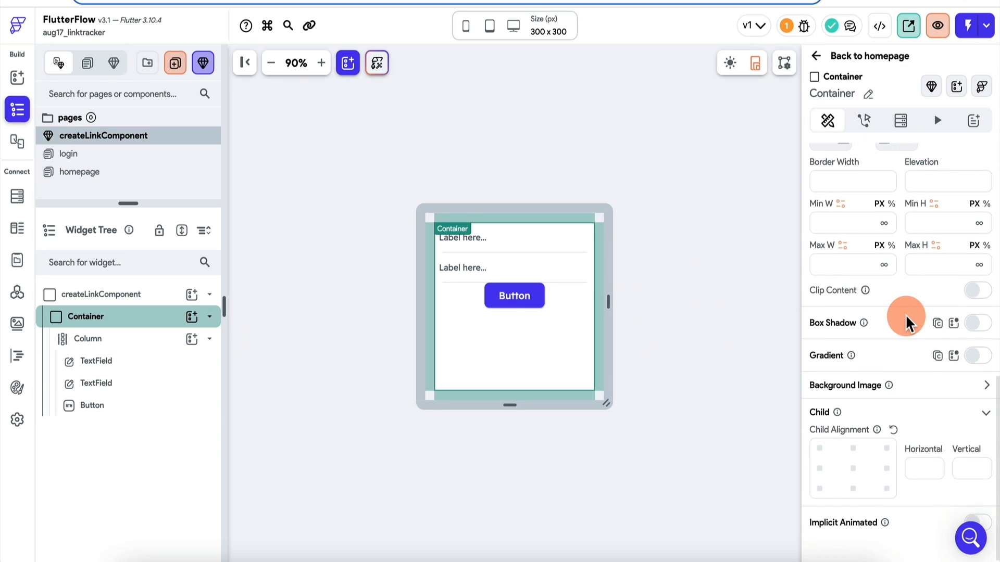
pyautogui.scroll(1, 907, 317)
pyautogui.scroll(1, 907, 319)
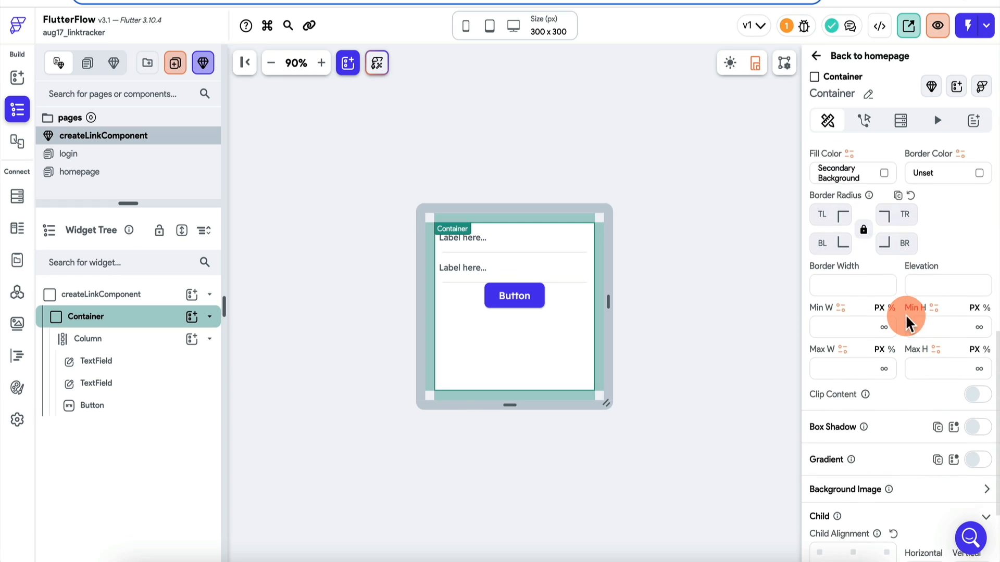
pyautogui.click(860, 241)
pyautogui.click(653, 284)
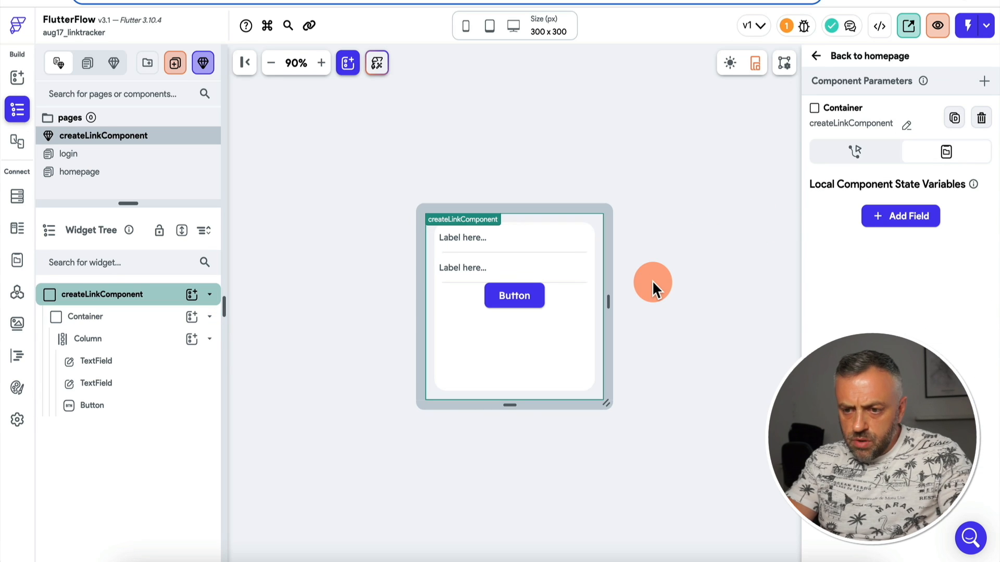
pyautogui.click(576, 296)
pyautogui.click(324, 281)
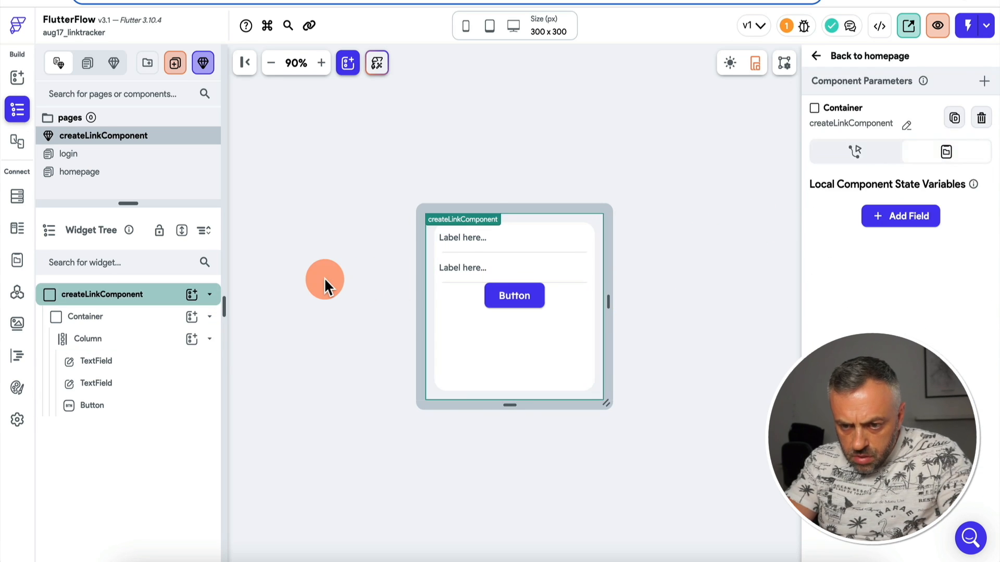
# - Add top padding to the Column inside the Container and to the Button below the text fields
pyautogui.click(436, 321)
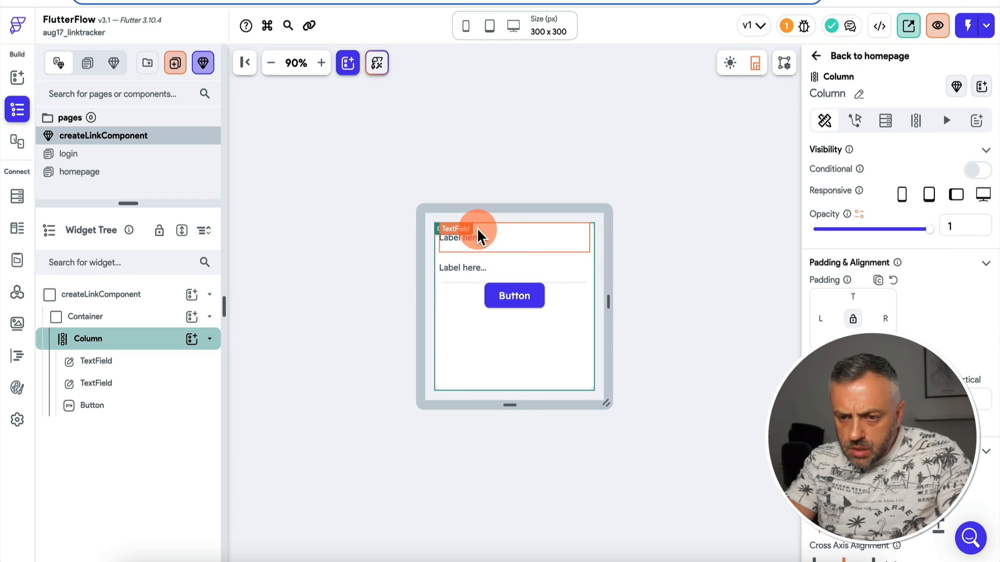
pyautogui.click(460, 249)
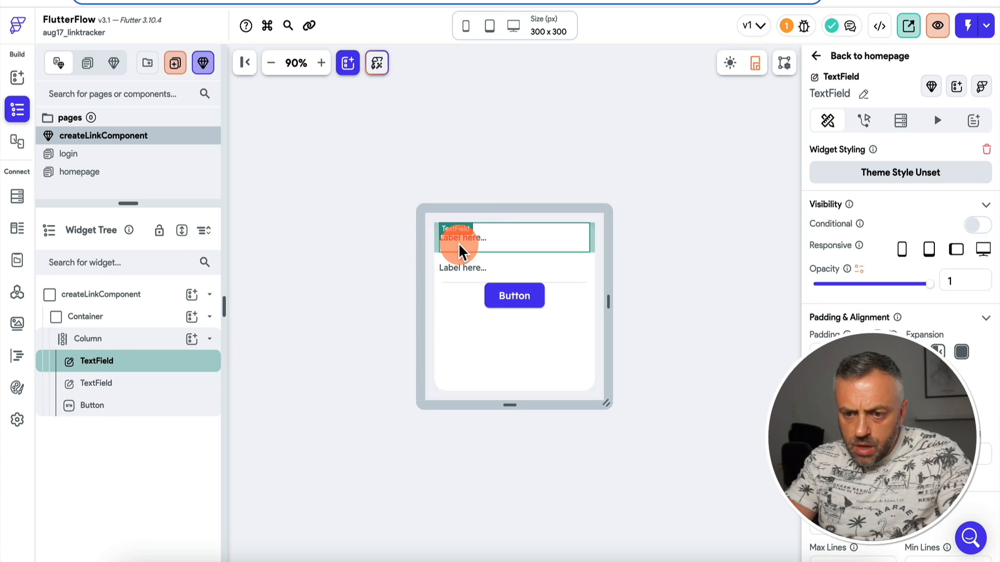
pyautogui.click(141, 339)
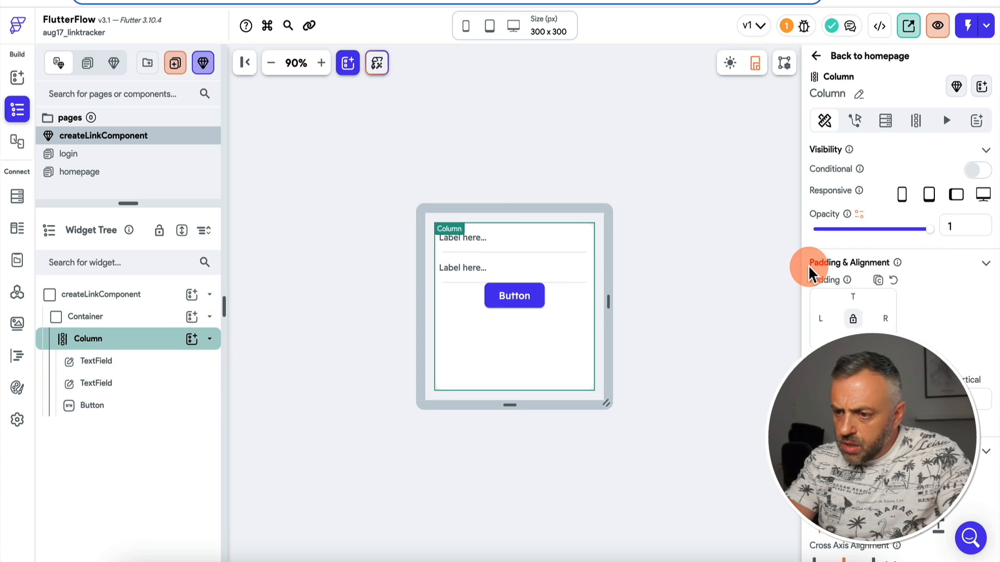
pyautogui.click(668, 306)
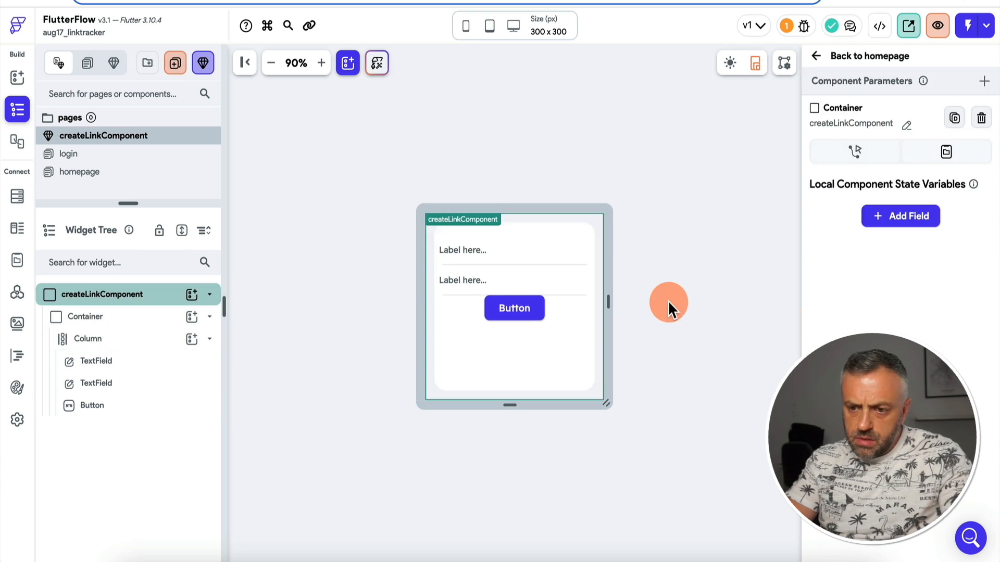
pyautogui.click(502, 309)
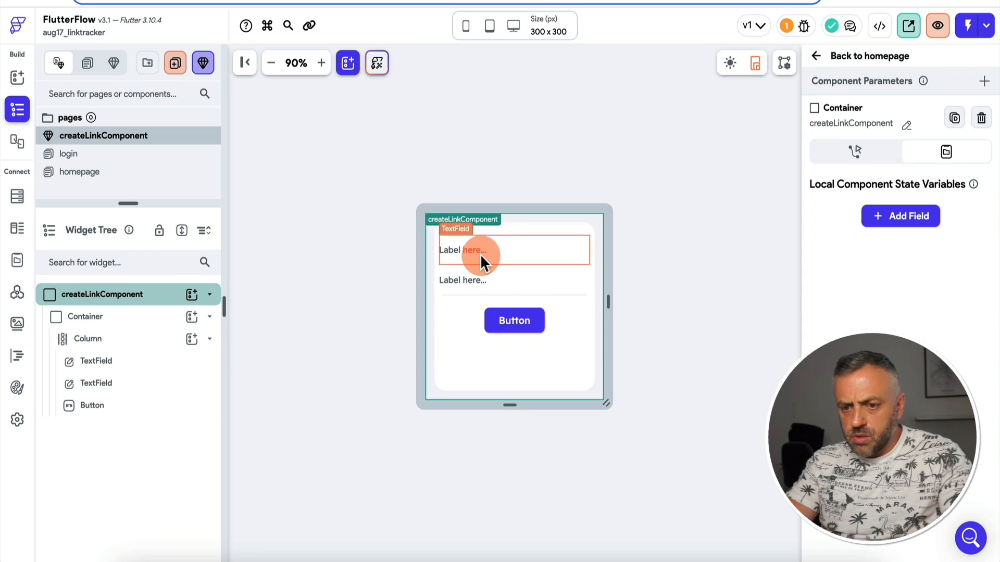
# - Rename the first TextField to inputName and the second one to inputUrl
pyautogui.click(482, 259)
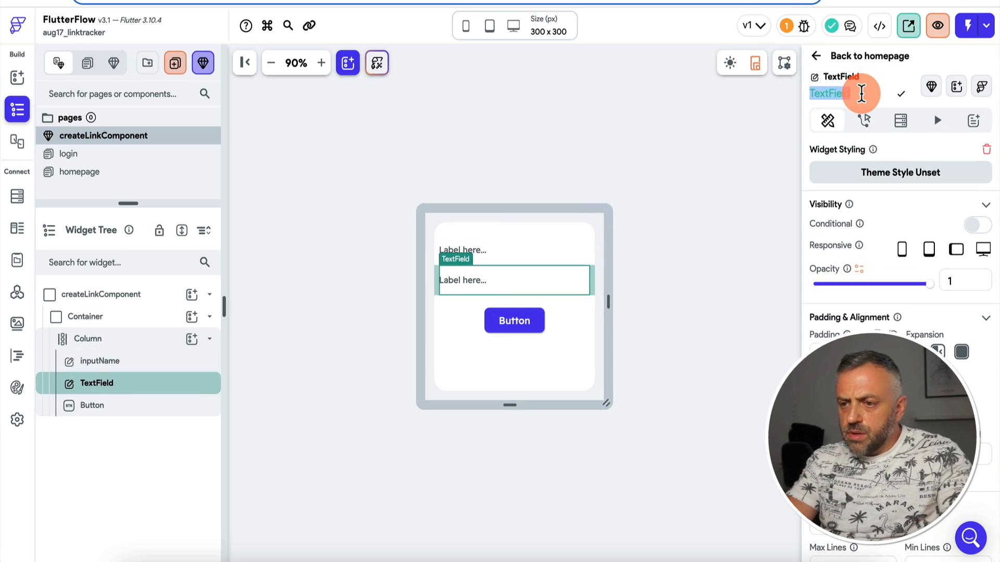
pyautogui.write('inputUrl')
pyautogui.press('Return')
# - Set the label of inputName to "Name..." and the label of inputUrl to "URL..."
pyautogui.click(482, 253)
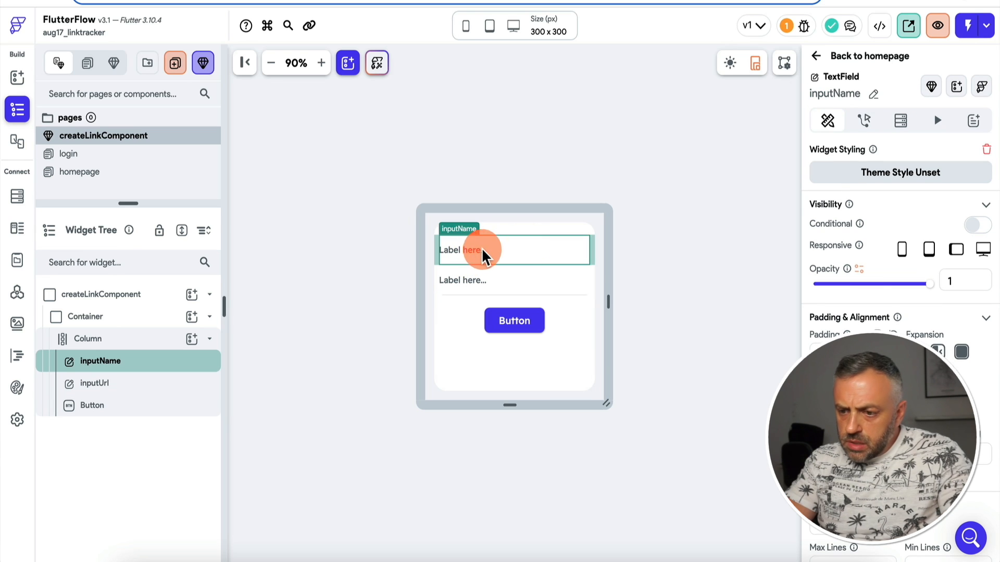
pyautogui.scroll(-10, 880, 286)
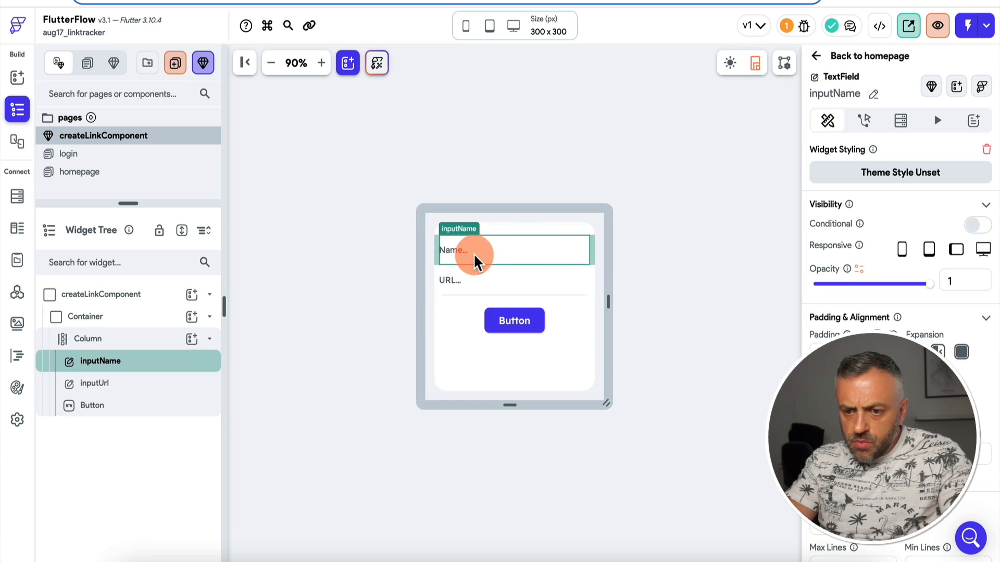
pyautogui.scroll(-5, 852, 310)
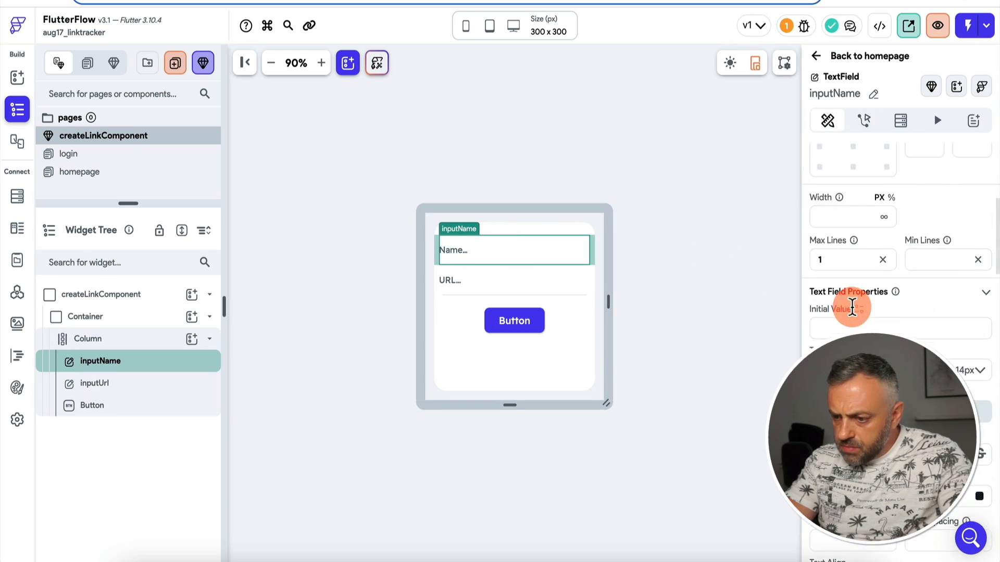
# - Remove the underline input border from both the inputName and inputUrl text fields
pyautogui.scroll(-10, 852, 308)
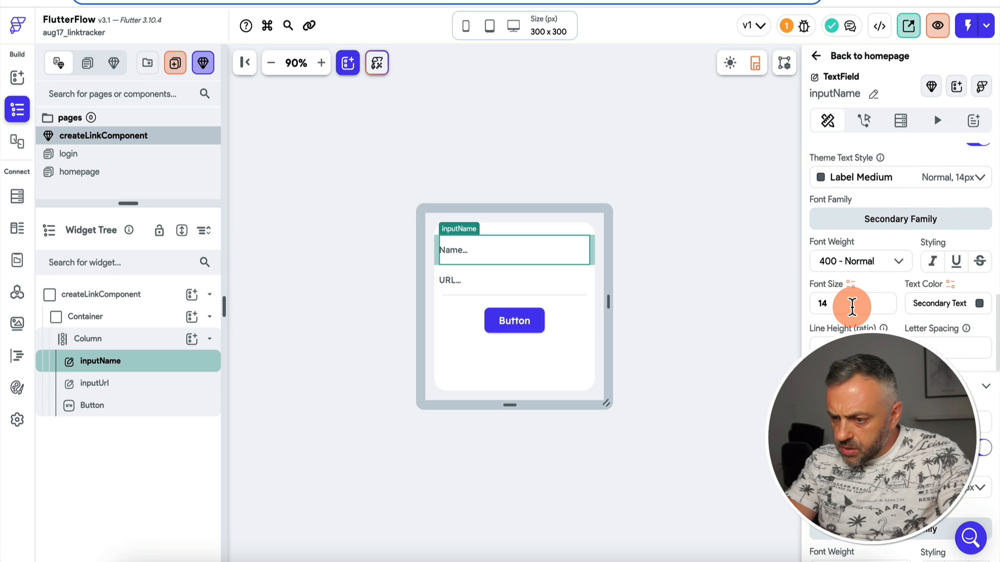
pyautogui.scroll(10, 852, 308)
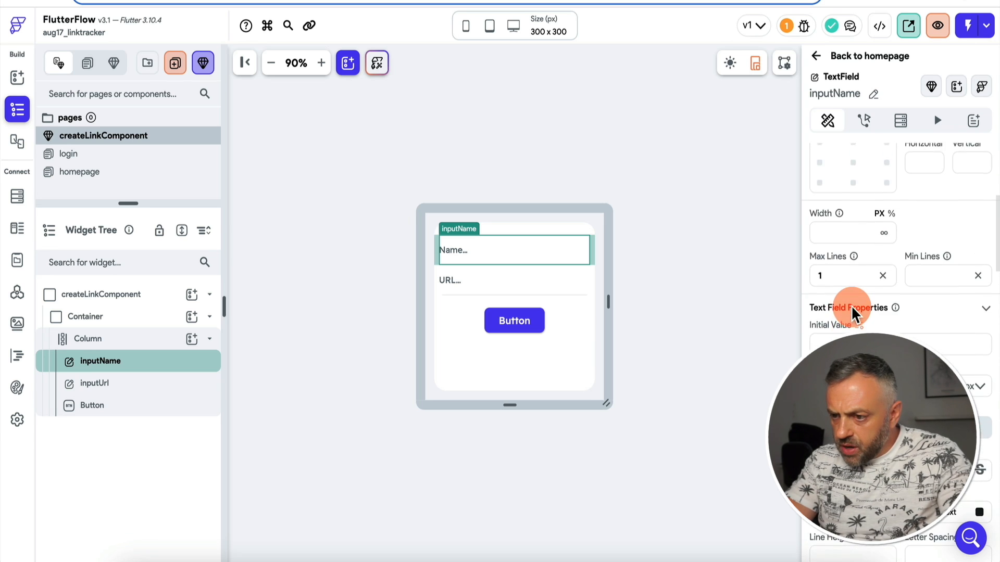
pyautogui.scroll(5, 852, 308)
pyautogui.scroll(-15, 864, 334)
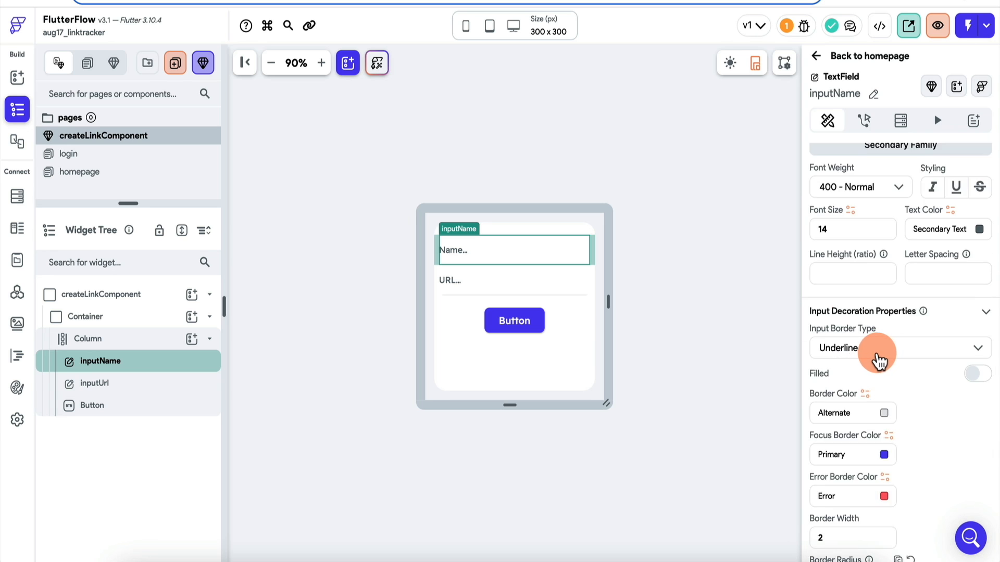
pyautogui.click(879, 360)
pyautogui.click(853, 413)
pyautogui.click(564, 284)
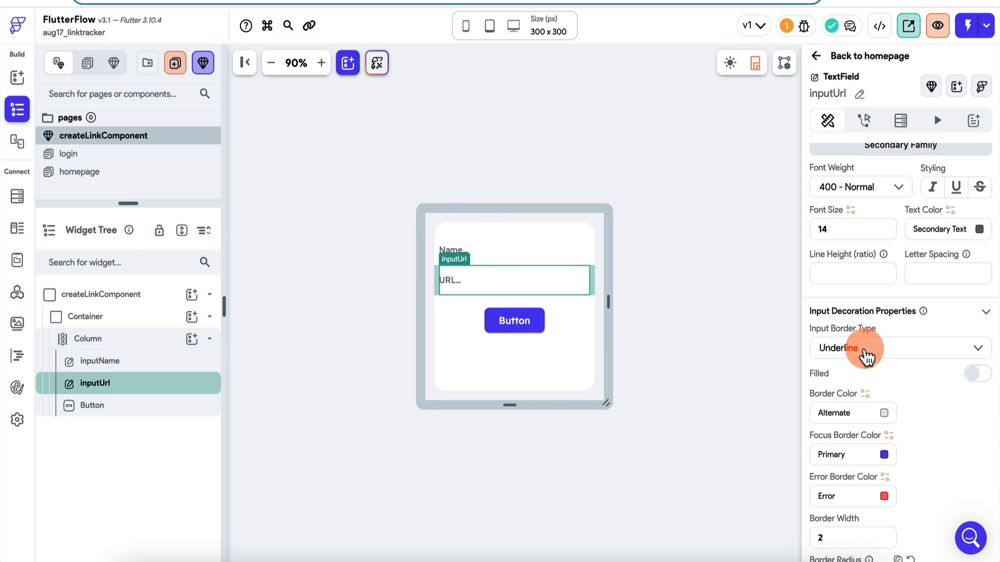
pyautogui.click(866, 357)
pyautogui.click(858, 416)
# - Add top padding to the inputUrl text field to separate it from inputName
pyautogui.click(653, 267)
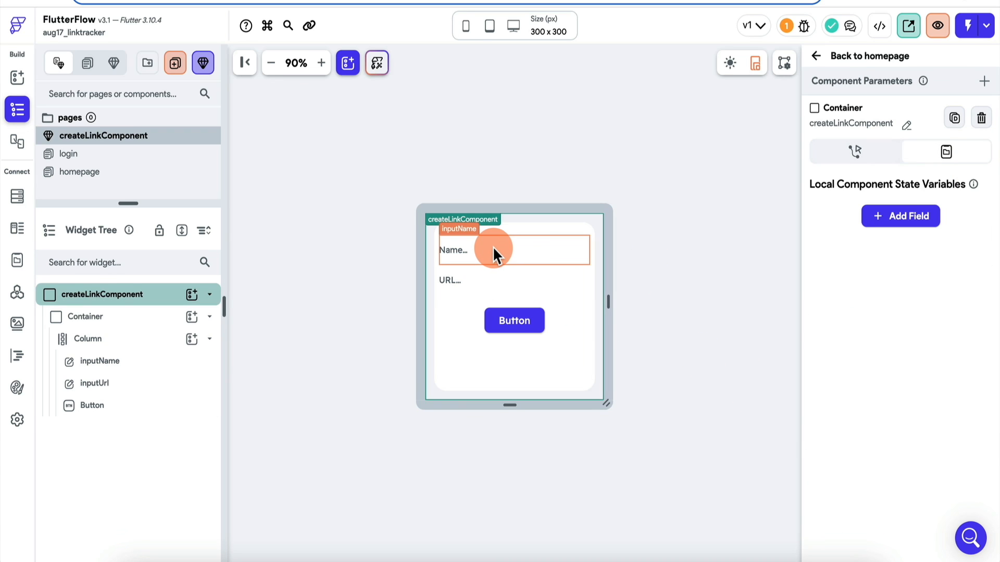
pyautogui.click(490, 280)
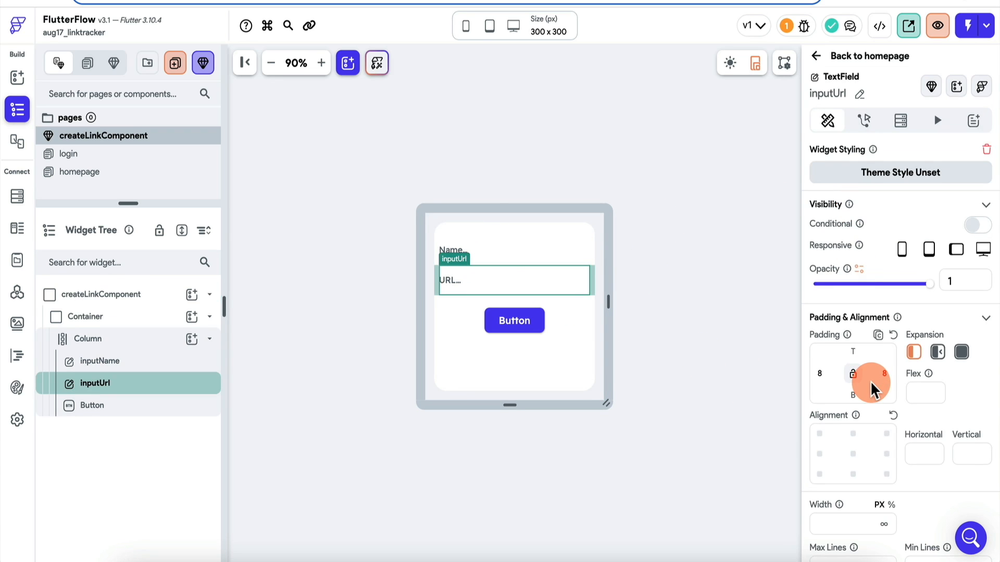
pyautogui.click(533, 253)
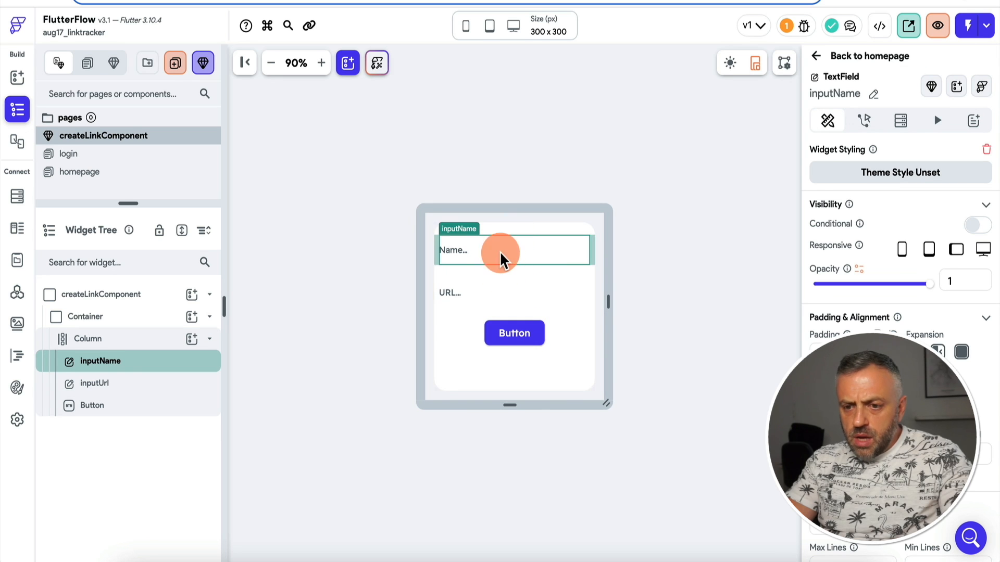
# - Add an on-tap Create Document backend call to the button below the text fields
pyautogui.click(519, 337)
pyautogui.click(863, 122)
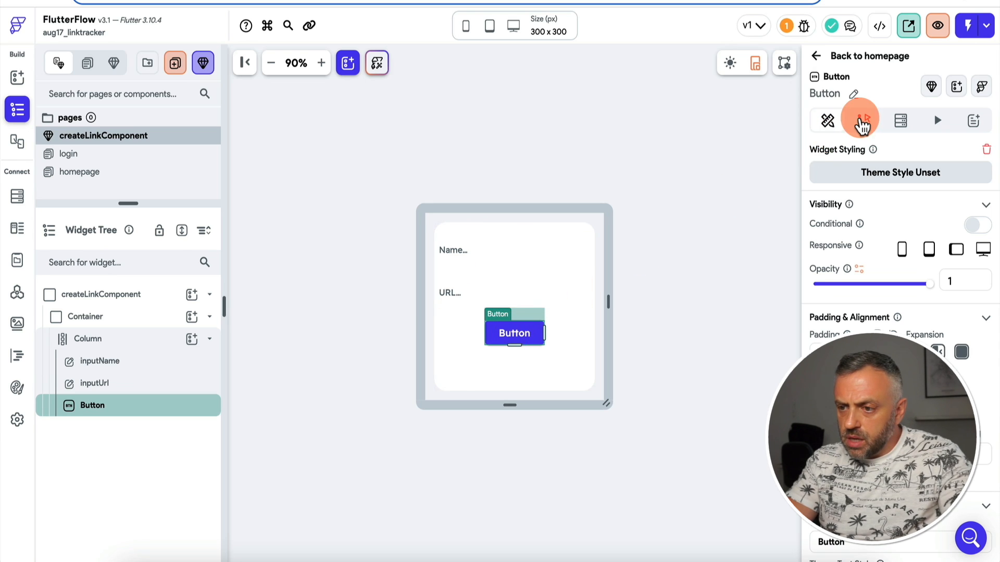
pyautogui.click(952, 197)
pyautogui.click(369, 415)
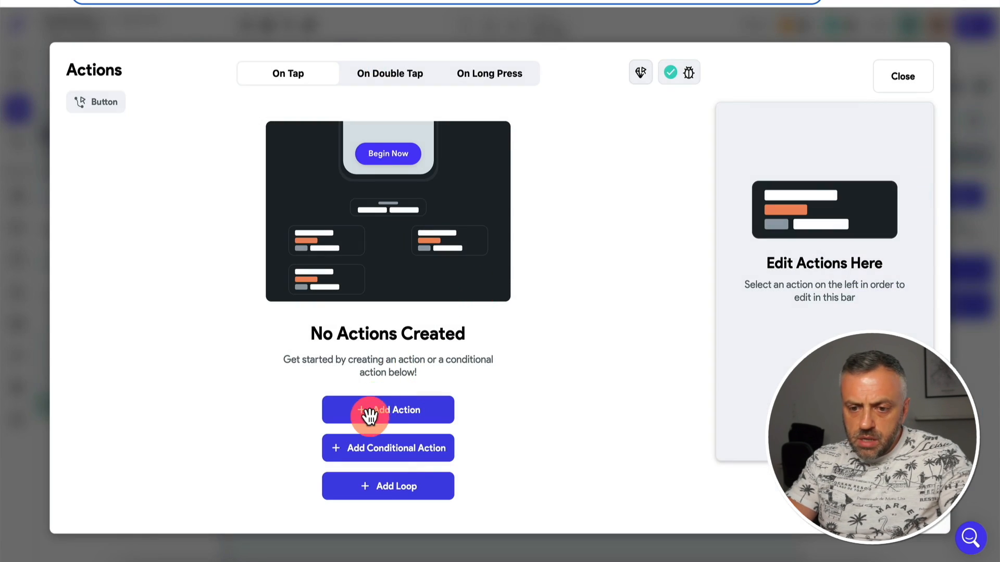
pyautogui.click(833, 218)
pyautogui.write('c')
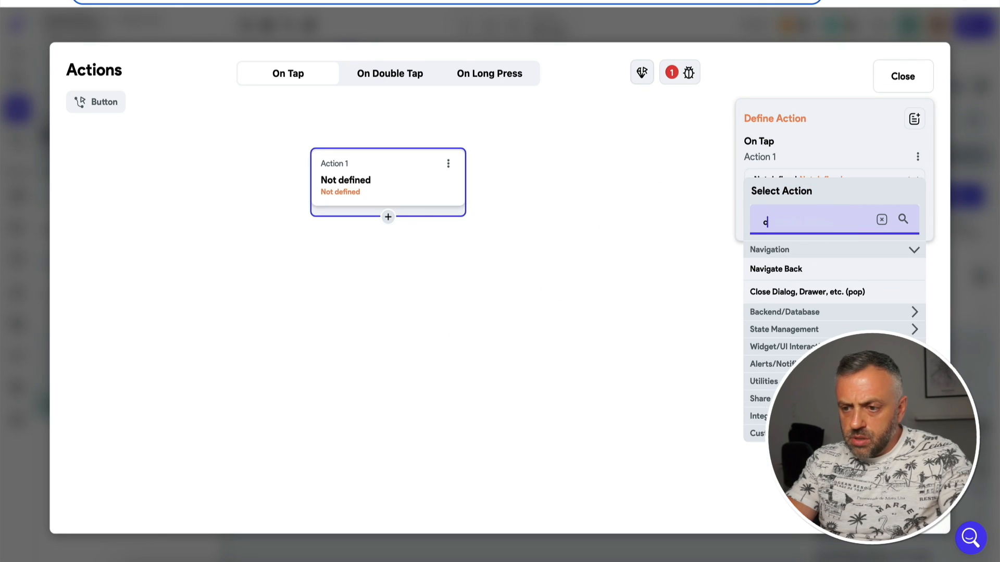
pyautogui.write('rea')
pyautogui.click(807, 293)
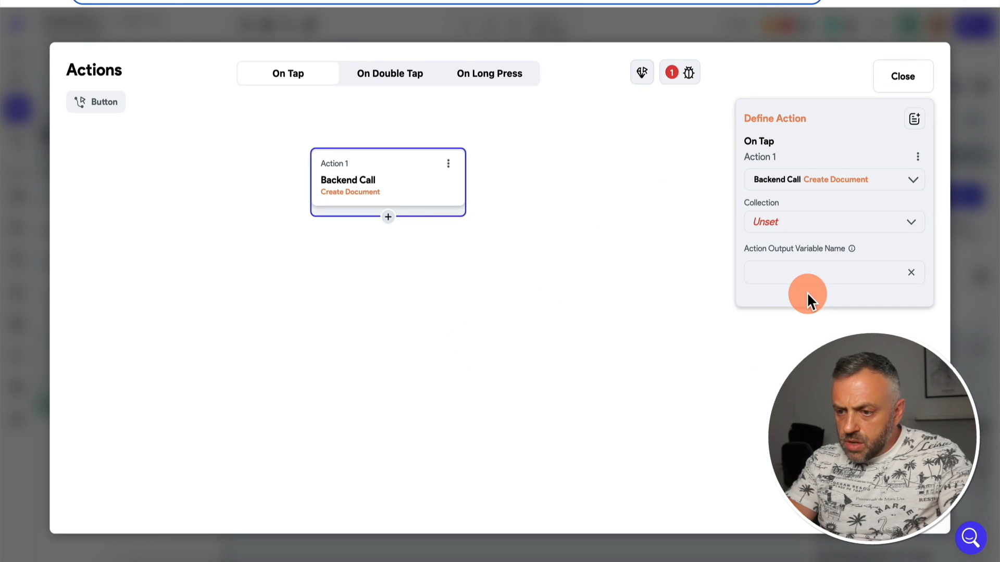
# - Choose the links collection for the new document and set its name field from the inputName widget state
pyautogui.click(807, 222)
pyautogui.click(809, 224)
pyautogui.click(792, 268)
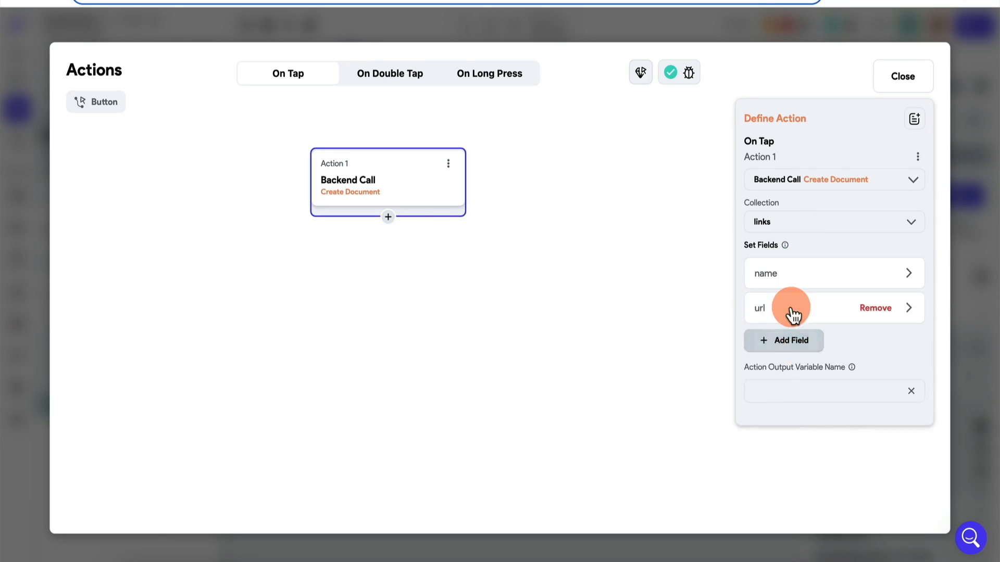
pyautogui.click(811, 286)
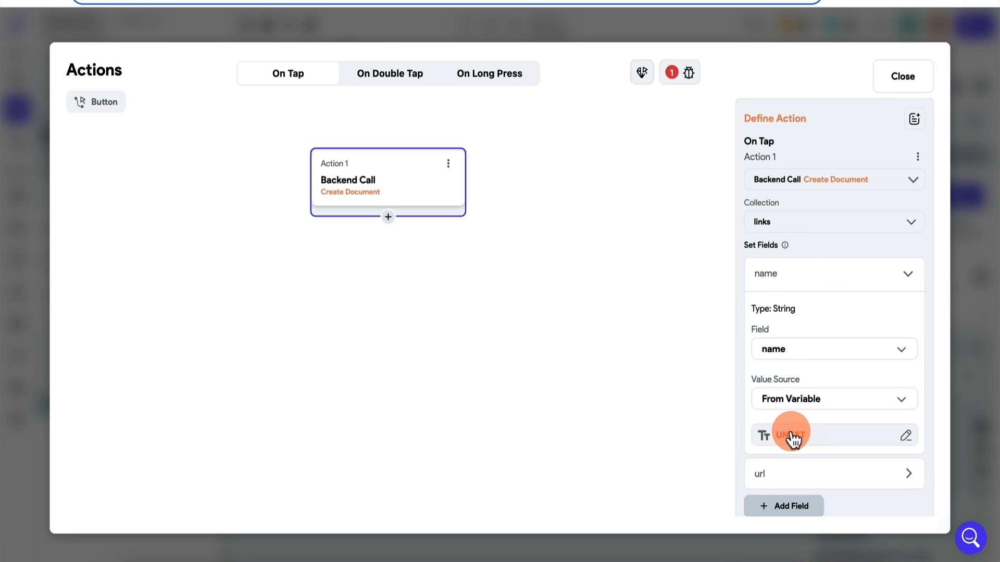
pyautogui.click(793, 435)
pyautogui.click(604, 423)
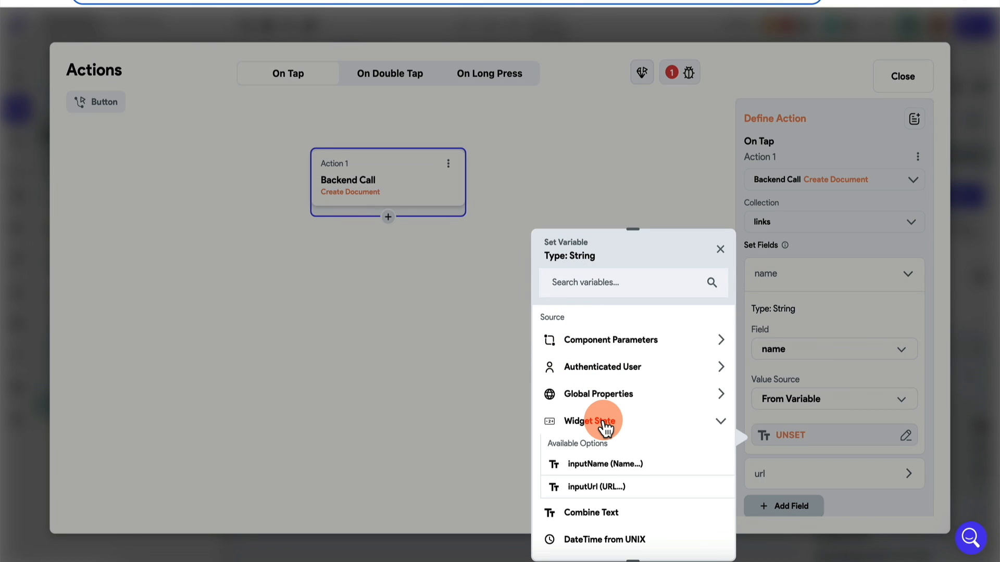
pyautogui.click(603, 463)
# - Set the document's url field from a variable, using the inputUrl widget state
pyautogui.scroll(-2, 832, 360)
pyautogui.click(820, 398)
pyautogui.scroll(-3, 818, 394)
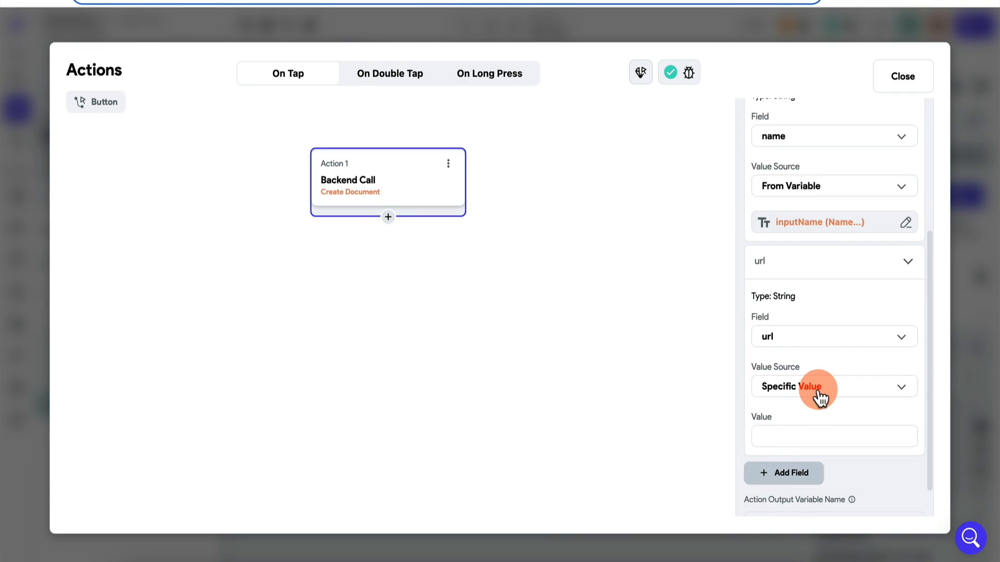
pyautogui.click(817, 391)
pyautogui.click(803, 421)
pyautogui.click(760, 423)
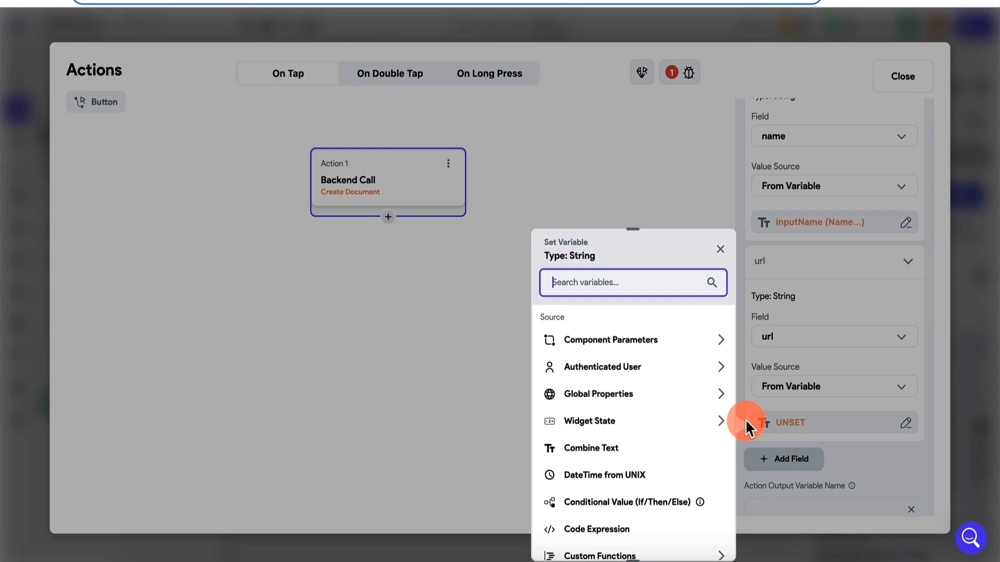
pyautogui.click(605, 425)
pyautogui.click(603, 487)
pyautogui.scroll(-1, 837, 383)
# - Add a second action after the backend call that dismisses the bottom sheet
pyautogui.click(388, 217)
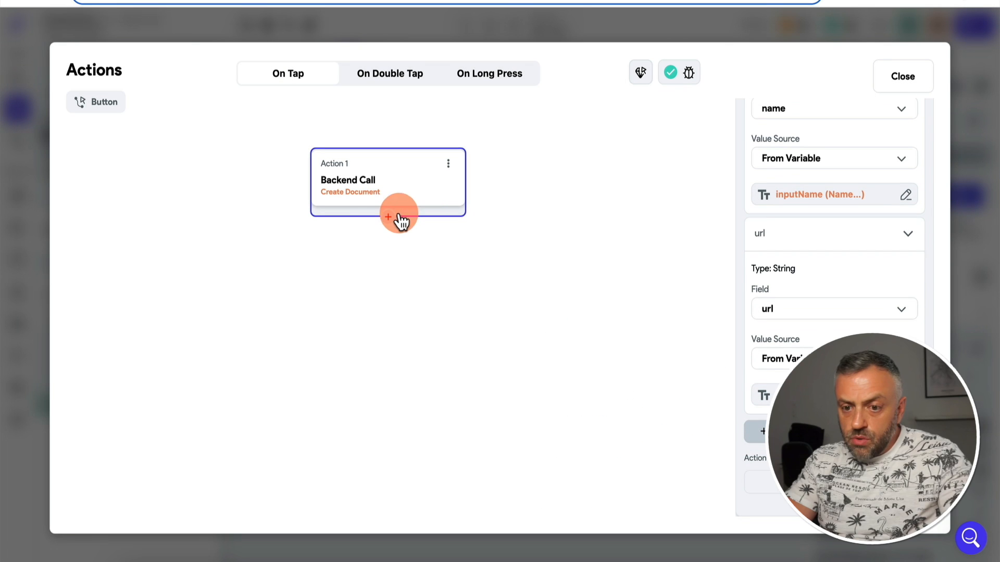
pyautogui.click(391, 247)
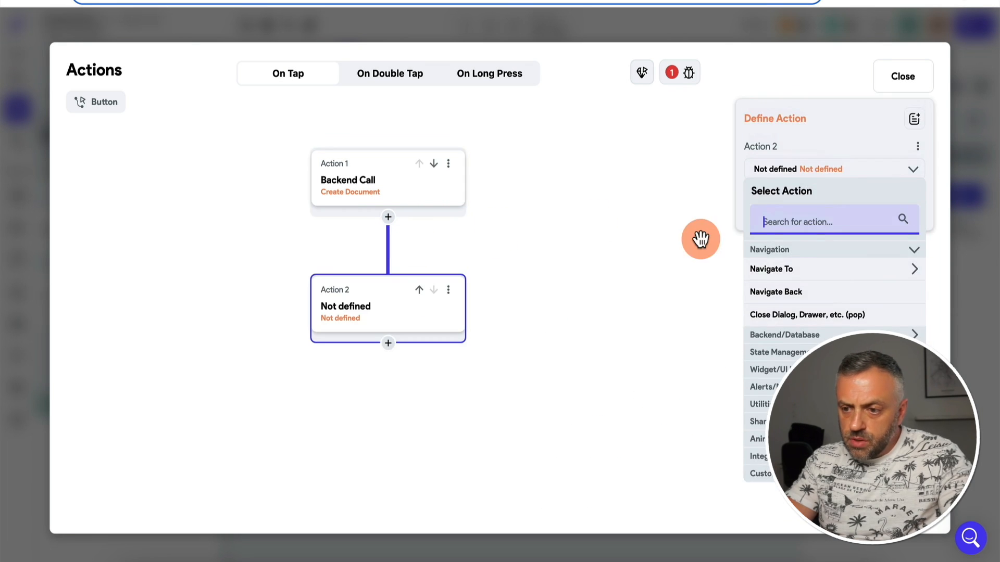
pyautogui.click(803, 225)
pyautogui.write('dis')
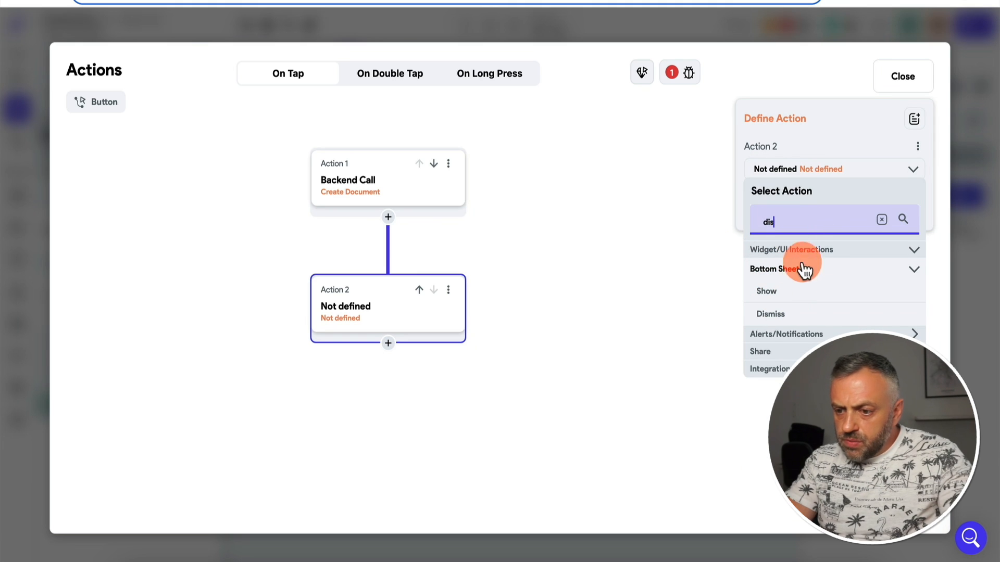
pyautogui.click(764, 211)
pyautogui.press('BackSpace')
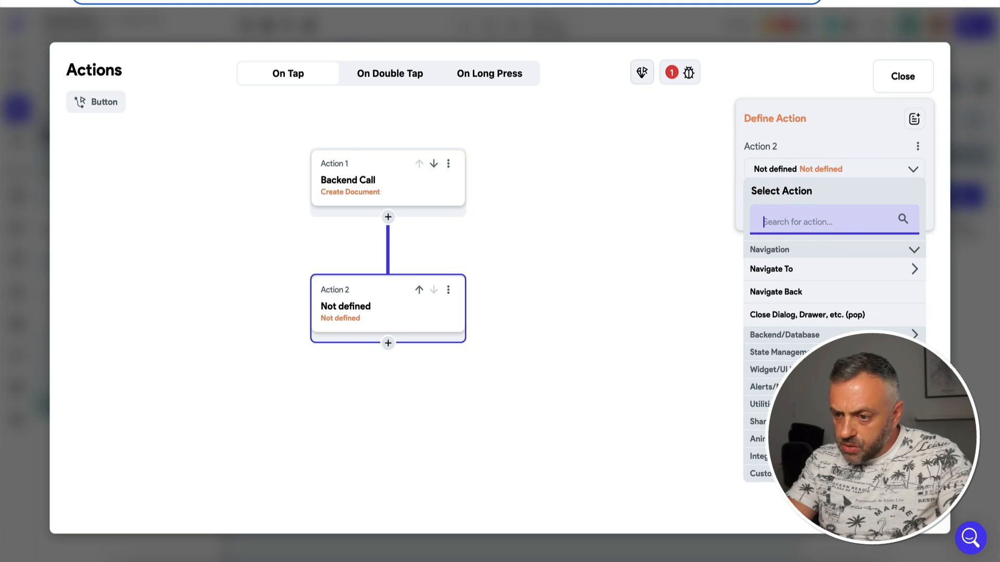
pyautogui.click(803, 220)
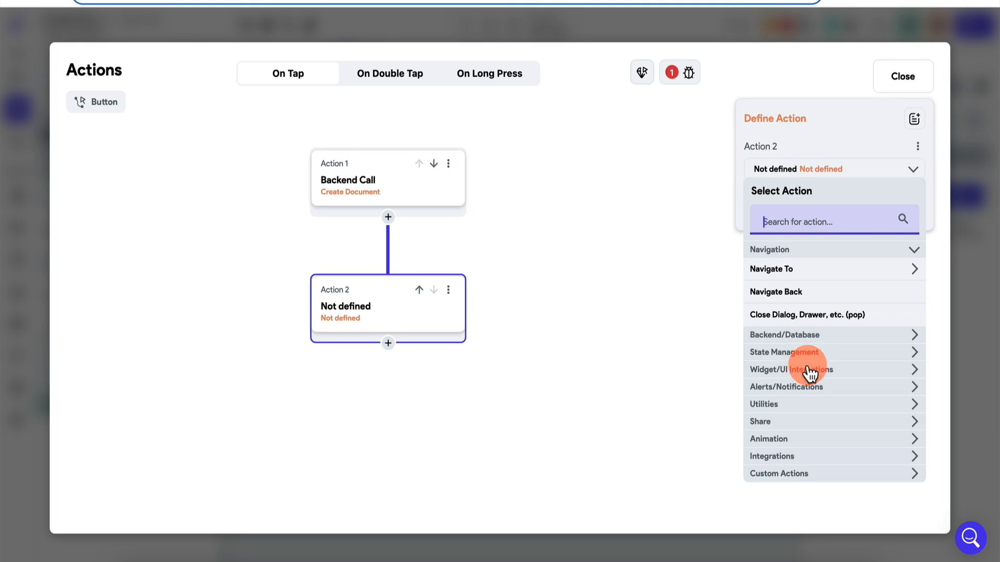
pyautogui.click(809, 370)
pyautogui.scroll(-3, 813, 371)
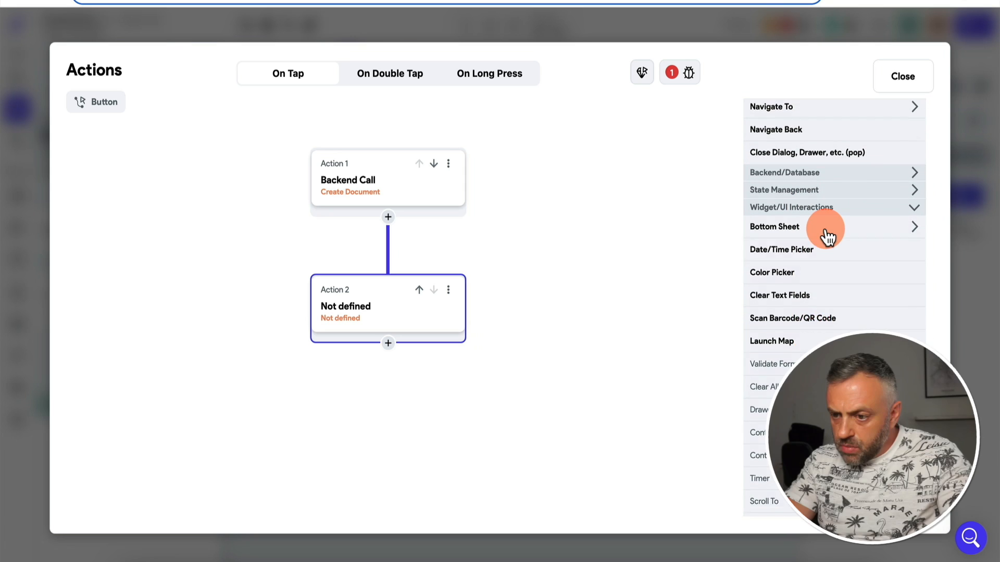
pyautogui.click(827, 227)
pyautogui.click(771, 270)
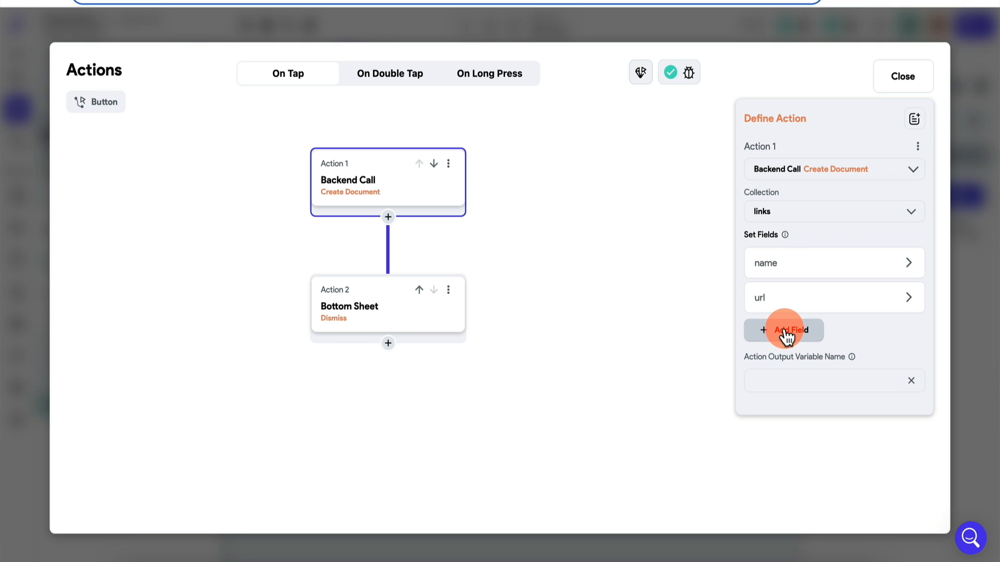
# - Add the userRef field to the Create Document action with the authenticated user's User Reference, and label the button CREATE LINK
pyautogui.click(786, 333)
pyautogui.click(794, 338)
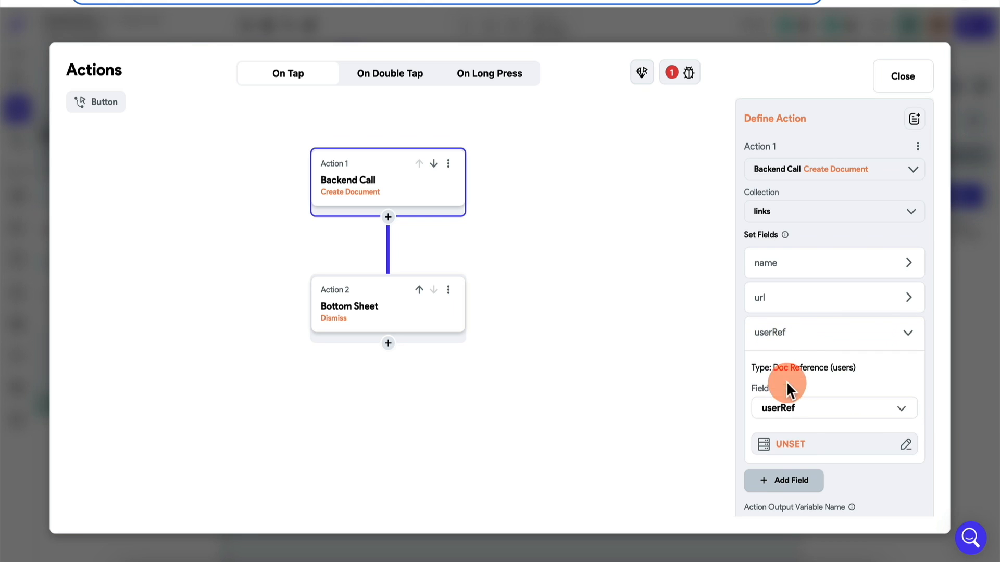
pyautogui.click(809, 449)
pyautogui.click(622, 368)
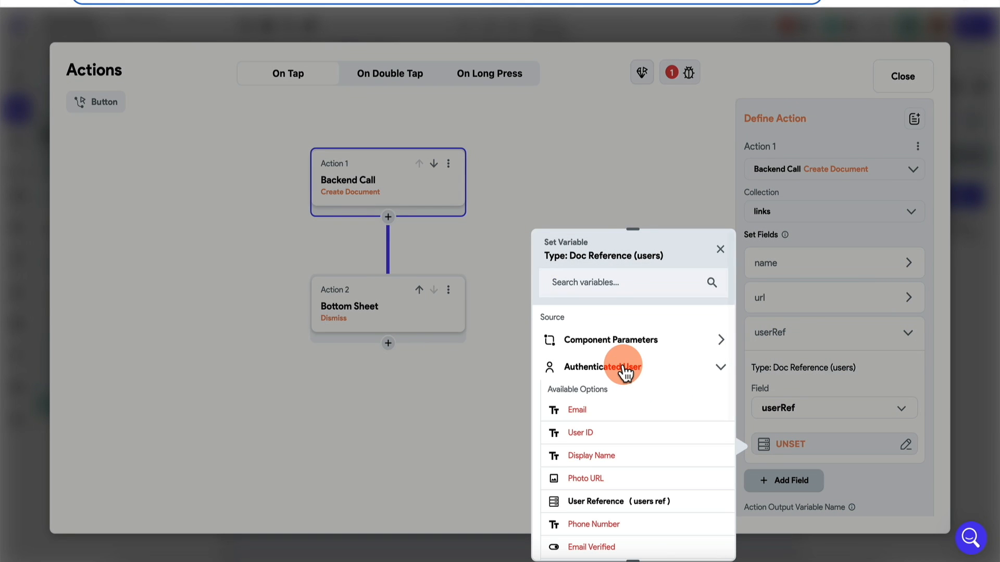
pyautogui.click(605, 501)
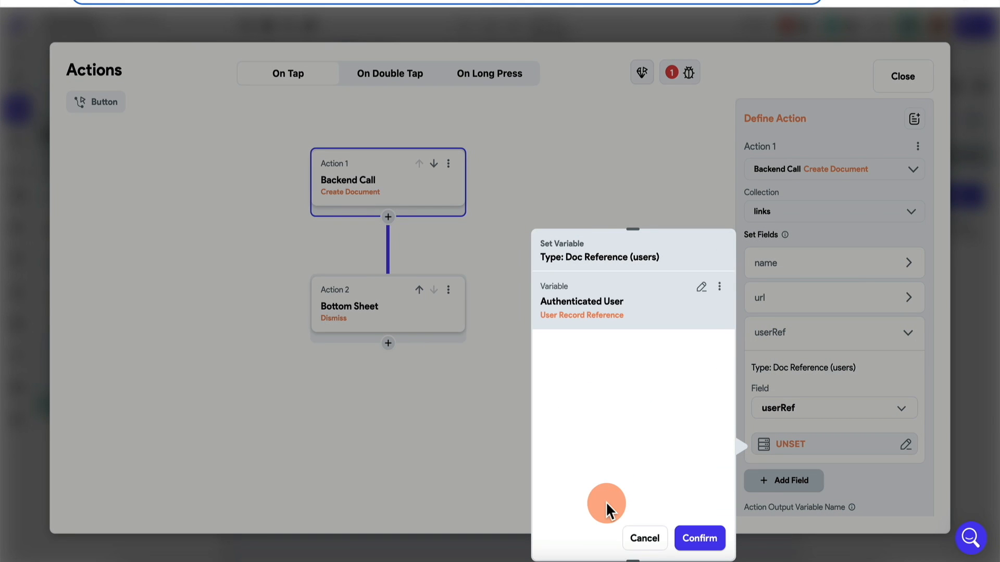
pyautogui.click(698, 539)
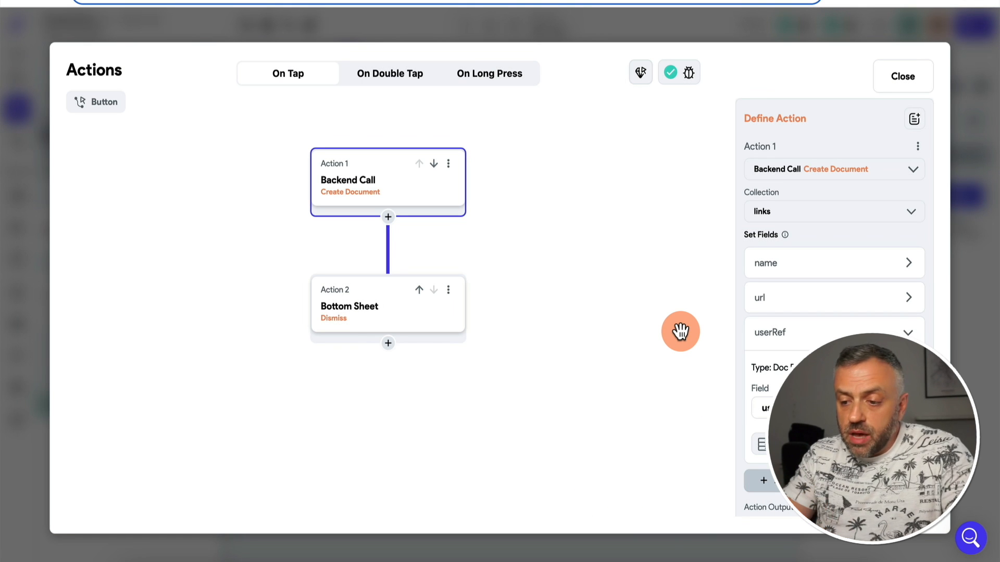
pyautogui.click(974, 269)
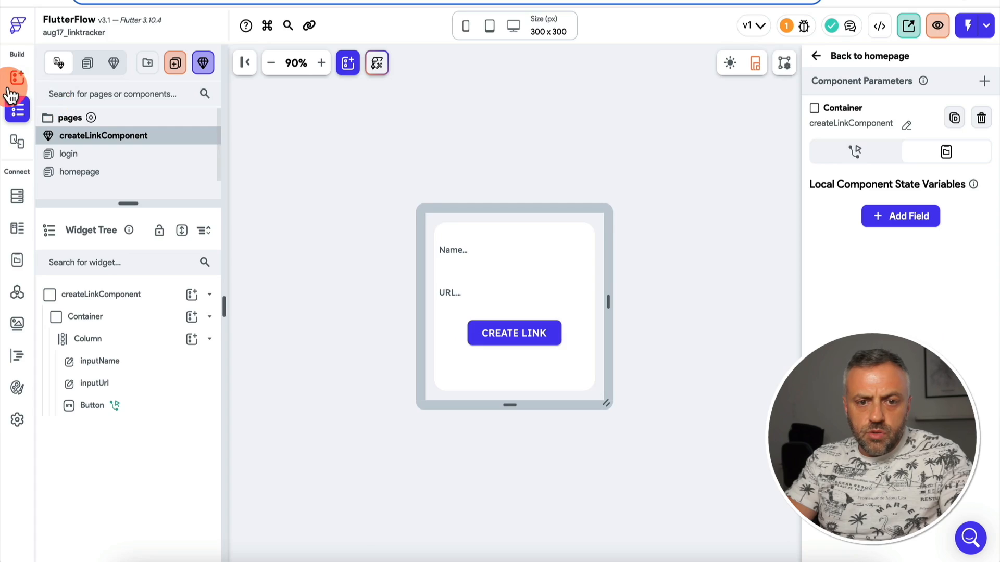
# - Return to the homepage and give the ADD LINK button an on-tap action showing createLinkComponent in a bottom sheet
pyautogui.click(17, 77)
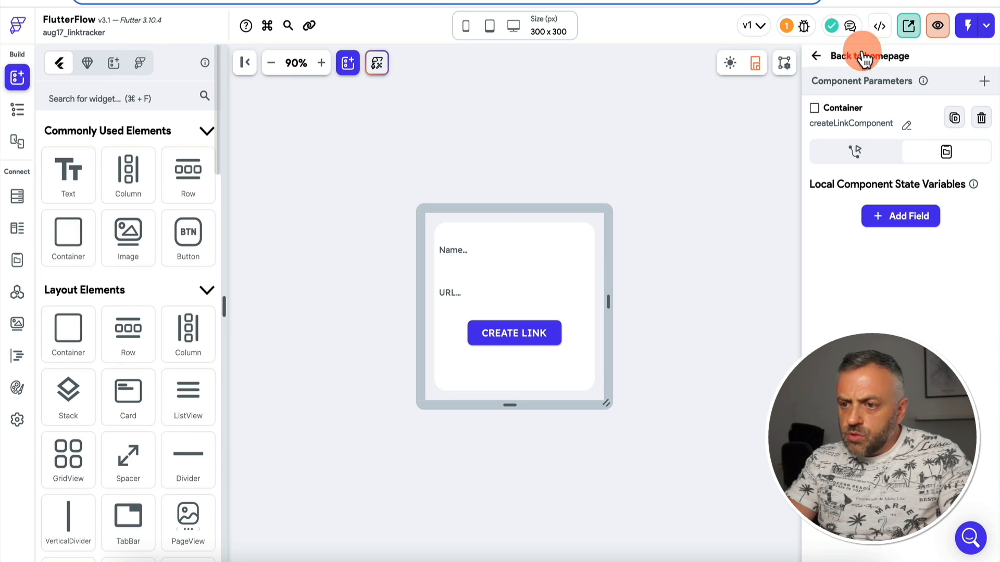
pyautogui.click(817, 57)
pyautogui.click(523, 150)
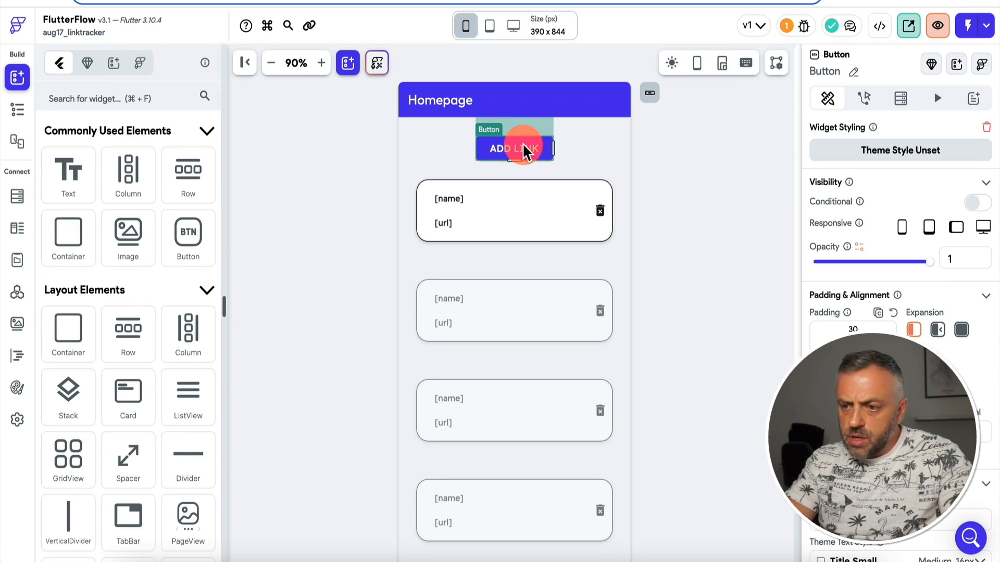
pyautogui.click(864, 99)
pyautogui.click(965, 177)
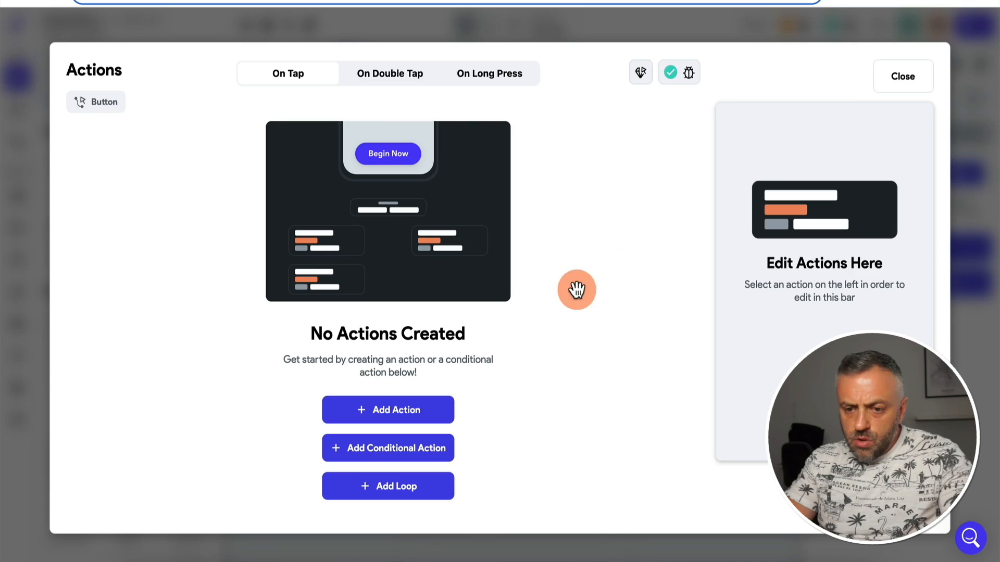
pyautogui.click(435, 408)
pyautogui.write('bot')
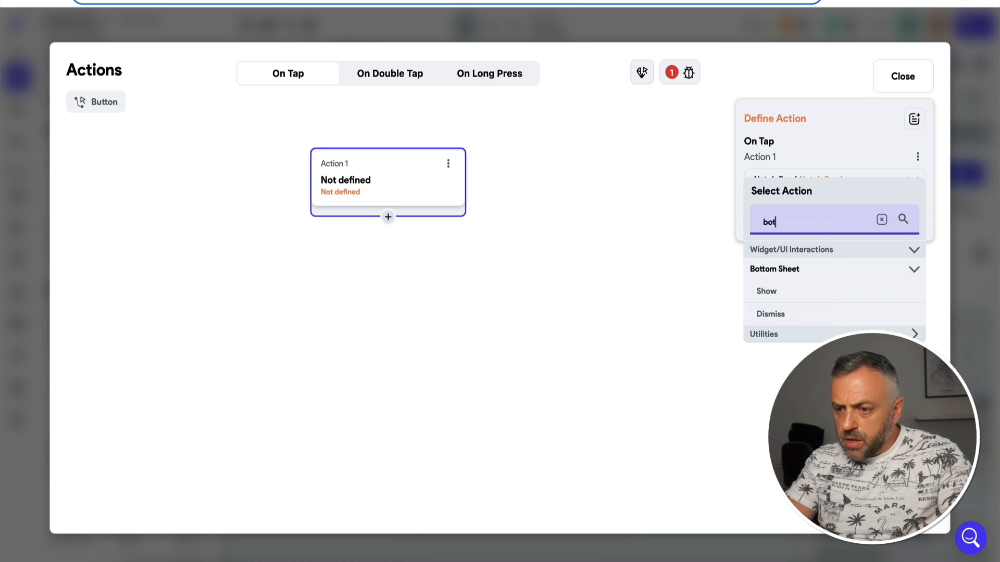
pyautogui.click(796, 290)
pyautogui.click(840, 223)
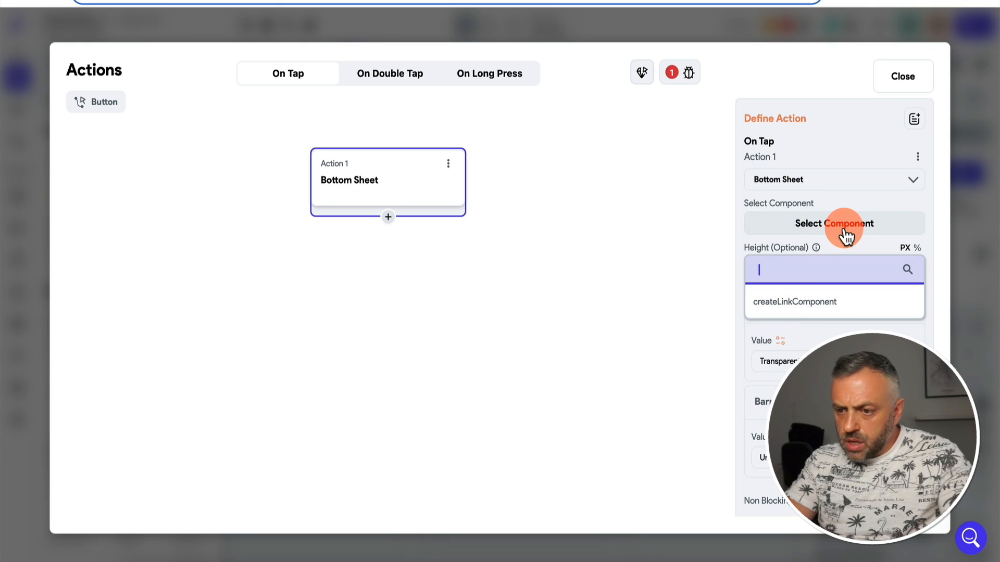
pyautogui.click(804, 307)
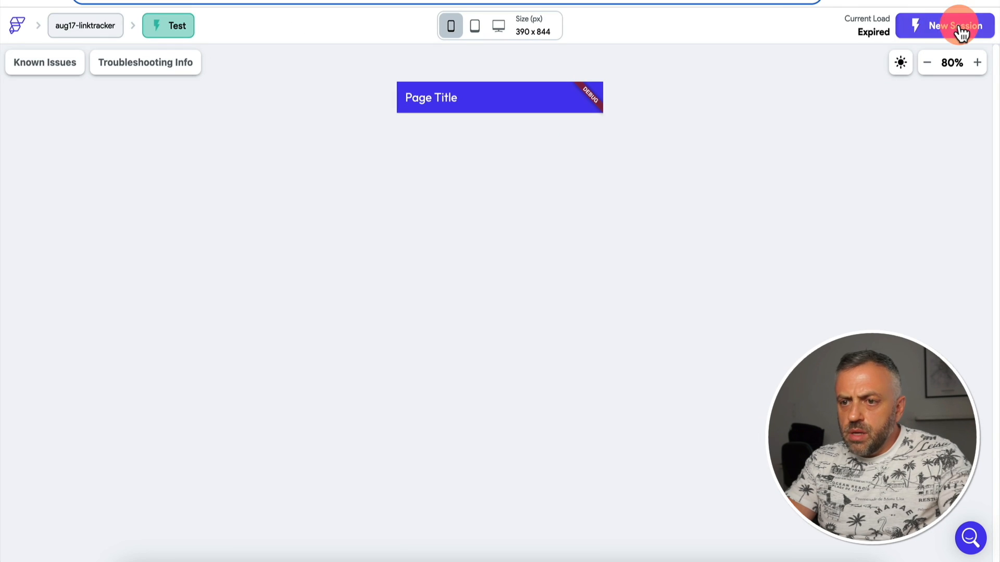
# - Start a new test session of the aug17-linktracker app
pyautogui.click(961, 31)
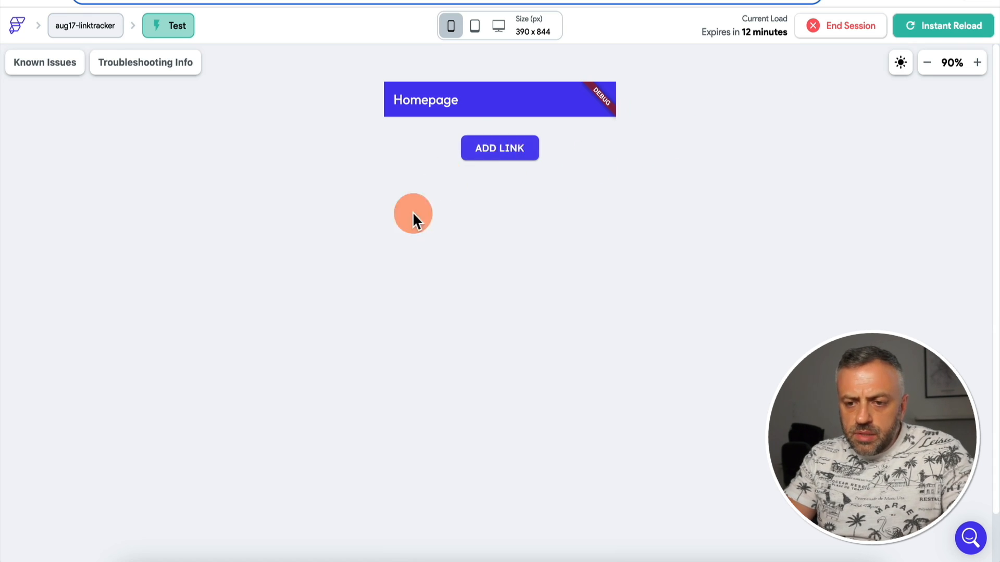
pyautogui.click(508, 148)
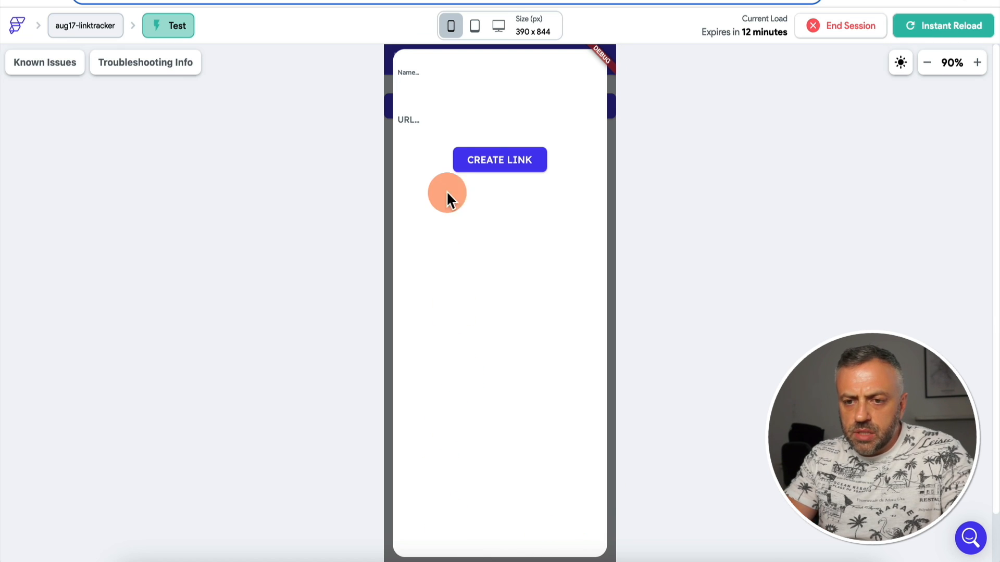
pyautogui.click(417, 120)
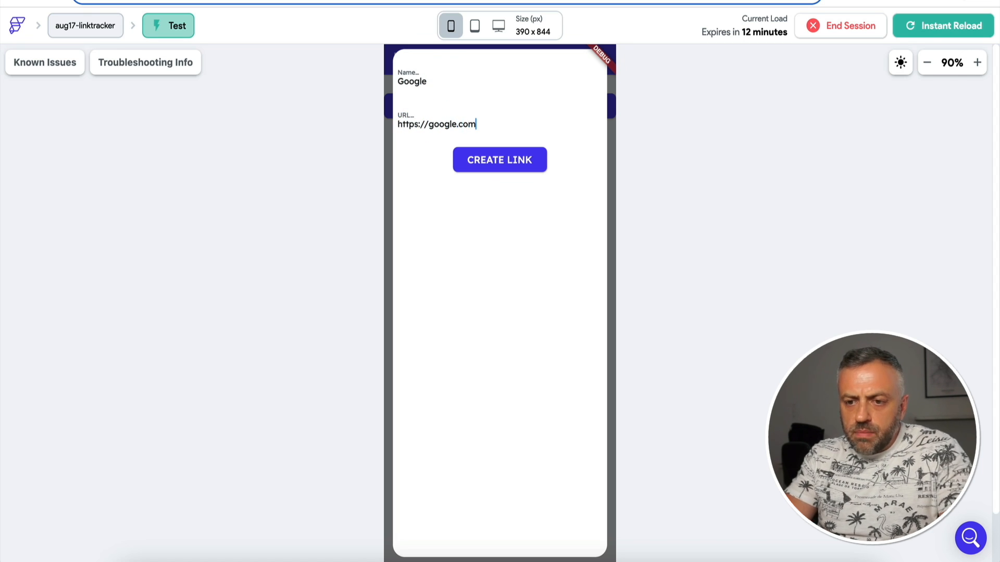
pyautogui.click(500, 164)
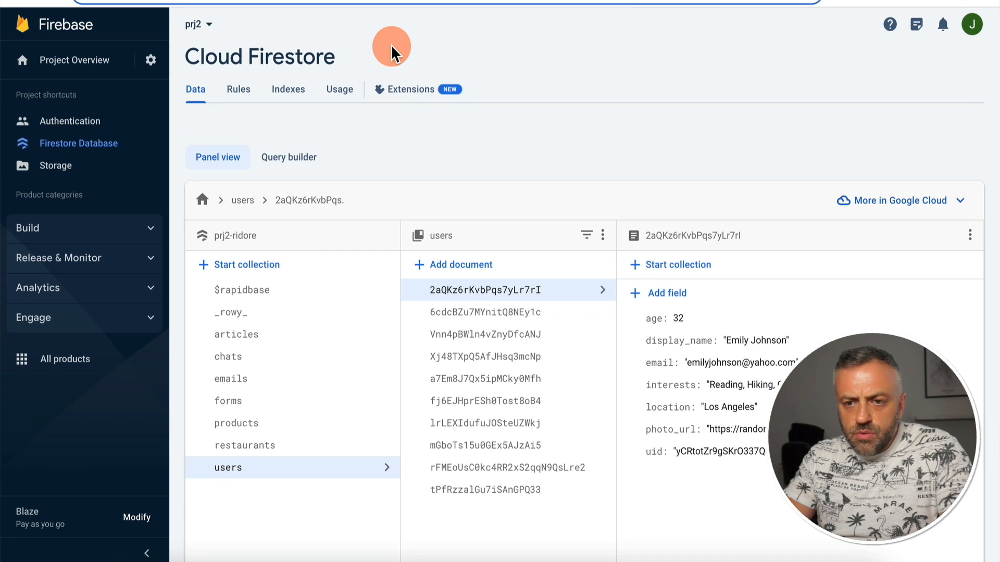
# - Switch to Firebase, refresh Firestore to inspect the new links document and its referenced user, and compare with the Linktree links page
pyautogui.press('super+r')
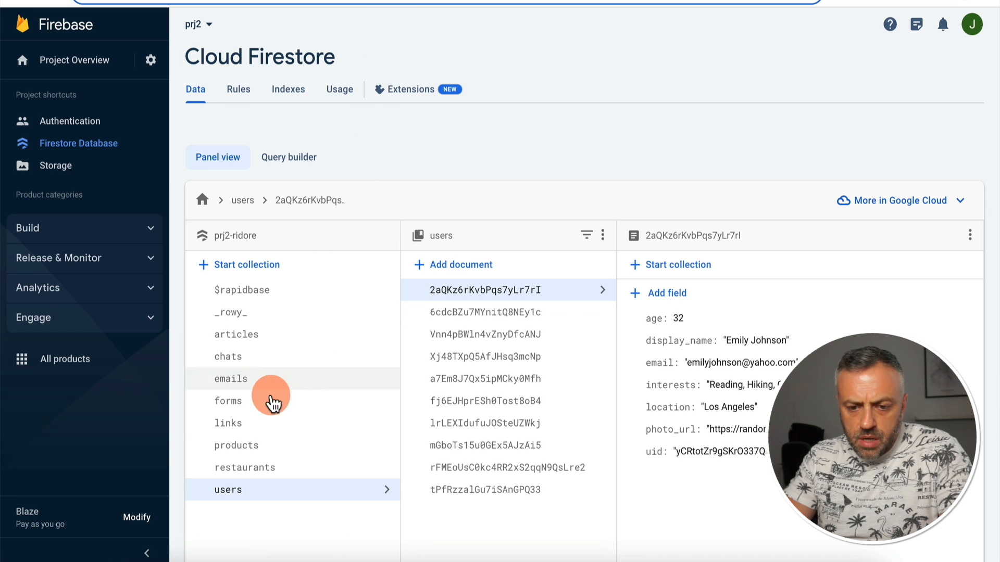
pyautogui.click(268, 431)
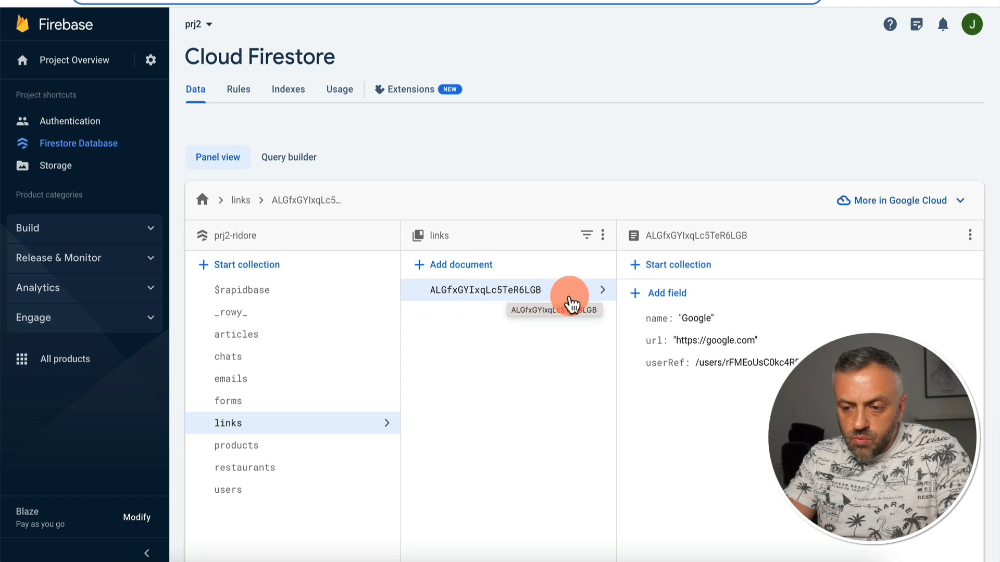
pyautogui.moveTo(719, 319)
pyautogui.moveTo(719, 364)
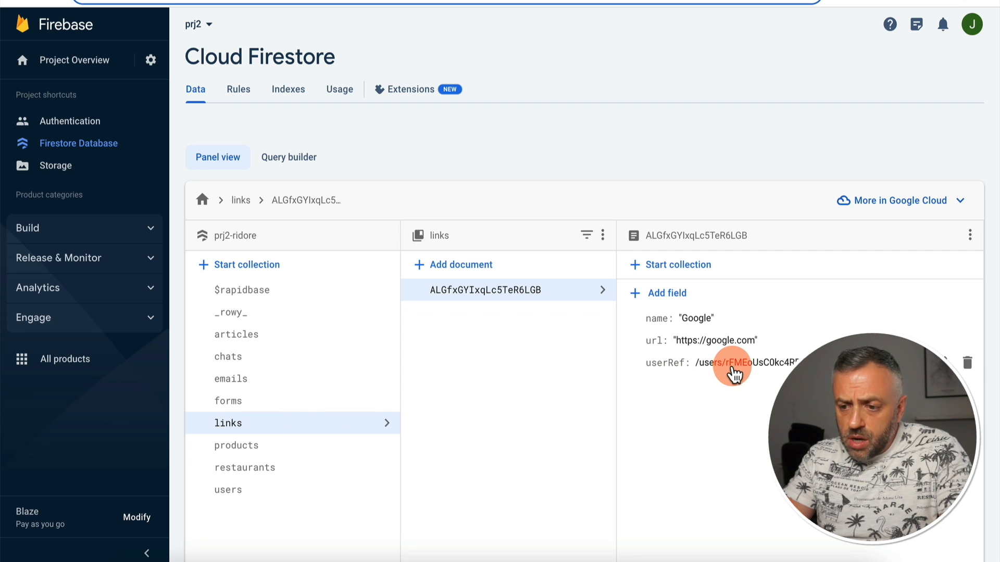
pyautogui.click(253, 490)
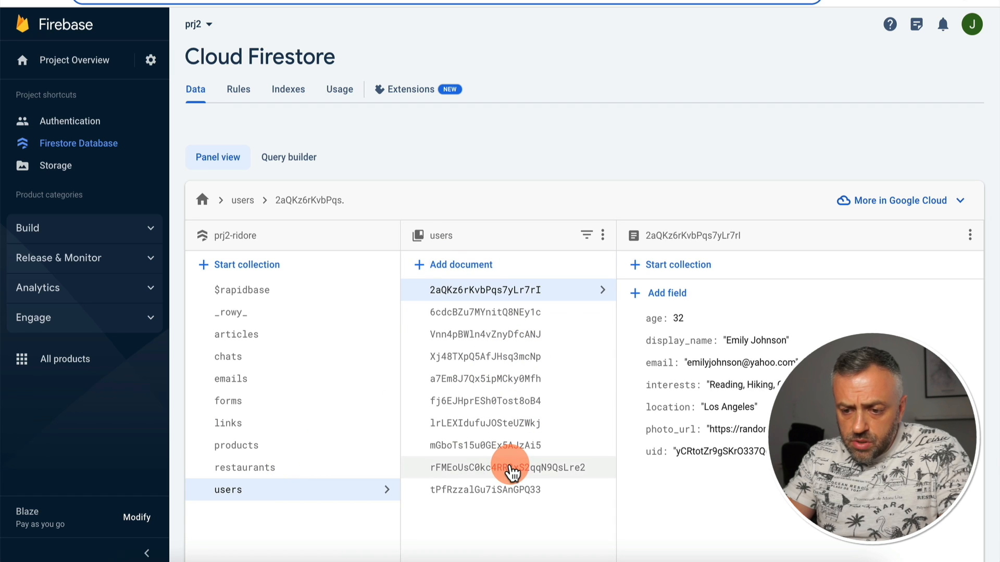
pyautogui.click(521, 468)
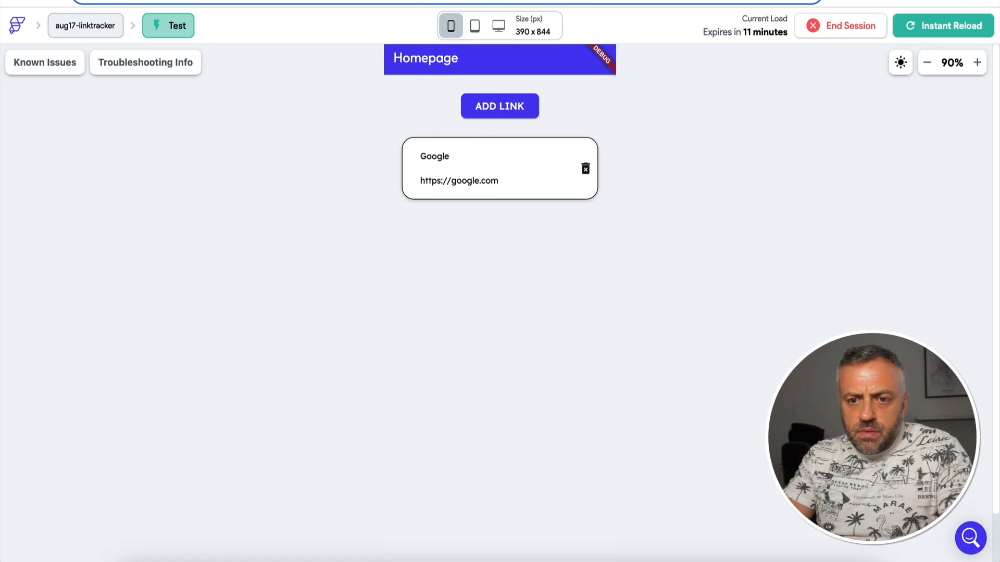
pyautogui.click(365, 1)
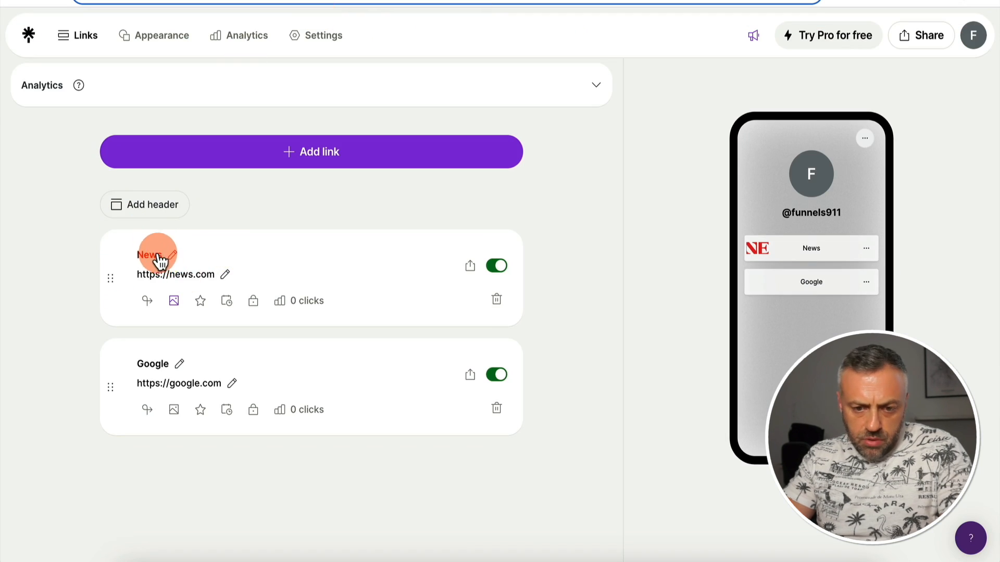
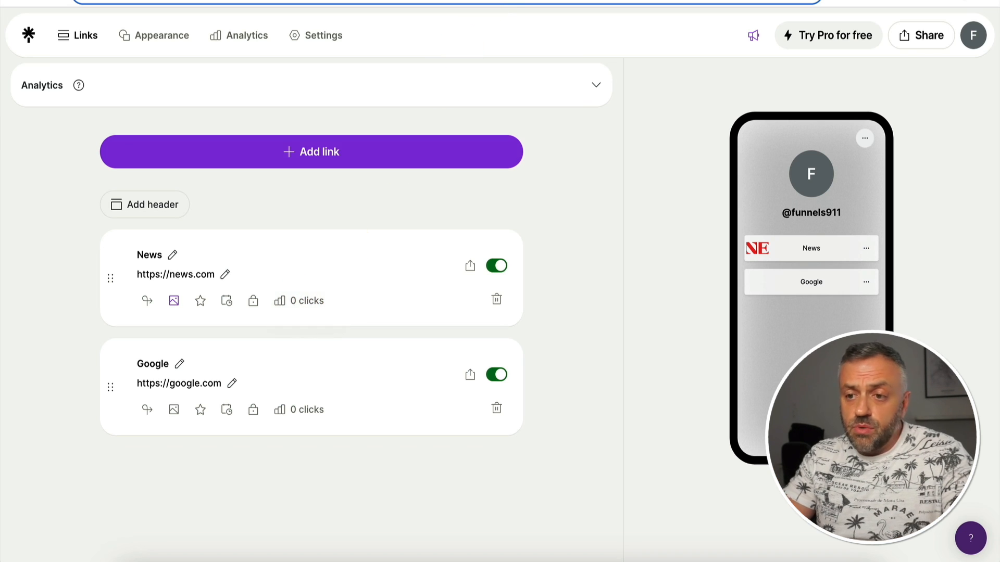
# - Switch to FlutterFlow and give the link card's trash icon an on-tap Delete Document action using the links document's Reference
pyautogui.click(479, 1)
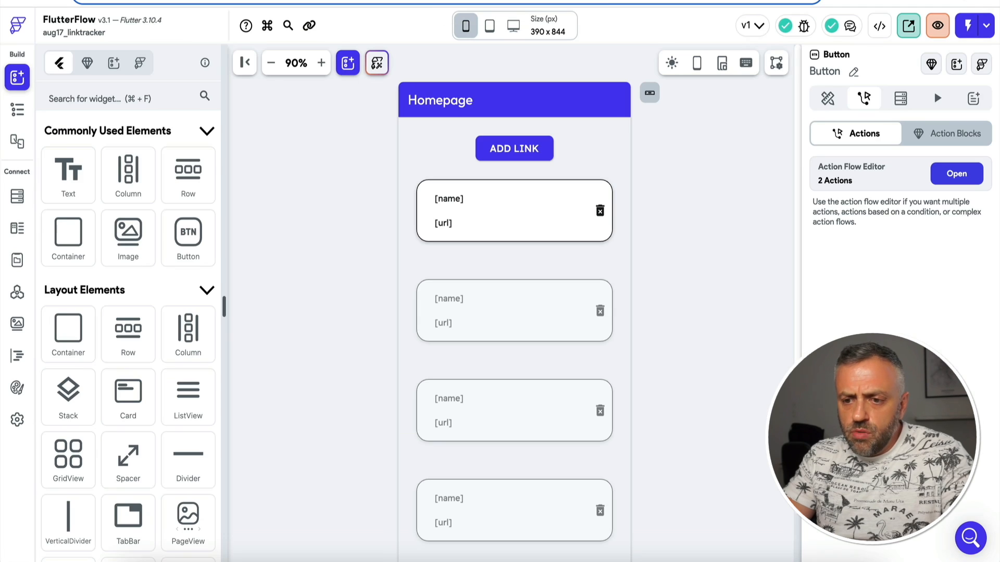
pyautogui.click(600, 221)
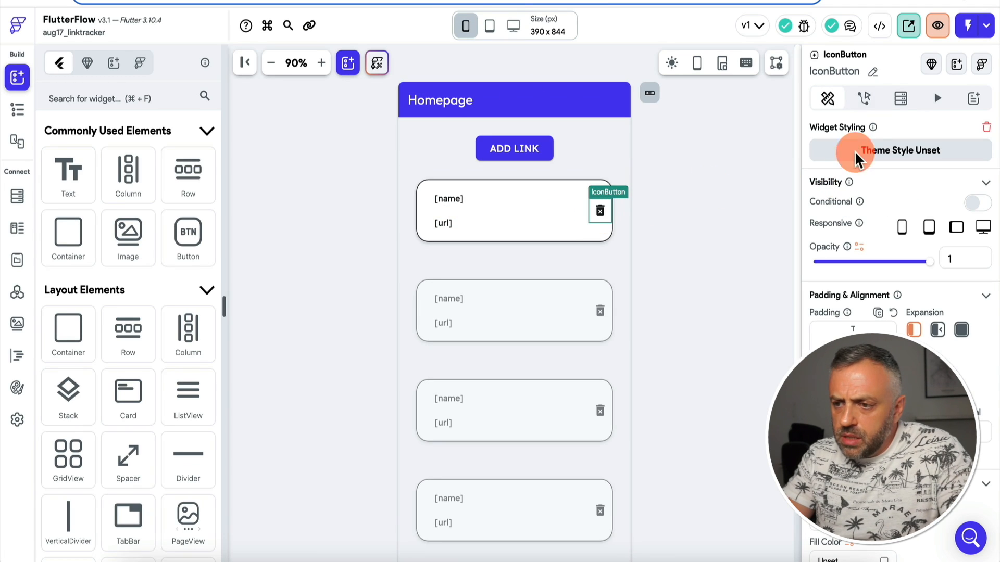
pyautogui.click(865, 99)
pyautogui.click(895, 249)
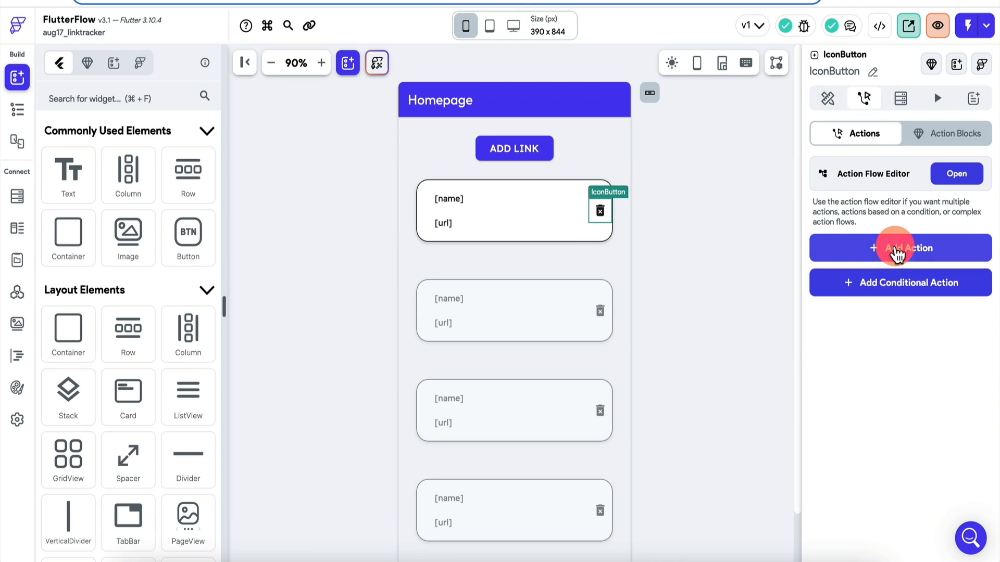
pyautogui.write('delet')
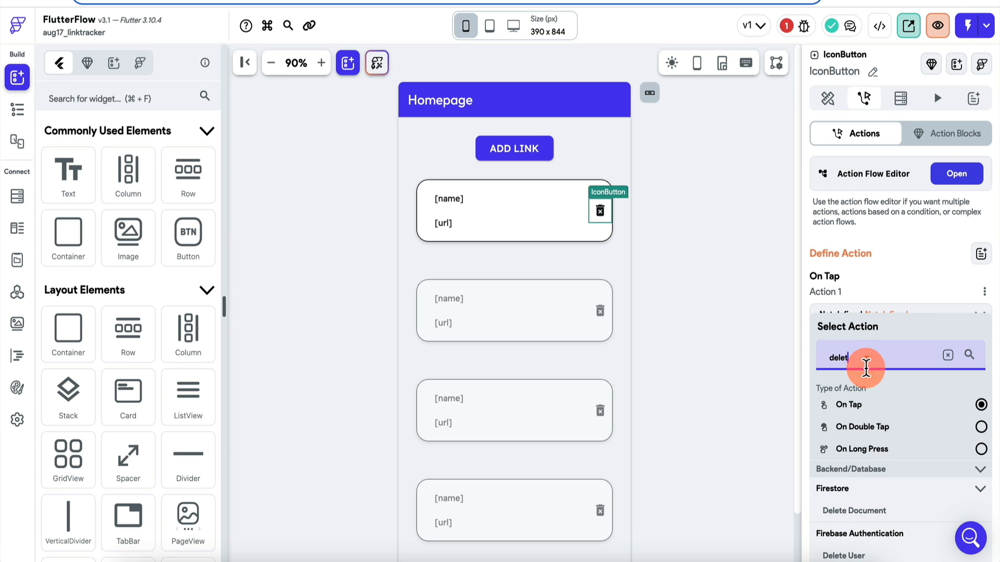
pyautogui.click(854, 511)
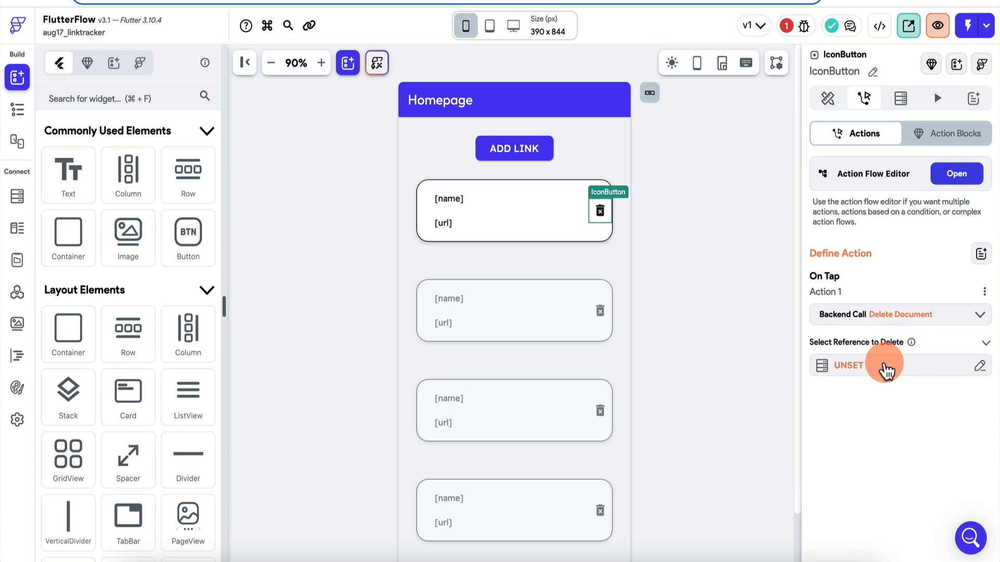
pyautogui.click(885, 371)
pyautogui.click(745, 370)
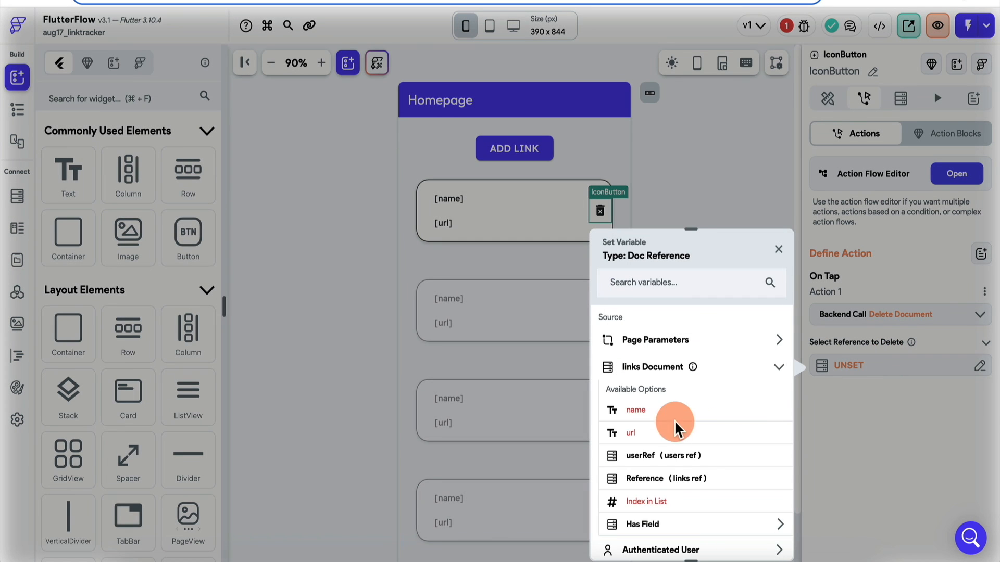
pyautogui.click(674, 480)
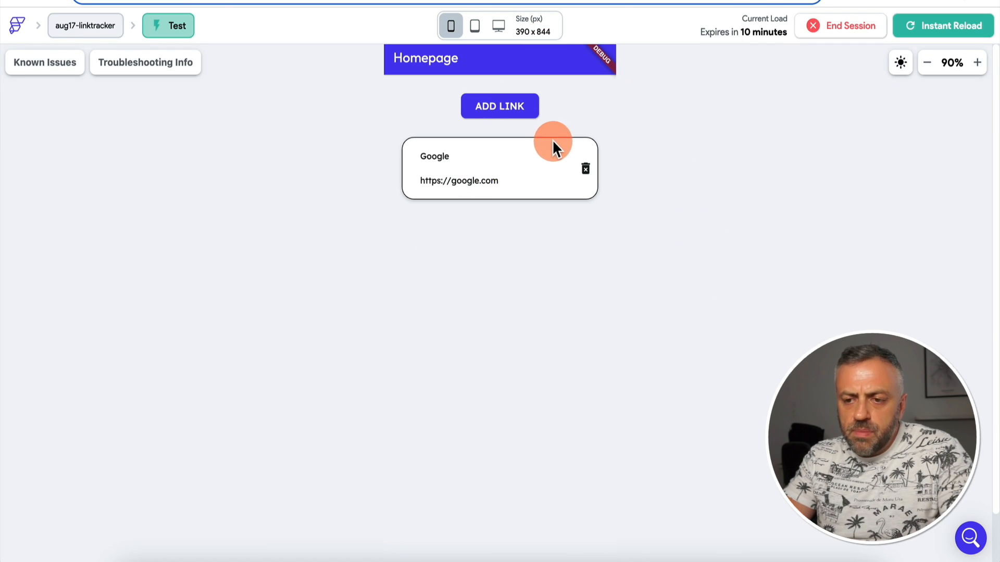
# - Reload the test session, delete the Google link with its trash icon, and check the links collection in Firestore
pyautogui.click(947, 29)
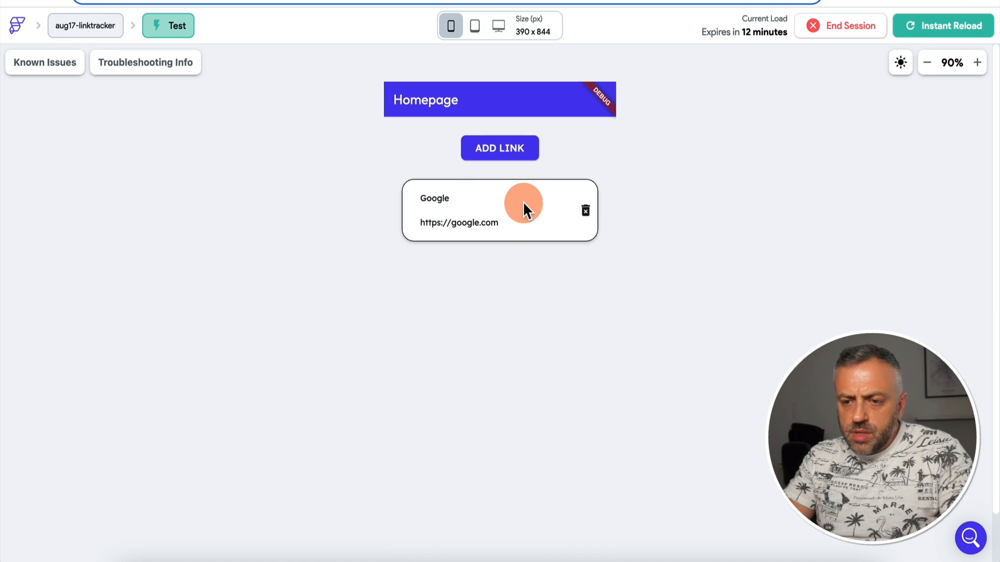
pyautogui.click(586, 210)
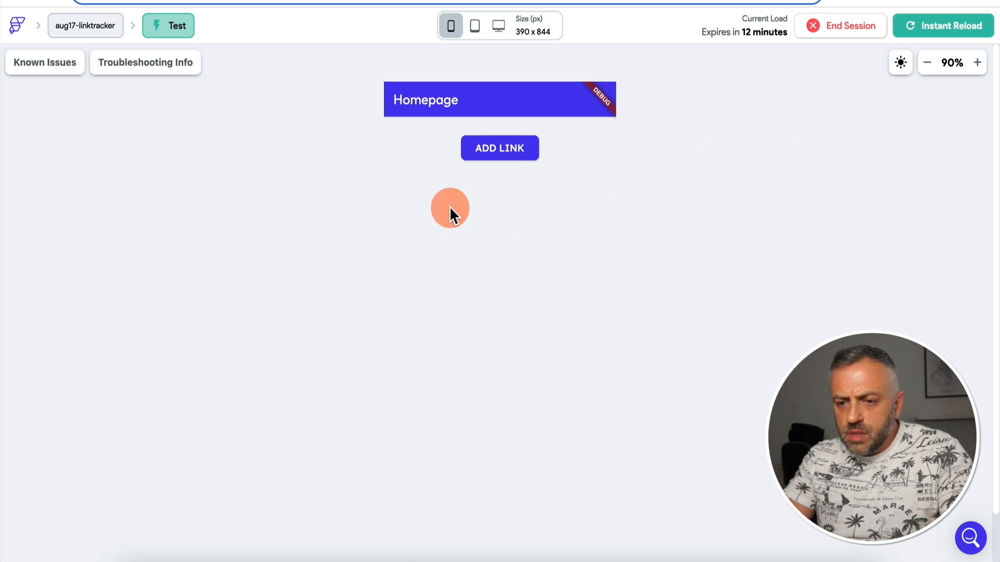
pyautogui.hotkey('ctrl', 'Tab')
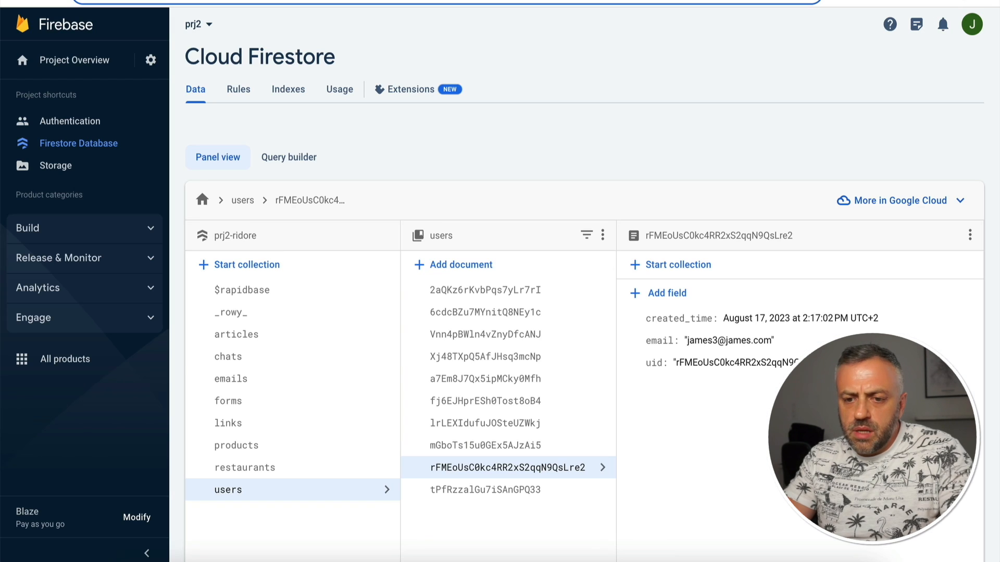
pyautogui.click(270, 421)
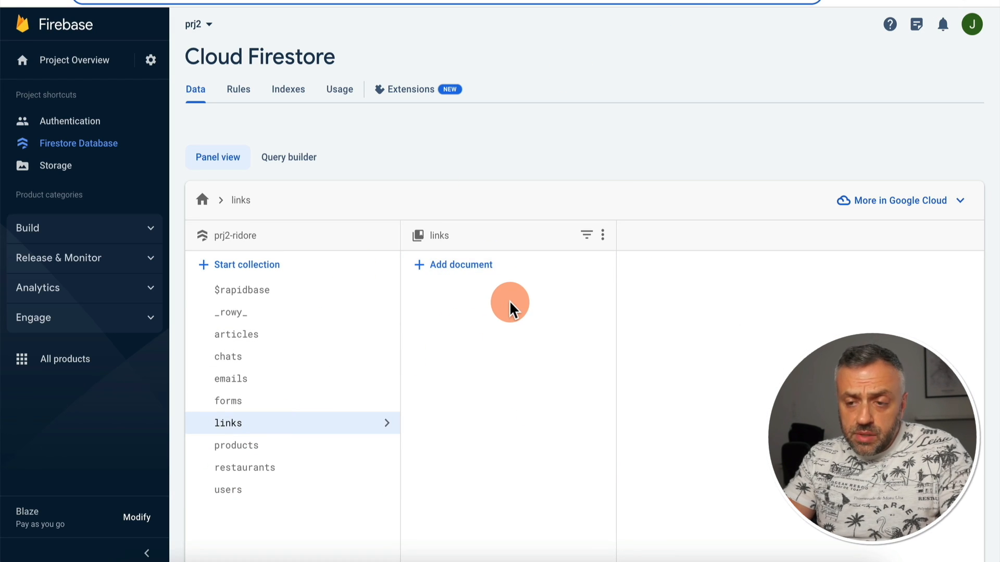
pyautogui.click(500, 1)
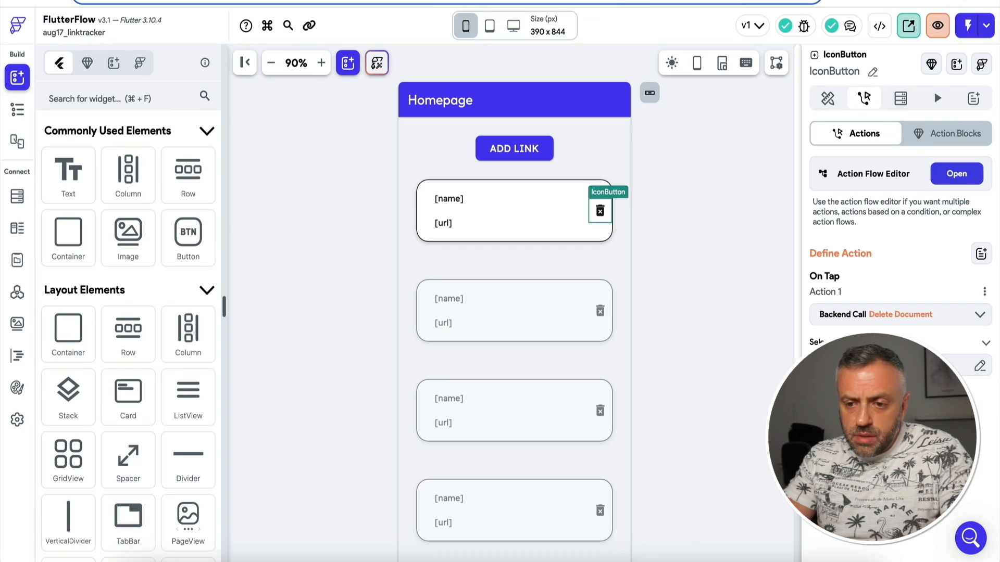
pyautogui.click(547, 1)
pyautogui.click(501, 149)
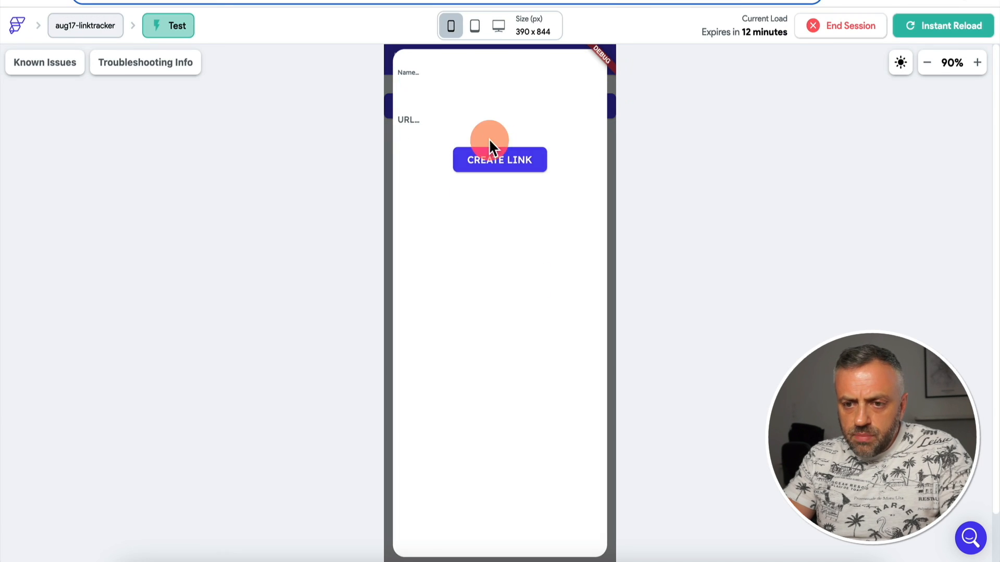
pyautogui.click(464, 91)
pyautogui.write('Google')
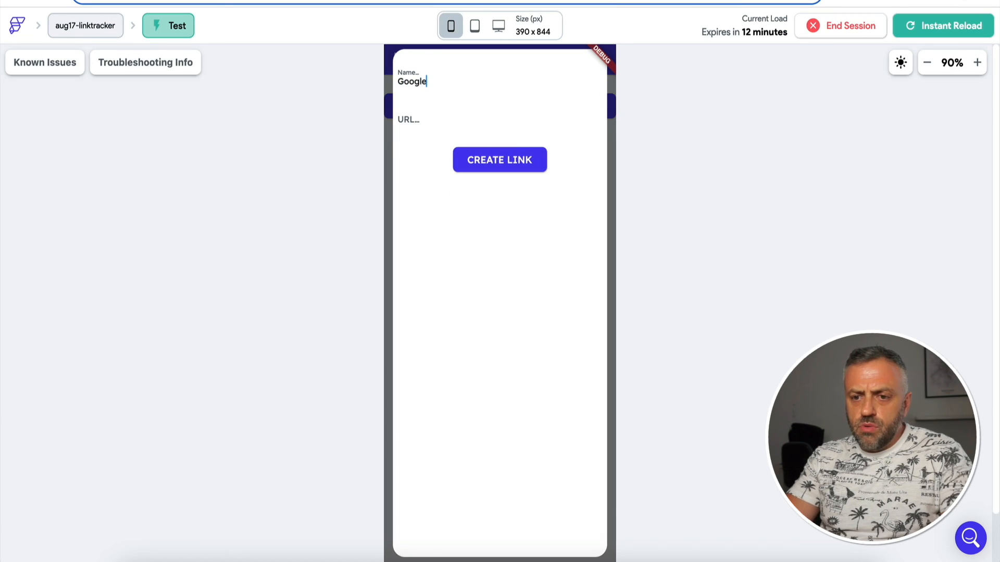
pyautogui.click(437, 123)
pyautogui.write('https://google.co')
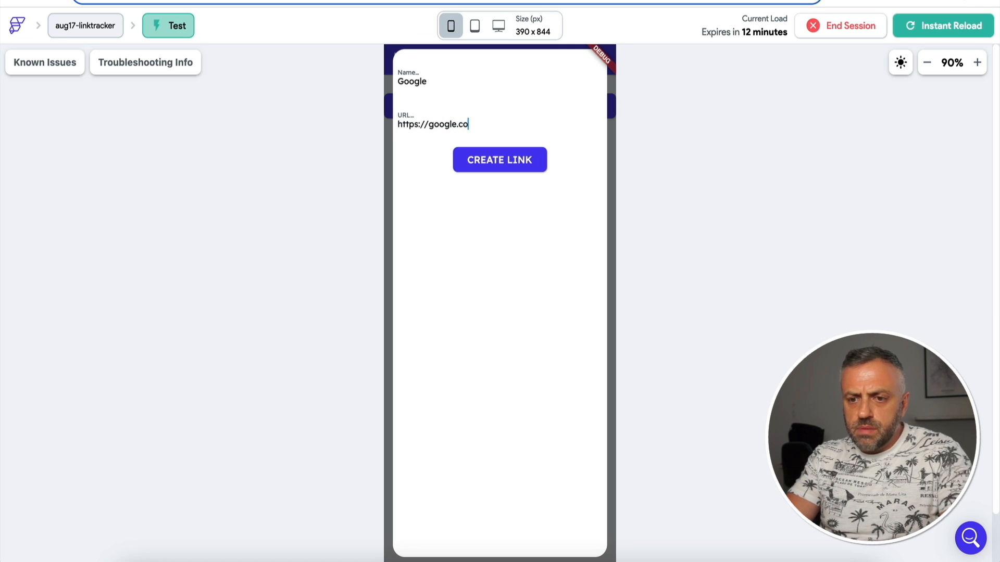
pyautogui.write('m')
pyautogui.click(498, 161)
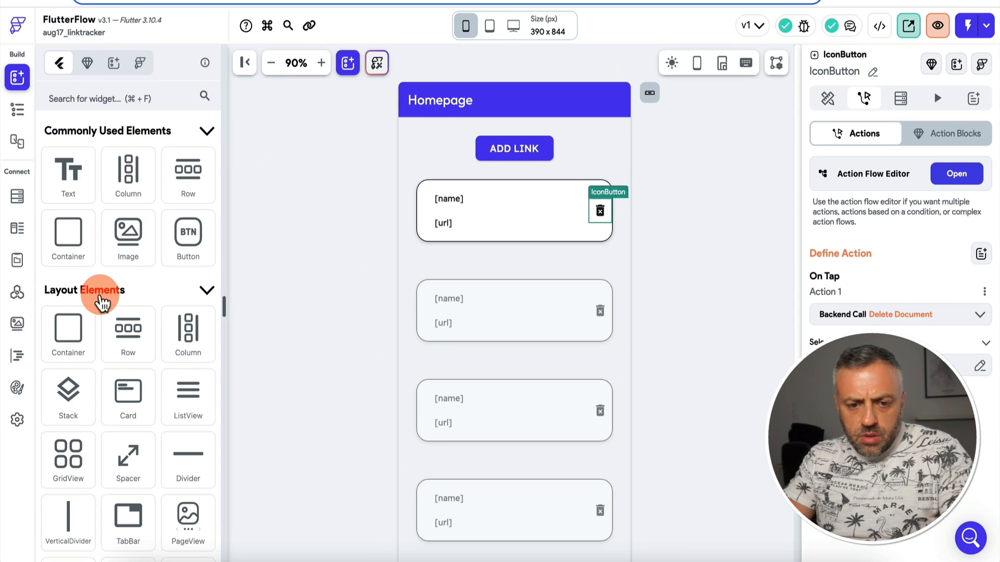
# - In createLinkComponent, set the Column's Main Axis Size to the minimum so it only takes the space it needs
pyautogui.click(18, 110)
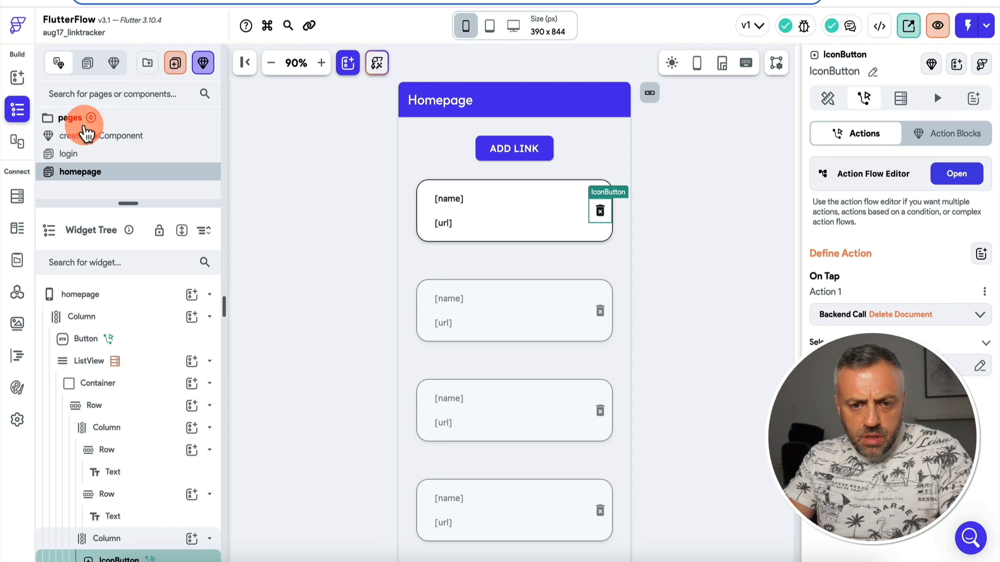
pyautogui.click(134, 137)
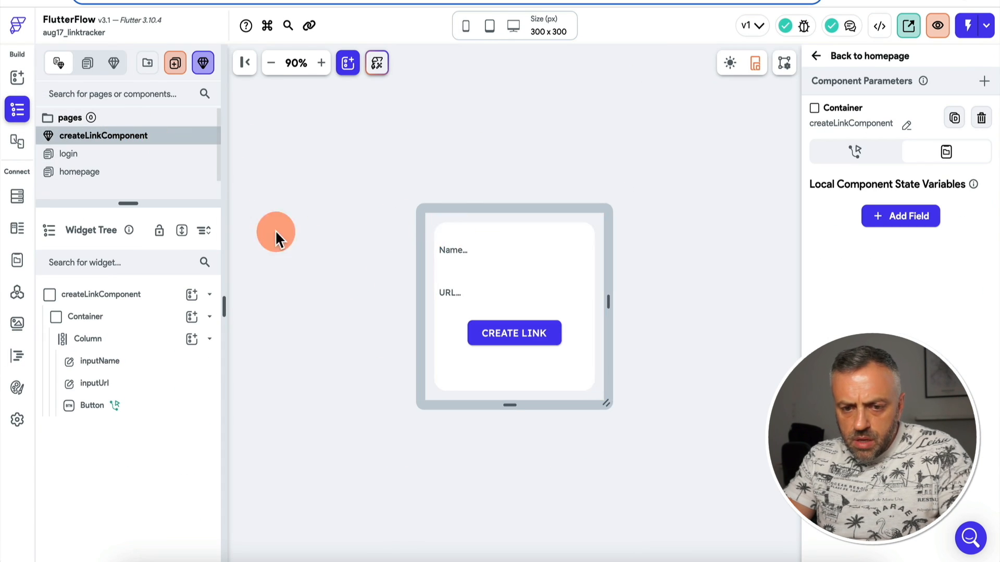
pyautogui.click(137, 317)
pyautogui.click(137, 339)
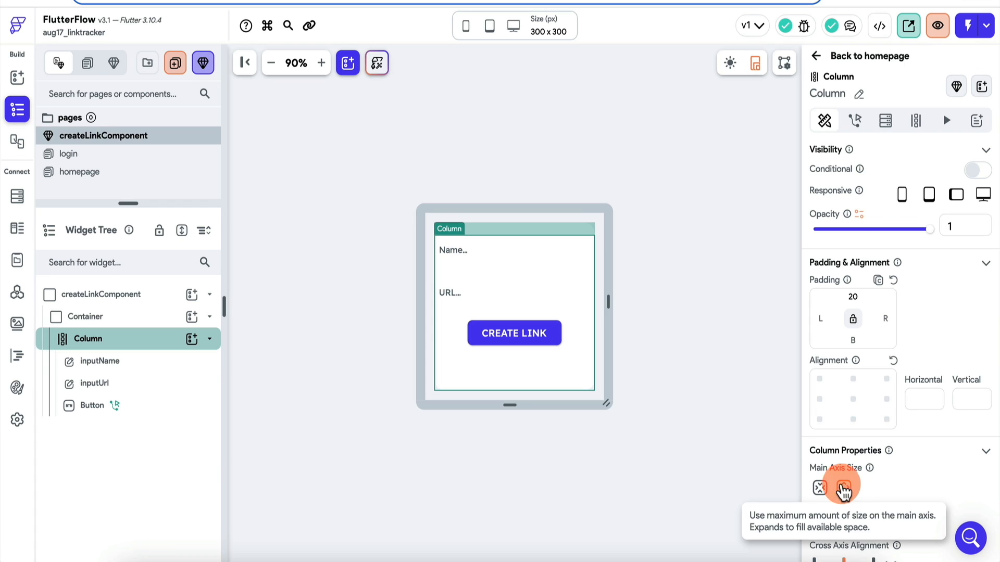
pyautogui.click(821, 489)
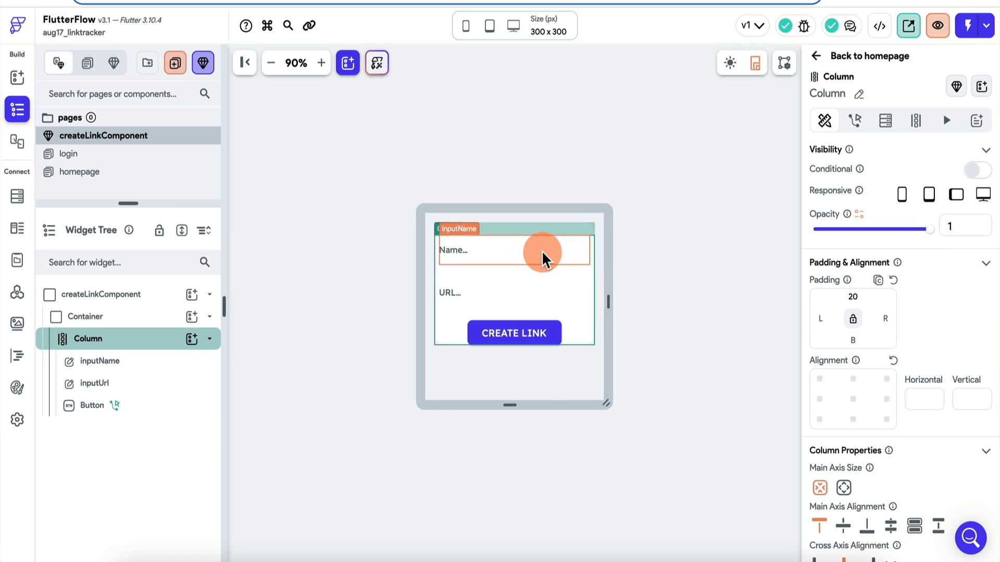
# - Set the CREATE LINK button's bottom padding to 20
pyautogui.click(482, 341)
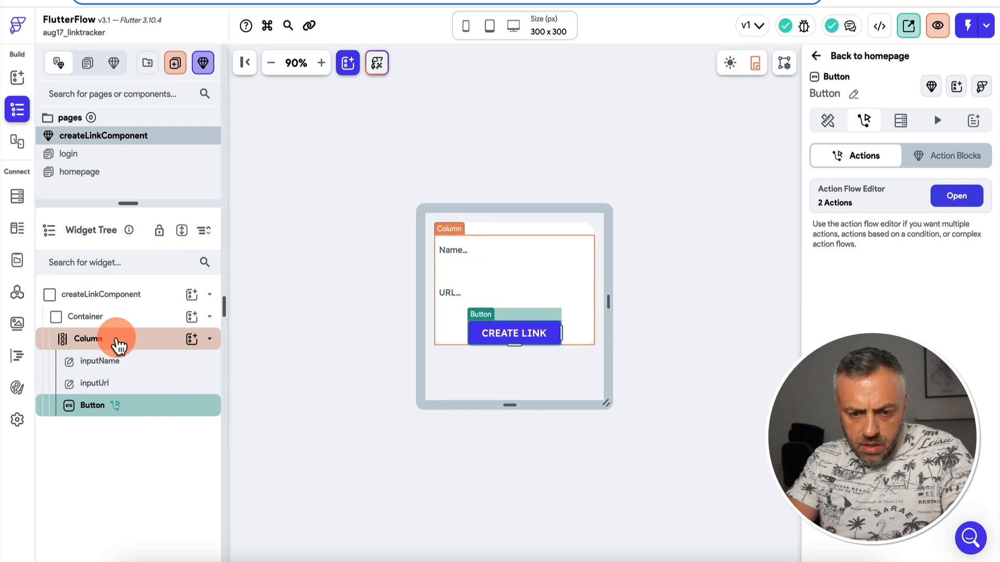
pyautogui.click(828, 120)
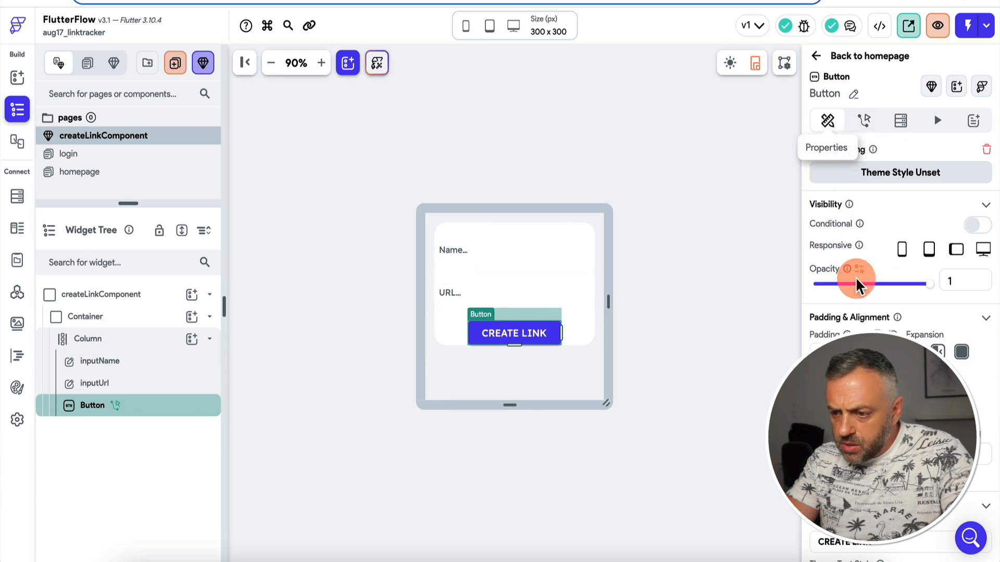
pyautogui.click(856, 396)
pyautogui.write('20')
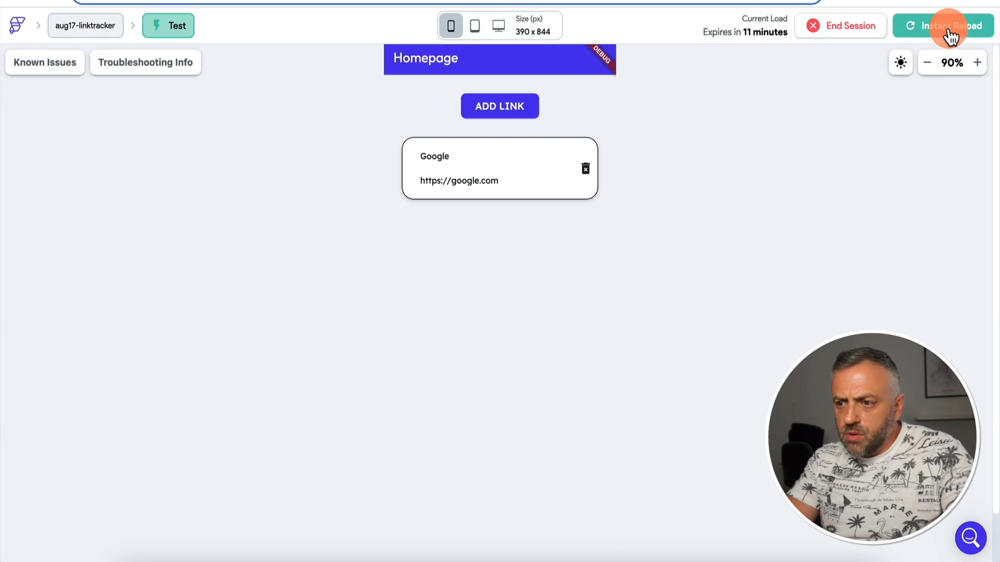
# - Reload the test session and open the add-link bottom sheet to check its resized layout
pyautogui.click(949, 27)
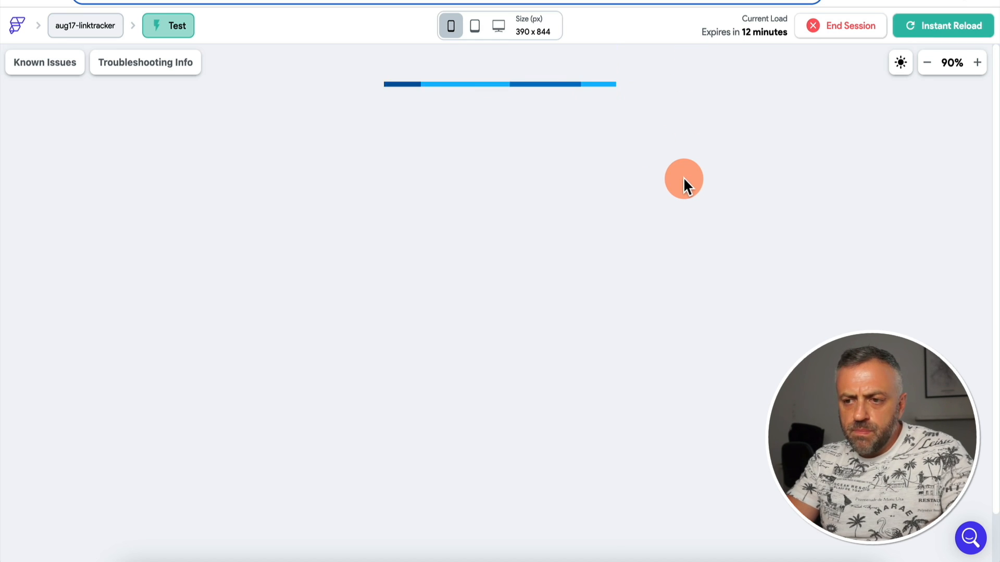
pyautogui.click(499, 105)
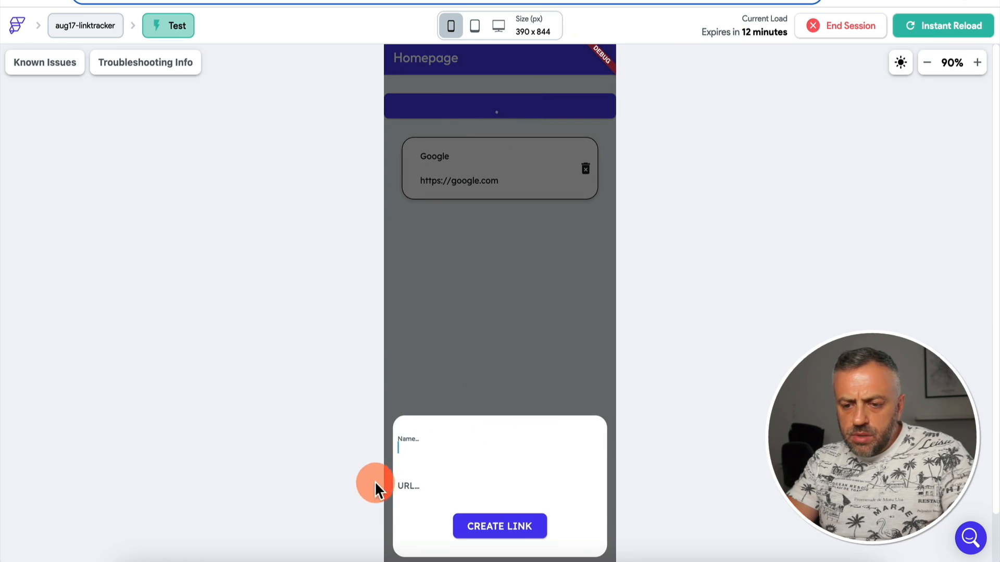
# - Check the Name and URL fields in the add-link bottom sheet and dismiss the sheet
pyautogui.scroll(-2, 339, 452)
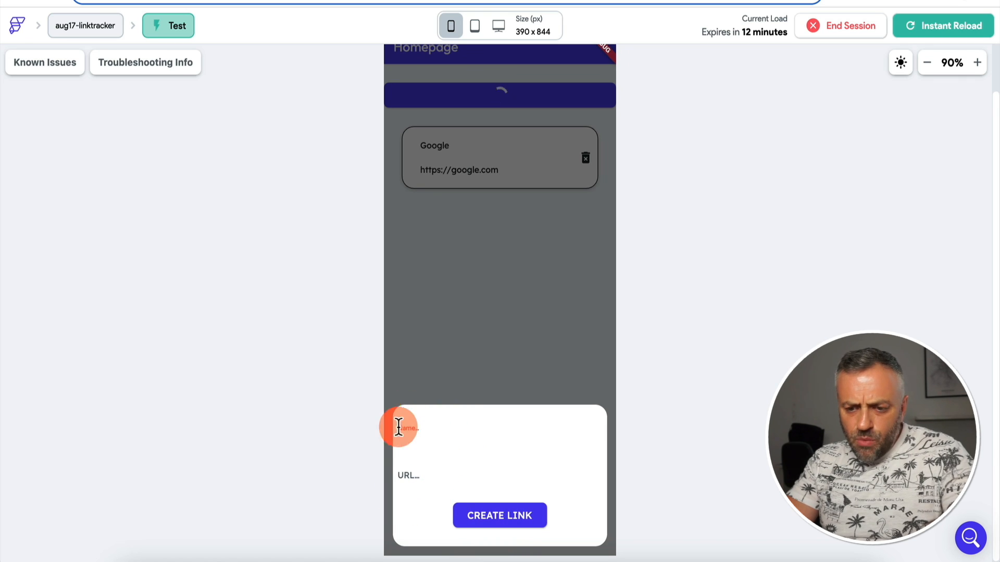
pyautogui.click(412, 482)
pyautogui.click(407, 481)
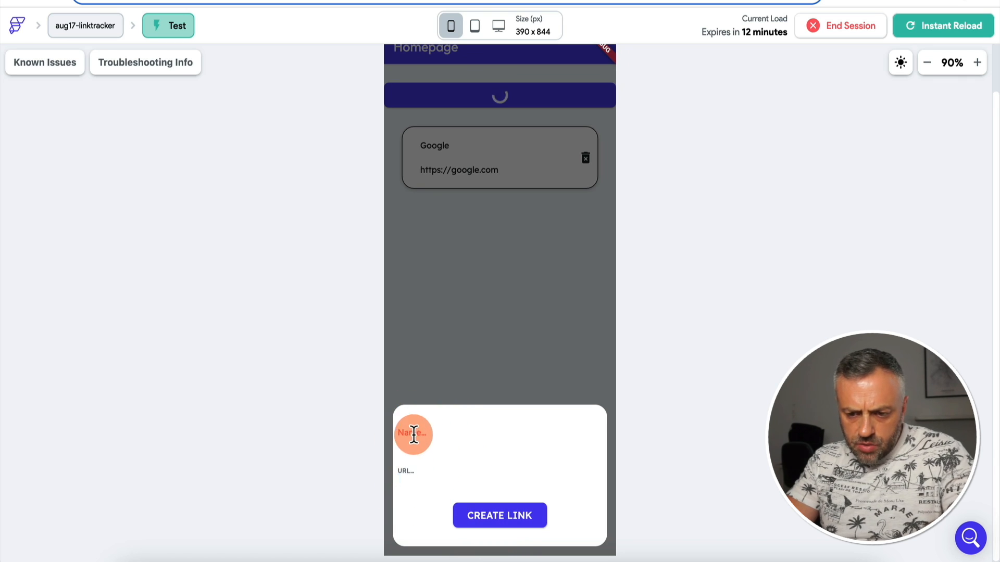
pyautogui.click(413, 435)
pyautogui.click(416, 481)
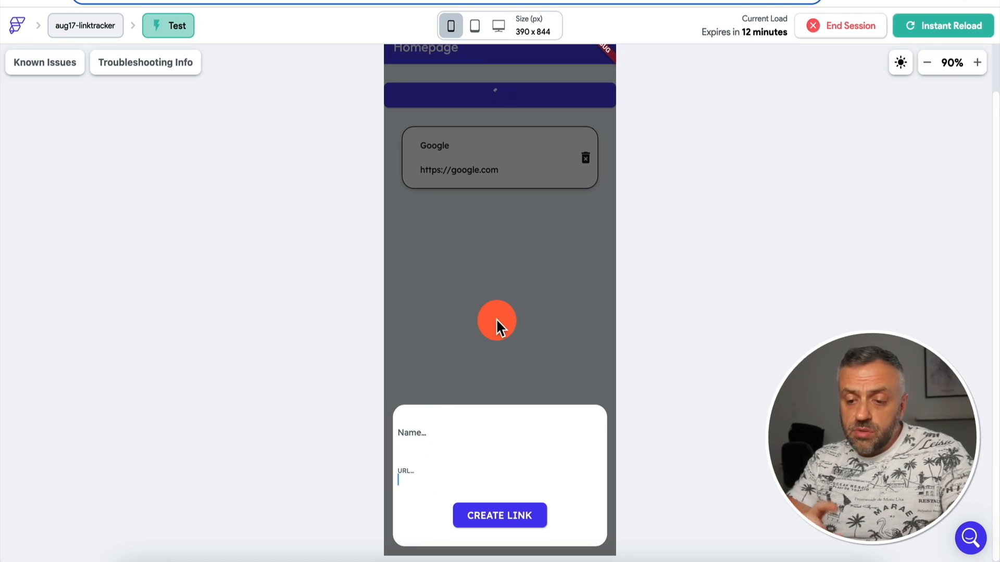
pyautogui.click(497, 320)
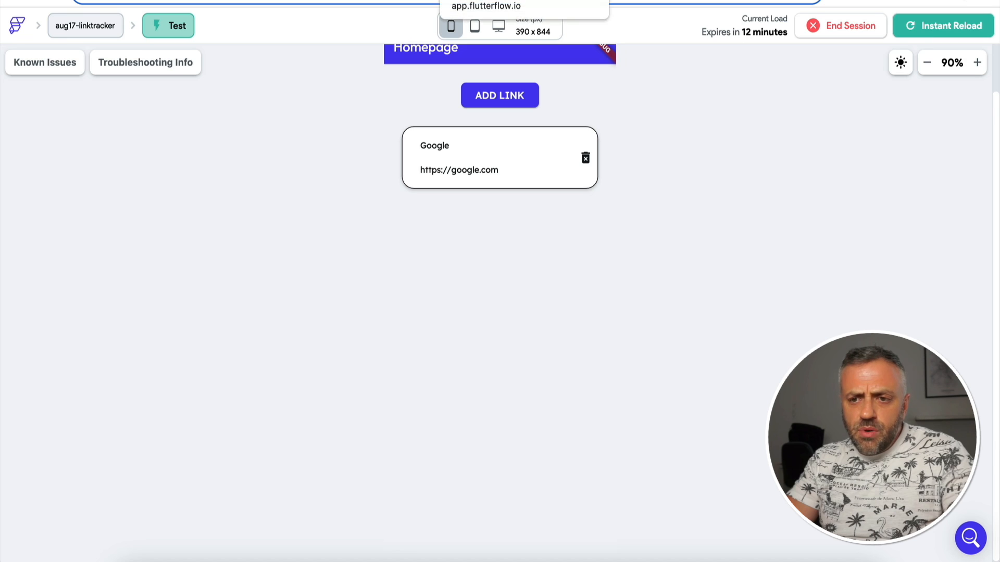
# - Switch to Linktree to look at how its link cards show click counts, and return to the FlutterFlow editor
pyautogui.click(484, 0)
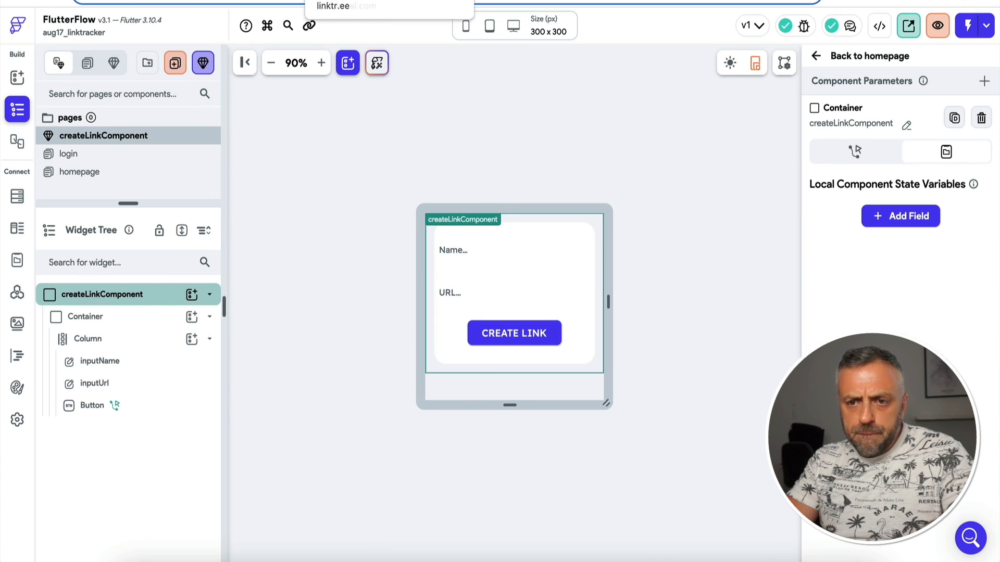
pyautogui.click(258, 0)
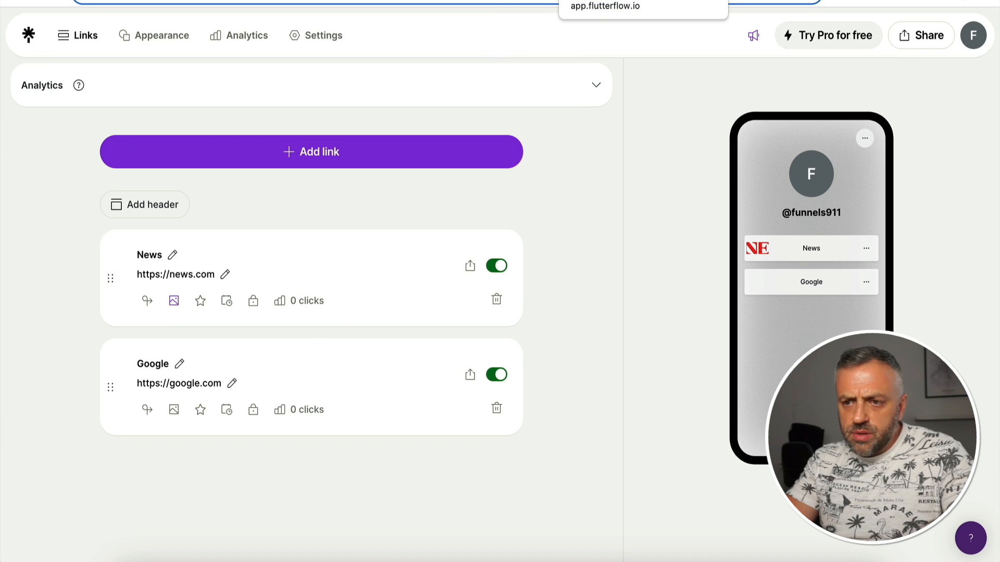
pyautogui.click(494, 0)
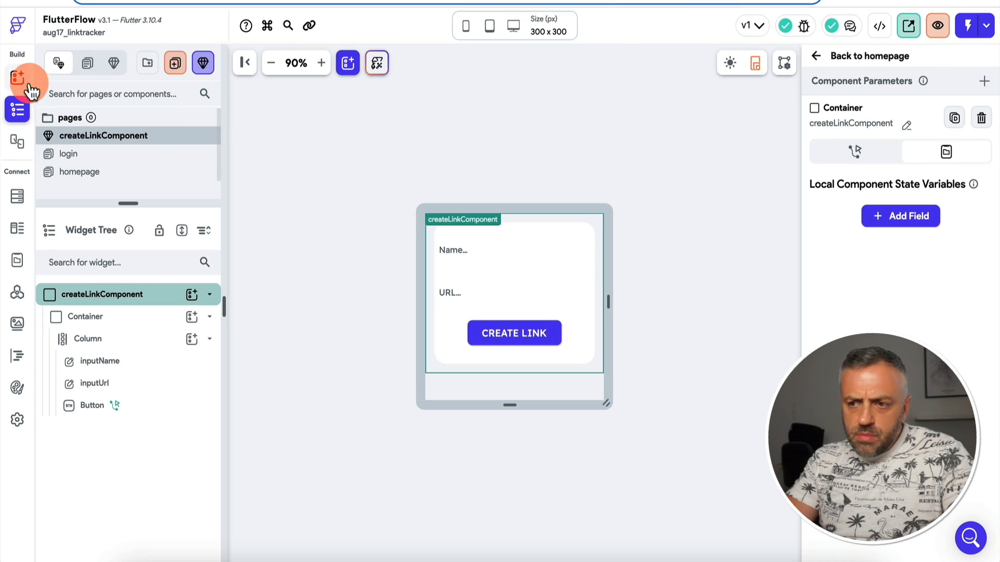
# - On the homepage, duplicate the row holding the url text inside the link card's column
pyautogui.click(815, 55)
pyautogui.click(470, 221)
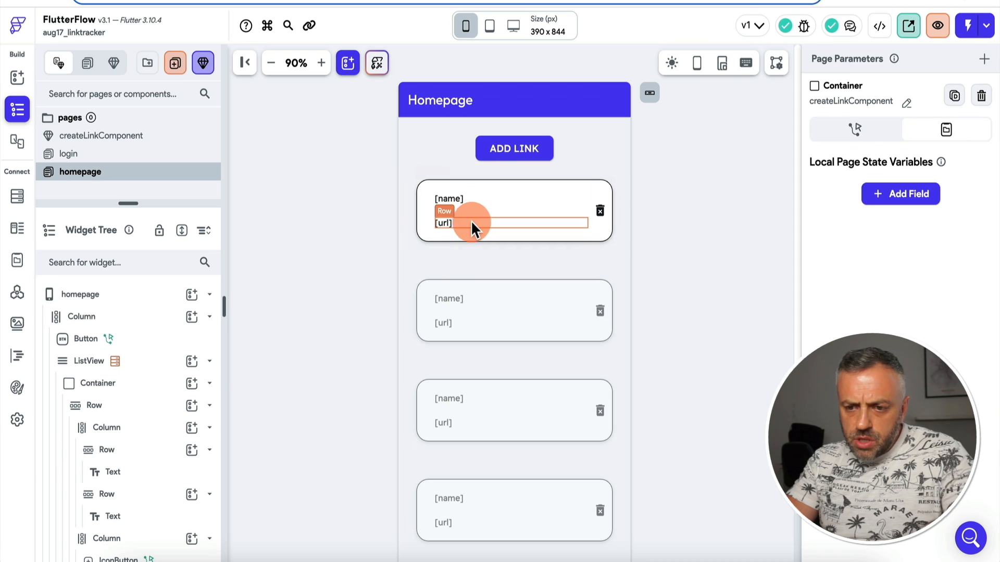
pyautogui.click(453, 0)
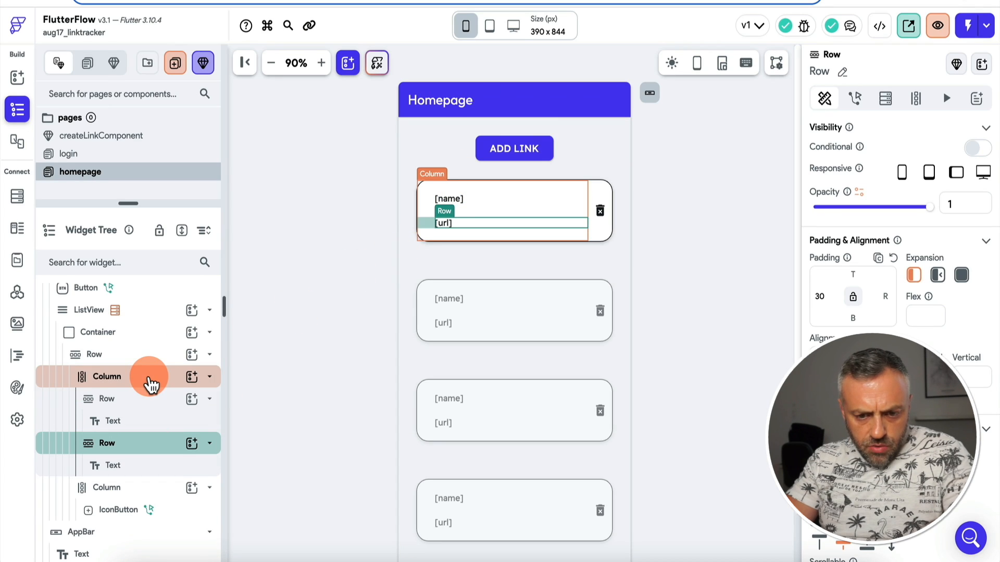
pyautogui.click(153, 359)
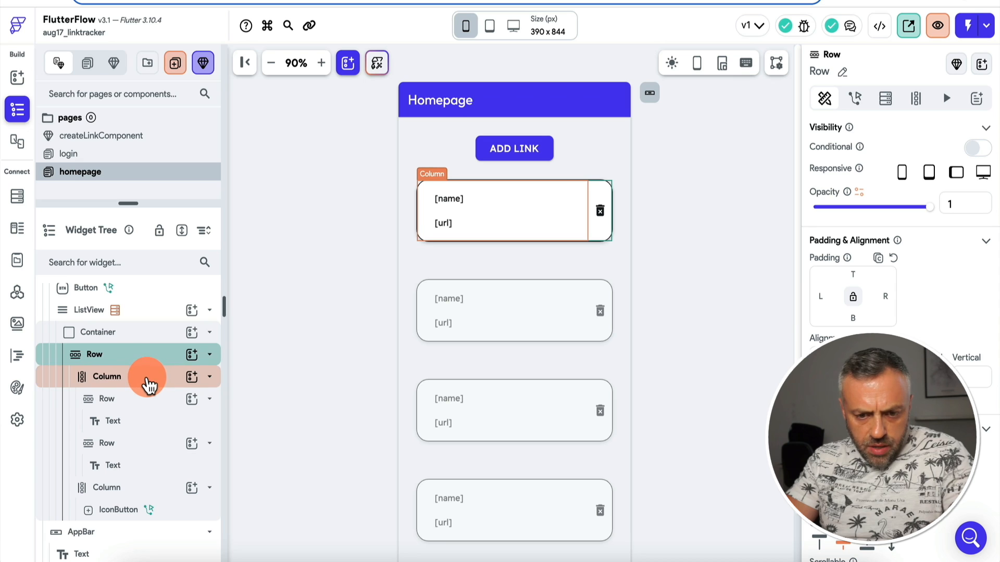
pyautogui.click(148, 382)
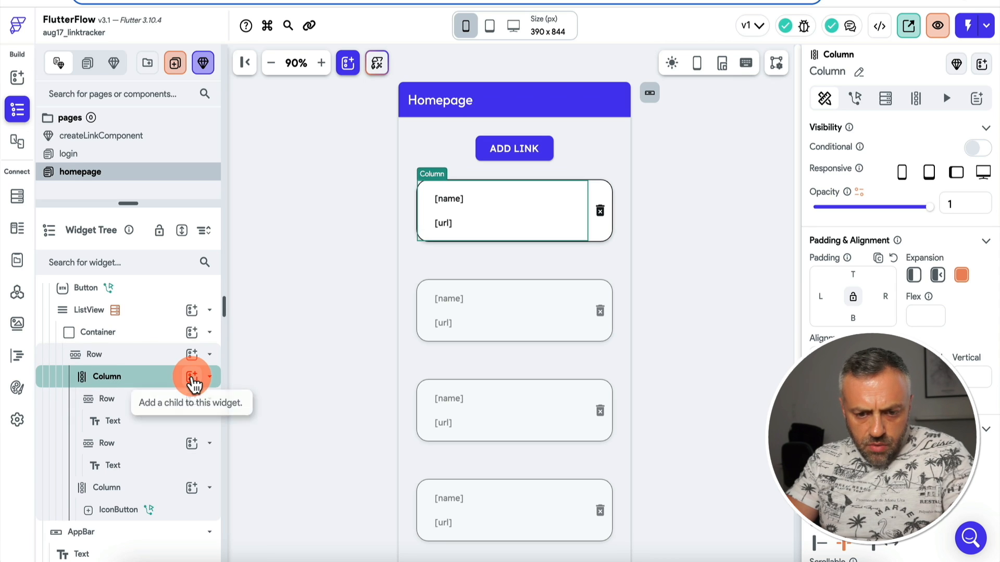
pyautogui.click(153, 446)
pyautogui.rightClick(153, 445)
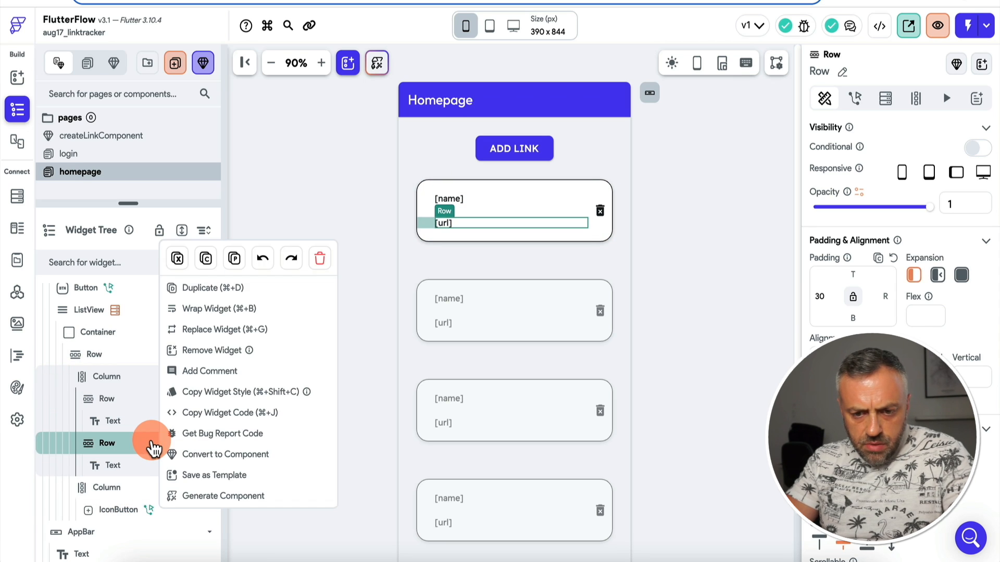
pyautogui.click(218, 290)
pyautogui.click(456, 232)
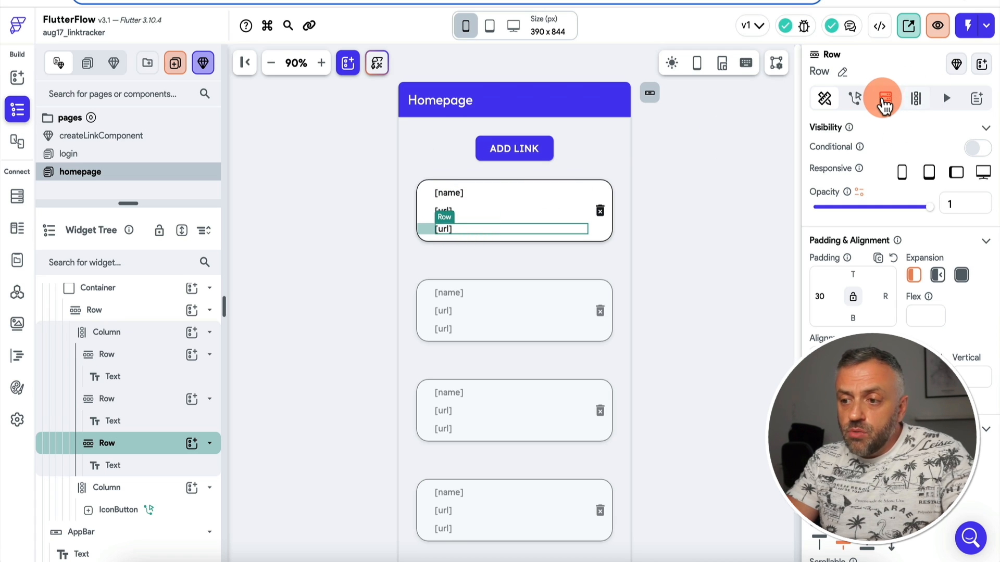
# - Add a backend query to the duplicated row's text as a Query Collection on the stats collection
pyautogui.click(886, 99)
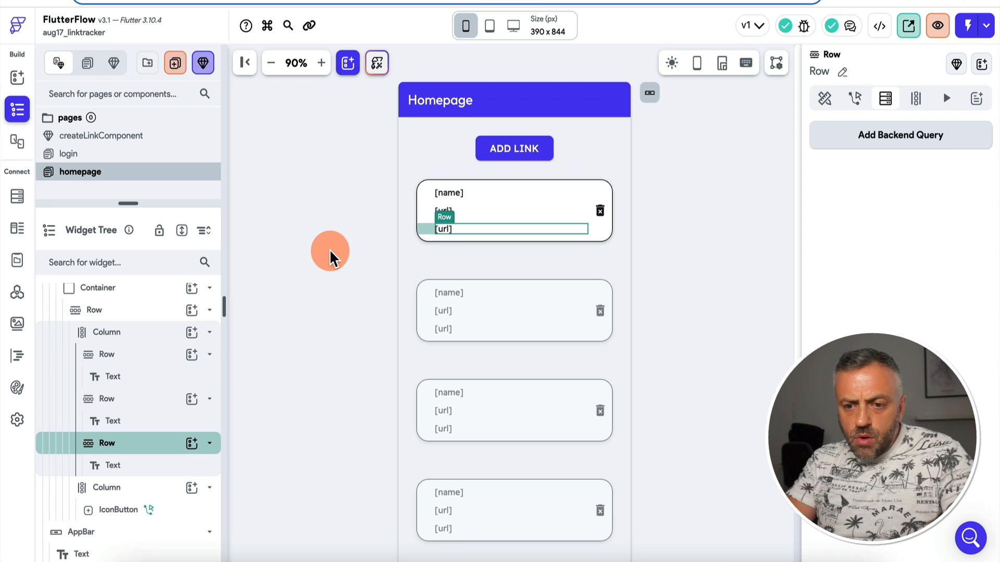
pyautogui.click(153, 471)
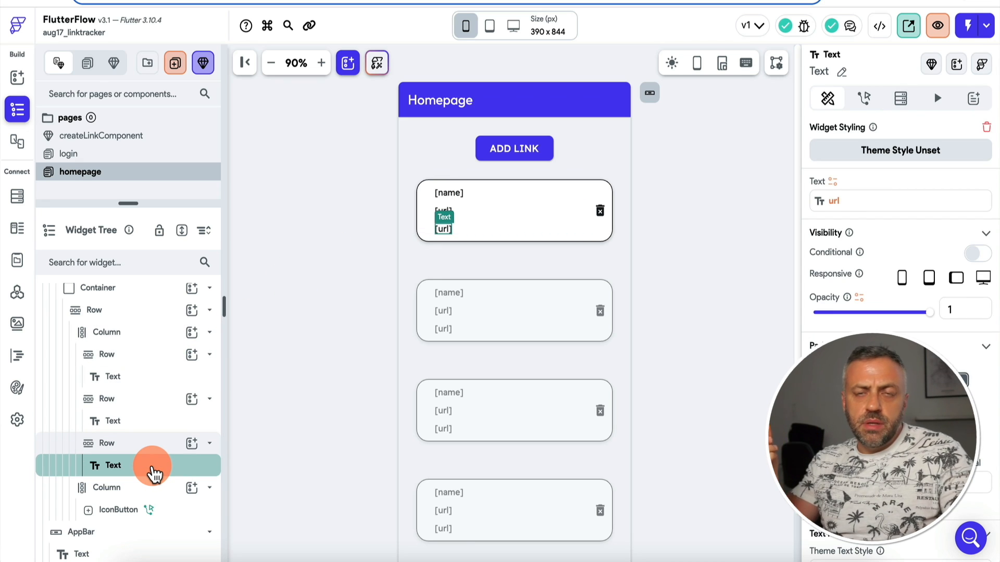
pyautogui.click(903, 98)
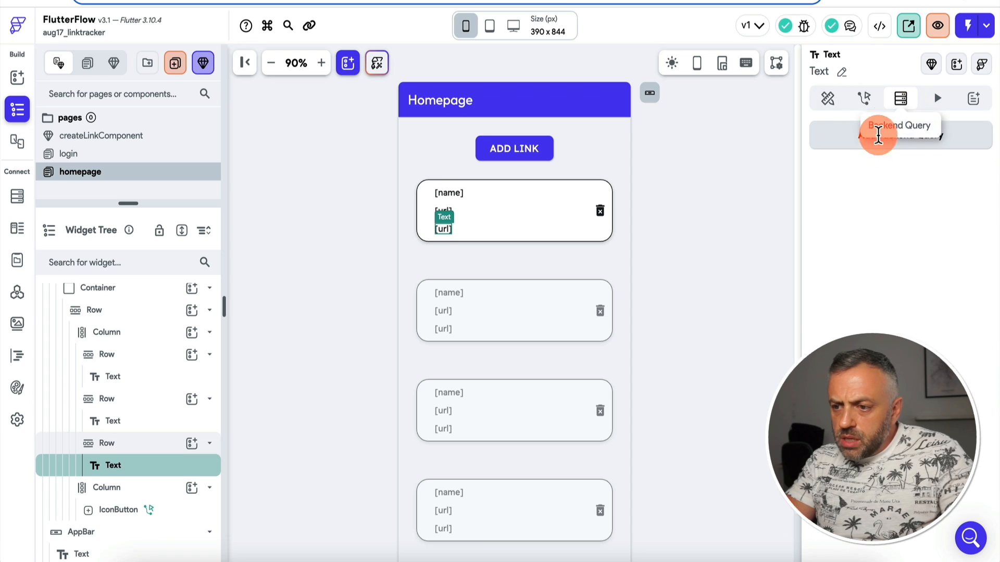
pyautogui.click(953, 153)
pyautogui.click(692, 134)
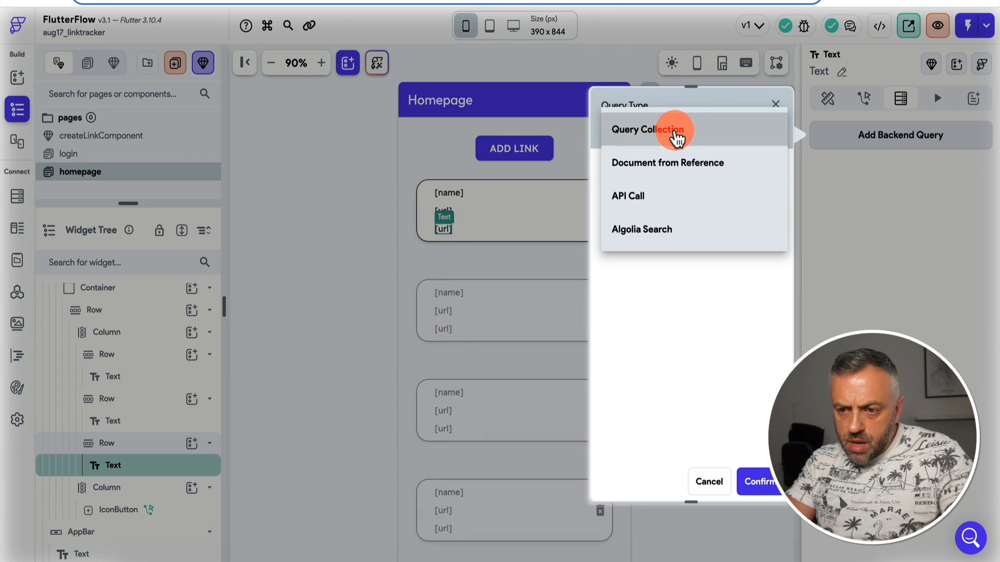
pyautogui.click(673, 135)
pyautogui.click(683, 213)
pyautogui.click(684, 220)
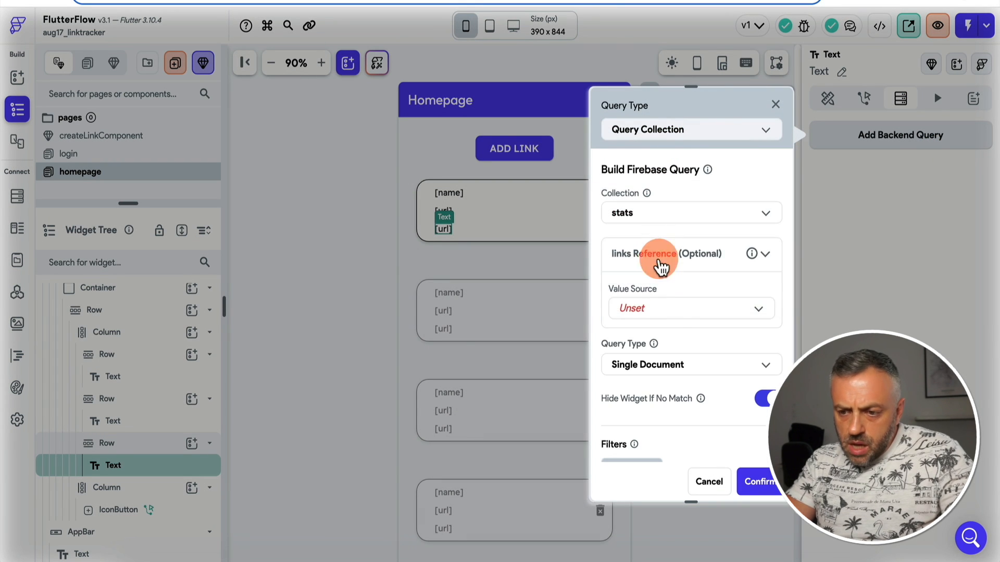
# - Set the query's links Reference from a variable to the links Document's Reference
pyautogui.click(676, 310)
pyautogui.click(650, 337)
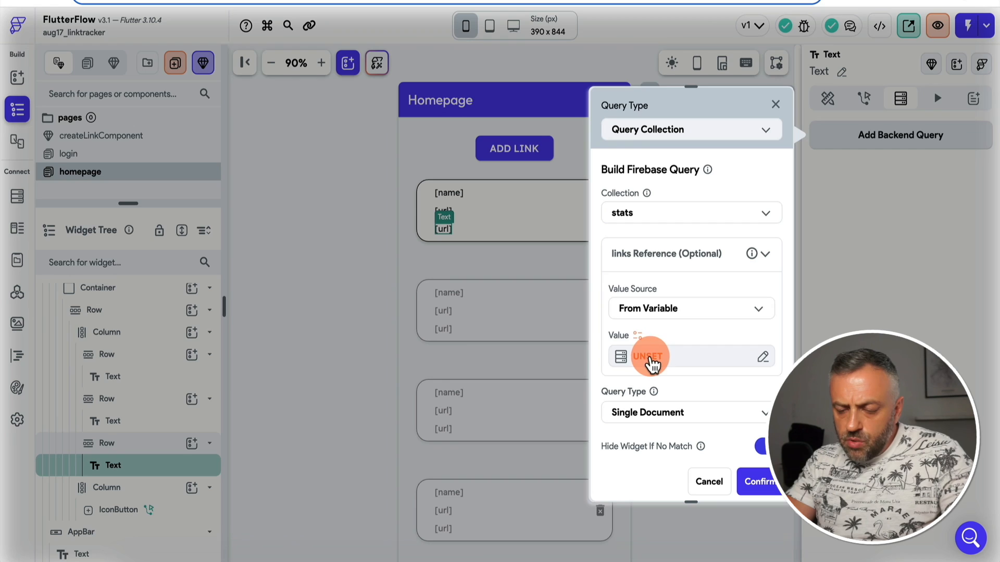
pyautogui.click(650, 358)
pyautogui.click(503, 367)
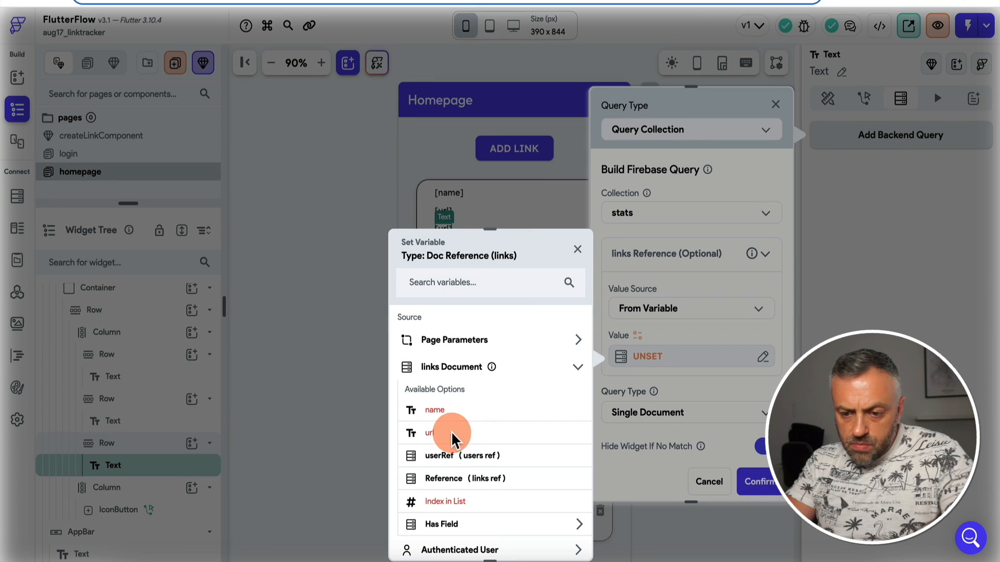
pyautogui.click(458, 475)
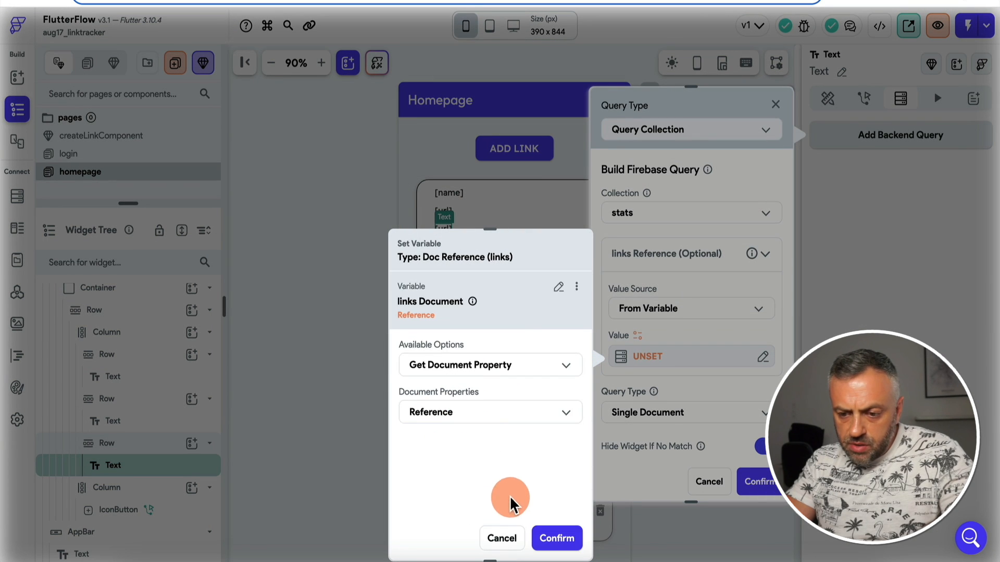
pyautogui.click(556, 538)
# - Set the stats query's Query Type to Count and confirm the backend query
pyautogui.click(656, 414)
pyautogui.click(655, 449)
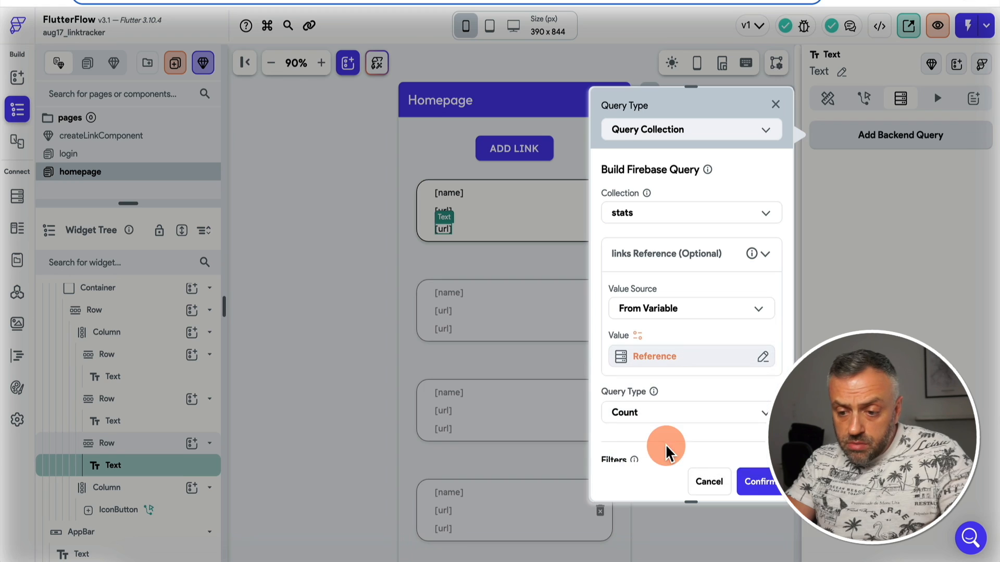
pyautogui.click(765, 487)
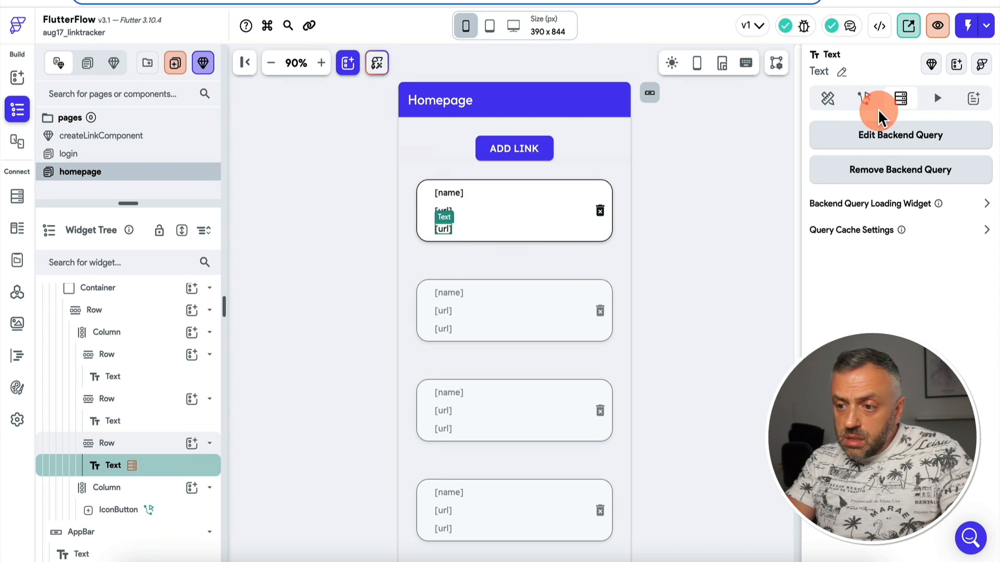
# - Bind the duplicated text's value to stats Count and reload the test session to check it
pyautogui.click(828, 98)
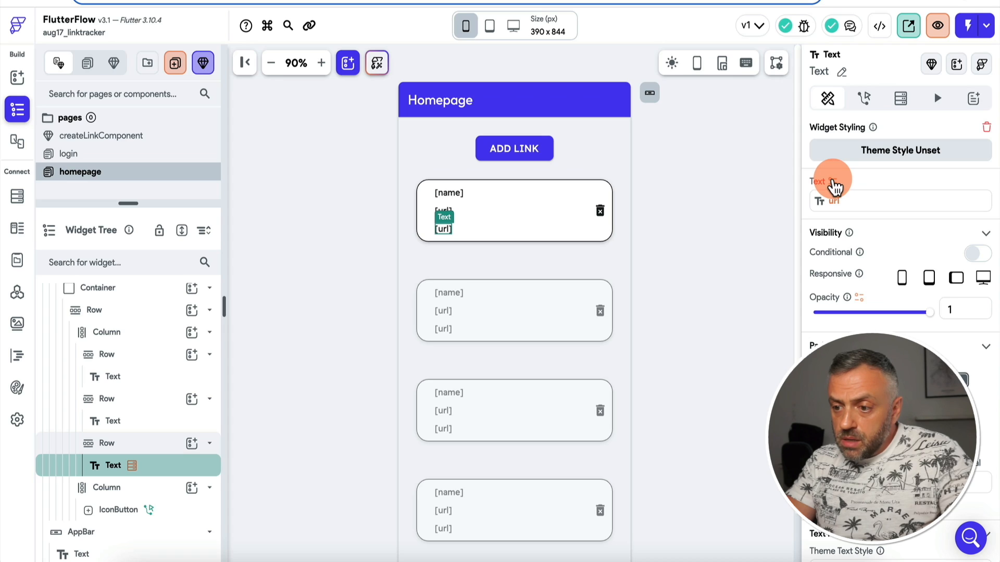
pyautogui.click(833, 182)
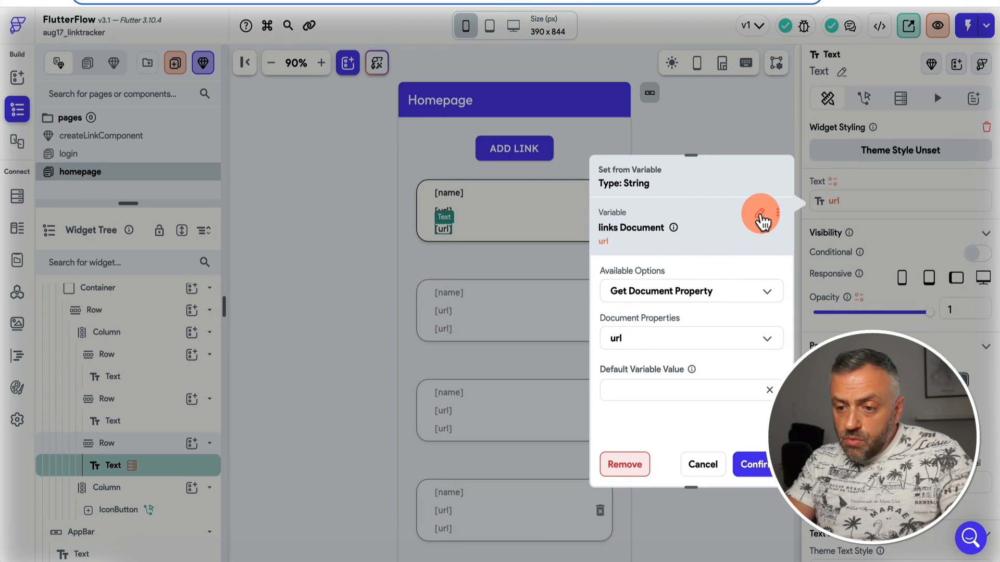
pyautogui.click(761, 215)
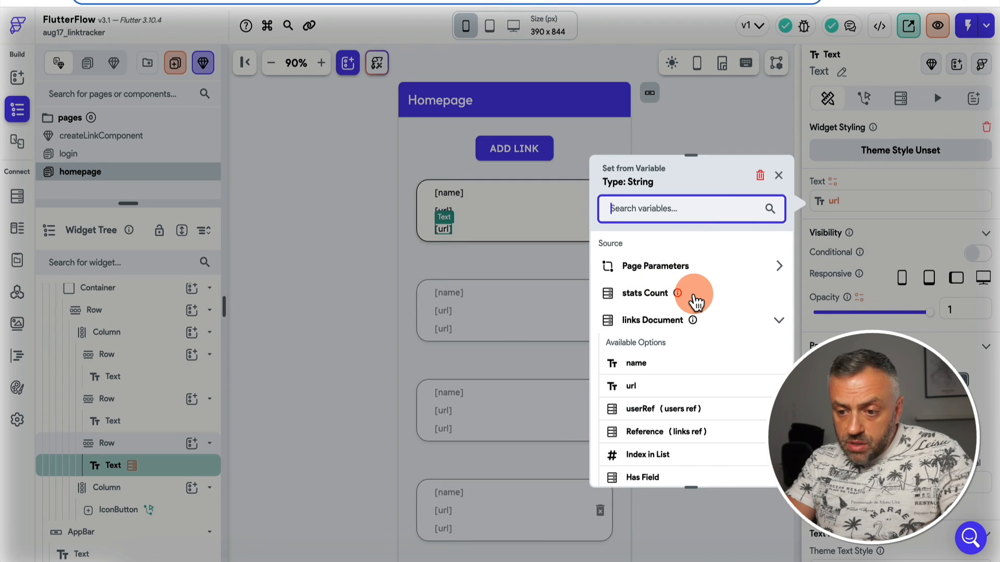
pyautogui.click(694, 301)
pyautogui.click(753, 467)
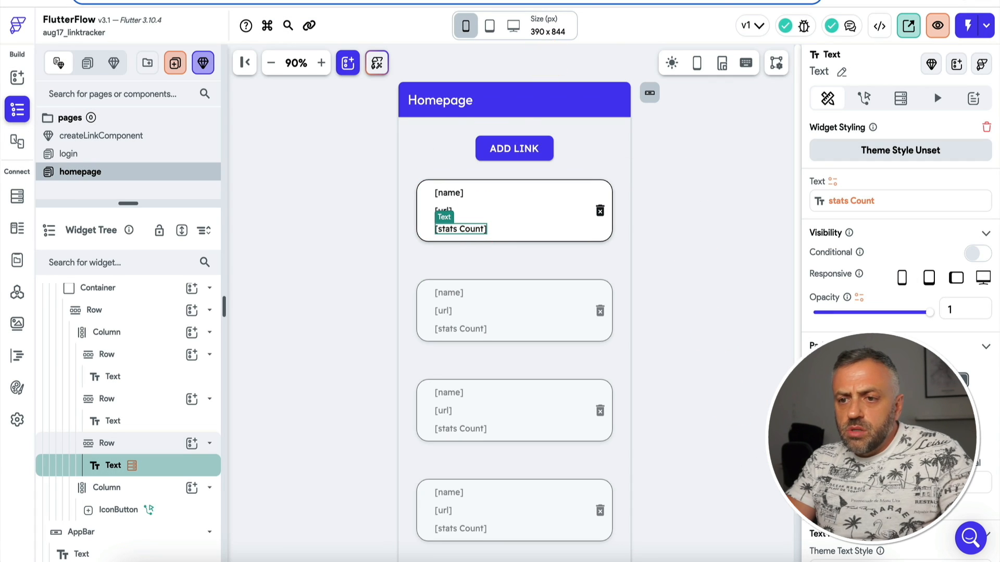
pyautogui.click(607, 1)
pyautogui.click(961, 30)
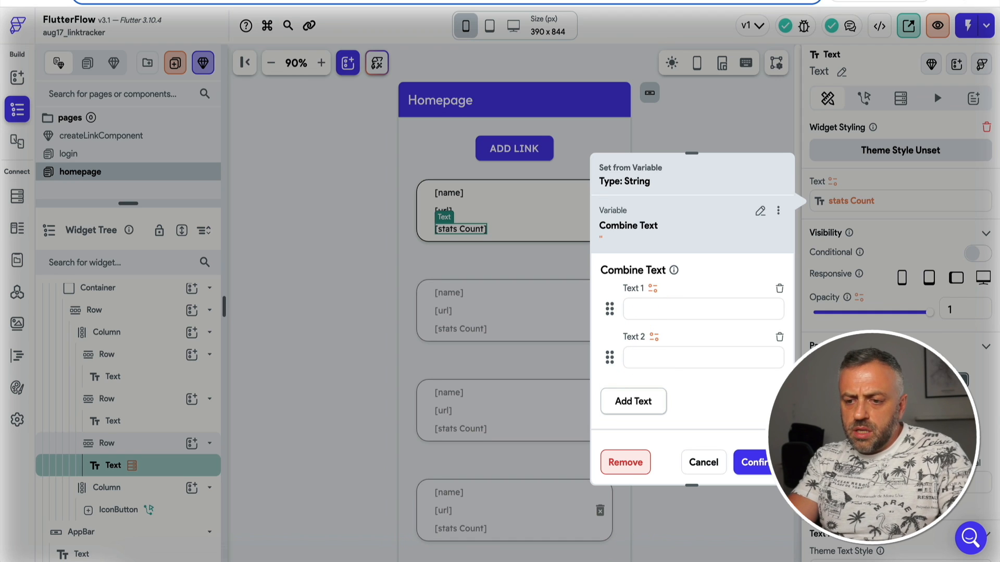
# - Build the text's value with Combine Text, using stats Count as Text 1 and " clicks" as Text 2
pyautogui.click(658, 298)
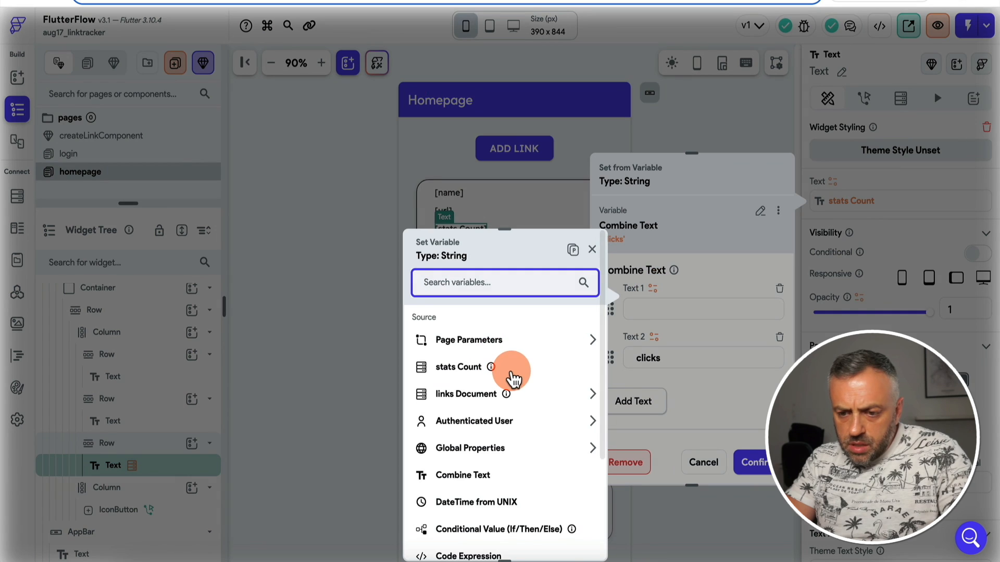
pyautogui.click(512, 380)
pyautogui.click(571, 538)
pyautogui.click(446, 235)
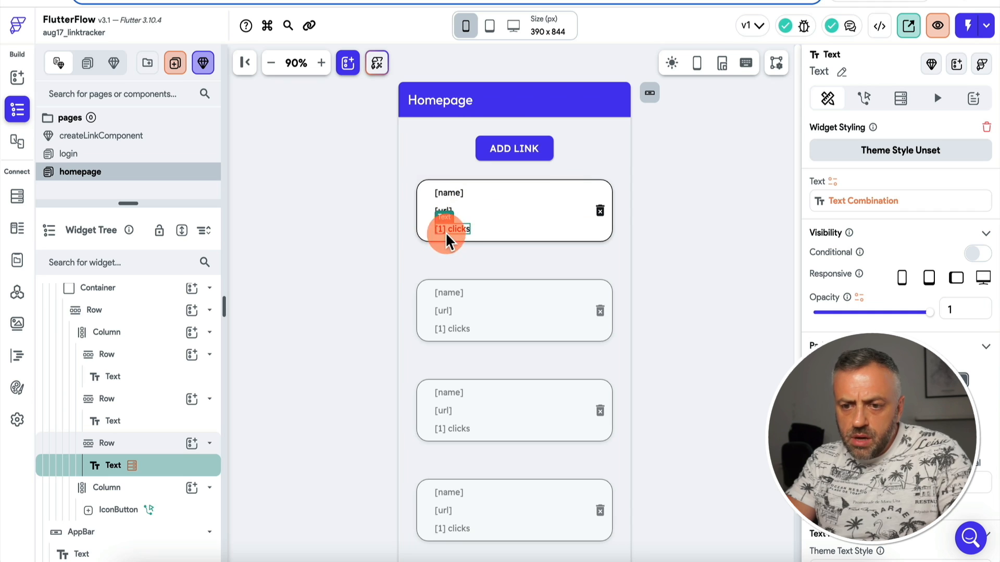
# - Reload the test session and check the click count line on the Google link card
pyautogui.click(909, 27)
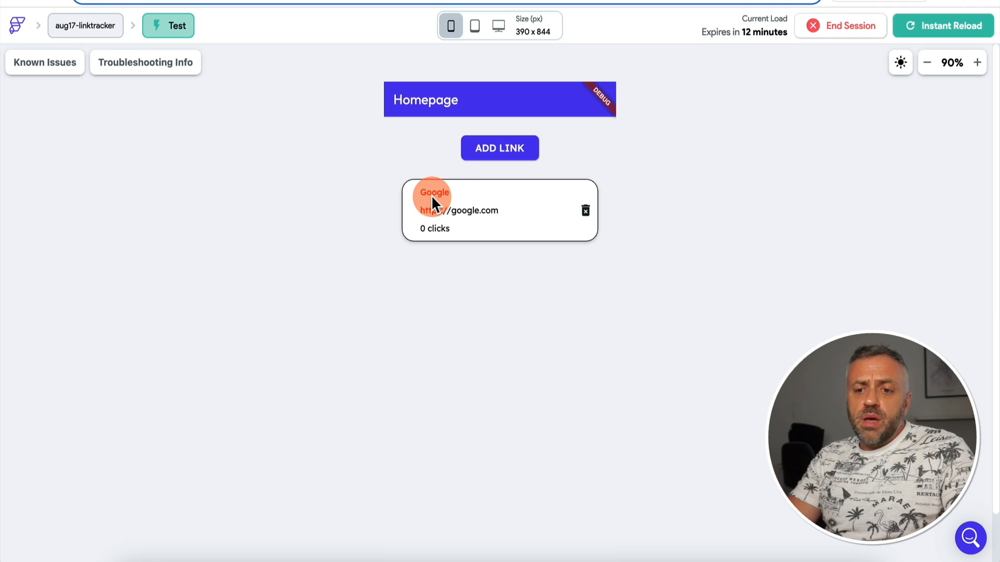
pyautogui.click(585, 211)
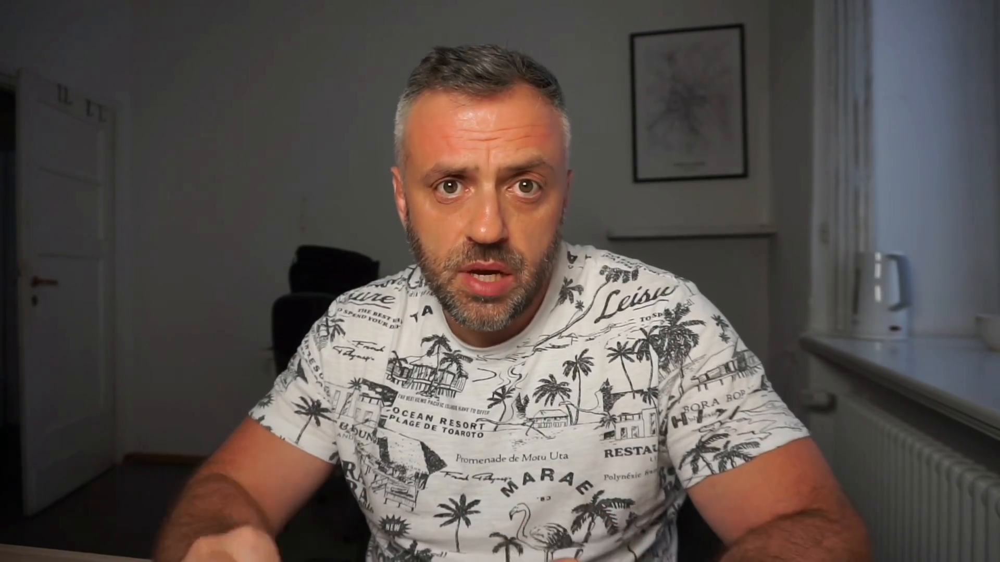
pyautogui.click(427, 196)
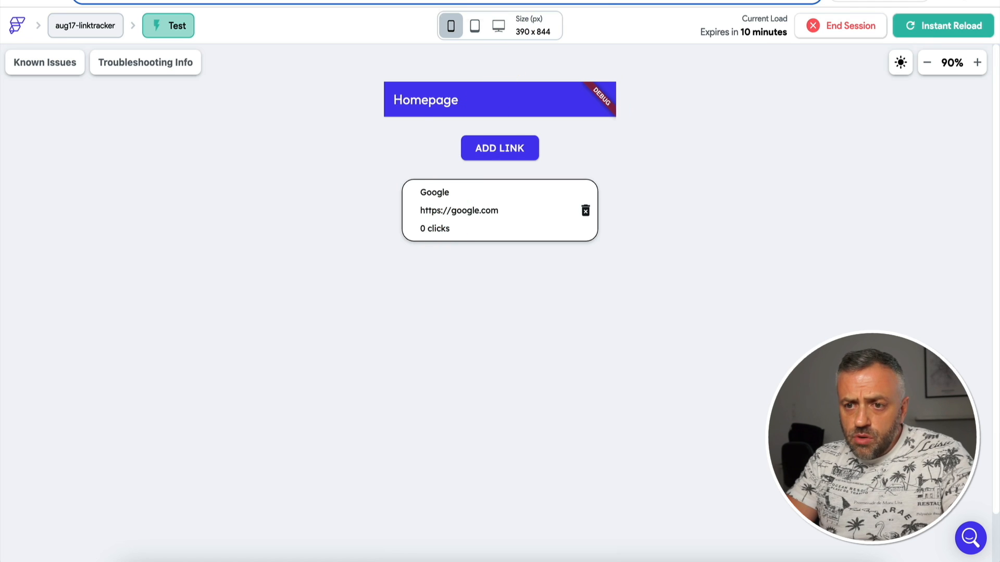
# - Return to the editor and add a second icon button to the delete button's column in the homepage link card
pyautogui.click(500, 0)
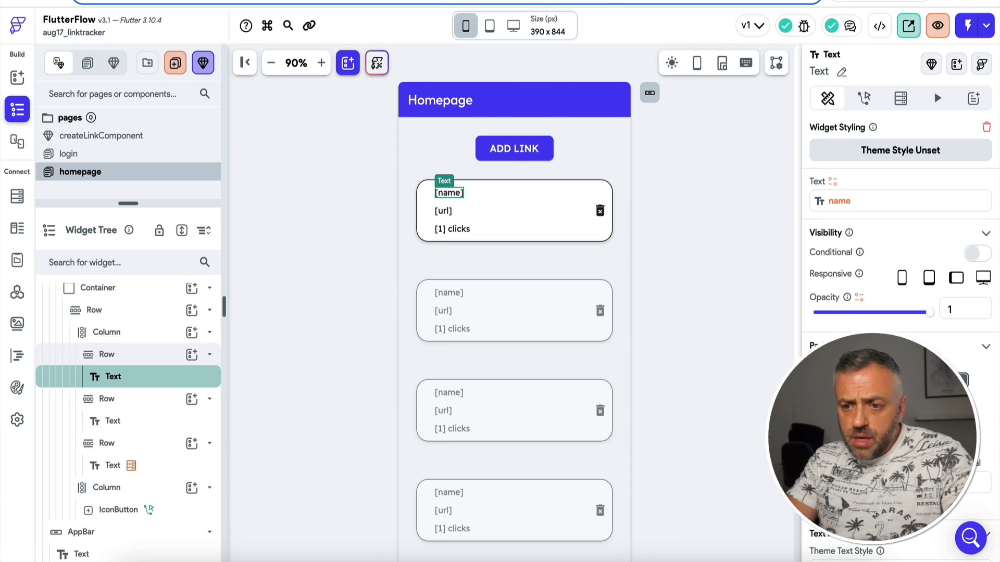
pyautogui.click(597, 213)
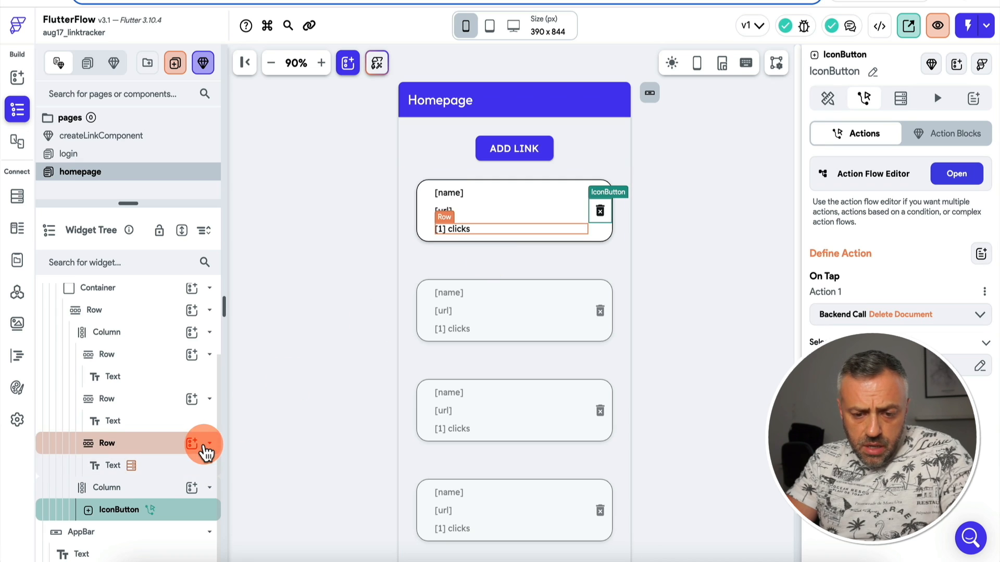
pyautogui.click(192, 489)
pyautogui.click(330, 265)
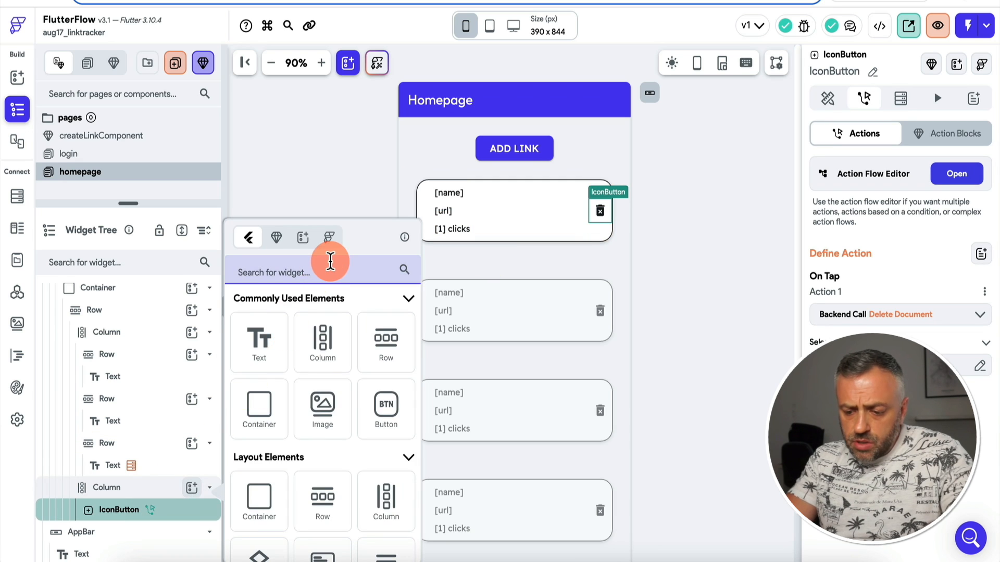
pyautogui.write('icon')
pyautogui.click(265, 364)
pyautogui.click(322, 367)
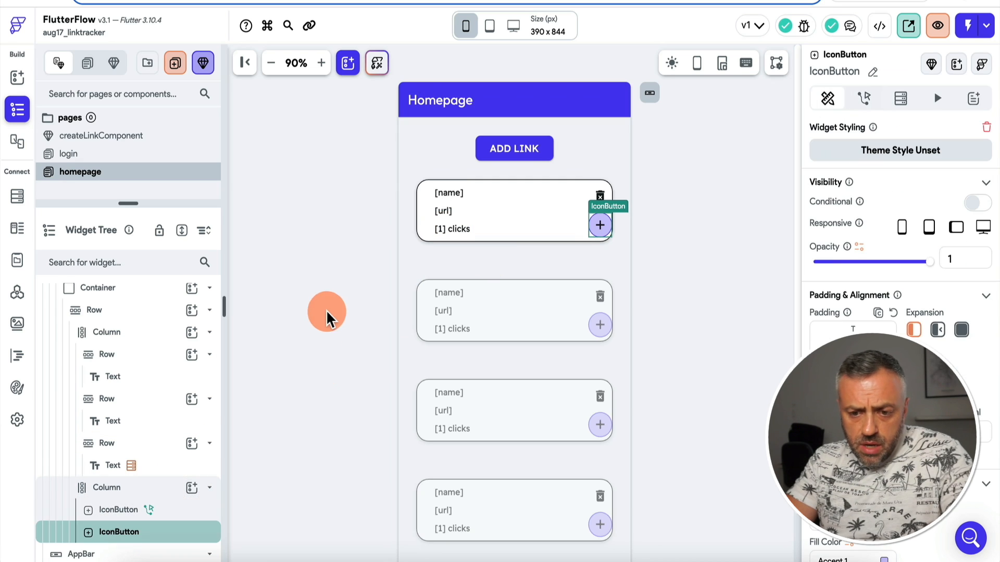
# - Try the edit icon on the newly added icon button and delete that button
pyautogui.scroll(-5, 922, 313)
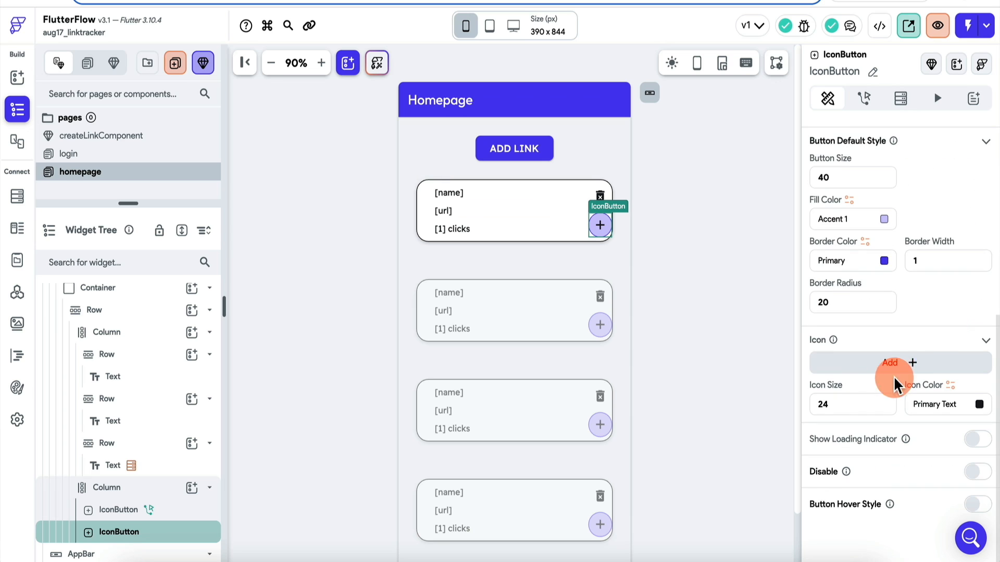
pyautogui.click(909, 365)
pyautogui.write('edit')
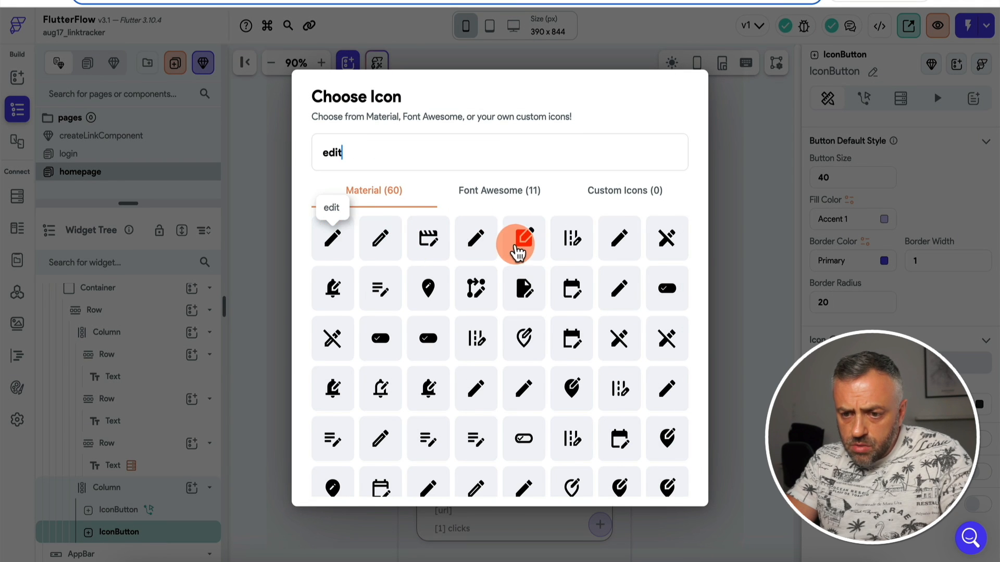
pyautogui.click(339, 240)
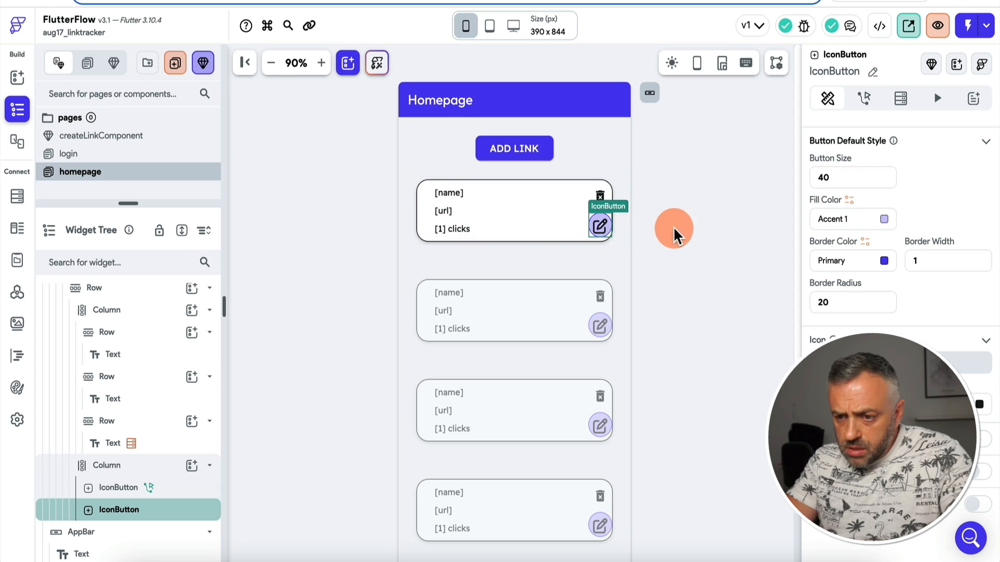
pyautogui.press('Delete')
# - Duplicate the delete icon button within the link card's column
pyautogui.rightClick(180, 512)
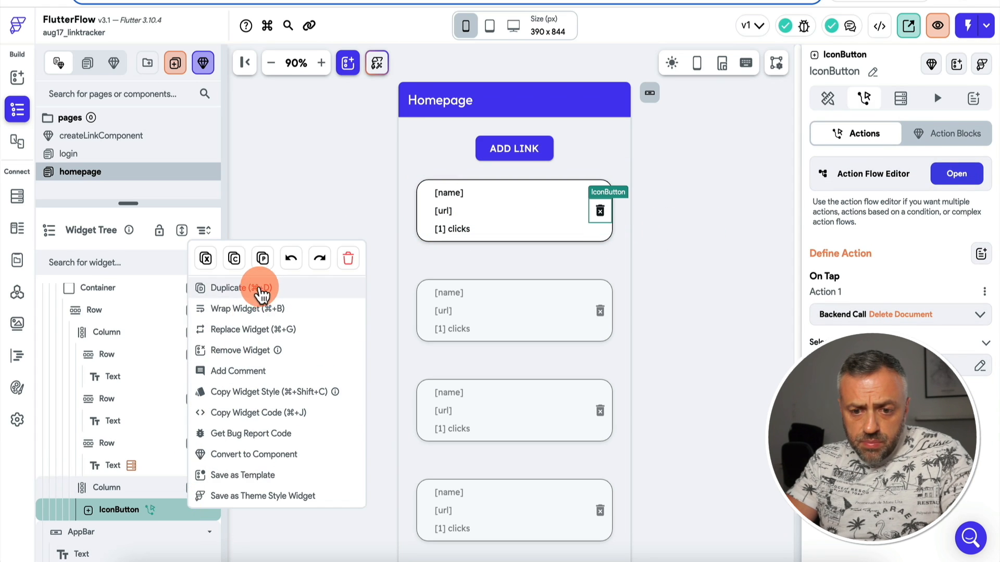
pyautogui.click(256, 287)
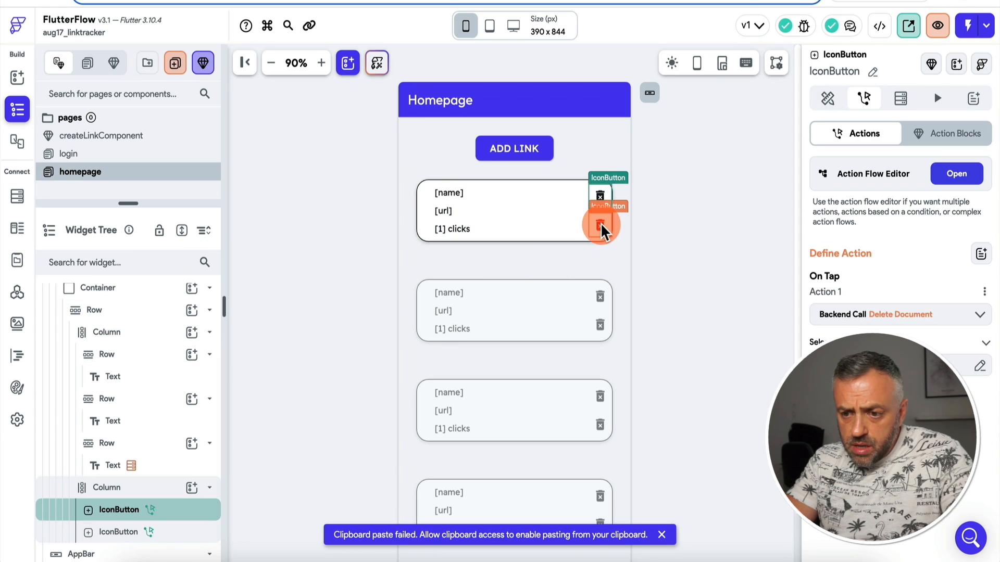
pyautogui.click(602, 196)
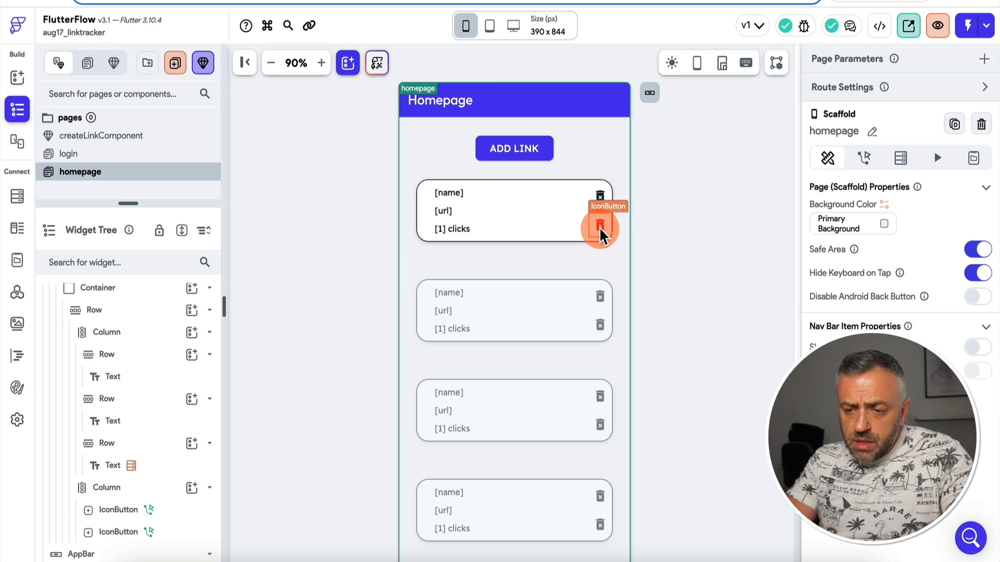
# - Change the upper of the two icon buttons in the link card to the Material edit icon
pyautogui.click(599, 198)
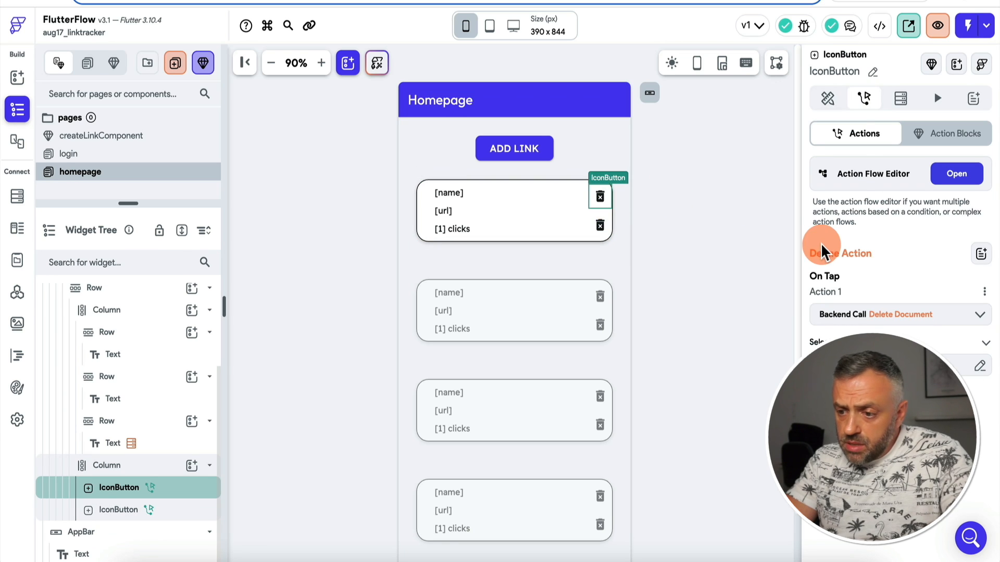
pyautogui.click(853, 129)
pyautogui.click(827, 99)
pyautogui.scroll(-5, 856, 318)
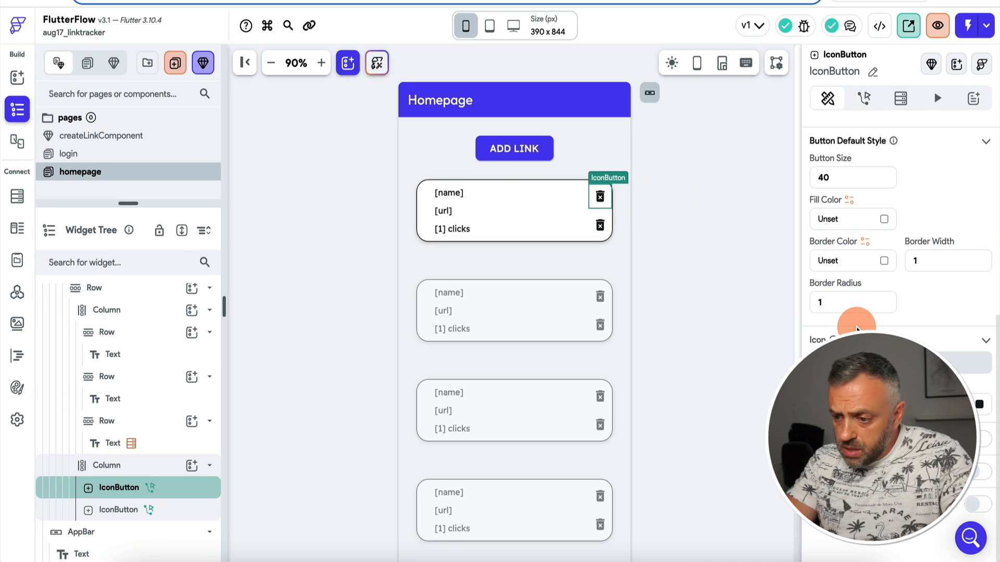
pyautogui.click(963, 363)
pyautogui.write('edit')
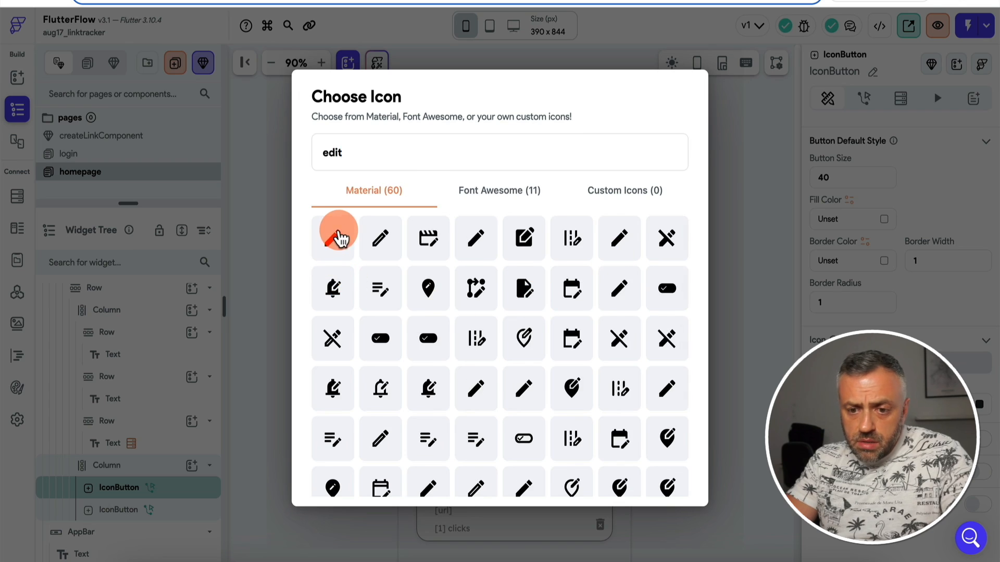
pyautogui.click(335, 232)
pyautogui.click(655, 219)
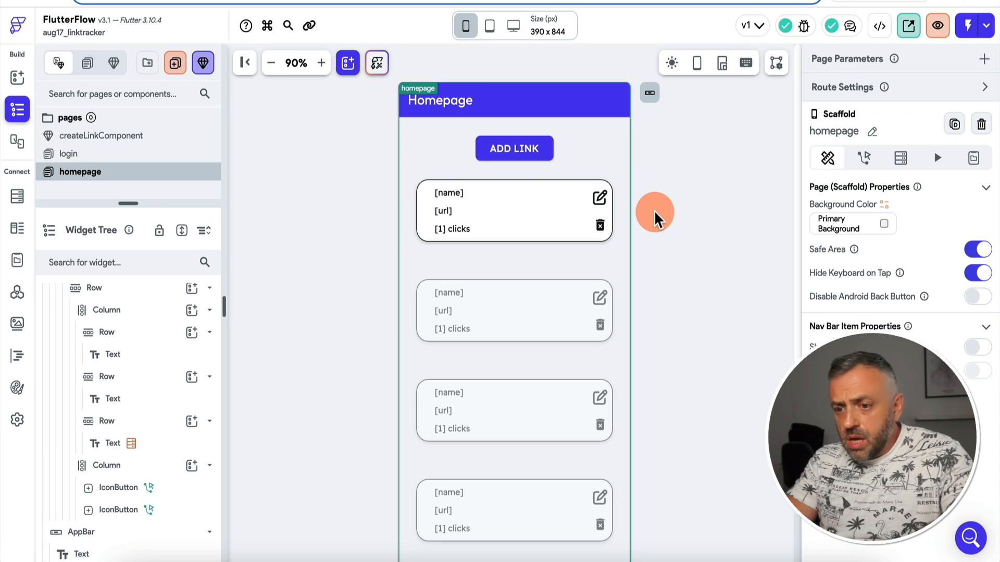
# - Duplicate the createLinkComponent component
pyautogui.click(602, 199)
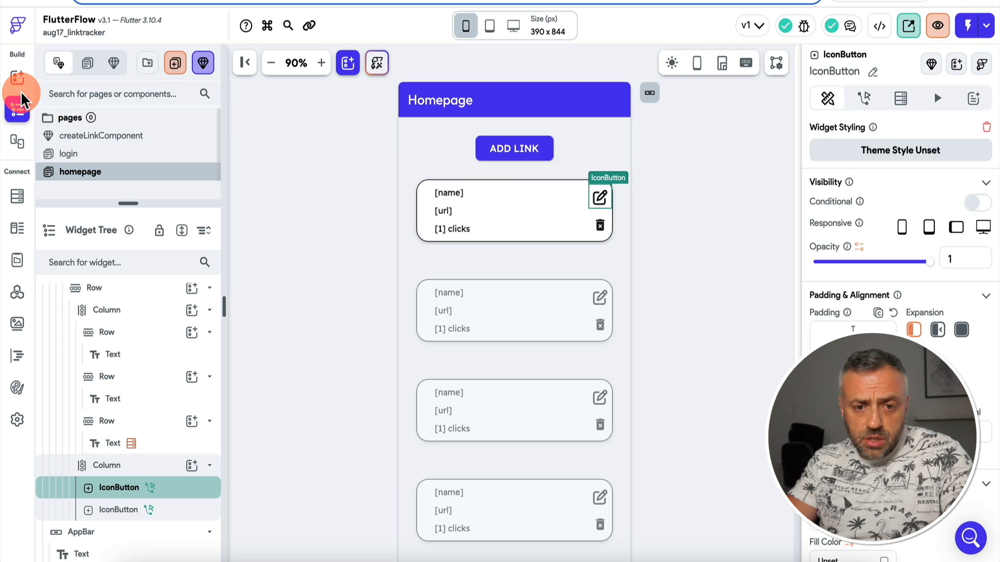
pyautogui.click(119, 138)
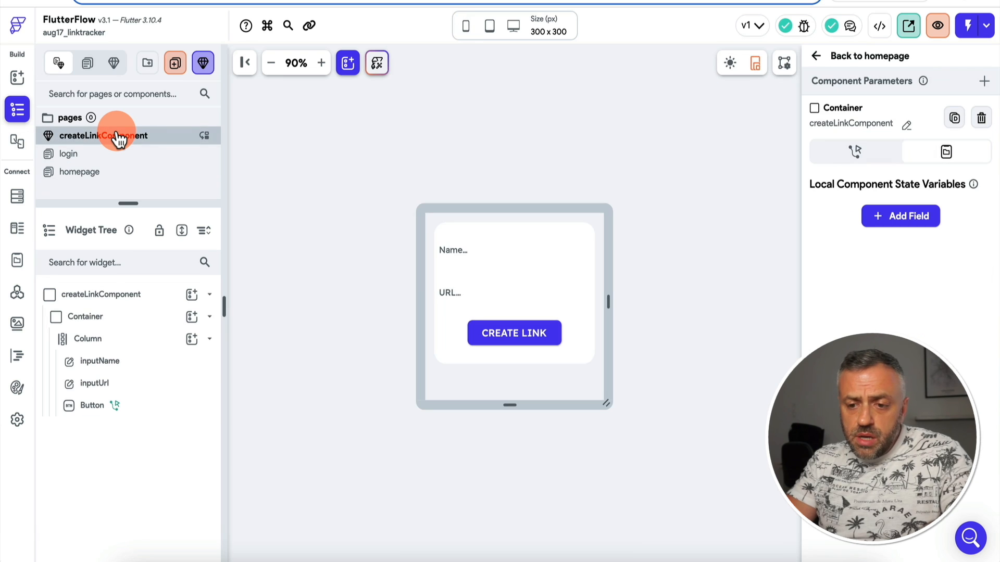
pyautogui.rightClick(119, 137)
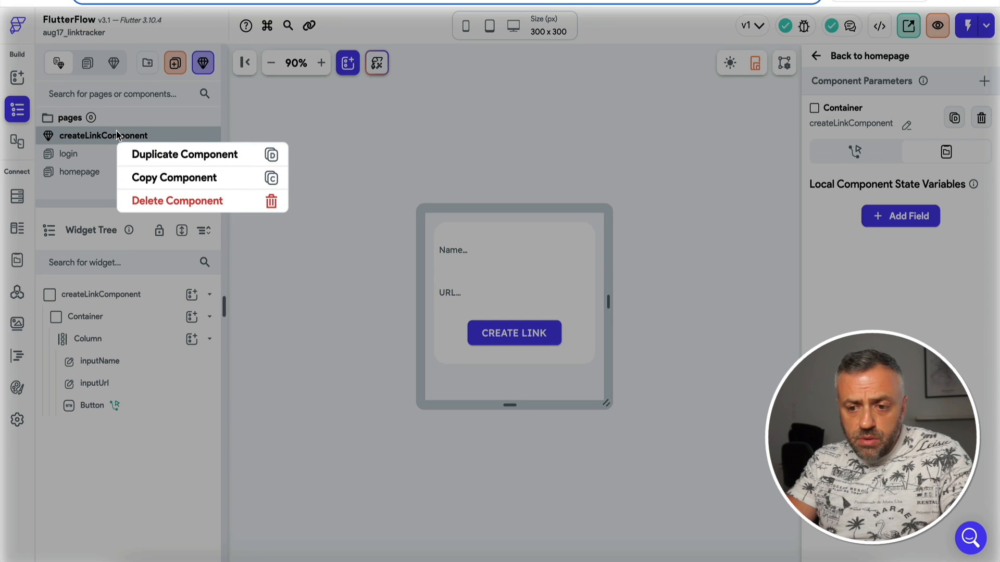
pyautogui.click(175, 157)
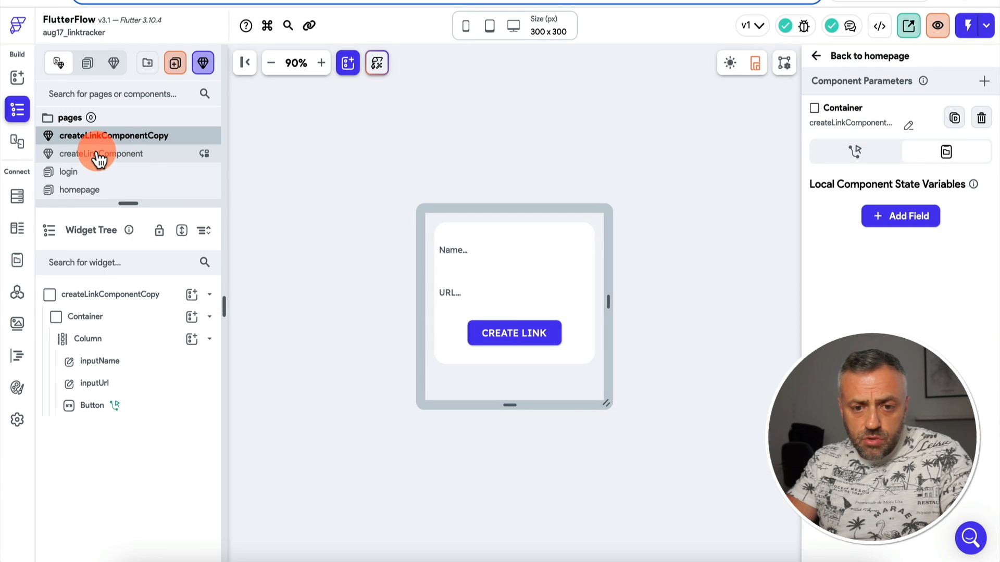
# - Rename the duplicated component to updateLinkComponentCopy
pyautogui.click(909, 126)
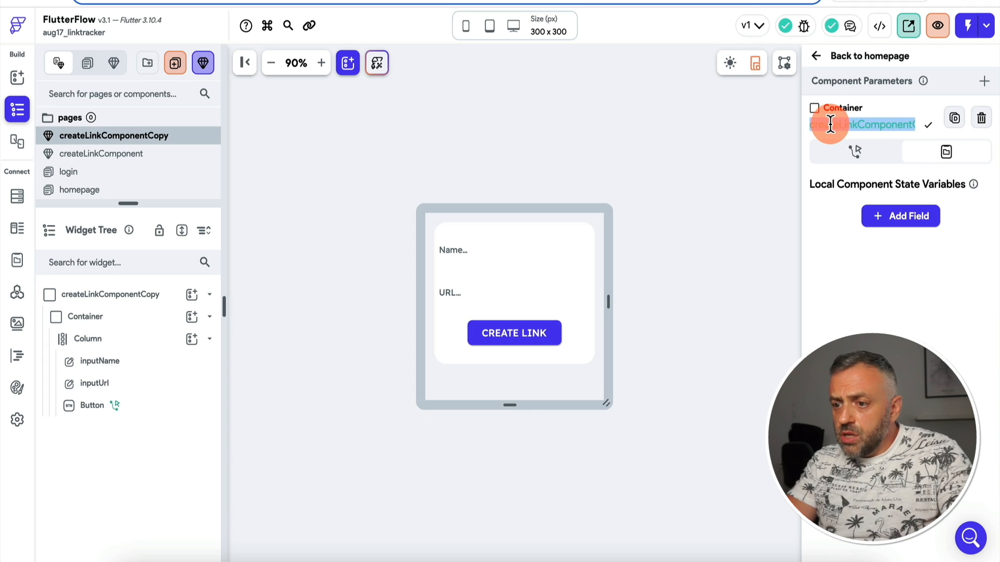
pyautogui.click(838, 124)
pyautogui.press('BackSpace')
pyautogui.press('BackSpace')
pyautogui.press('BackSpace')
pyautogui.press('BackSpace')
pyautogui.press('BackSpace')
pyautogui.press('BackSpace')
pyautogui.write('update')
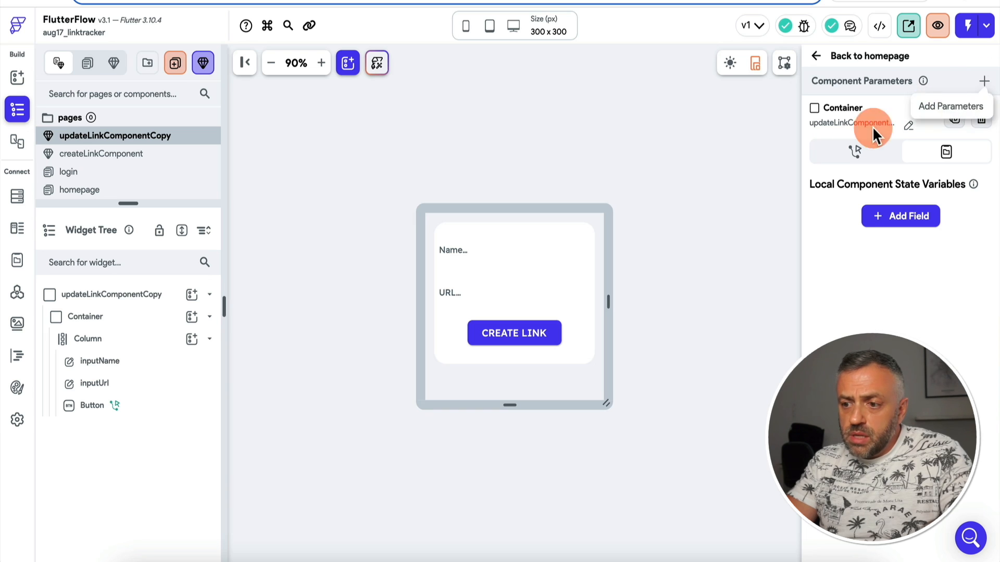
# - Define two required String parameters, name and url, for updateLinkComponentCopy and confirm them
pyautogui.click(980, 89)
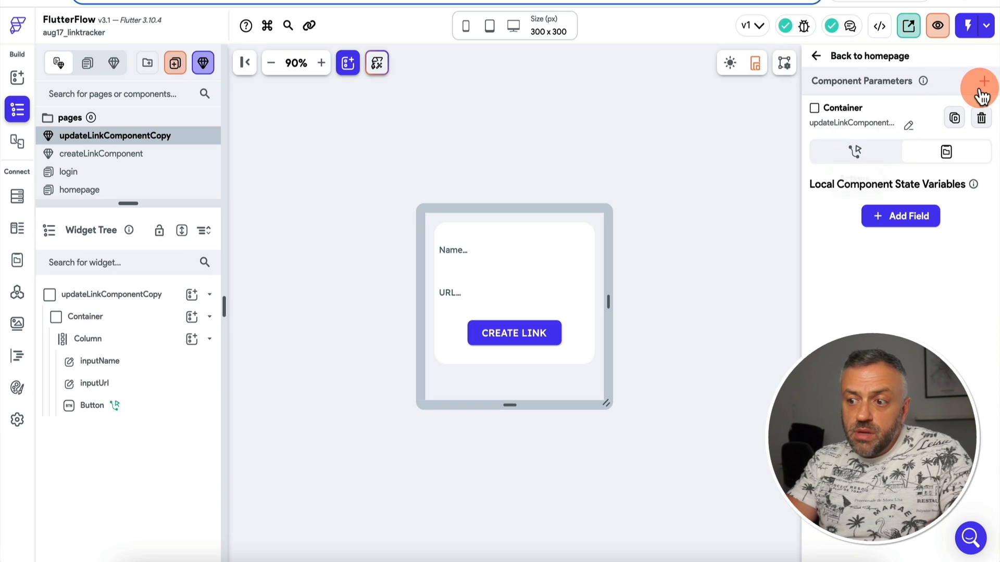
pyautogui.click(904, 161)
pyautogui.click(859, 202)
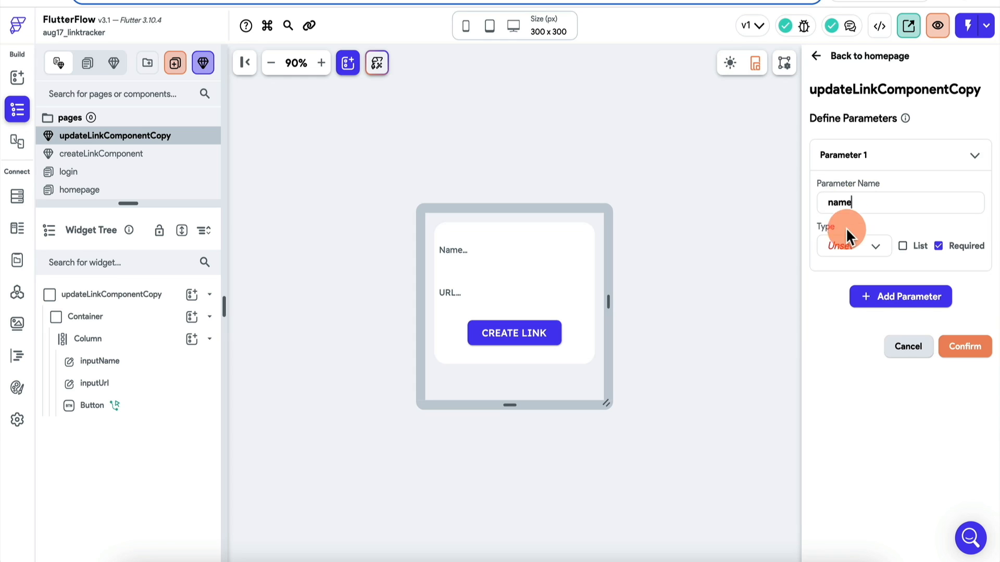
pyautogui.click(895, 300)
pyautogui.click(857, 247)
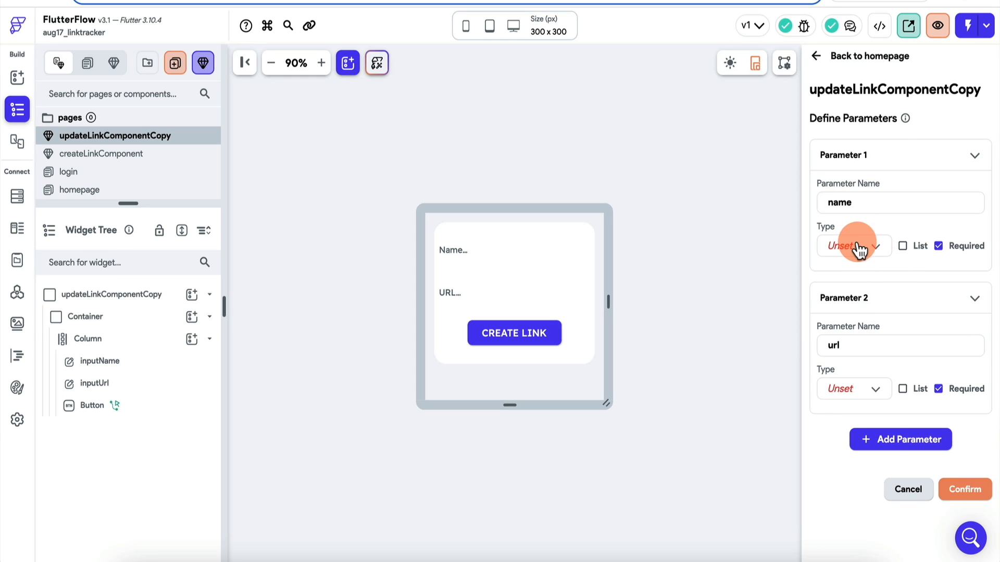
pyautogui.click(844, 161)
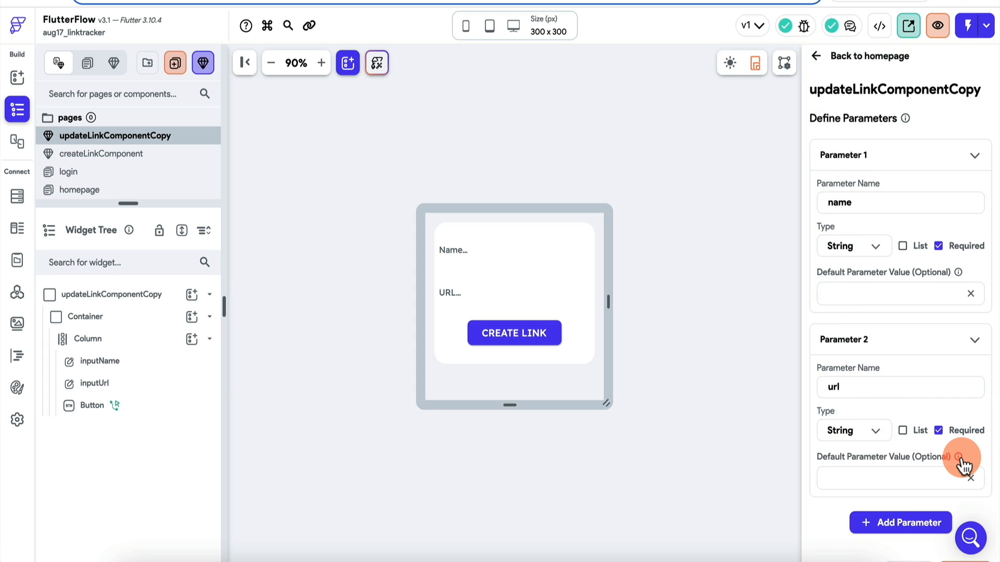
pyautogui.scroll(-2, 963, 464)
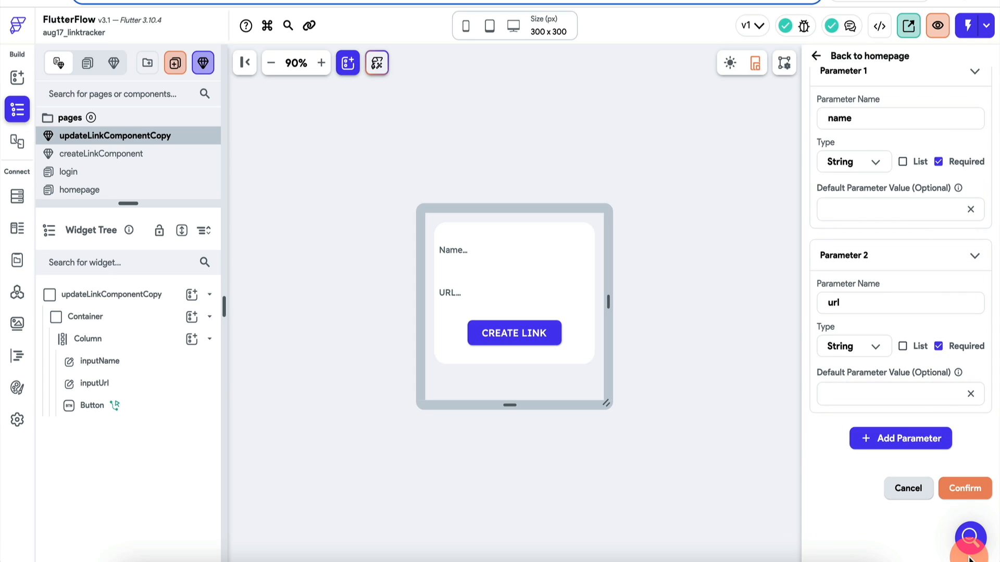
pyautogui.click(967, 489)
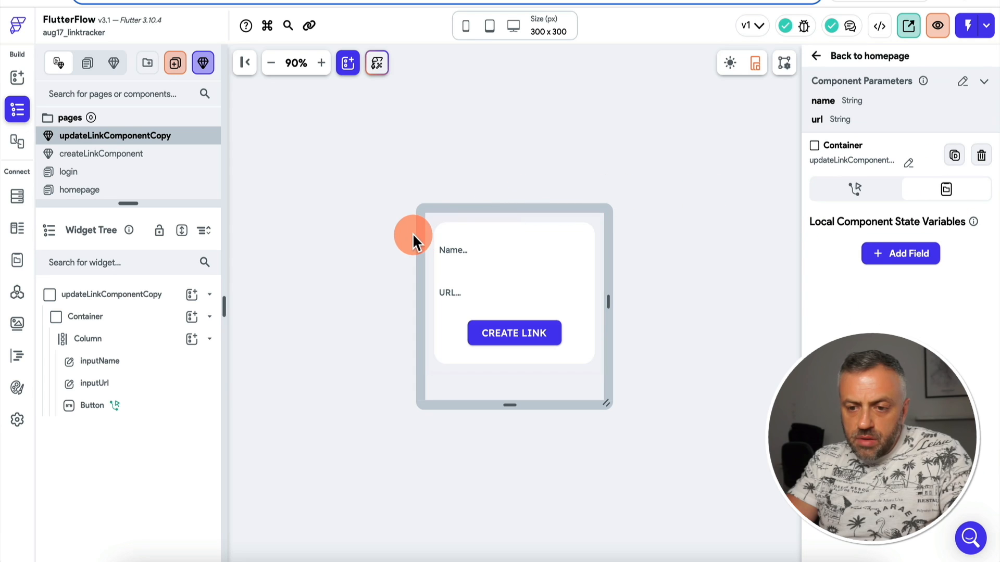
# - Bind the initial values of inputName and inputUrl to the component parameters name and url
pyautogui.click(471, 250)
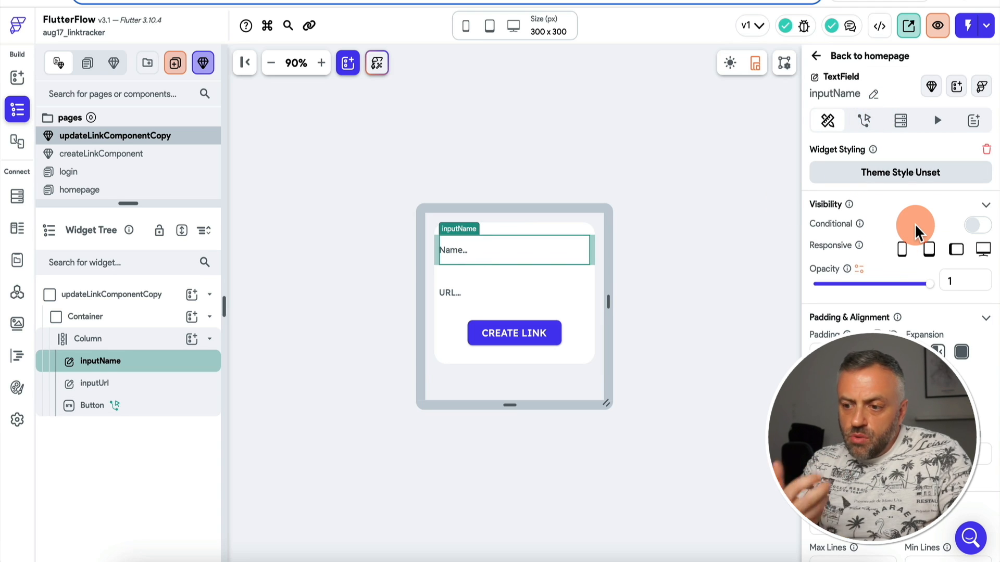
pyautogui.scroll(-10, 843, 267)
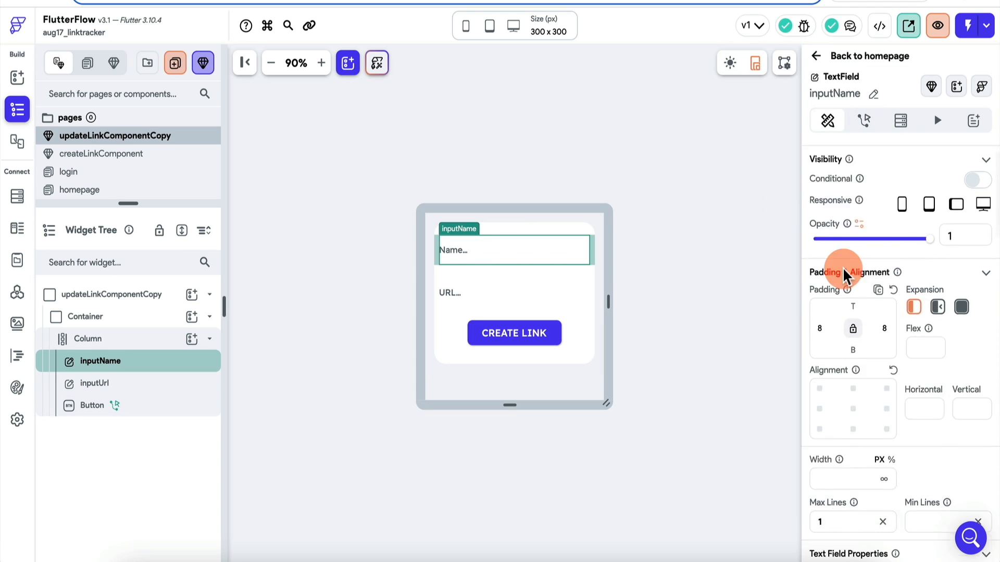
pyautogui.scroll(-3, 844, 274)
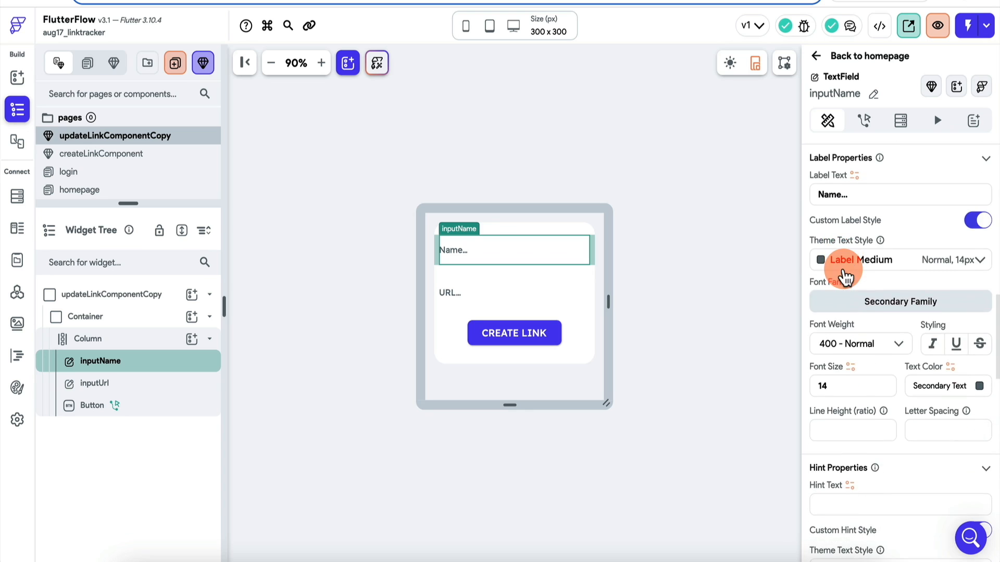
pyautogui.scroll(8, 859, 323)
pyautogui.click(858, 320)
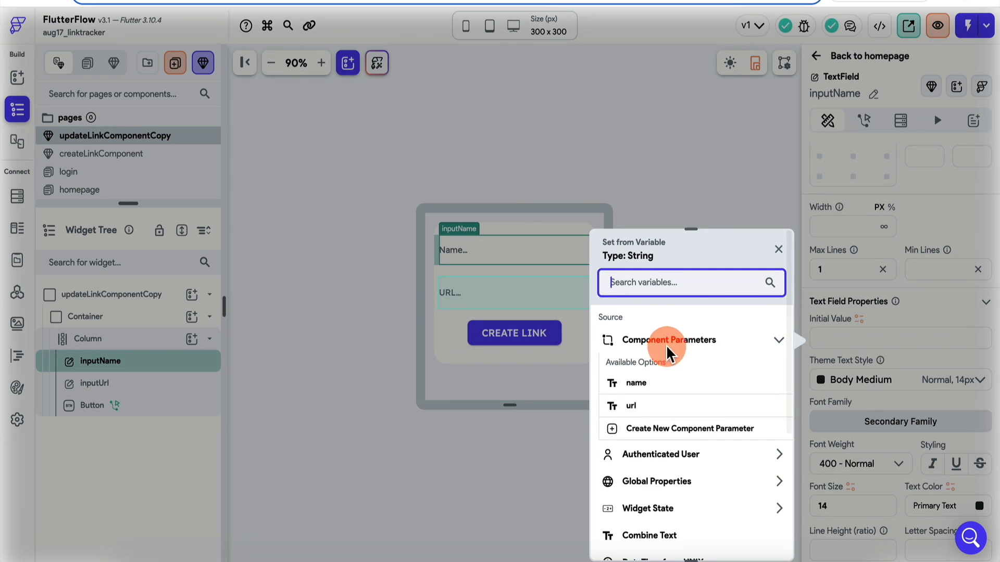
pyautogui.click(662, 384)
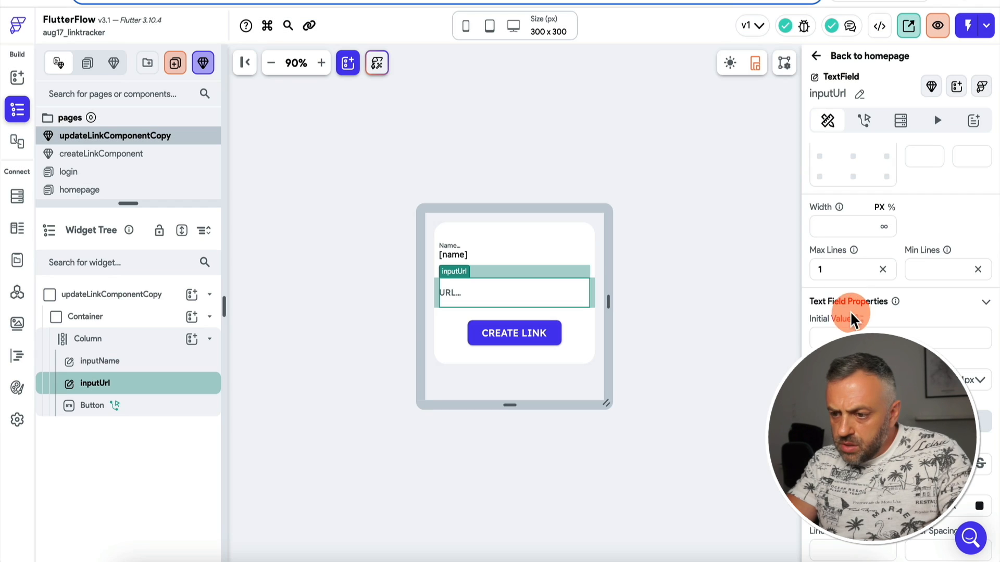
pyautogui.click(859, 321)
pyautogui.click(638, 396)
# - Change the component button's text to UPDATE LINK
pyautogui.click(502, 335)
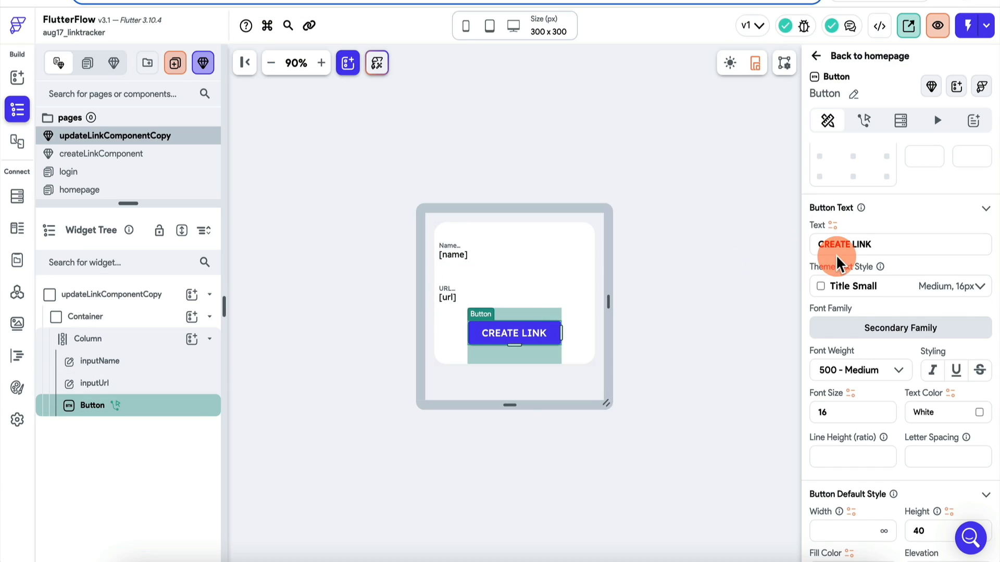
pyautogui.write('UPDATE')
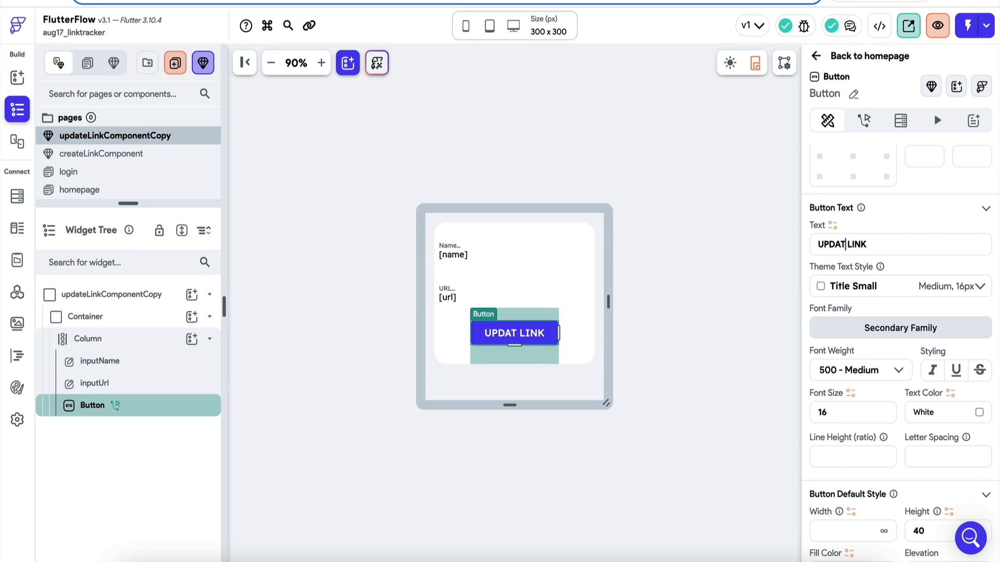
pyautogui.click(679, 242)
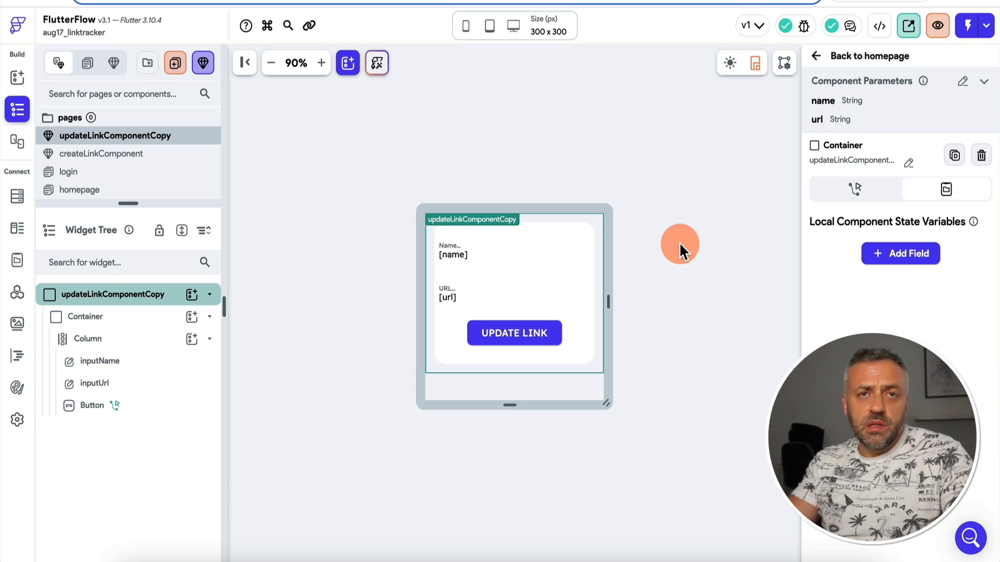
# - Add a third required parameter, linkRef, of type Doc Reference (links) to updateLinkComponentCopy and confirm the parameters
pyautogui.click(964, 84)
pyautogui.click(910, 256)
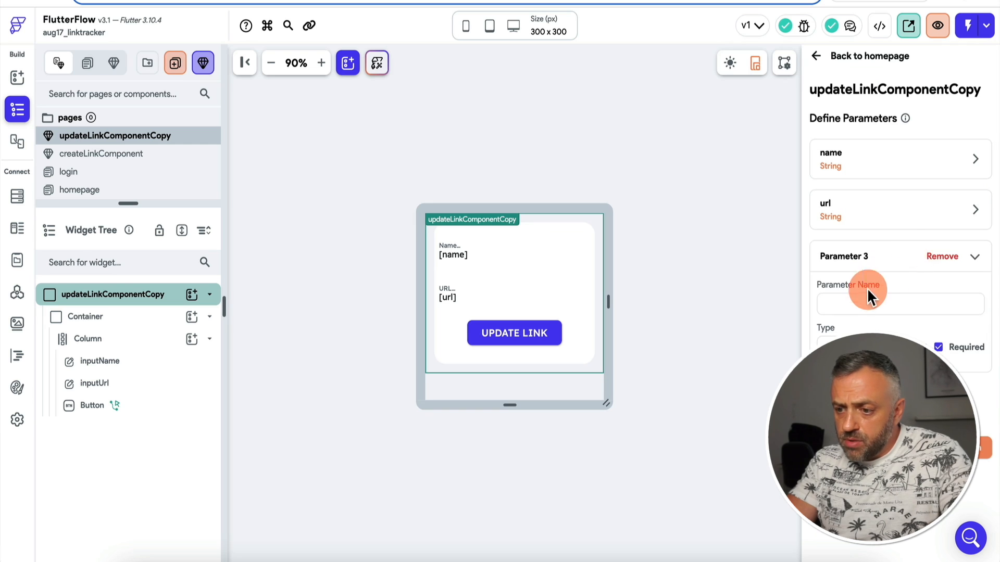
pyautogui.write('L')
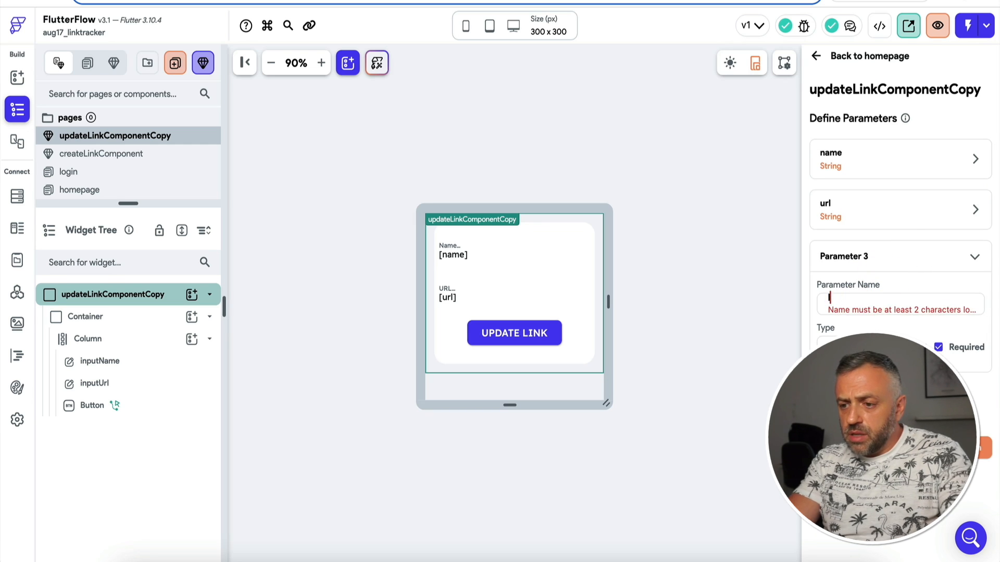
pyautogui.click(871, 348)
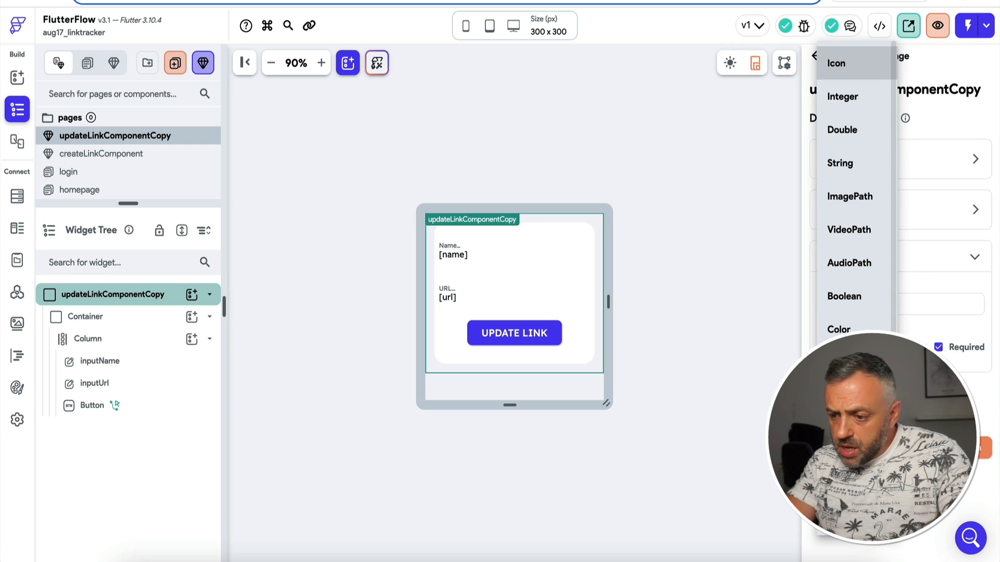
pyautogui.click(857, 429)
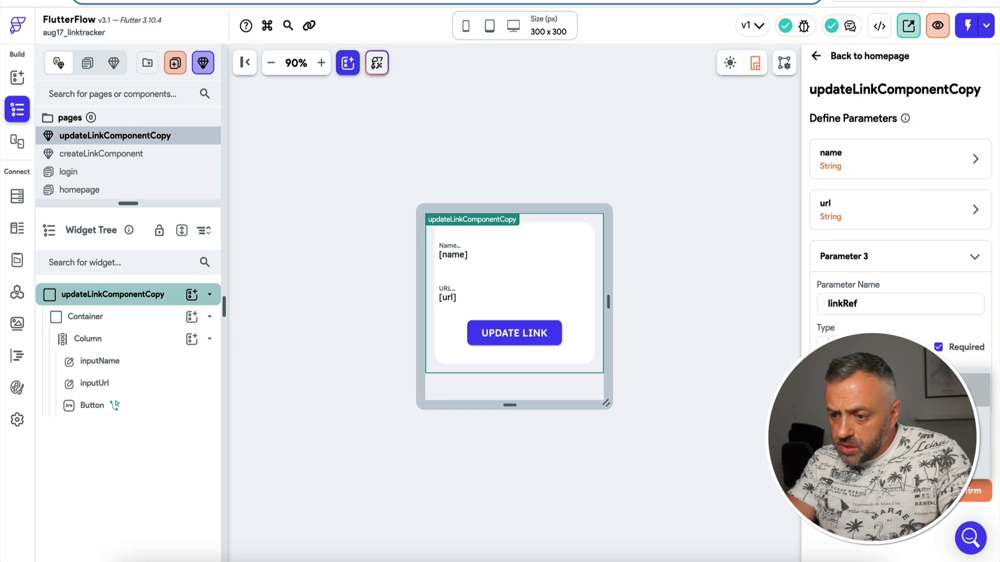
pyautogui.click(966, 497)
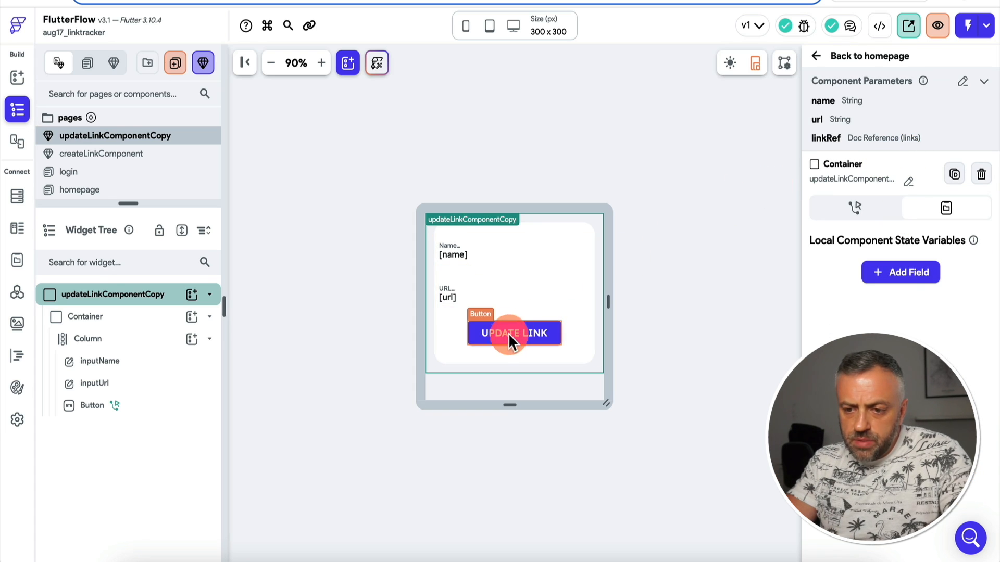
# - Replace the UPDATE LINK button's Create Document action with Update Document, using the linkRef parameter as the reference to update
pyautogui.click(522, 330)
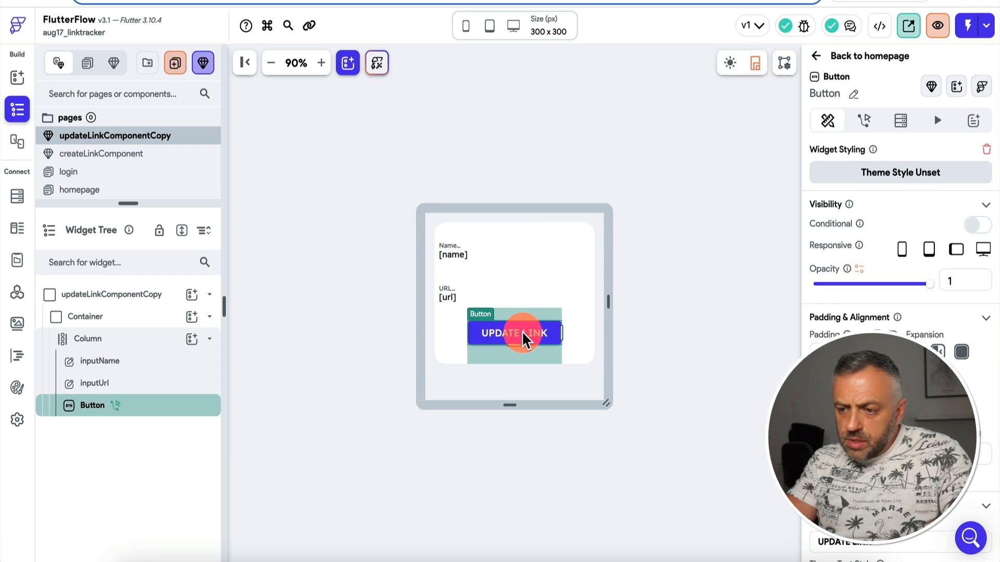
pyautogui.click(864, 121)
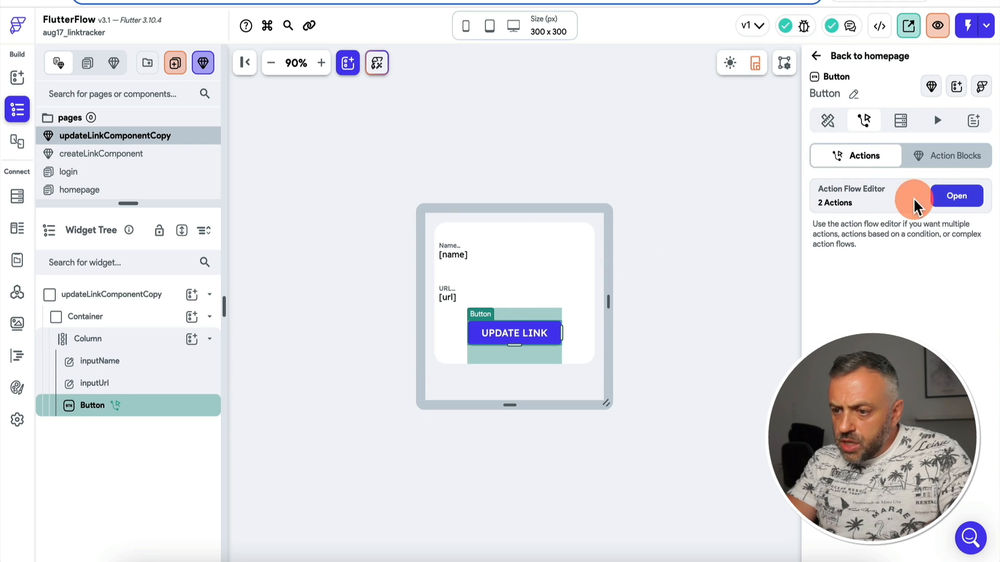
pyautogui.click(955, 195)
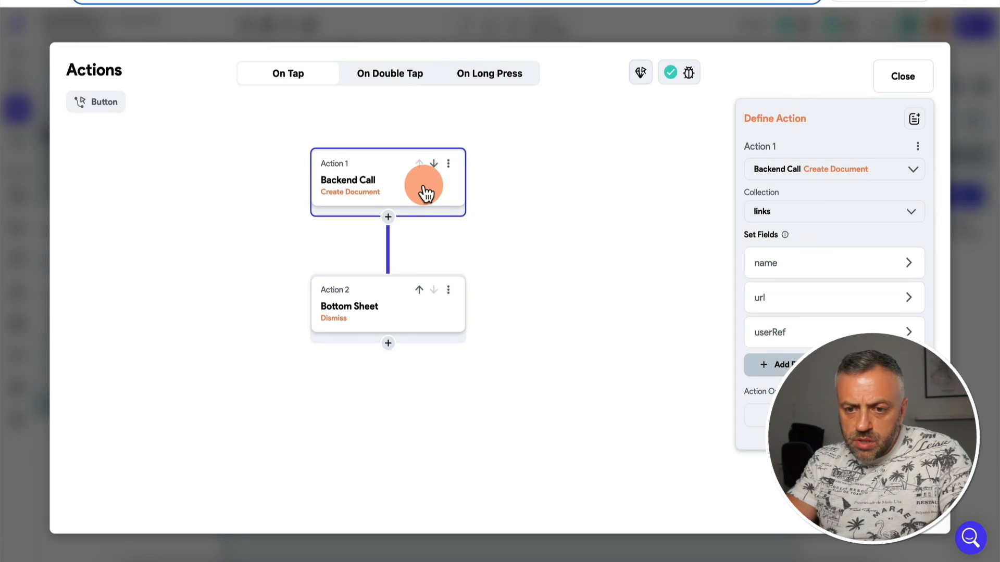
pyautogui.click(833, 172)
pyautogui.click(789, 222)
pyautogui.write('upd')
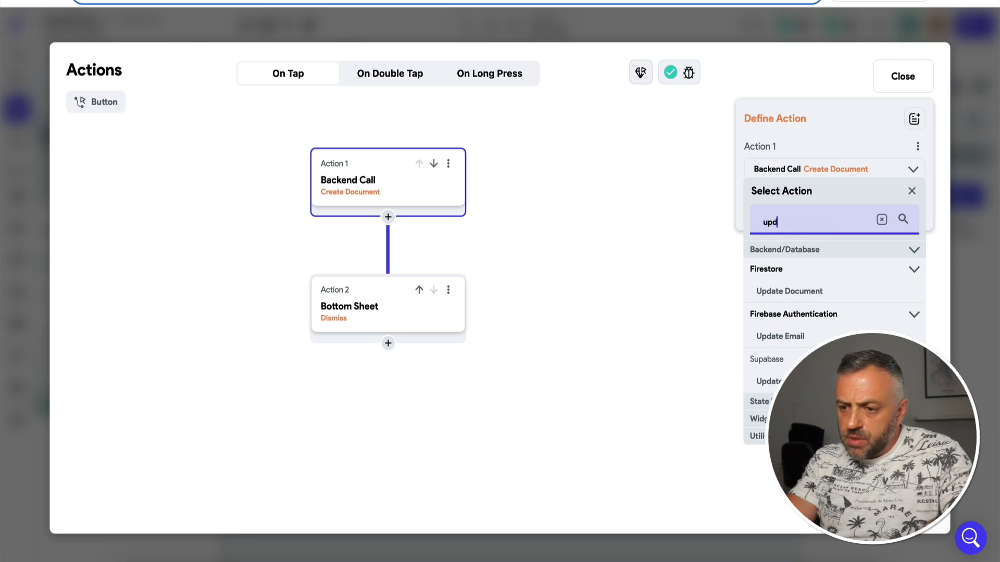
pyautogui.click(796, 294)
pyautogui.click(802, 223)
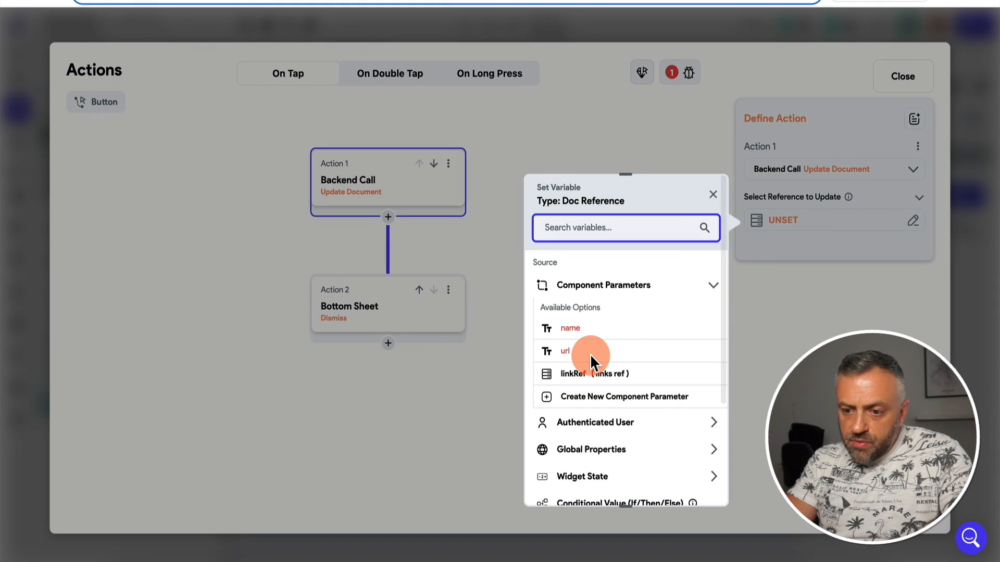
pyautogui.click(601, 375)
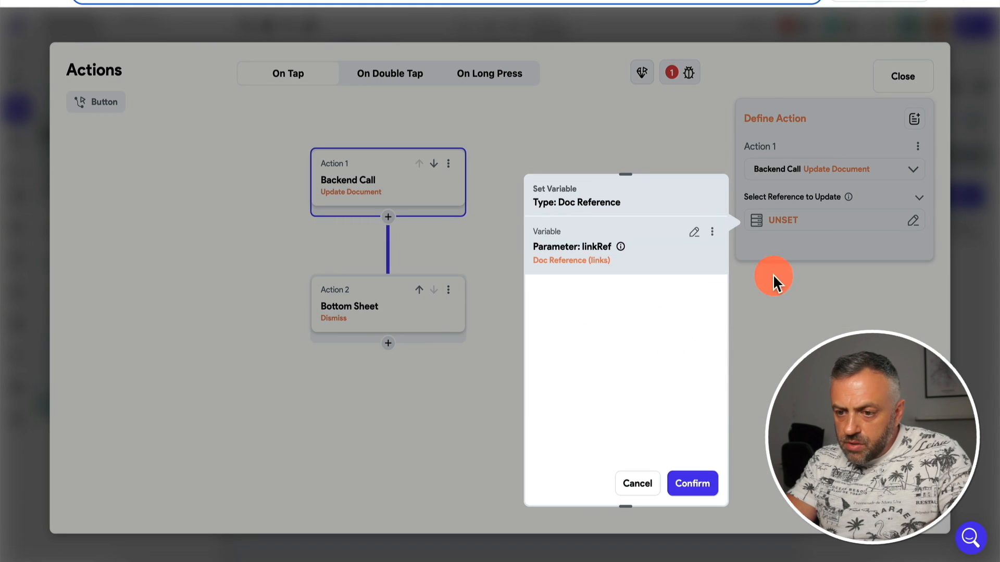
pyautogui.click(701, 495)
# - Add the name and url fields to the Update Document action and bind name to the component parameter name
pyautogui.click(789, 263)
pyautogui.click(789, 299)
pyautogui.click(808, 281)
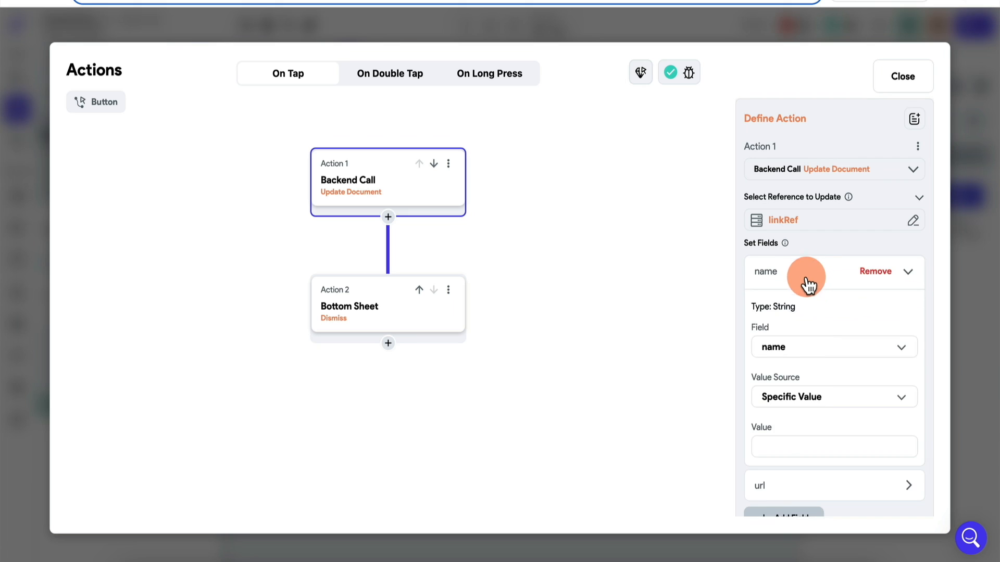
pyautogui.click(816, 402)
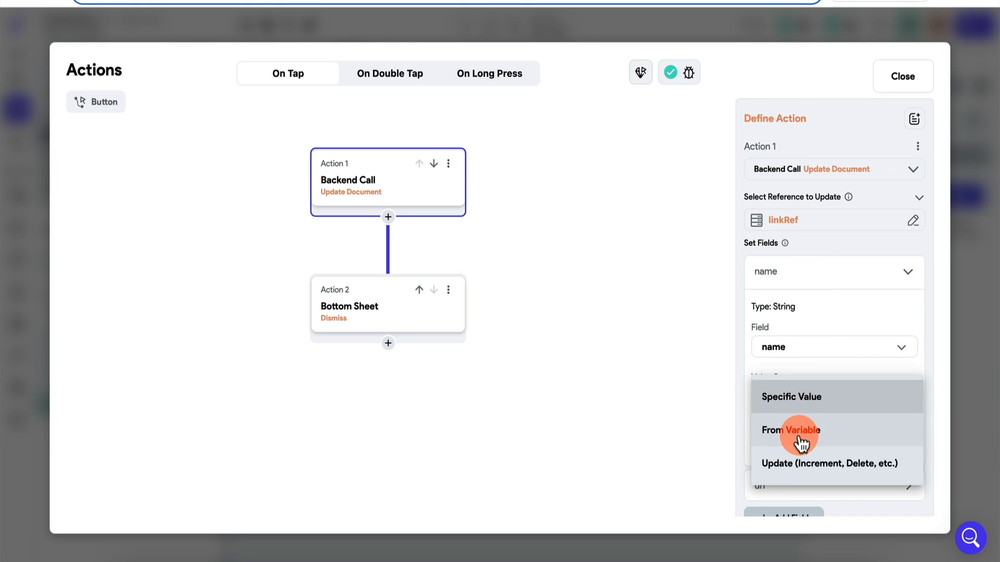
pyautogui.click(802, 430)
pyautogui.click(795, 440)
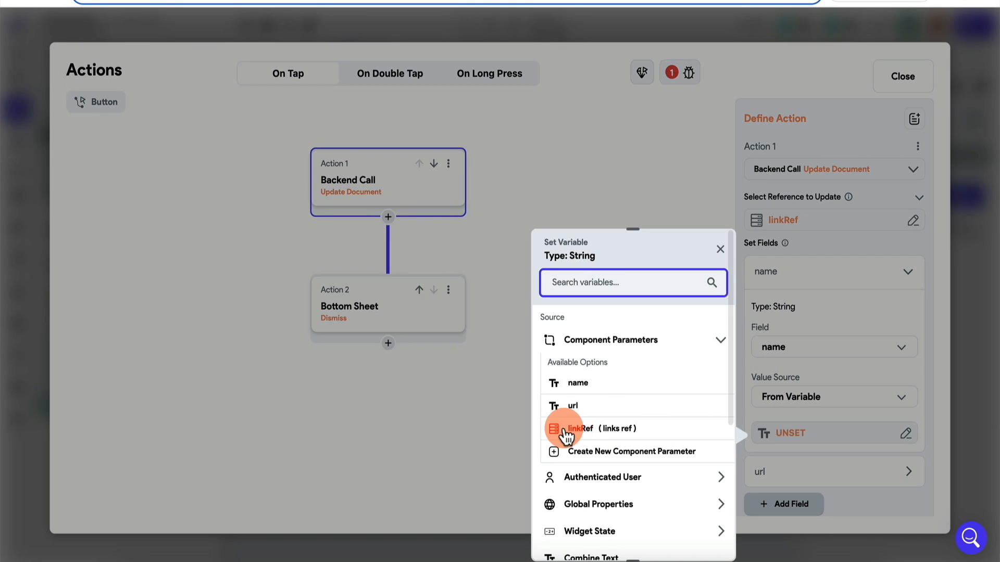
pyautogui.click(599, 388)
# - Bind the action's url field to the component parameter url and close the action editor
pyautogui.click(805, 447)
pyautogui.scroll(-3, 805, 448)
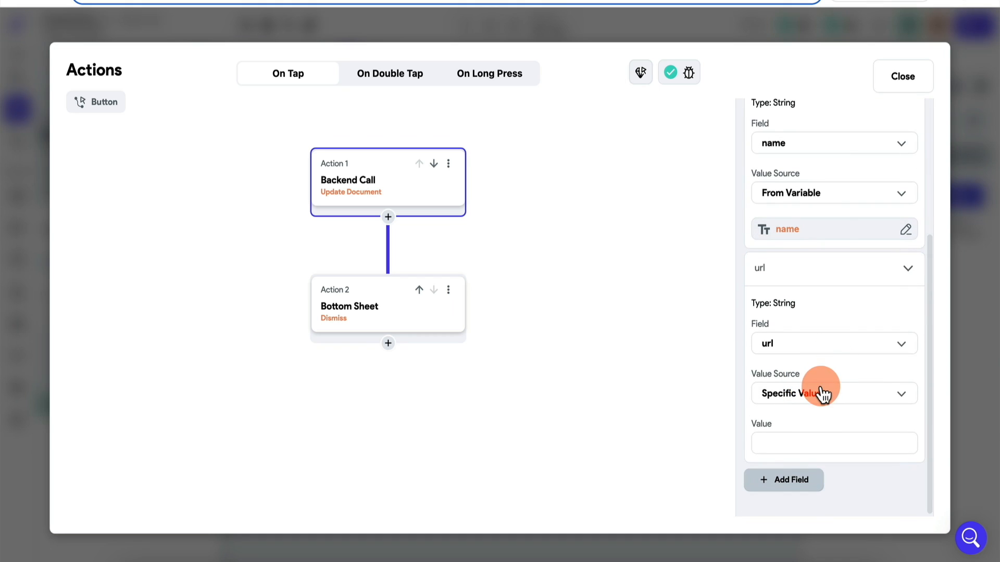
pyautogui.click(811, 396)
pyautogui.click(802, 431)
pyautogui.click(794, 440)
pyautogui.click(614, 408)
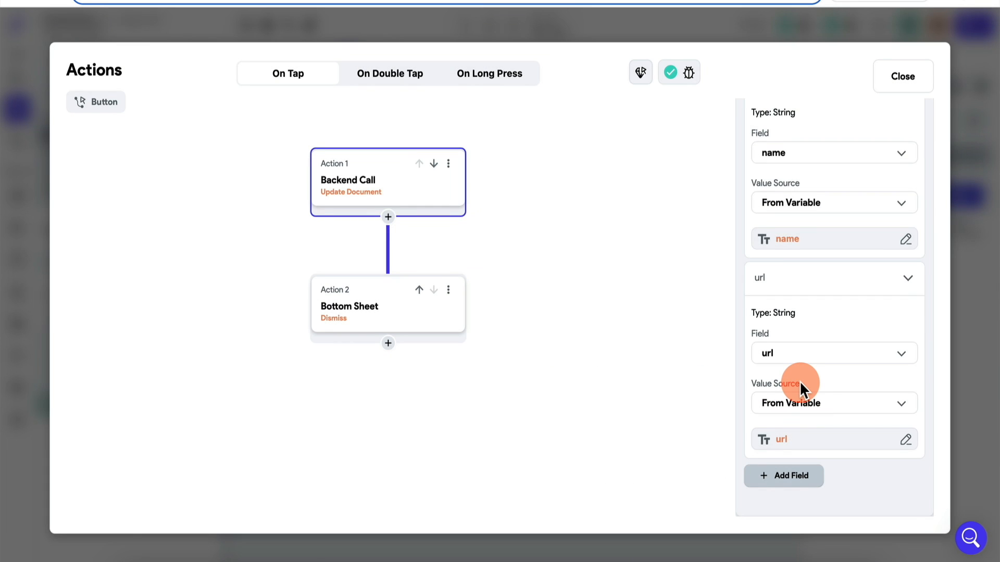
pyautogui.scroll(4, 799, 381)
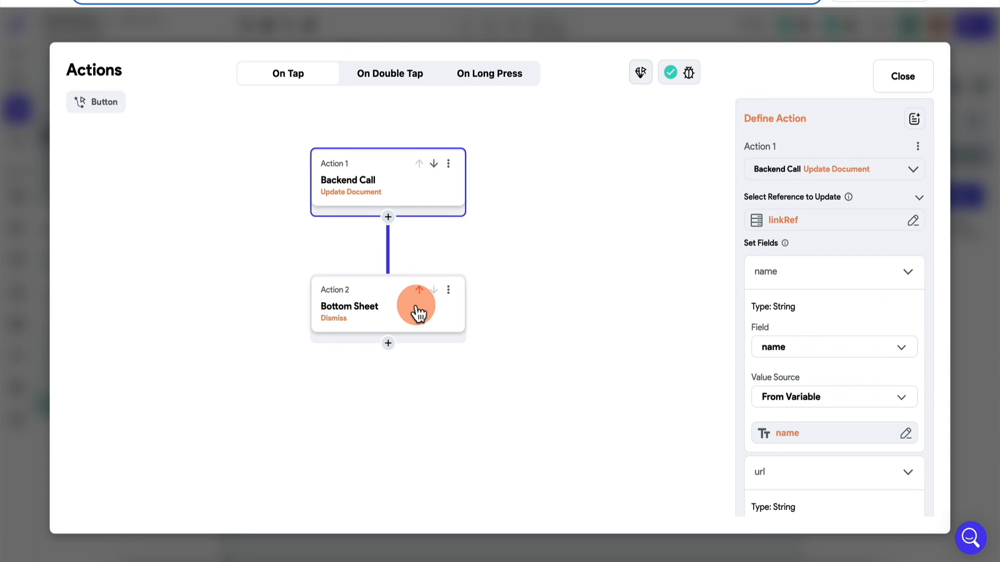
pyautogui.click(972, 263)
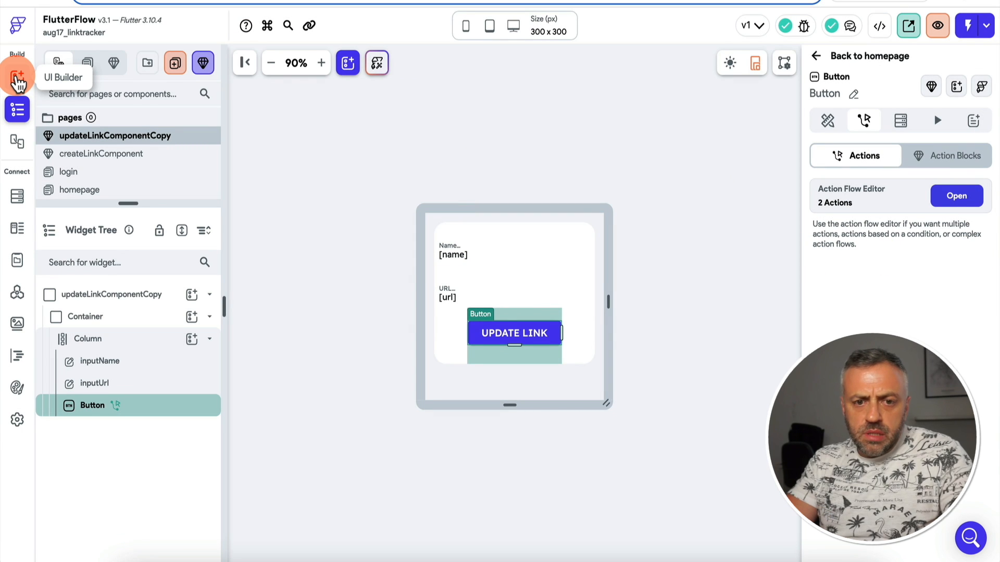
# - On the homepage, remove the Delete Document action from the link card's edit icon button
pyautogui.click(18, 78)
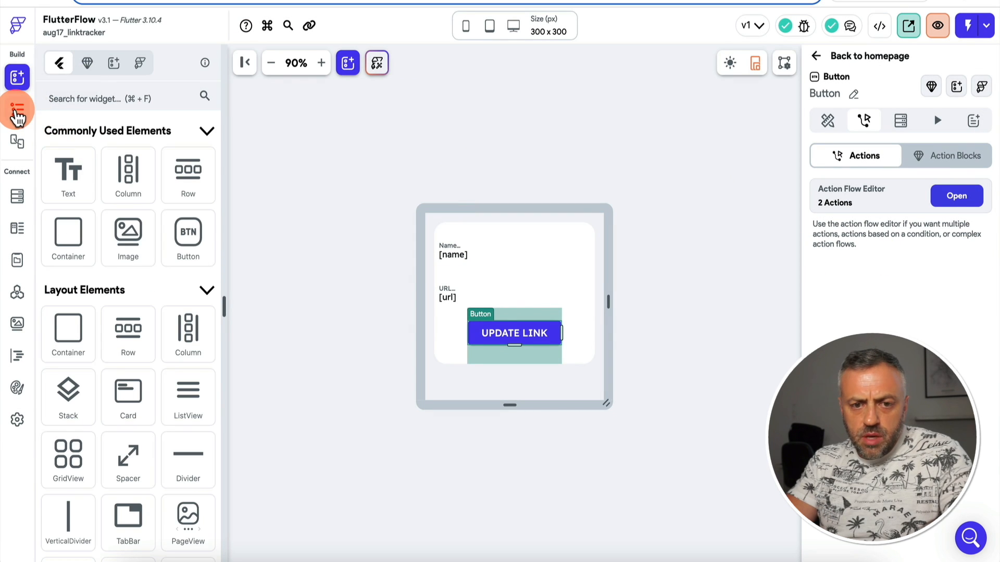
pyautogui.click(18, 109)
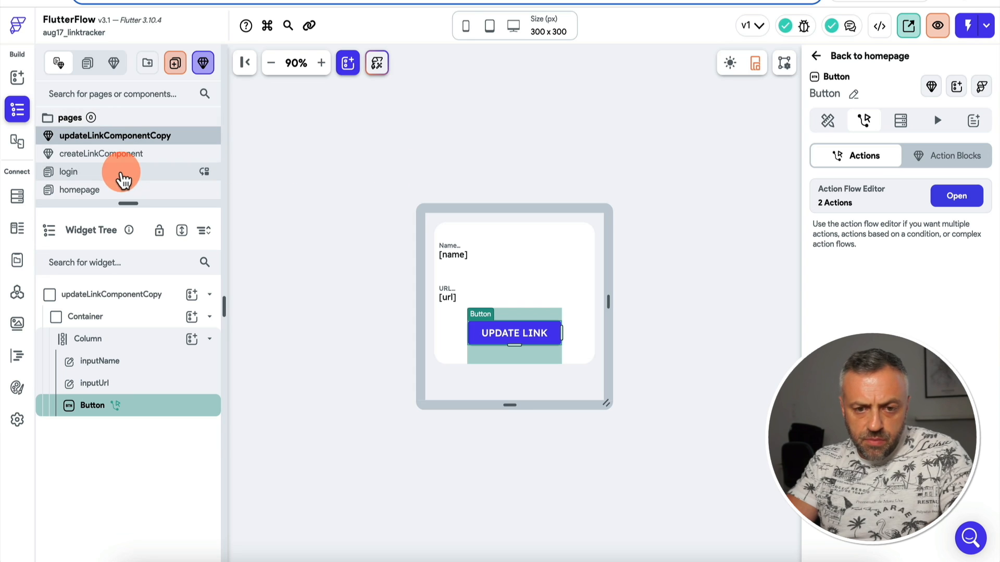
pyautogui.click(123, 189)
pyautogui.click(600, 198)
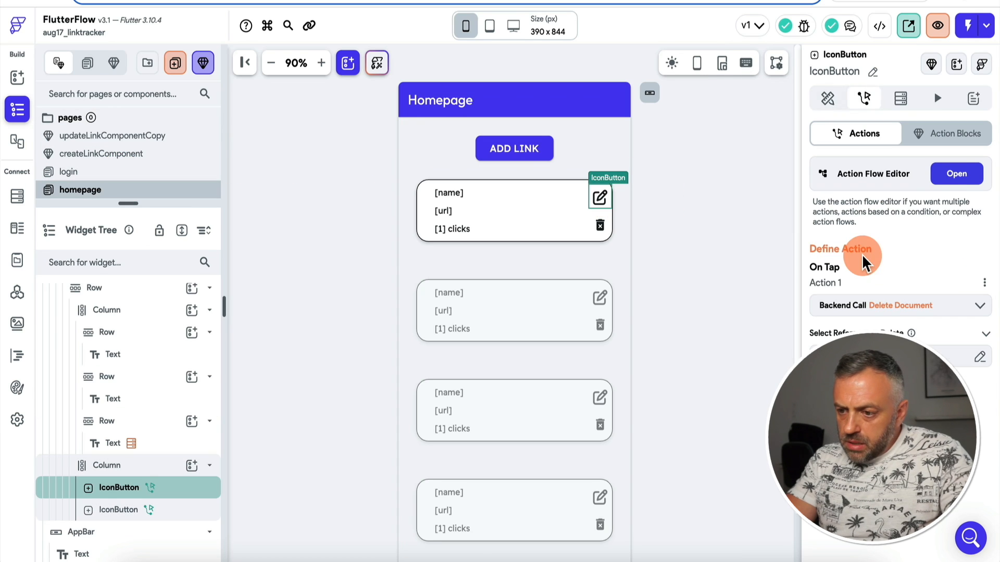
pyautogui.click(960, 174)
pyautogui.click(448, 166)
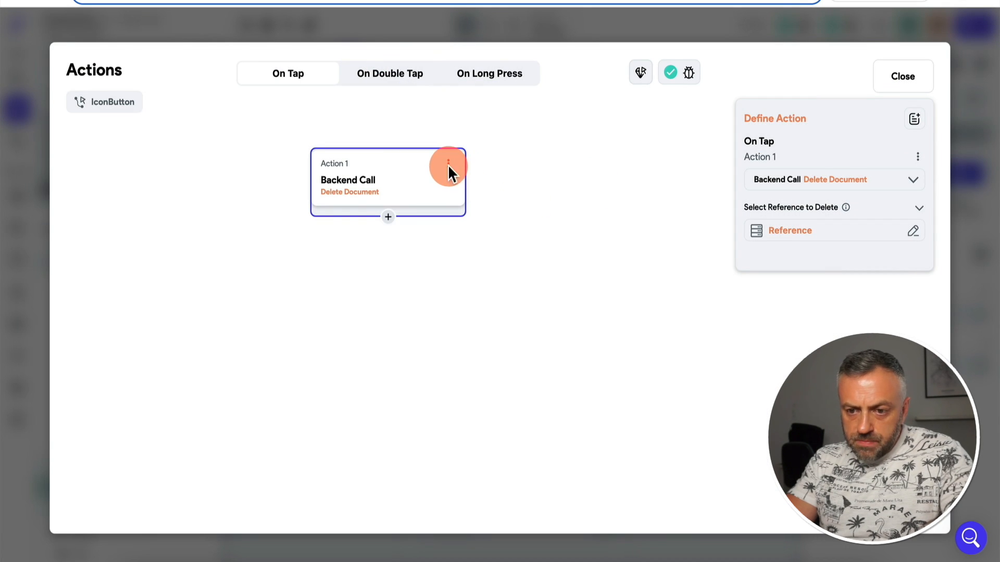
pyautogui.click(622, 322)
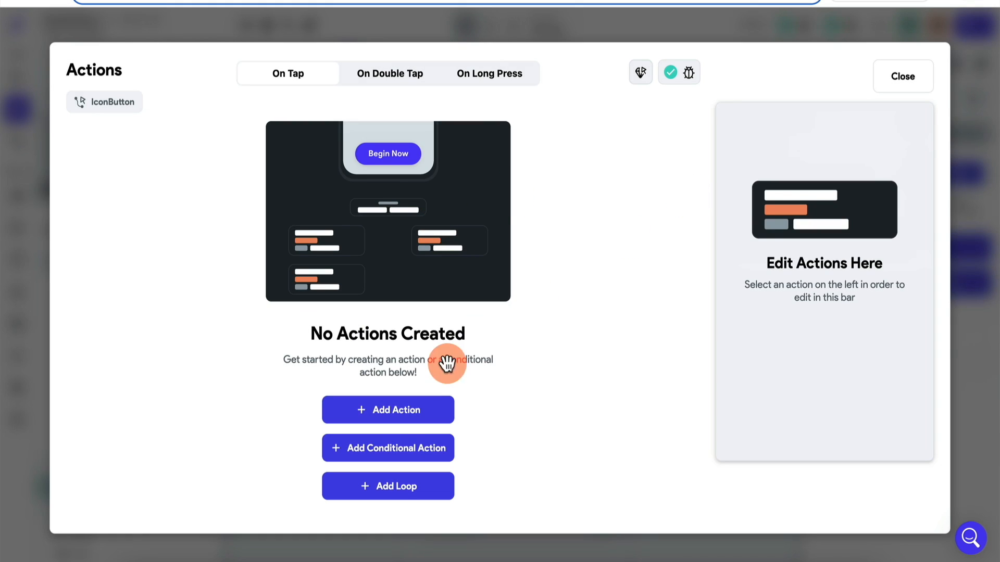
# - Add a new on-tap action to the edit icon button and open the action search
pyautogui.click(409, 420)
pyautogui.click(812, 219)
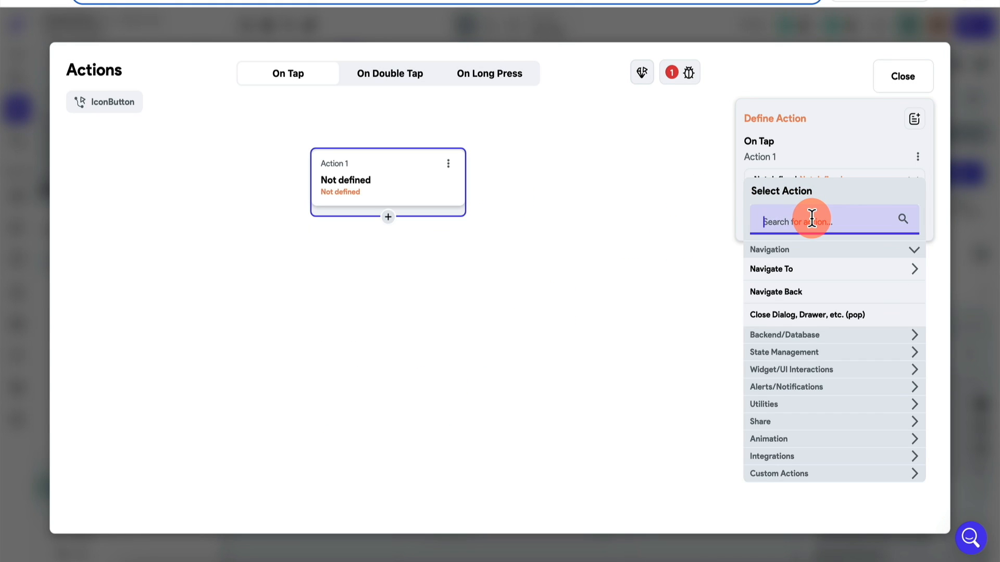
# - Define the icon button's tap action as showing a Bottom Sheet with the updateLinkComponentCopy component
pyautogui.write('show')
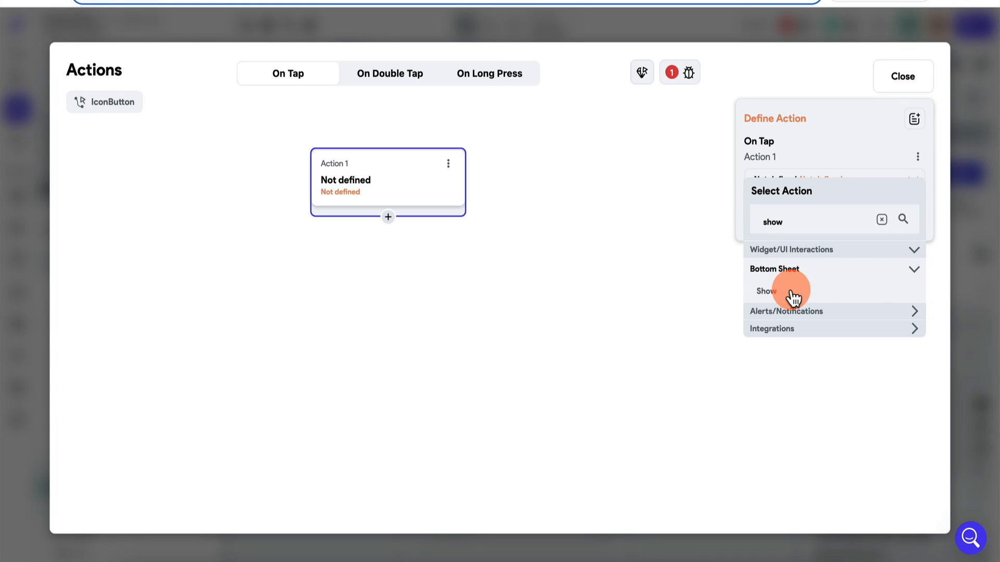
pyautogui.click(790, 292)
pyautogui.click(846, 228)
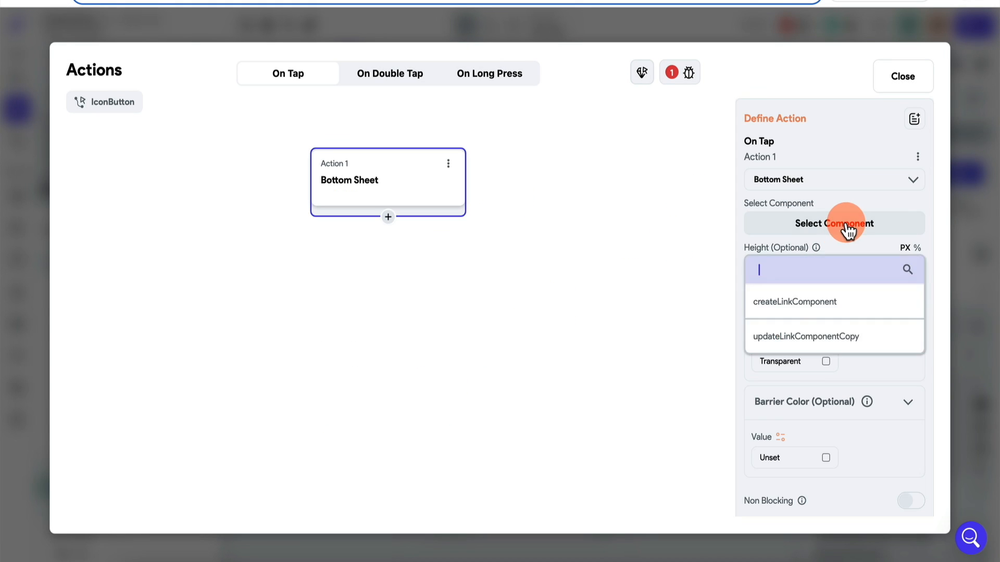
pyautogui.click(809, 336)
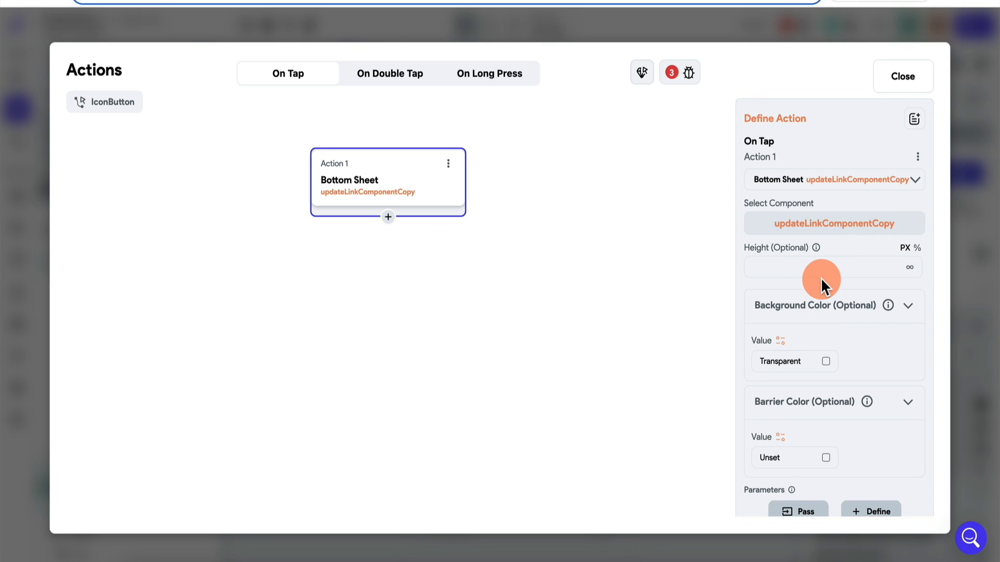
# - Pass the name parameter to the bottom sheet component, taking its value from the links document's name
pyautogui.scroll(-2, 821, 277)
pyautogui.click(806, 380)
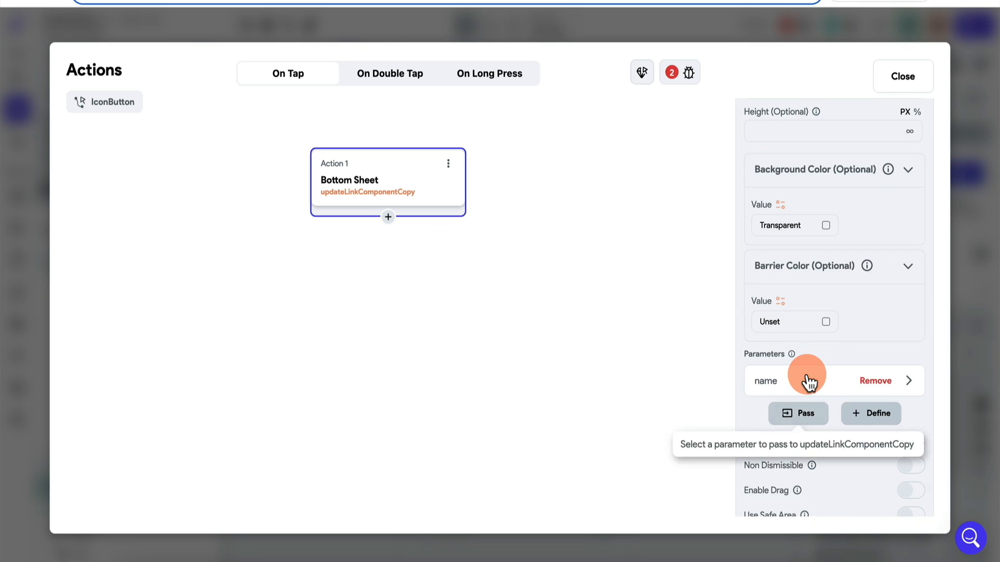
pyautogui.click(807, 379)
pyautogui.click(804, 414)
pyautogui.click(815, 344)
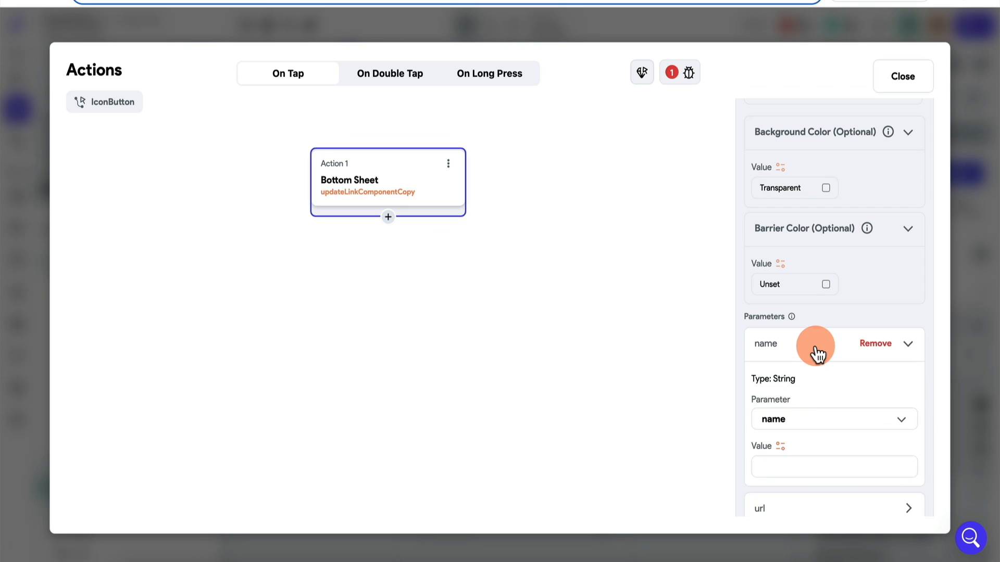
pyautogui.scroll(-2, 823, 364)
pyautogui.click(833, 367)
pyautogui.click(573, 411)
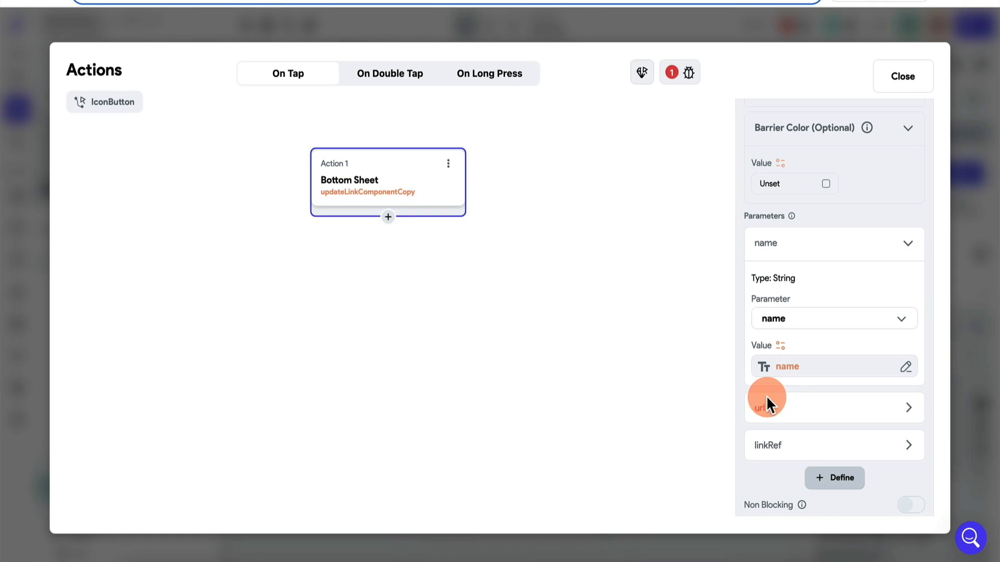
# - Pass the links document's url and reference as the component's url and linkRef parameters
pyautogui.click(768, 403)
pyautogui.scroll(-2, 789, 404)
pyautogui.click(780, 395)
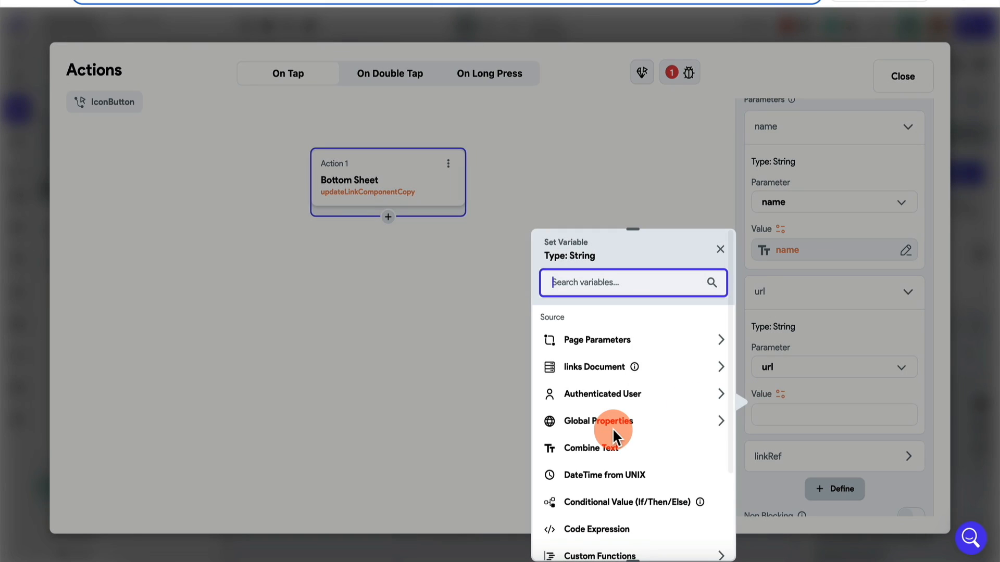
pyautogui.click(609, 368)
pyautogui.click(599, 440)
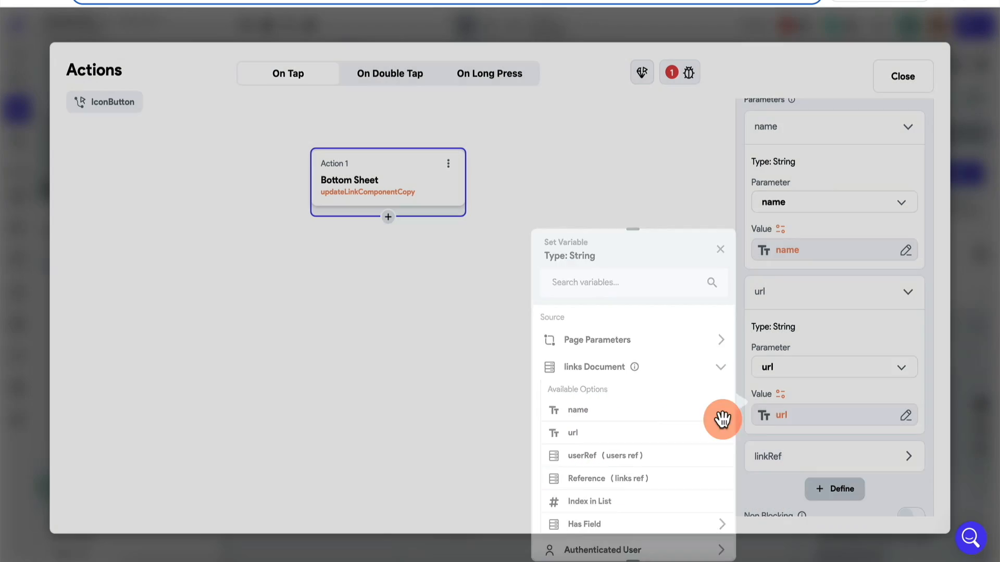
pyautogui.click(790, 462)
pyautogui.click(780, 392)
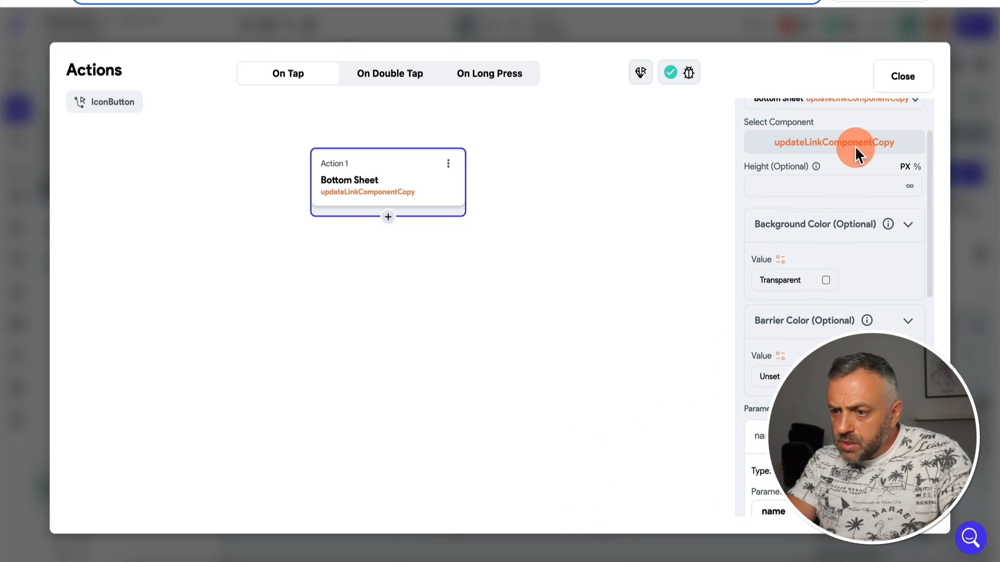
# - Rename the updateLinkComponentCopy component to updateLinkComponent
pyautogui.click(951, 167)
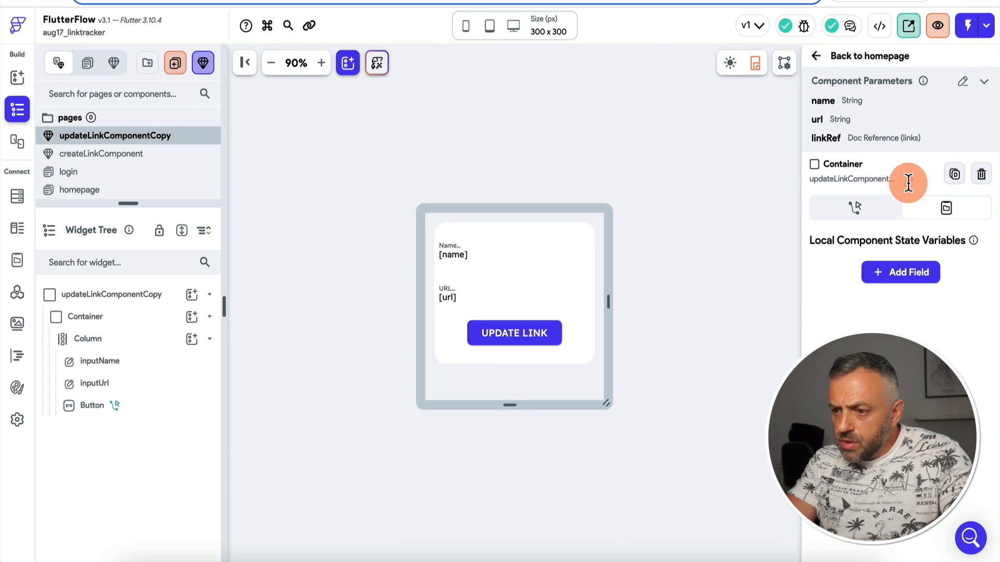
pyautogui.press('Return')
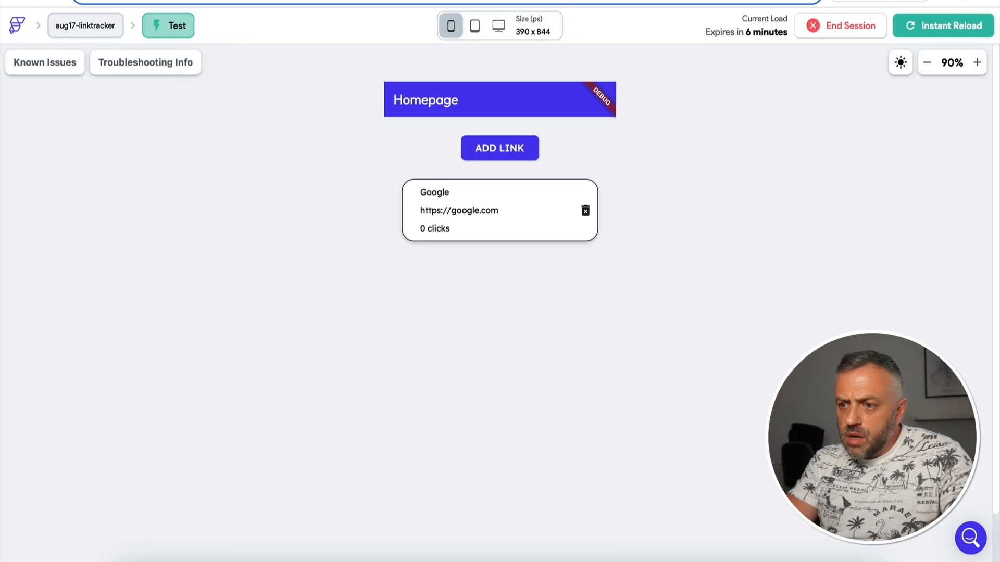
# - Reload the test session and try to update the Google link's name to Google2
pyautogui.click(961, 40)
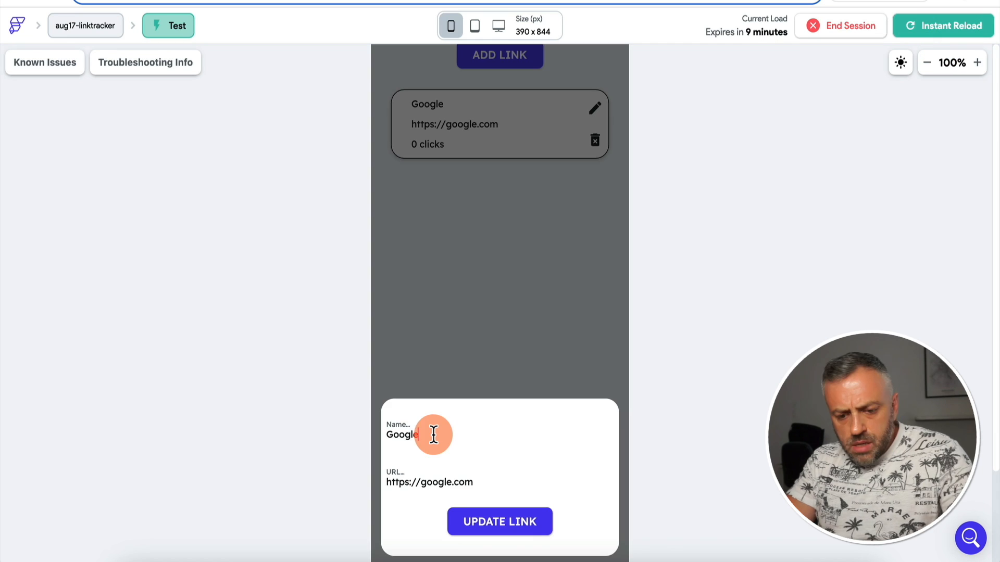
pyautogui.write('222')
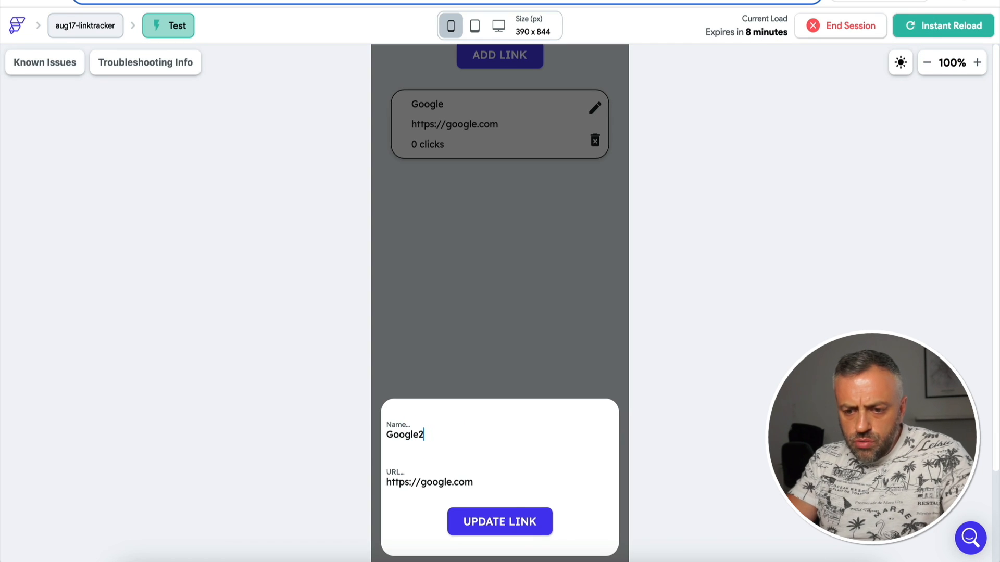
pyautogui.click(503, 521)
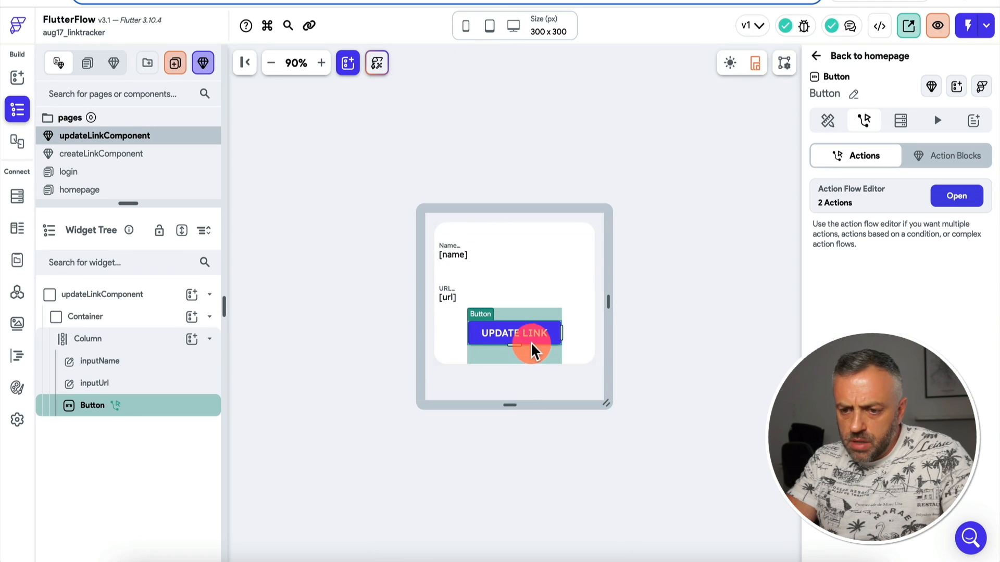
# - In the Update Link button's Update Document action, set the name field from the inputName widget state
pyautogui.click(956, 196)
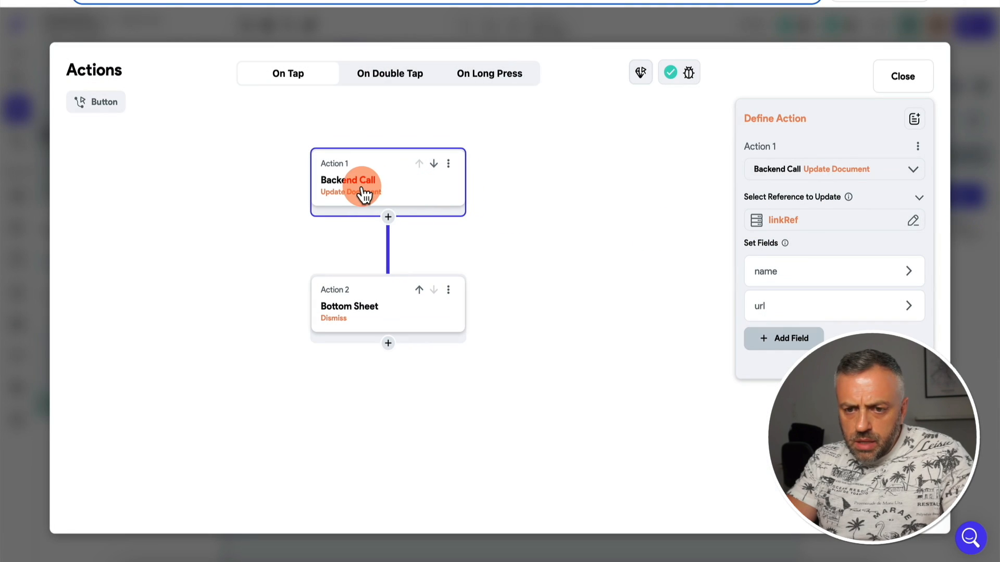
pyautogui.click(792, 282)
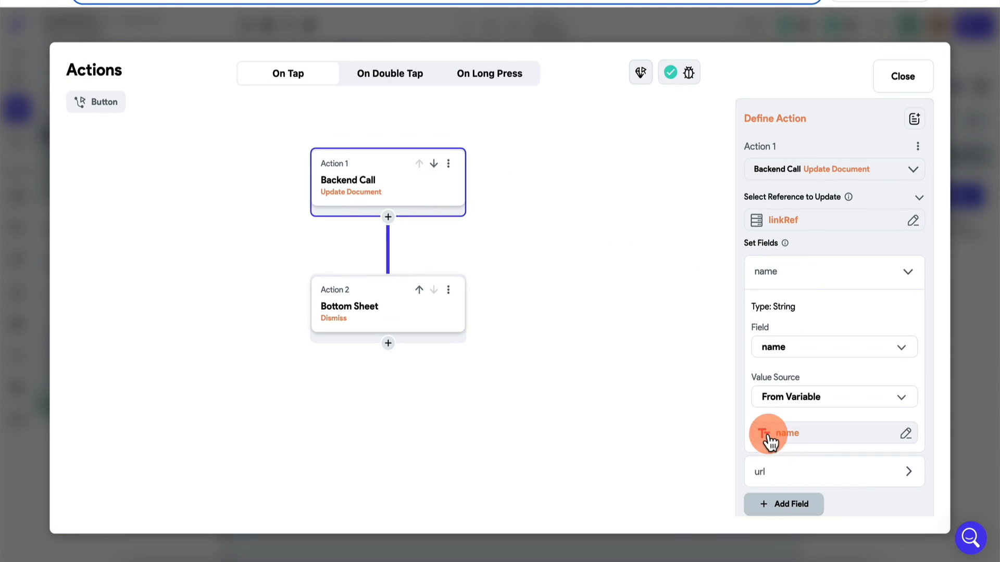
pyautogui.click(804, 436)
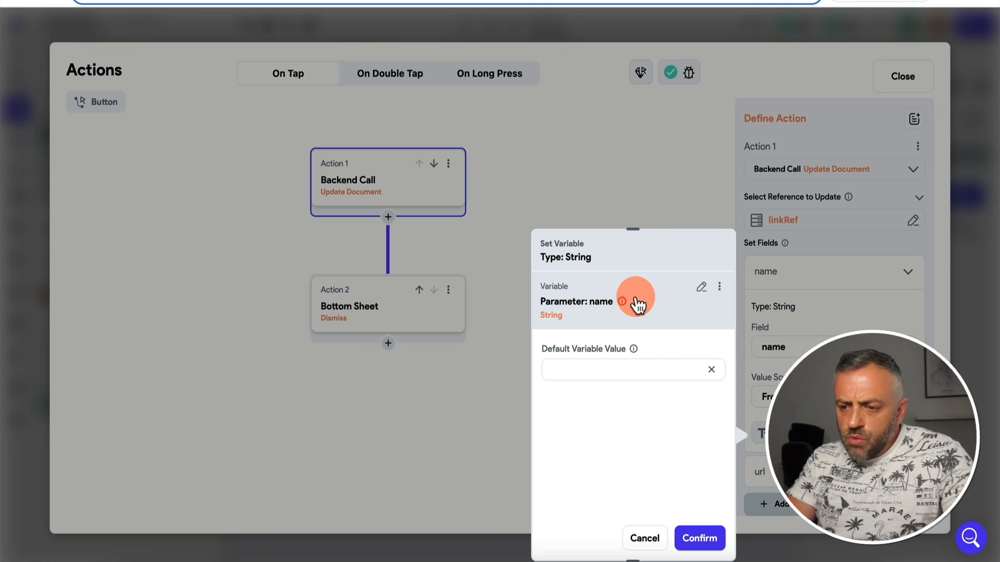
pyautogui.click(702, 288)
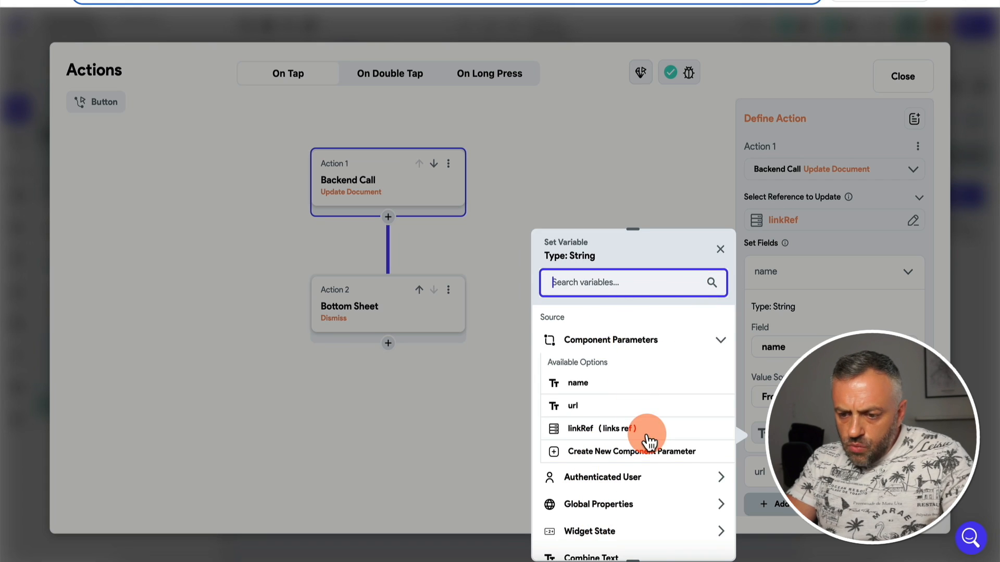
pyautogui.scroll(-3, 647, 441)
pyautogui.click(609, 407)
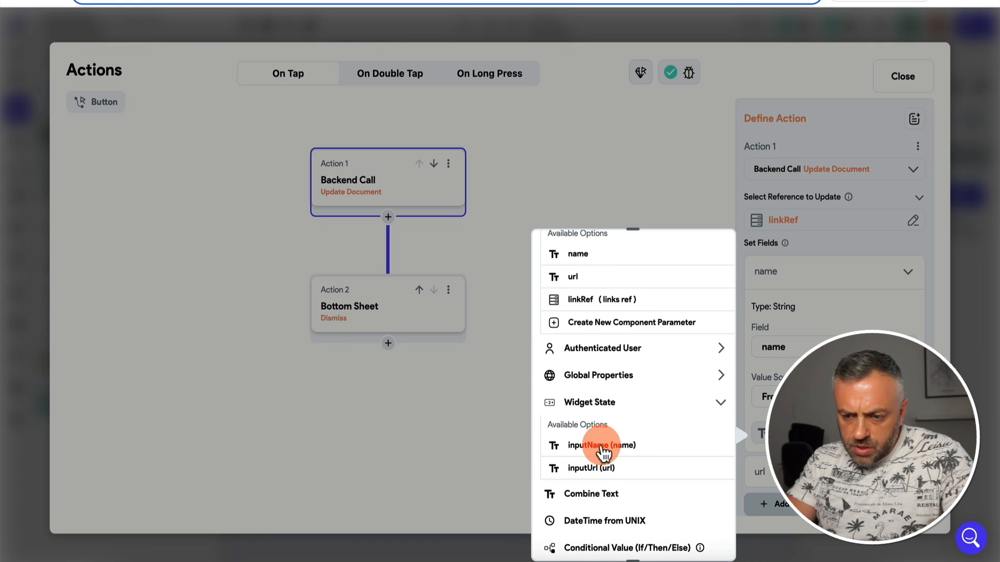
pyautogui.click(594, 446)
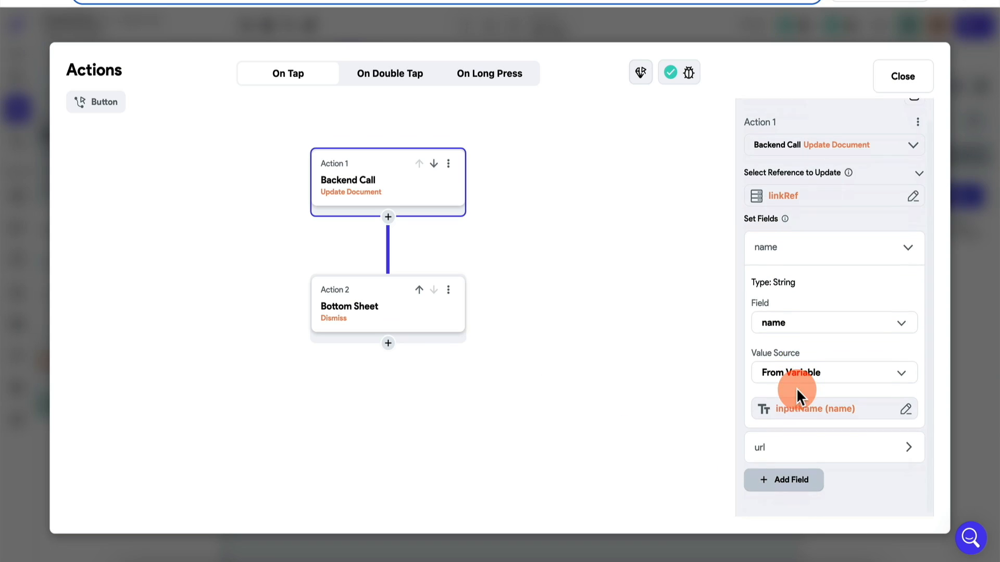
# - Set the Update Document action's url field from the inputUrl widget state
pyautogui.scroll(-1, 797, 391)
pyautogui.click(775, 436)
pyautogui.scroll(-3, 775, 436)
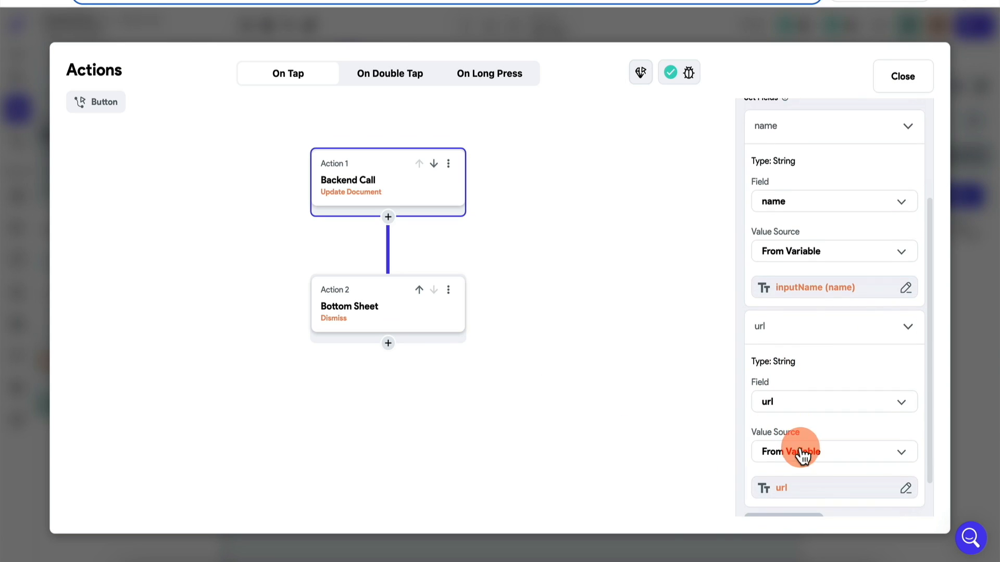
pyautogui.click(808, 491)
pyautogui.click(642, 452)
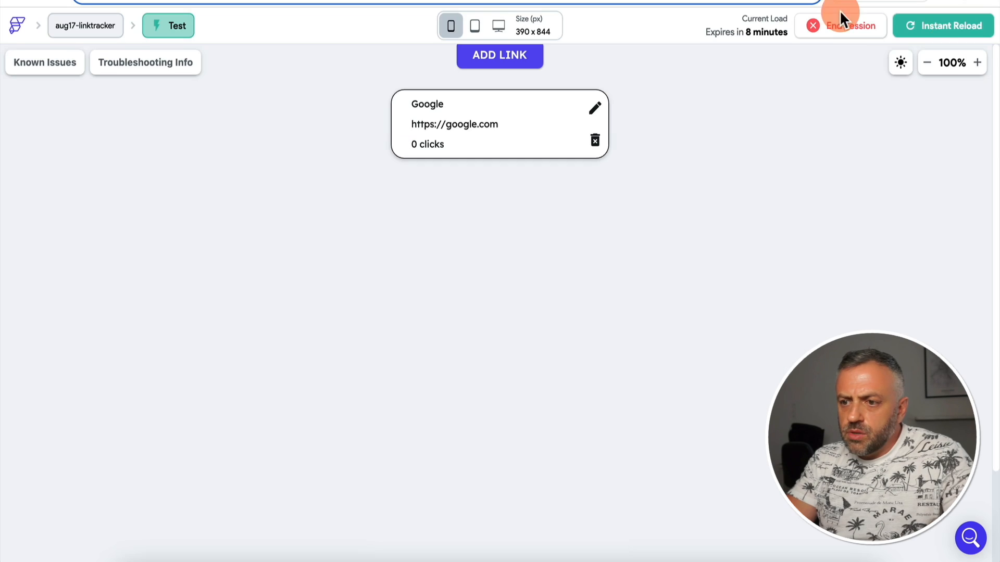
# - Reload the test app with the corrected update action and rename the Google link to Google2
pyautogui.click(970, 30)
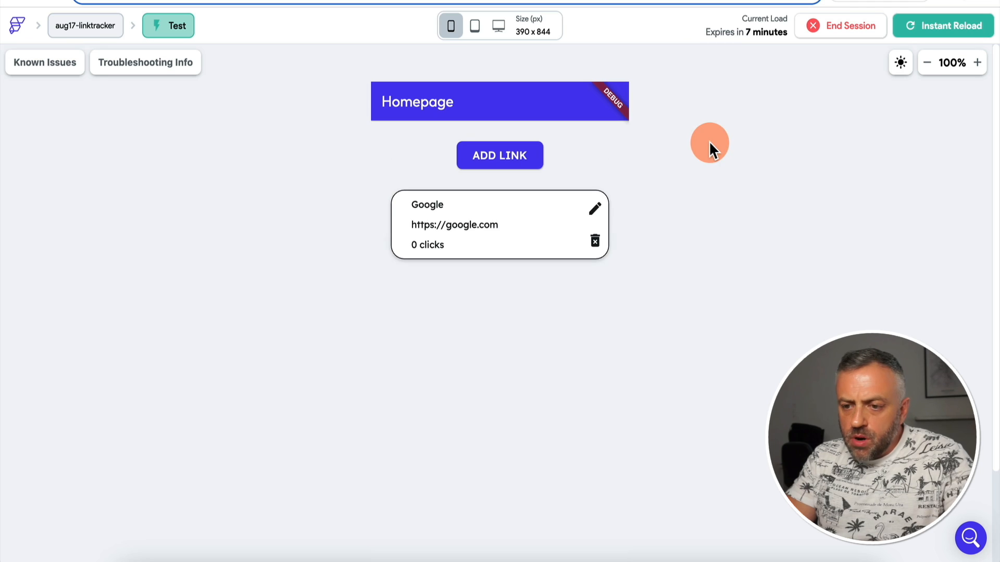
pyautogui.click(594, 209)
pyautogui.click(464, 435)
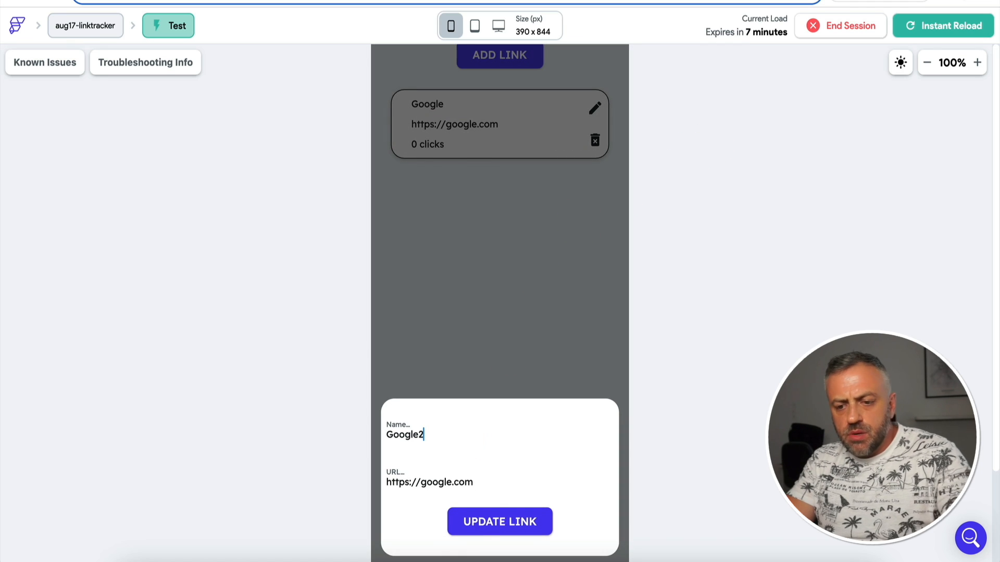
pyautogui.write('2')
pyautogui.click(490, 523)
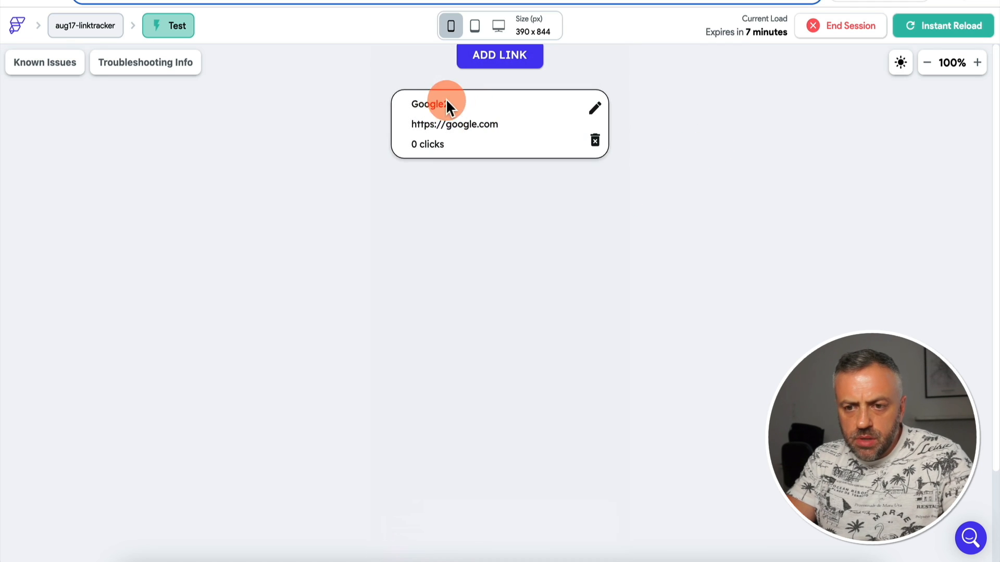
pyautogui.click(595, 107)
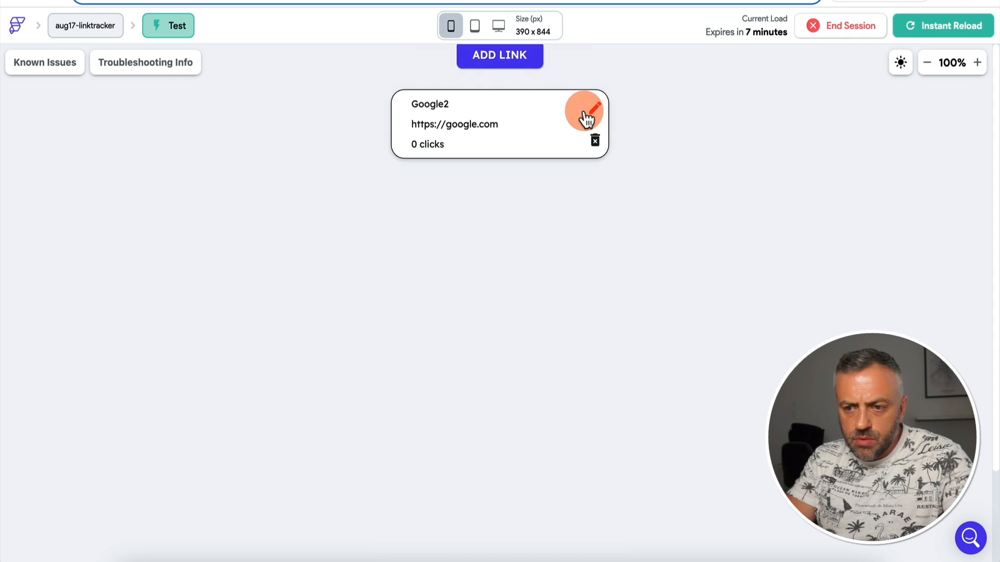
pyautogui.click(451, 482)
pyautogui.write('2.com')
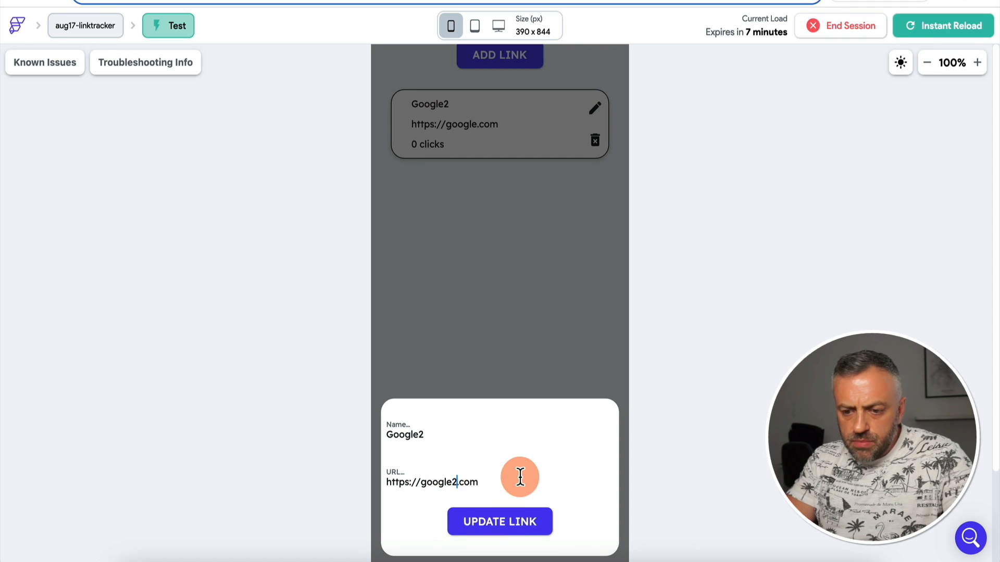
pyautogui.click(509, 525)
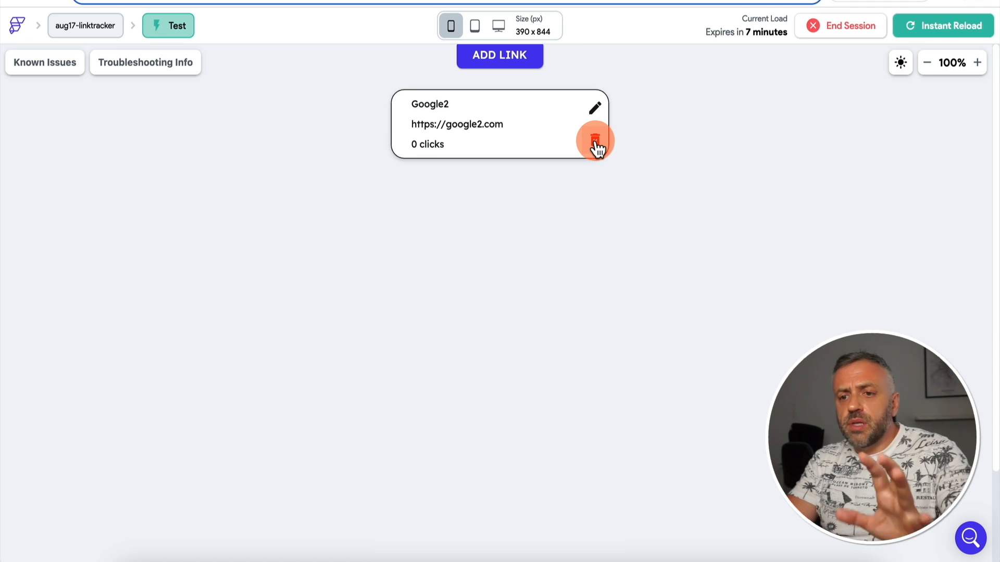
pyautogui.click(509, 57)
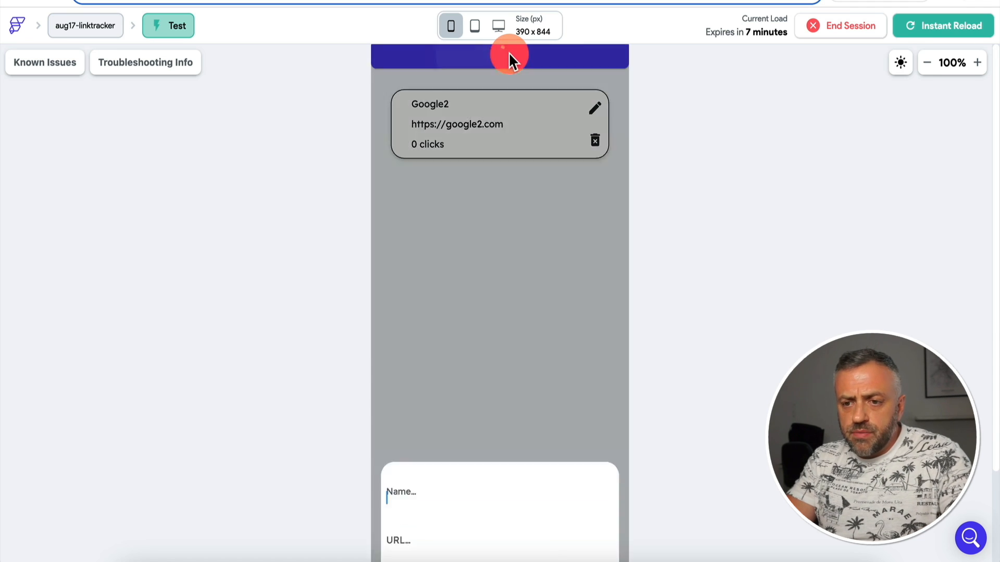
pyautogui.write('News.')
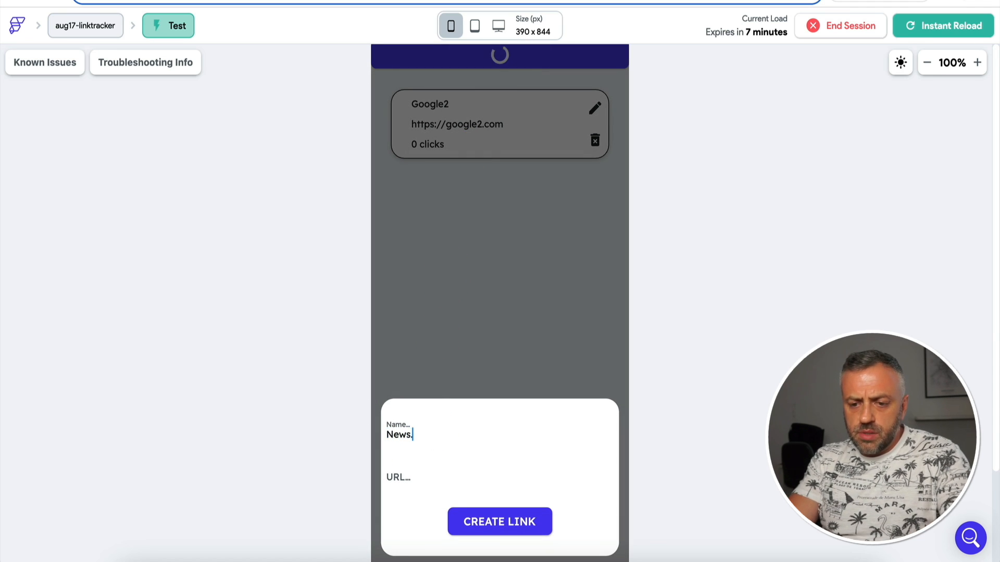
pyautogui.write('com')
pyautogui.press('Tab')
pyautogui.write('https://news.com')
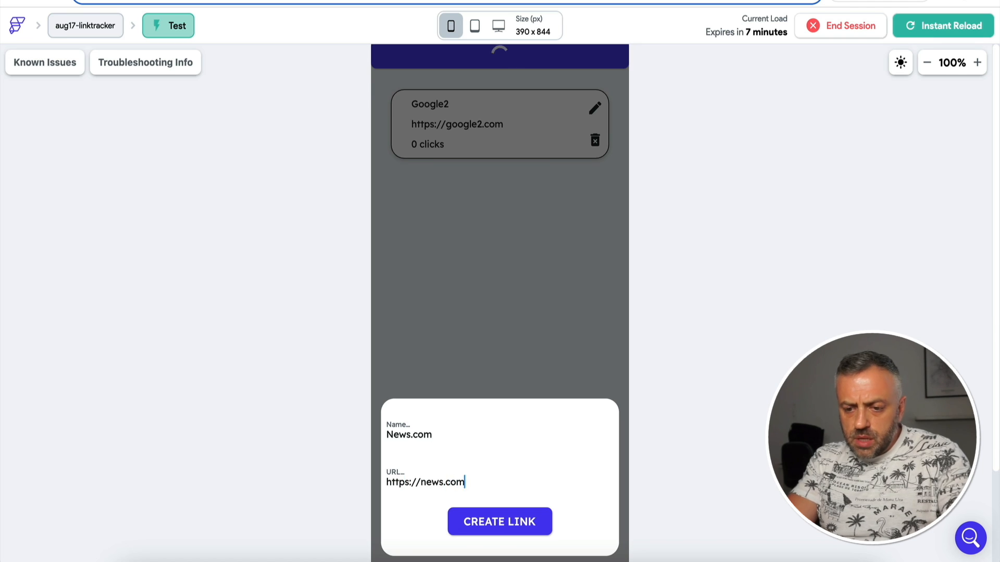
pyautogui.click(478, 525)
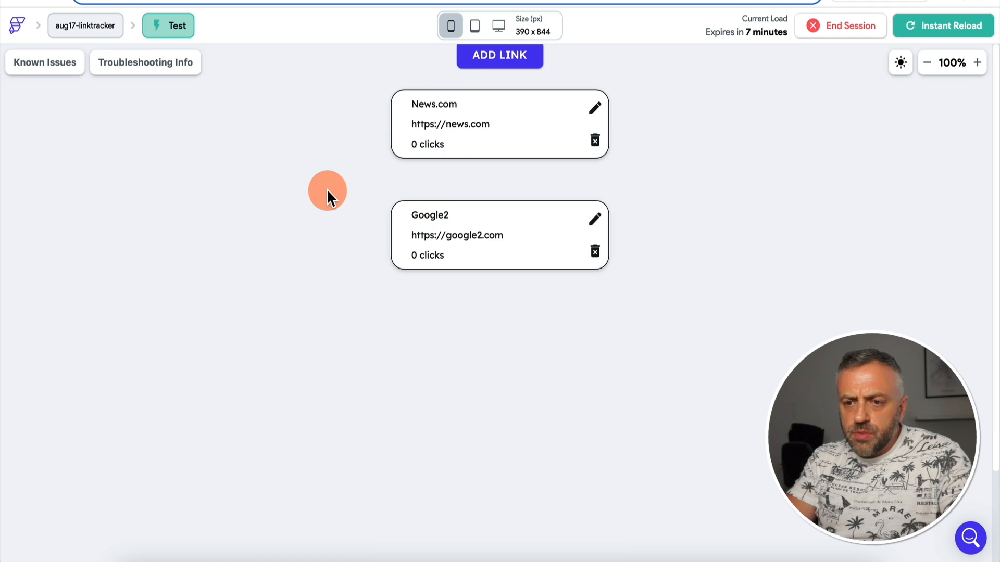
pyautogui.click(929, 63)
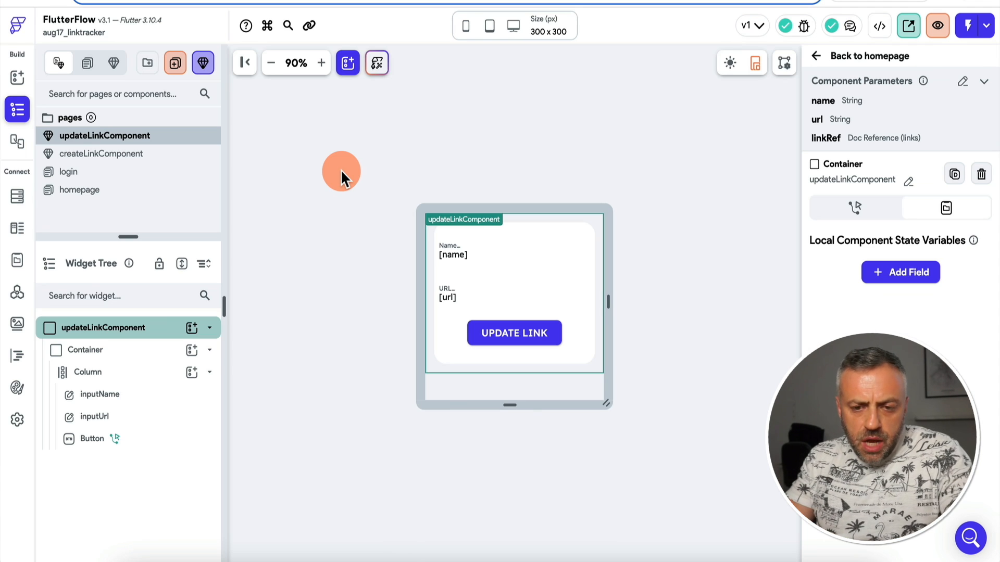
# - Create a new blank page named gourl
pyautogui.click(182, 70)
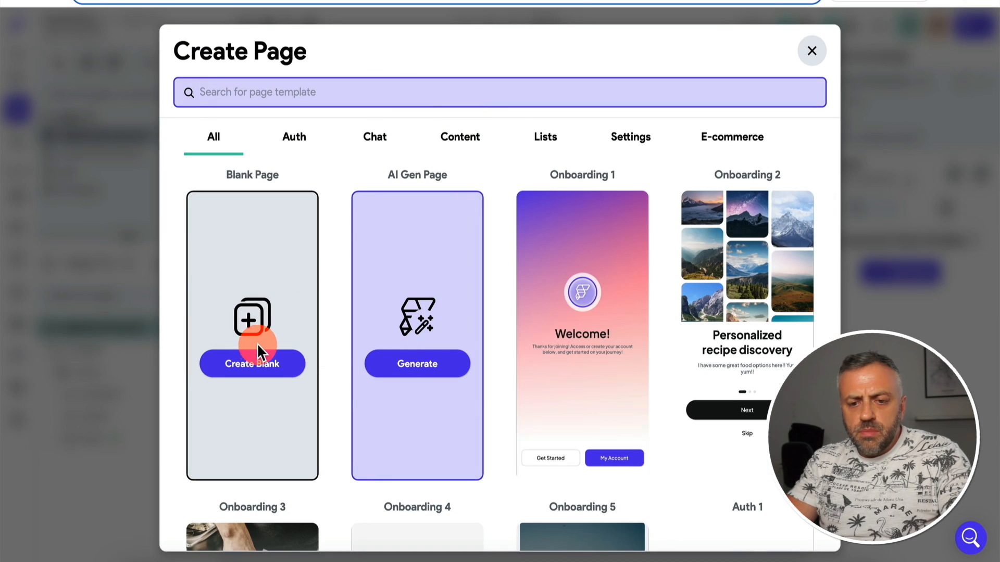
pyautogui.click(257, 354)
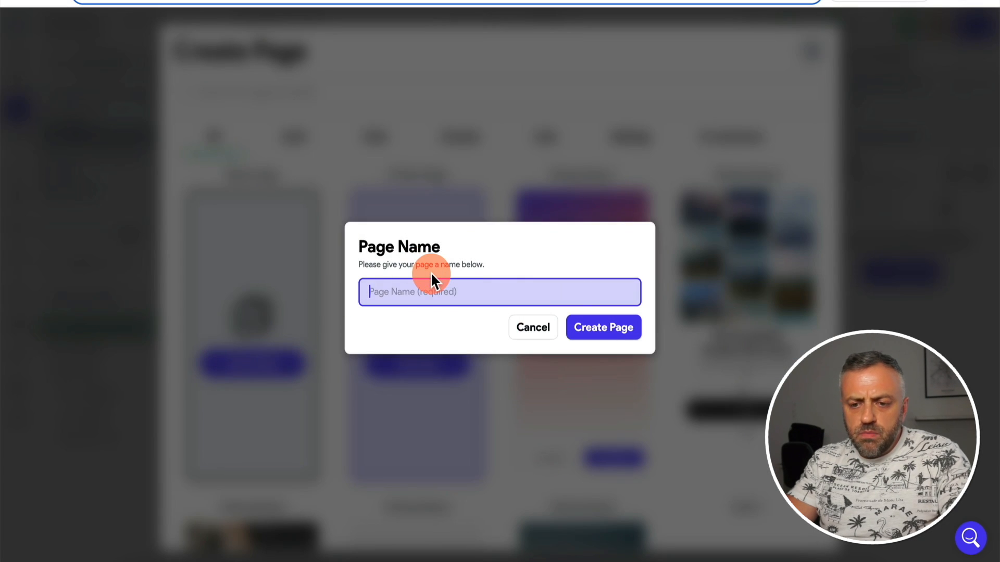
pyautogui.write('gourl')
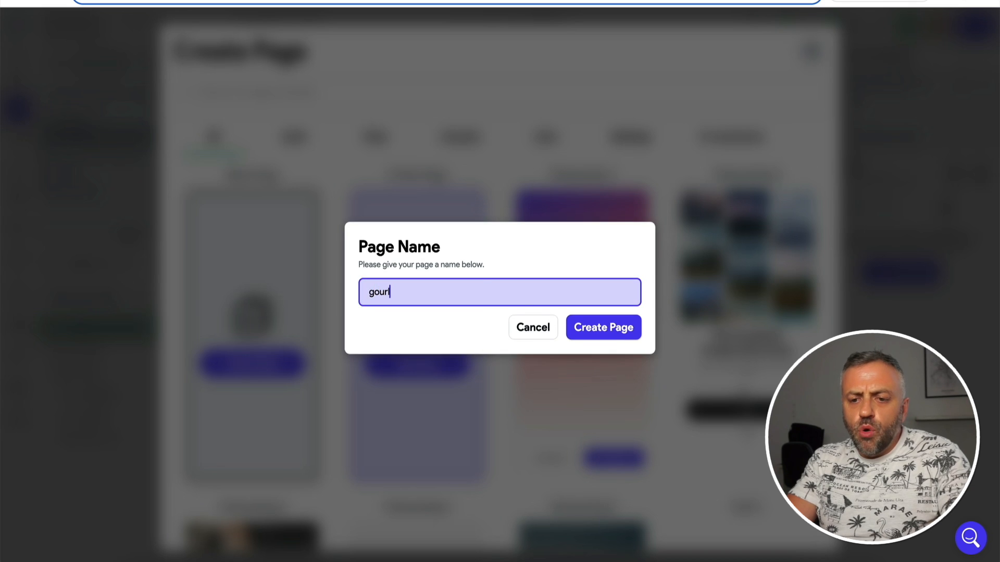
pyautogui.click(593, 327)
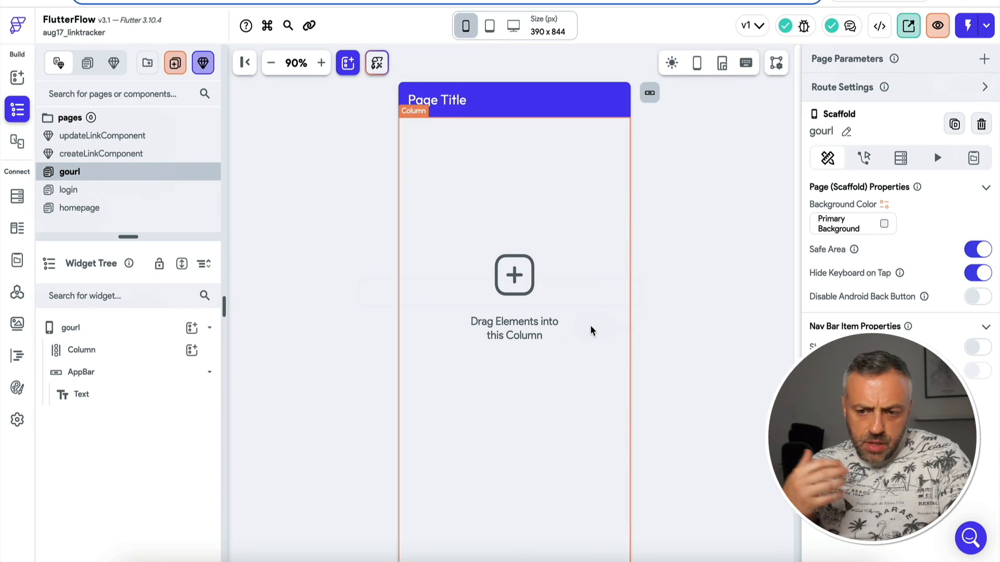
# - Change the gourl page's app bar title to "Redirecting..."
pyautogui.click(446, 104)
pyautogui.tripleClick(880, 194)
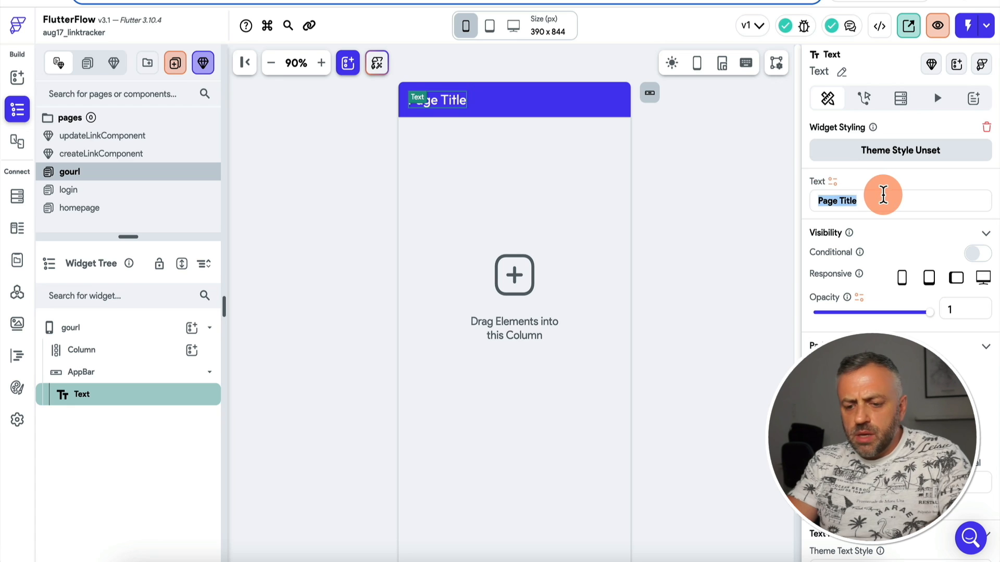
pyautogui.write('Redirecting...')
pyautogui.click(321, 262)
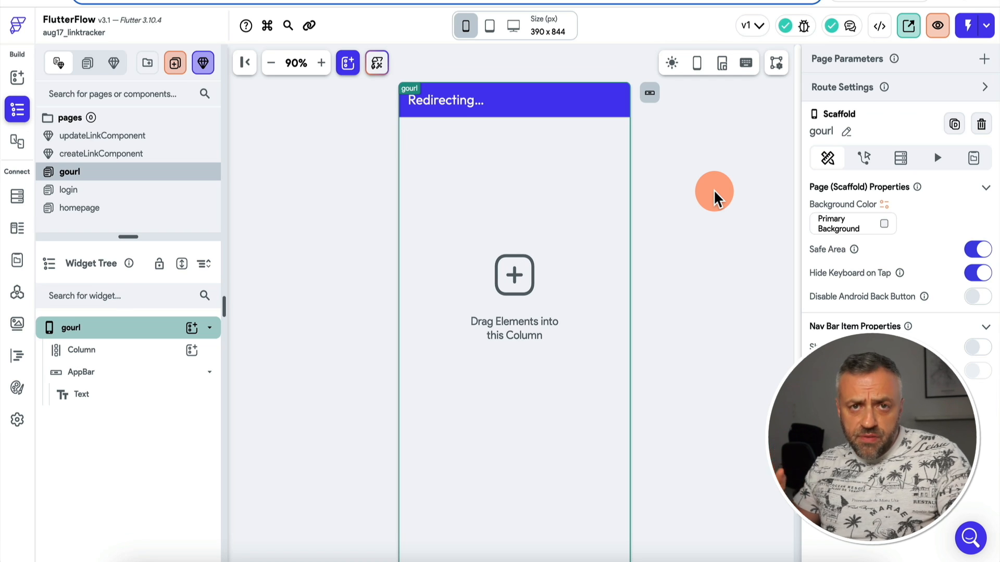
pyautogui.click(684, 199)
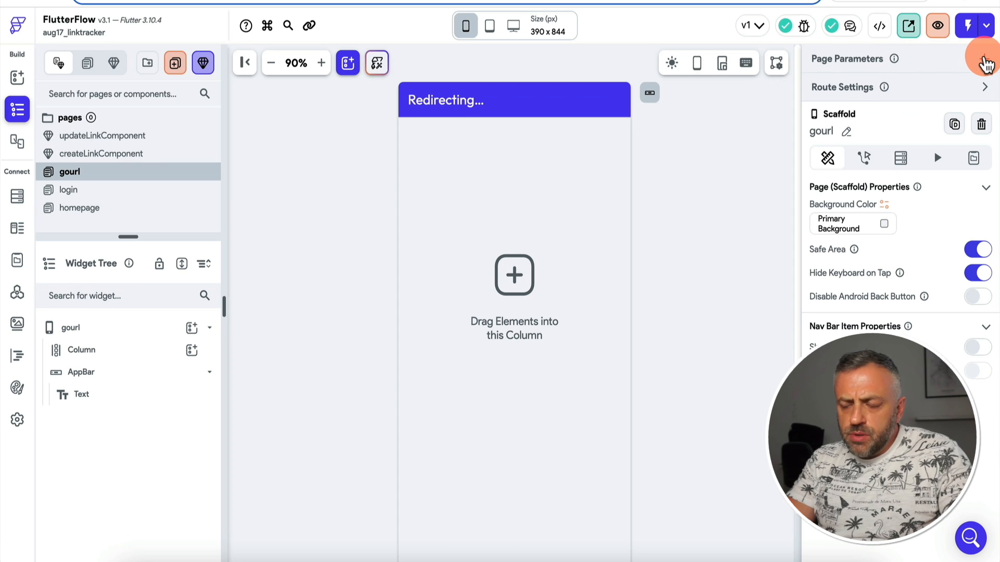
# - Add a required page parameter named linkRef to gourl, typed as a DocumentReference to the links collection
pyautogui.click(985, 59)
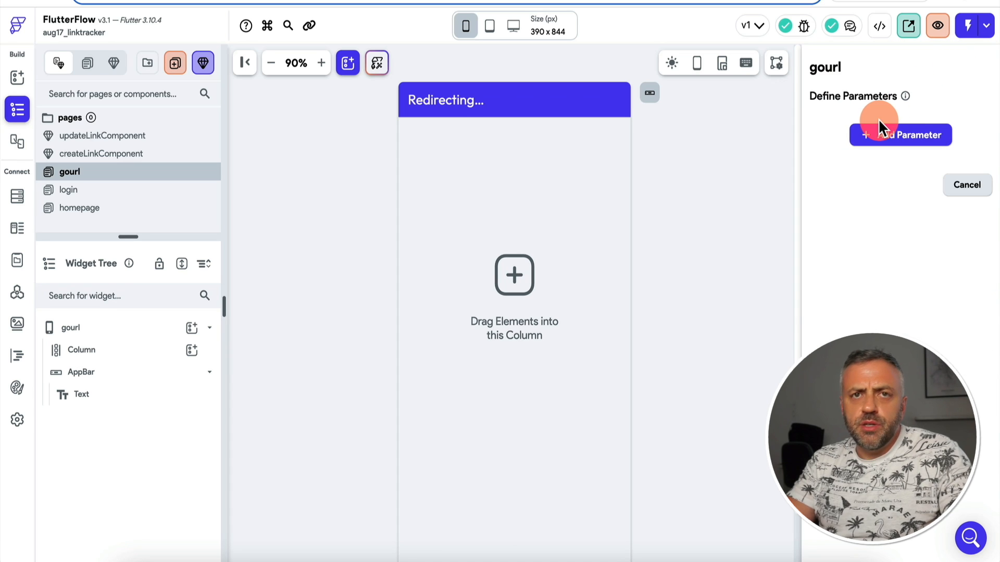
pyautogui.click(908, 138)
pyautogui.click(866, 181)
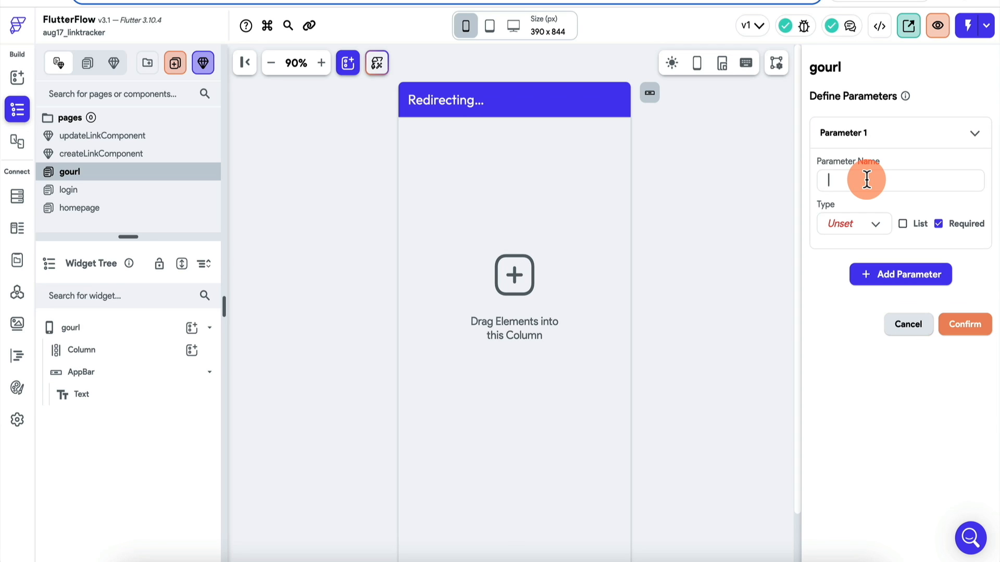
pyautogui.write('lin')
pyautogui.write('kId')
pyautogui.click(859, 221)
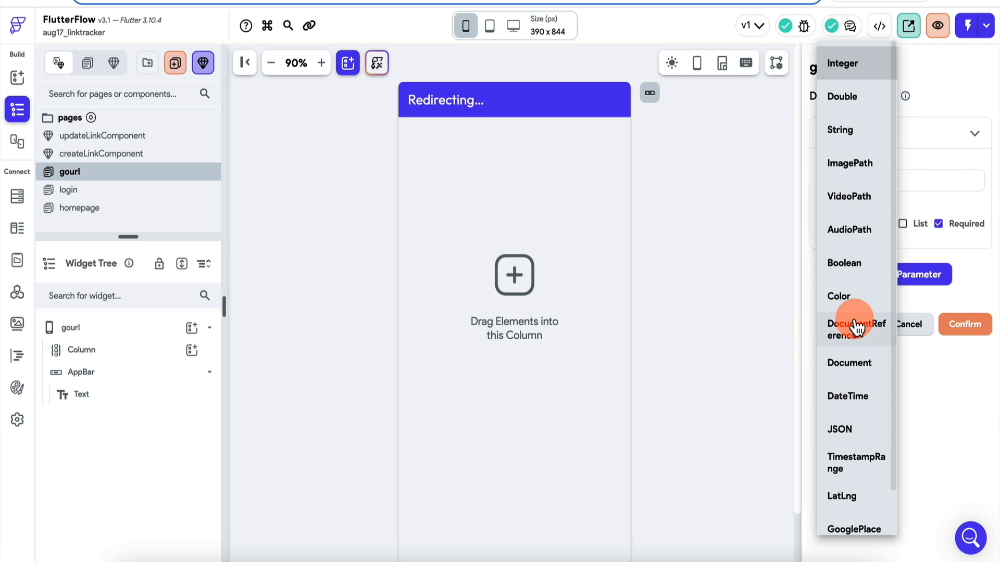
pyautogui.click(856, 327)
pyautogui.click(909, 271)
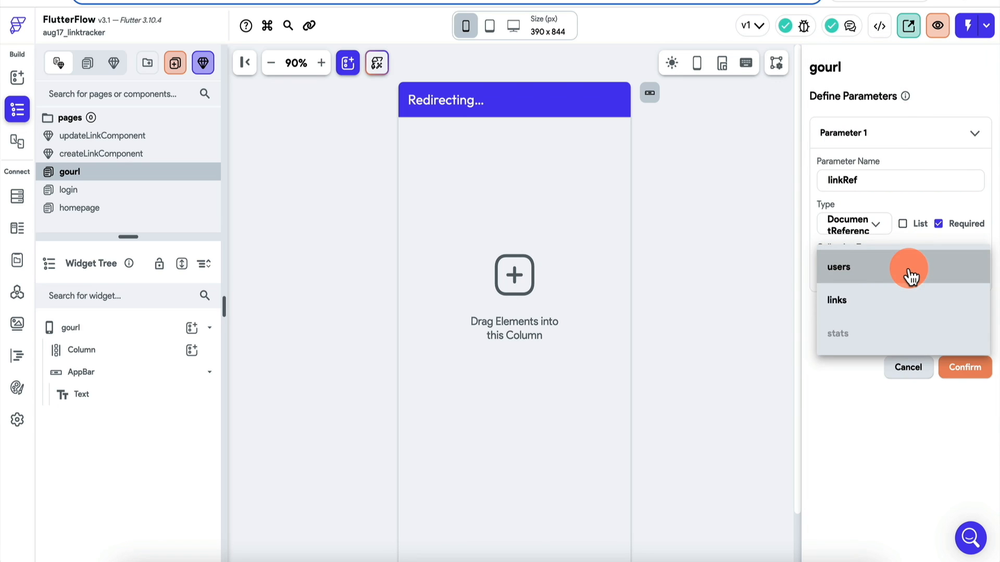
pyautogui.click(891, 312)
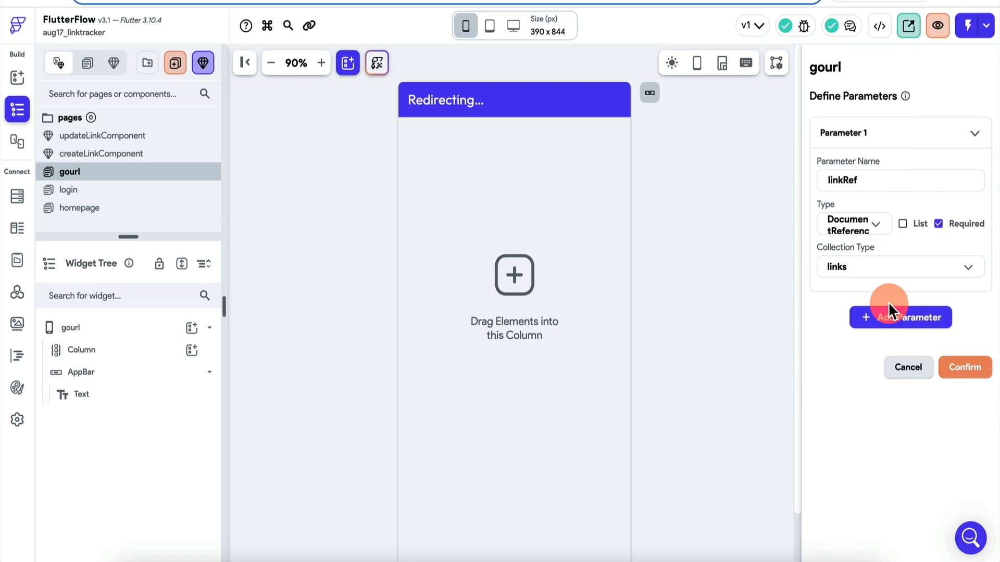
pyautogui.click(964, 376)
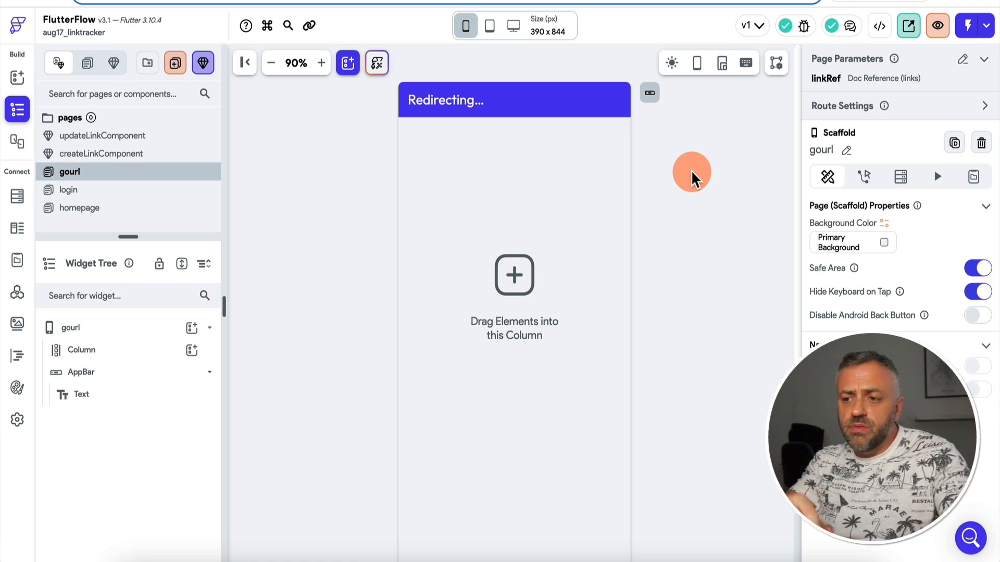
# - Set the gourl page's route to gourl/:linkRef so the parameter is part of the URL path
pyautogui.click(984, 106)
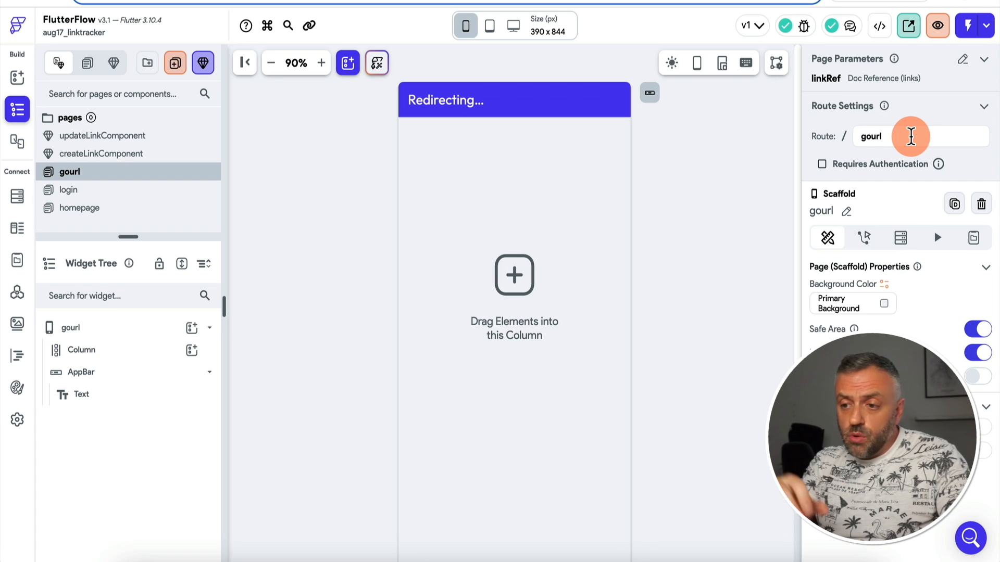
pyautogui.moveTo(884, 106)
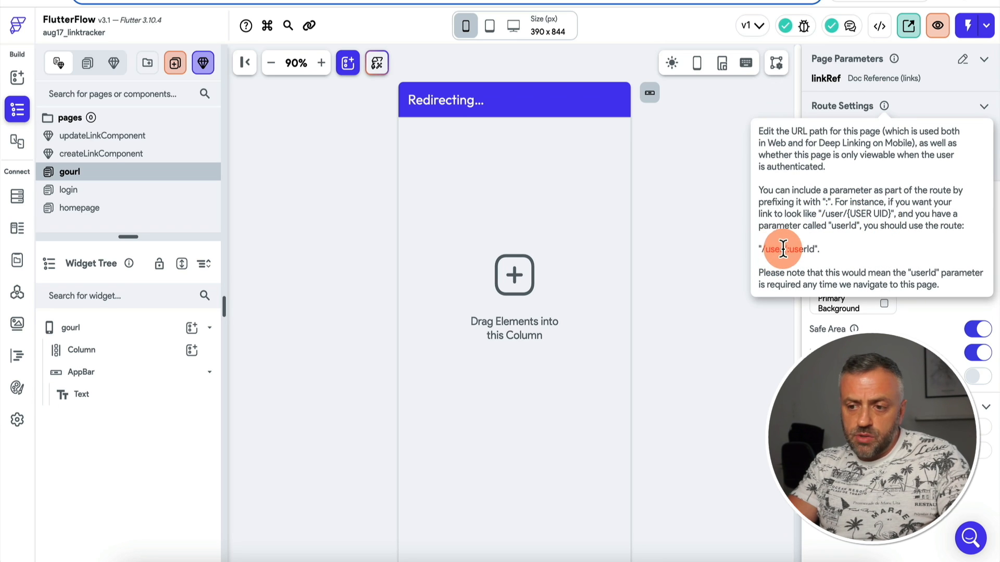
pyautogui.click(982, 106)
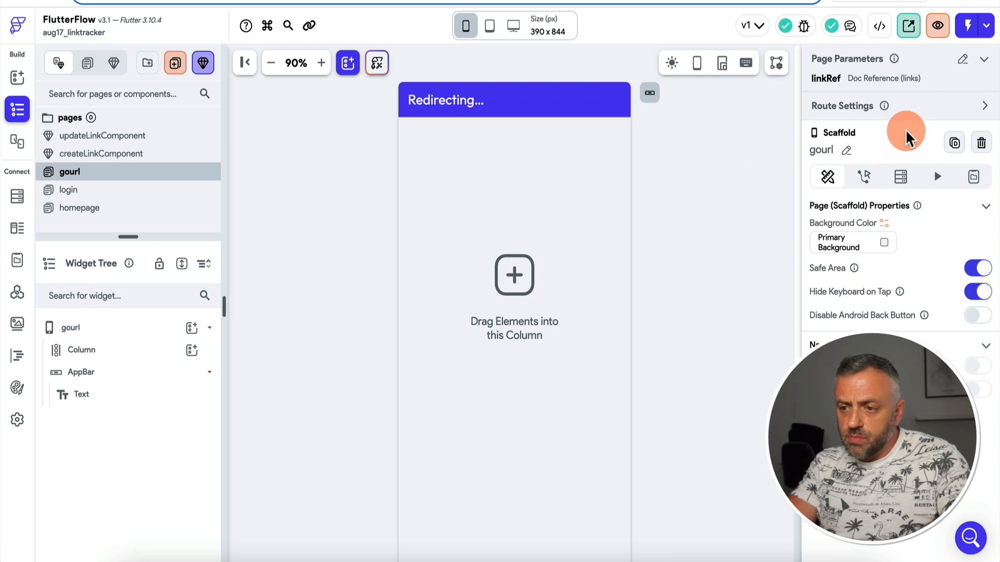
pyautogui.click(967, 117)
pyautogui.write('/')
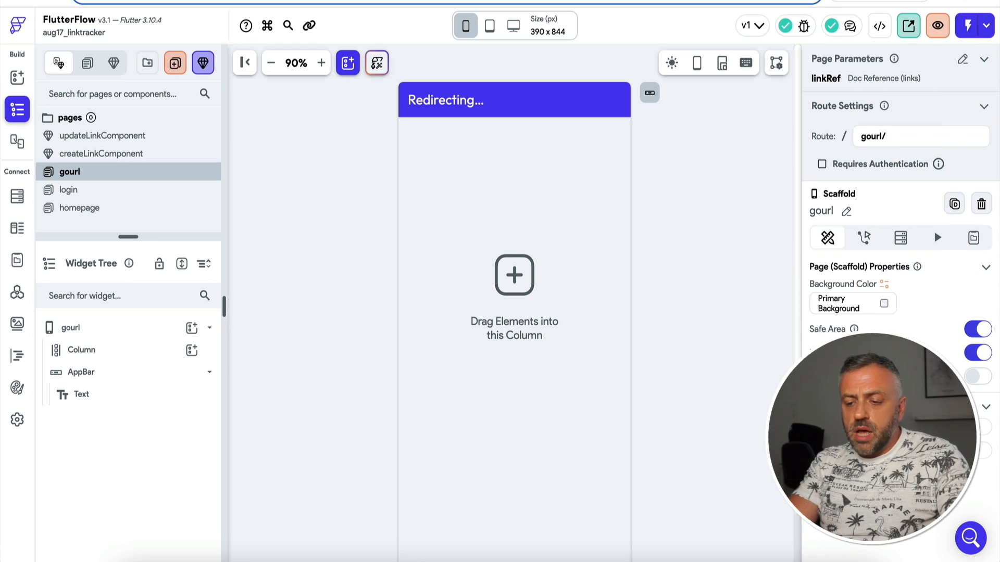
pyautogui.write(':linkRef')
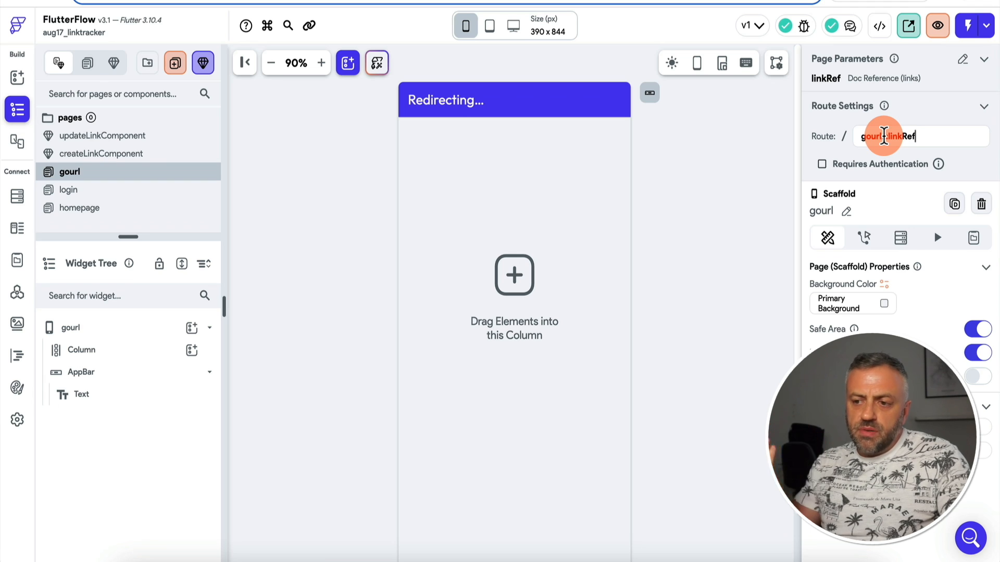
pyautogui.click(726, 181)
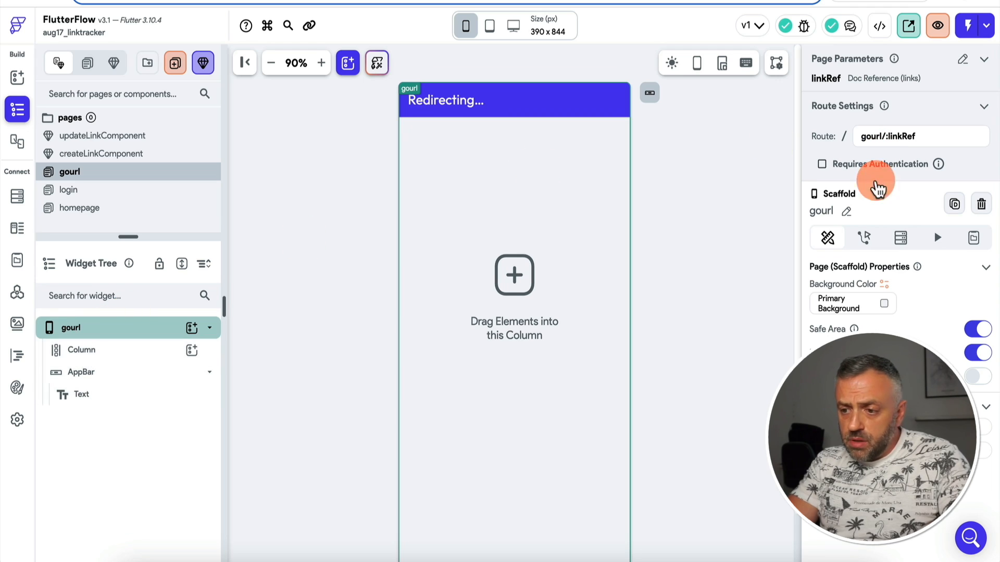
# - Add an action to the gourl page and start creating a new custom action for it
pyautogui.click(864, 238)
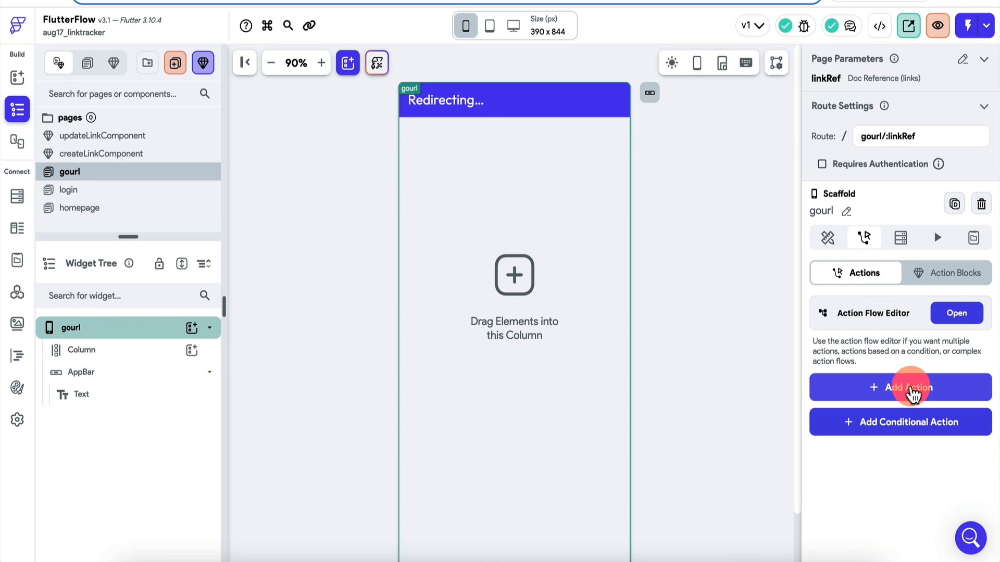
pyautogui.click(912, 388)
pyautogui.scroll(-4, 828, 417)
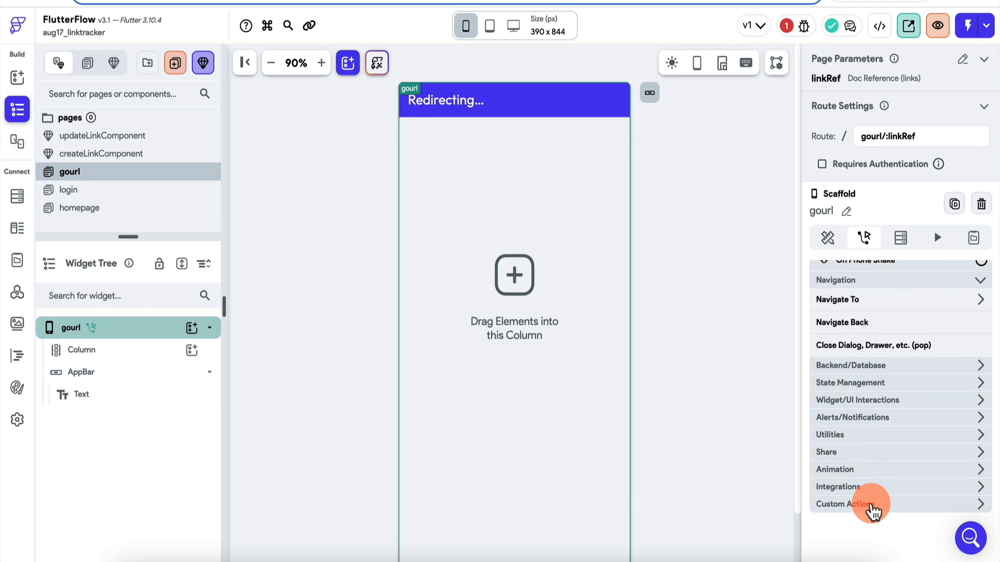
pyautogui.click(870, 505)
pyautogui.click(855, 524)
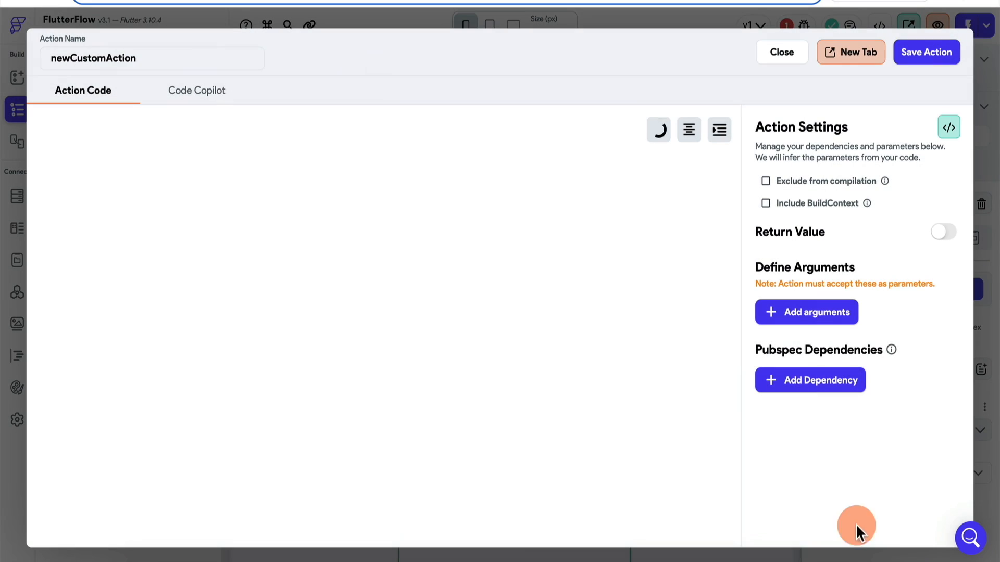
# - Name the custom action redirectUrl and insert its boilerplate code into the editor
pyautogui.doubleClick(175, 62)
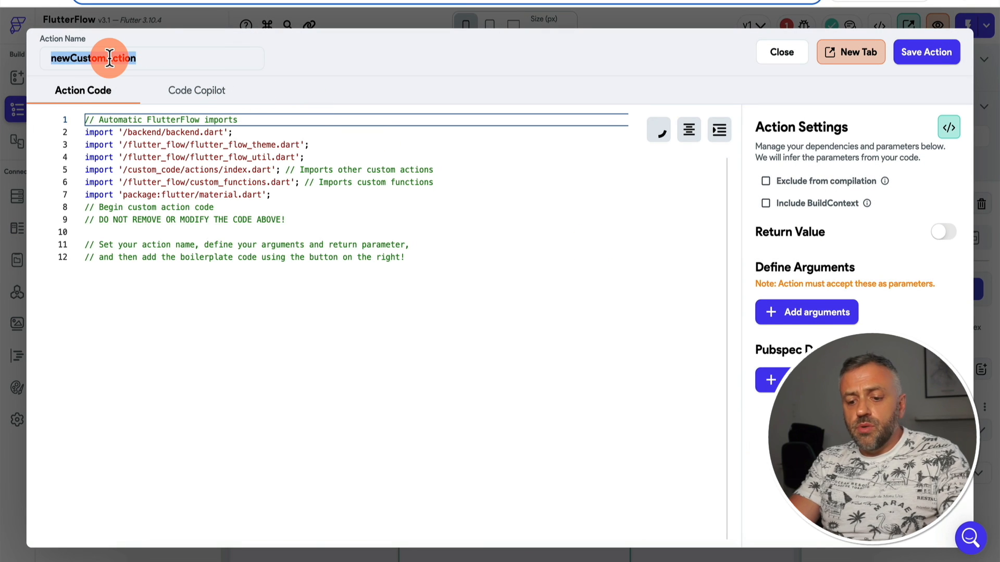
pyautogui.write('go')
pyautogui.press('BackSpace')
pyautogui.press('BackSpace')
pyautogui.write('redir')
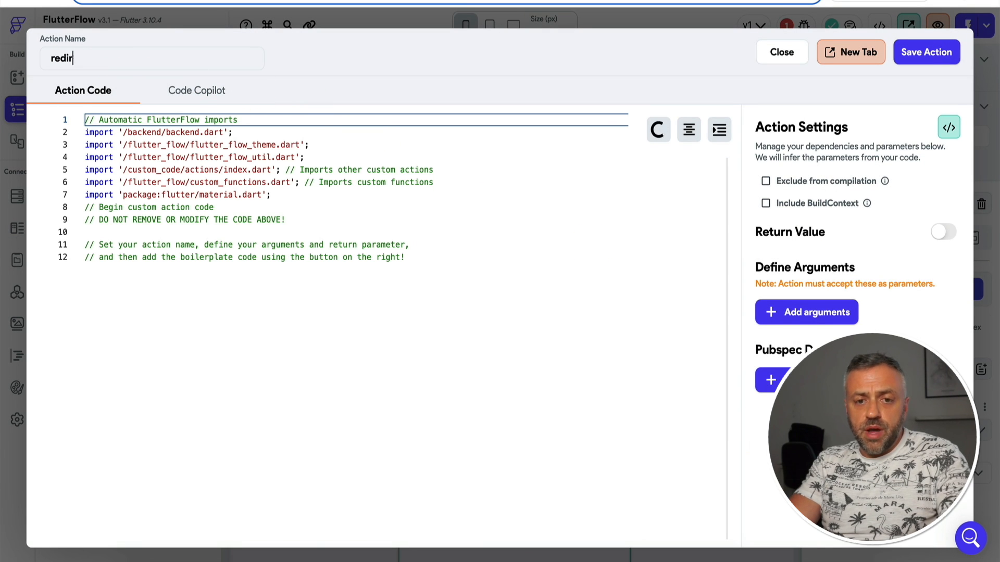
pyautogui.write('ectUrl')
pyautogui.click(949, 127)
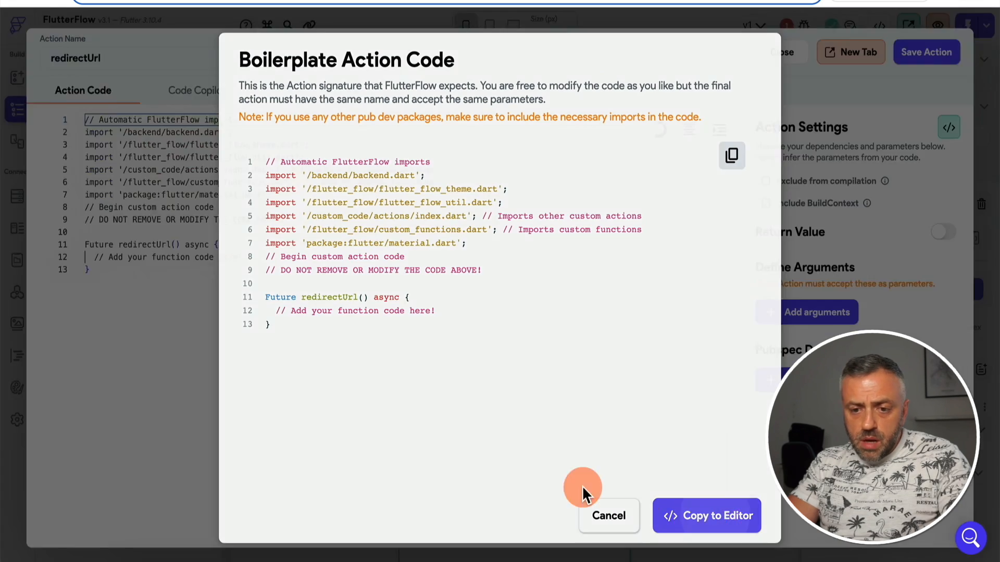
pyautogui.click(594, 508)
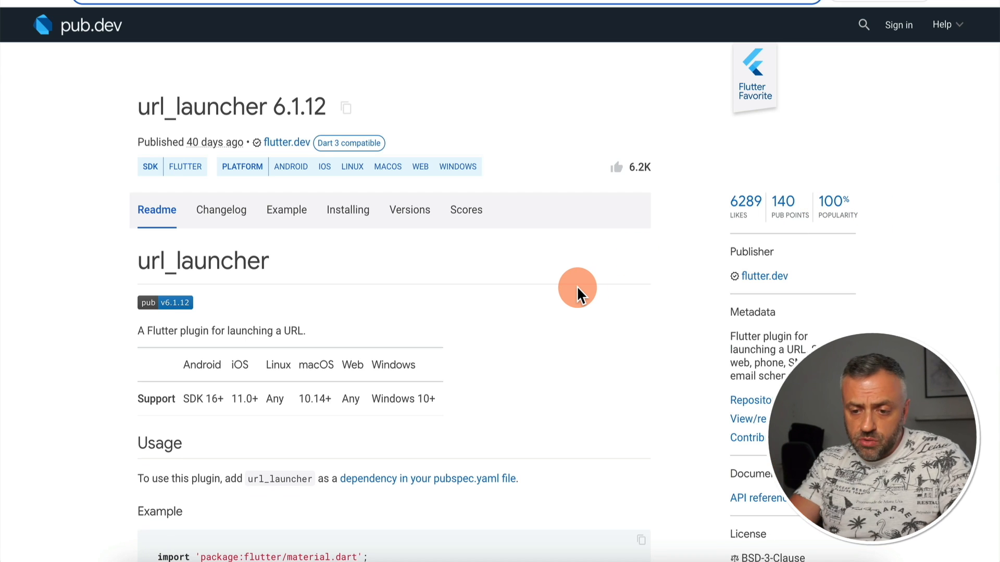
# - Copy the two imports and the Uri.parse line from the url_launcher example on pub.dev into the action code above the redirectUrl function
pyautogui.scroll(-8, 577, 289)
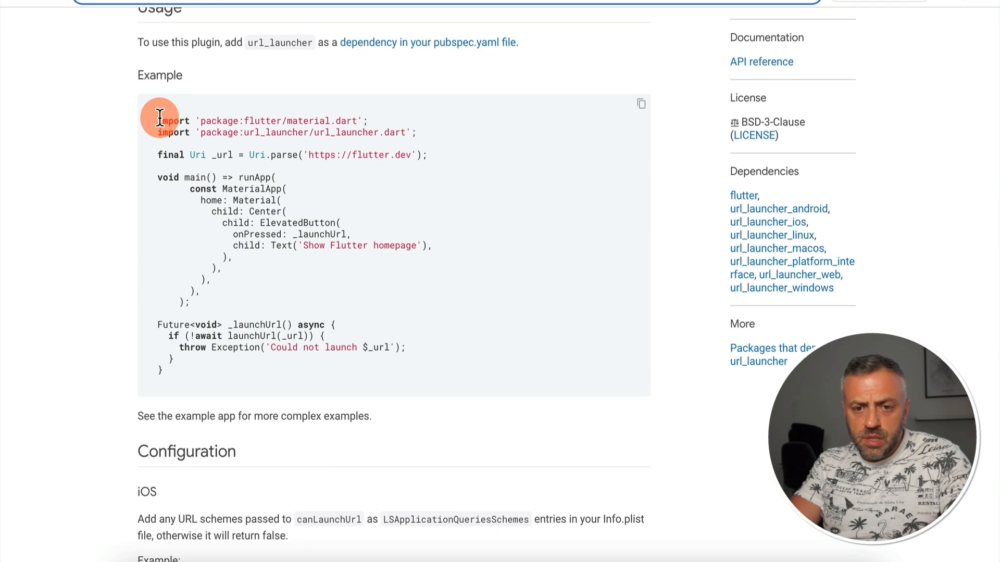
pyautogui.moveTo(160, 116); pyautogui.dragTo(428, 151)
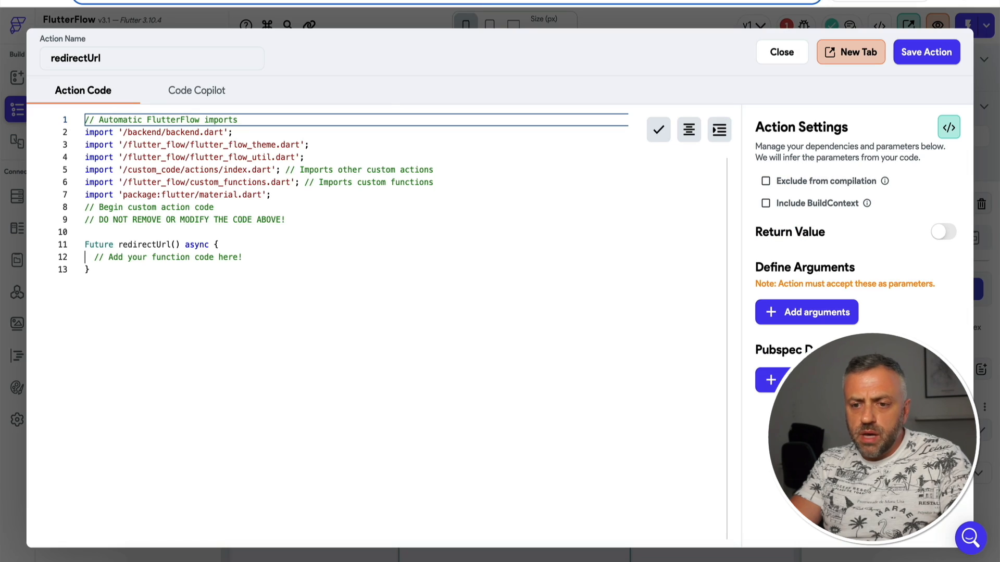
pyautogui.click(306, 220)
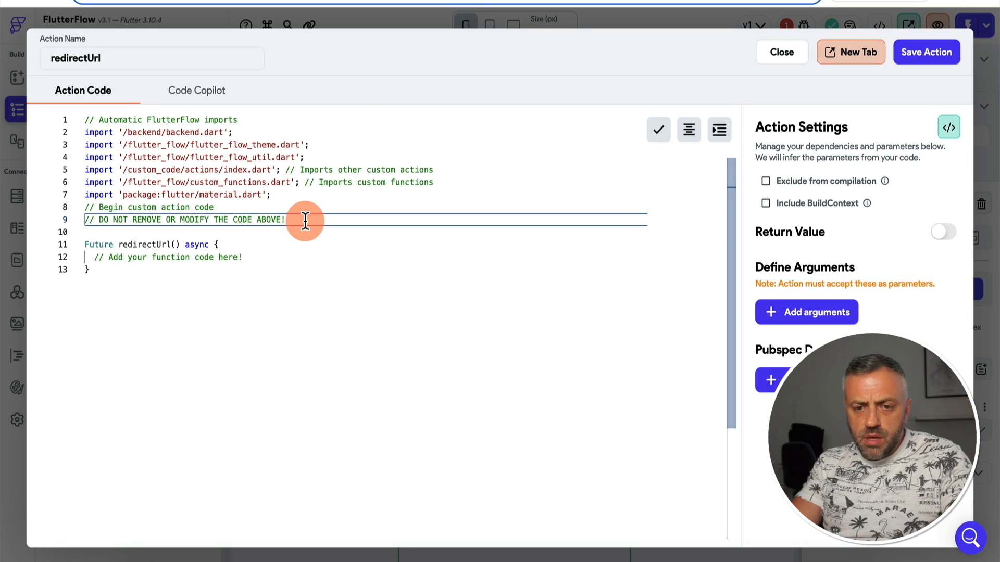
pyautogui.press('Down')
pyautogui.press('Down')
pyautogui.press('Up')
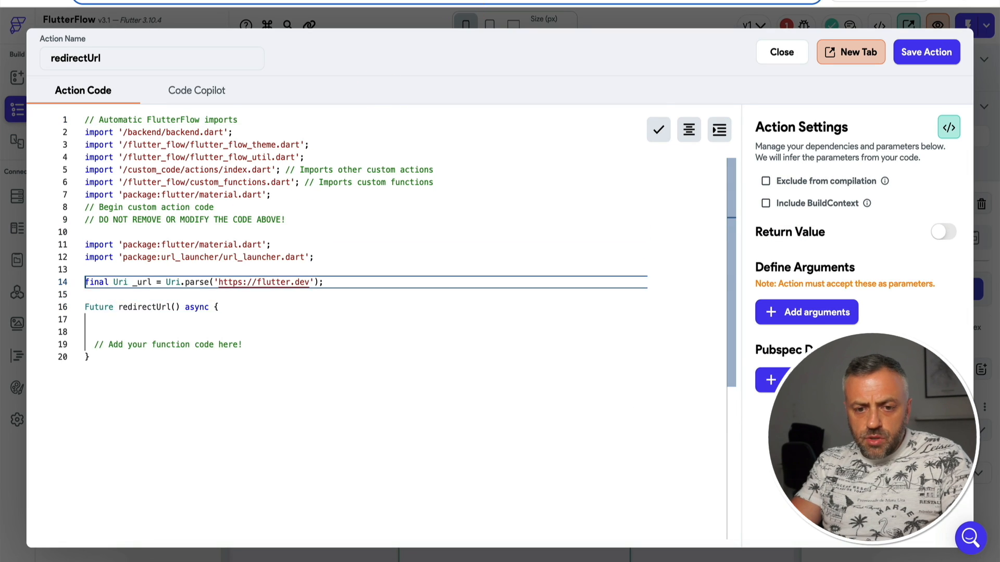
pyautogui.hotkey('shift', 'Down')
pyautogui.press('super+x')
pyautogui.press('Down')
pyautogui.press('Down')
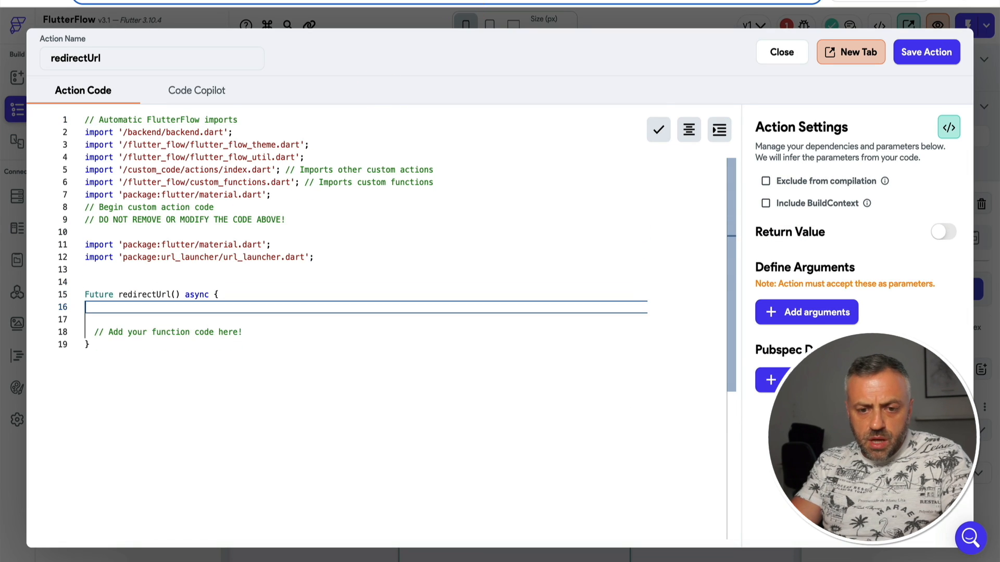
pyautogui.press('Return')
pyautogui.press('super+v')
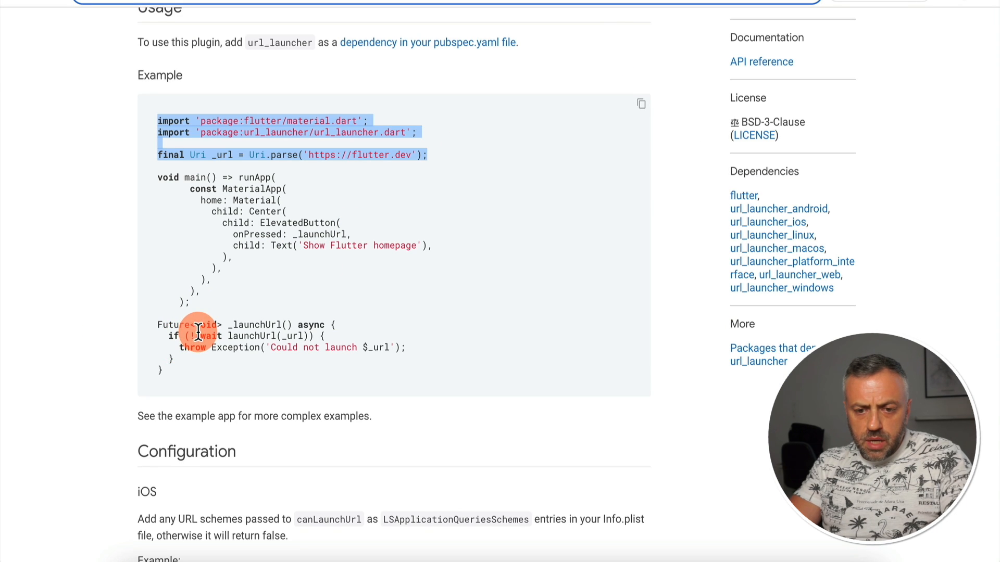
# - Copy the launchUrl(_url) call from the pub.dev example into redirectUrl below the Uri line, ending it with a semicolon
pyautogui.moveTo(229, 333); pyautogui.dragTo(308, 331)
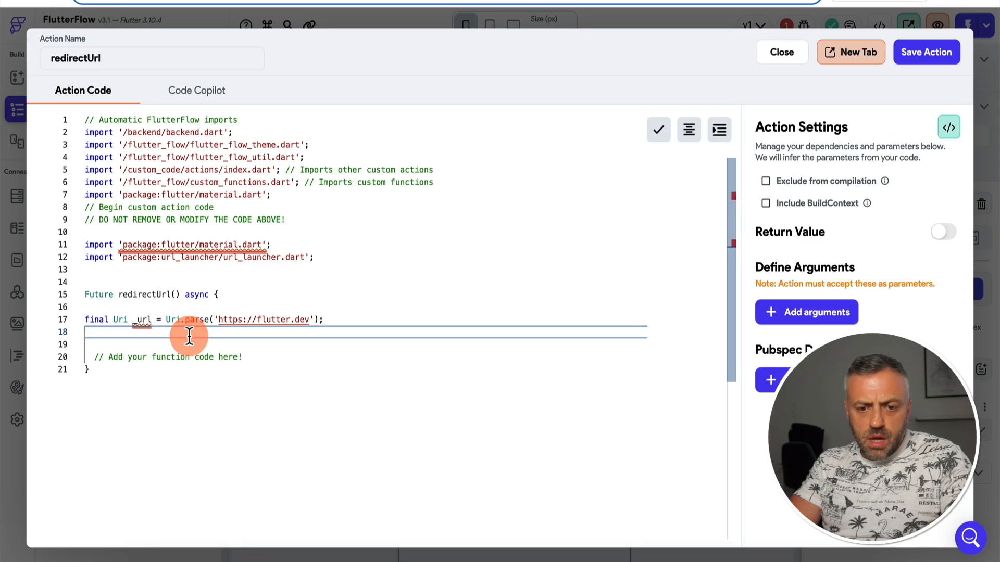
pyautogui.click(188, 344)
pyautogui.hotkey('ctrl', 'v')
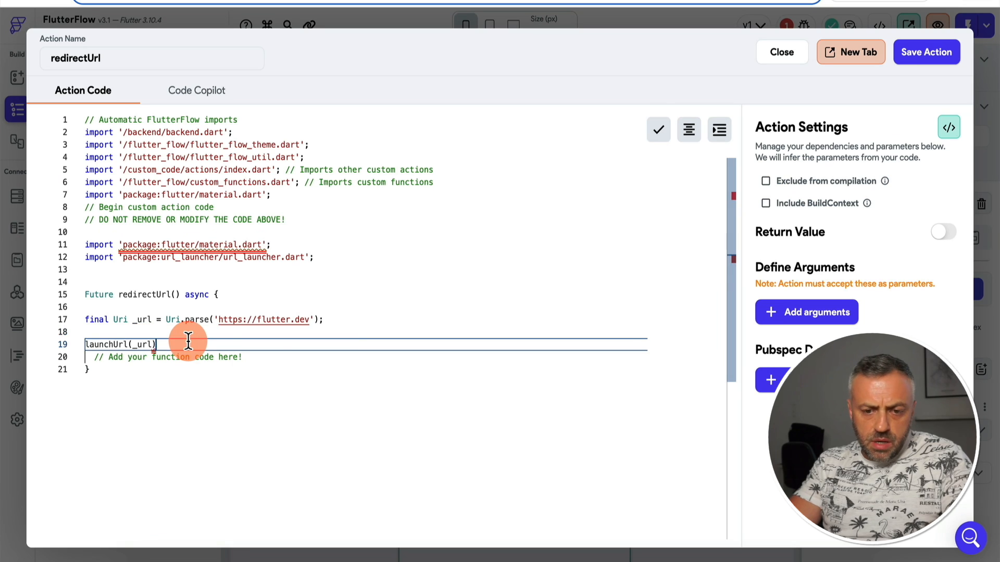
pyautogui.write(';')
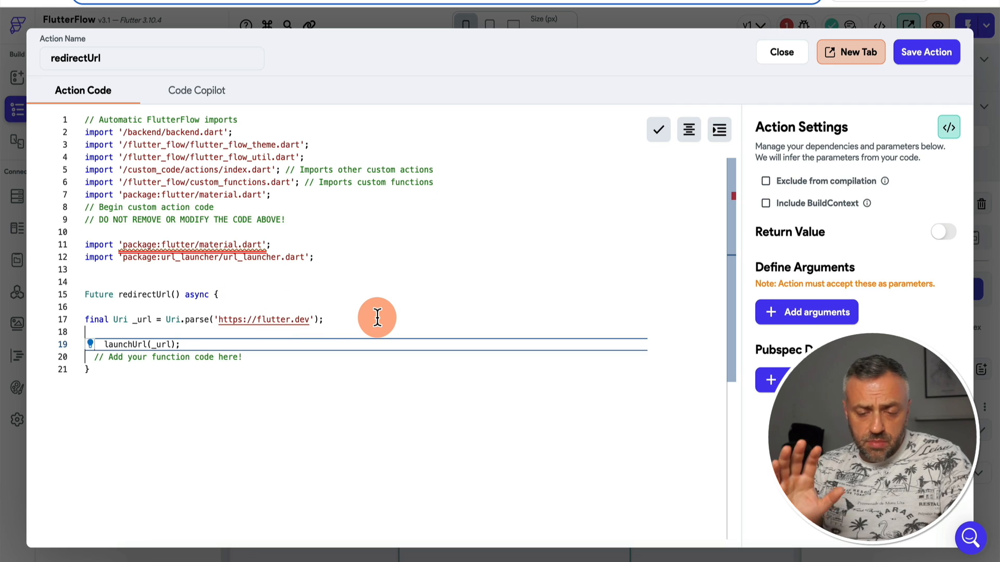
# - Add a String argument named url to the redirectUrl action and declare String url in the function's parentheses
pyautogui.click(823, 318)
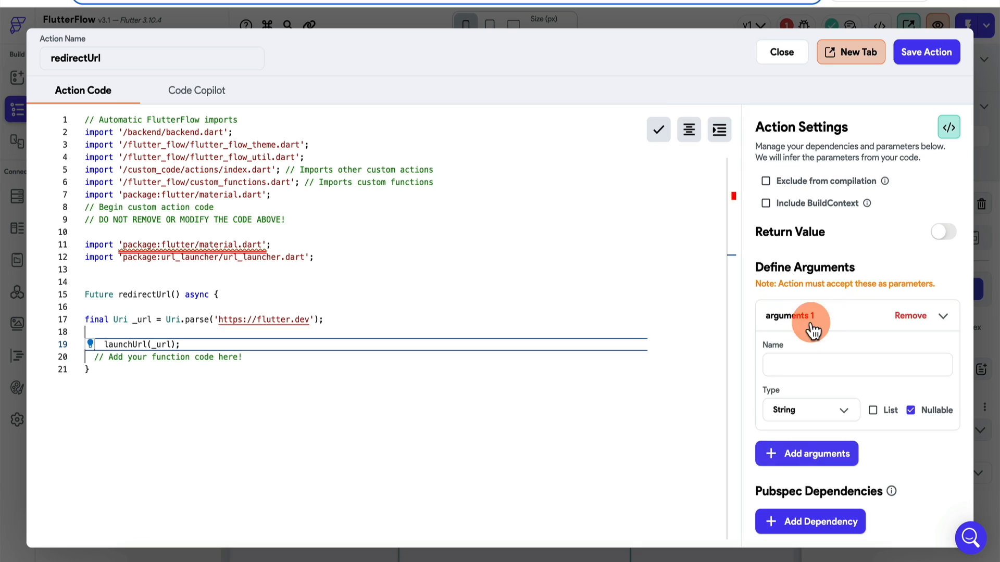
pyautogui.click(824, 364)
pyautogui.write('url')
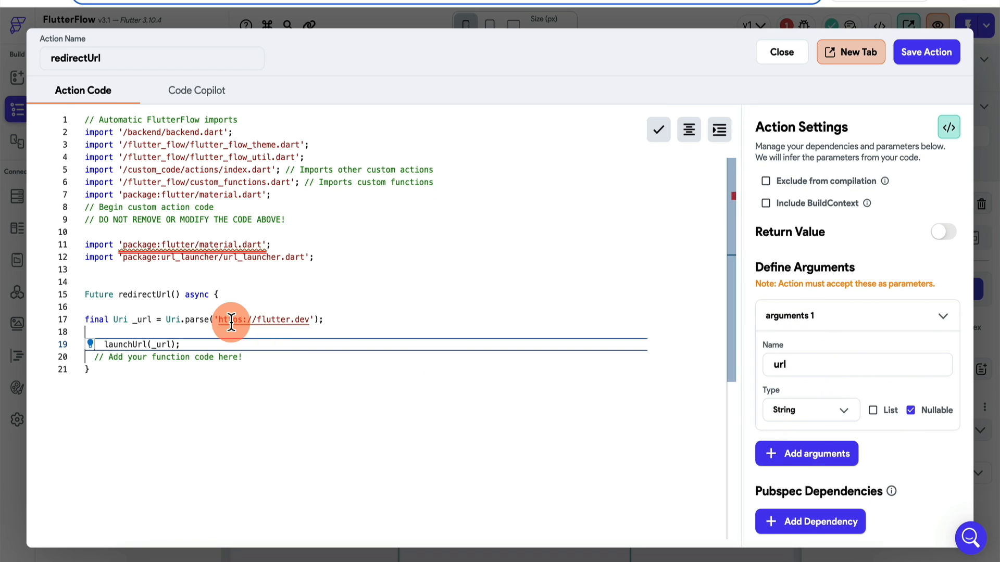
pyautogui.click(174, 292)
pyautogui.write('String url')
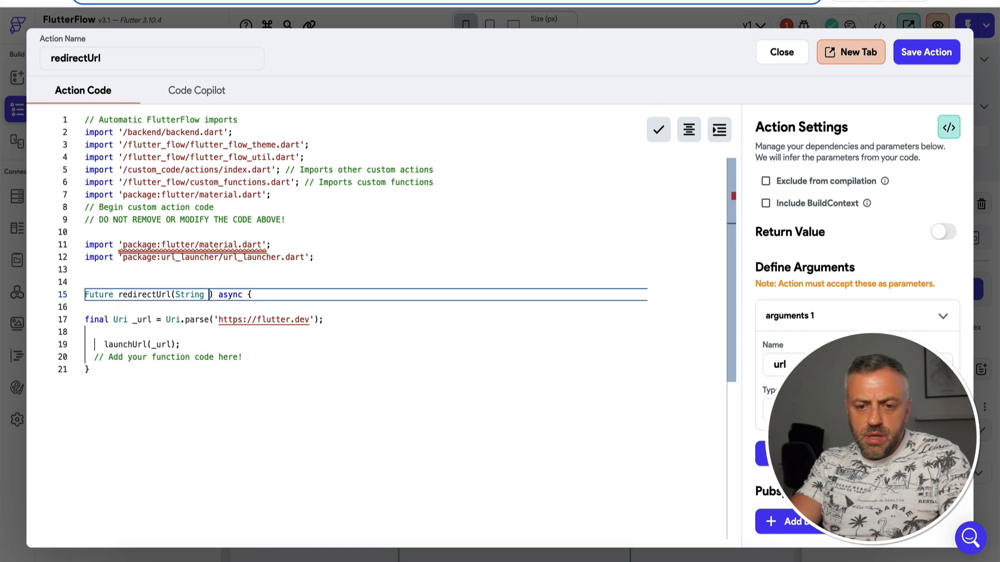
pyautogui.click(326, 281)
pyautogui.moveTo(317, 315); pyautogui.dragTo(214, 319)
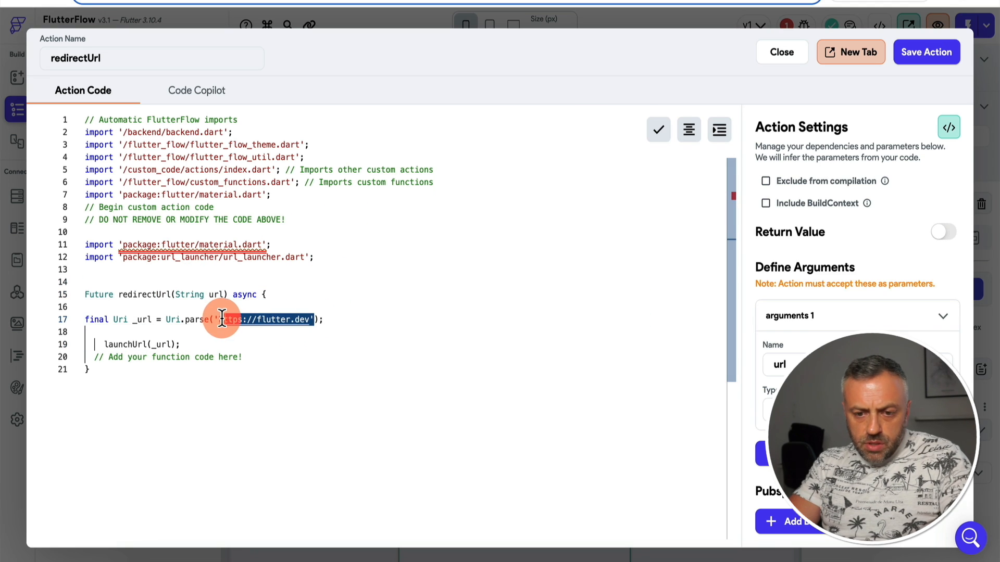
pyautogui.write('url')
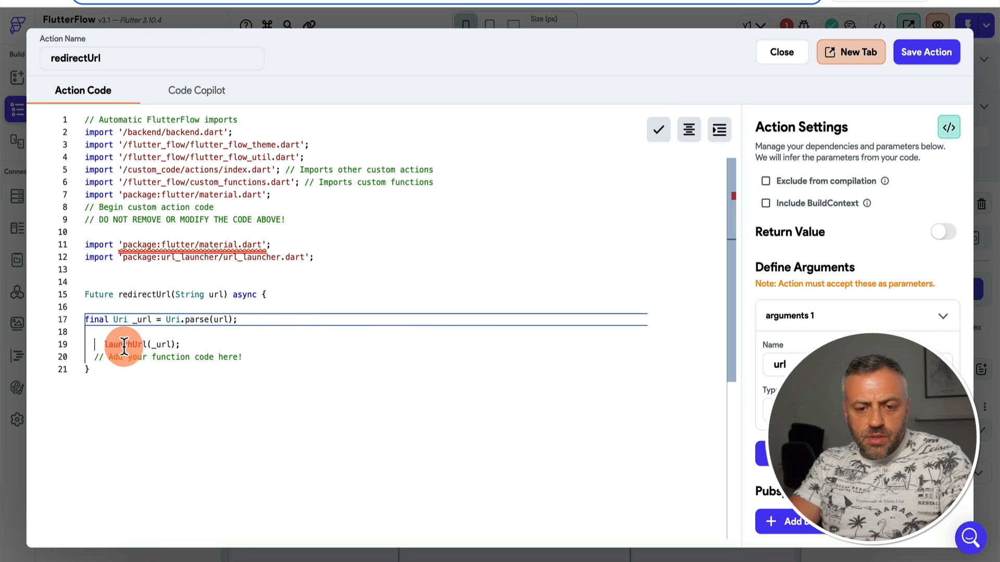
pyautogui.click(269, 358)
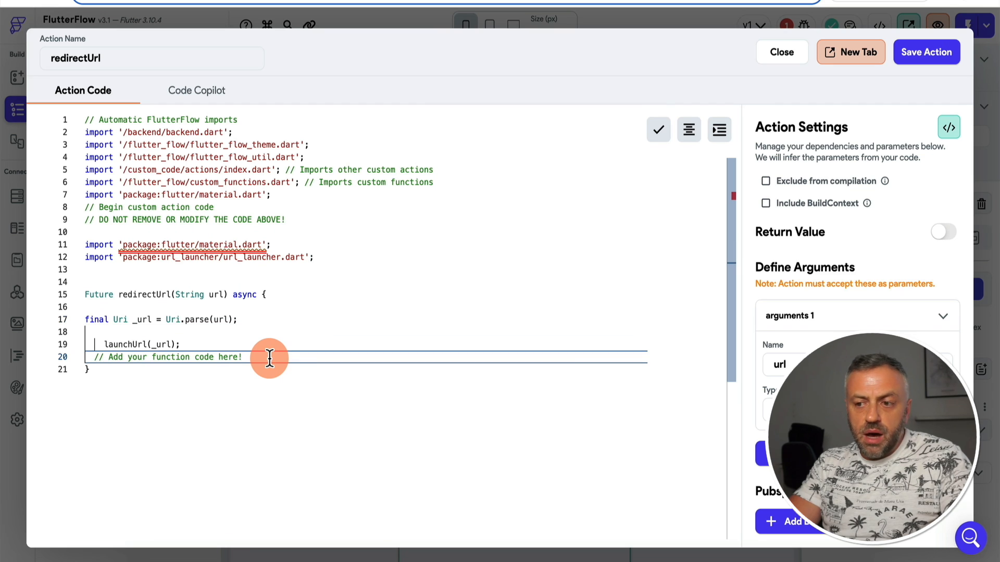
pyautogui.click(924, 51)
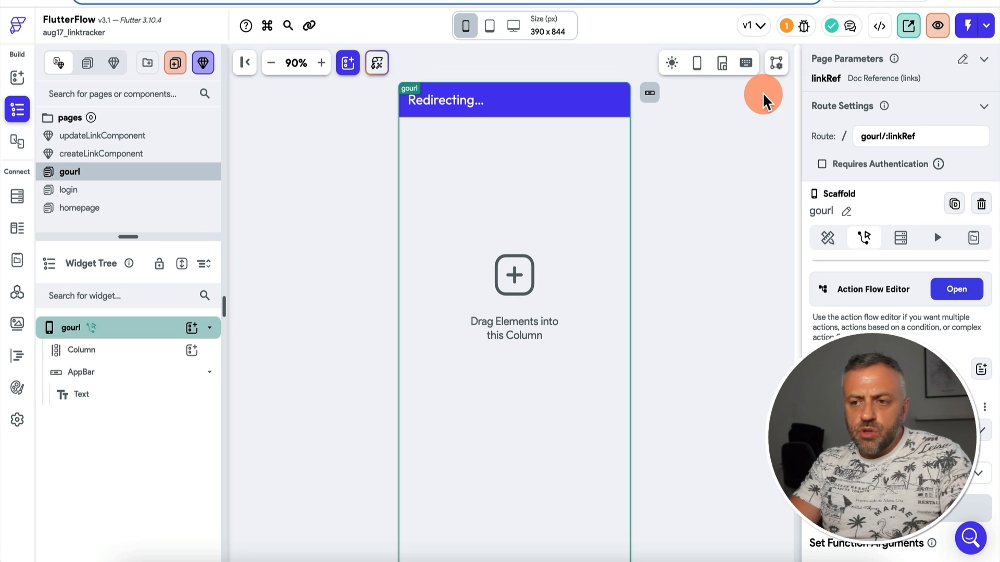
# - Open the project's Custom Code warning and run the check for custom code errors
pyautogui.click(786, 25)
pyautogui.click(691, 89)
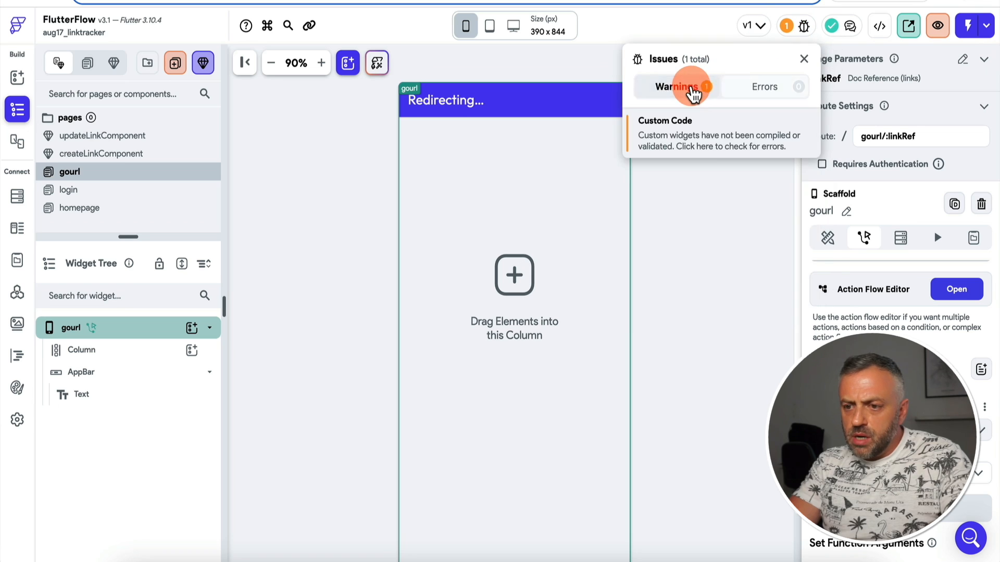
pyautogui.click(705, 138)
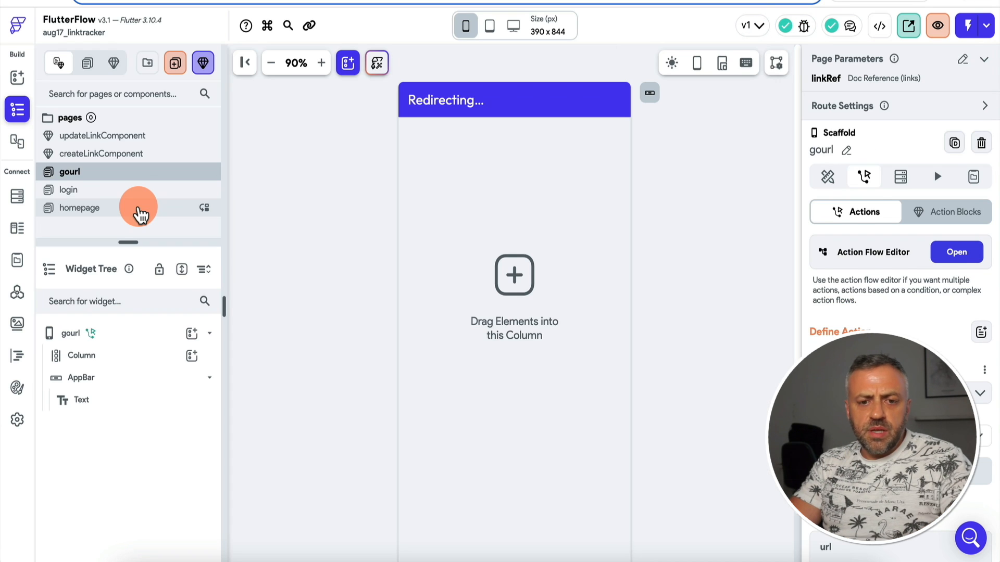
# - On the homepage, give the [url] text in the link card an On Tap action that navigates to gourl
pyautogui.click(138, 209)
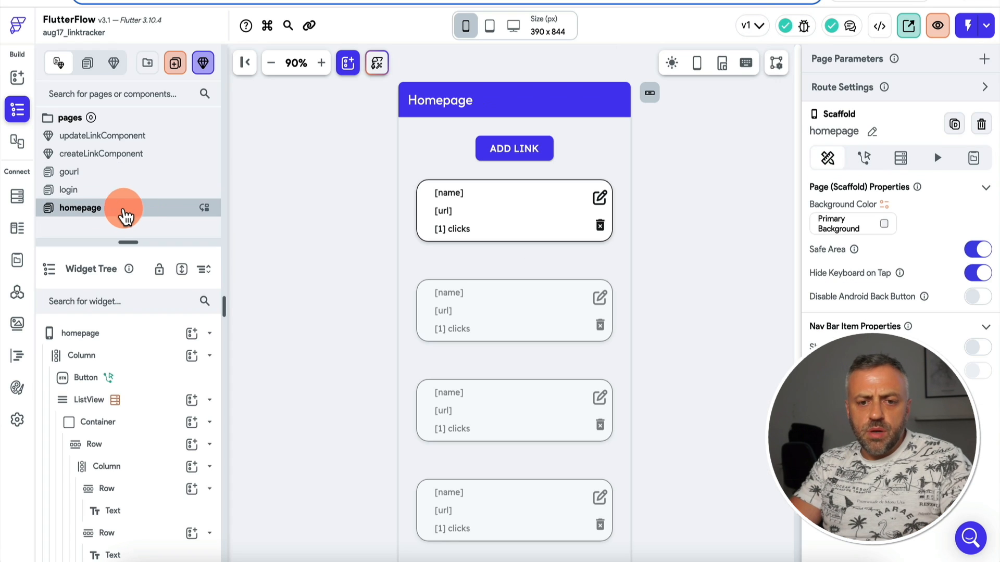
pyautogui.click(446, 213)
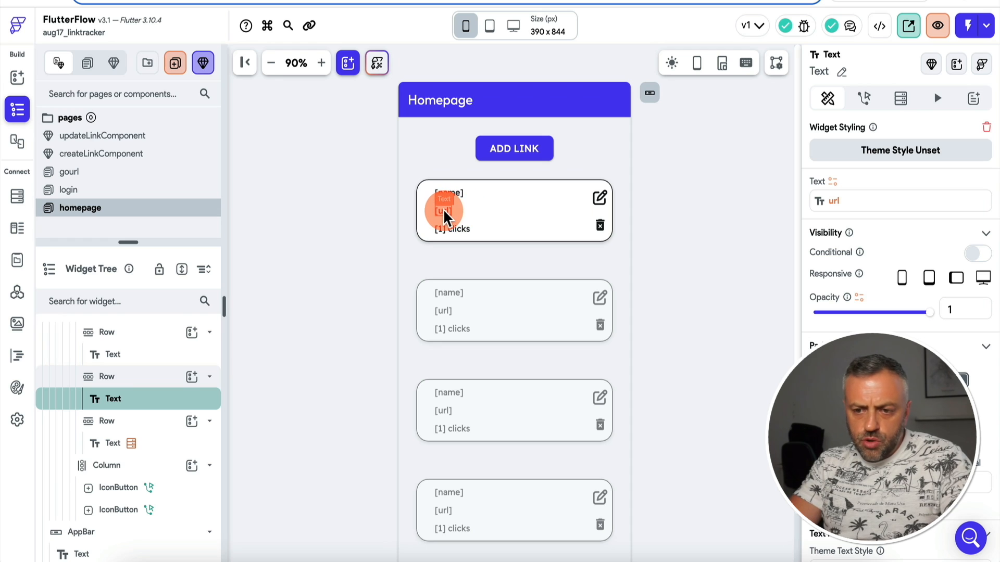
pyautogui.click(864, 99)
pyautogui.click(913, 255)
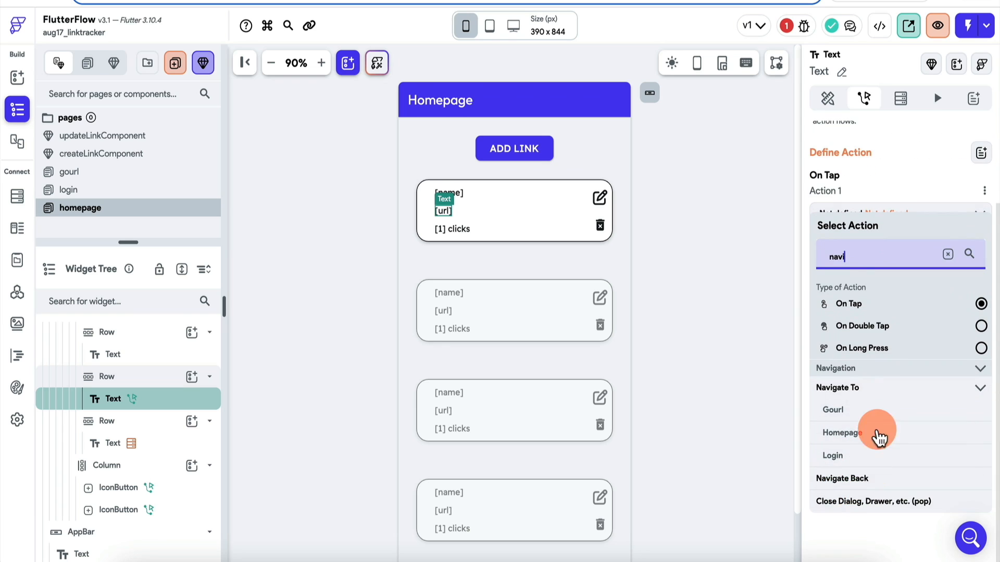
pyautogui.click(865, 411)
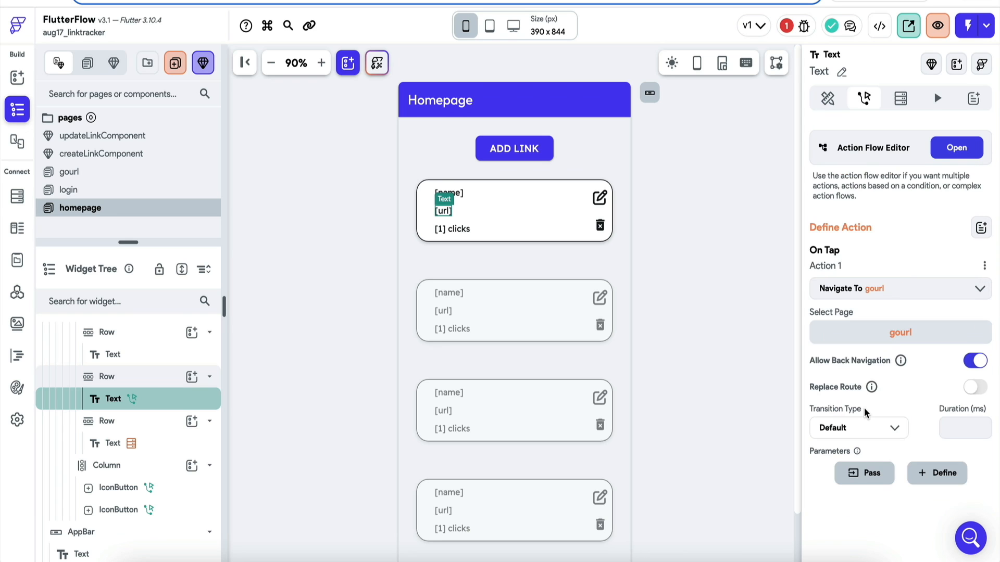
# - Pass the linkRef parameter to gourl with the links Document's Reference as its value
pyautogui.click(867, 468)
pyautogui.click(871, 437)
pyautogui.click(665, 368)
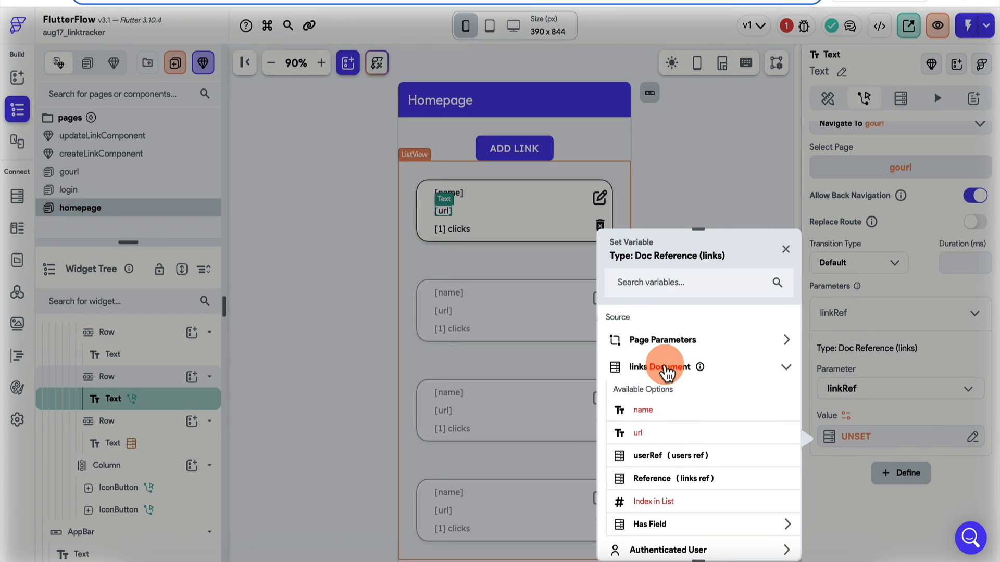
pyautogui.click(668, 478)
pyautogui.click(764, 536)
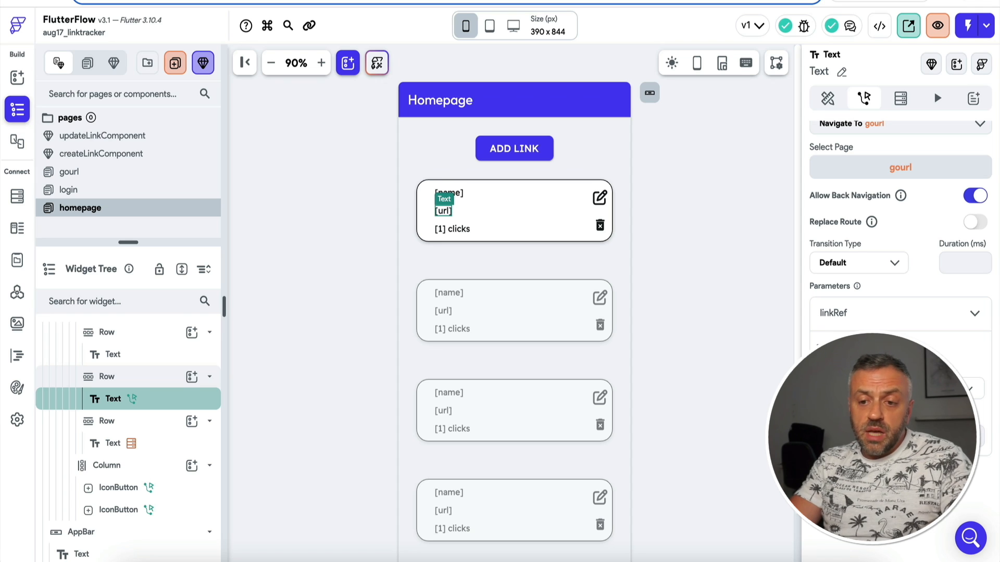
# - Reload the app's test session and try opening a link's URL from the homepage list
pyautogui.click(447, 211)
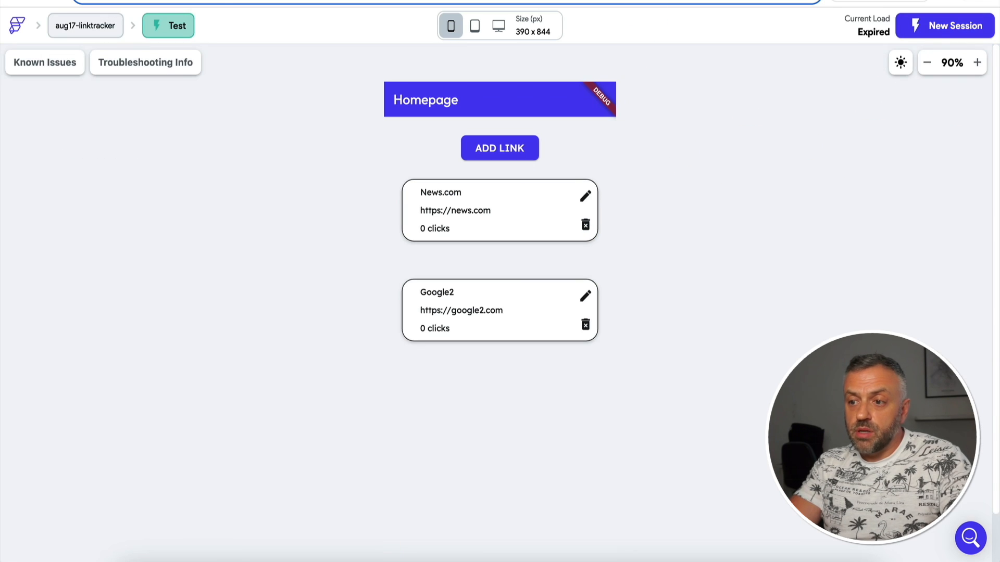
pyautogui.press('super+r')
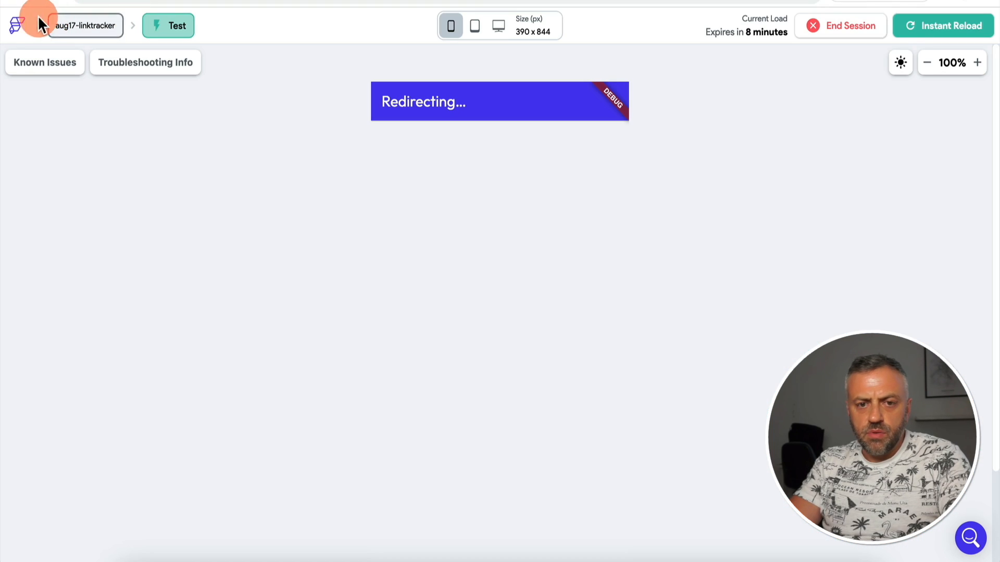
pyautogui.click(472, 335)
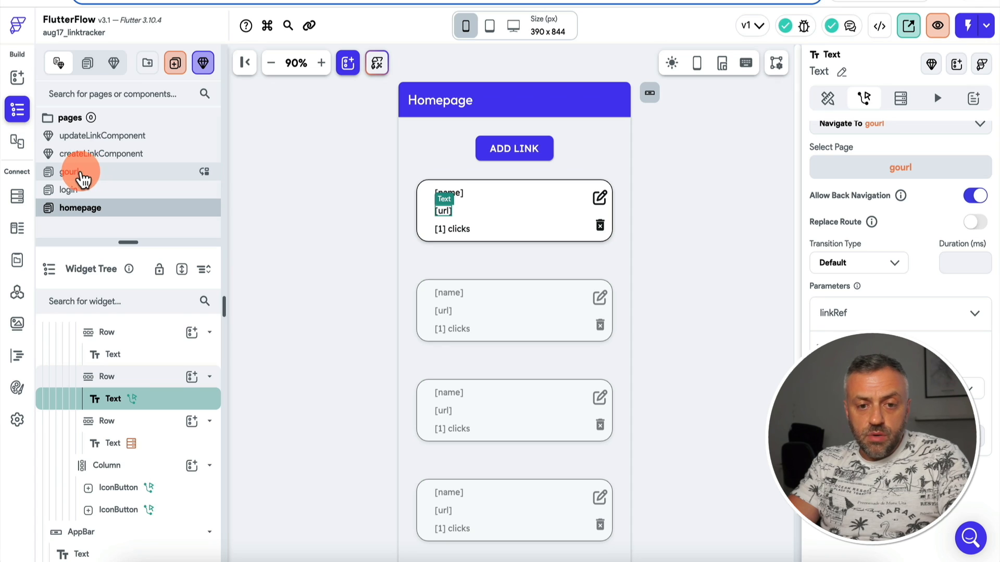
# - In gourl's On Page Load flow, add a Firestore Query Collection action after redirectUrl, fetching a single document from the links collection
pyautogui.click(82, 174)
pyautogui.click(132, 334)
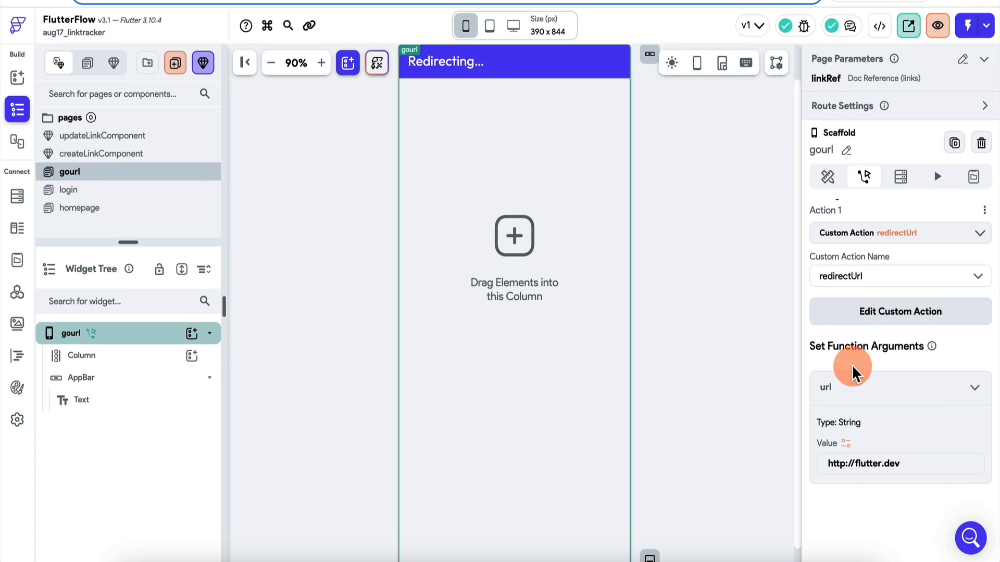
pyautogui.click(860, 188)
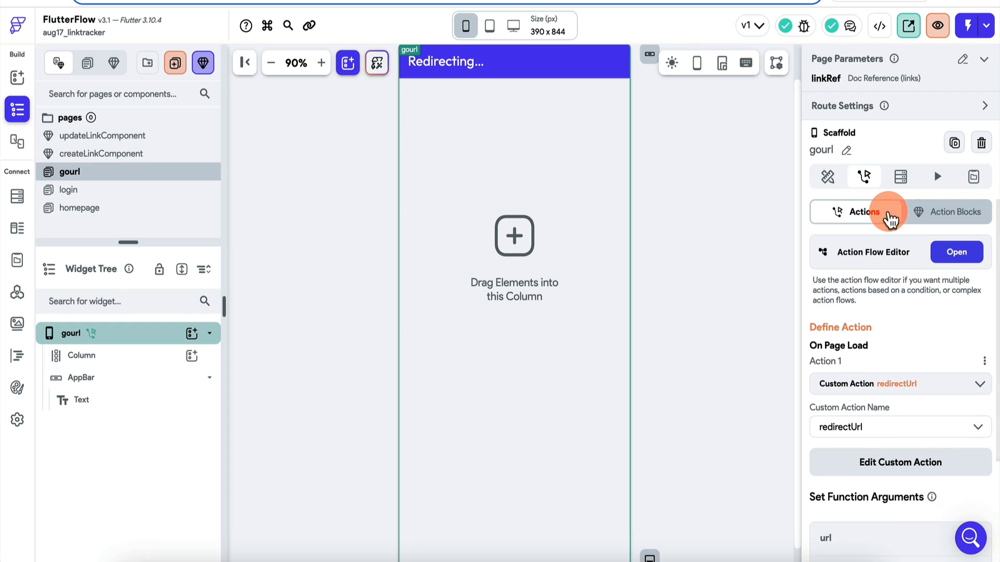
pyautogui.click(953, 252)
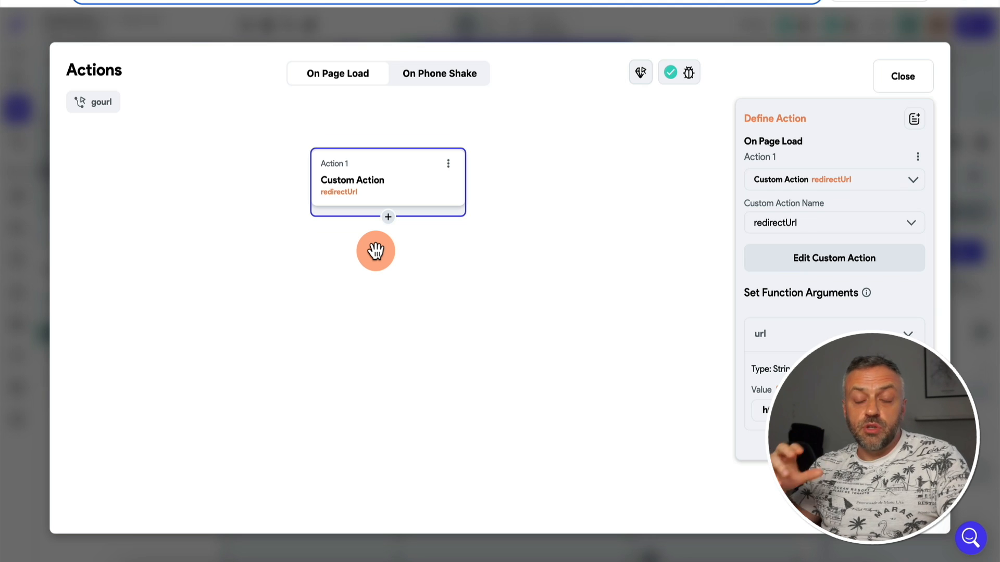
pyautogui.click(388, 215)
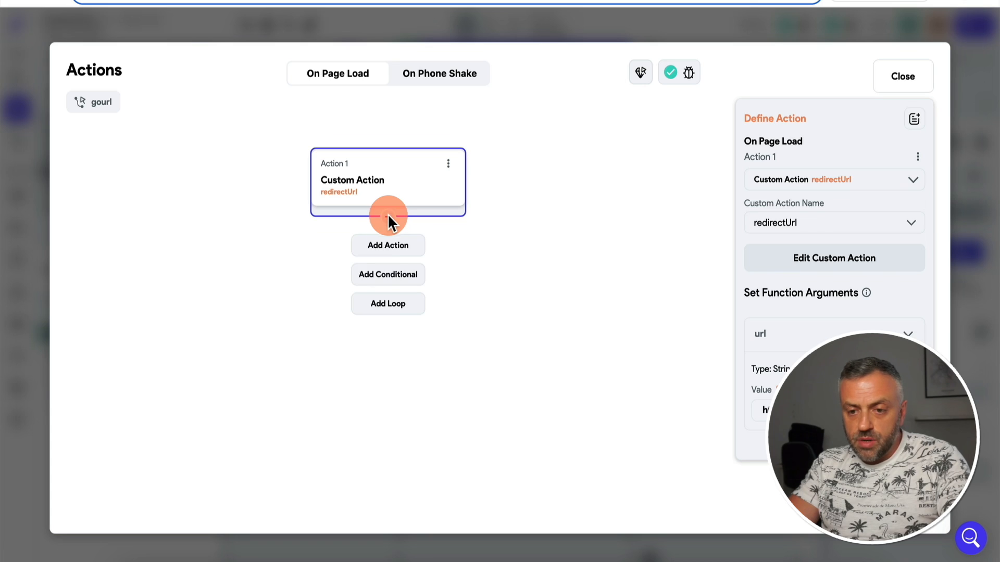
pyautogui.click(401, 252)
pyautogui.click(825, 220)
pyautogui.write('query')
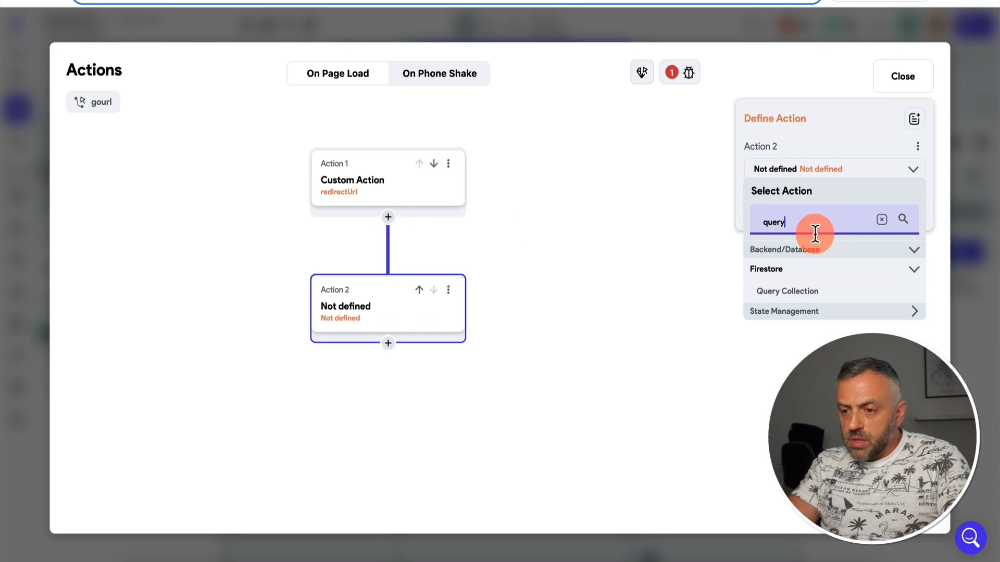
pyautogui.click(798, 291)
pyautogui.click(812, 214)
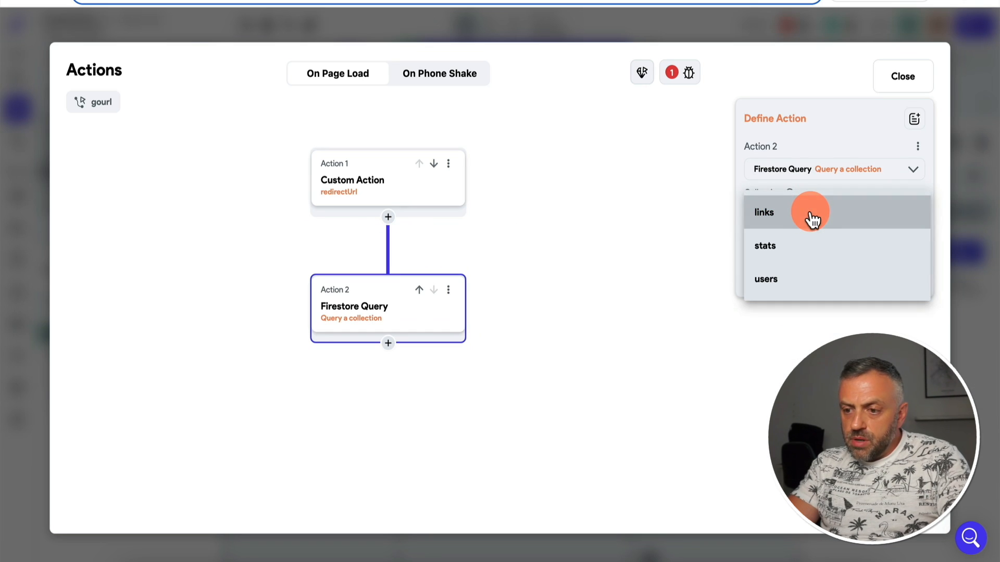
pyautogui.click(789, 219)
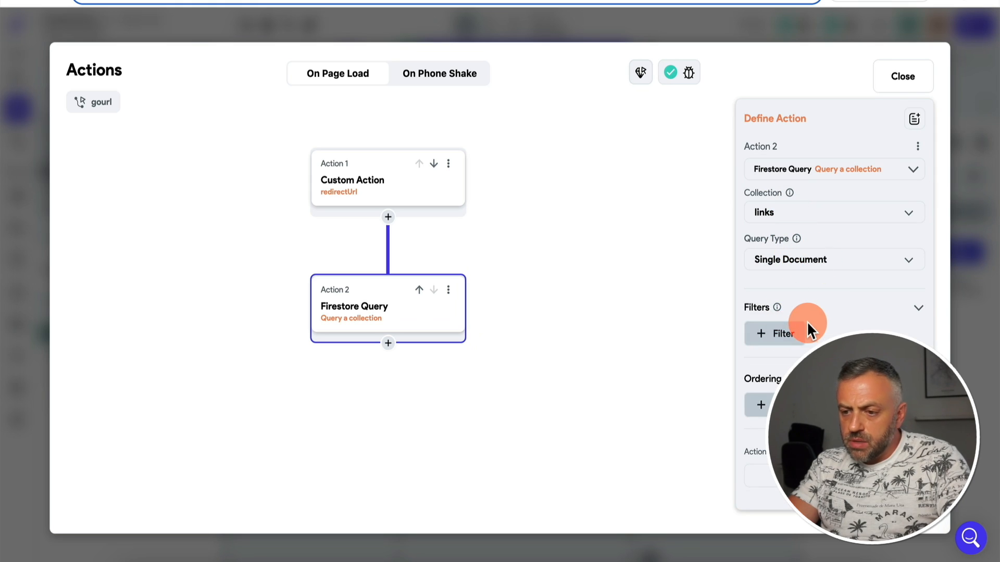
# - Add a filter to the links query on the userRef field with the relation Equal To
pyautogui.click(780, 336)
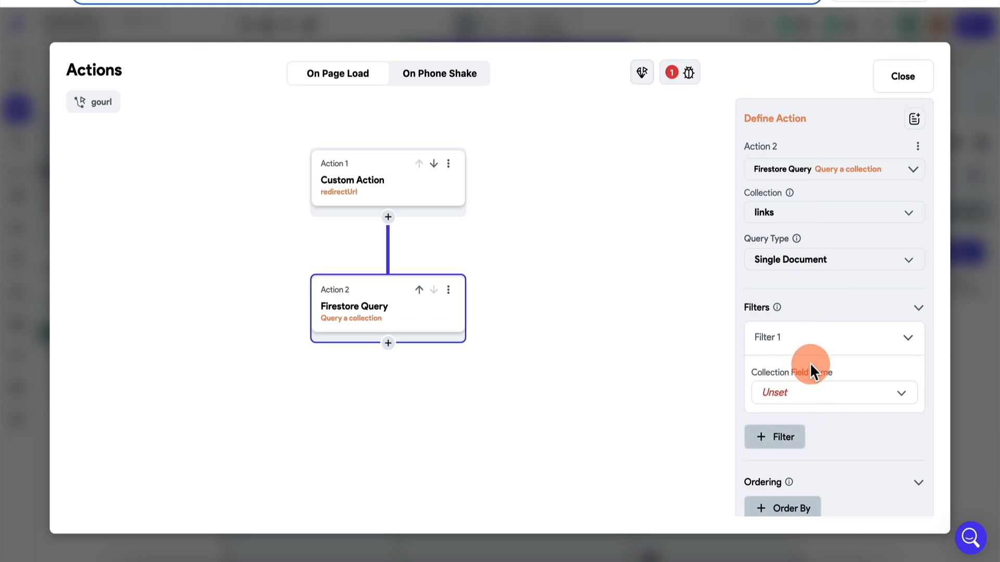
pyautogui.click(811, 395)
pyautogui.click(796, 458)
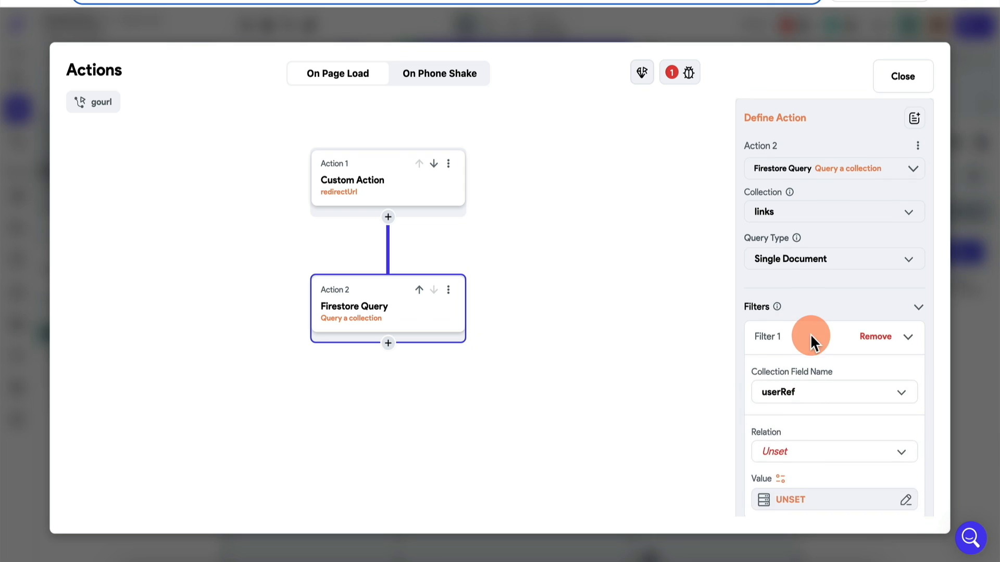
pyautogui.scroll(-3, 805, 291)
pyautogui.click(806, 235)
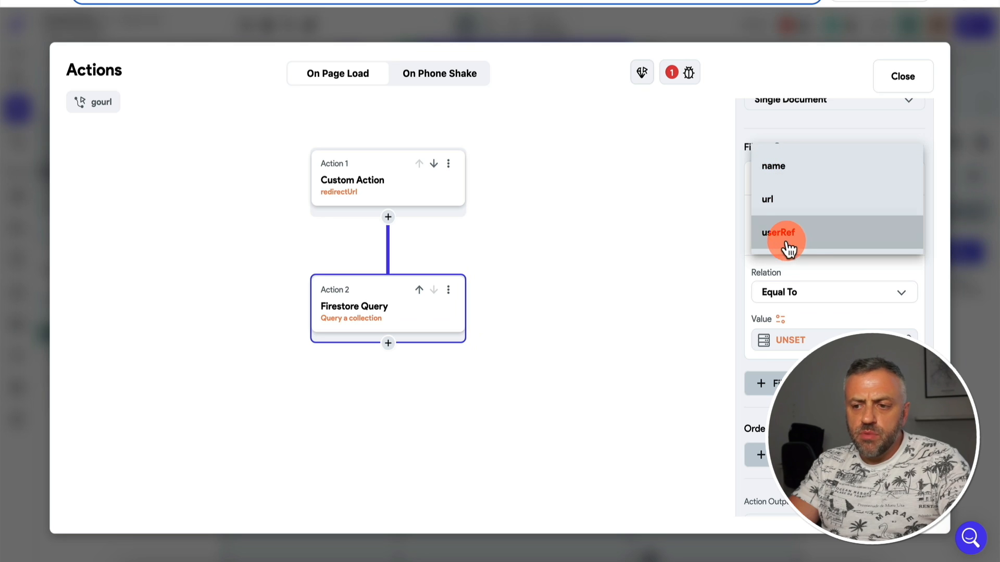
pyautogui.click(703, 242)
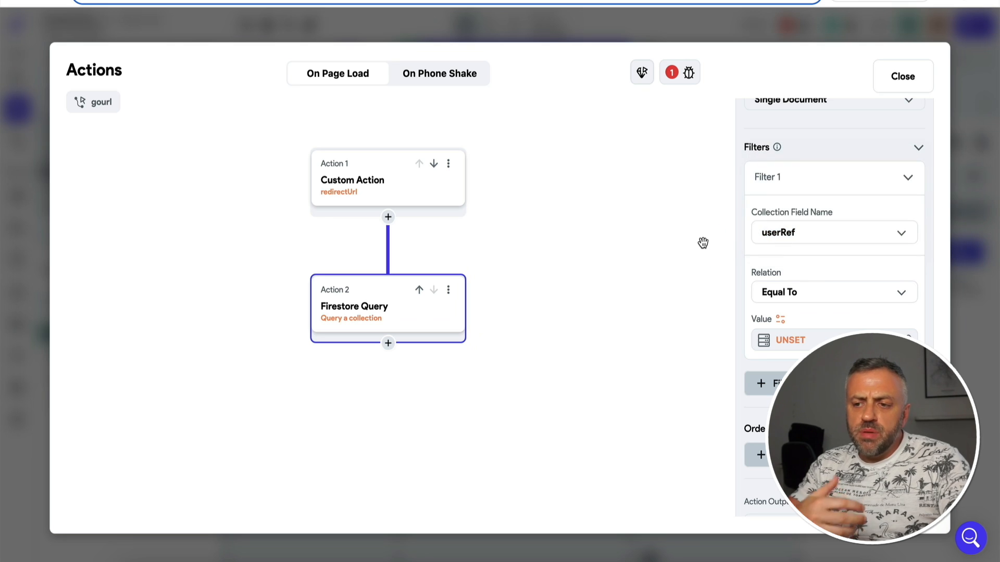
pyautogui.click(809, 243)
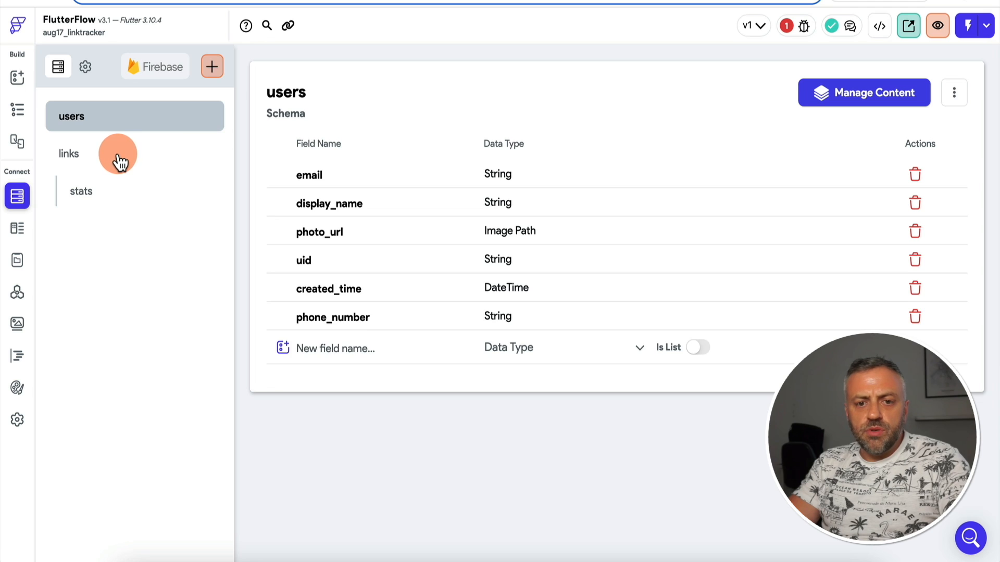
# - Add a String field named linkRef to the links collection schema and return to the gourl page
pyautogui.click(119, 159)
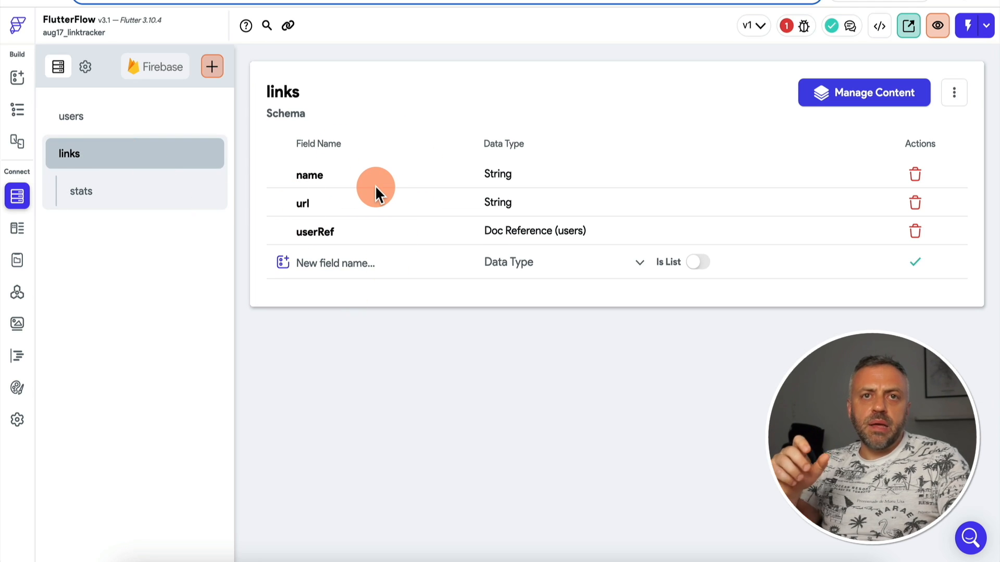
pyautogui.click(337, 262)
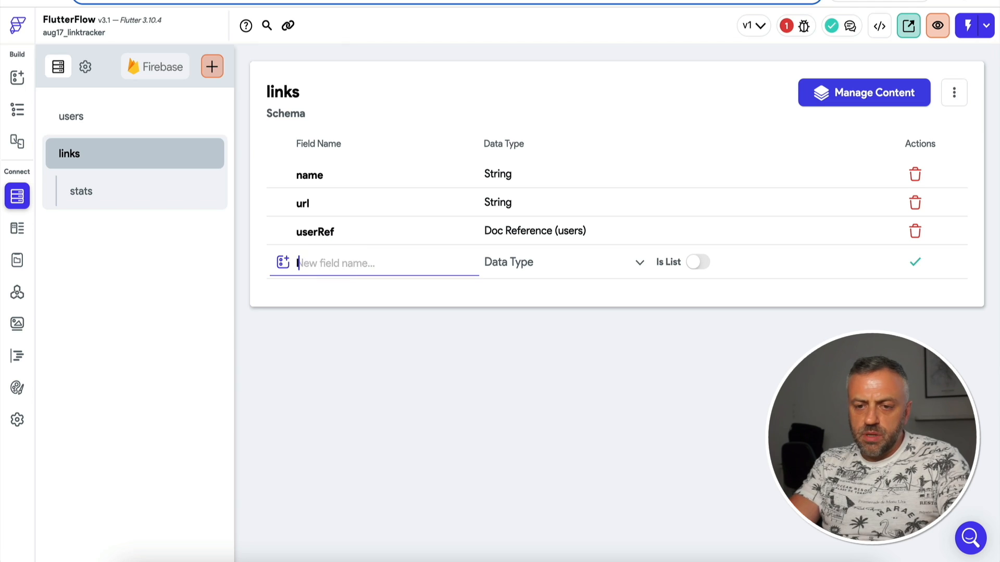
pyautogui.click(532, 267)
pyautogui.click(552, 215)
pyautogui.click(915, 262)
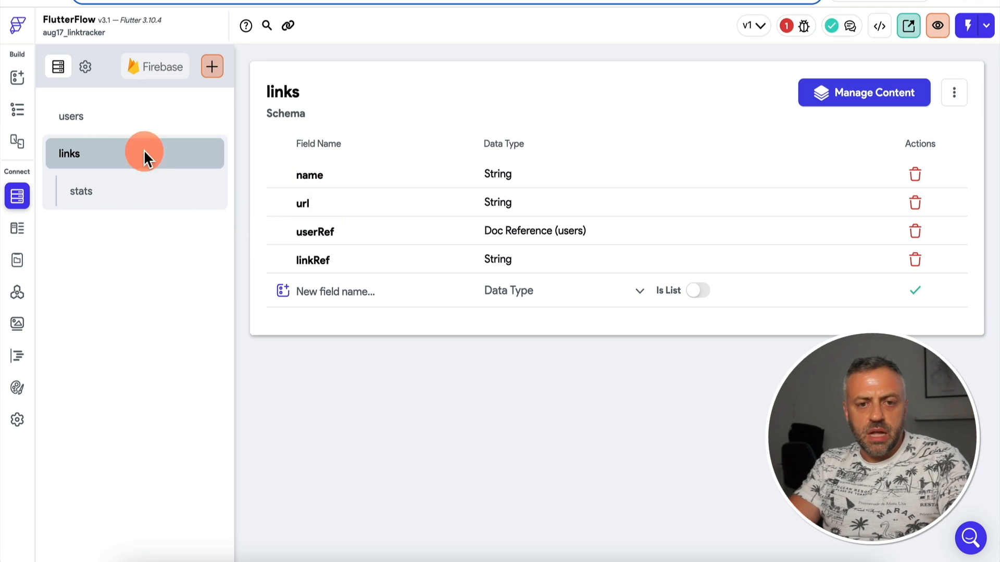
pyautogui.click(28, 73)
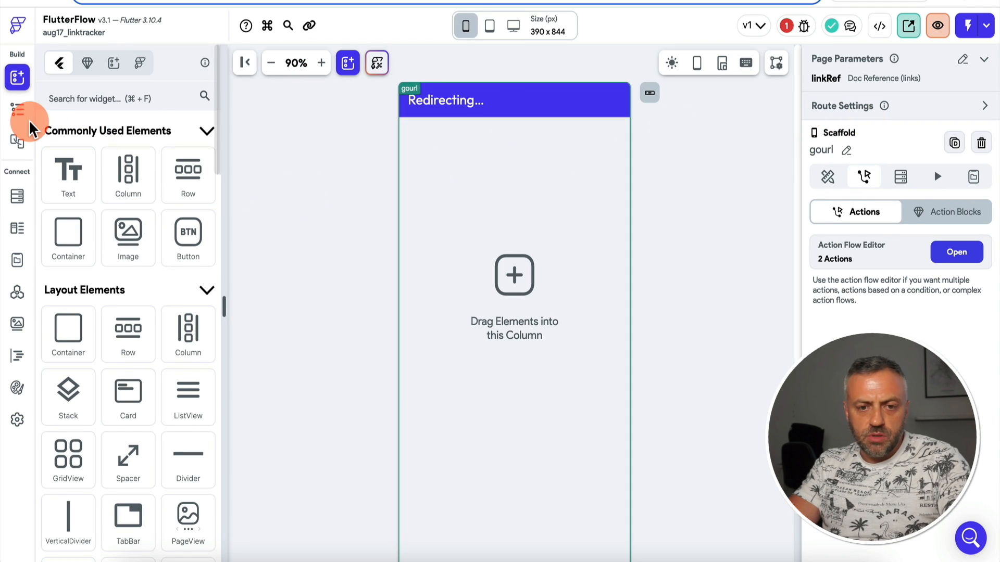
pyautogui.click(17, 112)
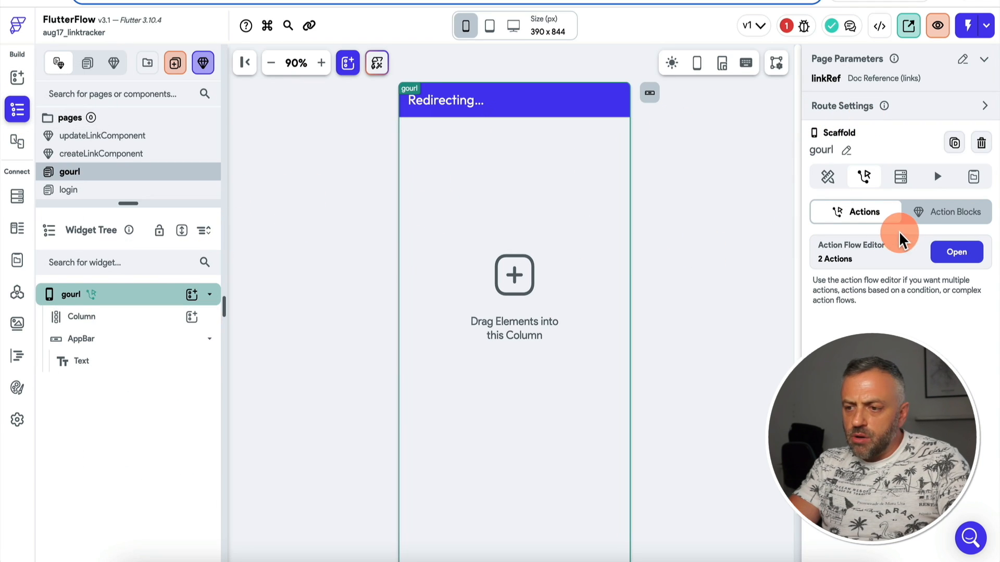
# - Move the Firestore query ahead of redirectUrl in gourl's On Page Load flow and filter it on linkRef with the relation Equal To
pyautogui.click(970, 256)
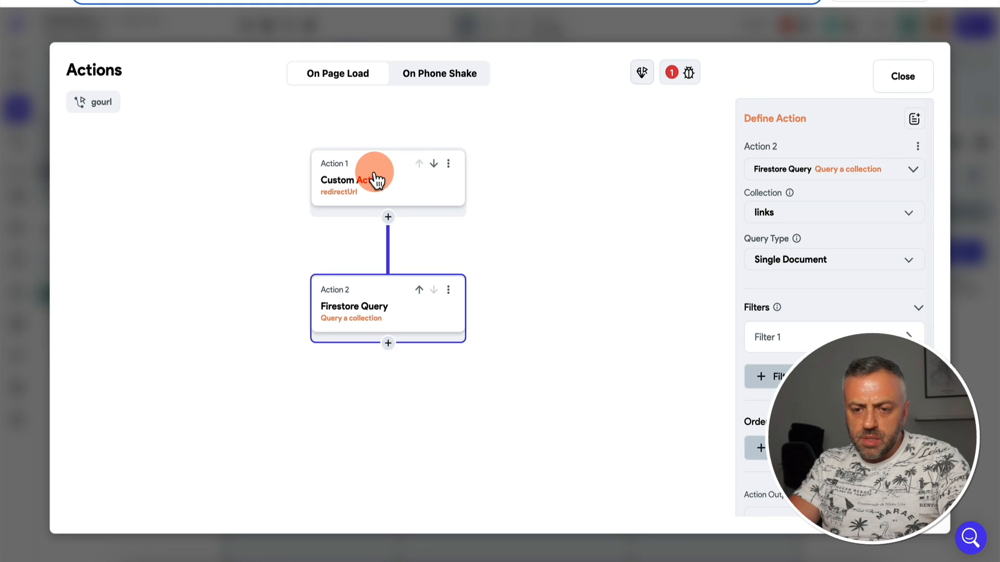
pyautogui.click(420, 291)
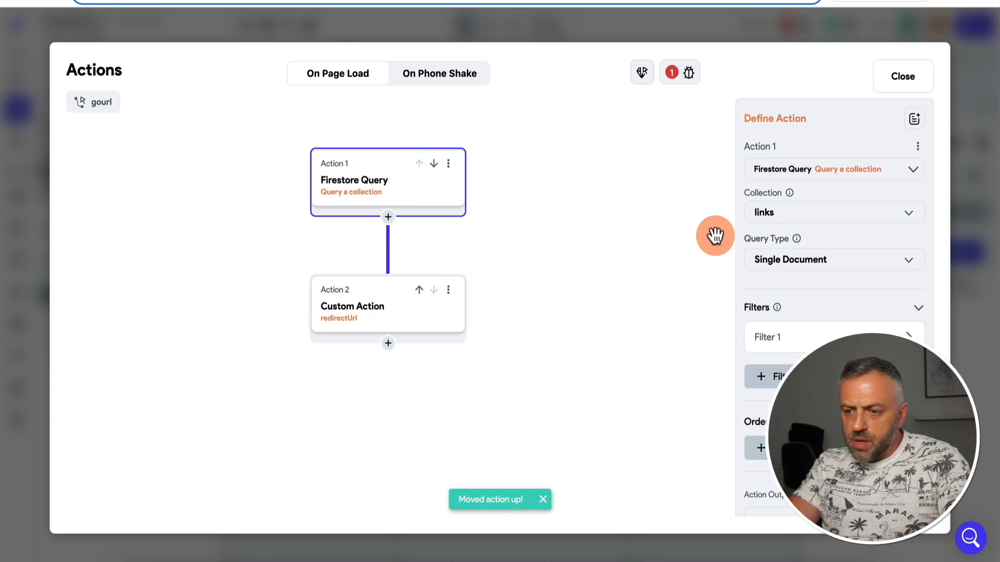
pyautogui.click(817, 346)
pyautogui.scroll(-4, 813, 344)
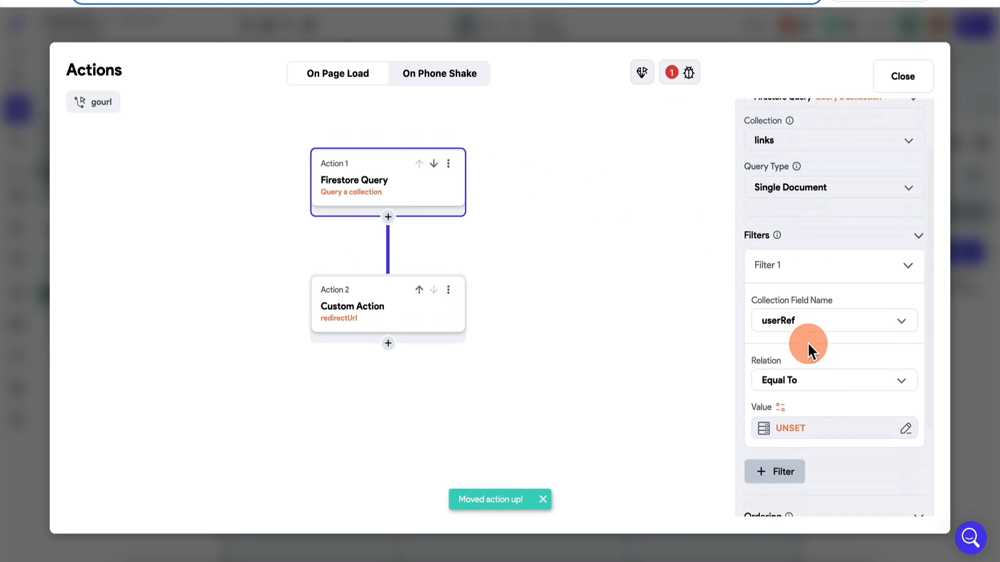
pyautogui.click(844, 201)
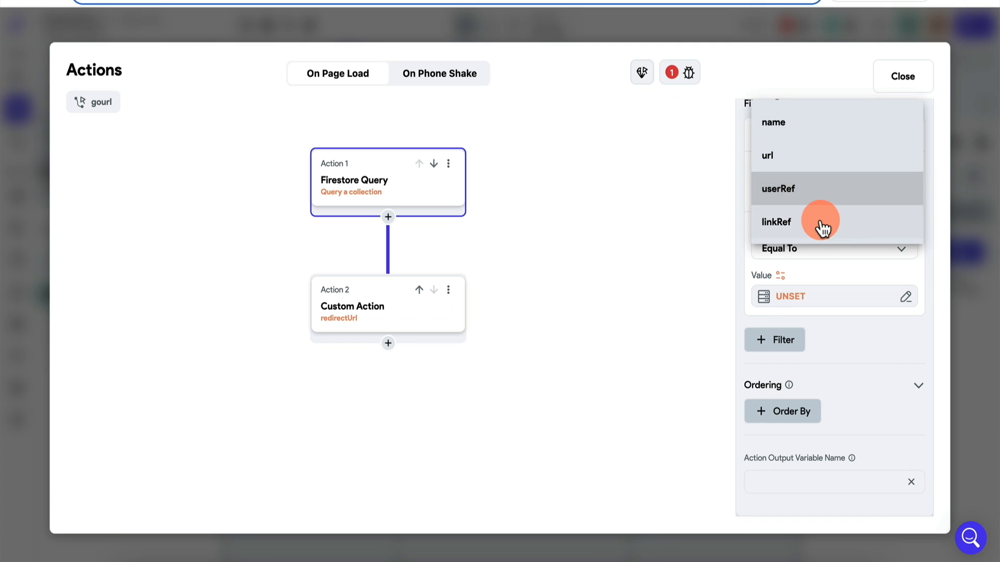
pyautogui.click(820, 225)
pyautogui.click(821, 256)
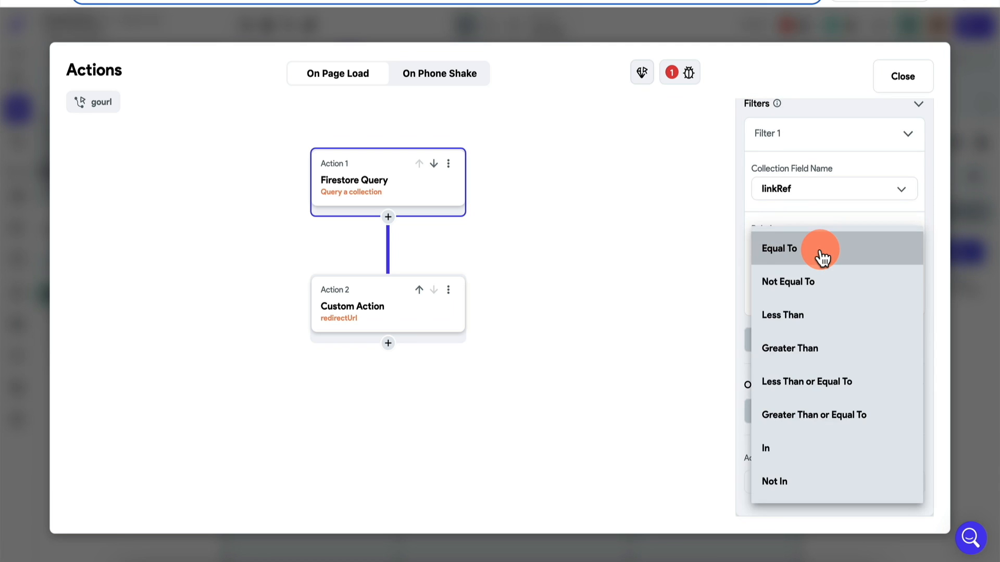
pyautogui.click(821, 256)
# - Set the linkRef filter's value to the Document ID of the page parameter linkRef and close the action flow
pyautogui.click(809, 299)
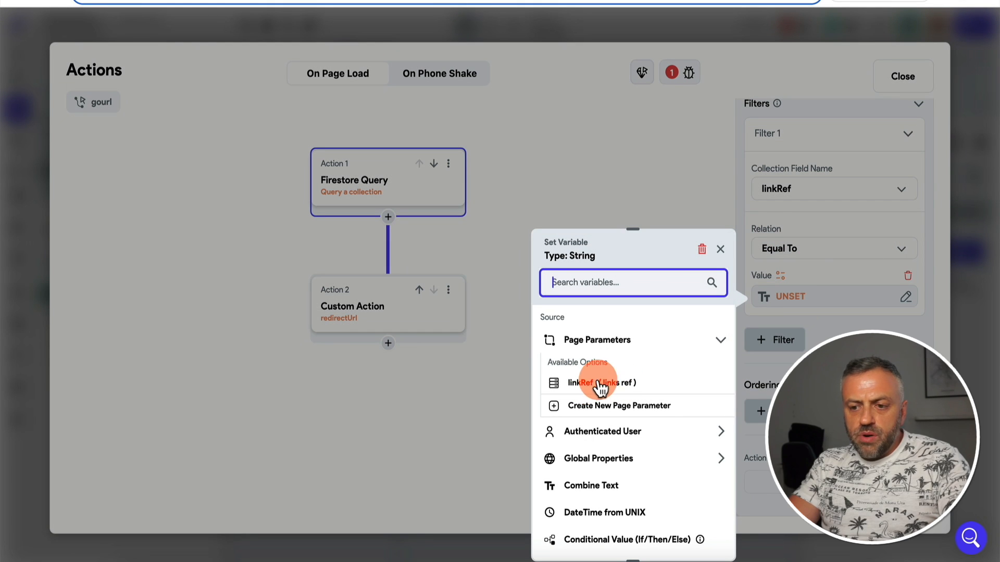
pyautogui.click(583, 386)
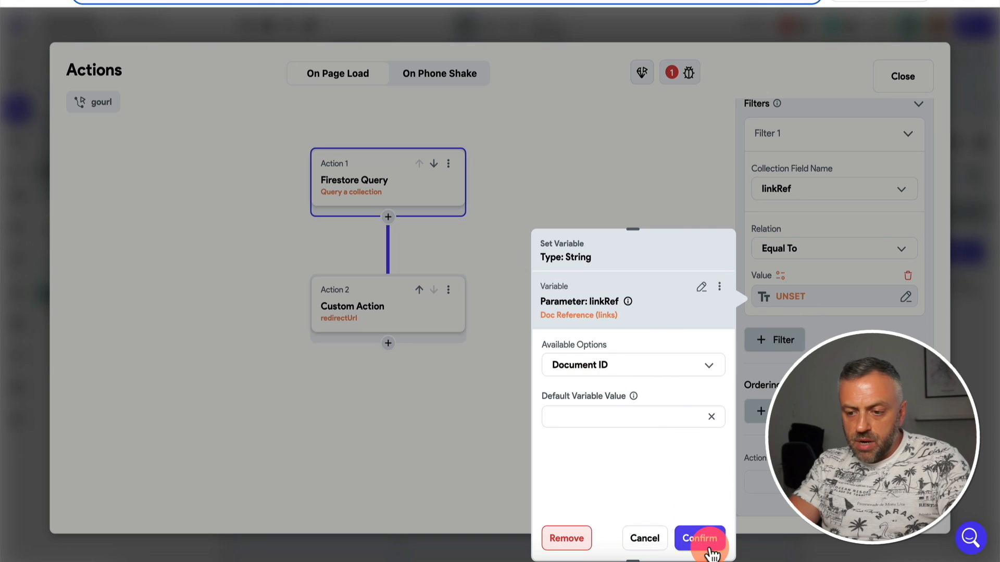
pyautogui.click(698, 538)
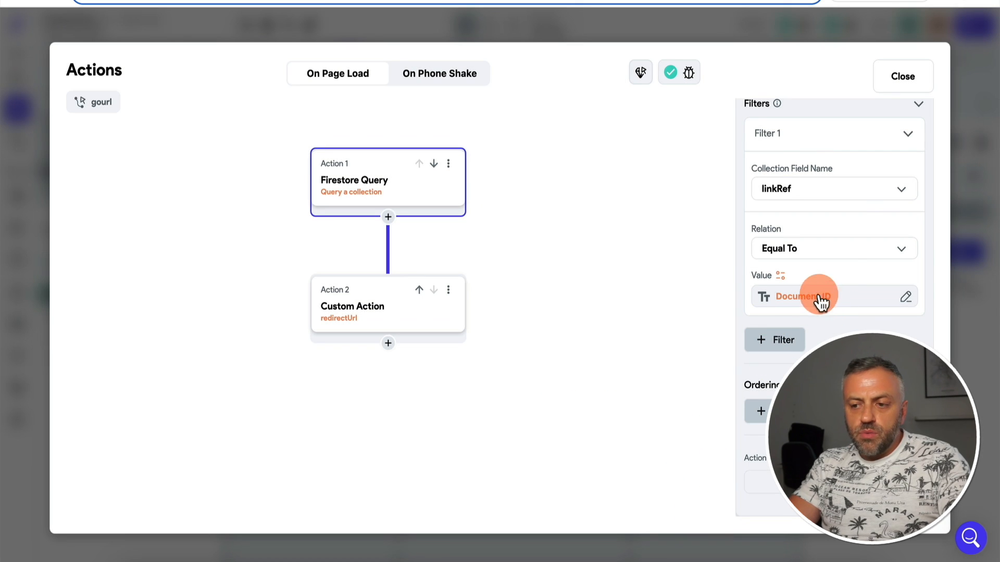
pyautogui.click(994, 325)
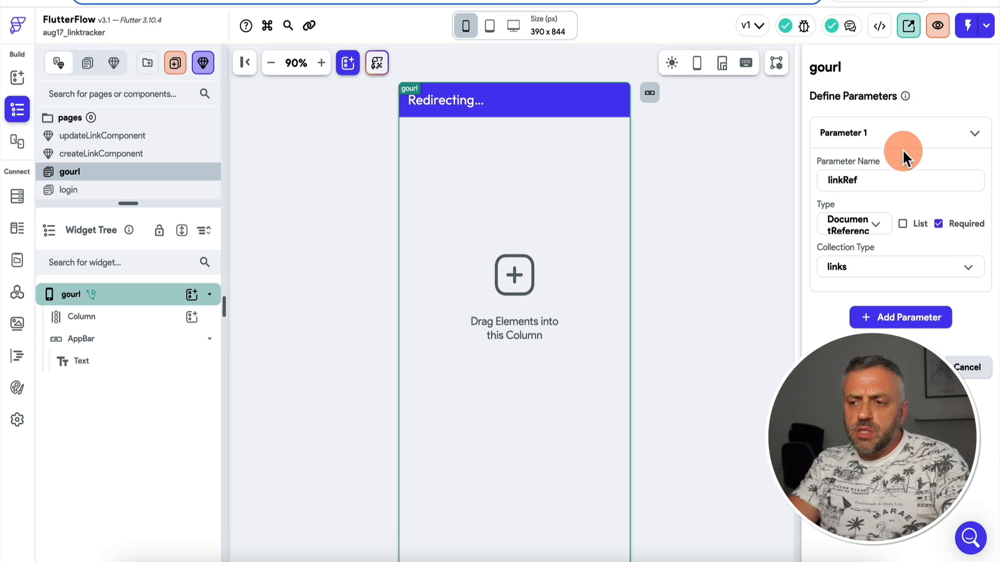
# - Change the type of gourl's page parameter linkRef to String
pyautogui.click(863, 230)
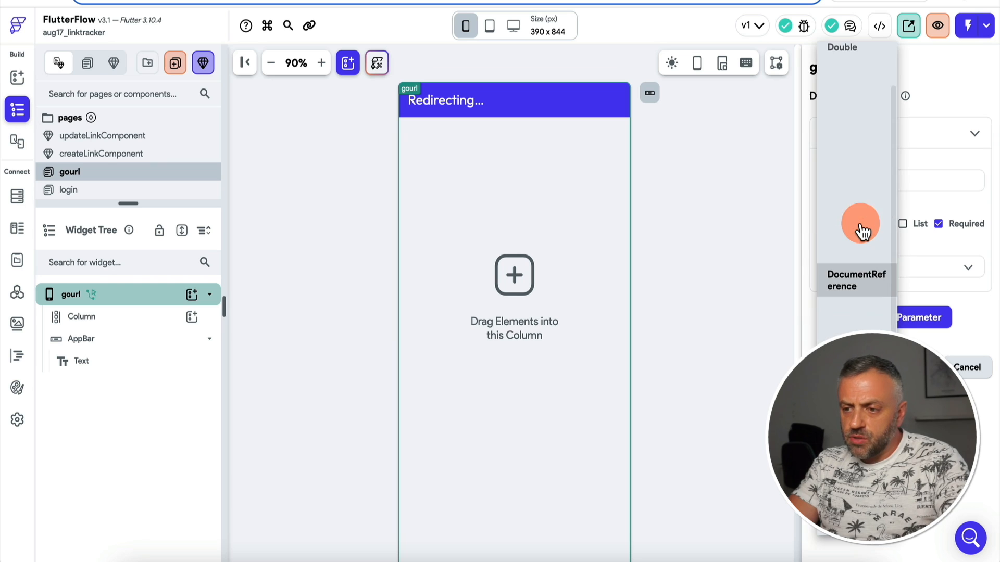
pyautogui.click(855, 79)
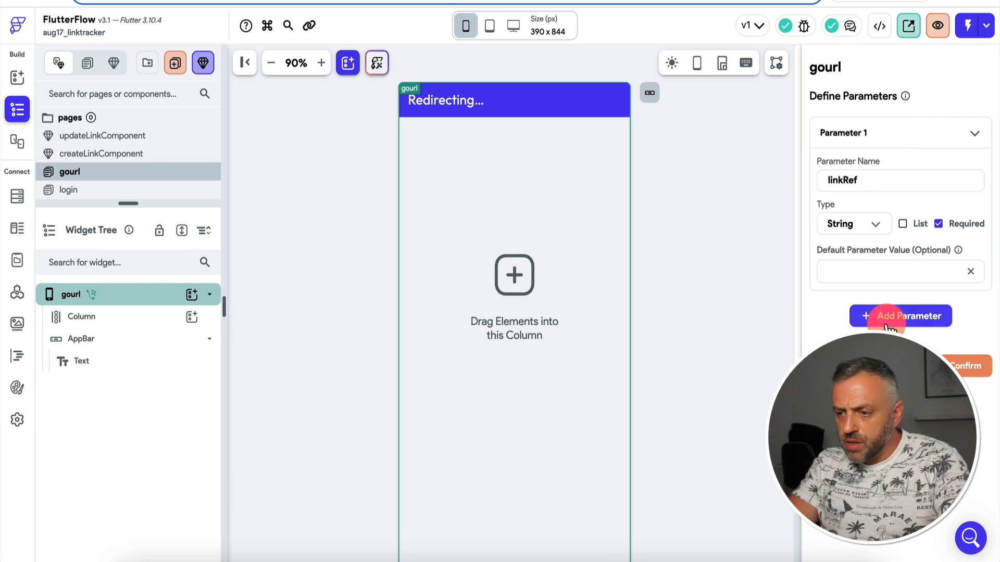
pyautogui.click(977, 369)
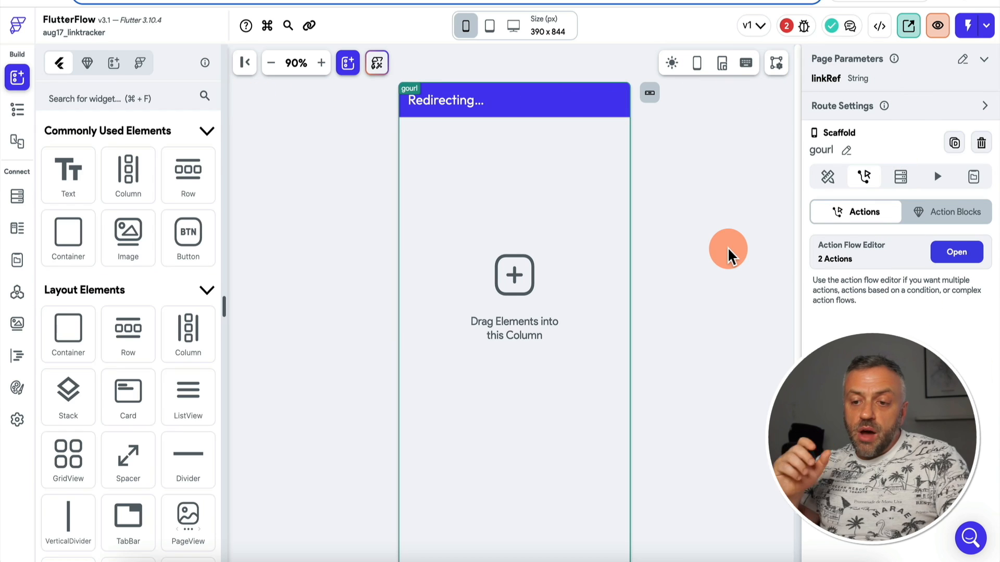
# - In createLinkComponent, name the output variable of the Create Link button's Create Document action newLinkRef
pyautogui.click(23, 116)
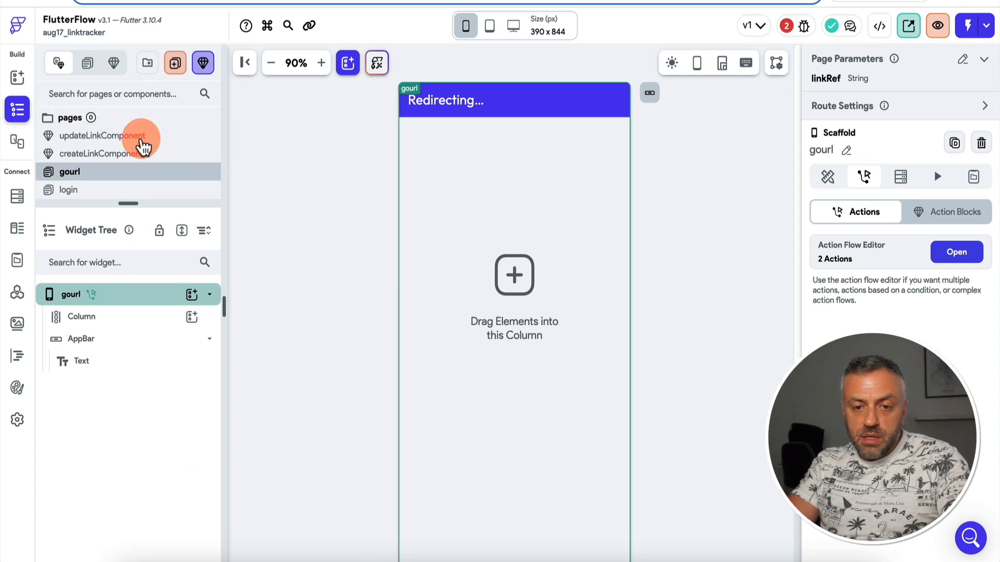
pyautogui.click(134, 155)
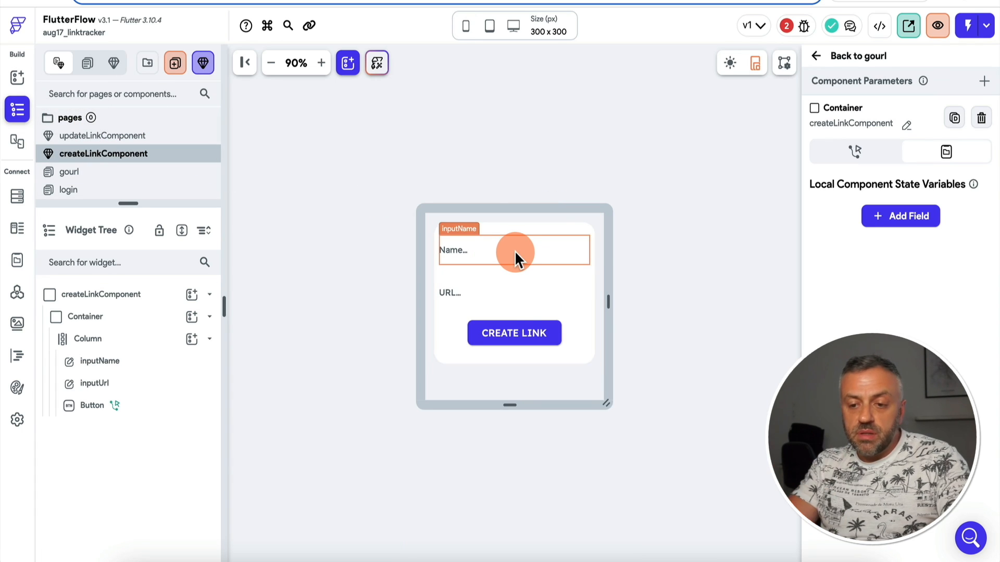
pyautogui.click(520, 333)
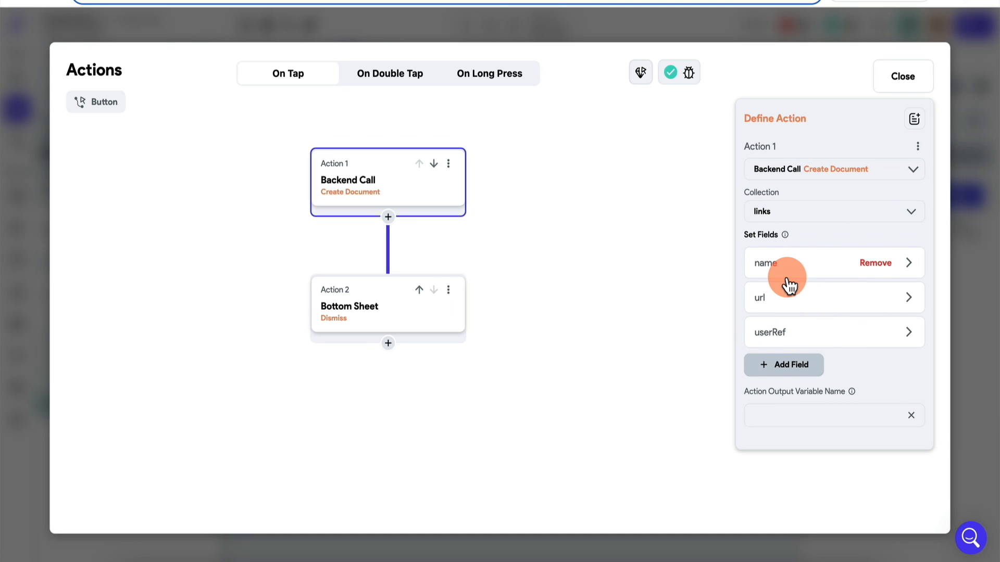
pyautogui.click(814, 415)
pyautogui.write('newL')
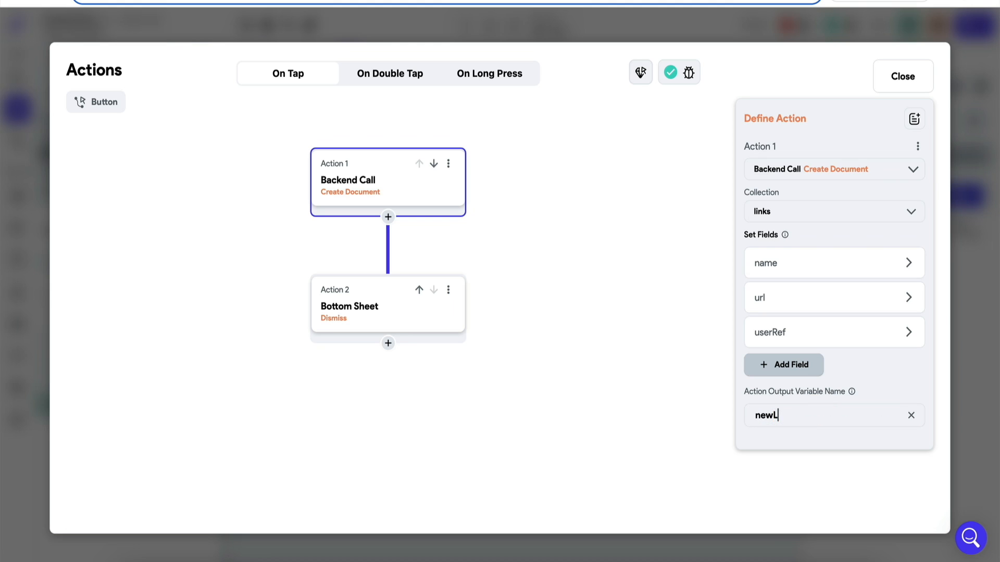
# - Add an Update Document action between the Create Document and Bottom Sheet actions, targeting the Reference of the newLinkRef action output
pyautogui.click(388, 216)
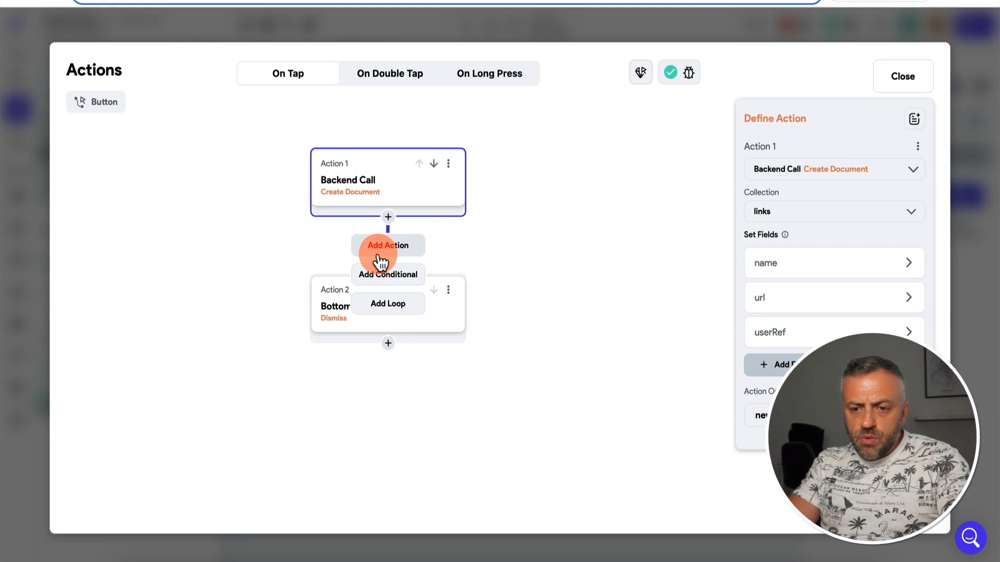
pyautogui.click(386, 243)
pyautogui.write('upd')
pyautogui.click(812, 290)
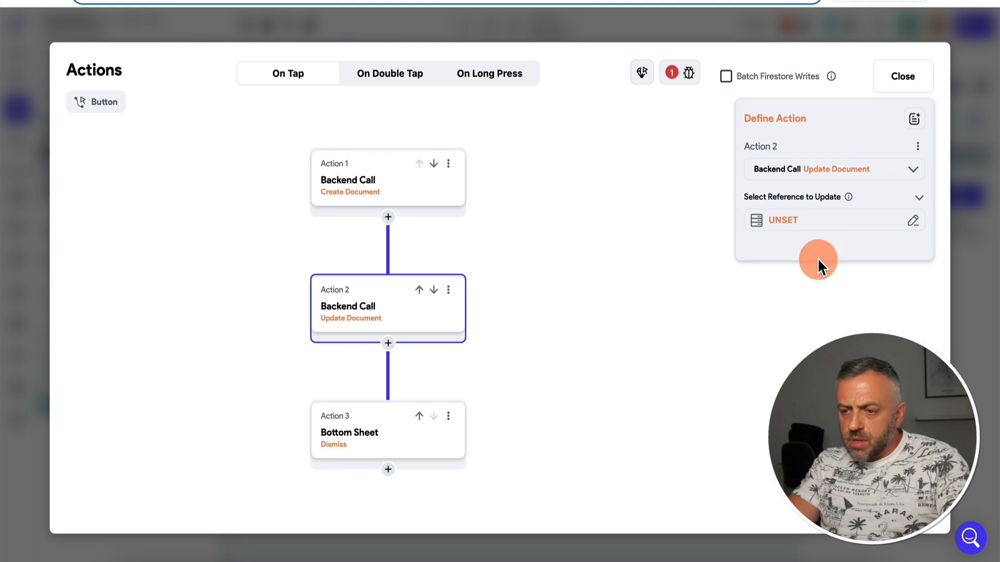
pyautogui.click(826, 228)
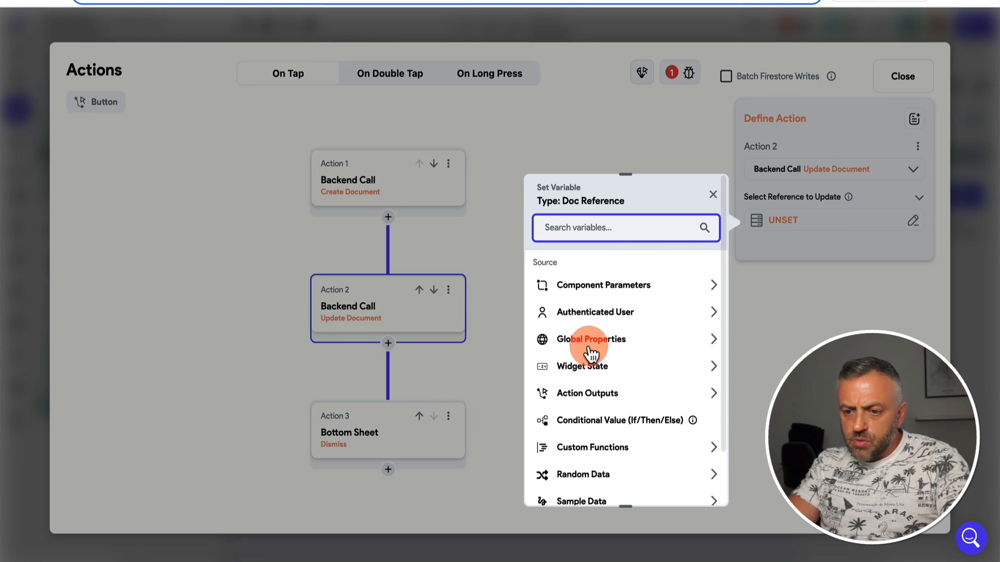
pyautogui.click(599, 395)
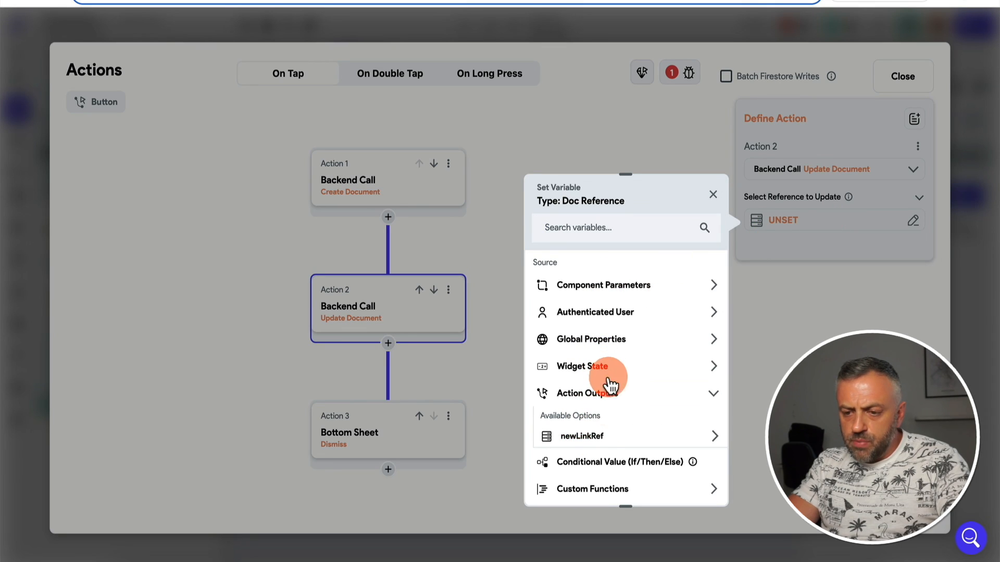
pyautogui.click(585, 436)
pyautogui.click(601, 386)
pyautogui.click(690, 482)
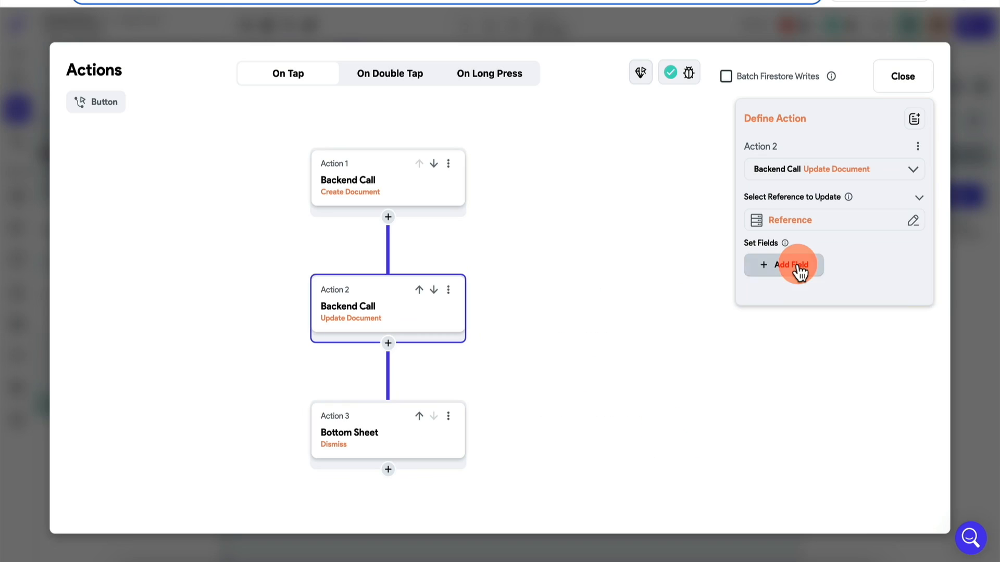
# - Make the Update Document action set the linkRef field from a variable, using the Document ID of newLinkRef's Reference, and close the flow
pyautogui.click(797, 269)
pyautogui.click(797, 274)
pyautogui.click(820, 360)
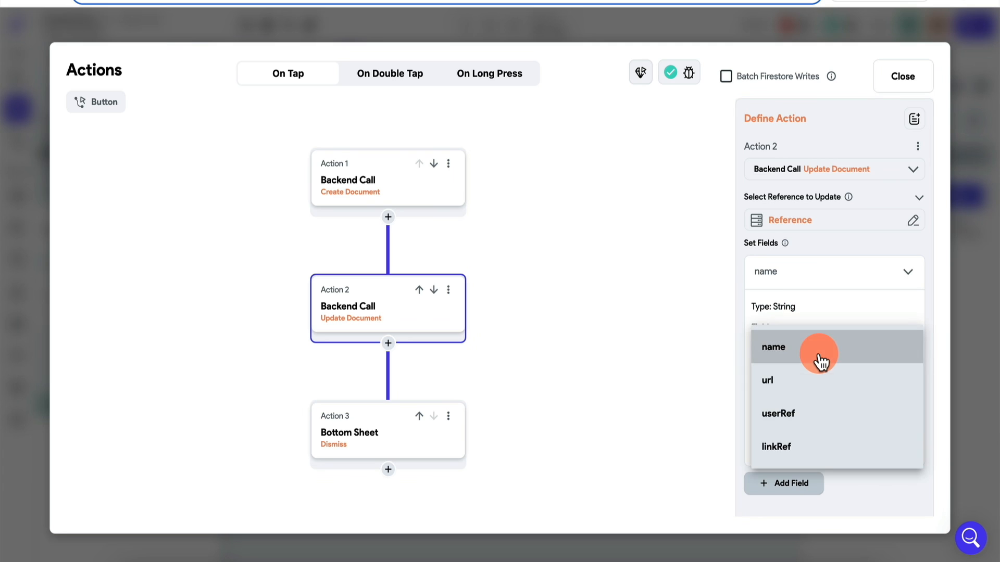
pyautogui.click(802, 443)
pyautogui.click(808, 404)
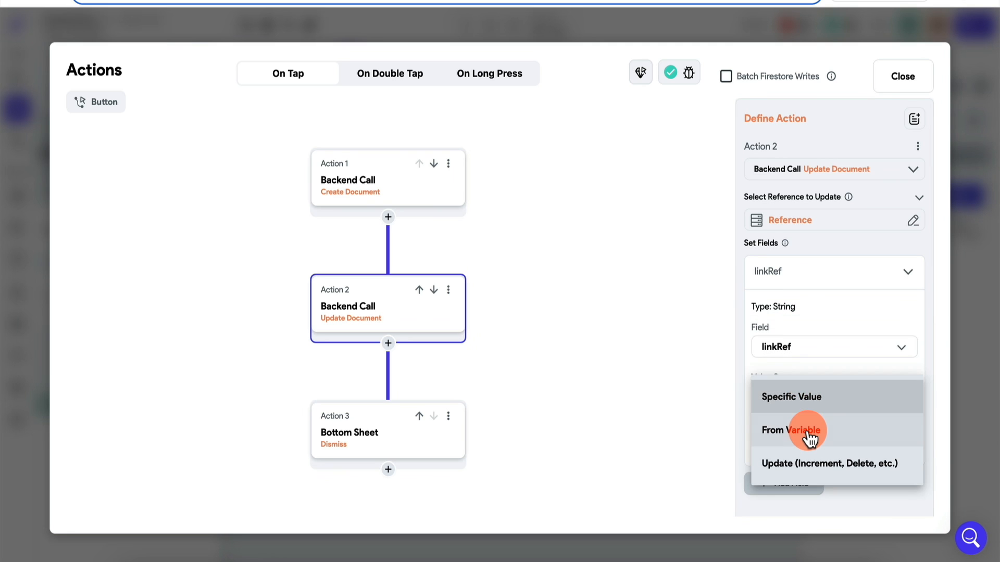
pyautogui.click(806, 436)
pyautogui.click(797, 436)
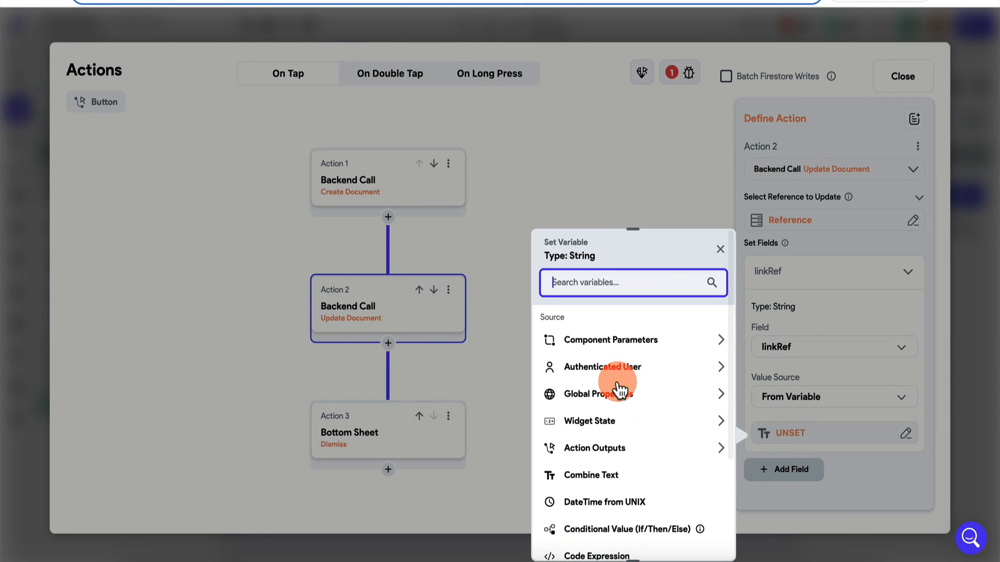
pyautogui.click(593, 448)
pyautogui.click(599, 492)
pyautogui.scroll(-3, 599, 495)
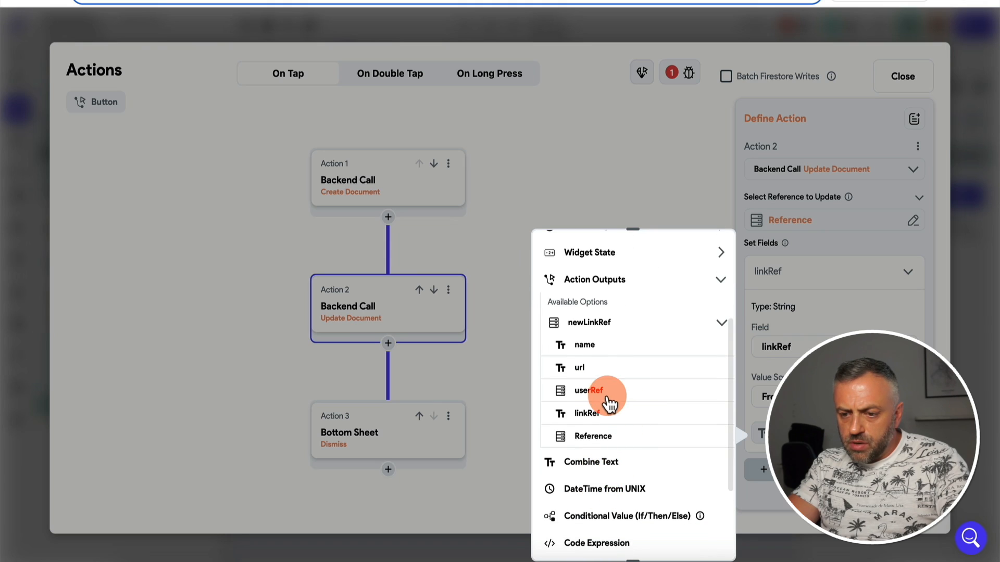
pyautogui.click(609, 441)
pyautogui.click(696, 536)
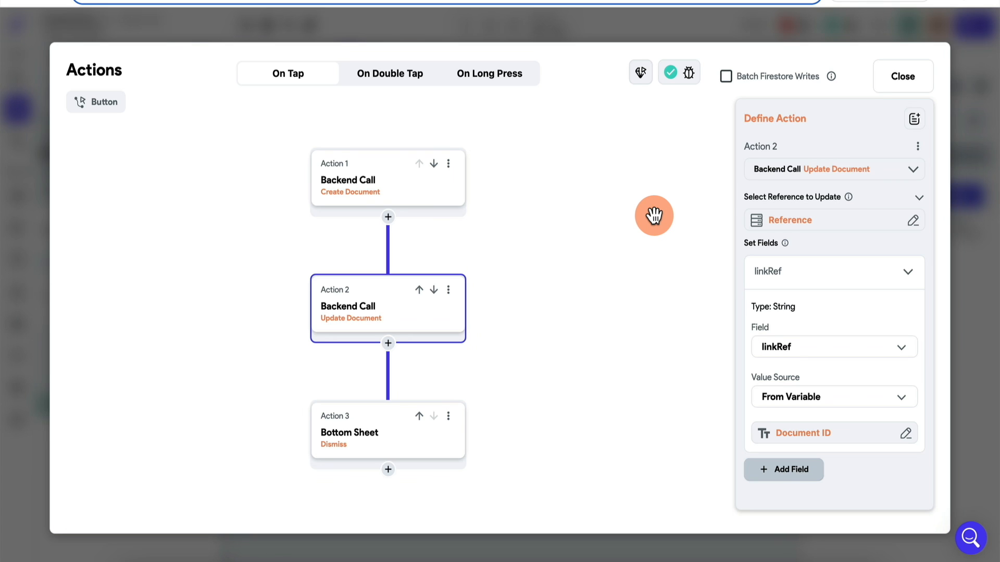
pyautogui.click(978, 229)
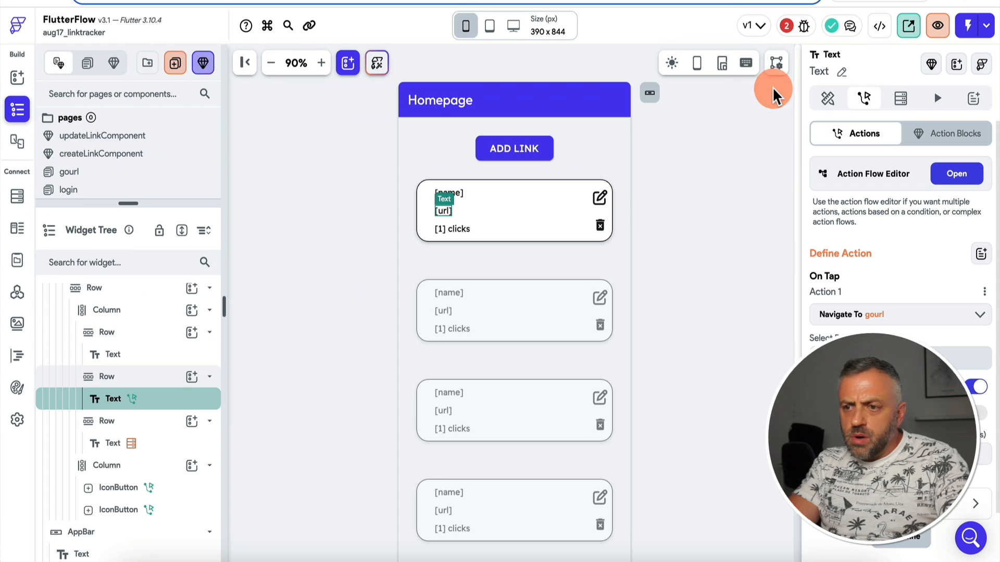
# - Resolve the Passing Parameters issue by setting the linkRef parameter of the homepage URL text's navigation to the links document's linkRef property
pyautogui.click(787, 27)
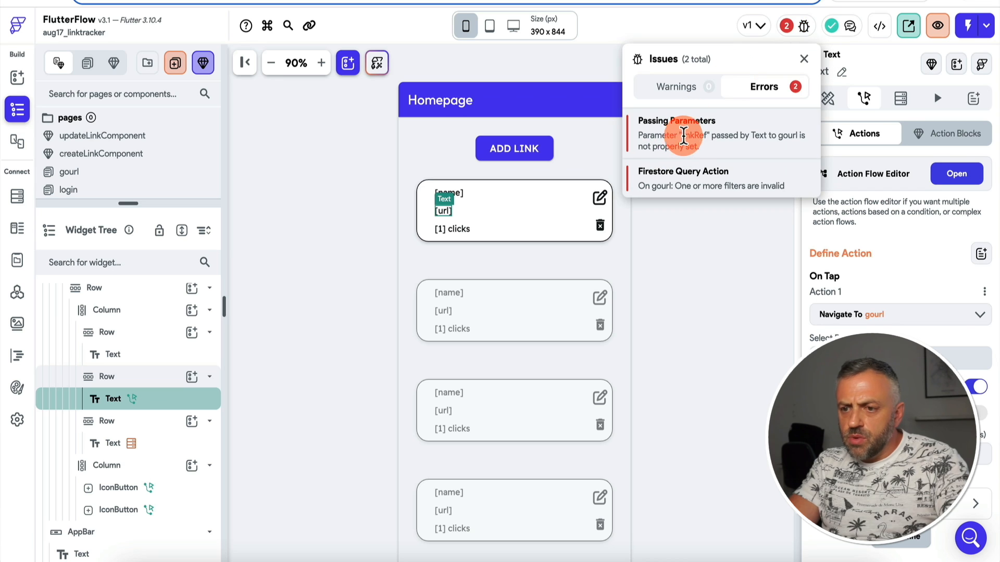
pyautogui.click(674, 135)
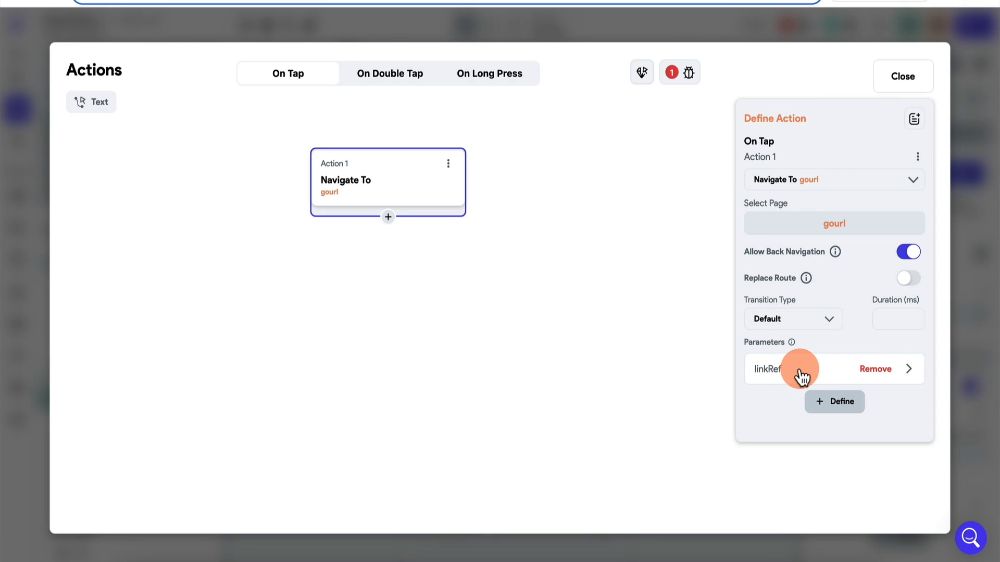
pyautogui.click(800, 375)
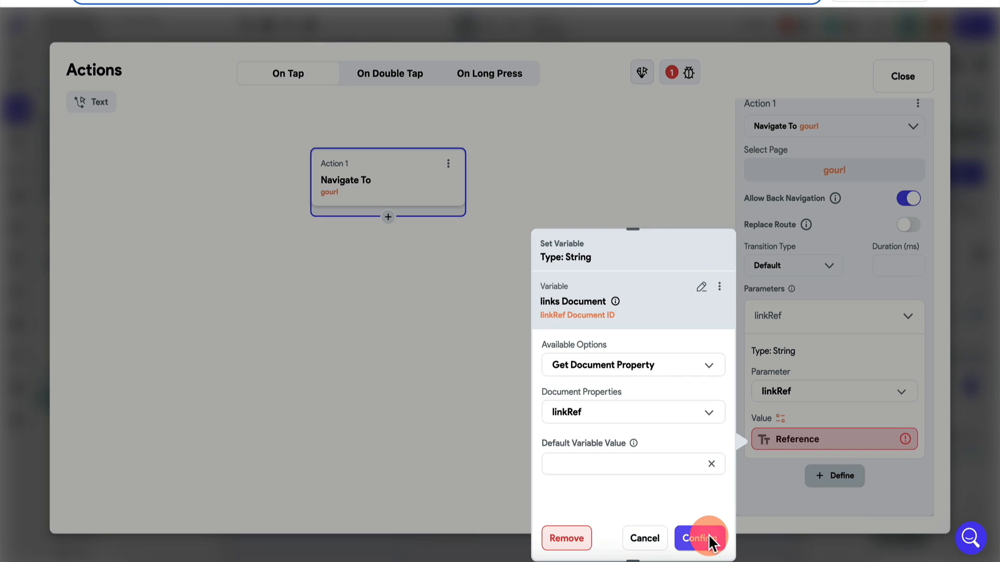
pyautogui.click(710, 540)
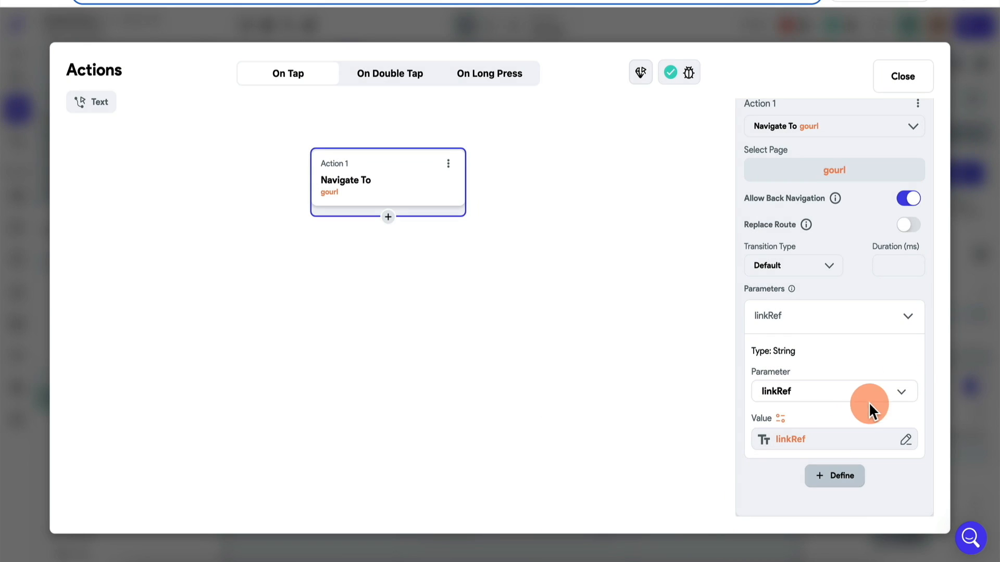
pyautogui.click(966, 361)
# - Fix the issue in gourl's on-page-load Firestore Query by setting Filter 1's value to the linkRef page parameter
pyautogui.click(785, 25)
pyautogui.click(721, 135)
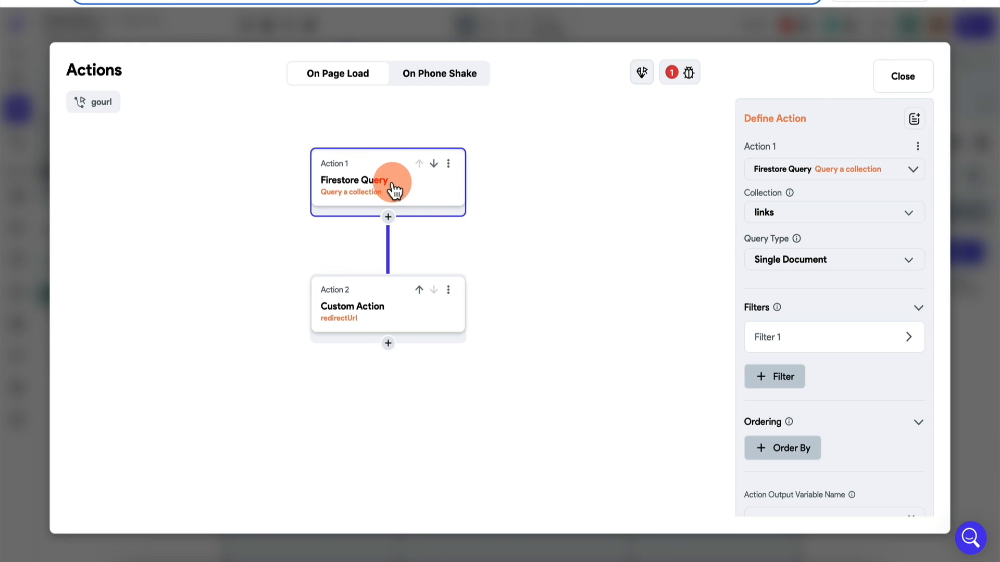
pyautogui.click(813, 350)
pyautogui.scroll(-2, 815, 344)
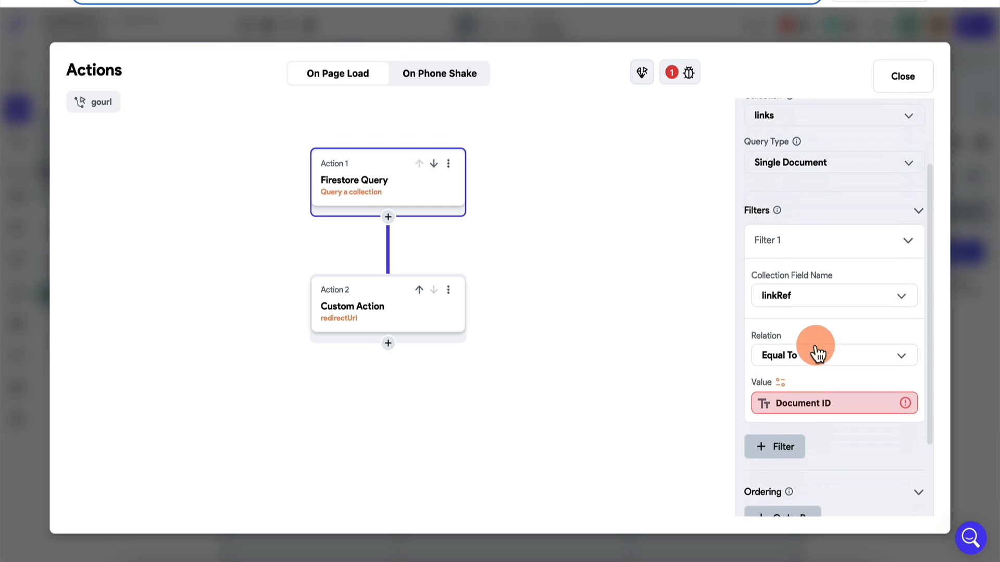
pyautogui.click(827, 279)
pyautogui.click(826, 277)
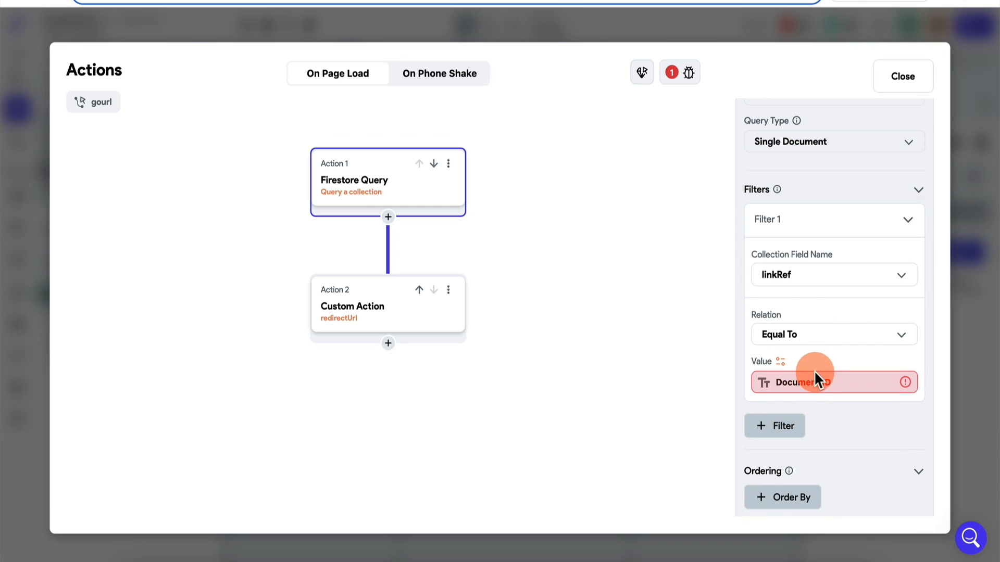
pyautogui.click(814, 379)
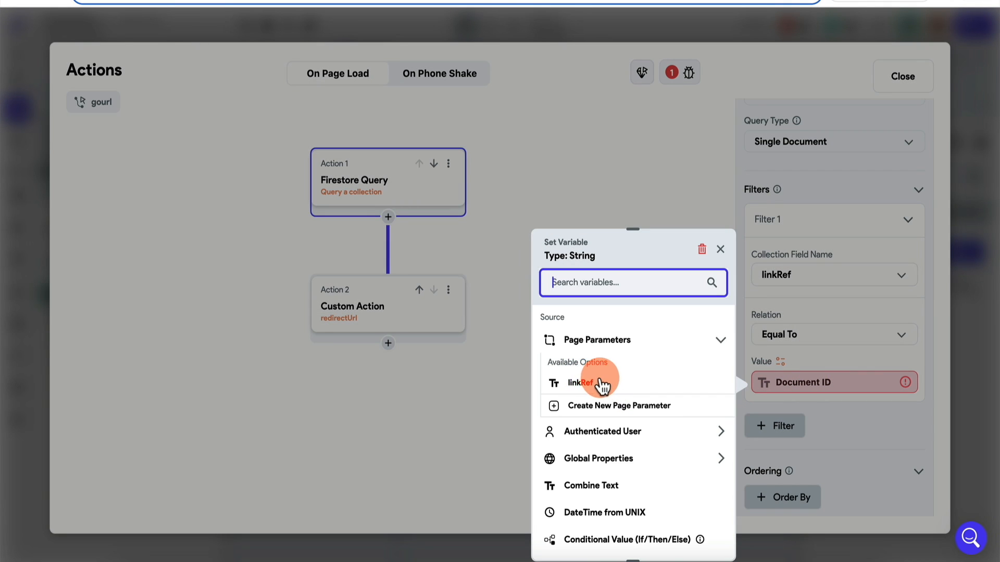
pyautogui.click(602, 385)
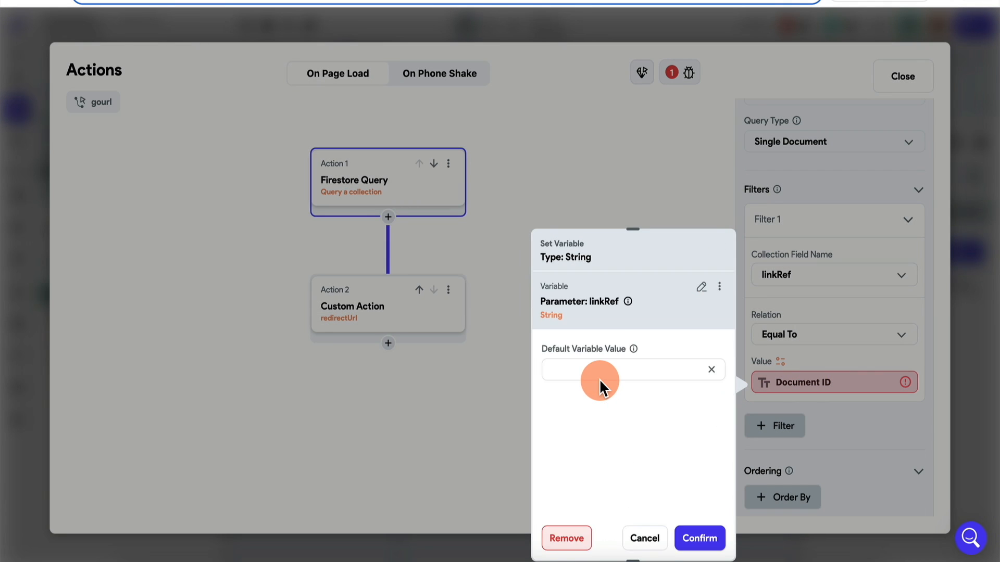
pyautogui.click(708, 544)
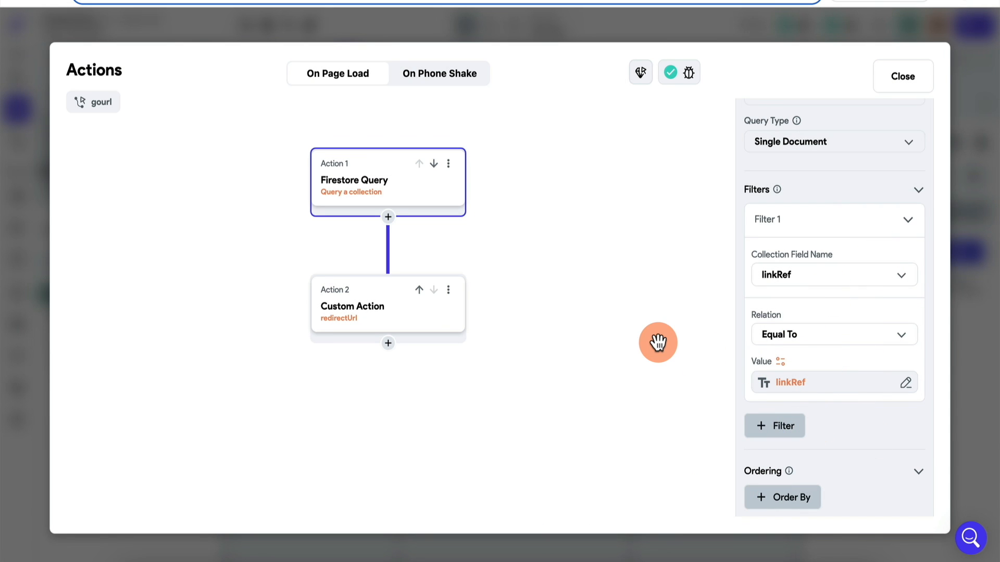
pyautogui.click(372, 183)
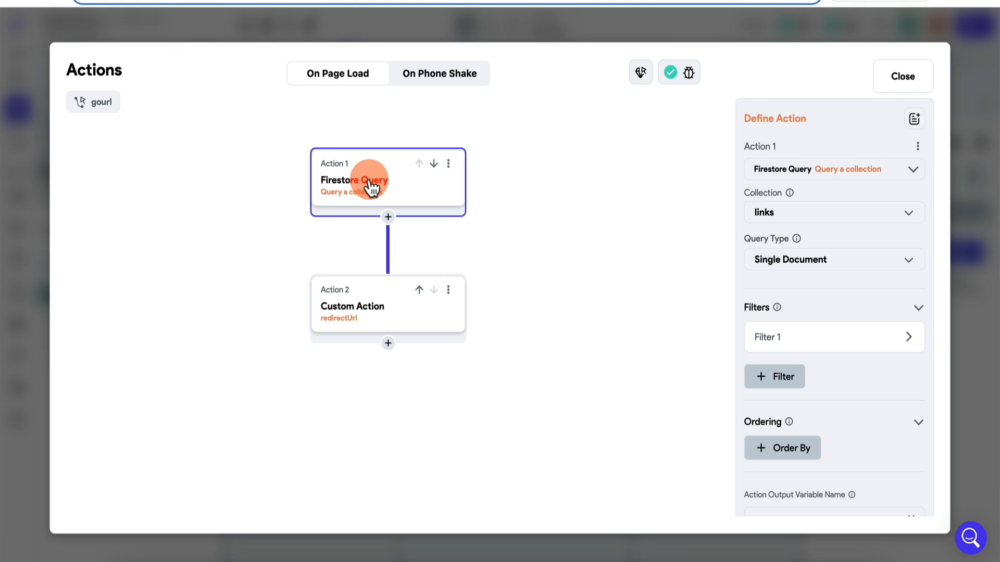
pyautogui.click(392, 309)
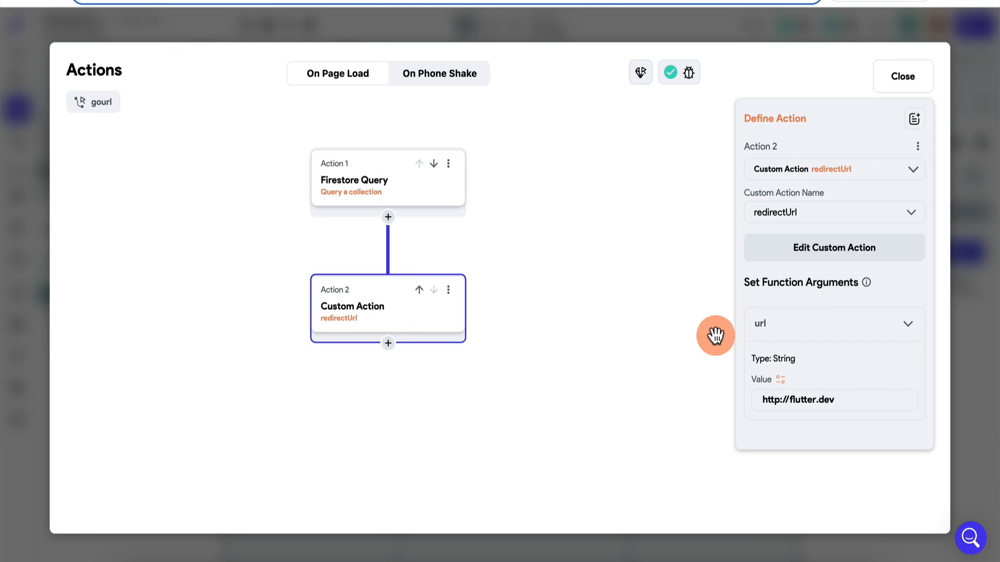
pyautogui.click(781, 379)
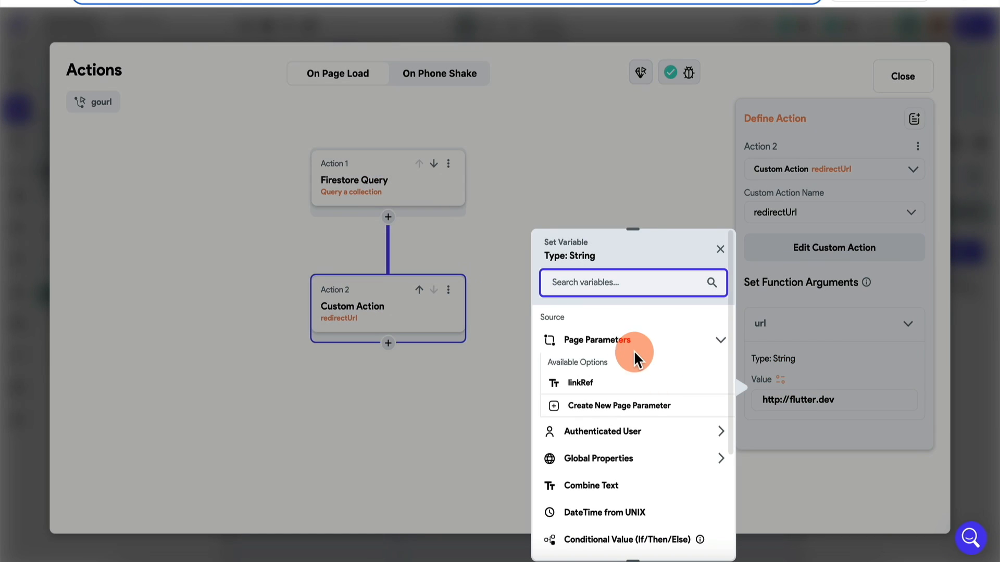
pyautogui.click(673, 348)
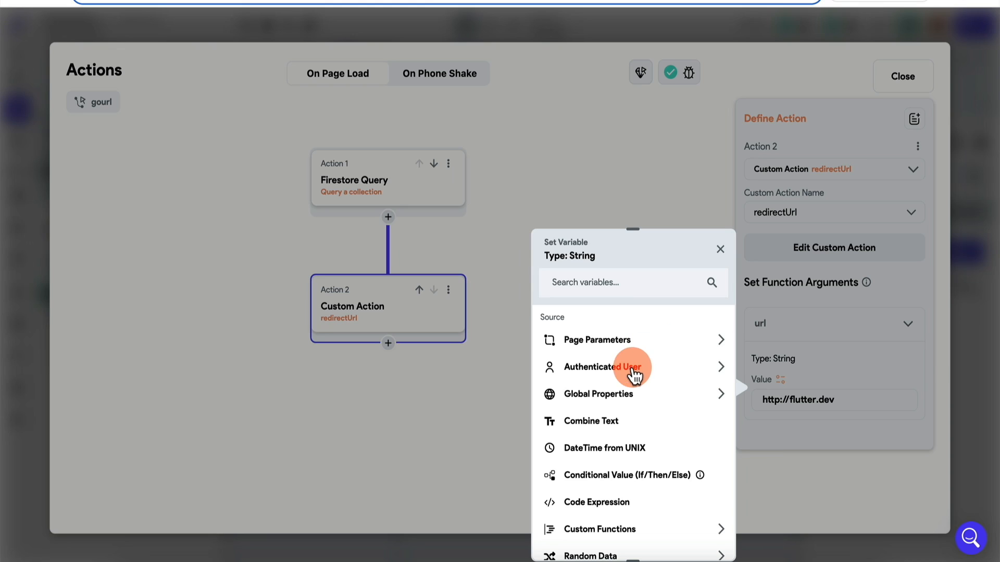
# - Name the Firestore Query's output variable linkOut and set the redirectUrl action's url argument to linkOut's url field
pyautogui.click(799, 474)
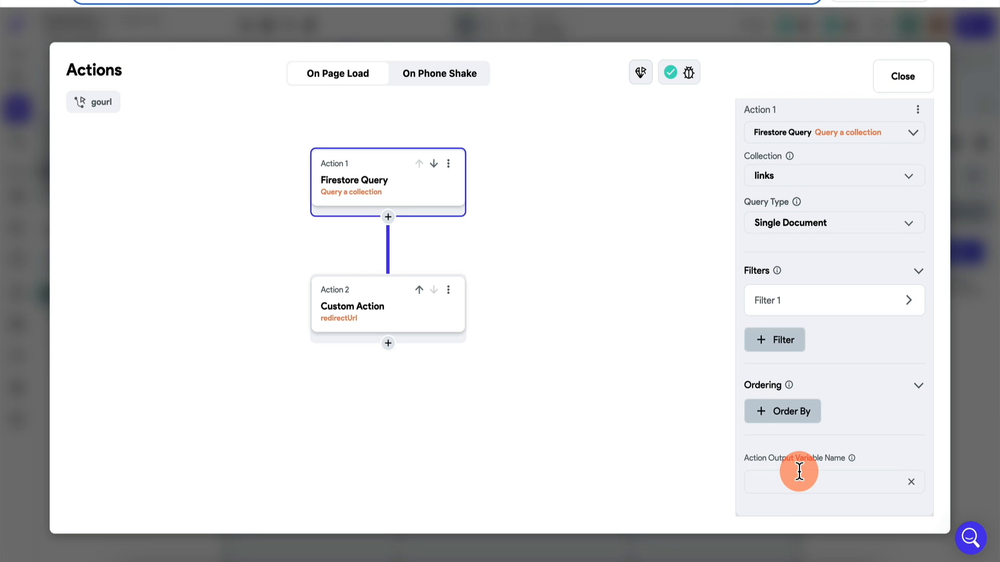
pyautogui.write('linkOut')
pyautogui.click(369, 302)
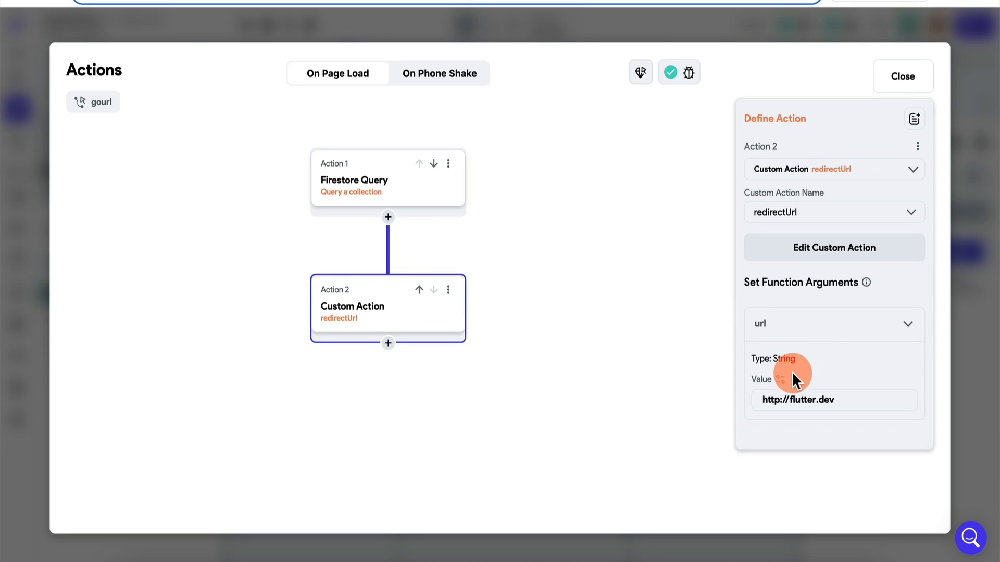
pyautogui.click(779, 378)
pyautogui.scroll(-2, 628, 388)
pyautogui.click(605, 400)
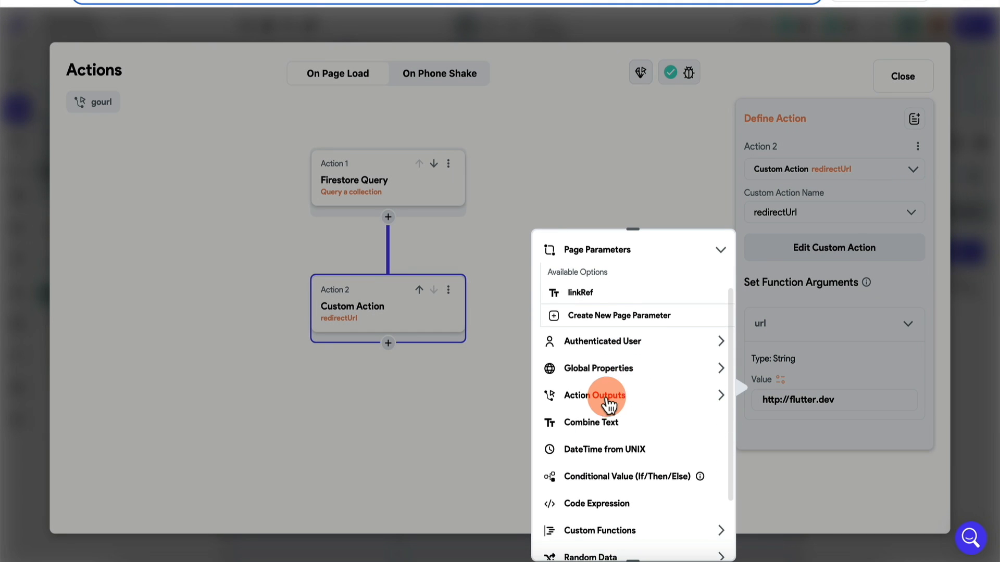
pyautogui.click(594, 439)
pyautogui.scroll(-2, 596, 446)
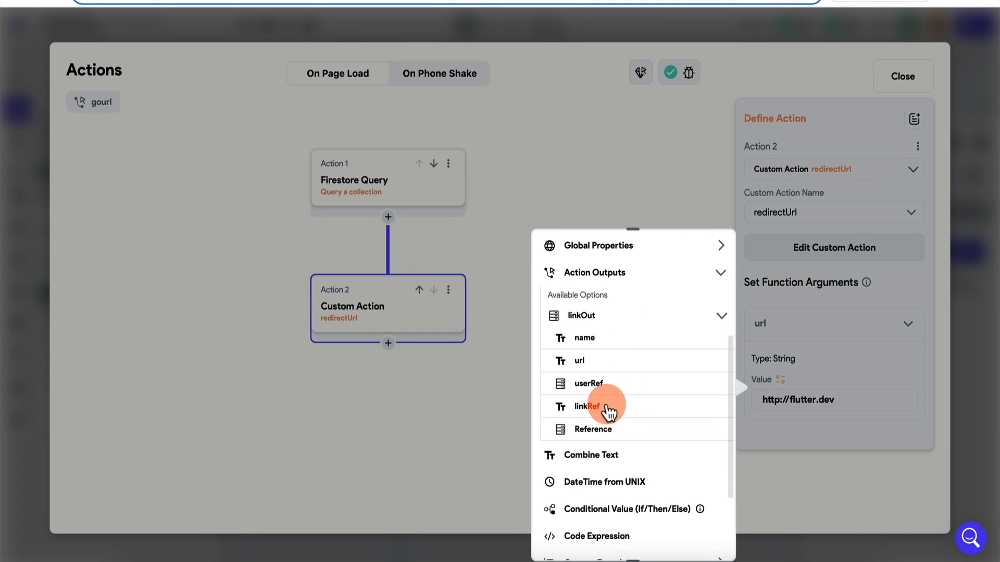
pyautogui.click(593, 363)
pyautogui.click(751, 447)
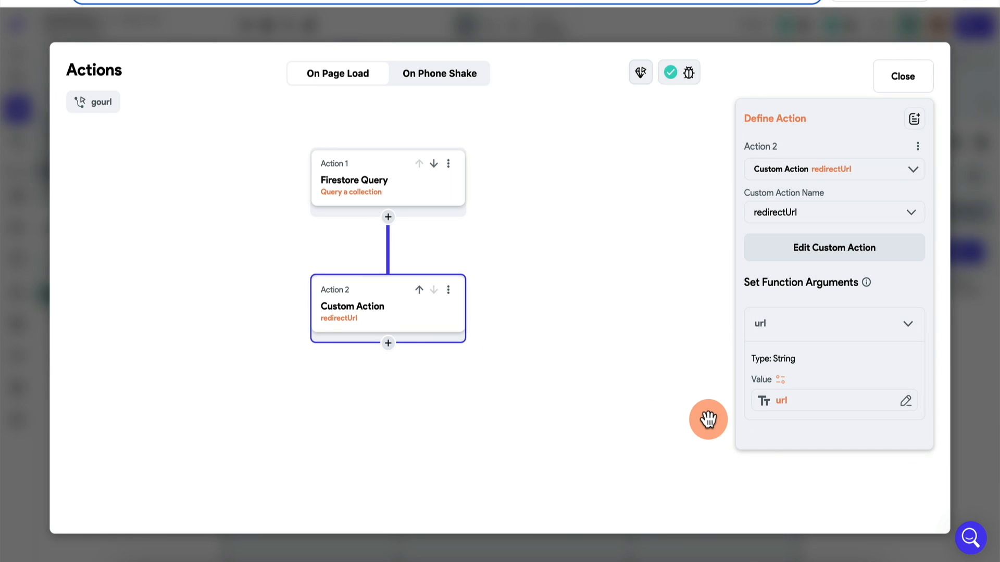
pyautogui.click(990, 287)
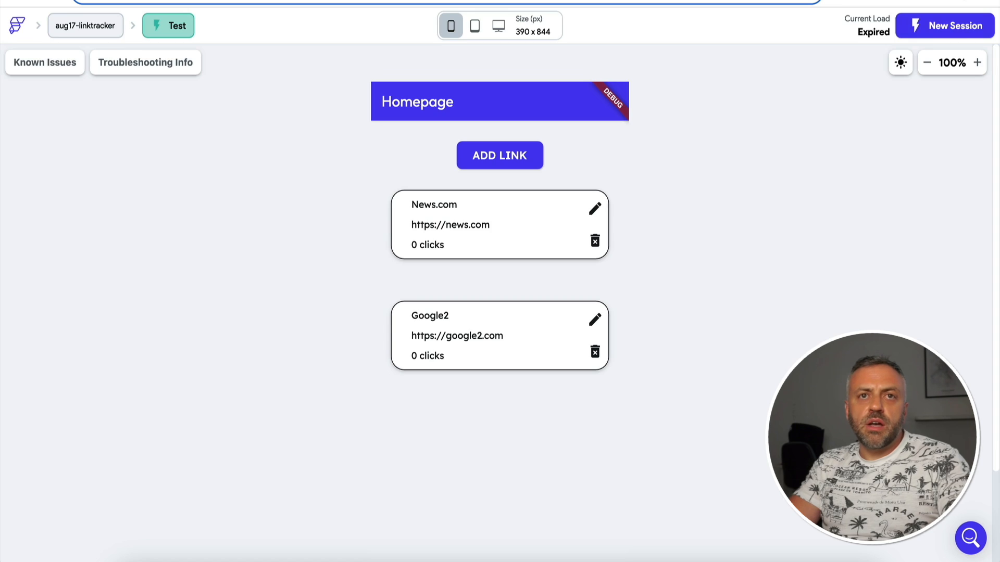
pyautogui.press('super+r')
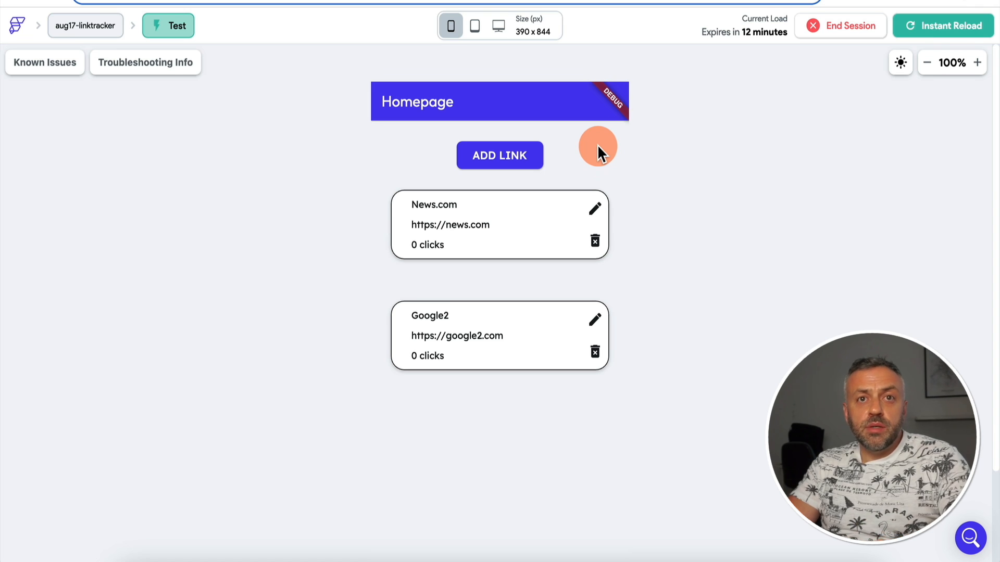
pyautogui.click(503, 162)
pyautogui.click(442, 432)
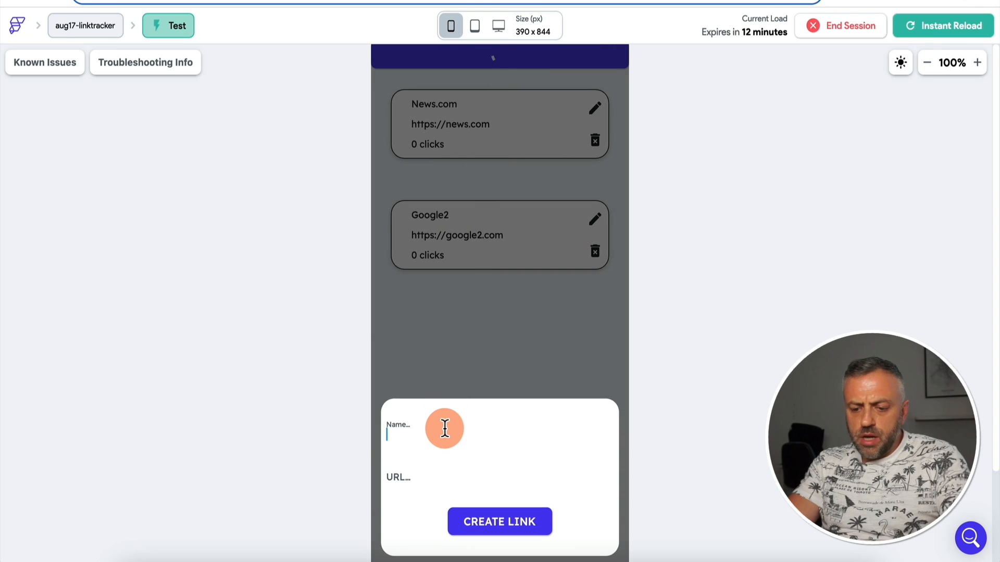
pyautogui.write('Google3')
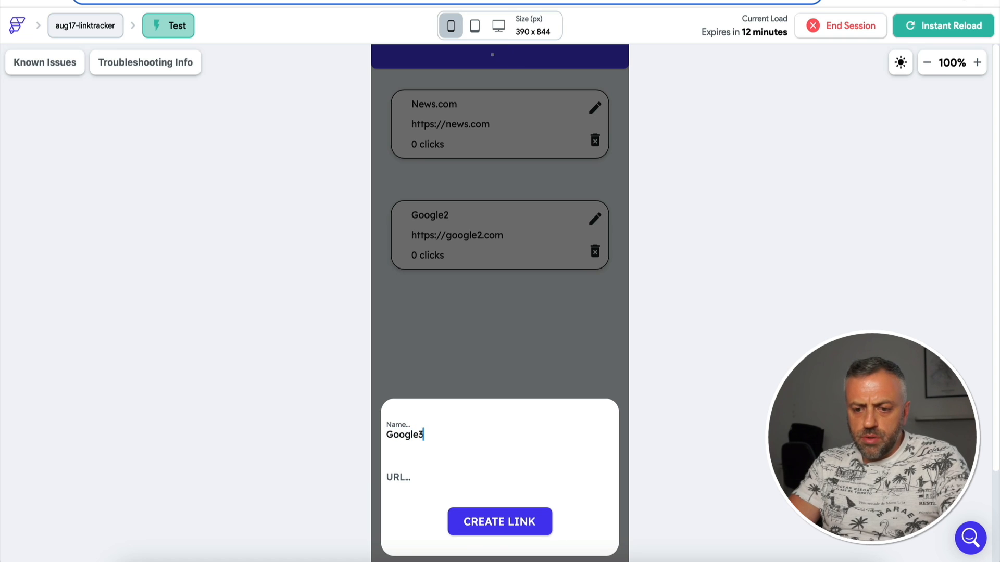
pyautogui.click(421, 473)
pyautogui.write('https://google.com')
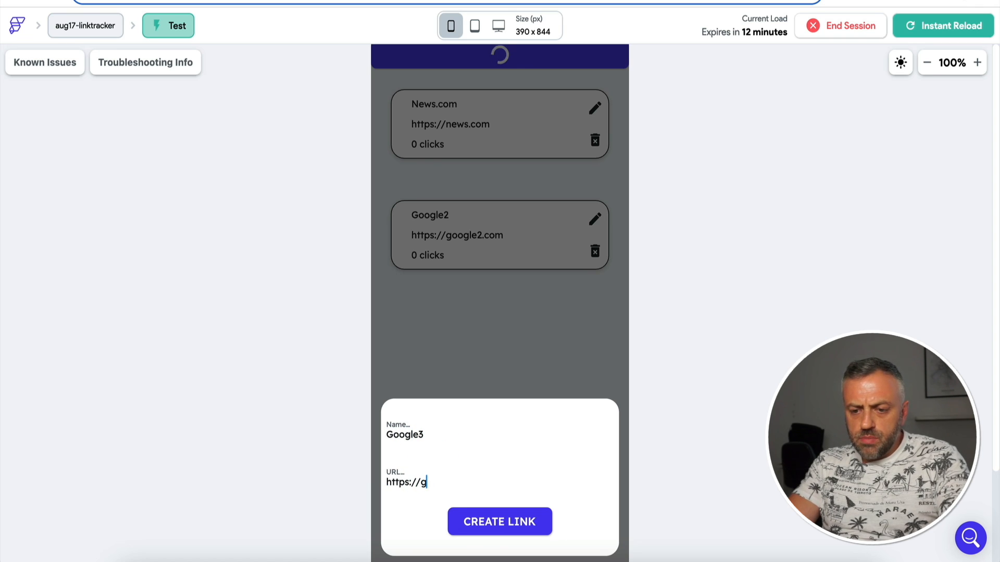
# - Switch to Firebase and examine the documents in the Firestore links collection, checking the linkRef field of the Google3 document
pyautogui.click(476, 313)
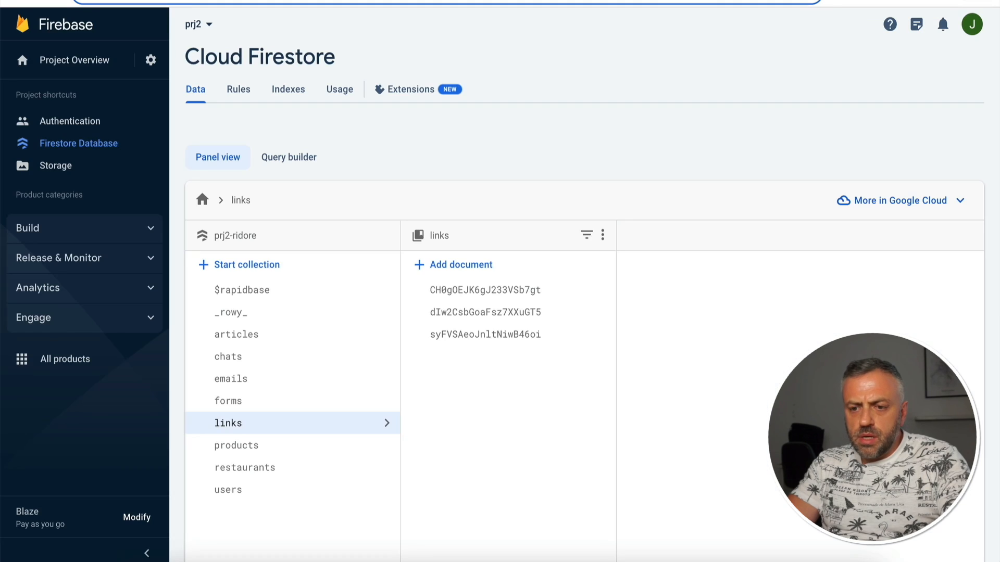
pyautogui.click(484, 297)
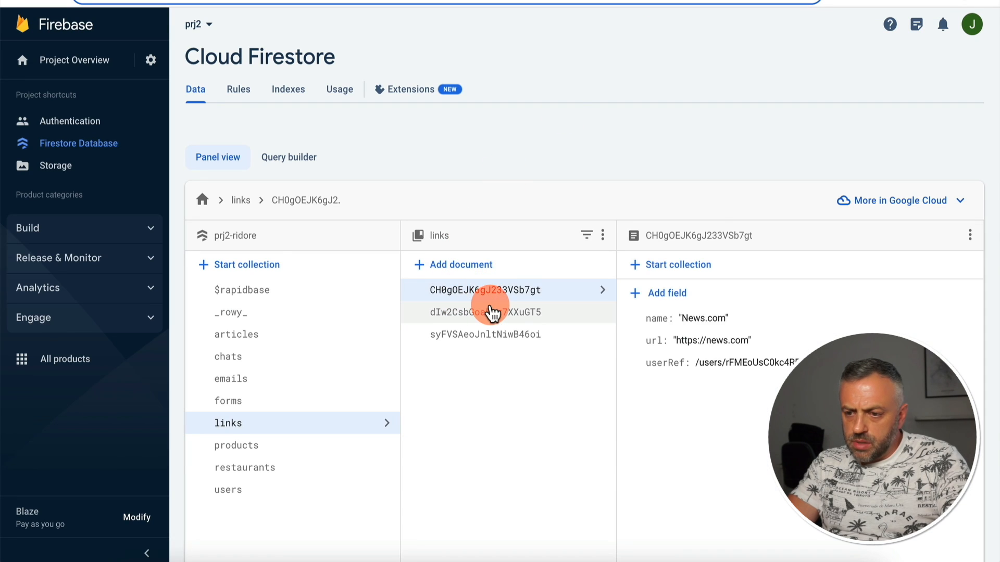
pyautogui.click(489, 313)
pyautogui.click(484, 334)
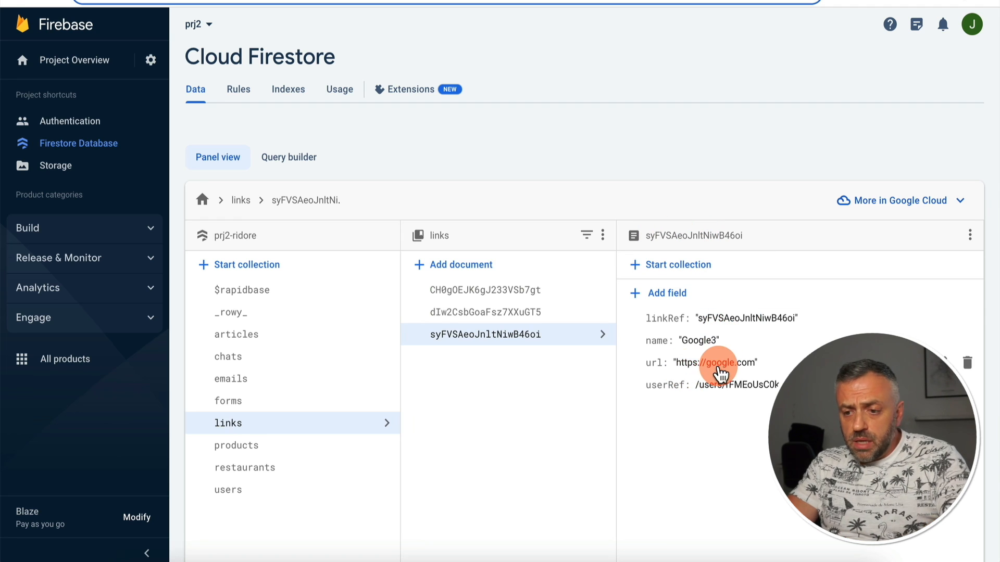
# - Return to the test app and open the Google3 link's URL to test the redirect, closing the opened page
pyautogui.hotkey('ctrl', 'Tab')
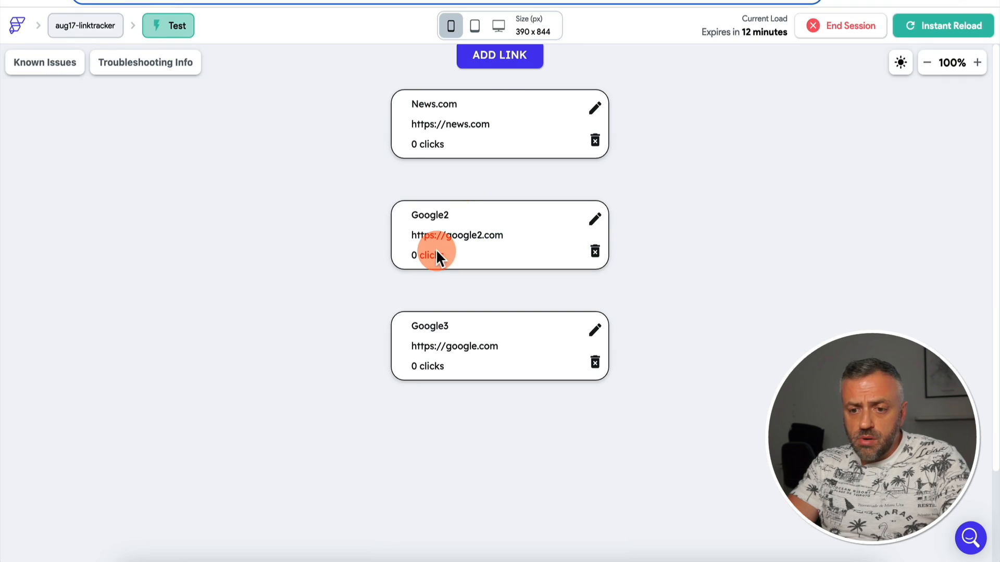
pyautogui.click(459, 347)
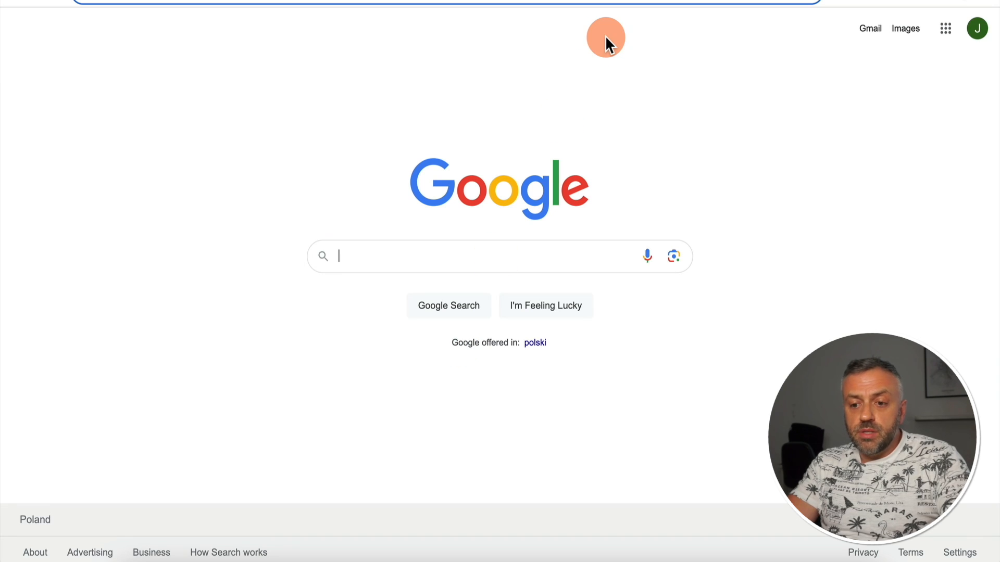
pyautogui.press('super+w')
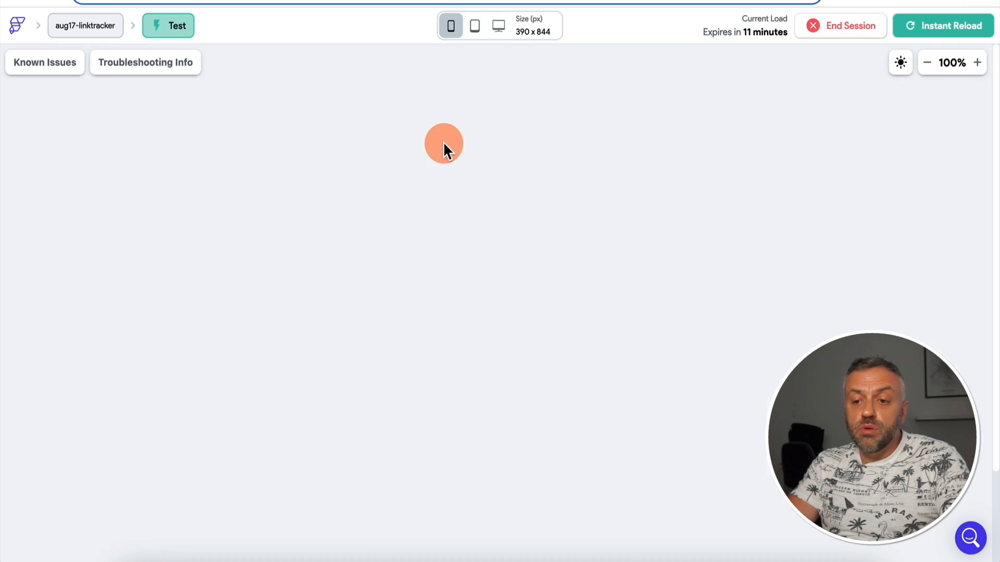
pyautogui.scroll(-1, 692, 82)
pyautogui.scroll(2, 692, 82)
pyautogui.click(500, 137)
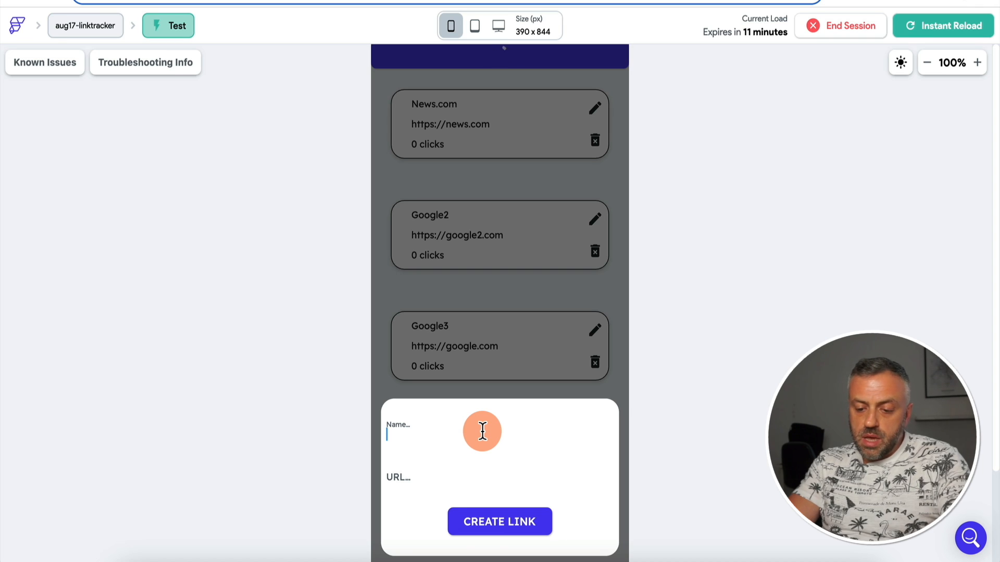
pyautogui.write('News3')
pyautogui.click(458, 473)
pyautogui.write('https://news.co')
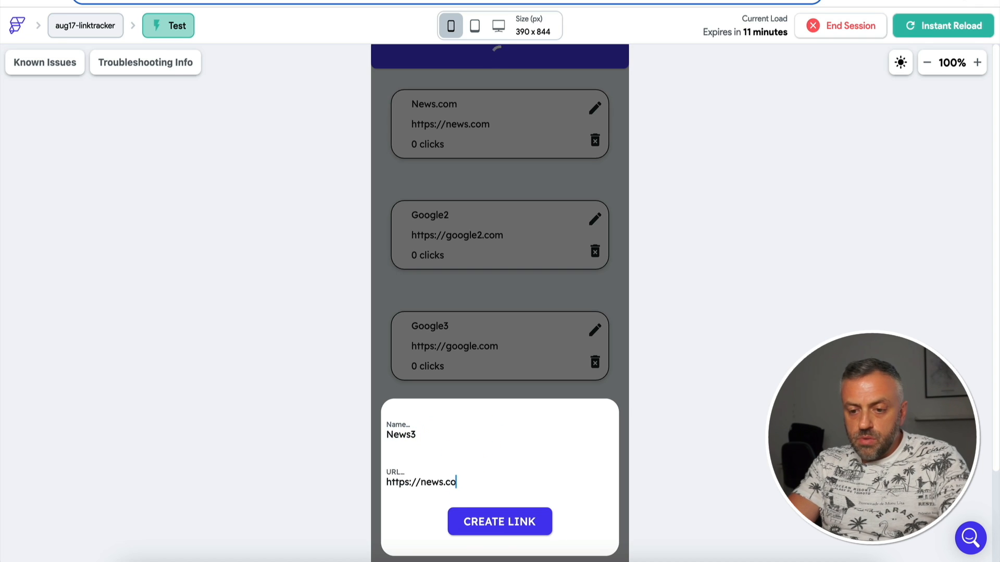
pyautogui.write('m')
pyautogui.press('Return')
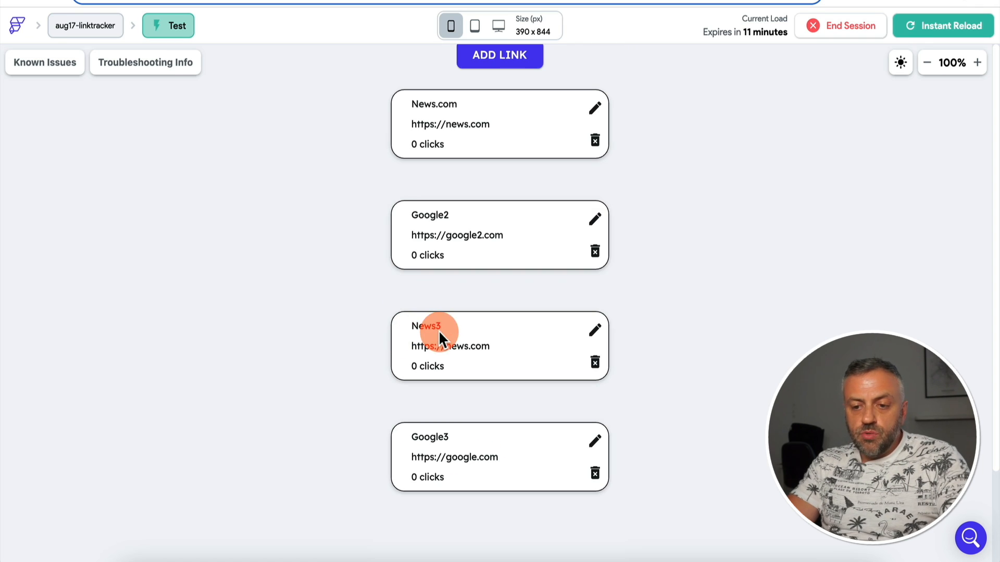
# - Open the News3 link's URL to test its redirect, rejecting cookies on the site, and return to the test app
pyautogui.click(462, 346)
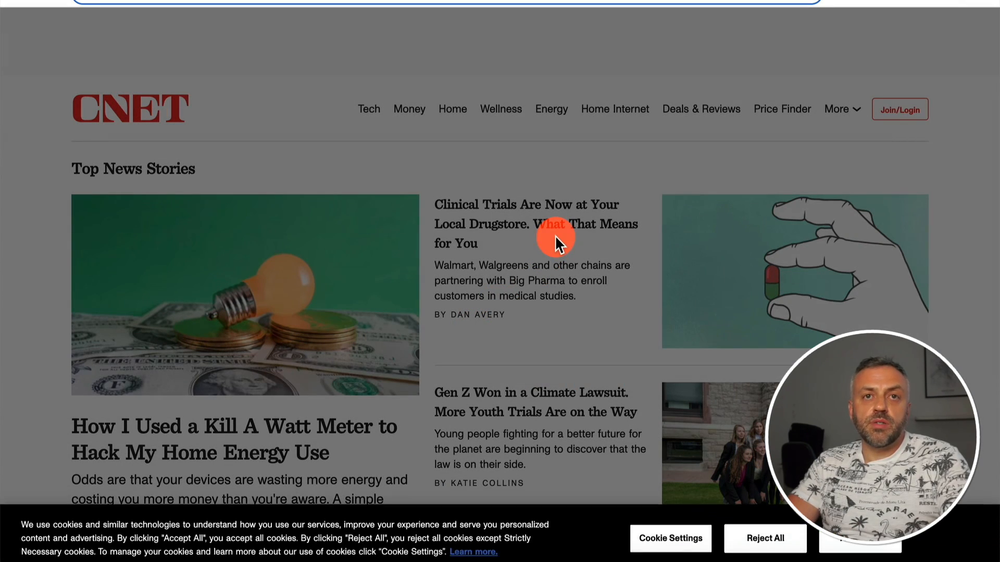
pyautogui.click(765, 532)
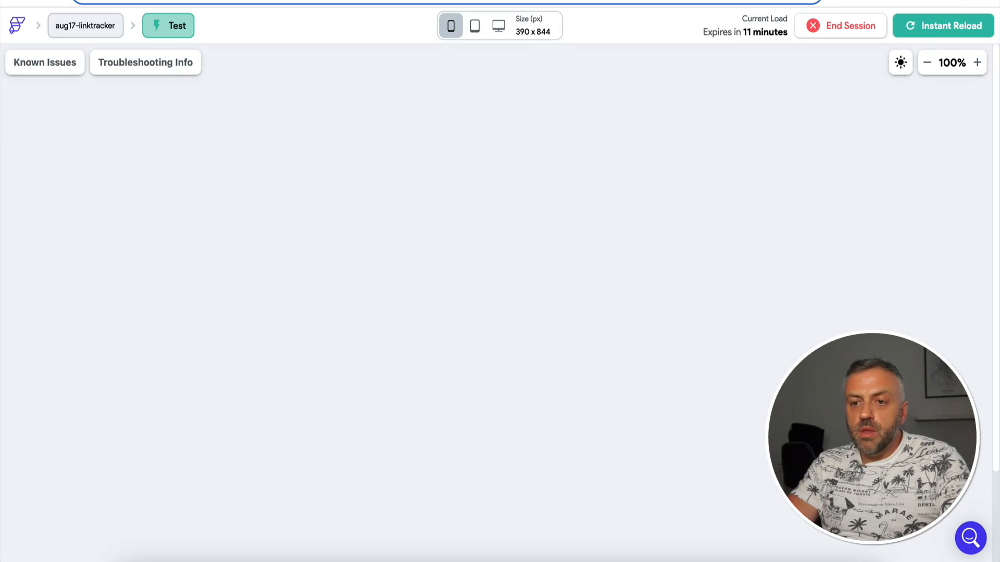
pyautogui.click(79, 22)
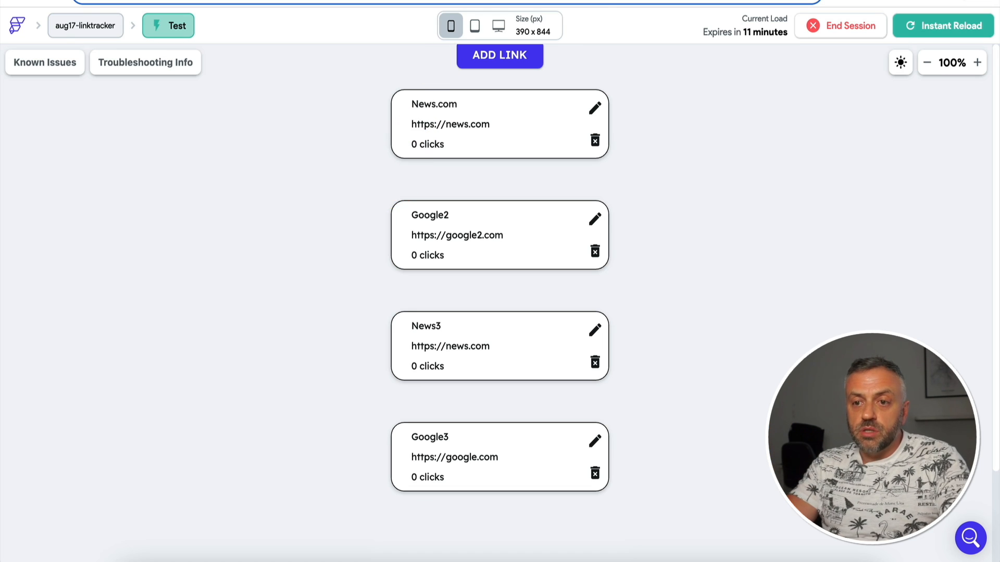
# - In FlutterFlow, add a third action to gourl's On Page Load flow that creates a document in the stats collection
pyautogui.click(484, 0)
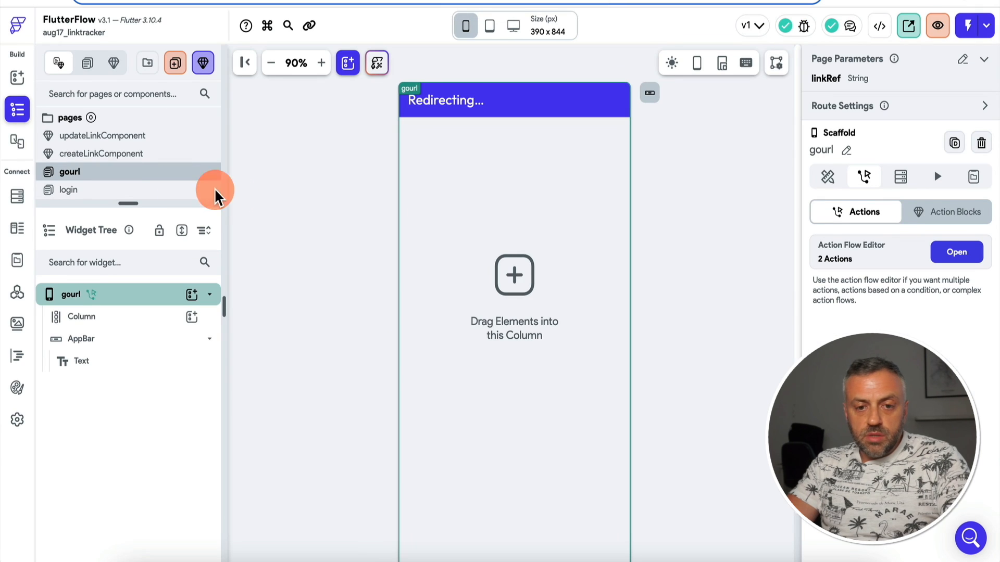
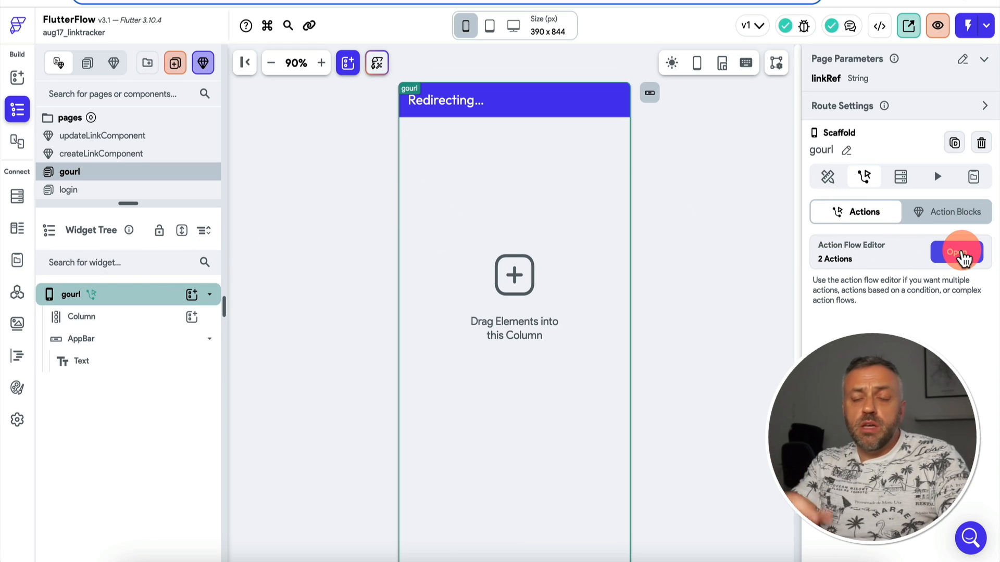
pyautogui.click(963, 256)
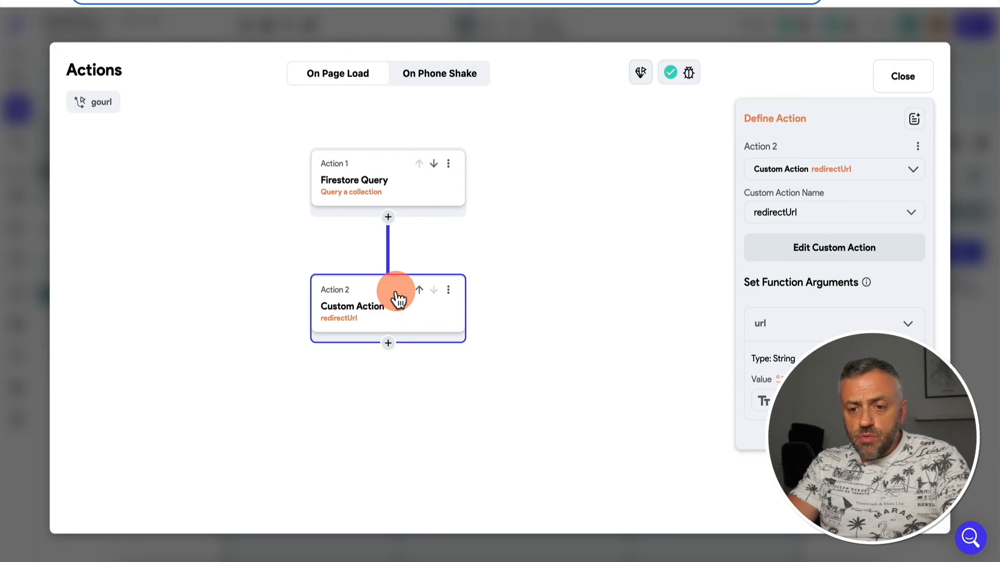
pyautogui.click(388, 344)
pyautogui.click(400, 376)
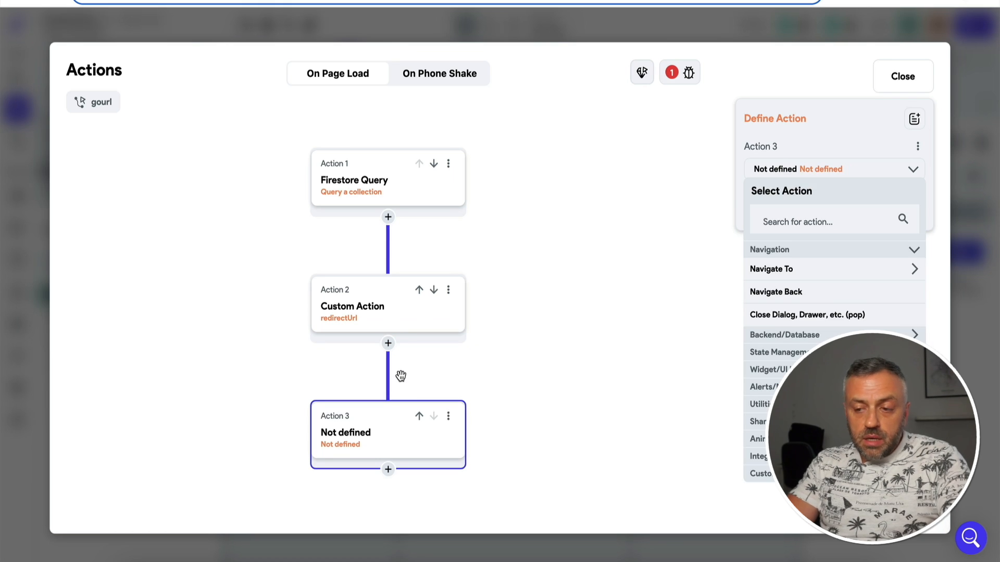
pyautogui.click(824, 219)
pyautogui.write('c')
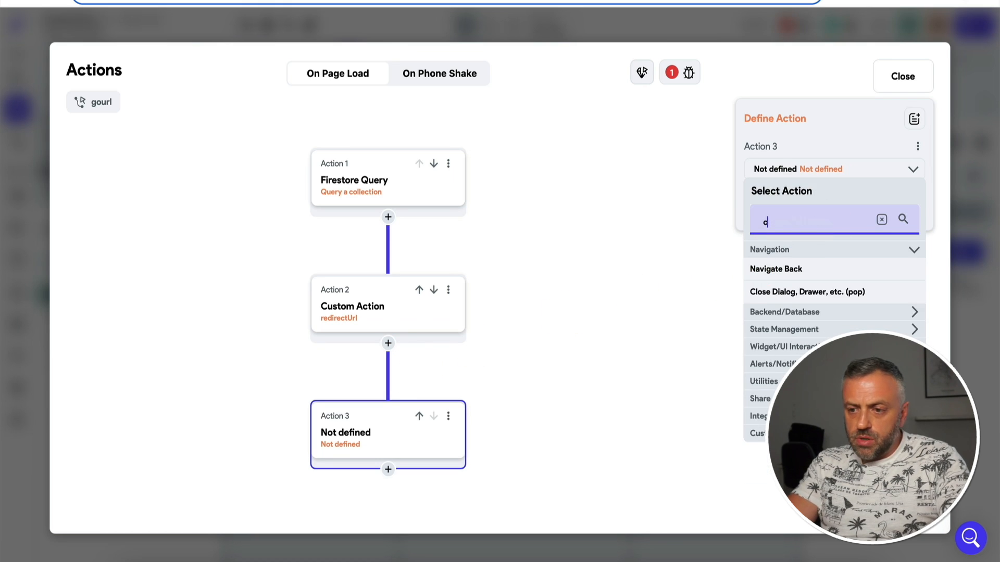
pyautogui.write('rea')
pyautogui.click(824, 290)
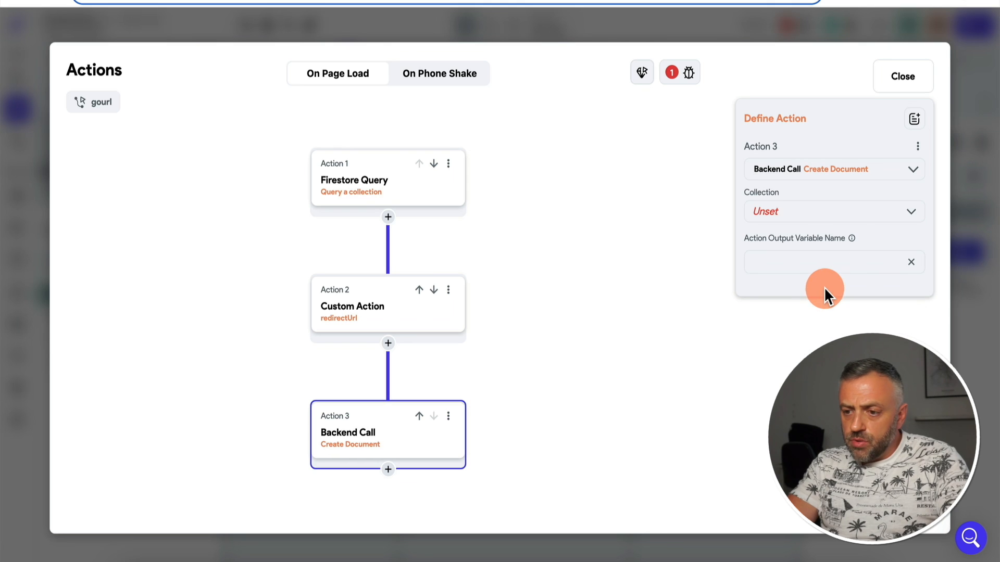
pyautogui.click(845, 215)
pyautogui.click(811, 246)
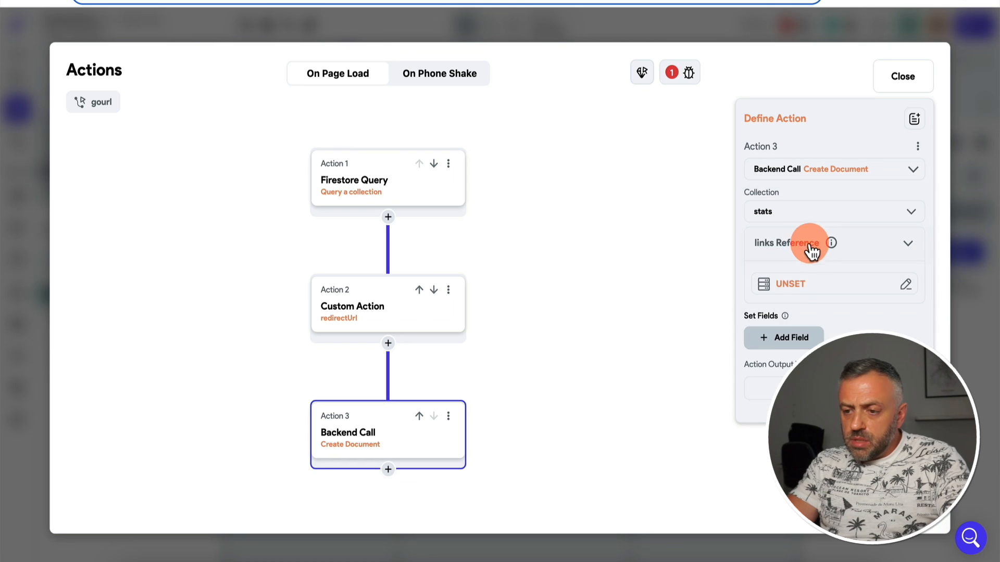
# - Set the Create Document action's links Reference to the Reference of the linkOut action output
pyautogui.click(805, 294)
pyautogui.scroll(-2, 584, 399)
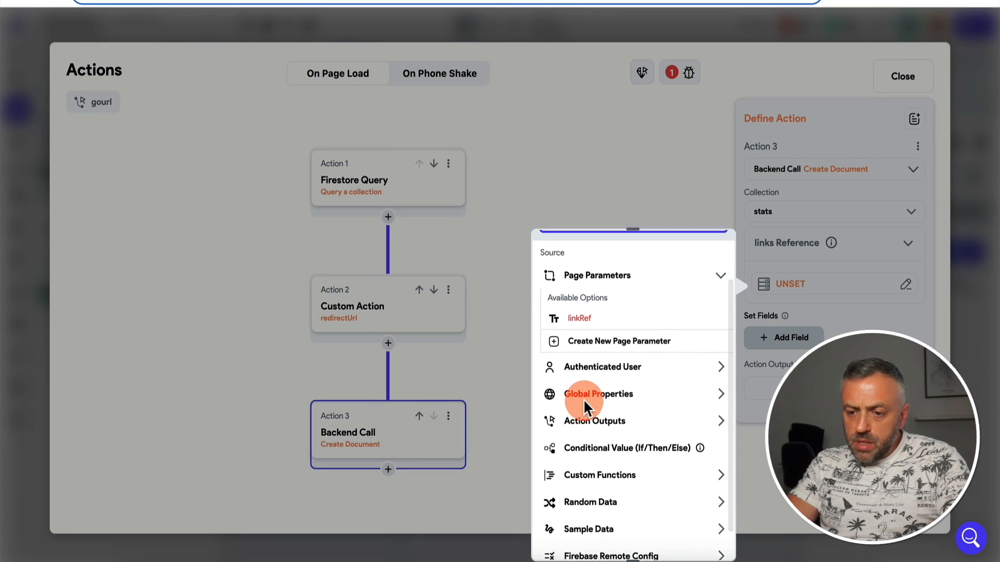
pyautogui.click(645, 409)
pyautogui.click(599, 446)
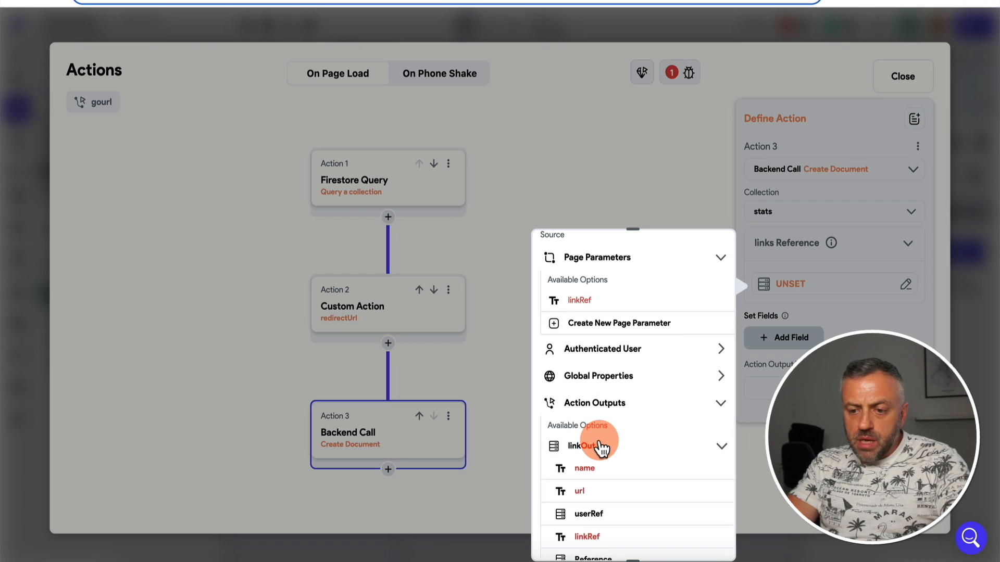
pyautogui.scroll(-2, 599, 446)
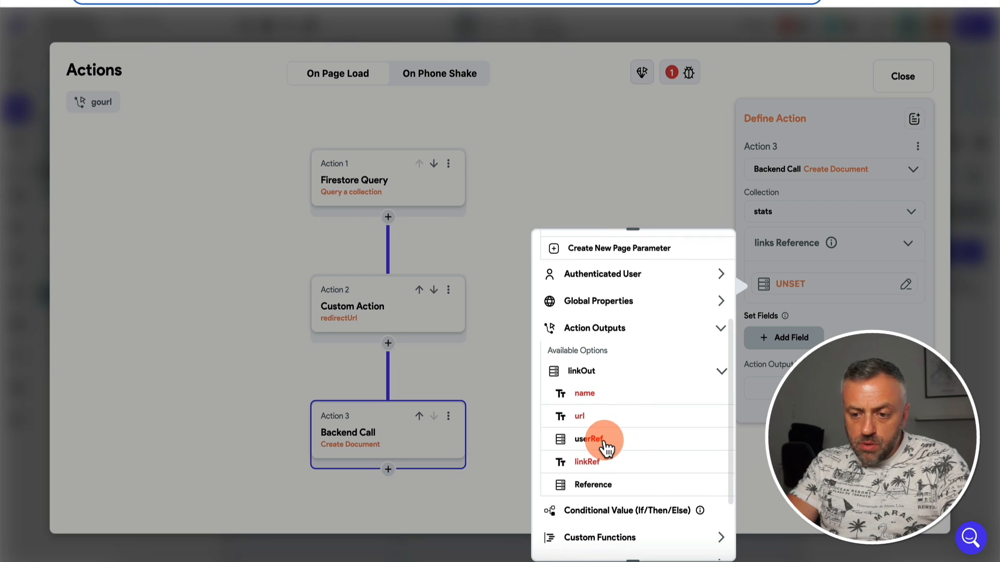
pyautogui.click(606, 486)
pyautogui.click(698, 538)
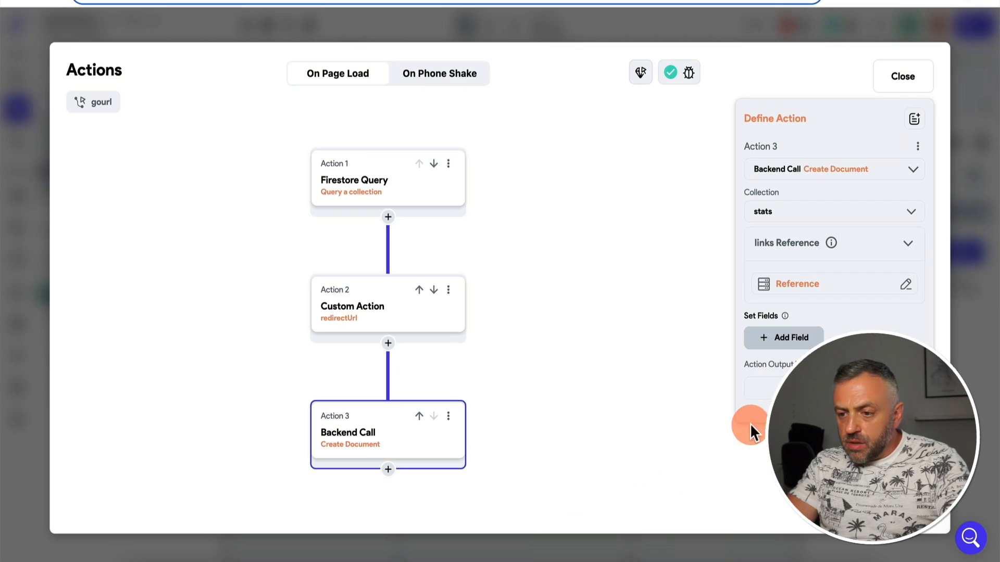
# - Add the timestamp field to the Create Document action and set it from the Current Time global property
pyautogui.click(795, 344)
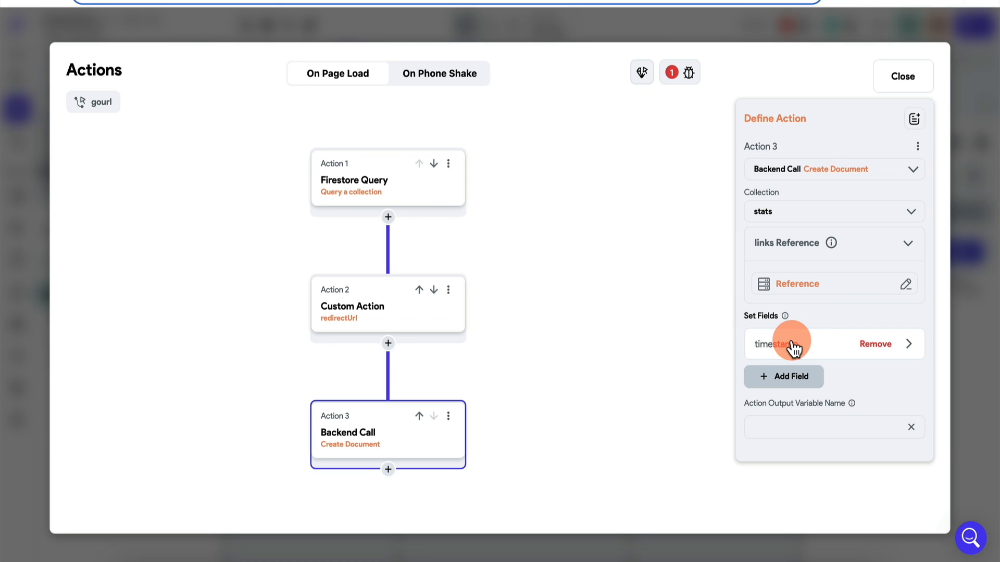
pyautogui.click(794, 347)
pyautogui.scroll(-2, 813, 427)
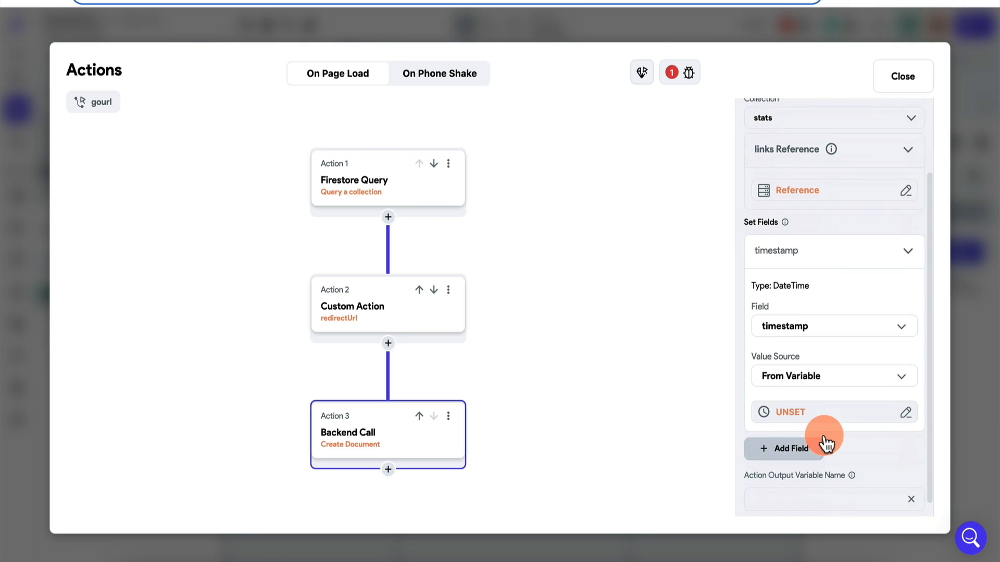
pyautogui.click(822, 413)
pyautogui.write('cur')
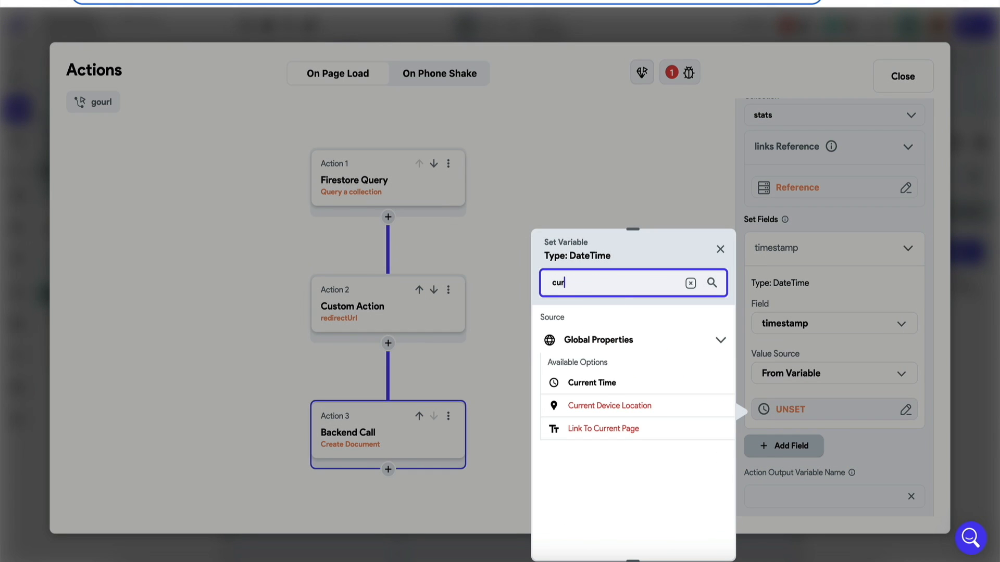
pyautogui.click(602, 382)
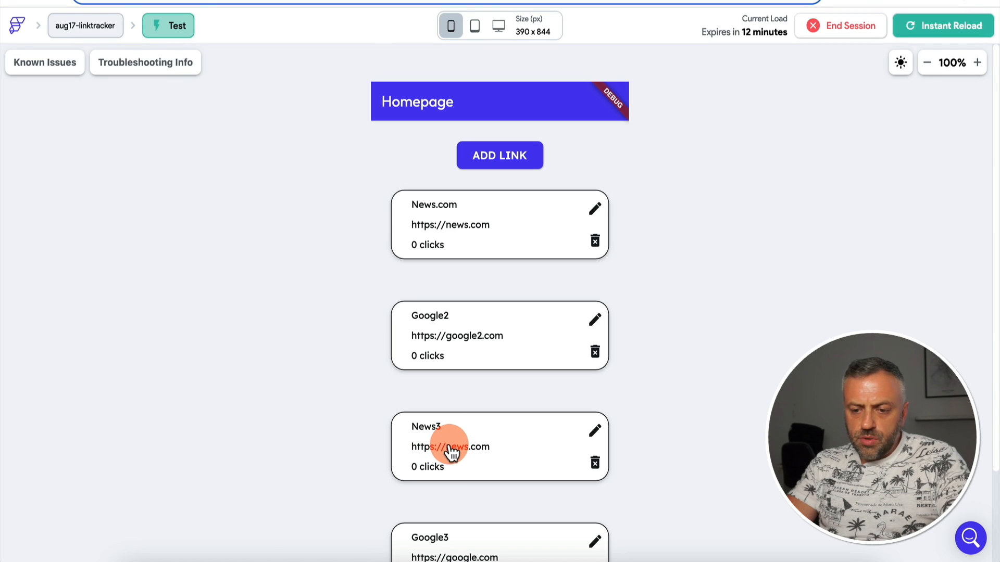
# - Open the News3 link's URL in the test app, and examine its document's stats subcollection in Firebase
pyautogui.click(450, 448)
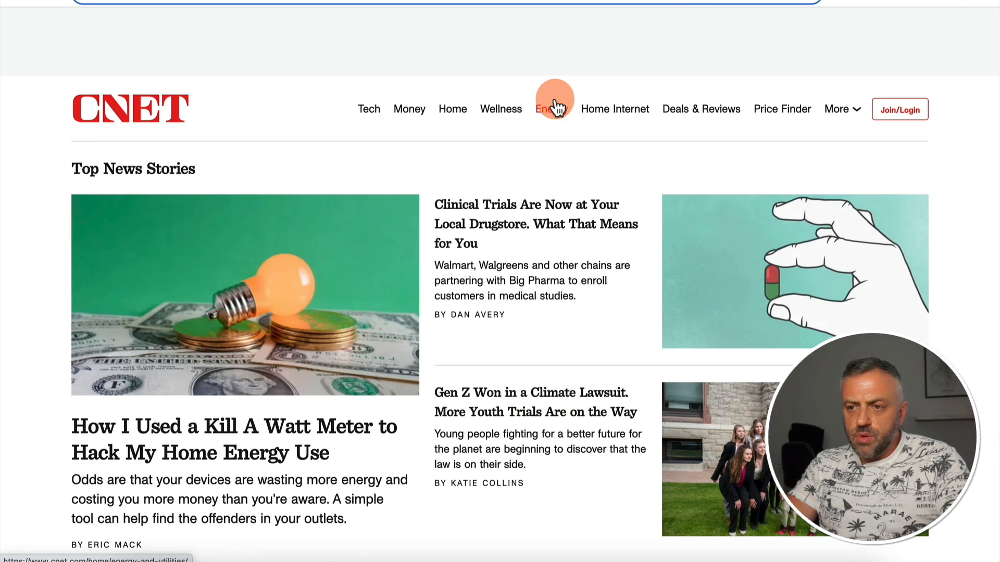
pyautogui.click(760, 0)
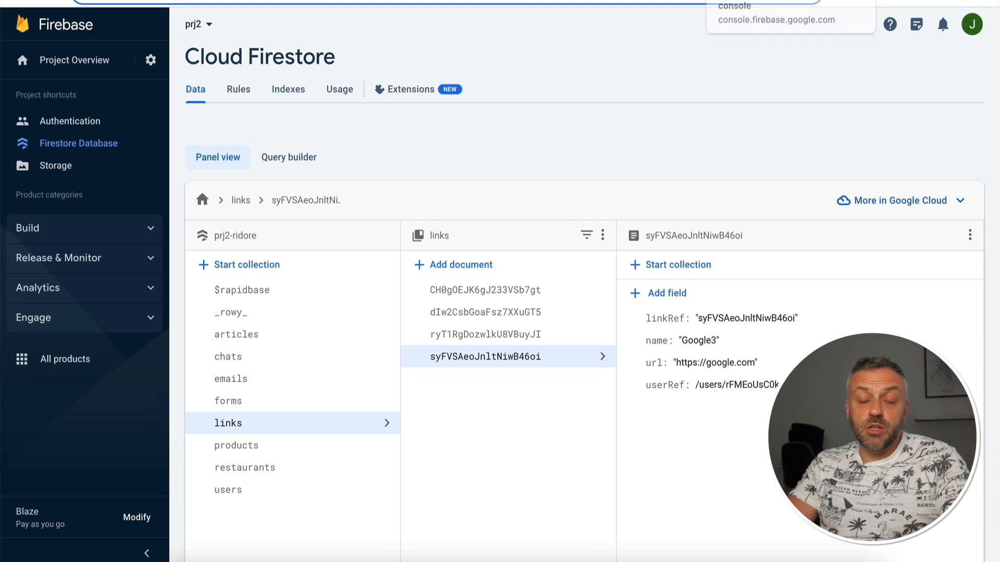
pyautogui.click(519, 337)
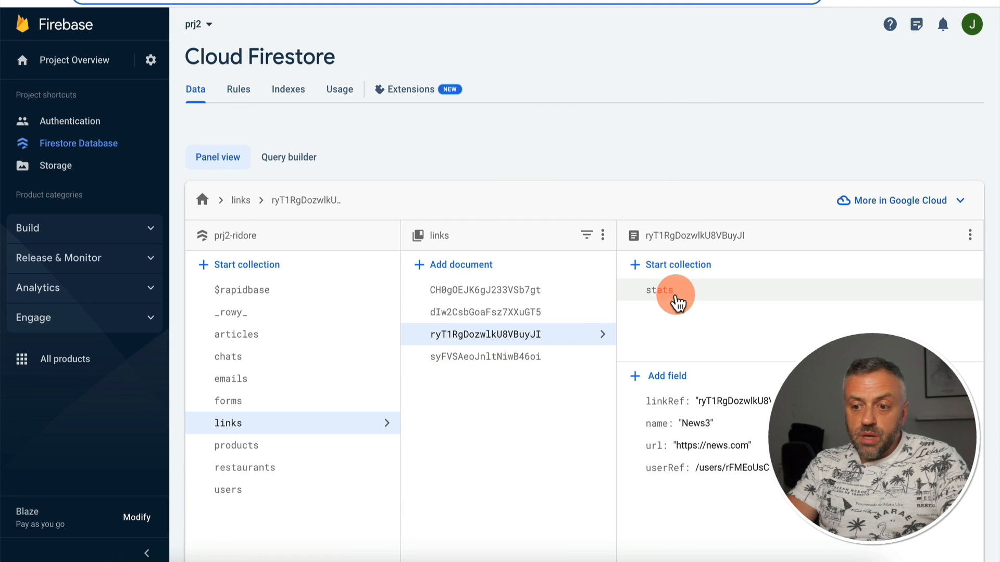
pyautogui.click(673, 294)
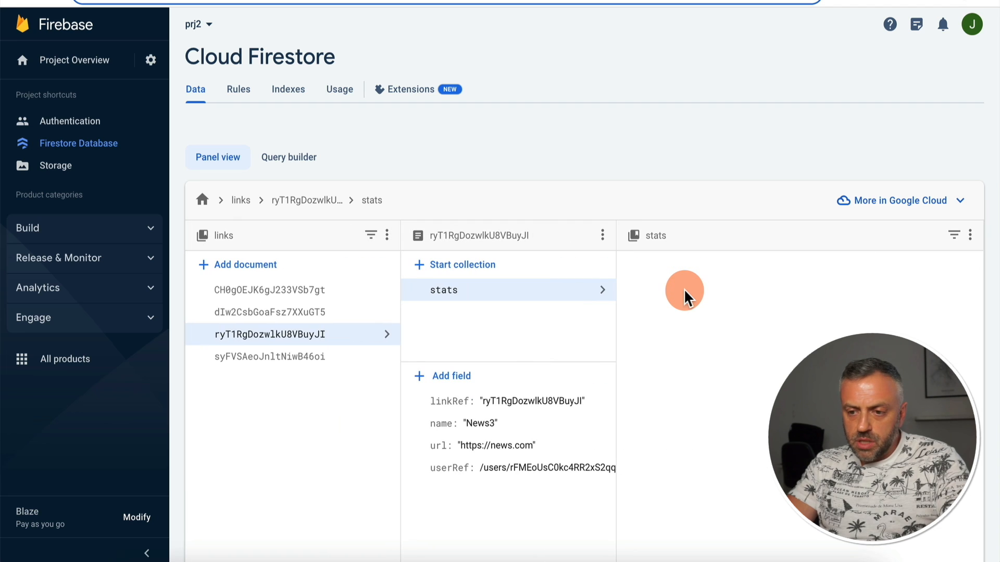
pyautogui.click(686, 292)
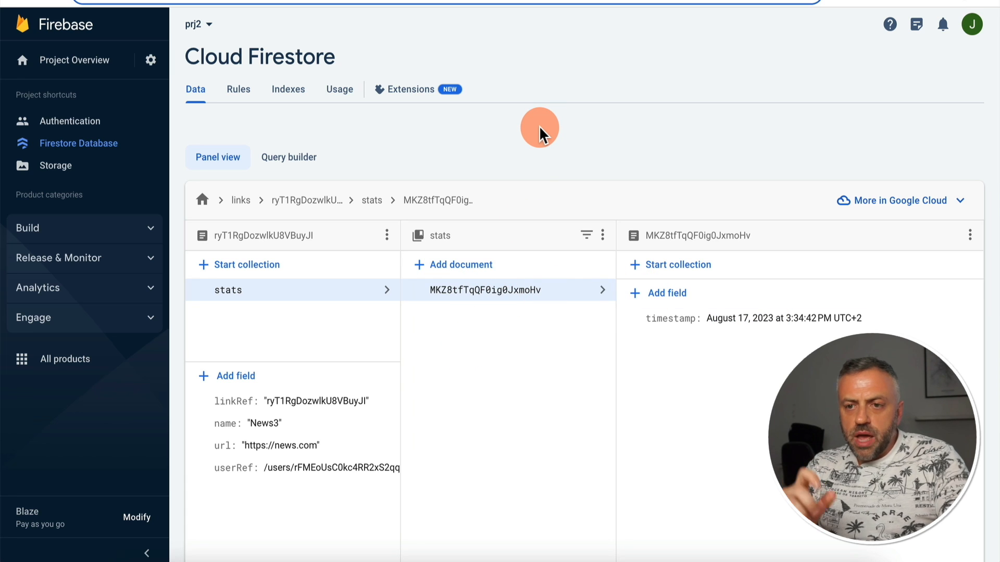
# - Return to the test app and check the click counts of the links on the Homepage
pyautogui.hotkey('ctrl', 'Tab')
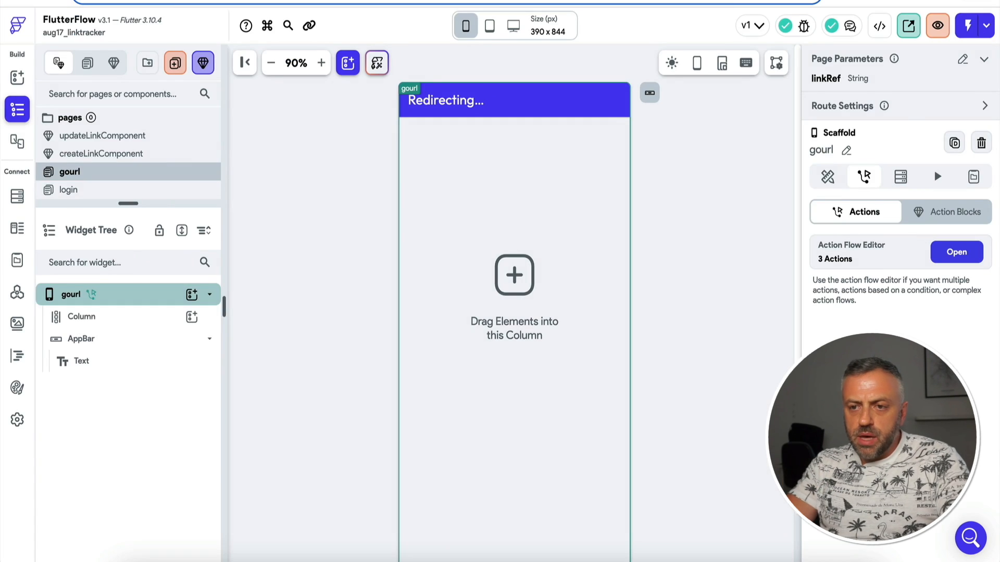
pyautogui.hotkey('ctrl', 'Tab')
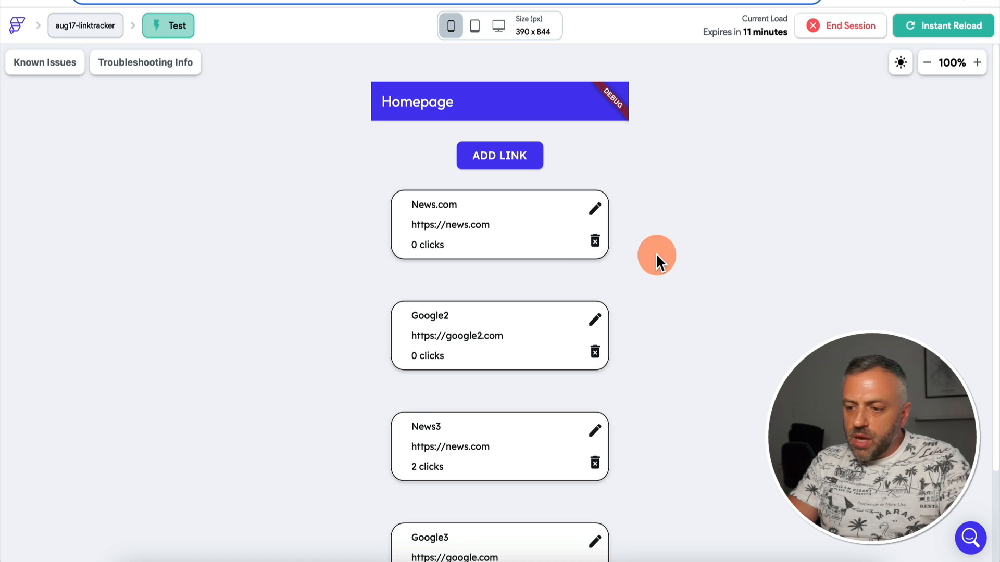
pyautogui.scroll(-2, 656, 286)
pyautogui.scroll(2, 656, 286)
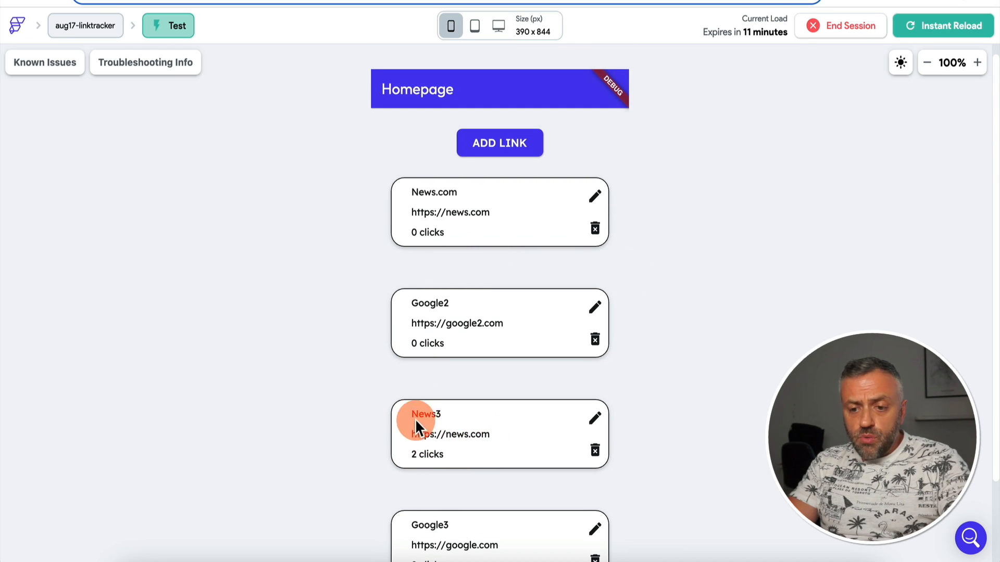
# - Rename the News3 link to News5 in the test app and delete the Google2 link
pyautogui.click(595, 418)
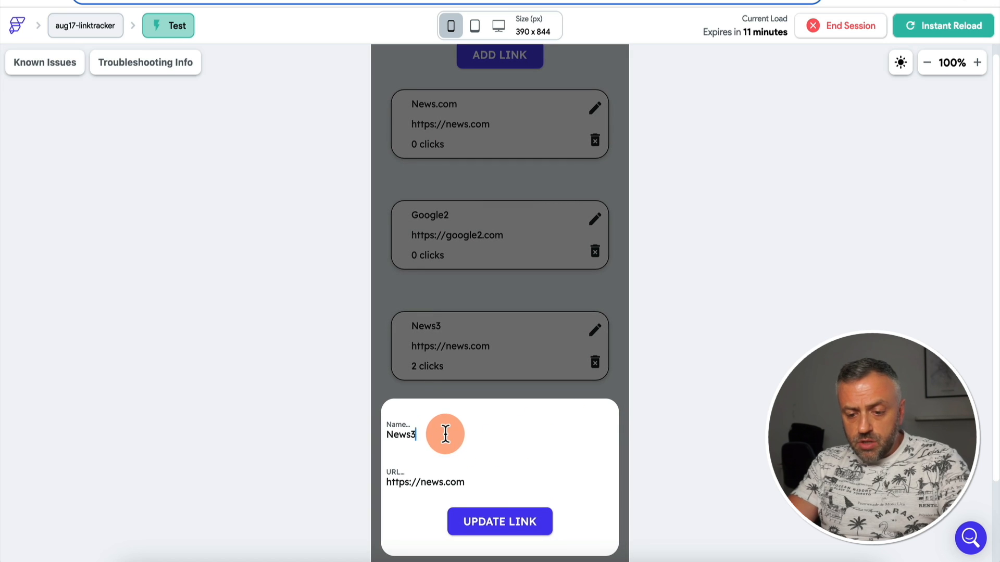
pyautogui.press('BackSpace')
pyautogui.write('5')
pyautogui.click(503, 527)
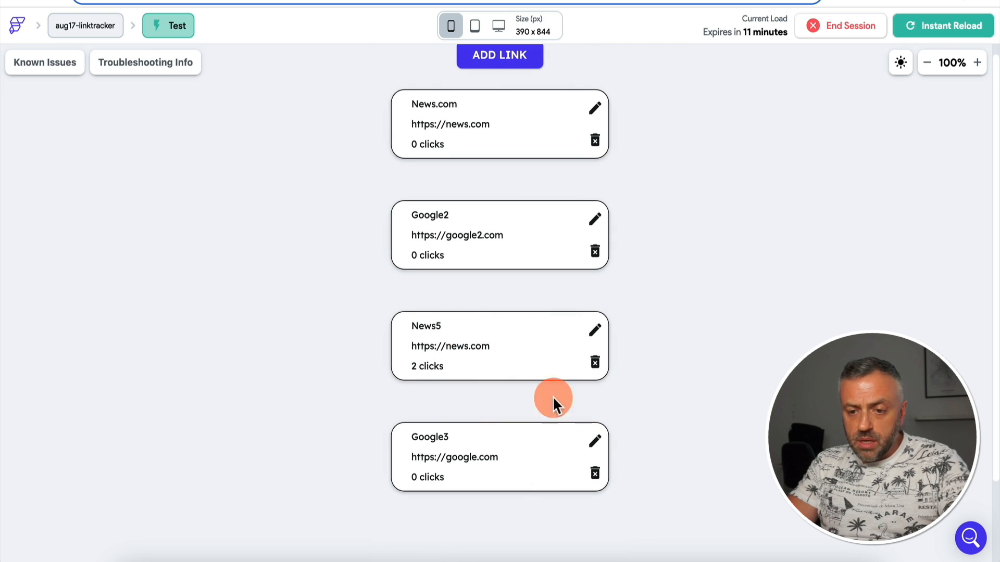
pyautogui.click(595, 254)
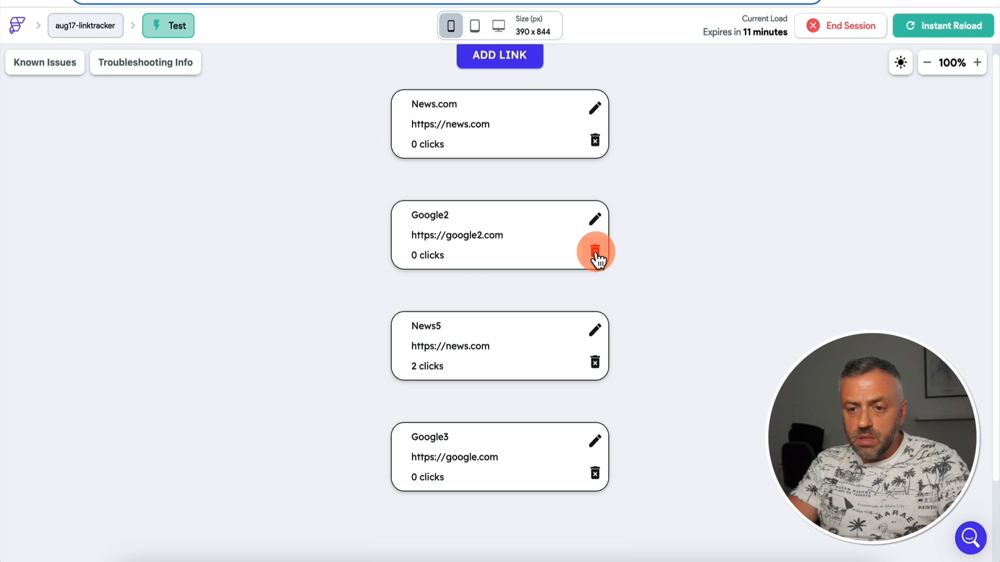
pyautogui.click(589, 156)
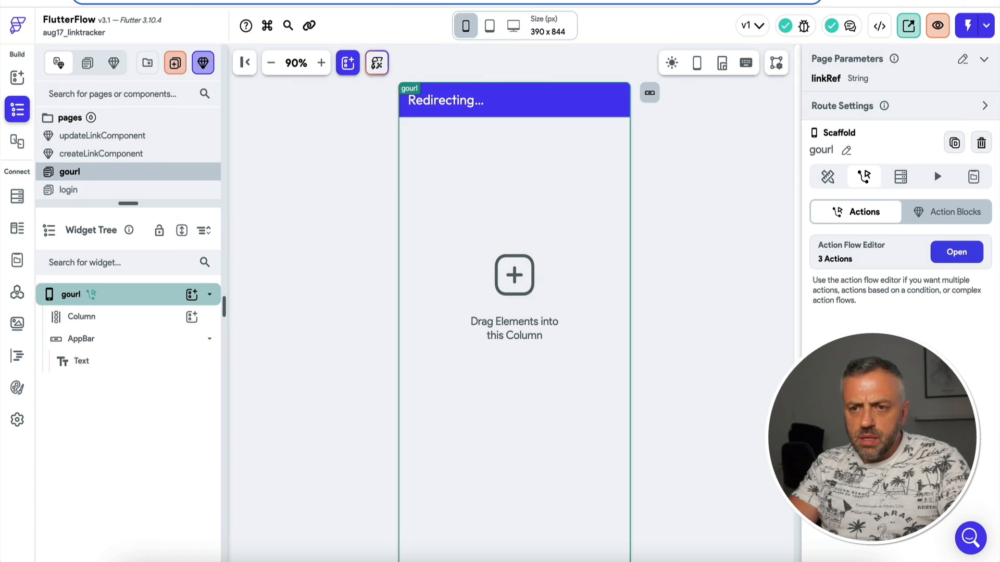
# - Create a blank page named analytics in the FlutterFlow project
pyautogui.click(455, 308)
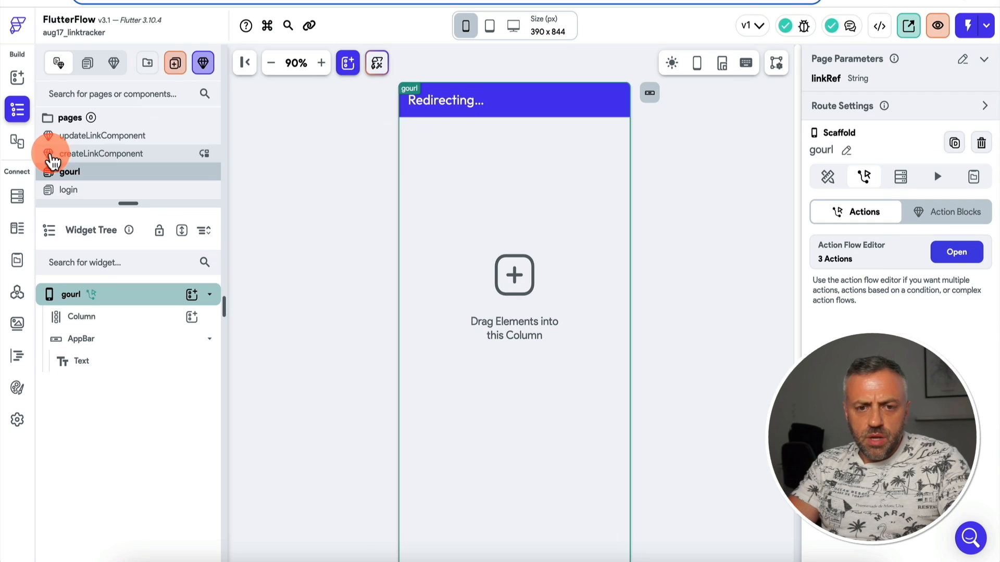
pyautogui.moveTo(49, 152); pyautogui.dragTo(134, 239)
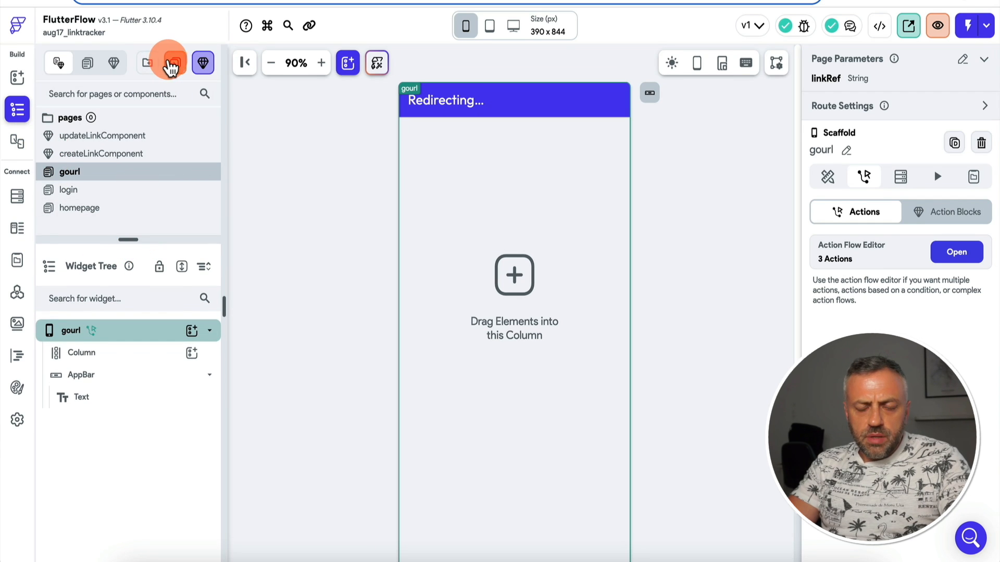
pyautogui.click(178, 67)
pyautogui.click(256, 373)
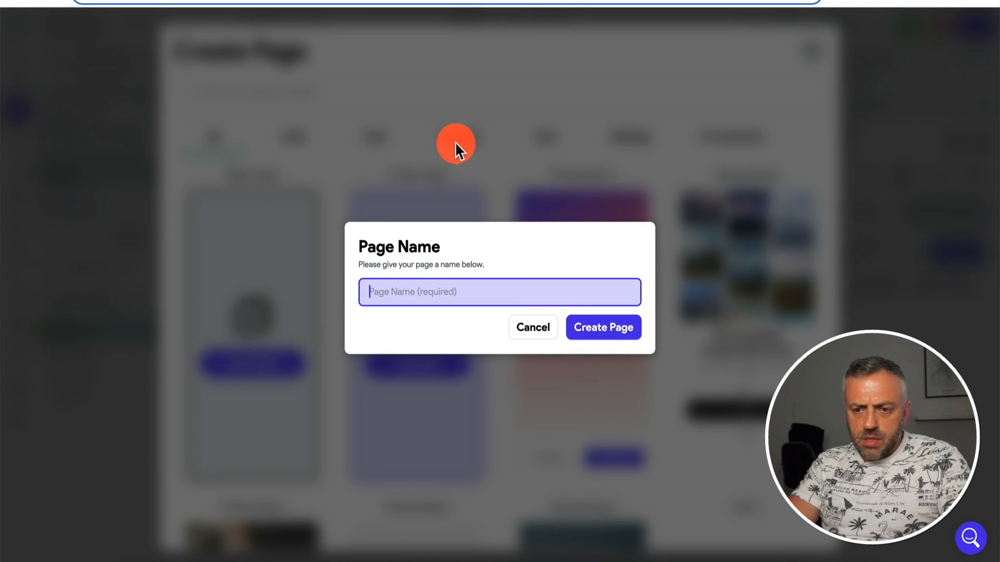
pyautogui.write('analytics')
pyautogui.click(625, 330)
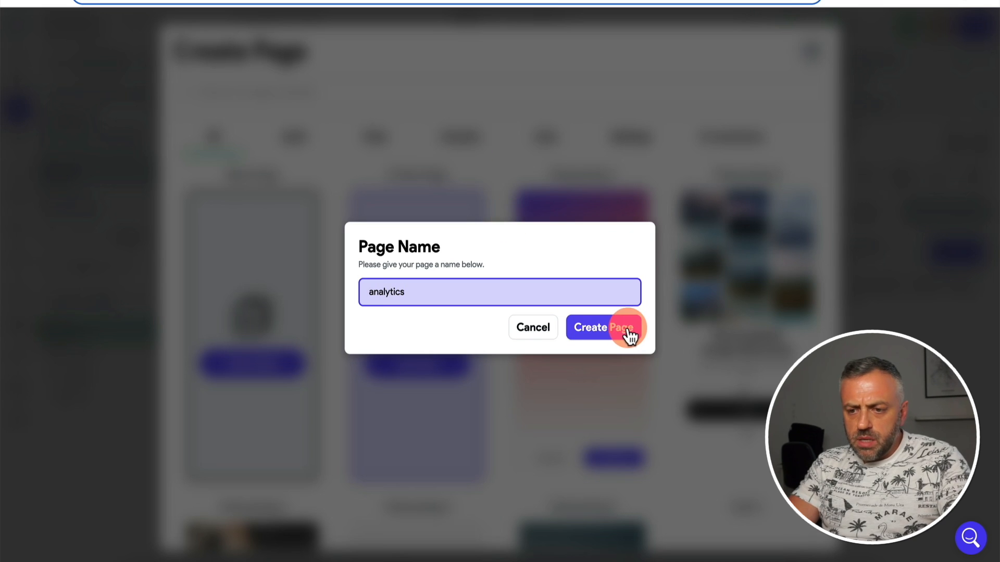
# - Set the AppBar title text of the analytics page to Analytics
pyautogui.click(454, 104)
pyautogui.tripleClick(891, 196)
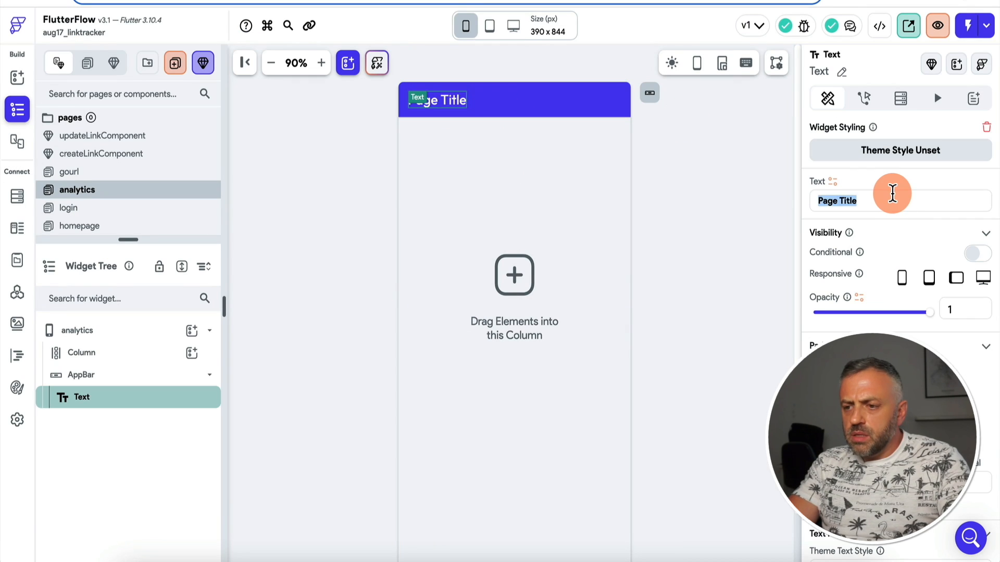
pyautogui.write('Analytics')
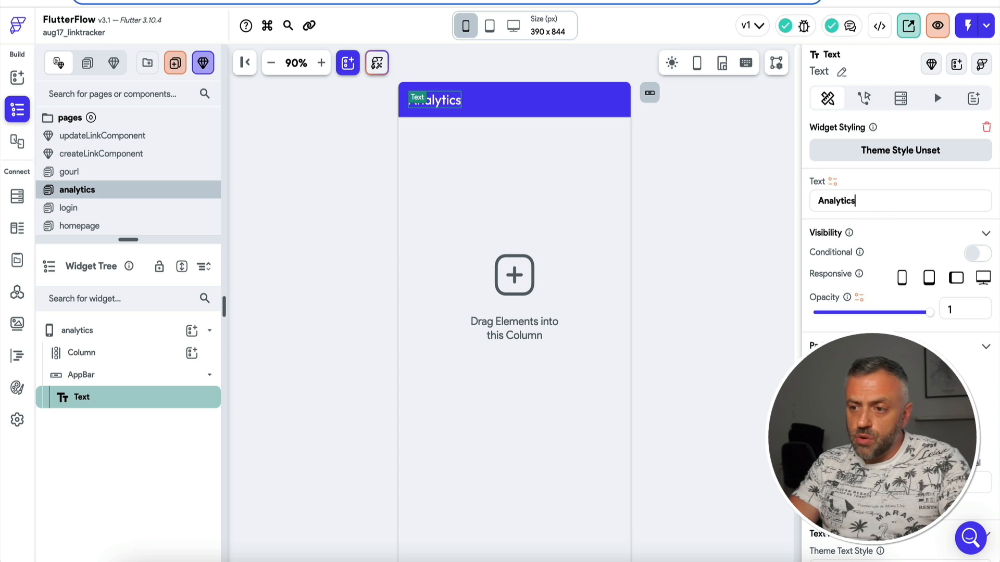
# - Add a required page parameter named linkRef to the analytics page, typed as a DocumentReference to the links collection
pyautogui.click(331, 230)
pyautogui.click(981, 58)
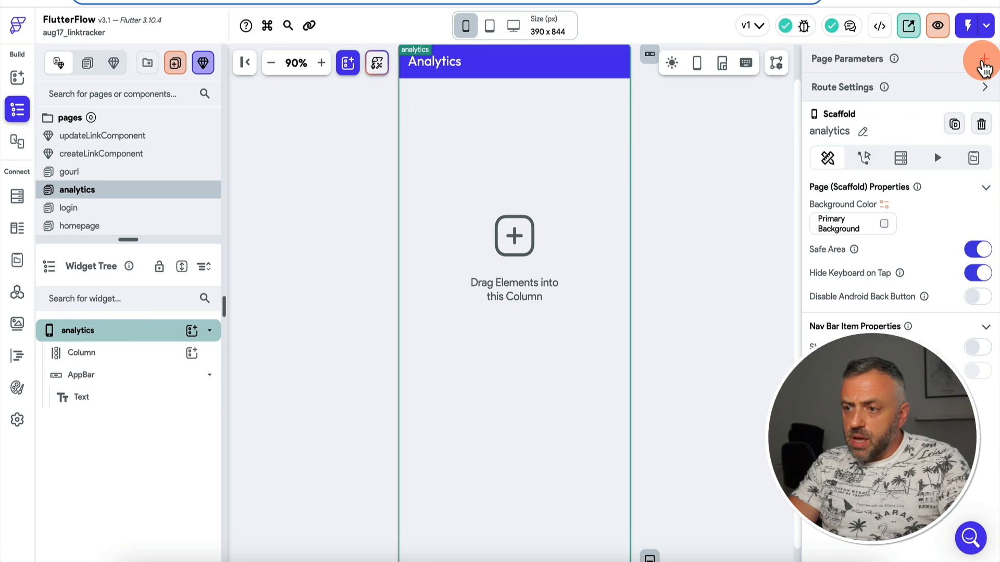
pyautogui.click(899, 134)
pyautogui.click(877, 179)
pyautogui.write('lin')
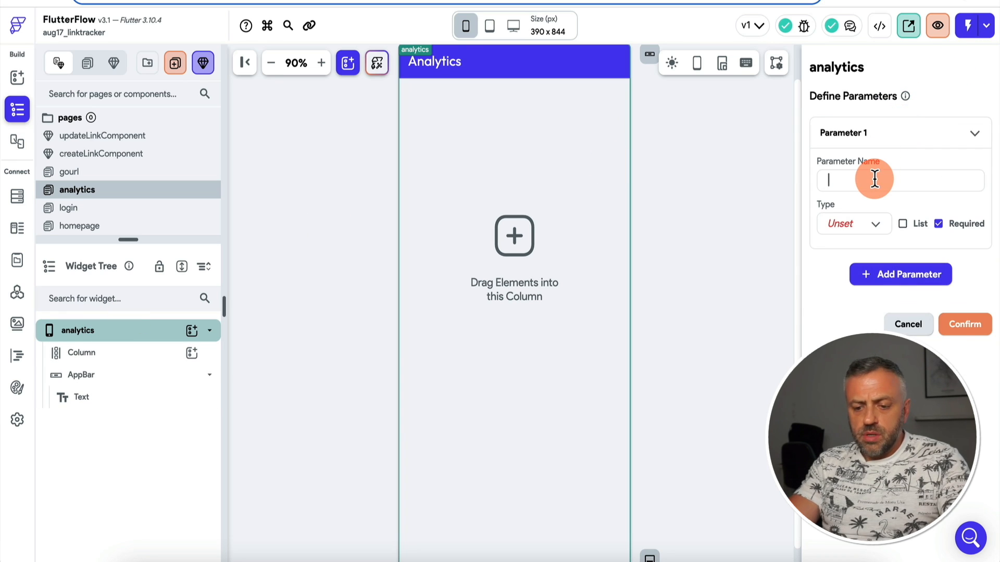
pyautogui.write('kId')
pyautogui.click(865, 226)
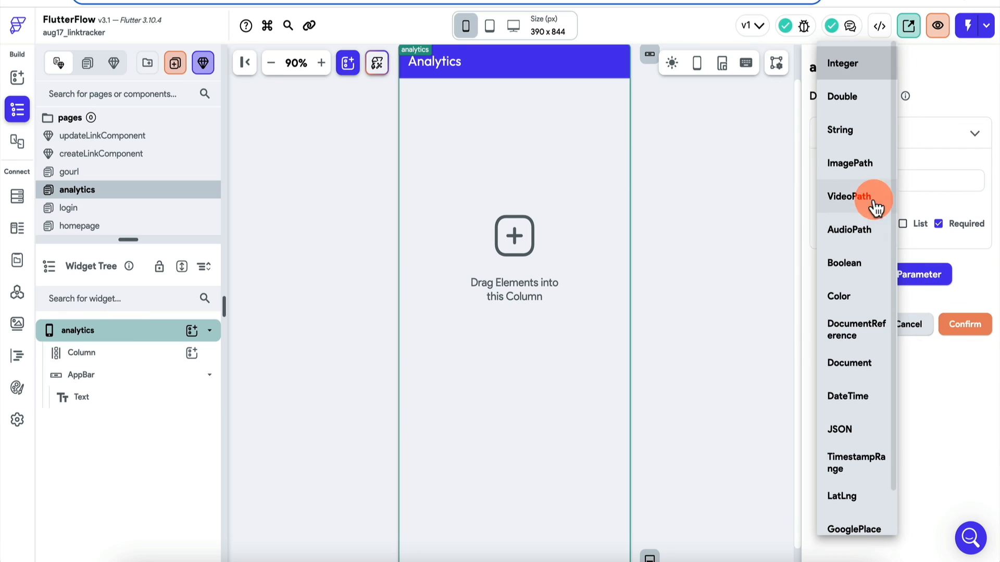
pyautogui.click(873, 329)
pyautogui.click(887, 266)
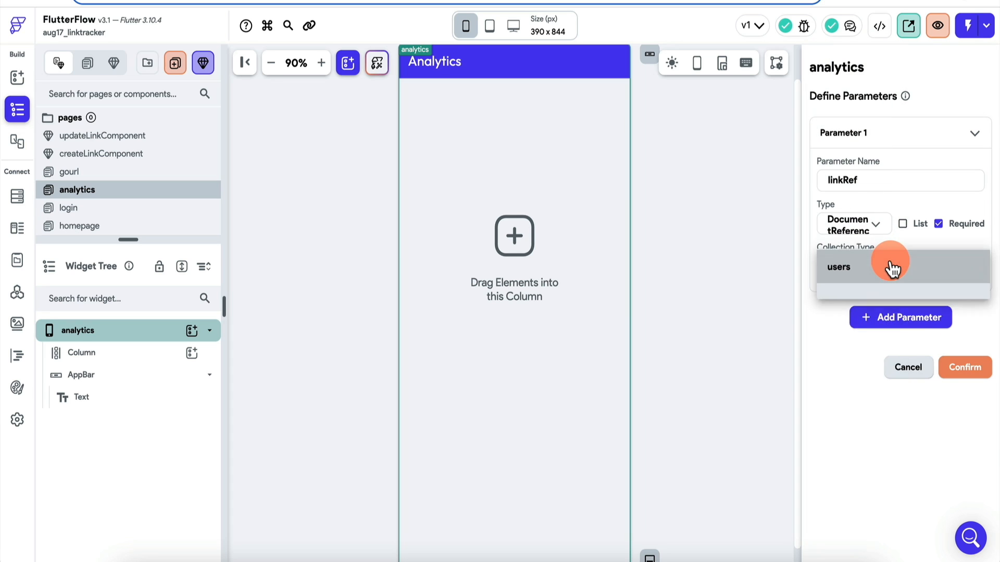
pyautogui.click(885, 298)
pyautogui.click(964, 368)
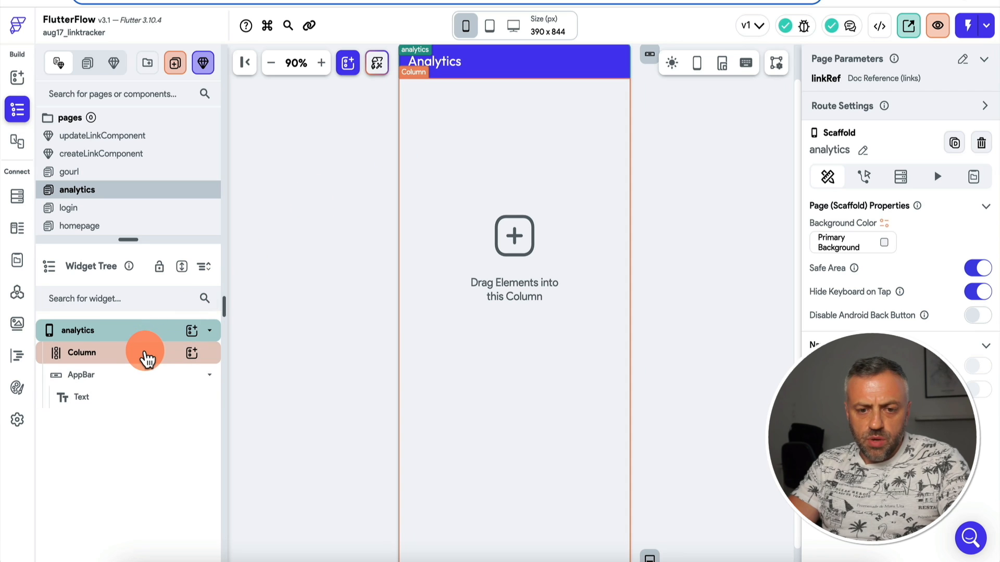
# - Add a Document from Reference backend query to the analytics page, using the links collection and the linkRef page parameter
pyautogui.click(899, 177)
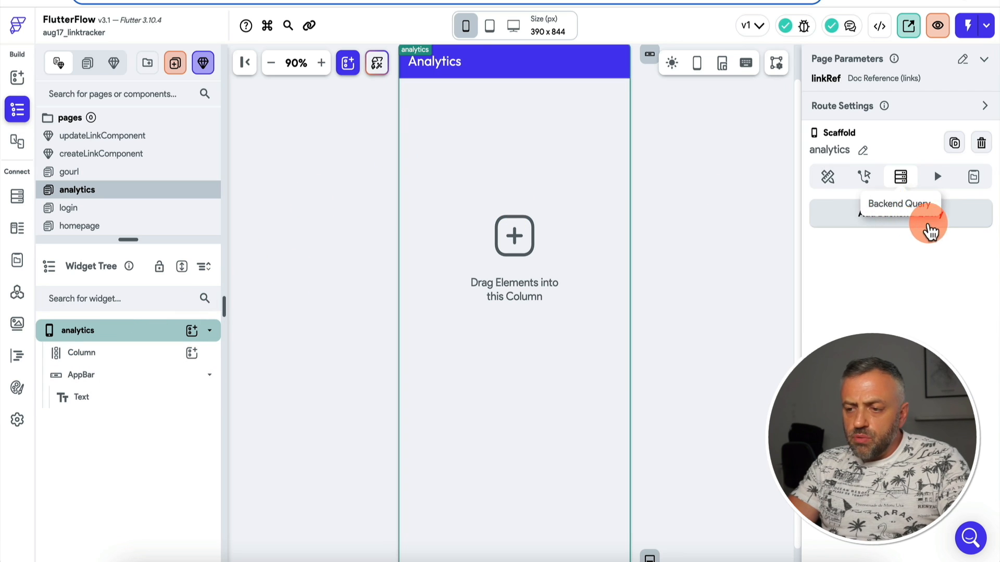
pyautogui.click(947, 222)
pyautogui.click(705, 191)
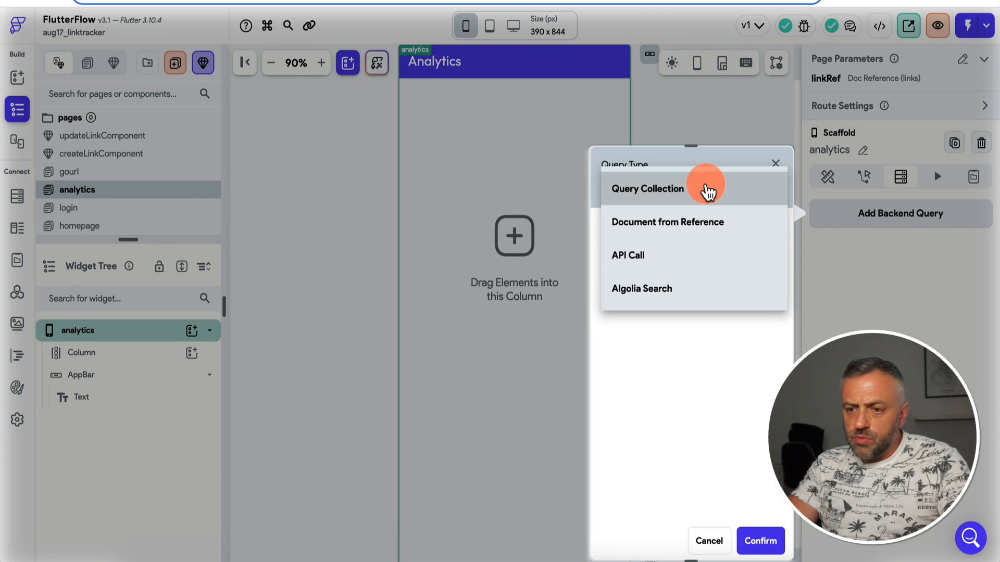
pyautogui.click(682, 222)
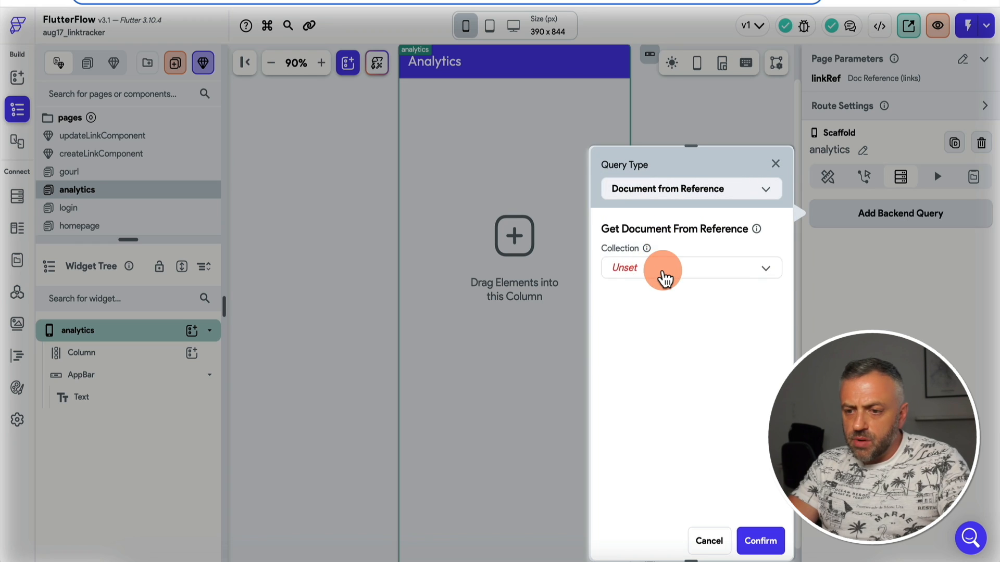
pyautogui.click(664, 276)
pyautogui.click(667, 272)
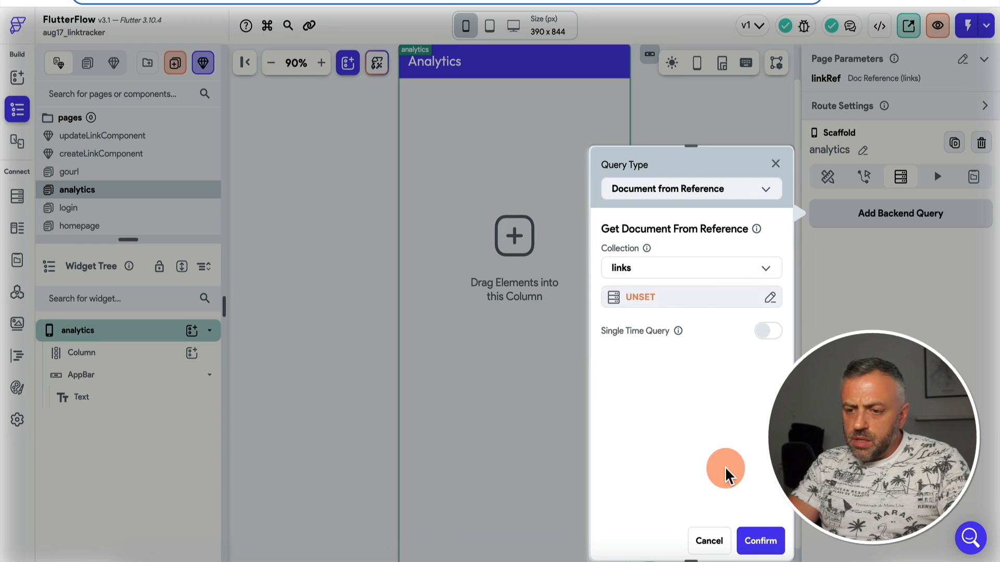
pyautogui.click(643, 299)
pyautogui.click(446, 384)
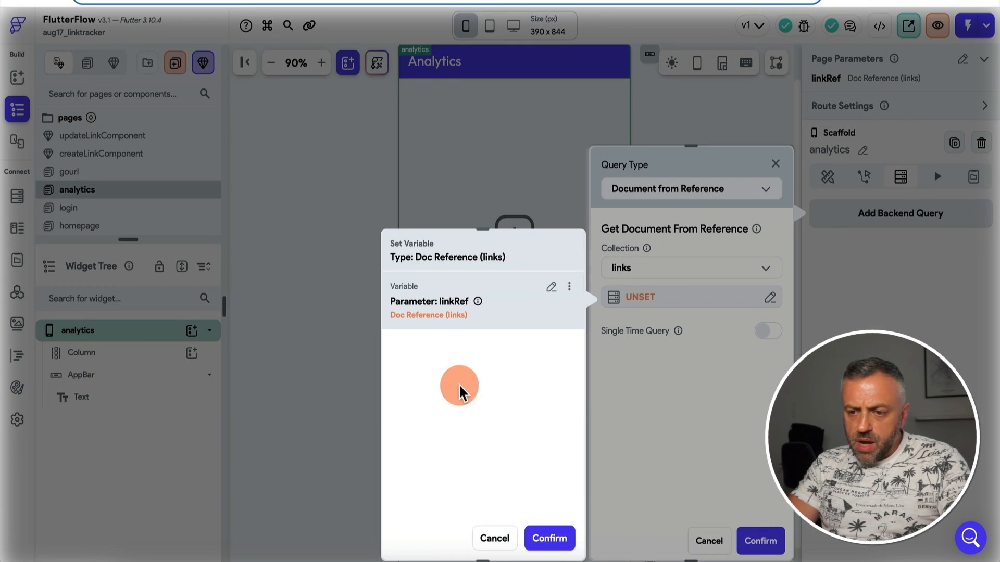
pyautogui.click(545, 539)
pyautogui.click(772, 547)
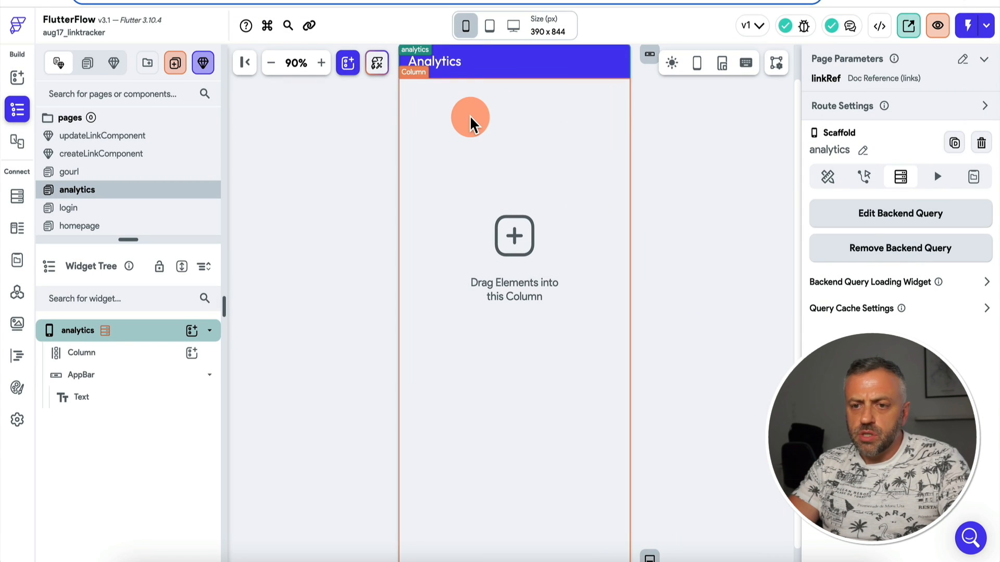
# - Add a Row with a Text child to the analytics page's Column and center the Row's content horizontally
pyautogui.scroll(1, 458, 110)
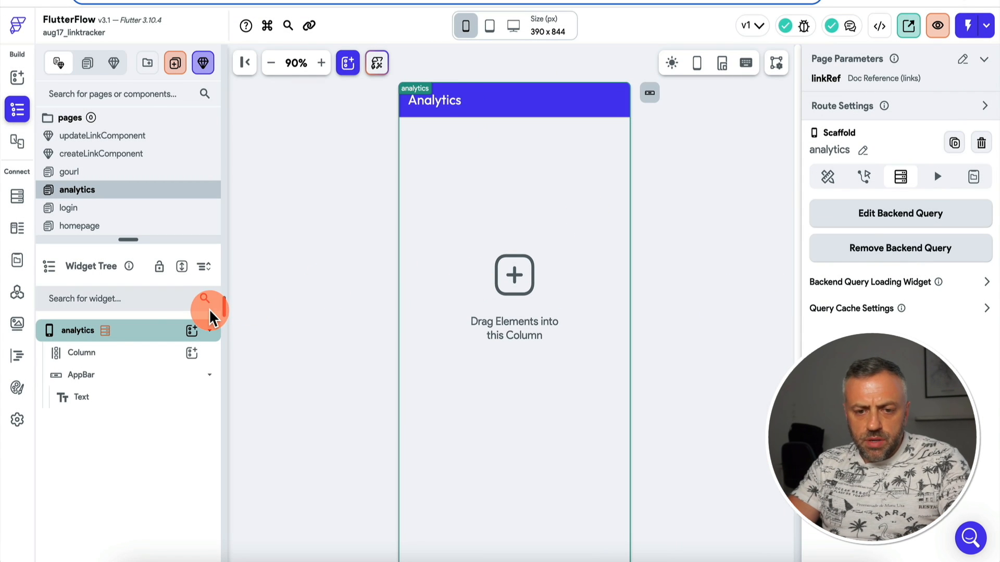
pyautogui.click(193, 354)
pyautogui.write('row')
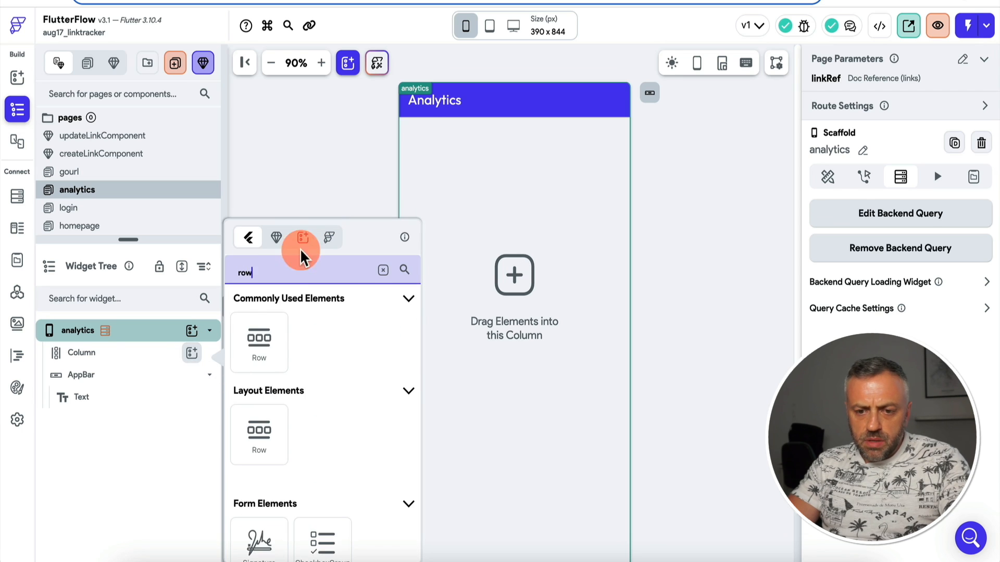
pyautogui.click(266, 335)
pyautogui.click(192, 375)
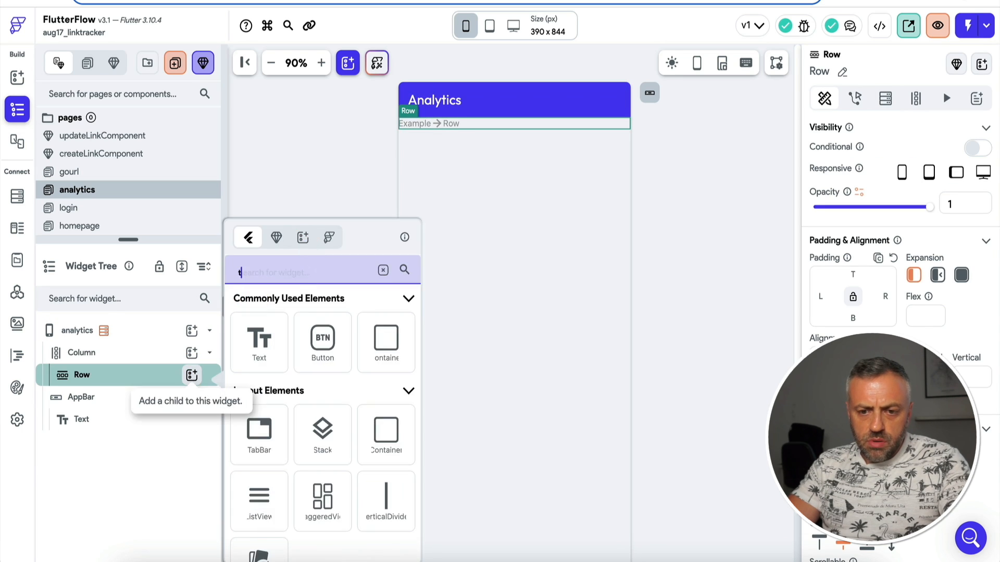
pyautogui.click(259, 340)
pyautogui.click(116, 375)
pyautogui.click(843, 502)
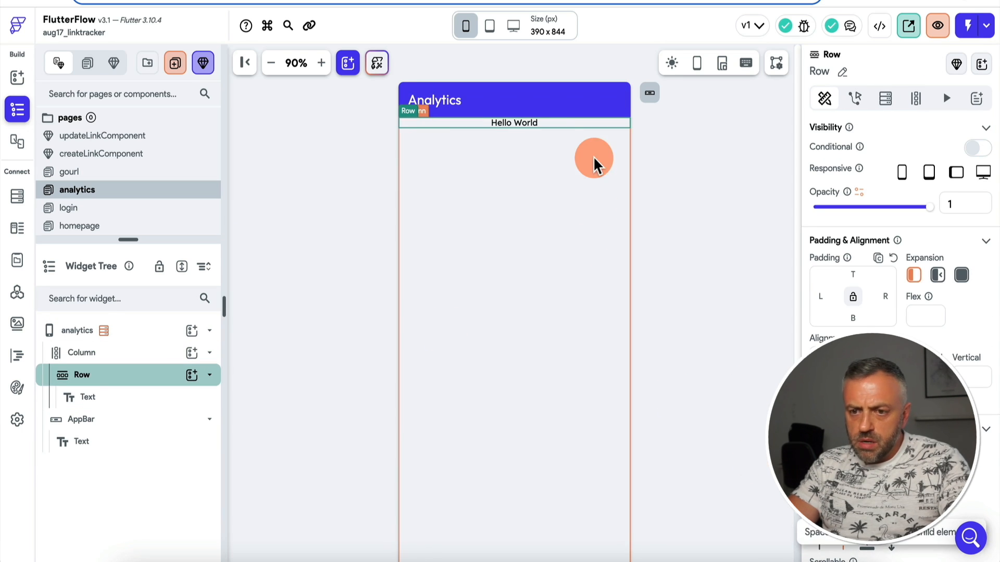
# - Set the theme text style of the Text in the Row to Headline Small
pyautogui.click(526, 123)
pyautogui.scroll(-4, 916, 398)
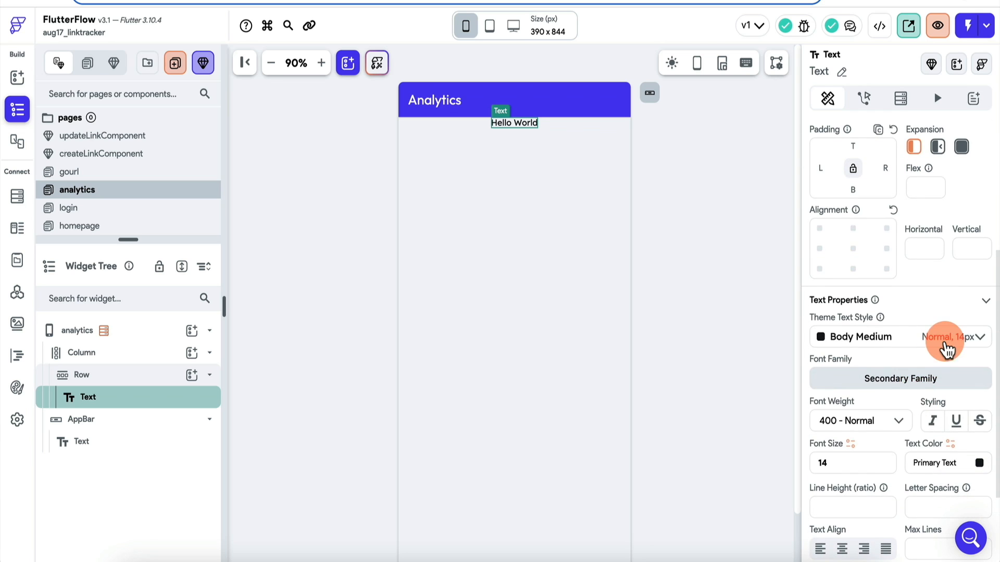
pyautogui.click(949, 341)
pyautogui.click(893, 453)
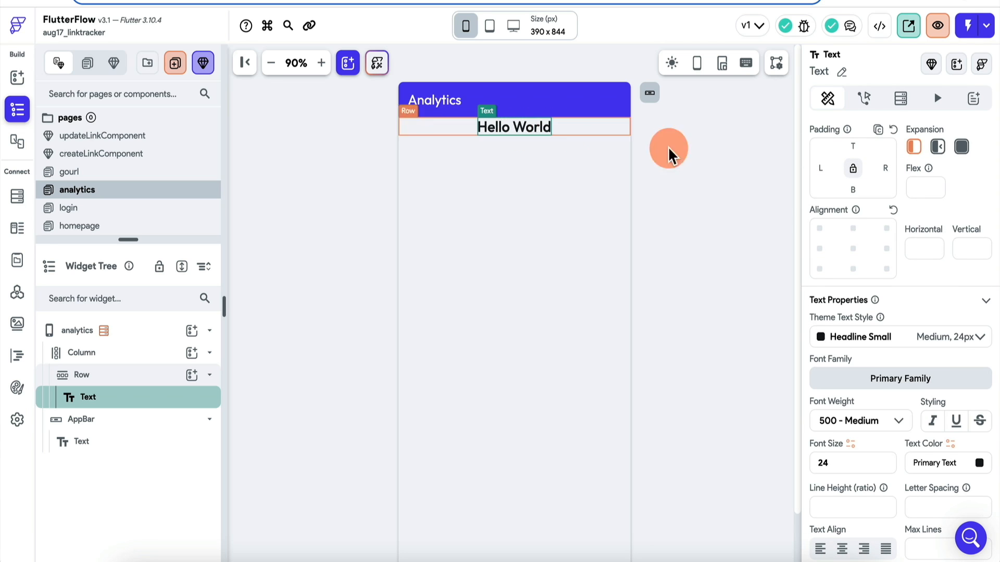
# - Bind the Row's Text to the name field of the links Document
pyautogui.scroll(4, 887, 225)
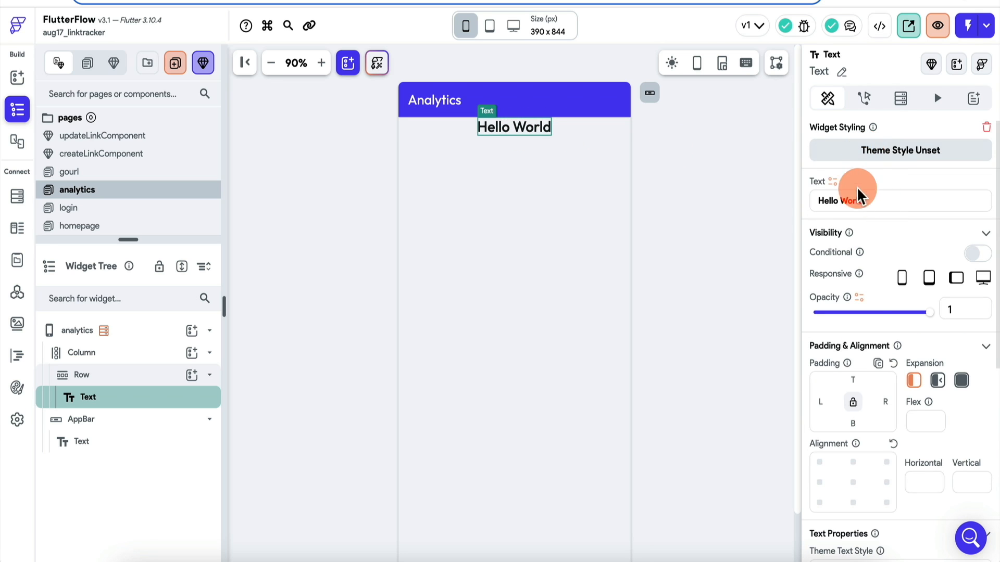
pyautogui.click(832, 182)
pyautogui.click(665, 358)
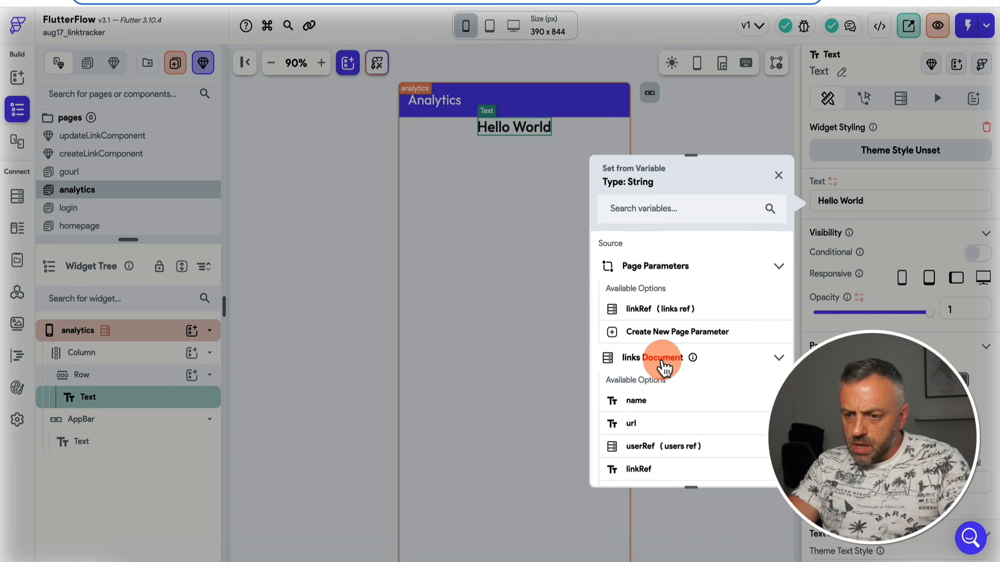
pyautogui.scroll(-2, 677, 354)
pyautogui.click(680, 344)
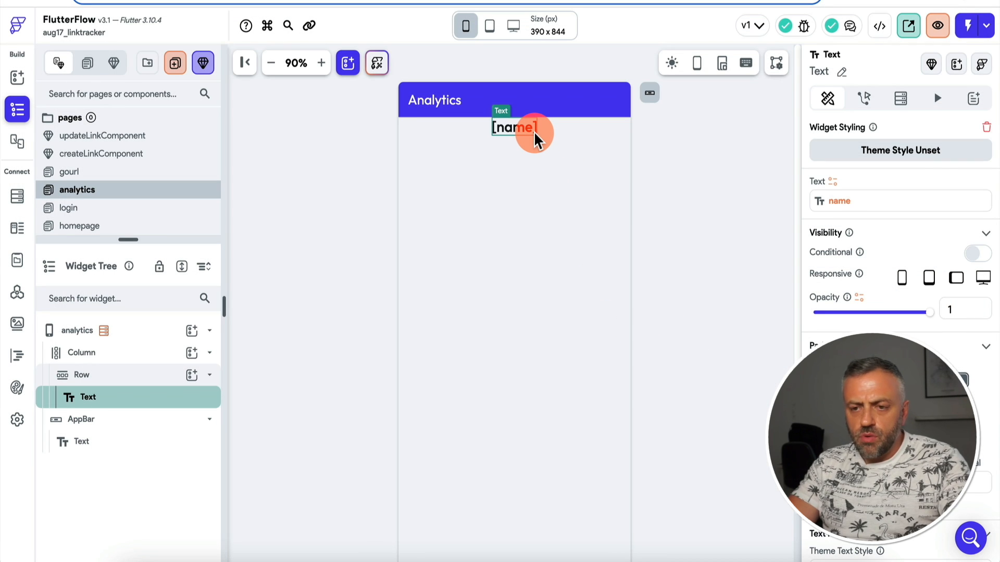
# - Add a Chart widget to the analytics page's Column below the name Row
pyautogui.click(81, 352)
pyautogui.click(192, 353)
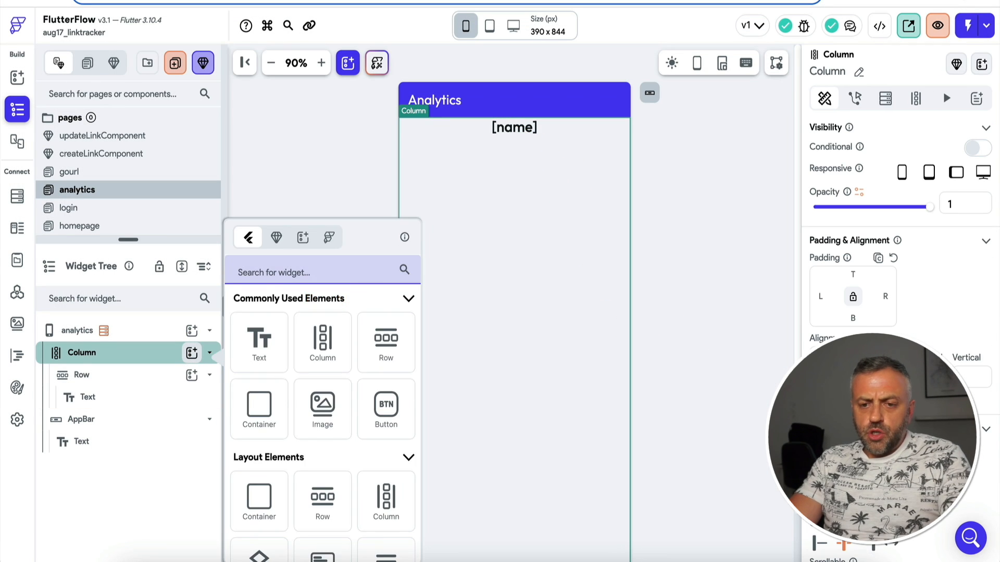
pyautogui.write('chart')
pyautogui.click(259, 443)
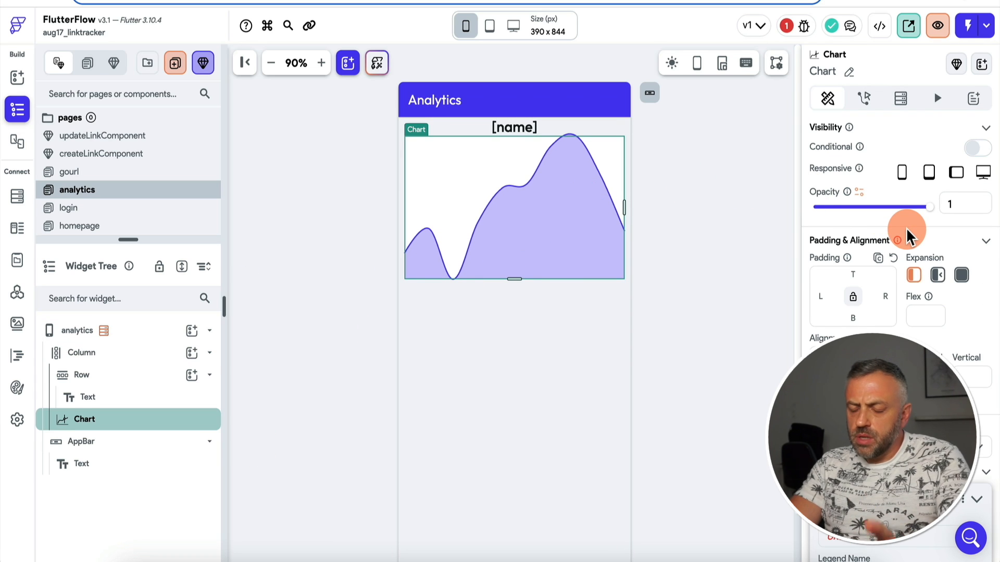
# - Change the chart type to Bar and set the data source of its chart data to Numbers Lists
pyautogui.scroll(-5, 908, 235)
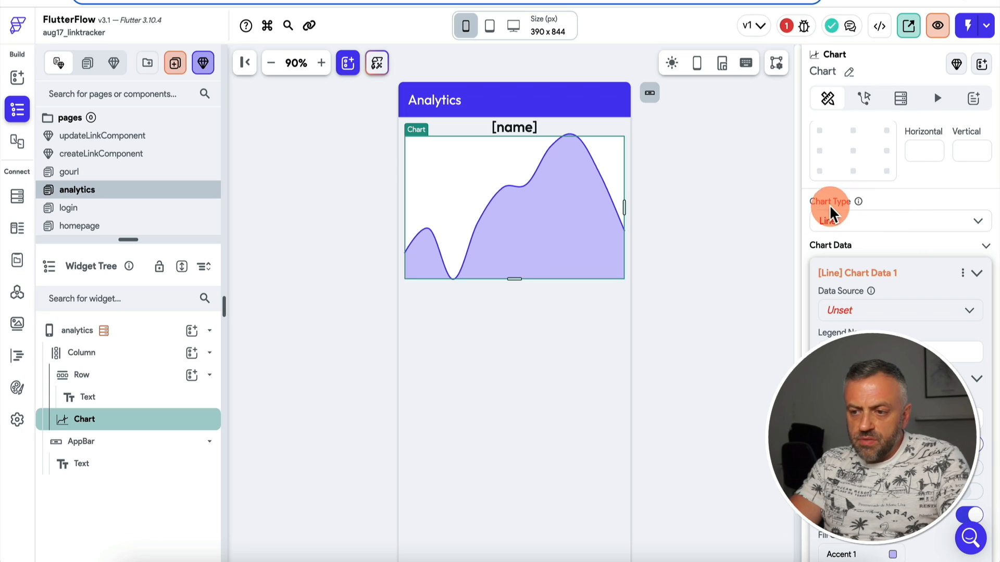
pyautogui.click(857, 223)
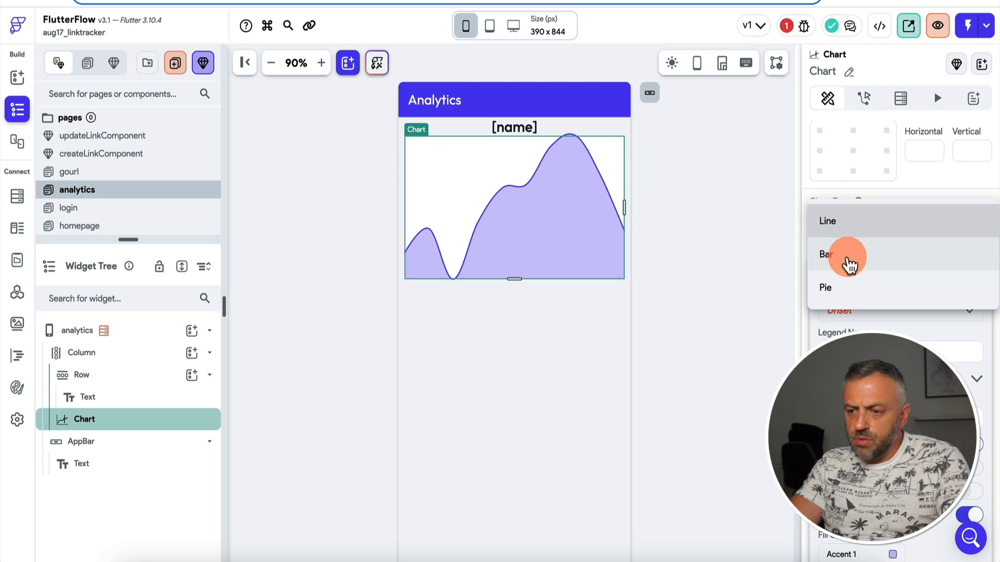
pyautogui.click(853, 258)
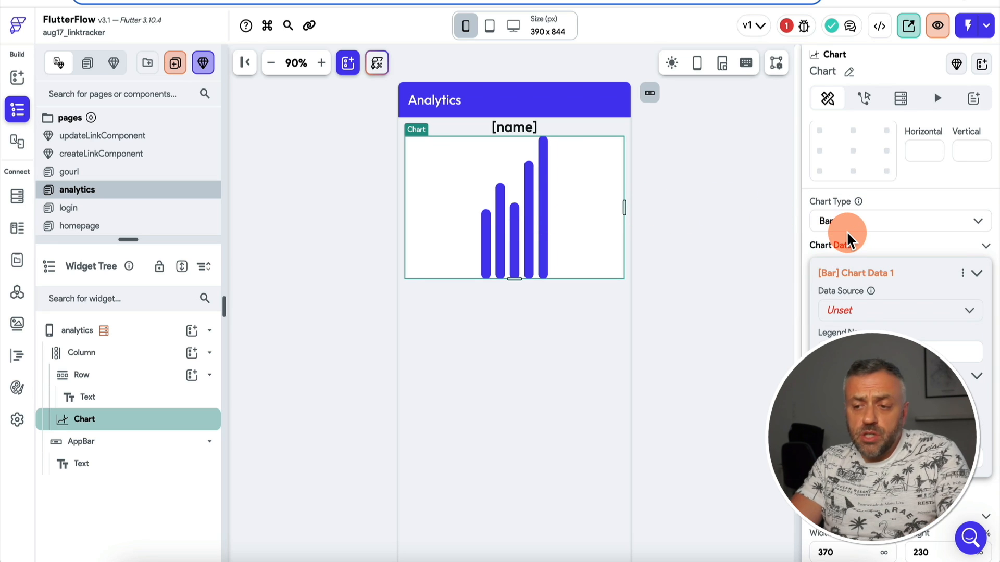
pyautogui.scroll(-2, 903, 219)
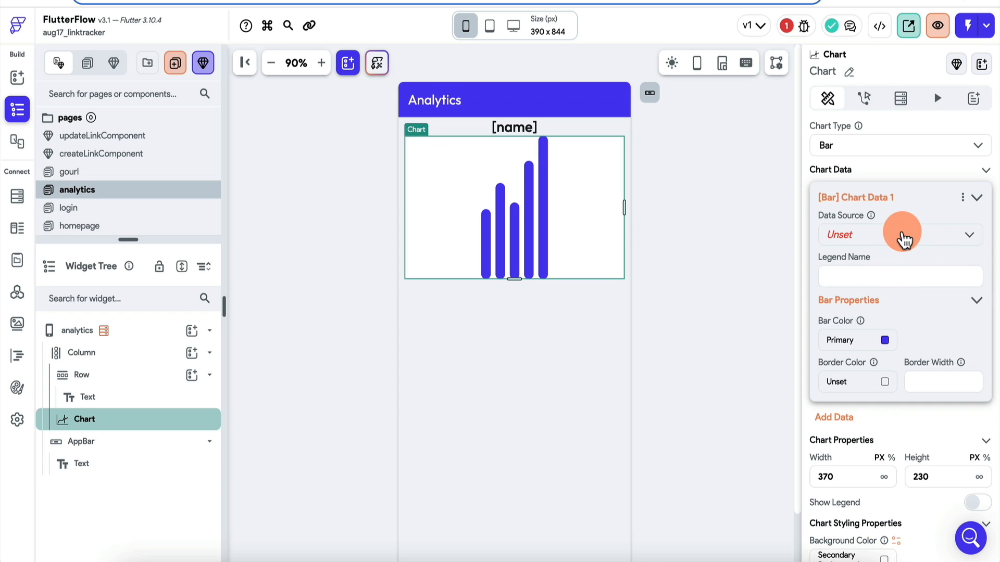
pyautogui.click(903, 235)
pyautogui.click(876, 276)
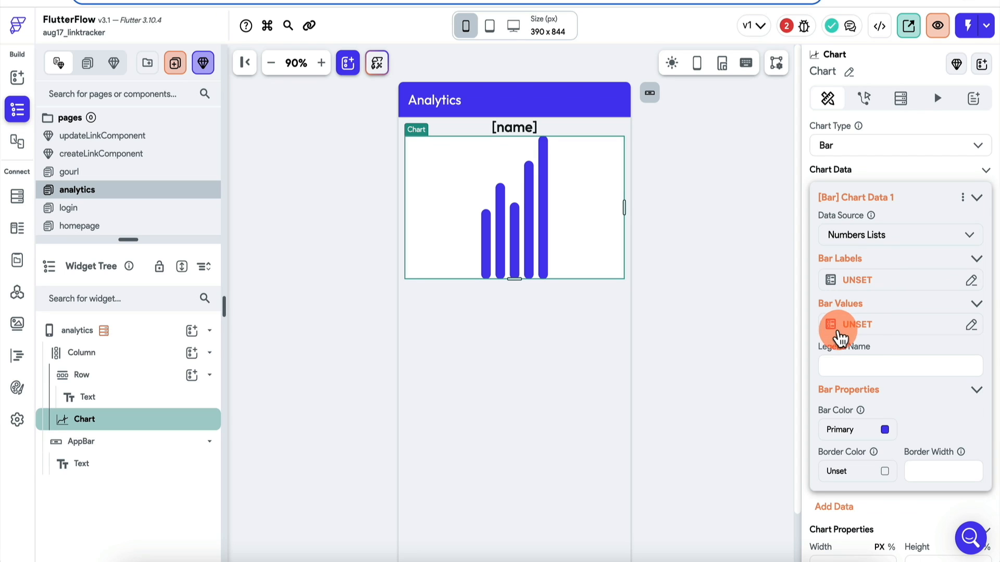
# - Check which variable sources are available for the chart's Bar Values
pyautogui.scroll(-1, 862, 331)
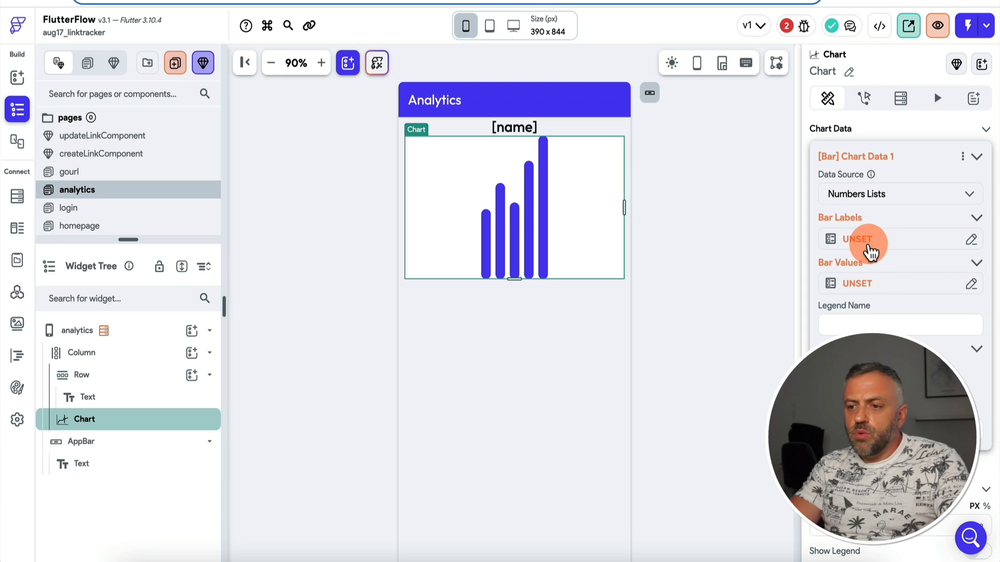
pyautogui.click(882, 288)
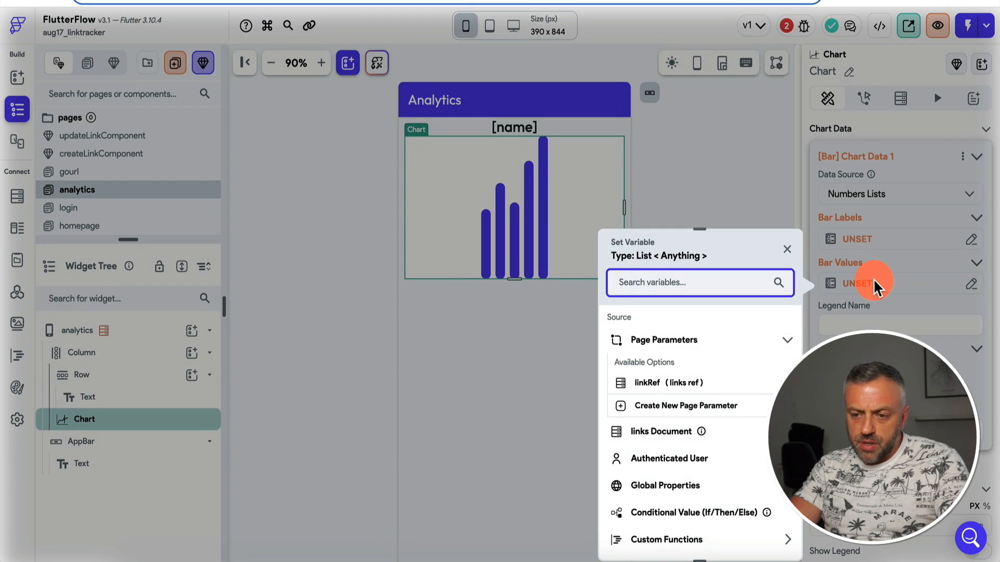
pyautogui.click(874, 284)
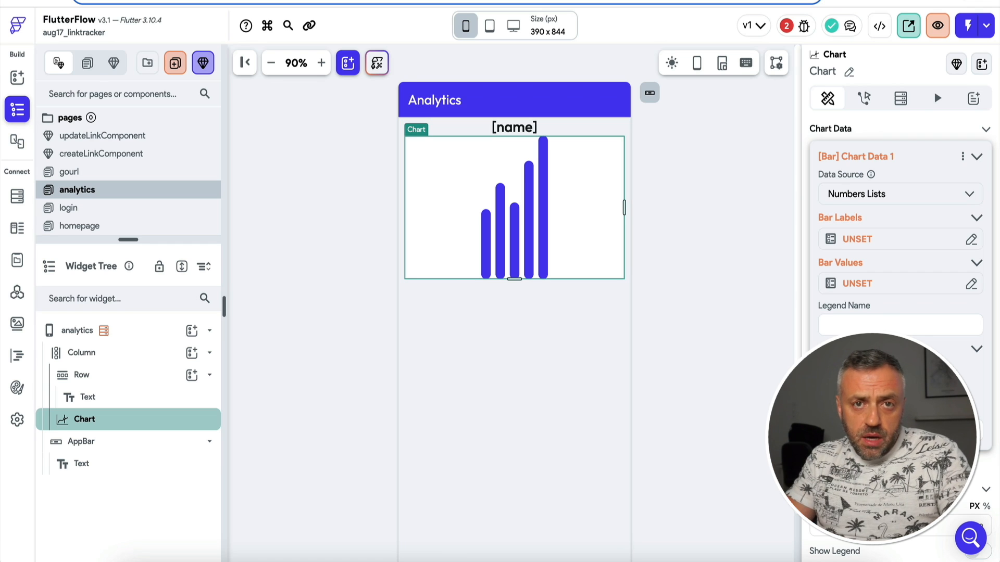
# - Create a new custom function in the project's custom code
pyautogui.click(17, 356)
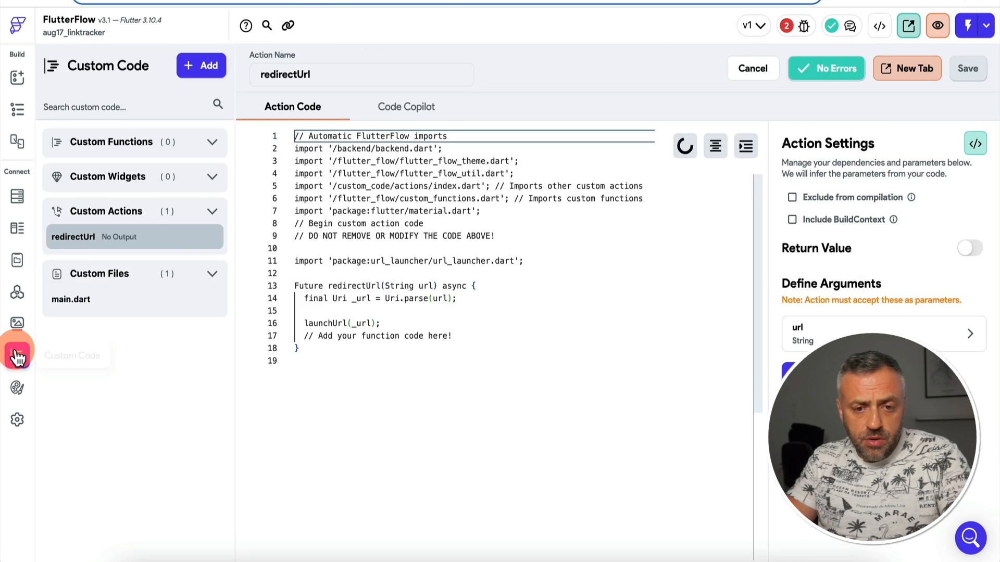
pyautogui.click(212, 142)
pyautogui.click(201, 66)
pyautogui.click(186, 104)
# - Insert groupByDate code in the function body that counts List<DateTime> timestamps per calendar day and returns the counts as List<int>
pyautogui.click(448, 335)
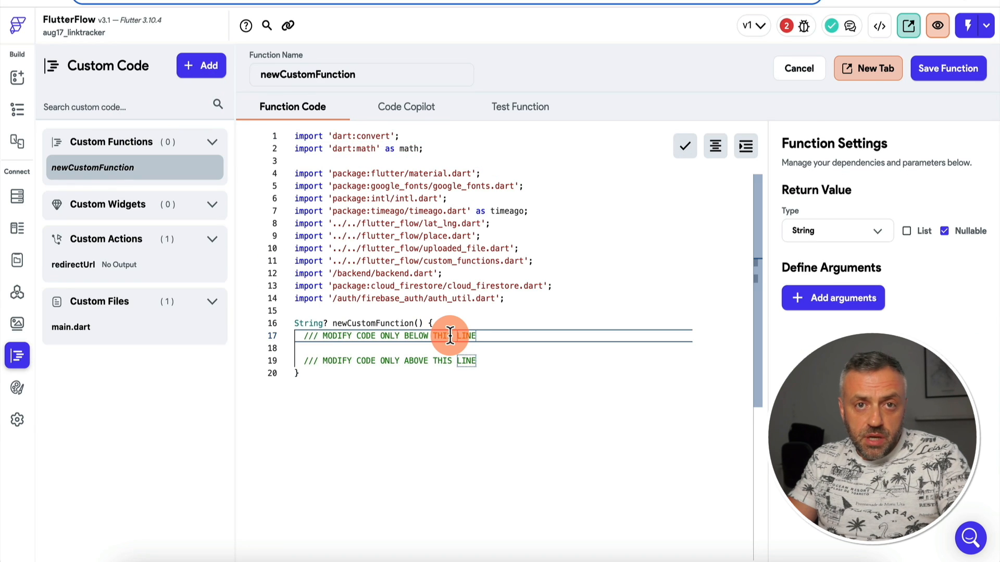
pyautogui.press('Return')
pyautogui.write("List<int> groupByDate(List<DateTime> timestamps) {   // Create a map to hold counts of each date.   final dateCounts = <DateTime, int>{};    for (var timestamp in timestamps) {     // Create a new DateTime object with only the year, month, and day.     final dateOnly = DateTime(timestamp.year, timestamp.month, timestamp.day);      // Increase the count for this date, or set to 1 if it's the first occurrence.     dateCounts[dateOnly] = (dateCounts[dateOnly] ?? 0) + 1;   }    // Convert the map values (counts) to a list and return.   return dateCounts.values.toList(); }")
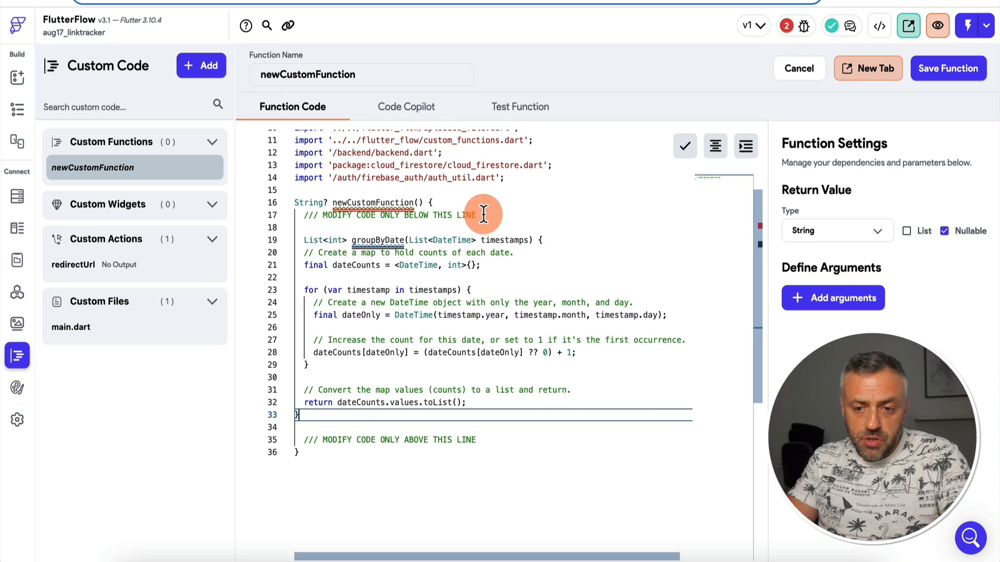
# - Set the function's return value to a non-nullable list of Integer
pyautogui.click(869, 236)
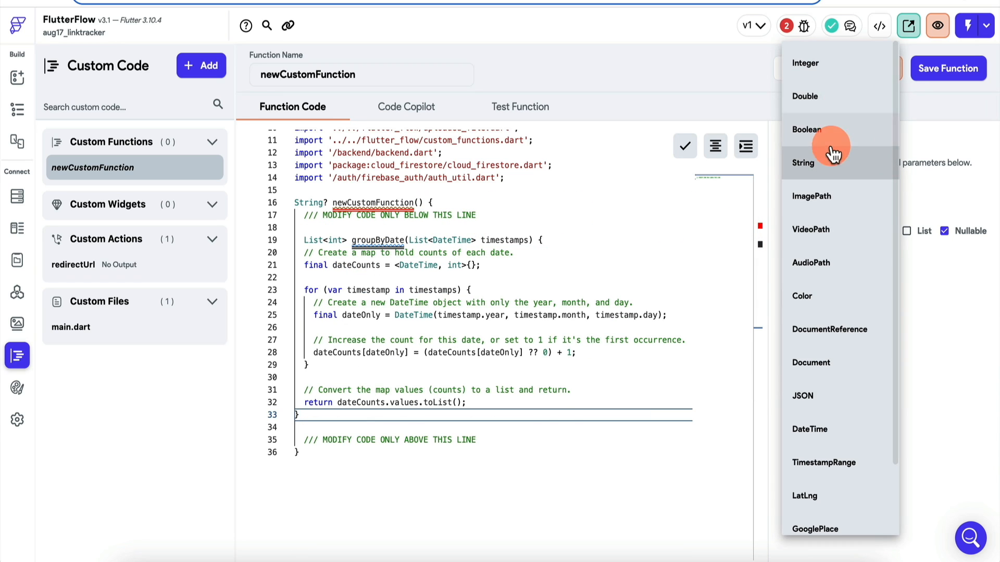
pyautogui.click(854, 71)
pyautogui.click(910, 231)
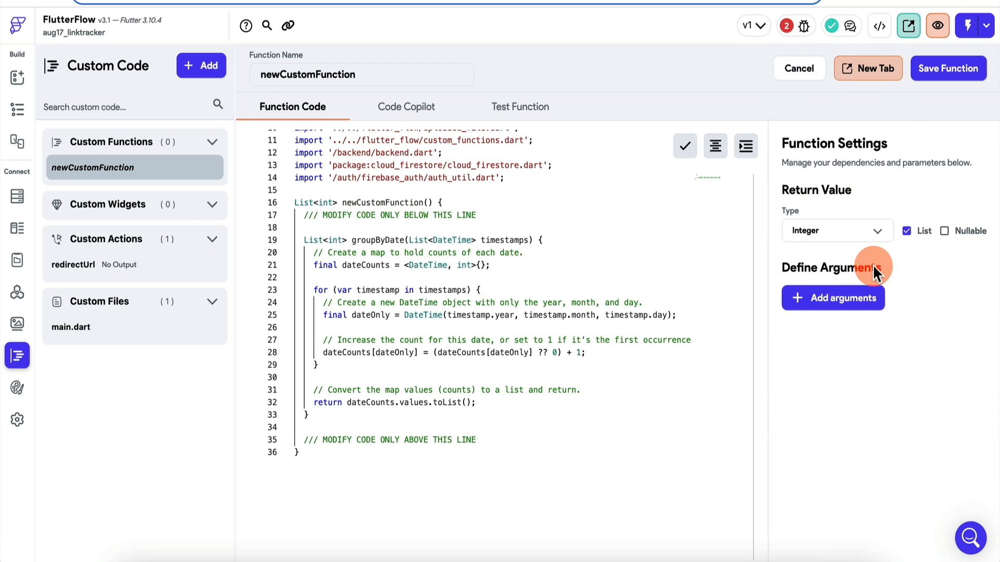
# - Add an argument named timestamps to the custom function, typed as a non-nullable list of DateTime
pyautogui.click(833, 298)
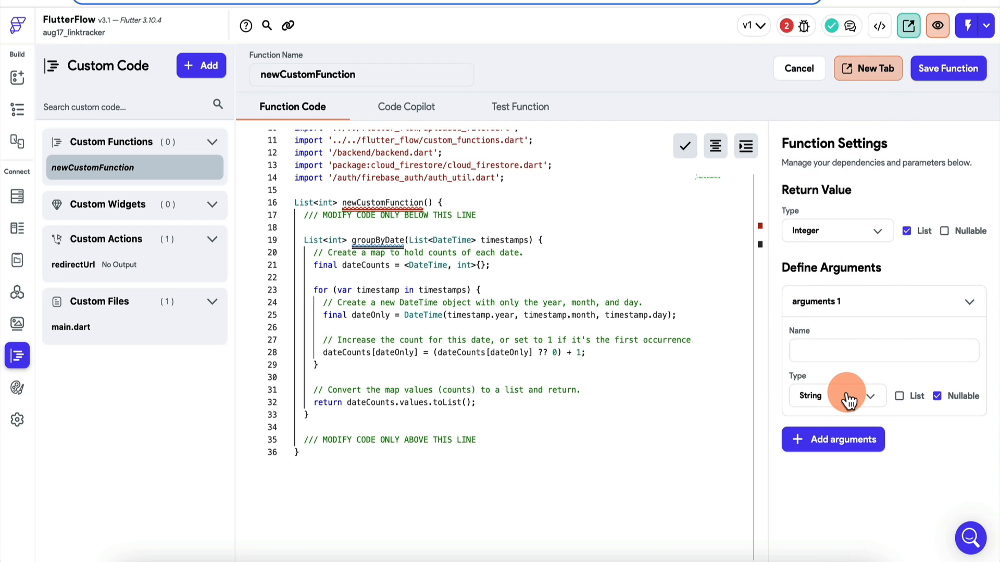
pyautogui.click(850, 399)
pyautogui.scroll(-1, 833, 417)
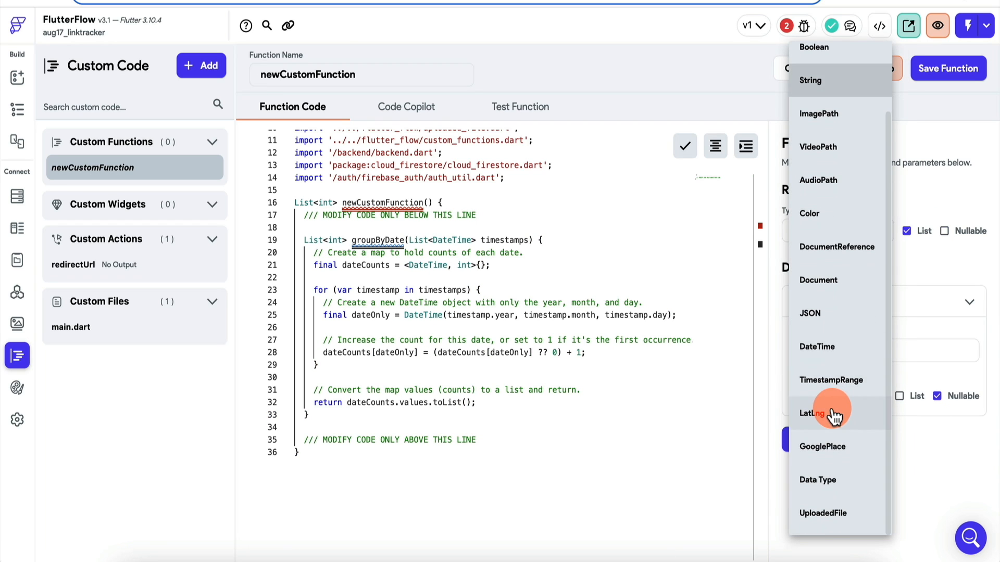
pyautogui.click(828, 345)
pyautogui.click(899, 397)
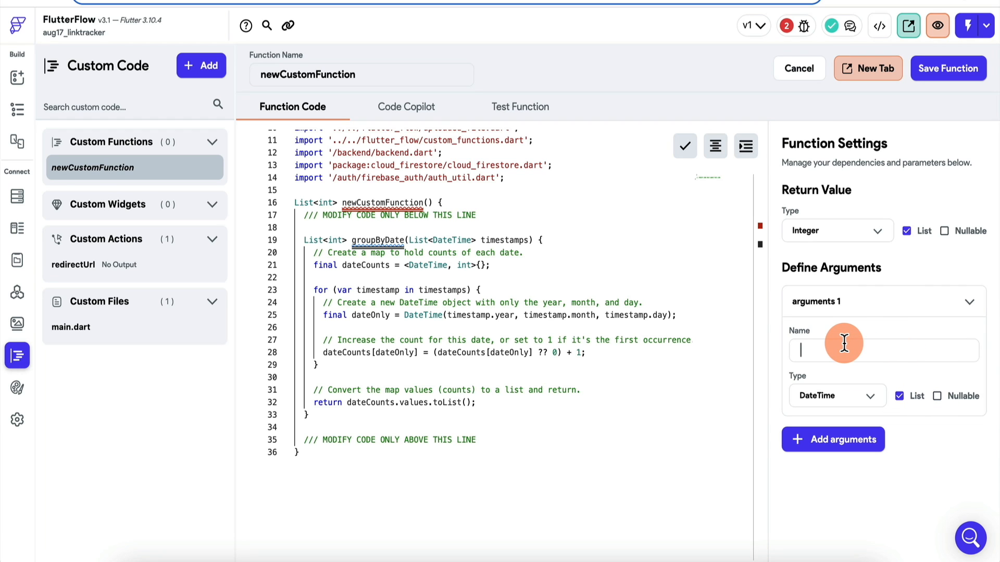
pyautogui.write('timestamps')
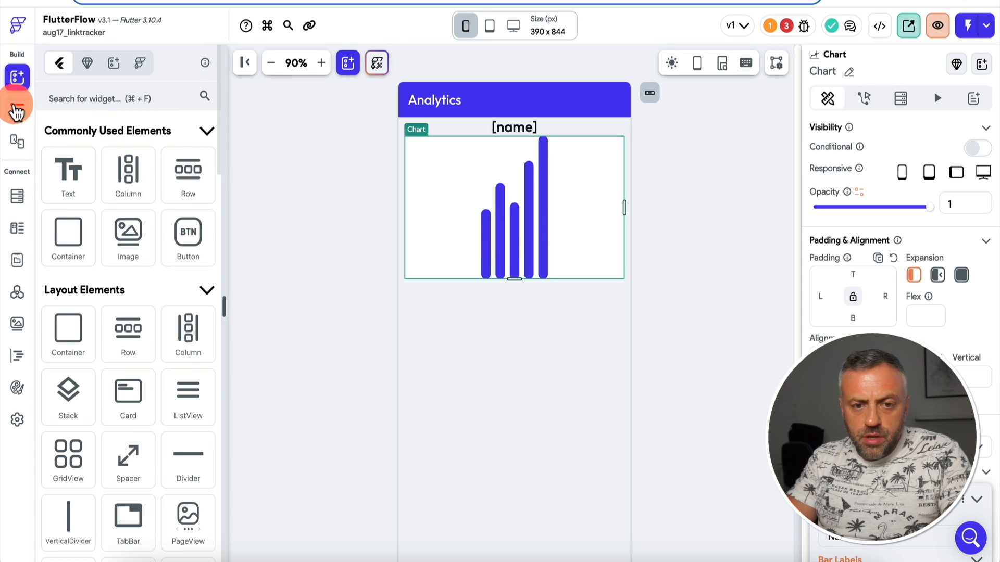
# - Start a backend query on the analytics page's chart that queries the stats collection
pyautogui.click(21, 108)
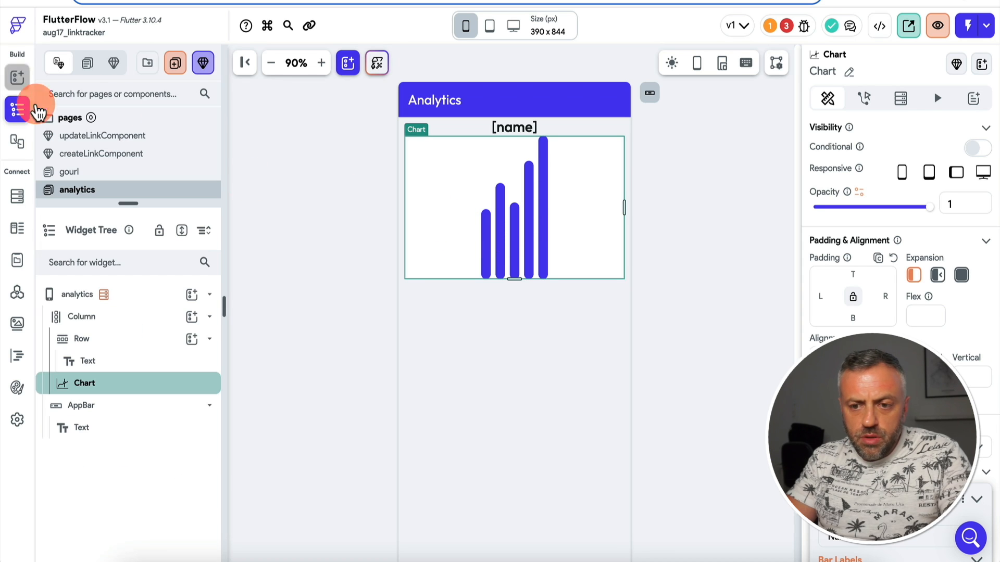
pyautogui.click(906, 107)
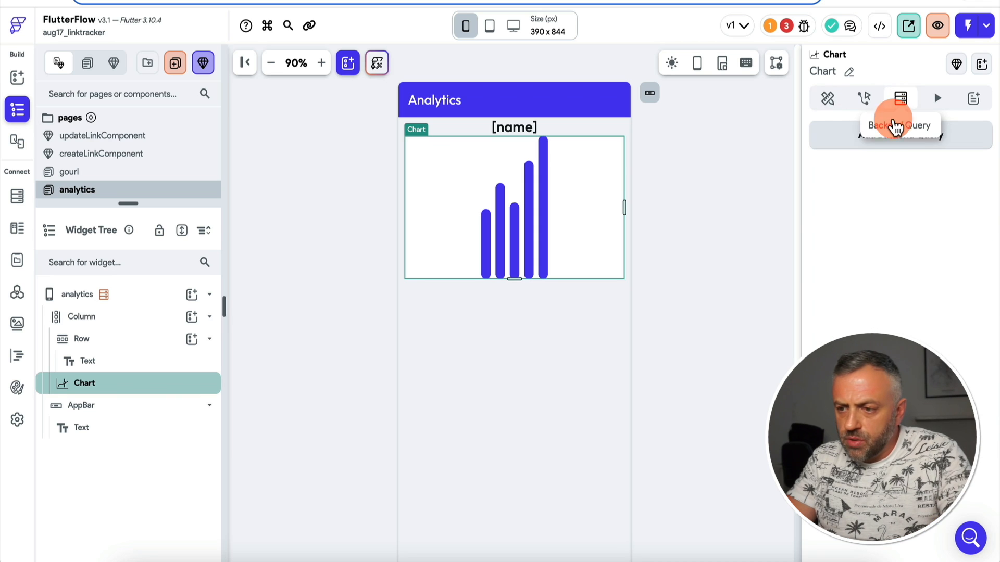
pyautogui.click(909, 151)
pyautogui.click(730, 134)
pyautogui.click(683, 180)
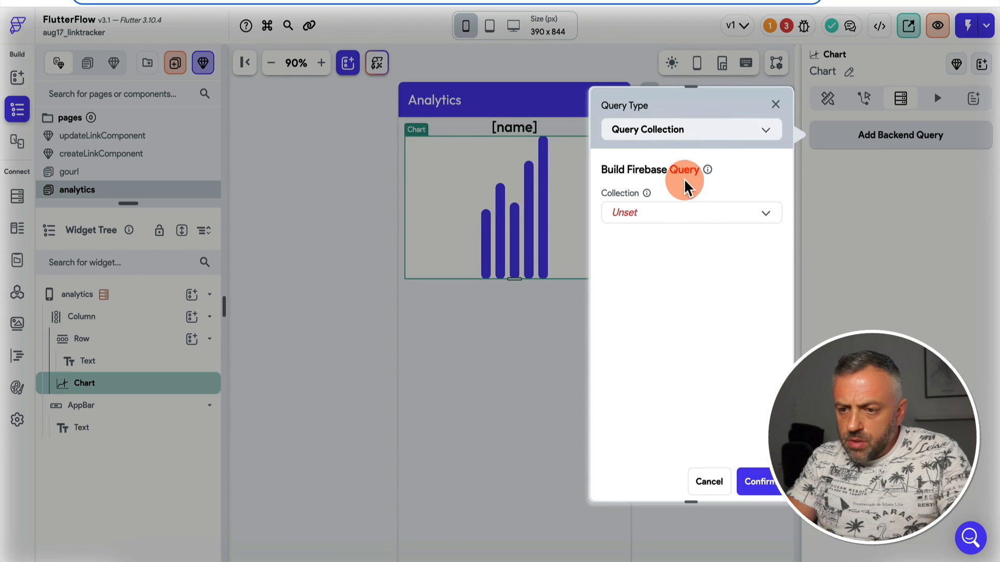
pyautogui.click(701, 218)
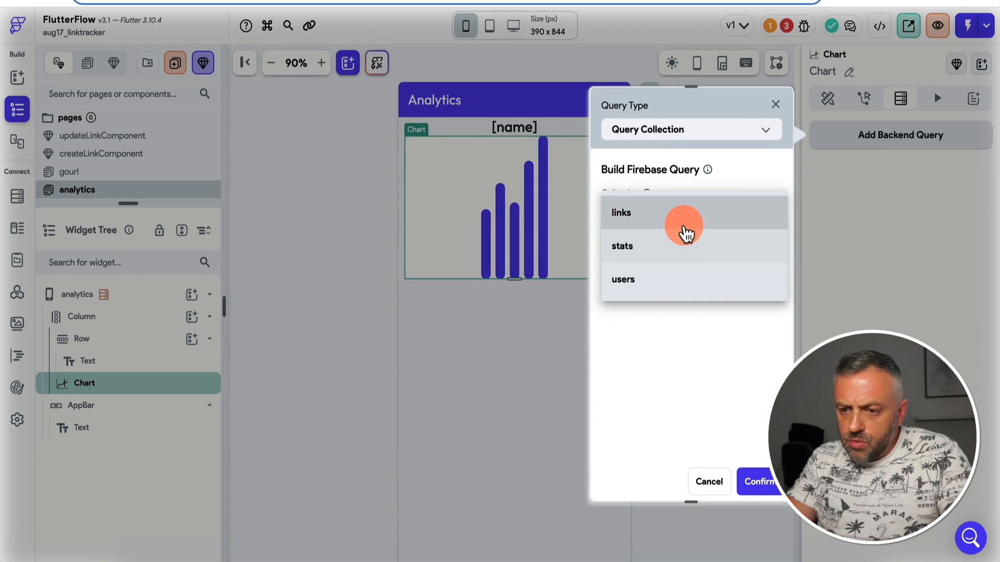
pyautogui.click(679, 253)
# - Set the query's links reference from a variable, using the linkRef page parameter
pyautogui.click(686, 307)
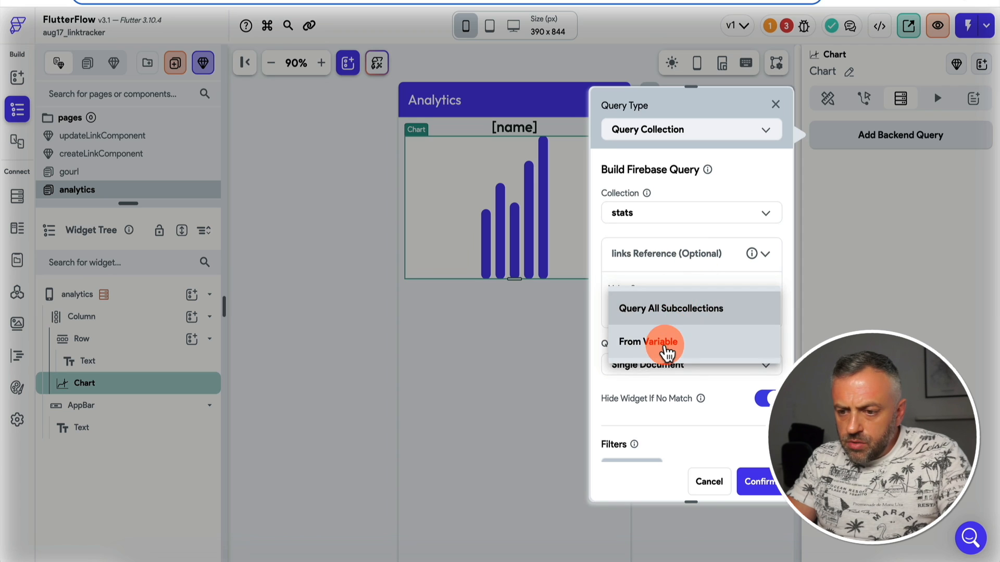
pyautogui.click(670, 345)
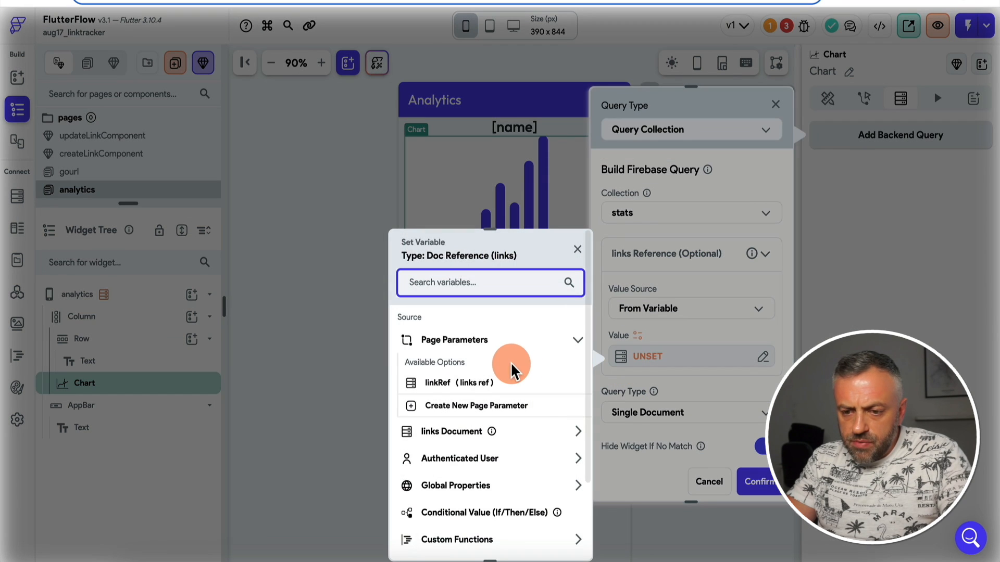
pyautogui.click(463, 381)
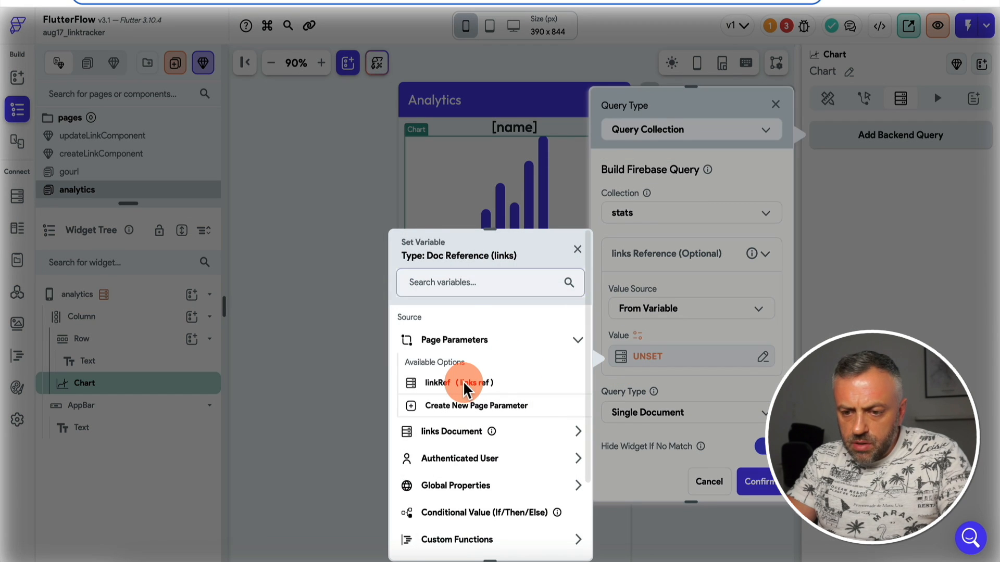
pyautogui.click(542, 536)
# - Make the chart's stats query return a List of Documents with no limit and save the query
pyautogui.scroll(-2, 686, 330)
pyautogui.click(698, 315)
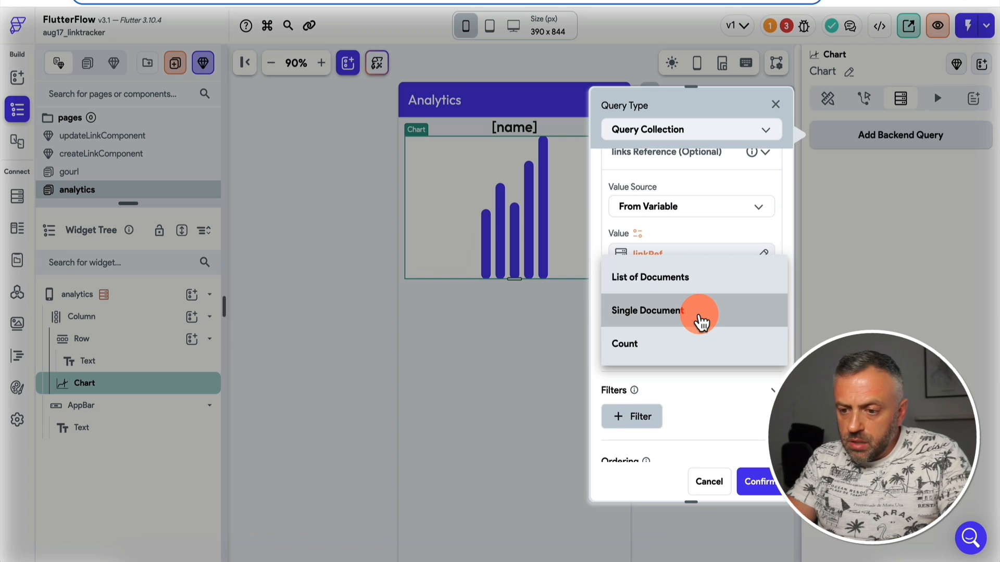
pyautogui.click(709, 281)
pyautogui.scroll(-4, 732, 355)
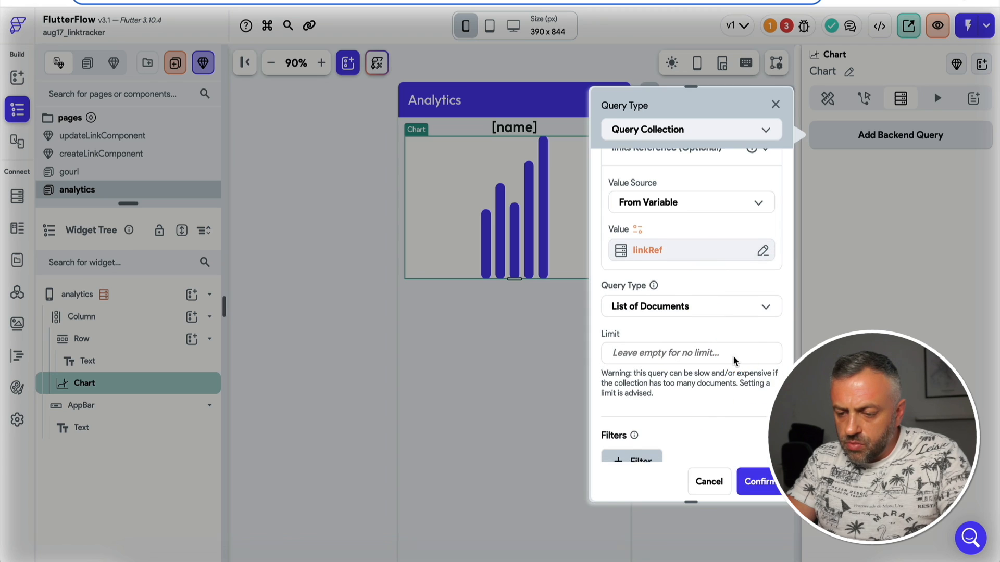
pyautogui.click(758, 481)
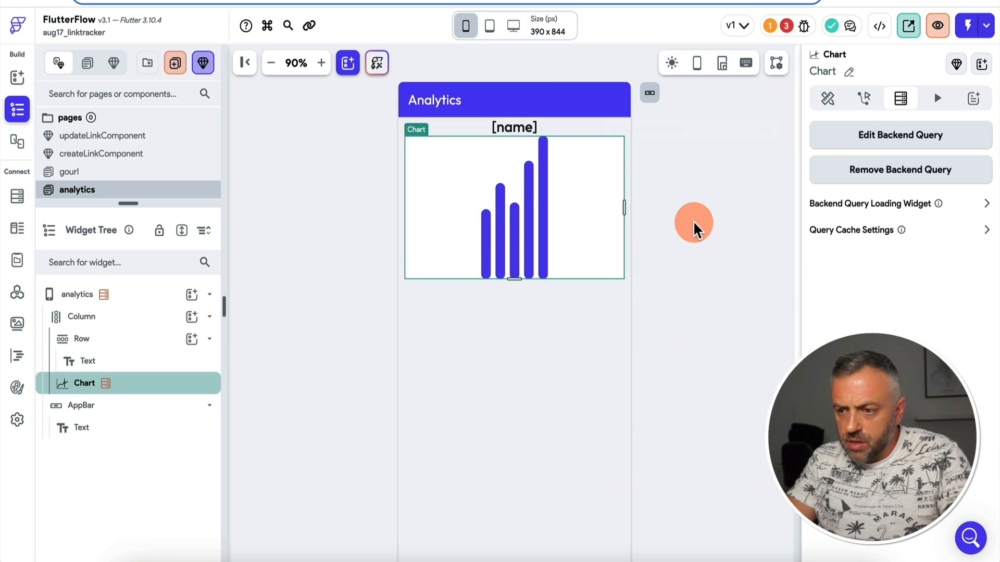
# - Choose the groupByDate custom function as the source of the chart's Bar Values
pyautogui.click(844, 96)
pyautogui.scroll(-5, 837, 279)
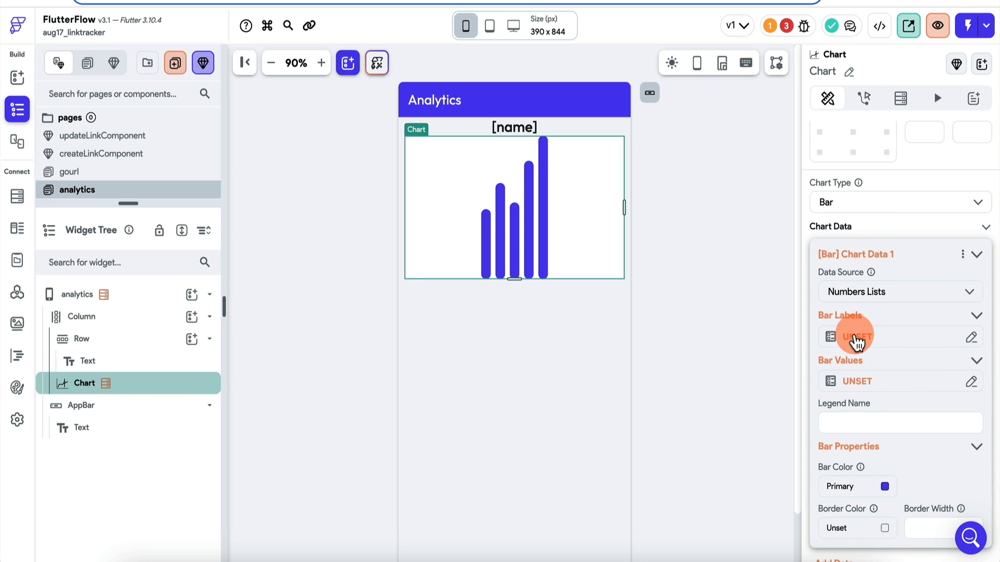
pyautogui.scroll(-2, 894, 305)
pyautogui.click(883, 297)
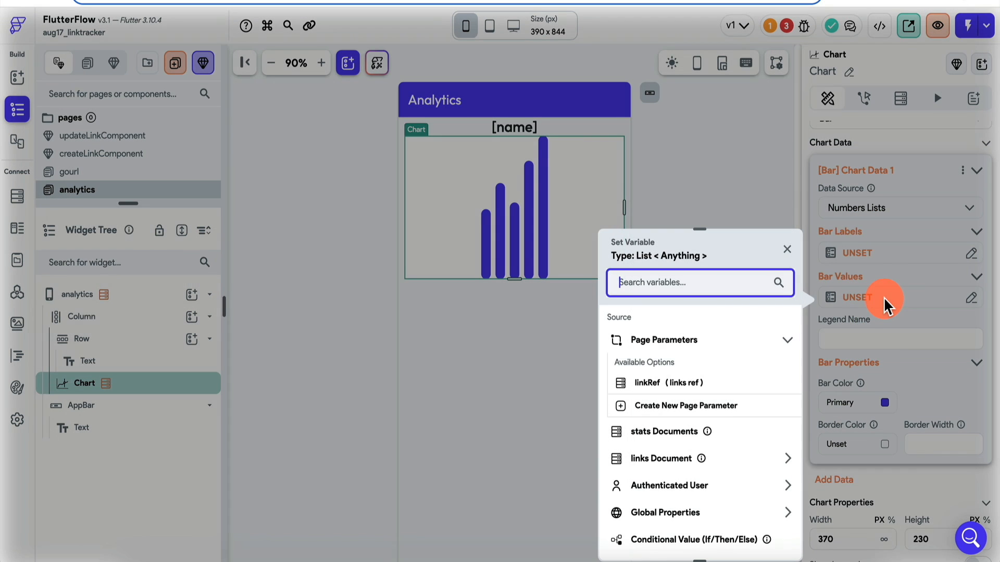
pyautogui.scroll(-3, 679, 327)
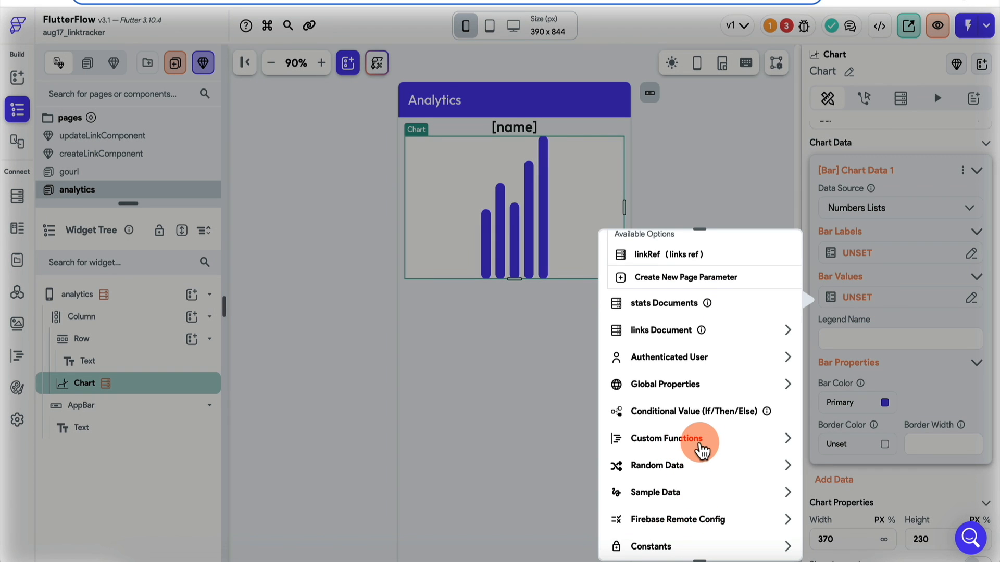
pyautogui.click(703, 440)
pyautogui.click(671, 480)
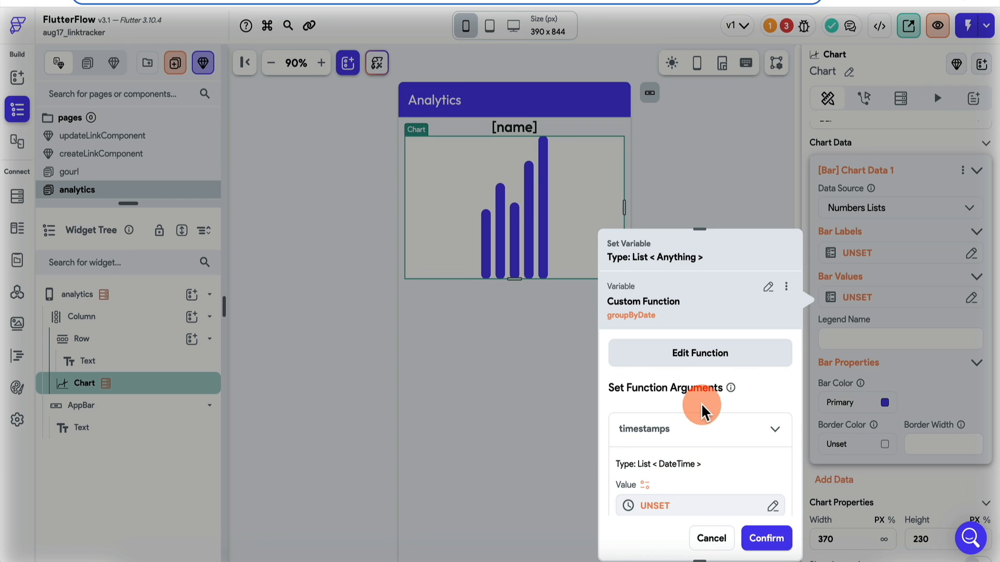
# - Feed groupByDate's timestamps argument from the stats Documents, mapping each list item to its timestamp property, and save the Bar Values binding
pyautogui.scroll(-2, 673, 465)
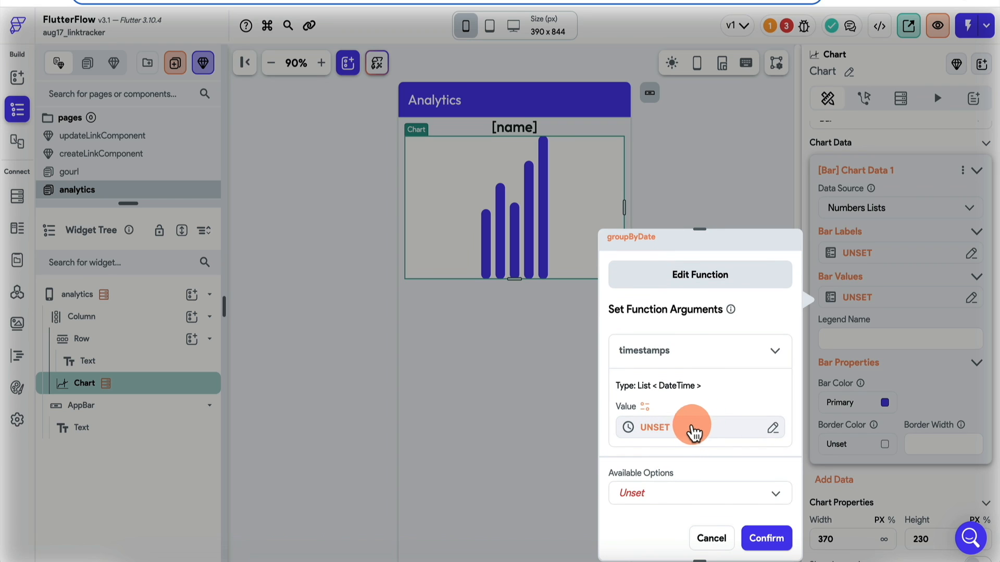
pyautogui.click(670, 426)
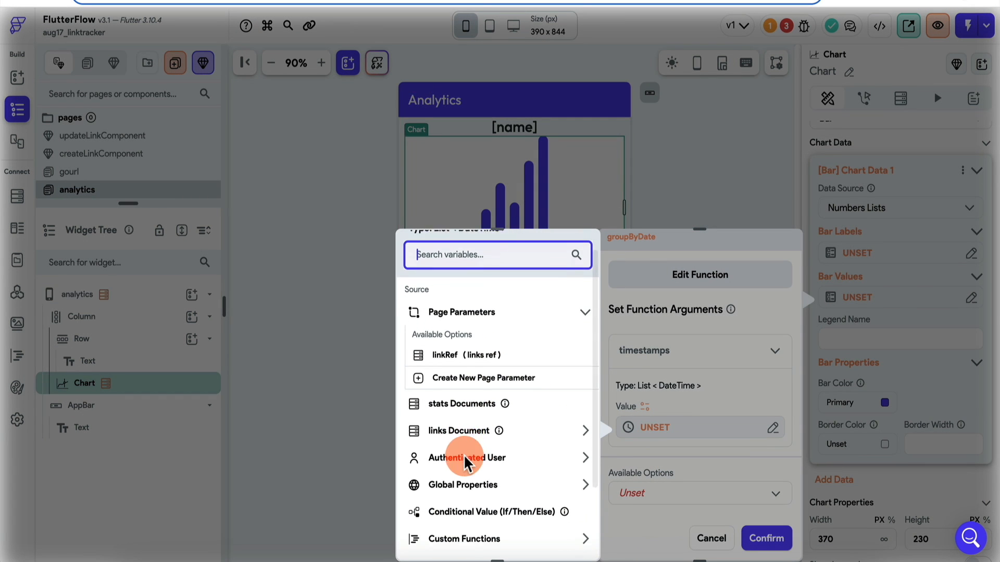
pyautogui.click(532, 398)
pyautogui.click(545, 366)
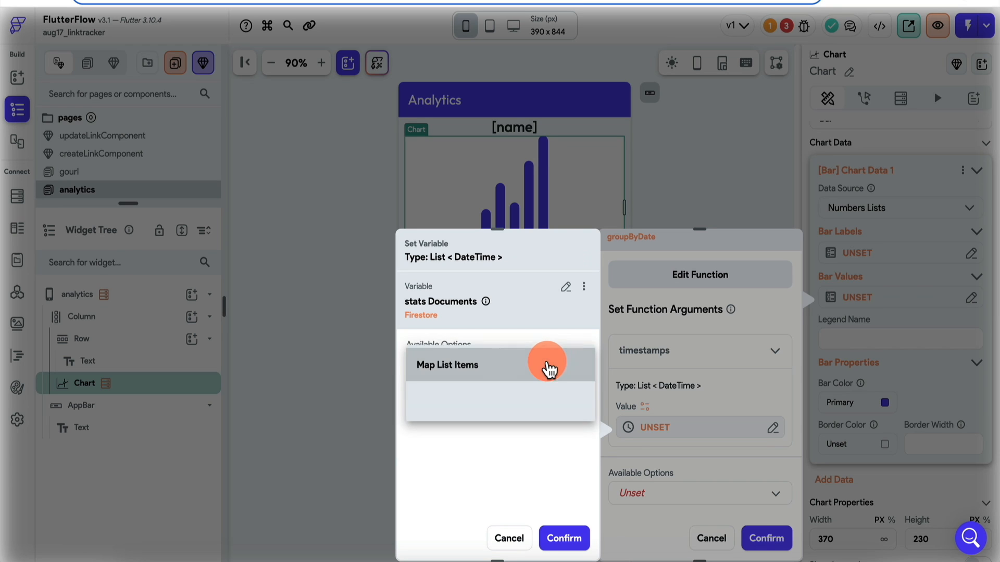
pyautogui.click(487, 371)
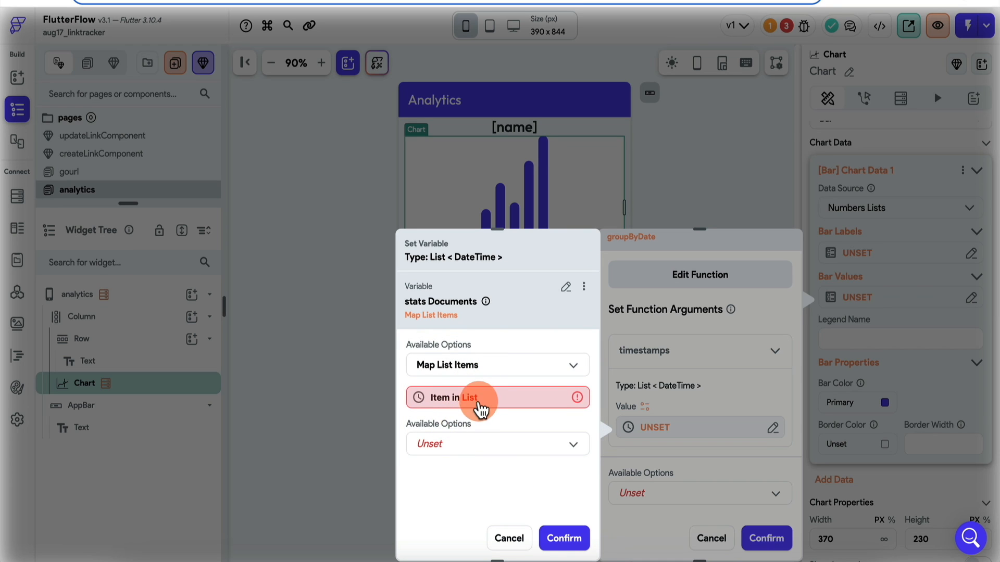
pyautogui.click(479, 399)
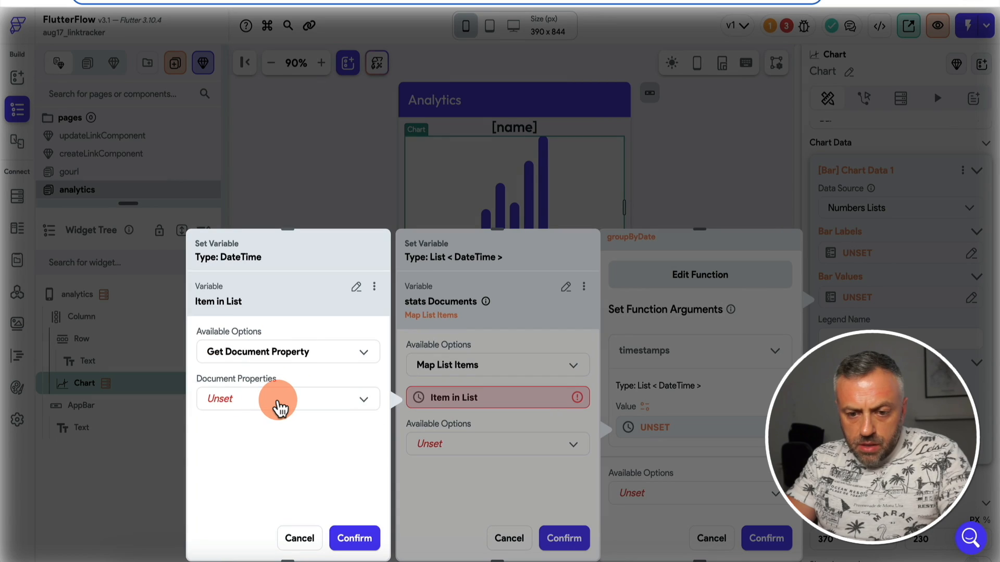
pyautogui.click(274, 400)
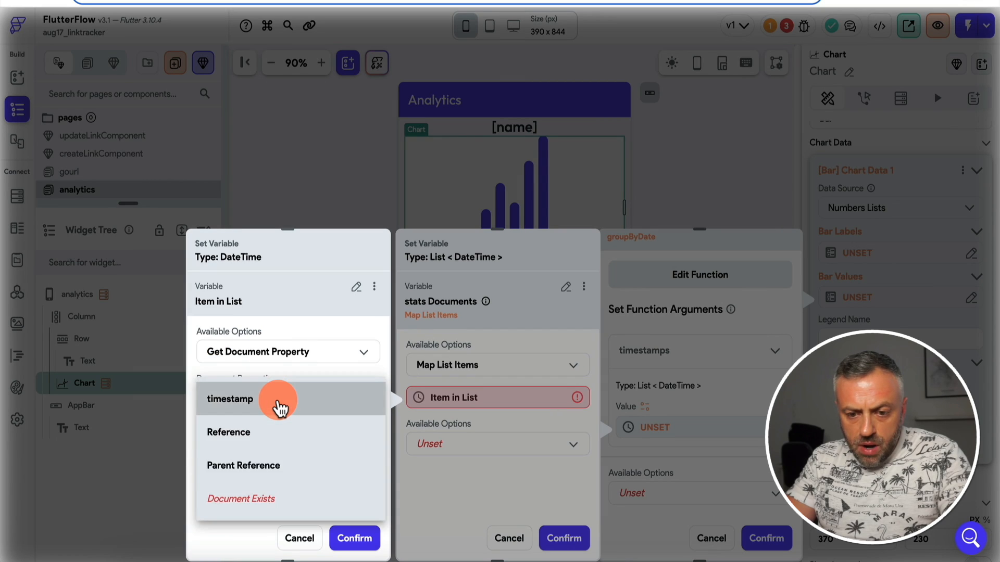
pyautogui.click(275, 403)
pyautogui.click(350, 536)
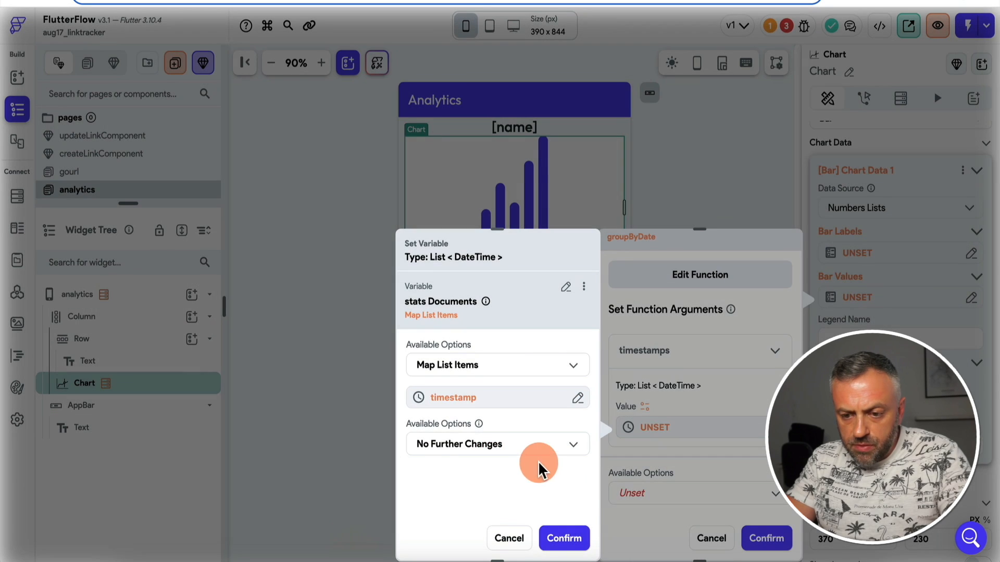
pyautogui.click(577, 538)
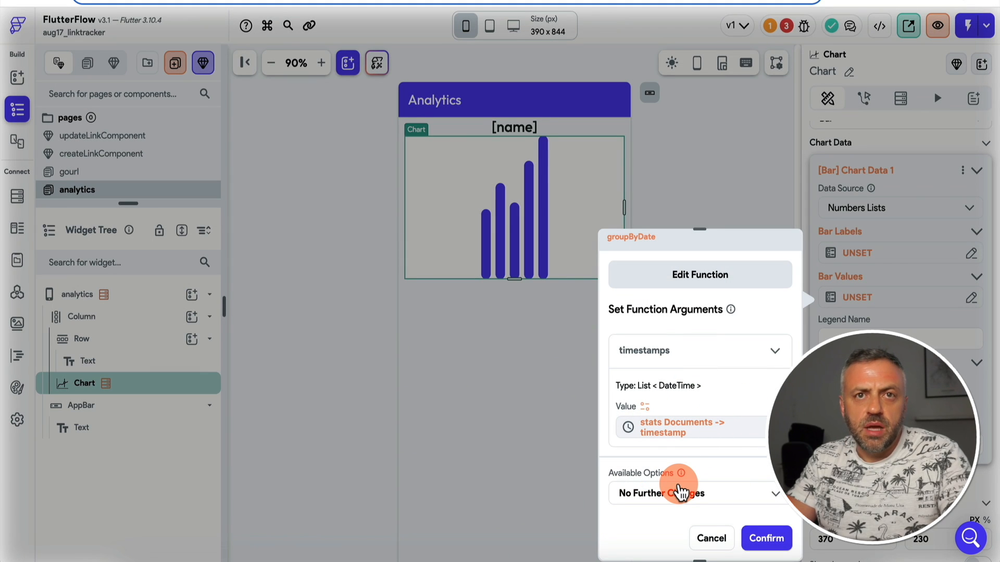
pyautogui.click(766, 540)
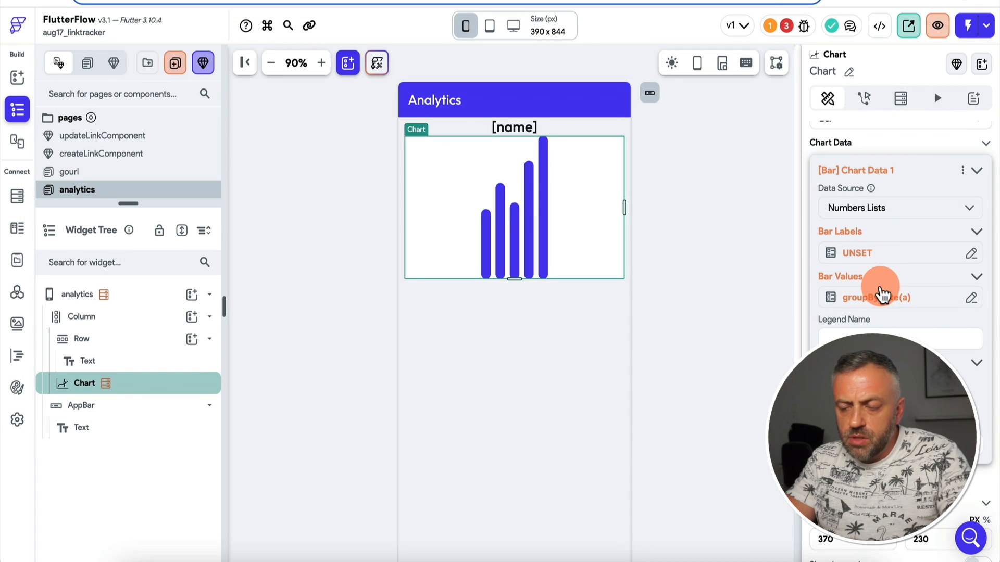
# - Review the project's error list and the variable sources available for the chart's Bar Labels
pyautogui.click(786, 26)
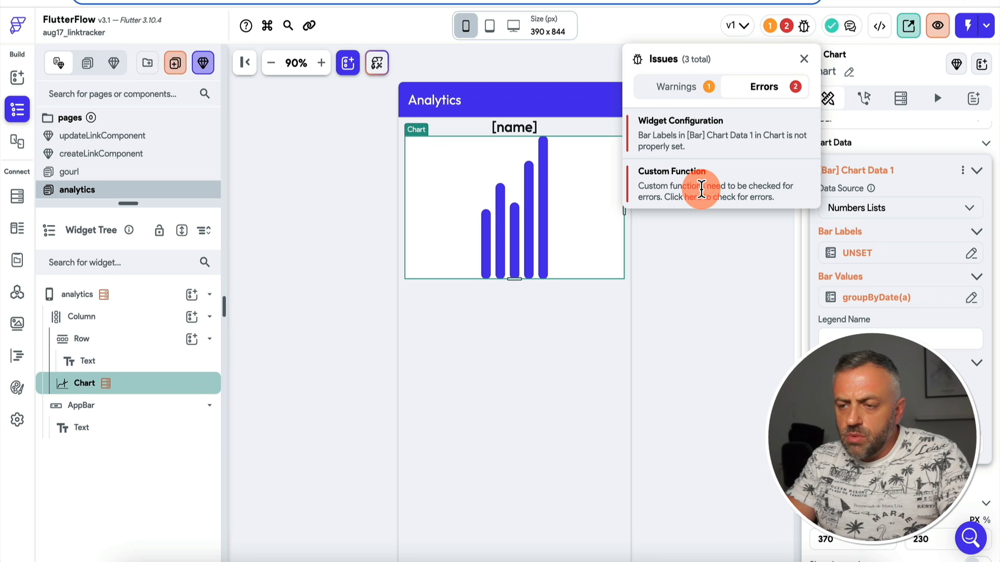
pyautogui.click(753, 232)
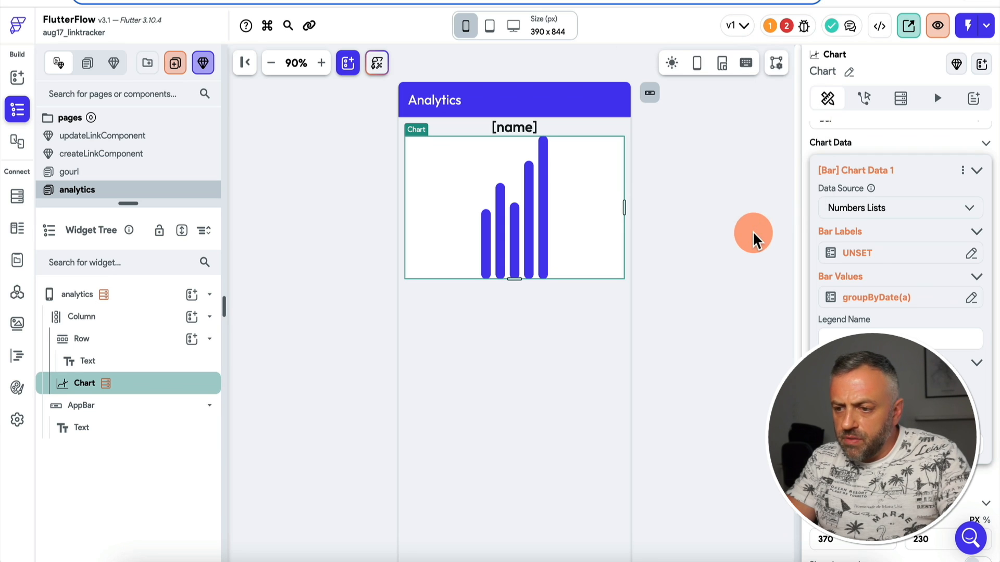
pyautogui.click(900, 261)
pyautogui.scroll(-3, 677, 453)
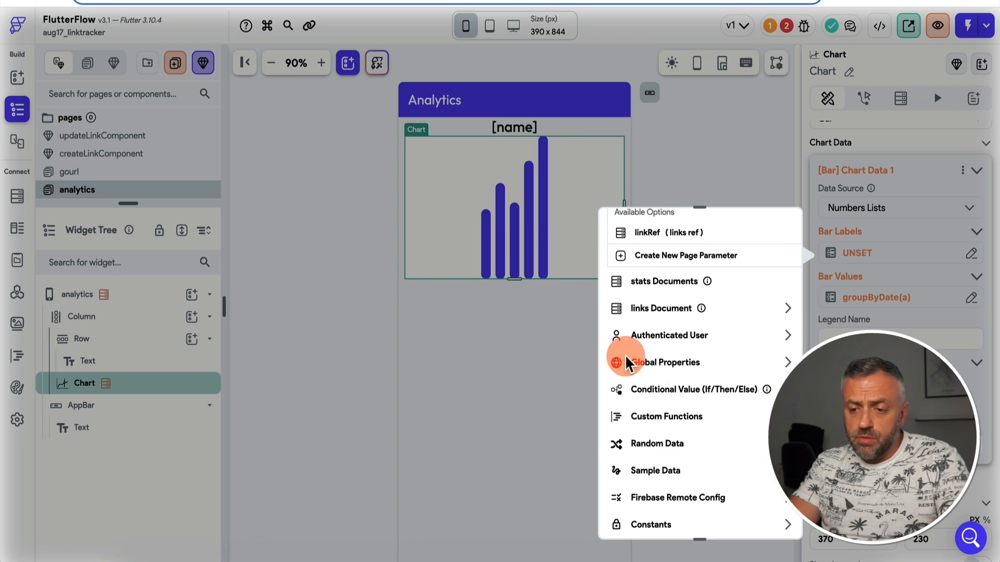
# - Create a second custom function in the project's custom code and name it getDays
pyautogui.click(16, 357)
pyautogui.click(16, 357)
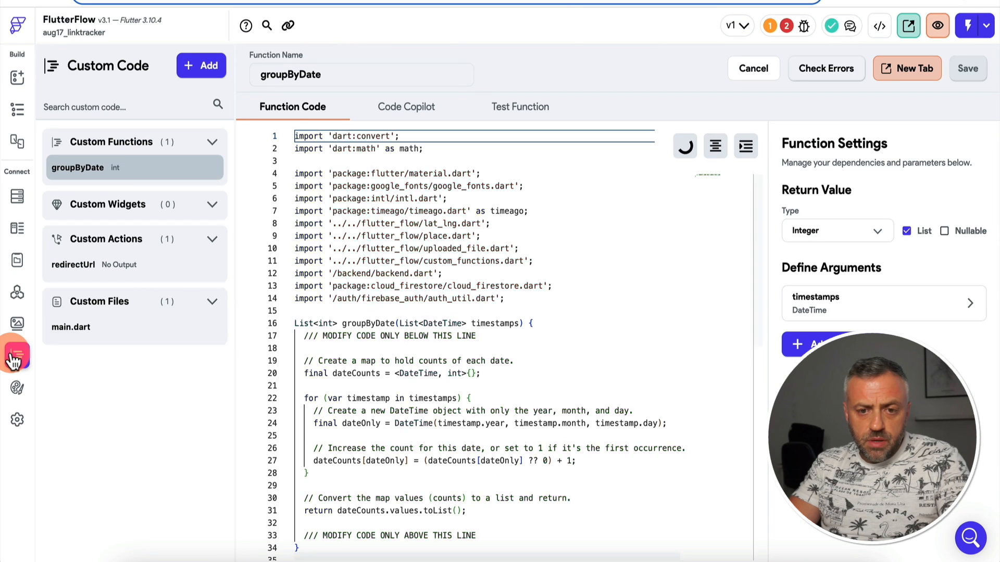
pyautogui.click(200, 73)
pyautogui.click(159, 99)
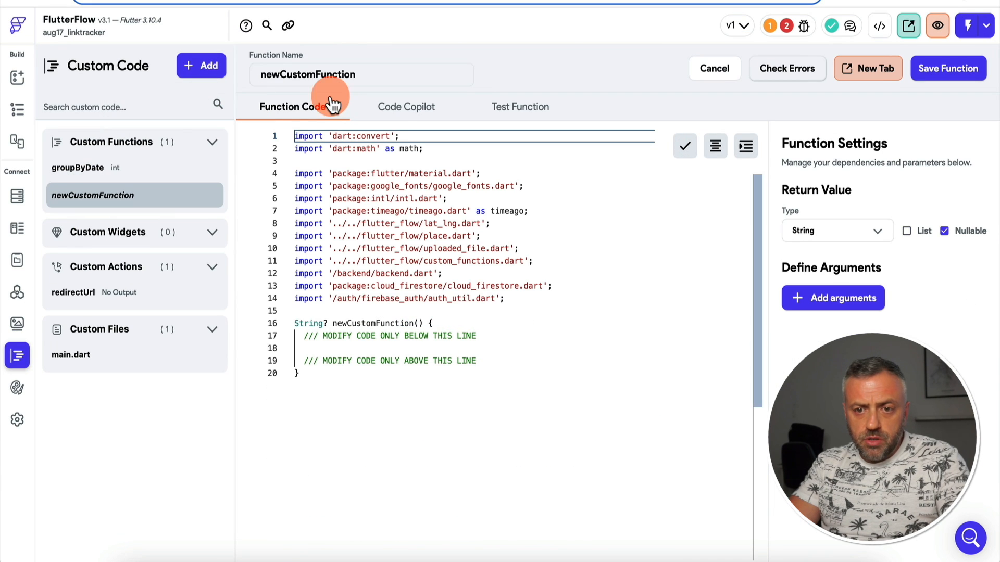
pyautogui.doubleClick(319, 71)
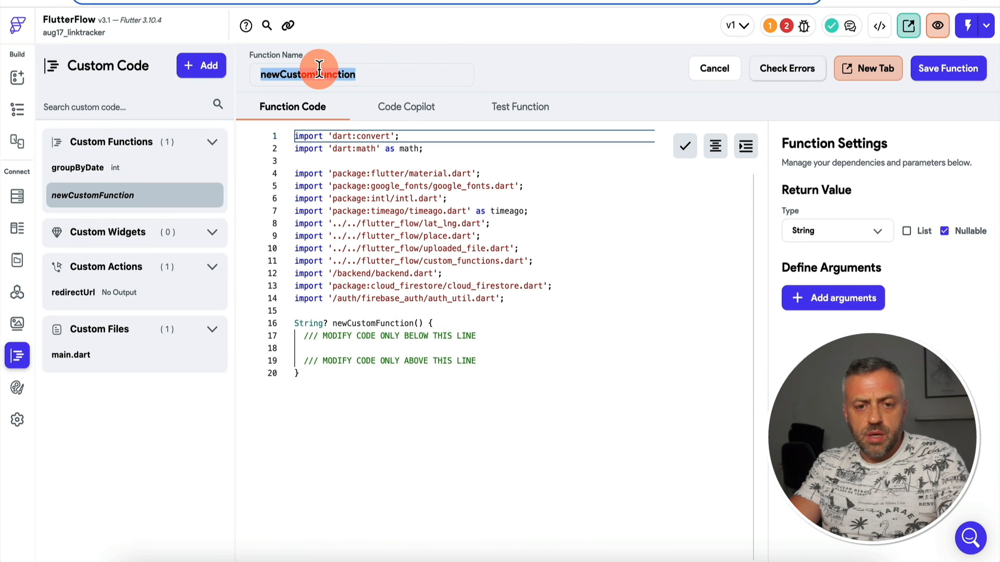
pyautogui.write('getDays')
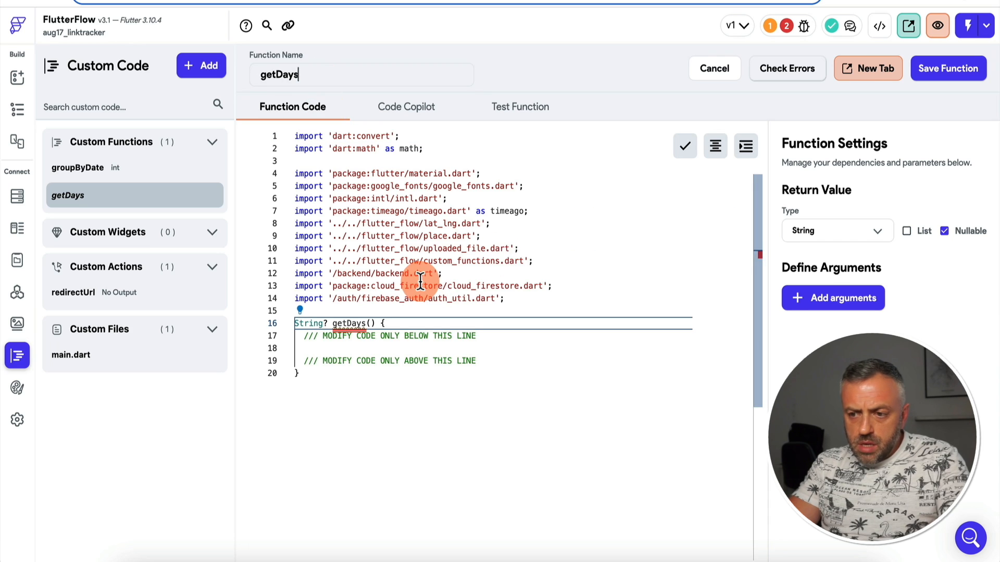
# - Make getDays return a non-nullable list of Integer and define a non-nullable DateTime argument named timestamp
pyautogui.click(908, 232)
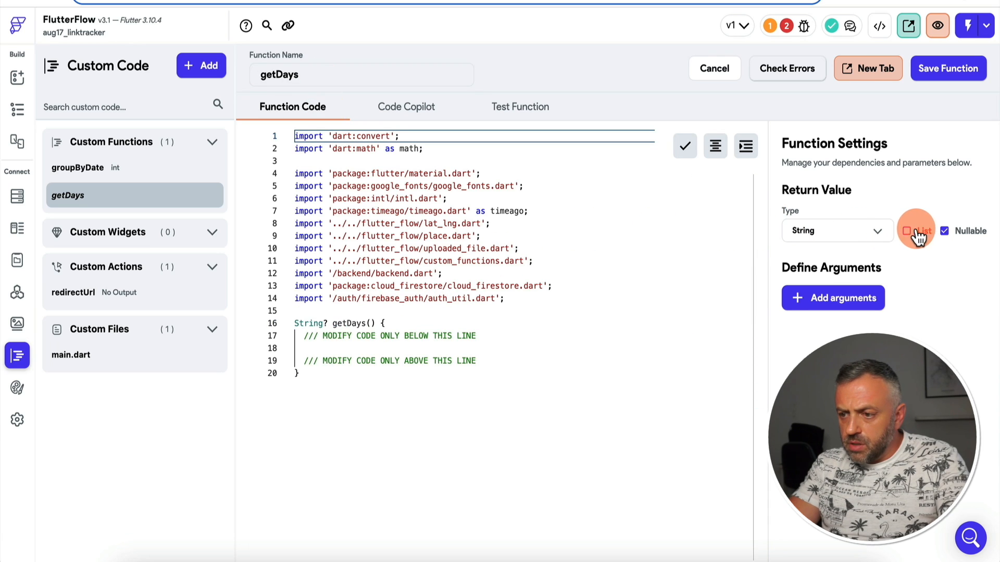
pyautogui.click(944, 231)
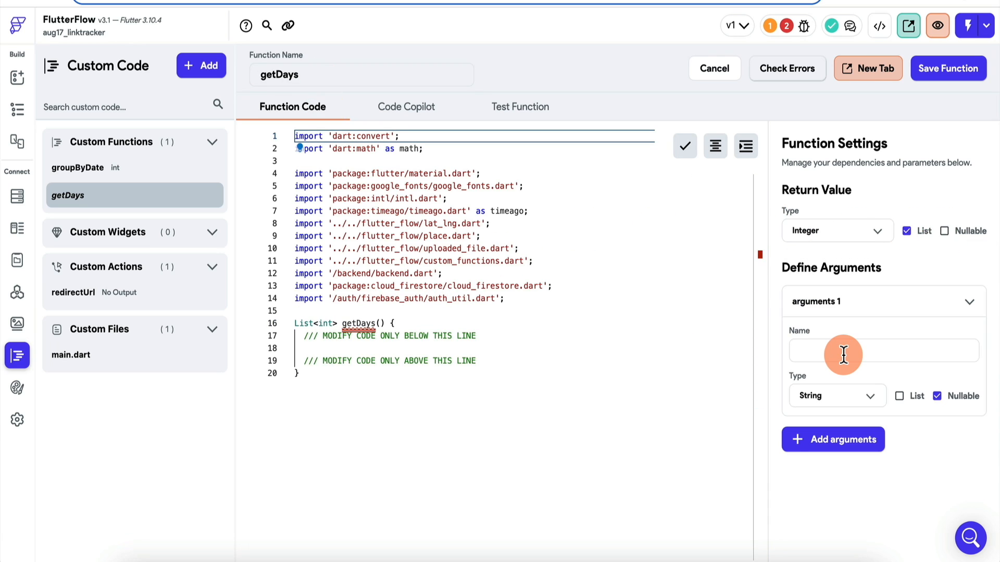
pyautogui.click(843, 354)
pyautogui.write('timestamp')
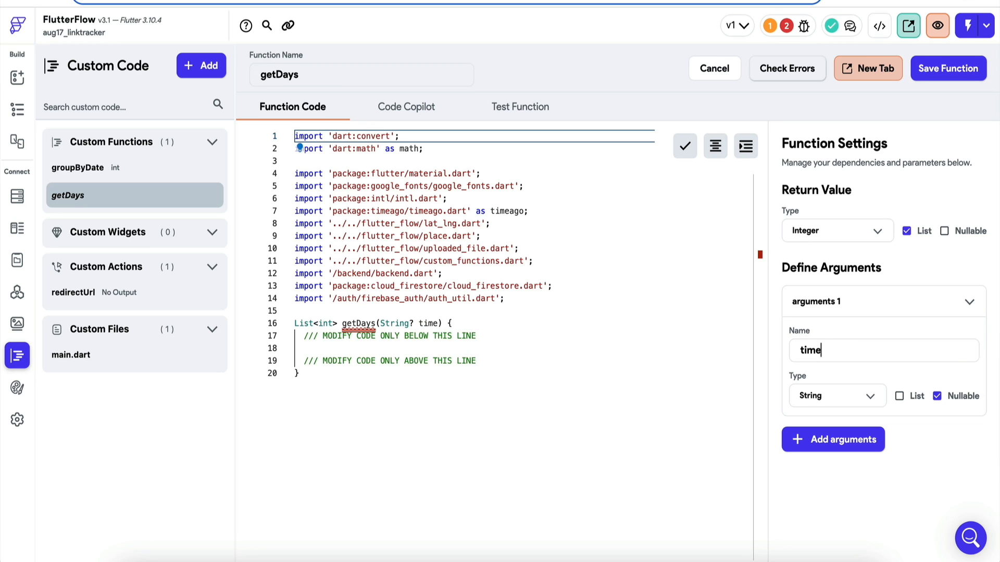
pyautogui.click(844, 405)
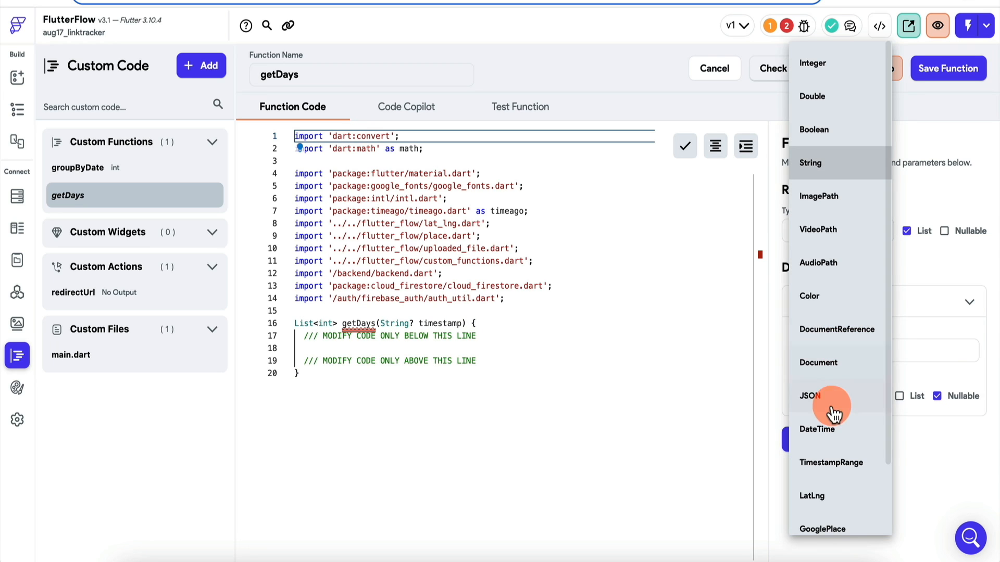
pyautogui.click(839, 435)
pyautogui.click(937, 397)
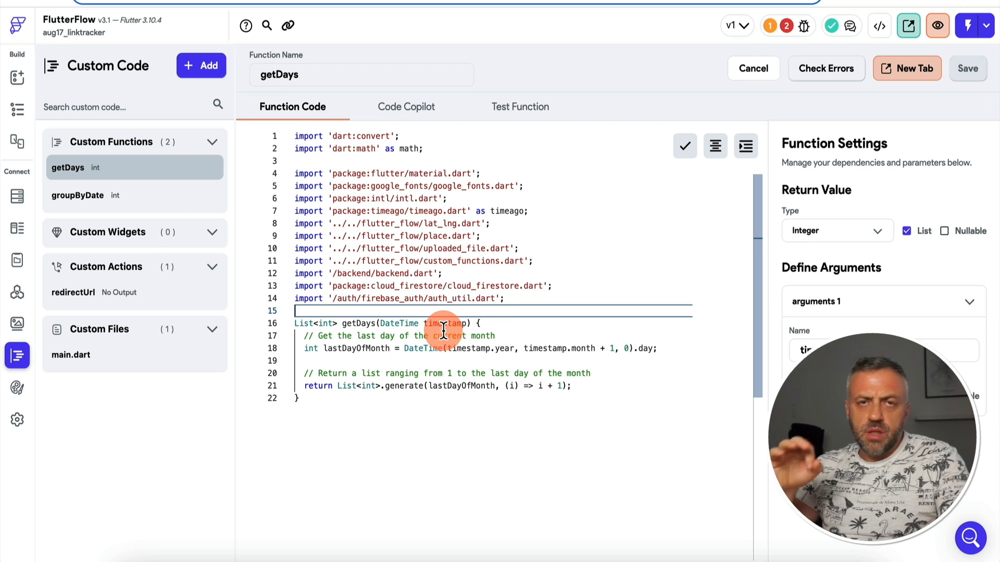
# - Choose the getDays custom function as the source of the Analytics chart's Bar Labels
pyautogui.click(21, 81)
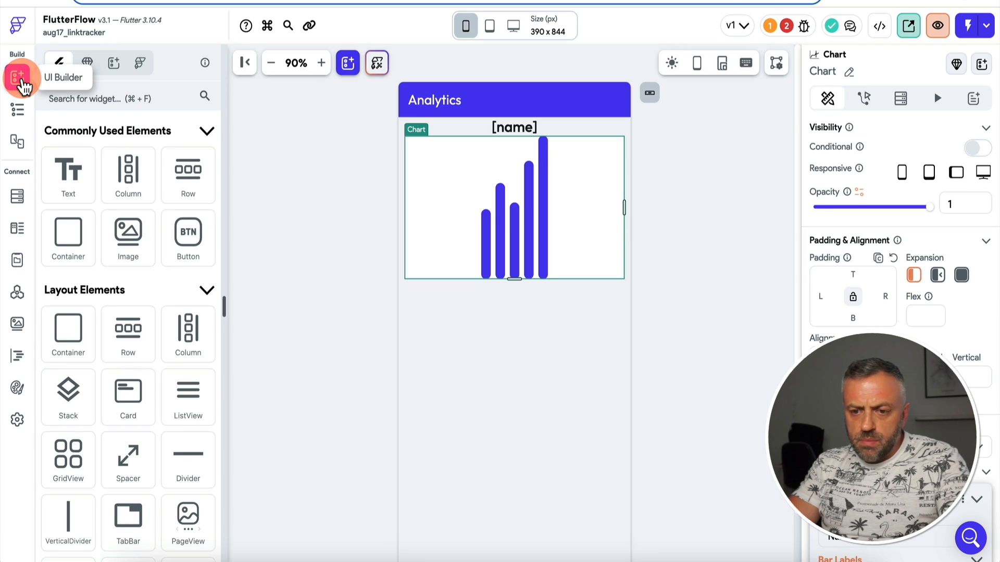
pyautogui.click(879, 317)
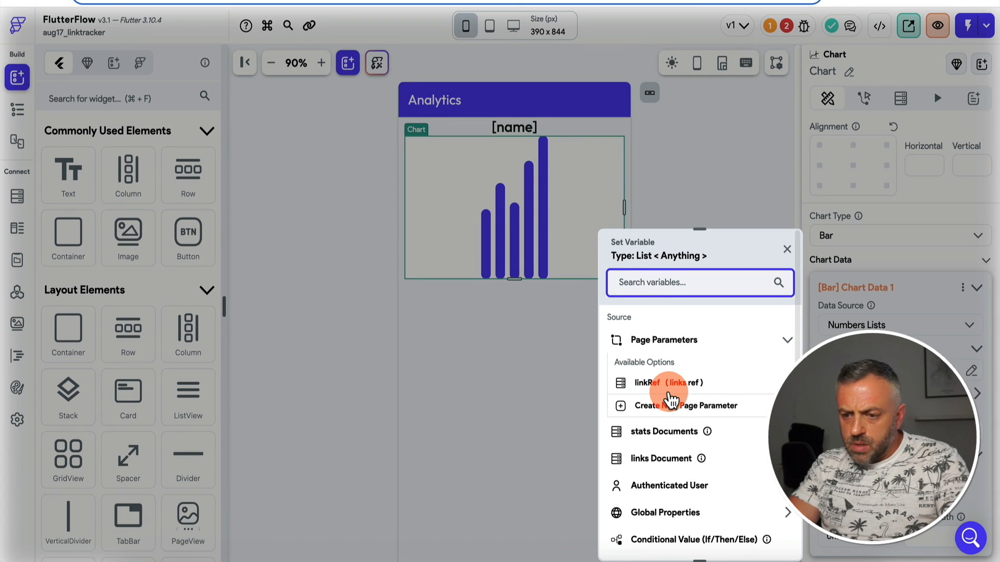
pyautogui.scroll(-3, 667, 455)
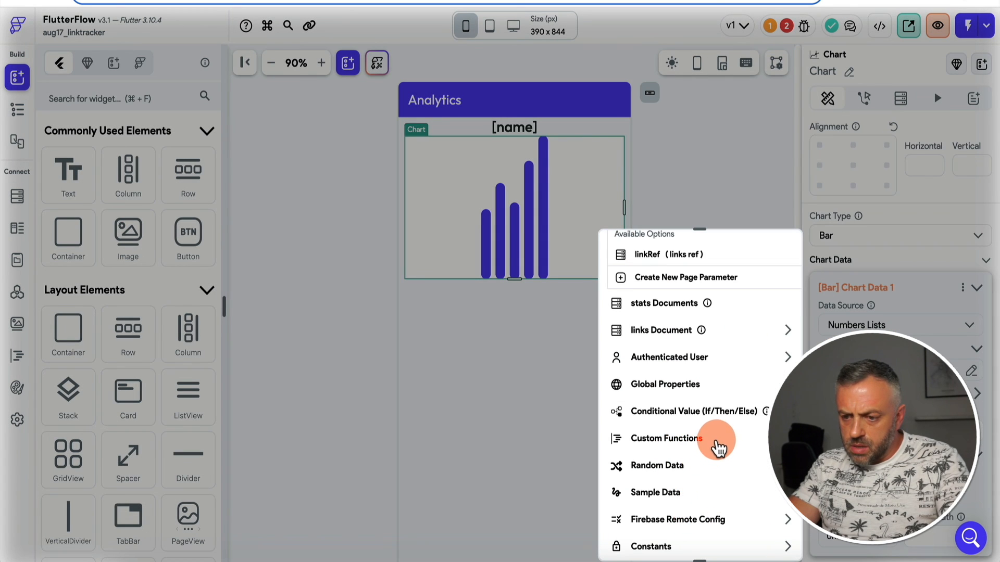
pyautogui.click(714, 440)
pyautogui.click(677, 505)
pyautogui.click(679, 501)
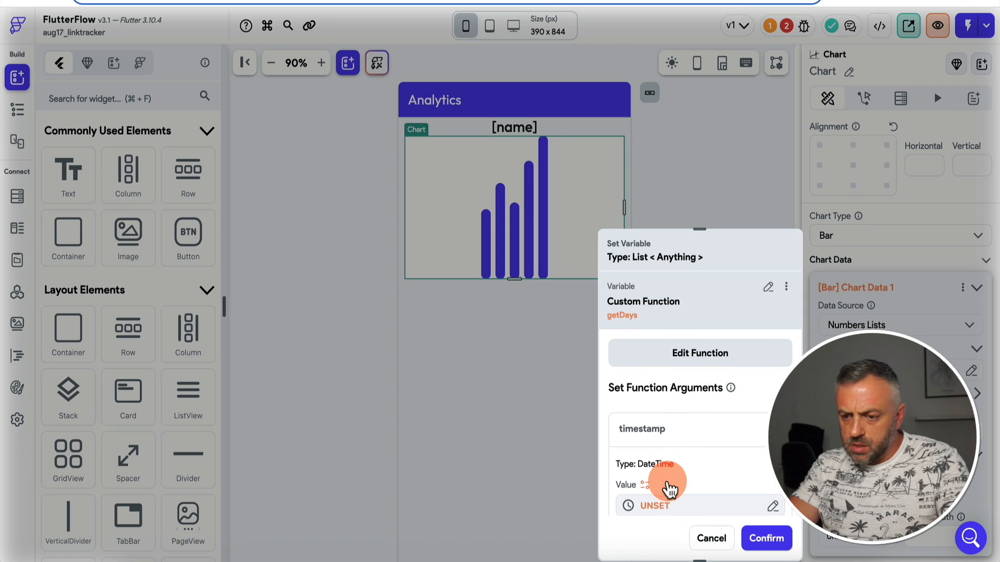
# - Set getDays's timestamp argument to the global property Current Time and save the Bar Labels binding
pyautogui.click(468, 385)
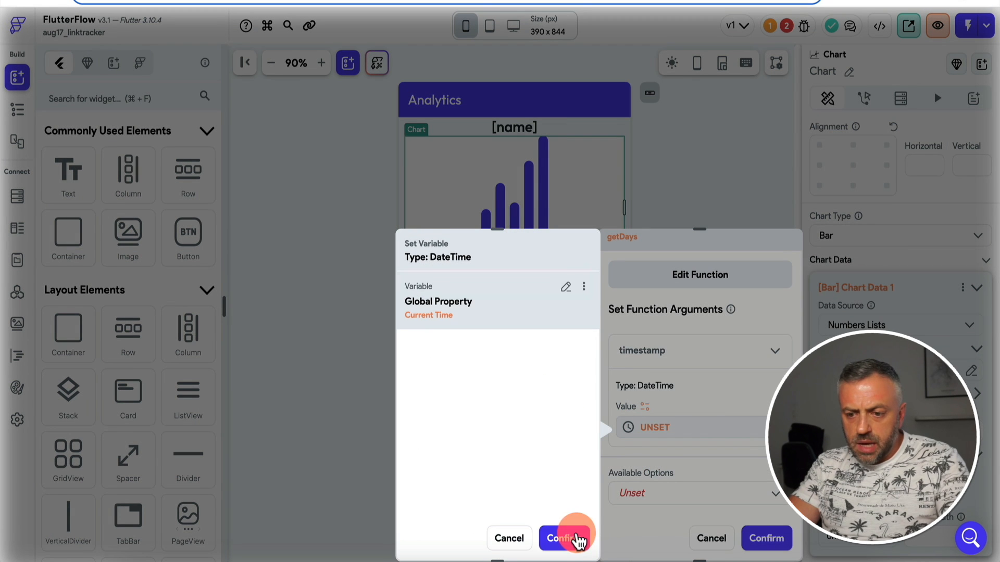
pyautogui.click(579, 541)
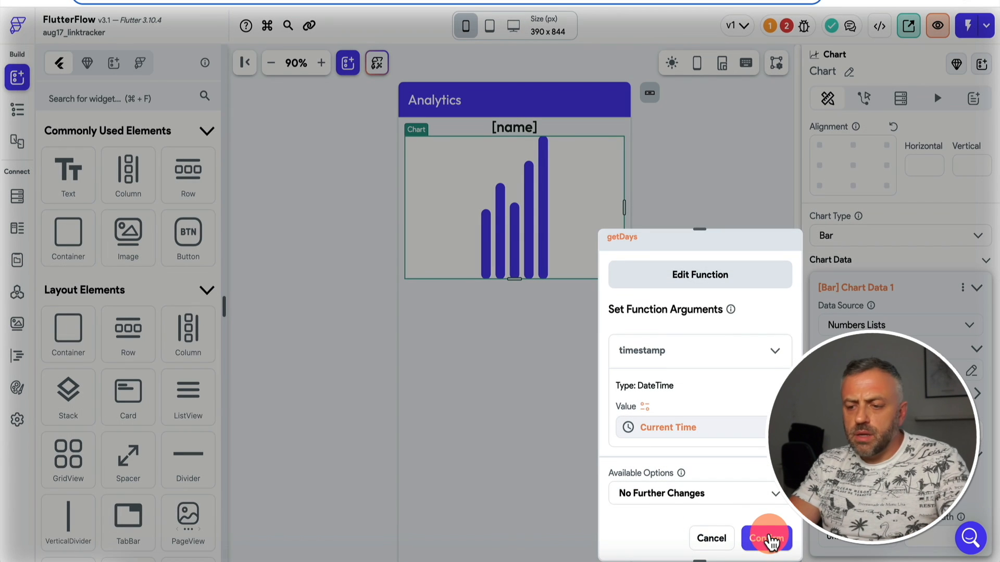
pyautogui.click(767, 538)
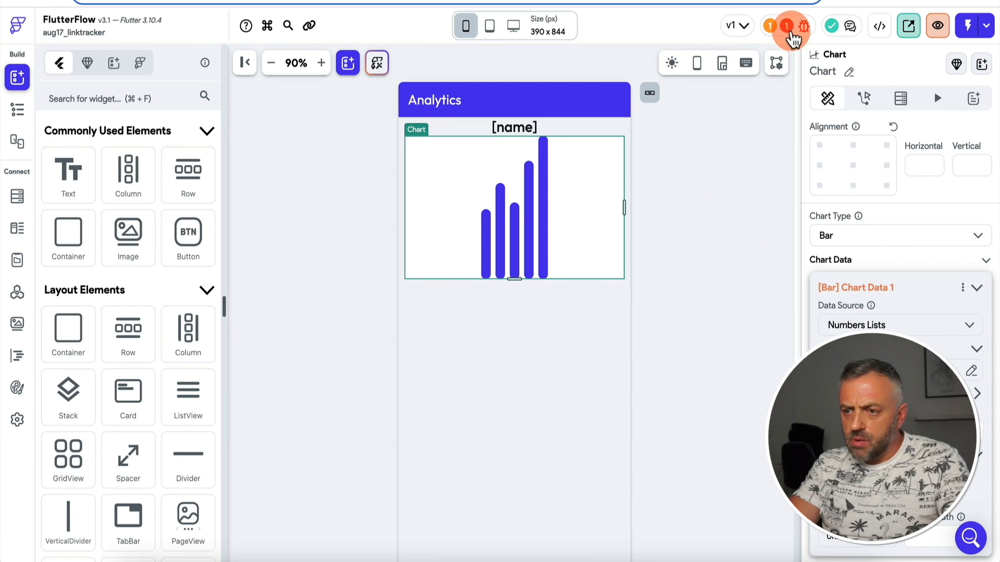
# - Turn on Show Labels for both the X axis and the Y axis of the chart
pyautogui.scroll(-10, 948, 343)
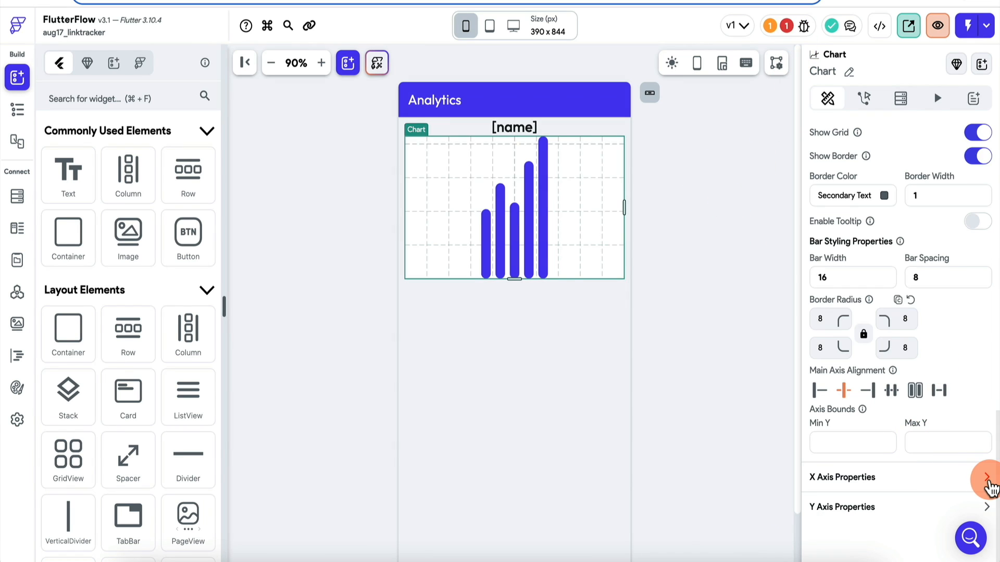
pyautogui.click(987, 477)
pyautogui.scroll(-5, 927, 474)
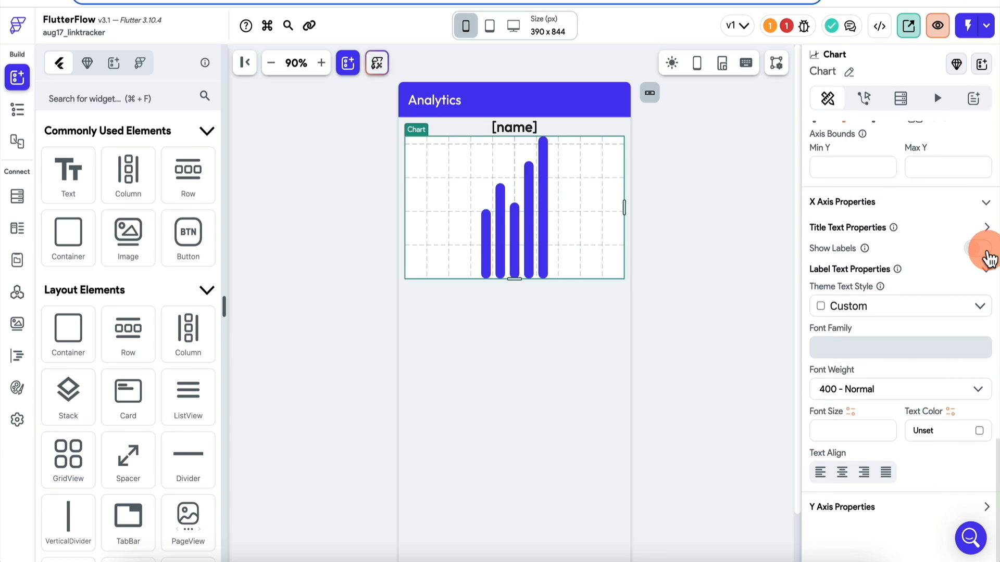
pyautogui.click(979, 250)
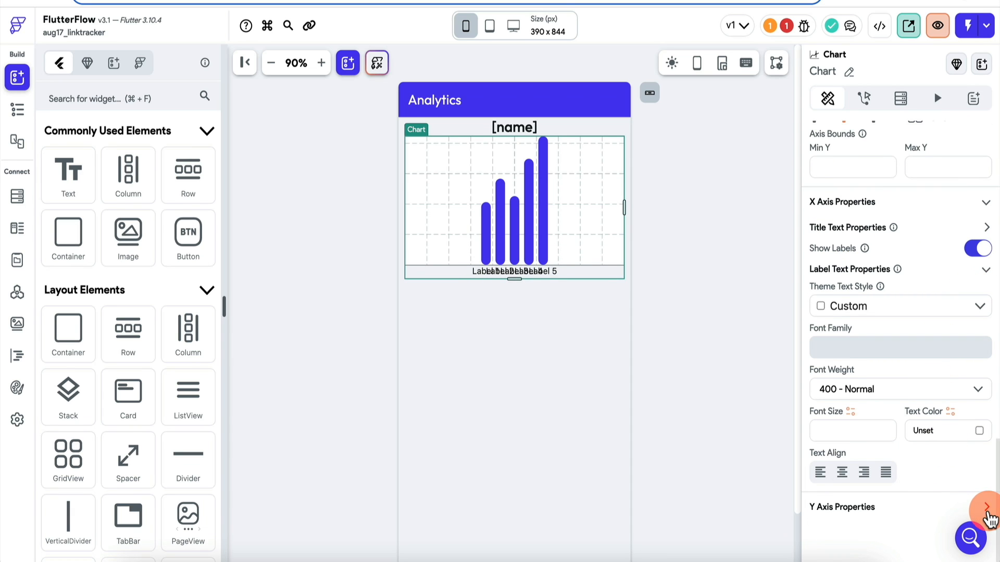
pyautogui.click(985, 506)
pyautogui.scroll(-6, 988, 513)
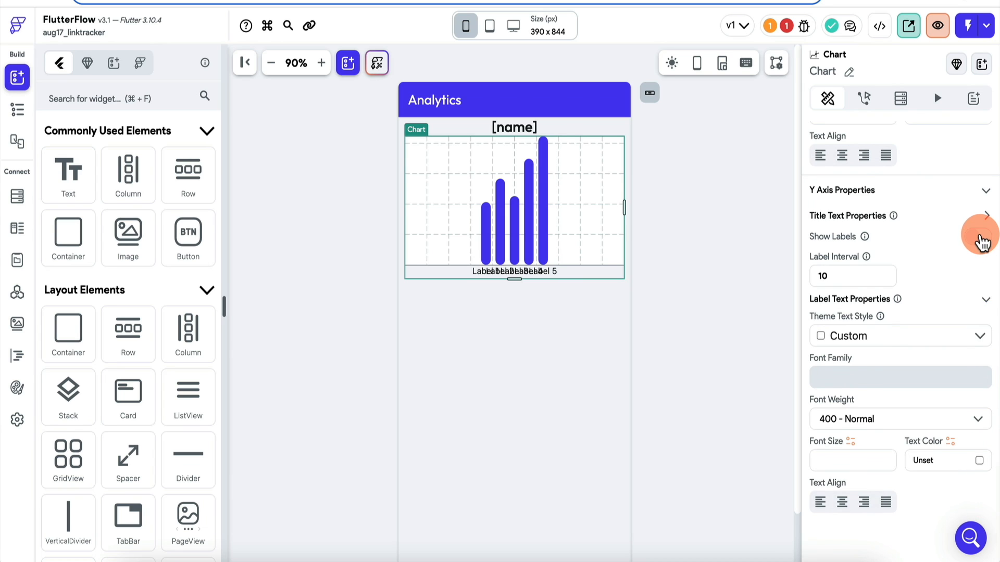
pyautogui.click(979, 236)
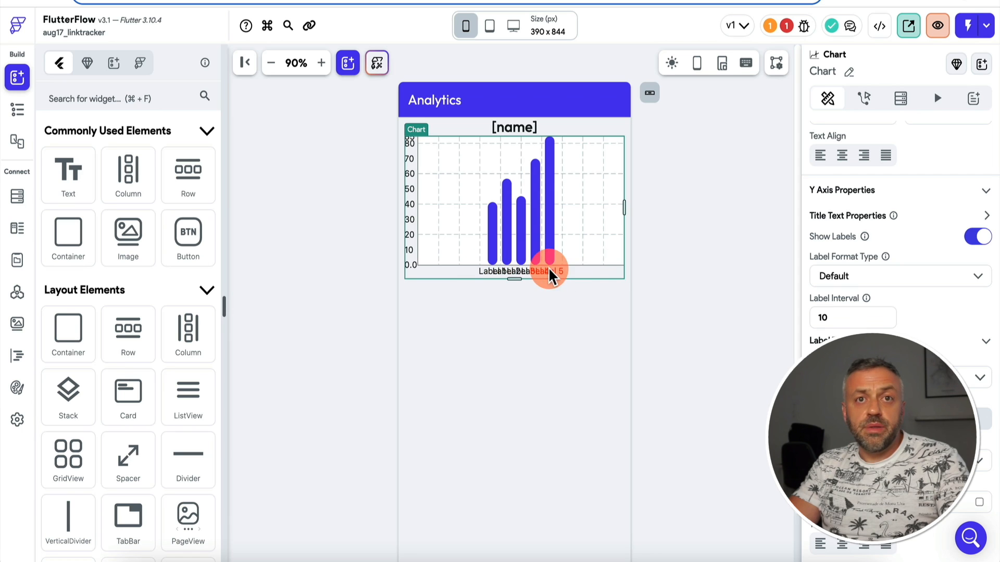
# - Check the project's issue list and jump to the listed issue
pyautogui.scroll(5, 885, 241)
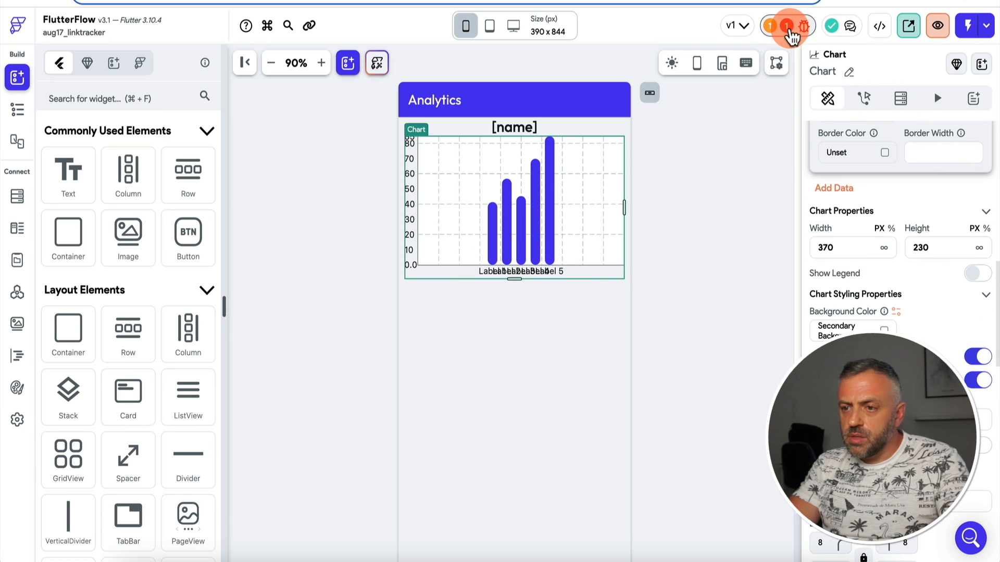
pyautogui.click(787, 27)
pyautogui.click(718, 135)
# - On the homepage, give the link card's clicks text an On Tap action that navigates to the analytics page
pyautogui.click(18, 112)
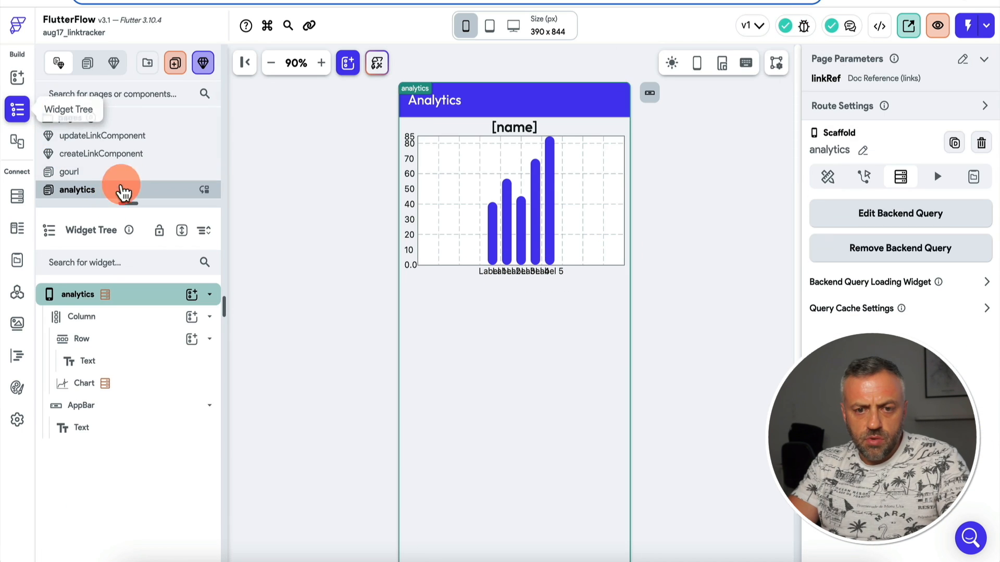
pyautogui.click(130, 226)
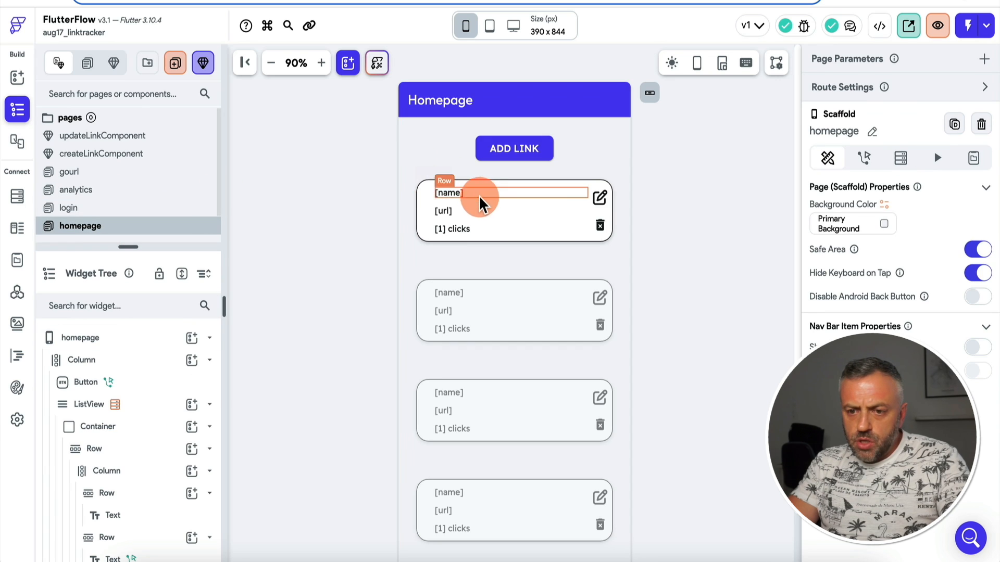
pyautogui.click(446, 229)
pyautogui.click(864, 99)
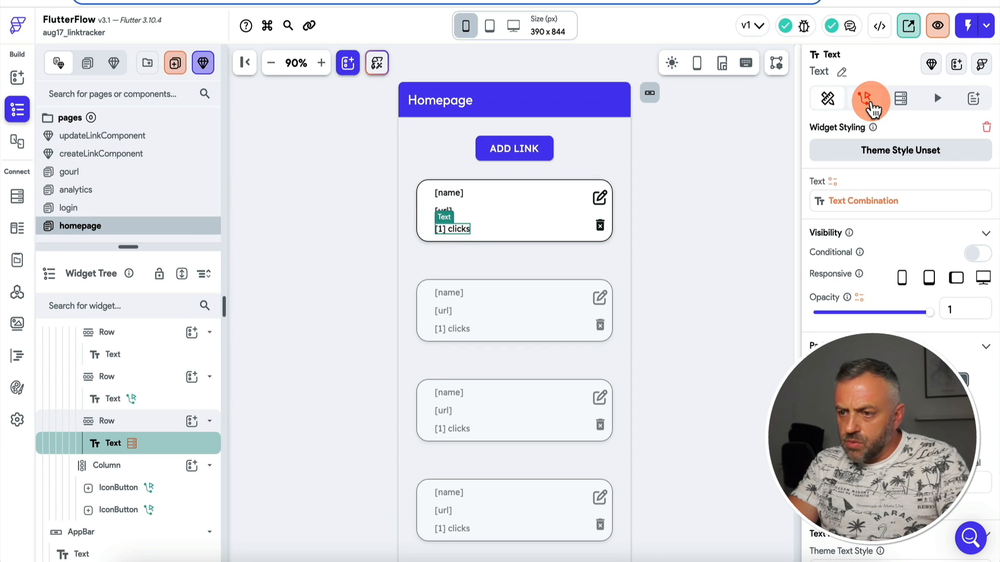
pyautogui.click(959, 175)
pyautogui.click(911, 250)
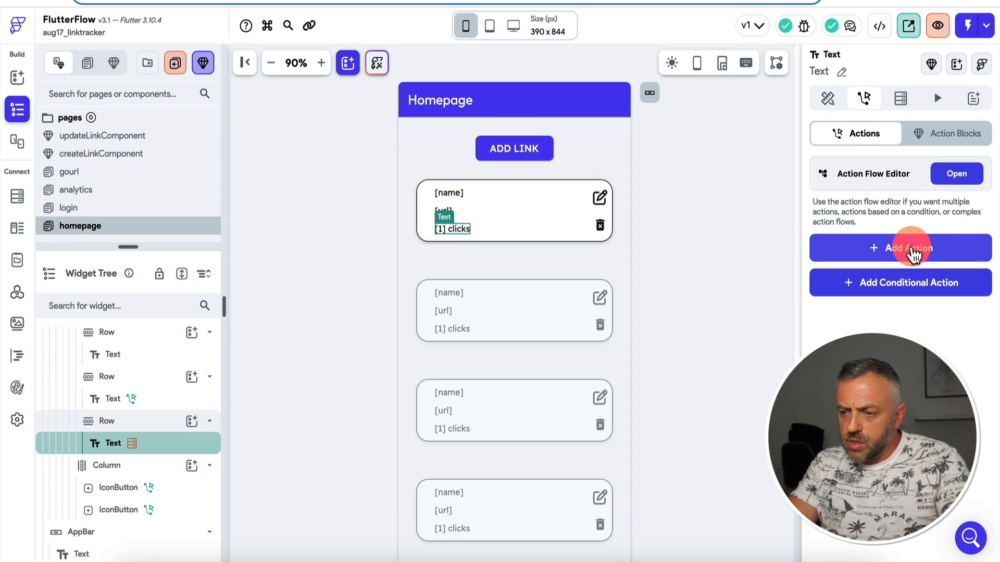
pyautogui.click(870, 354)
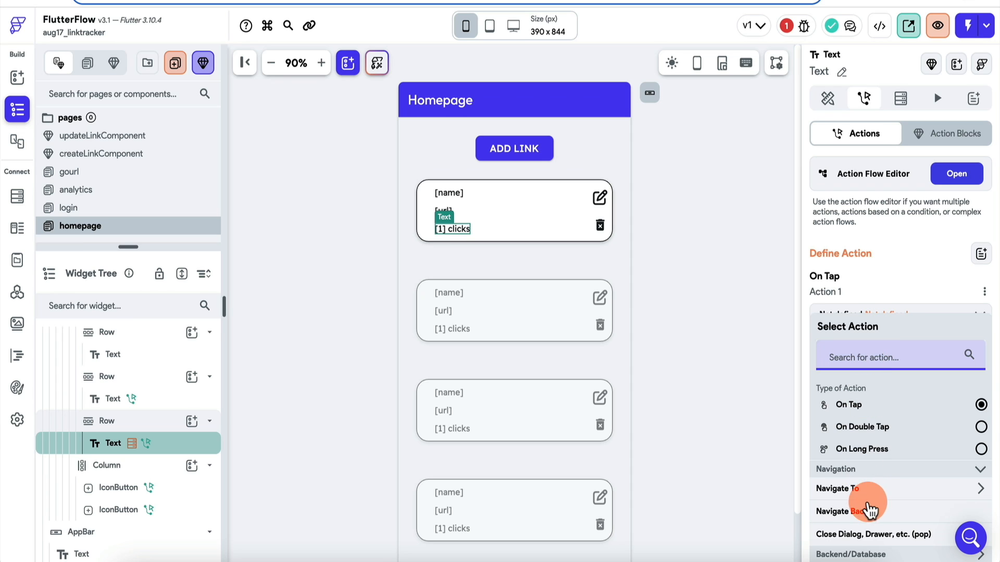
pyautogui.click(875, 490)
pyautogui.scroll(-3, 877, 495)
pyautogui.click(887, 390)
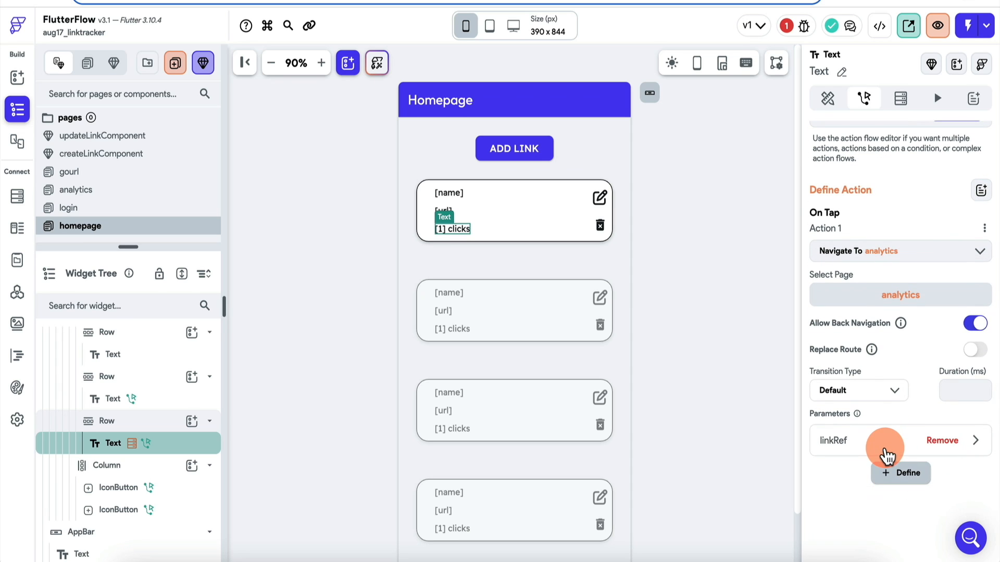
# - Pass the link document's Reference as the linkRef parameter of the navigation action
pyautogui.click(885, 449)
pyautogui.scroll(-3, 885, 448)
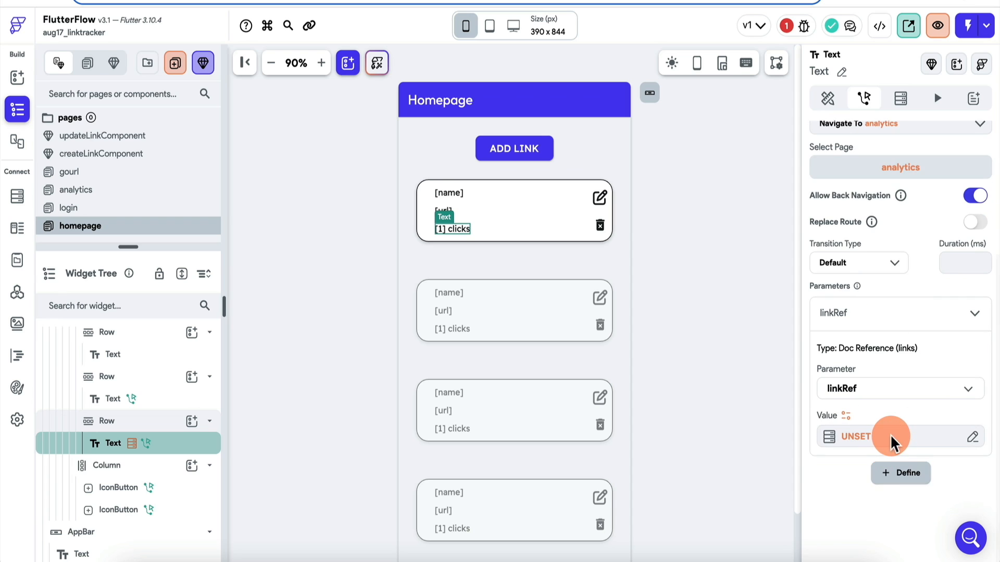
pyautogui.click(892, 444)
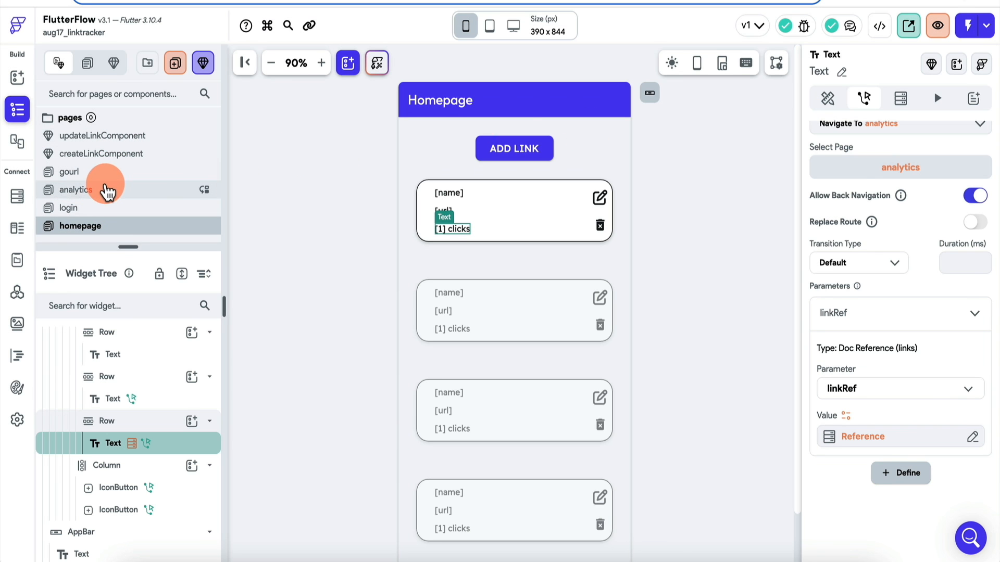
# - On the analytics page, add padding around the name and chart in the Column
pyautogui.click(105, 189)
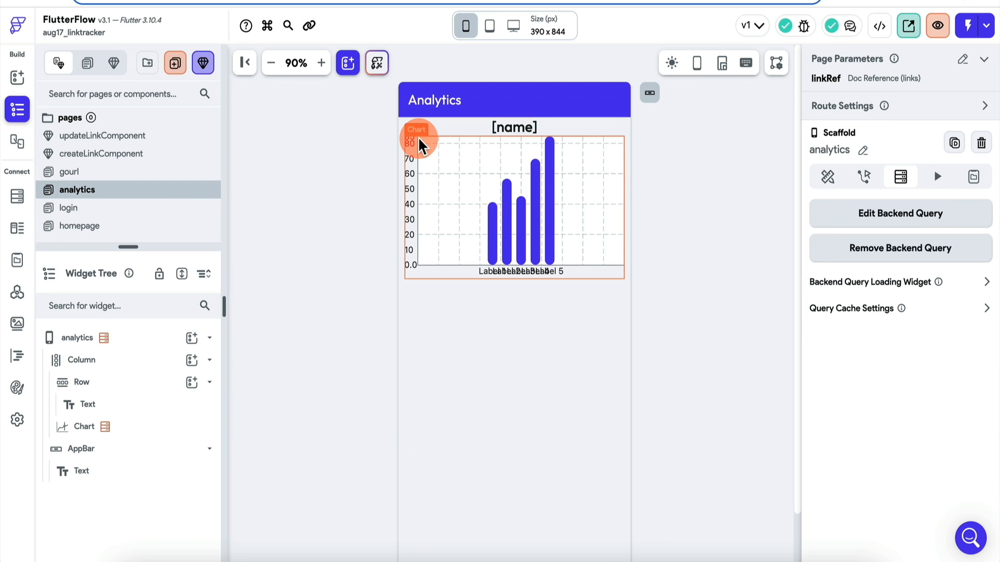
pyautogui.click(89, 360)
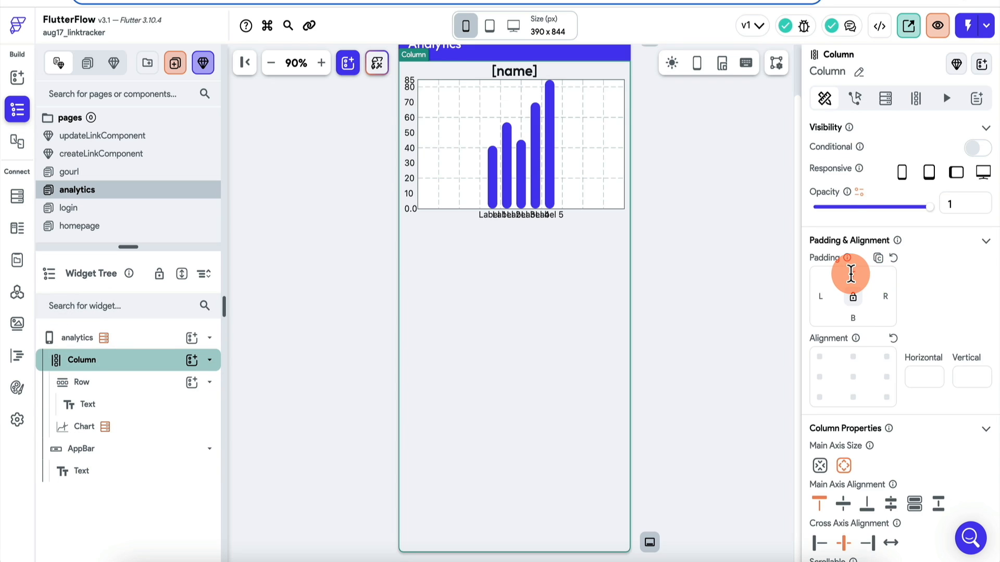
pyautogui.click(528, 141)
pyautogui.click(684, 307)
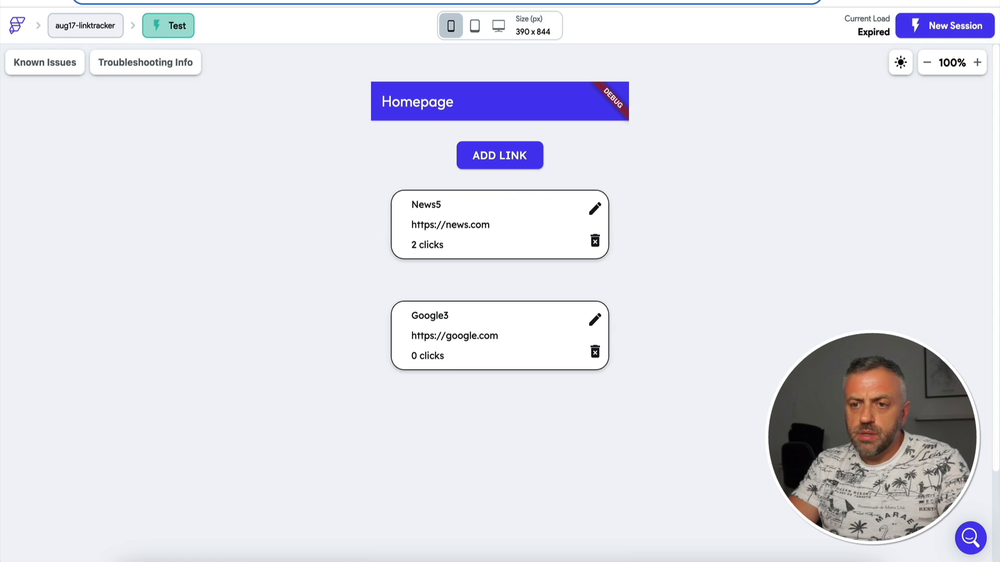
# - View the News5 link's analytics chart in the test session, and switch to its stats collection in the Firebase console
pyautogui.click(527, 208)
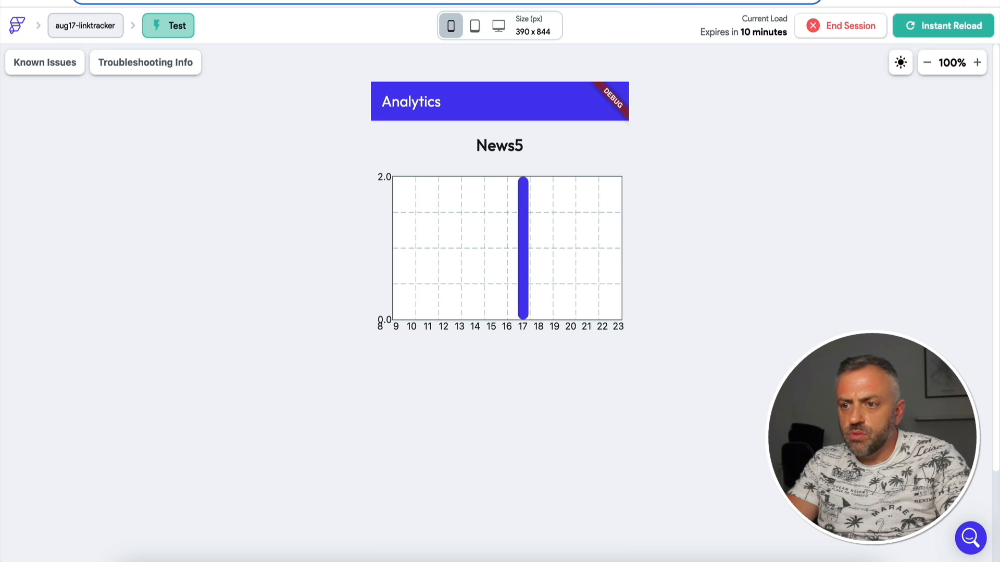
pyautogui.click(771, 0)
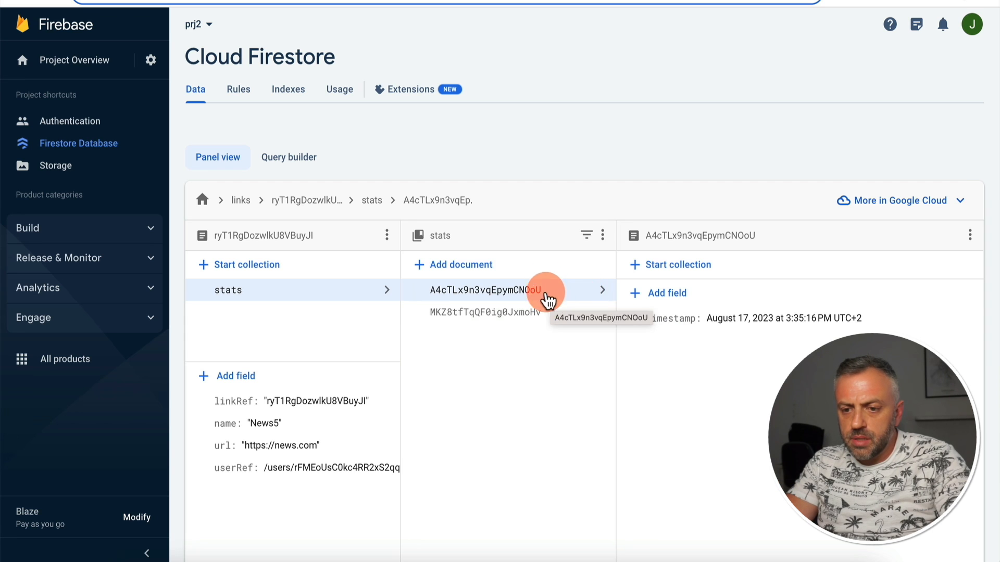
pyautogui.click(477, 273)
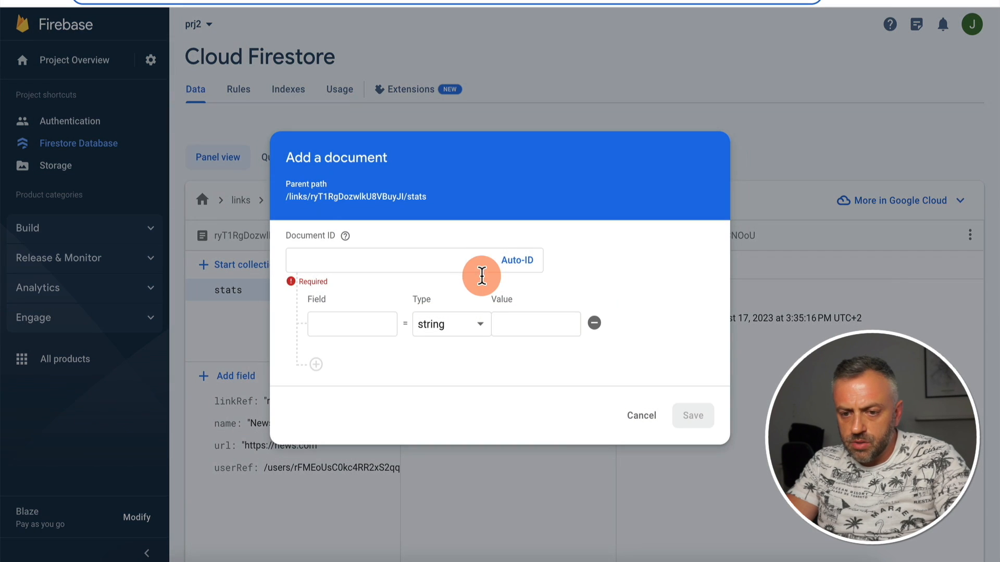
pyautogui.click(522, 265)
pyautogui.click(568, 325)
pyautogui.click(646, 424)
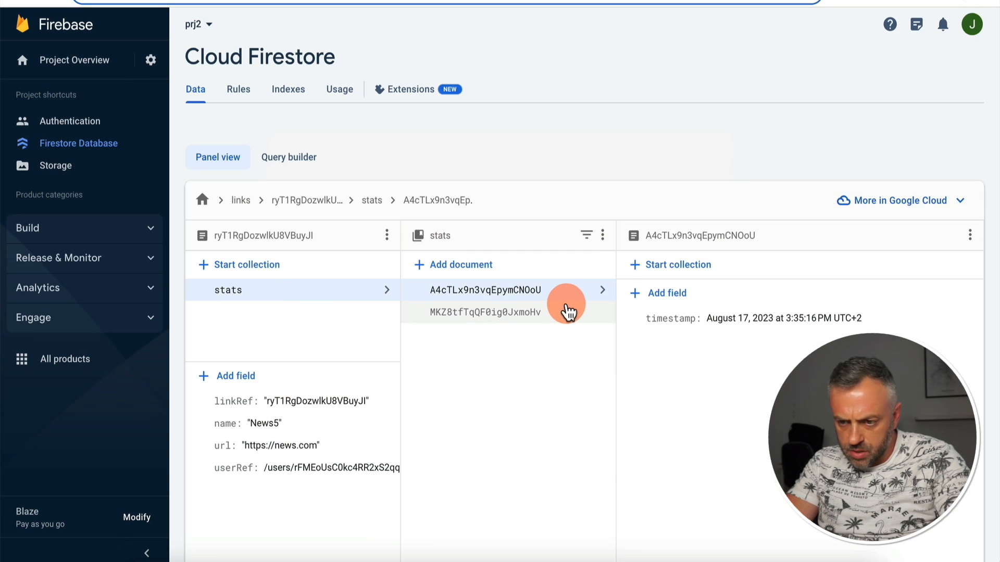
# - Add a document to the News5 link's stats collection with a timestamp field set to August 19, 2023 at 4:26:40 PM, and review the entries
pyautogui.click(453, 264)
pyautogui.click(370, 324)
pyautogui.write('timestam')
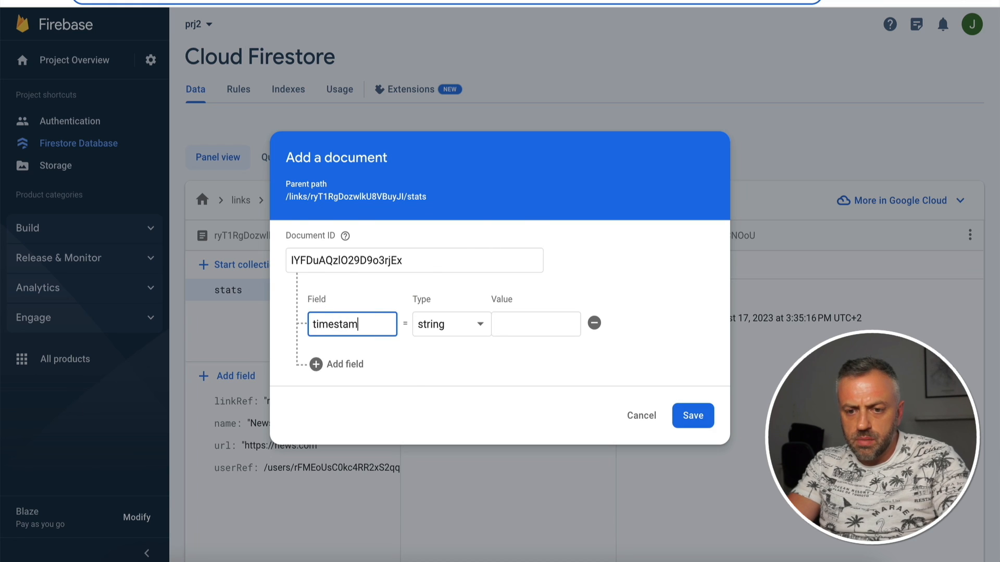
pyautogui.write('p')
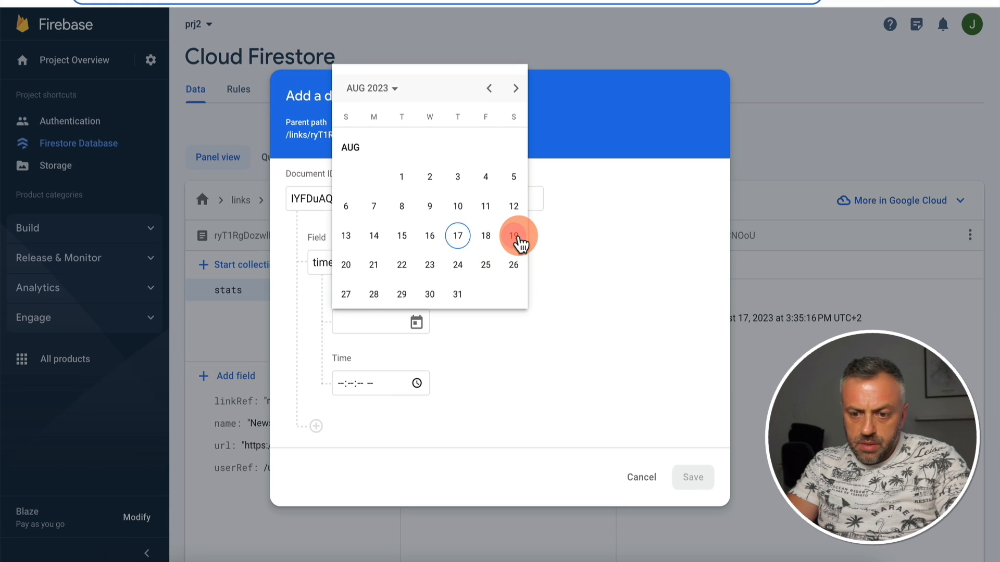
pyautogui.click(514, 245)
pyautogui.click(420, 386)
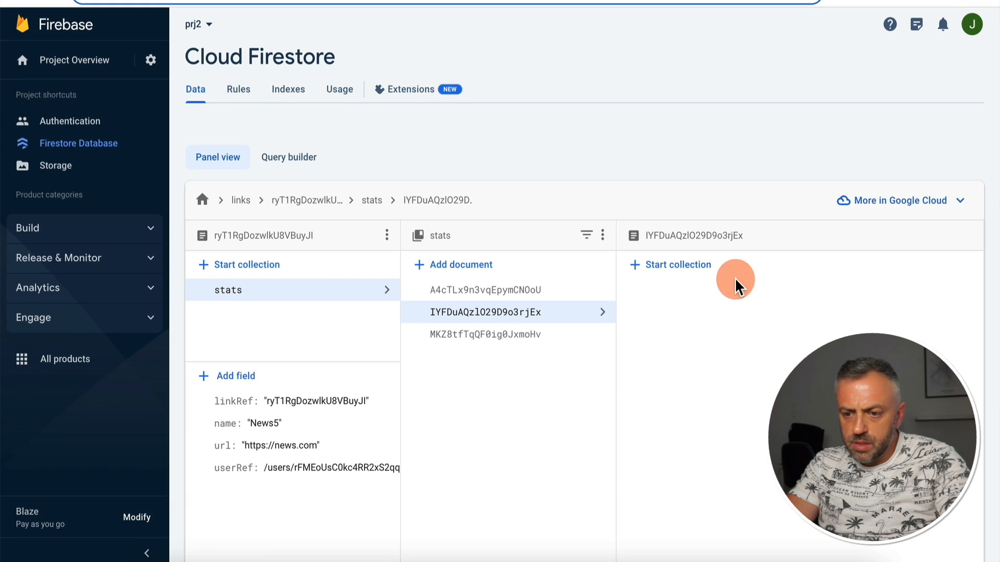
pyautogui.click(534, 295)
pyautogui.click(532, 314)
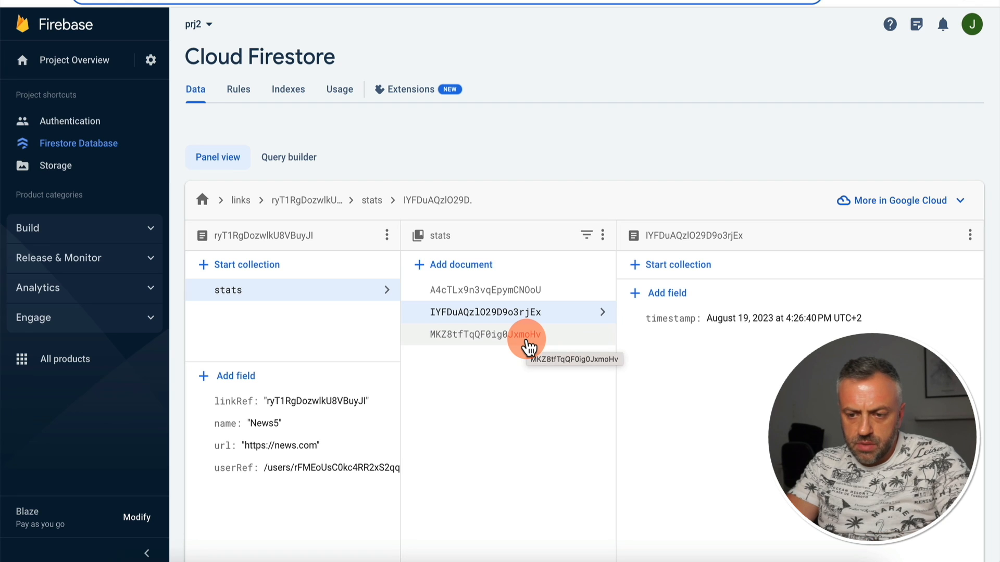
pyautogui.click(543, 294)
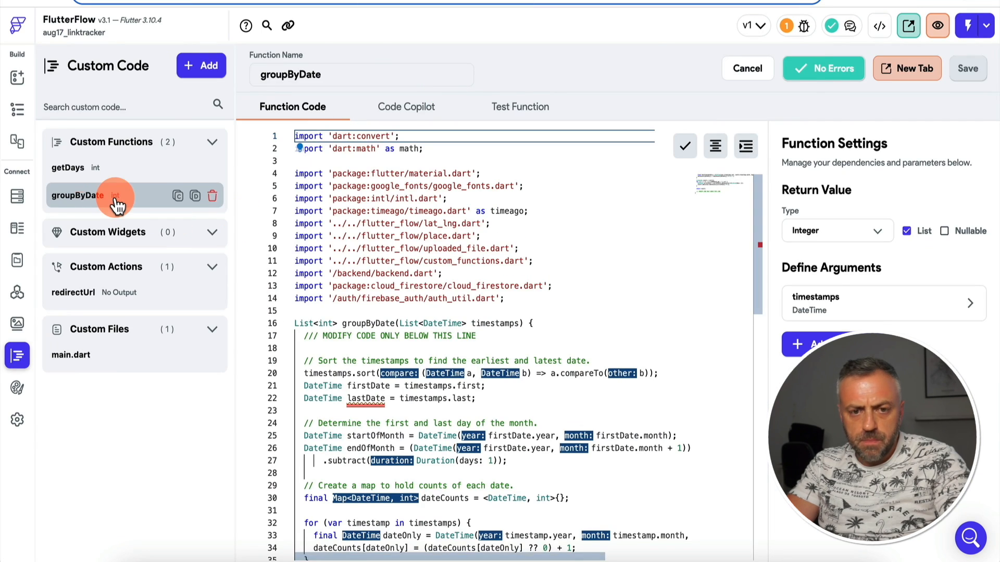
# - Switch to the analytics page in FlutterFlow and set the chart's bar spacing to 2
pyautogui.click(610, 229)
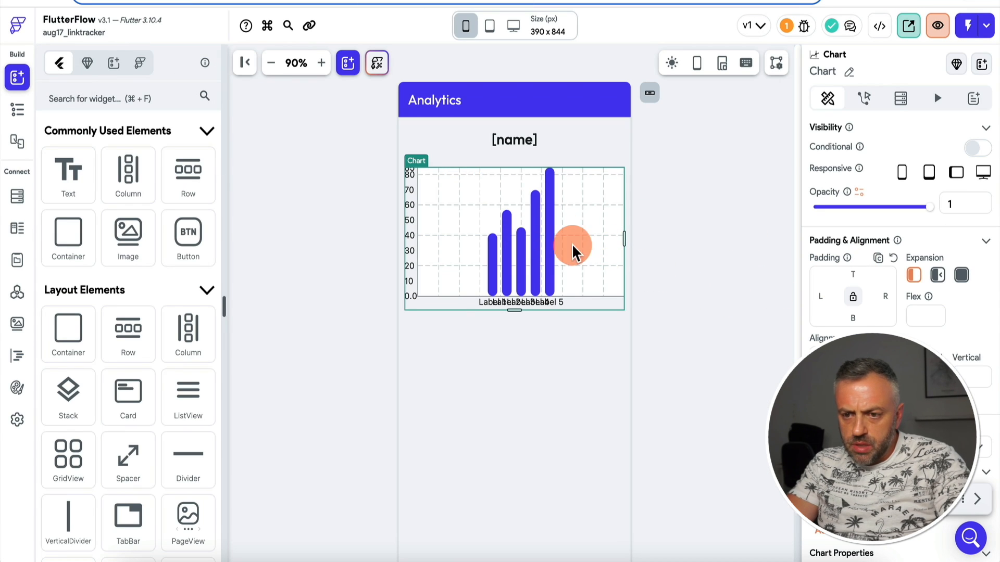
pyautogui.scroll(-10, 916, 320)
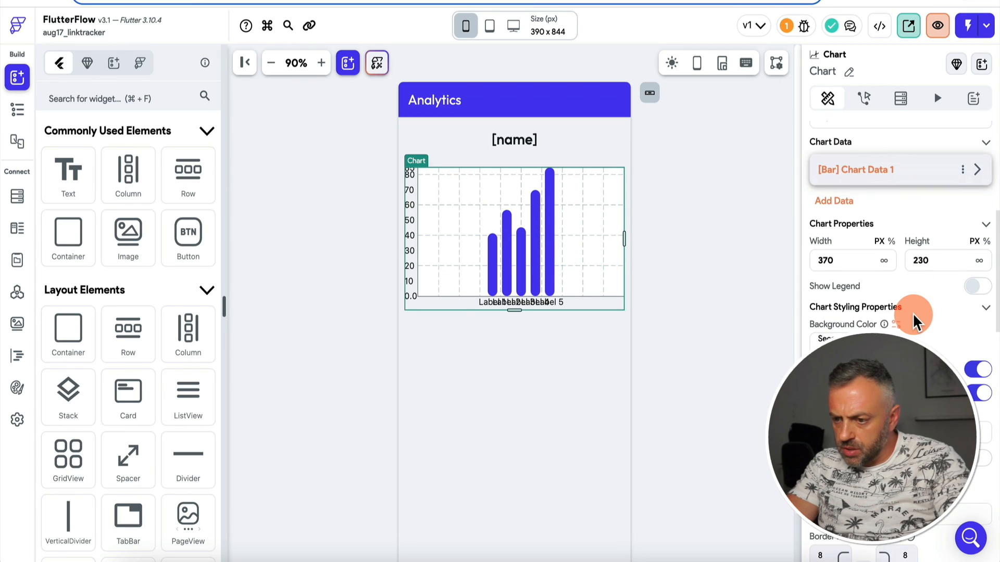
pyautogui.scroll(-4, 915, 321)
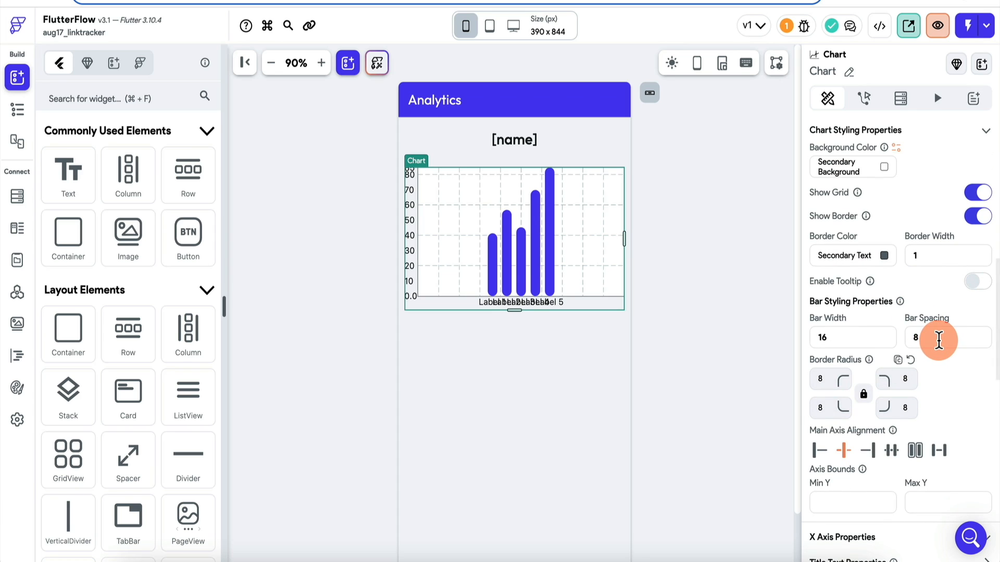
pyautogui.doubleClick(940, 339)
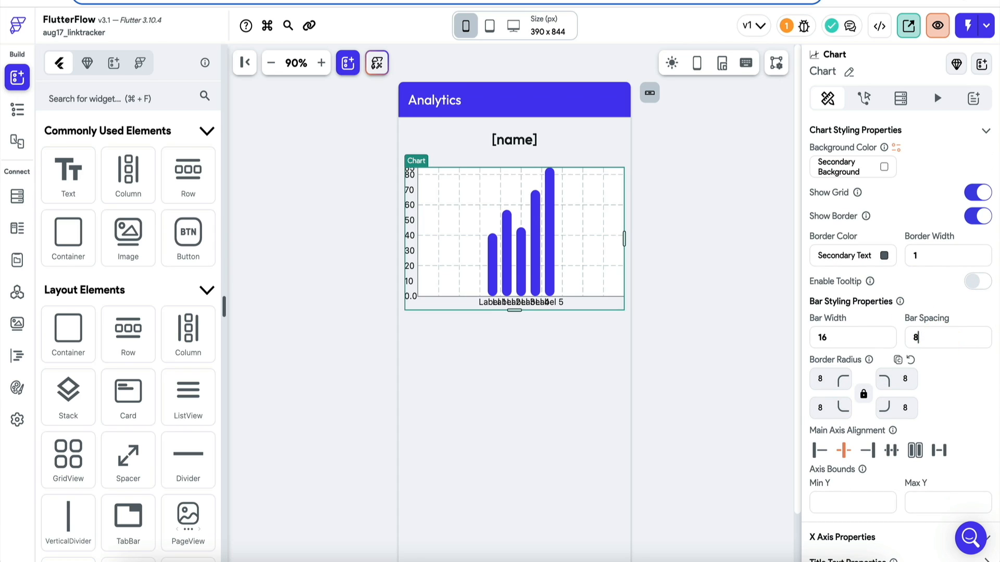
pyautogui.write('4')
pyautogui.doubleClick(935, 337)
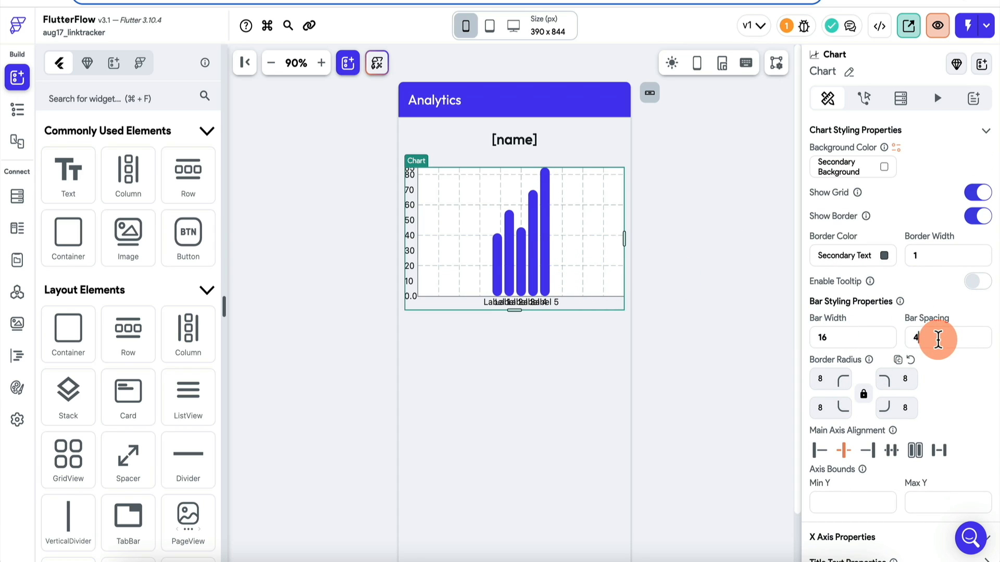
pyautogui.write('2')
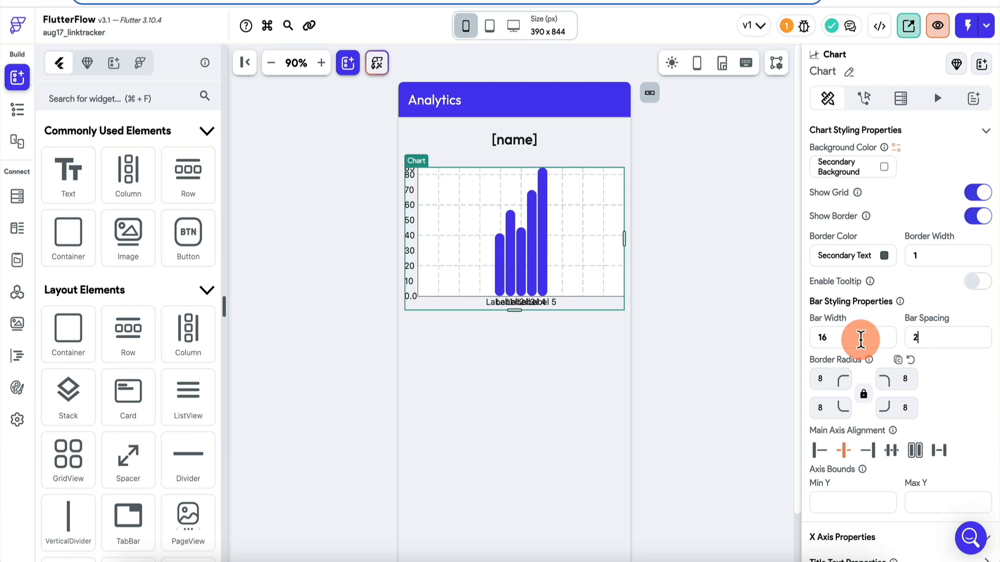
# - Try a bar width of 20 on the analytics chart, and restore it to 16
pyautogui.doubleClick(861, 339)
pyautogui.write('20')
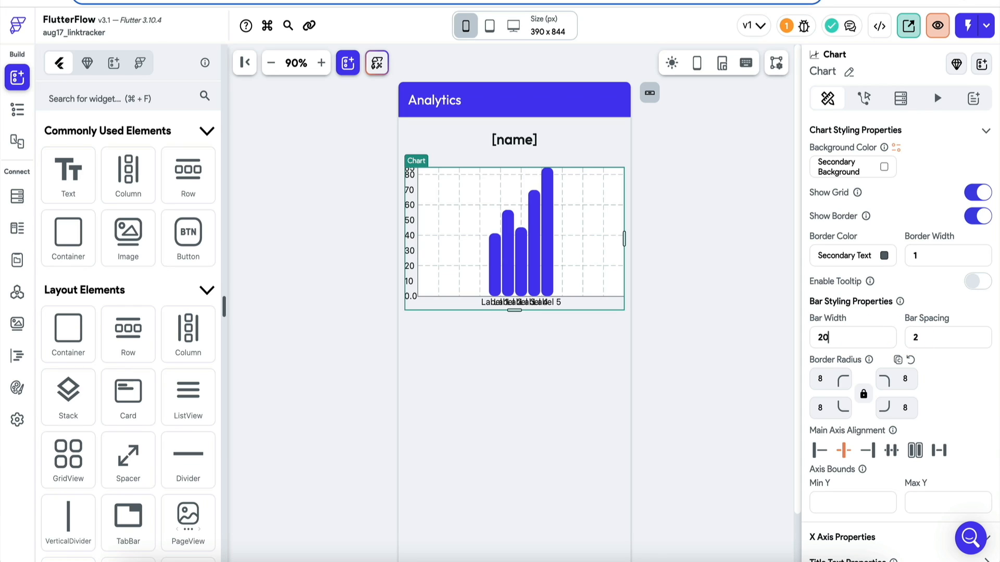
pyautogui.press('BackSpace')
pyautogui.press('BackSpace')
pyautogui.write('16')
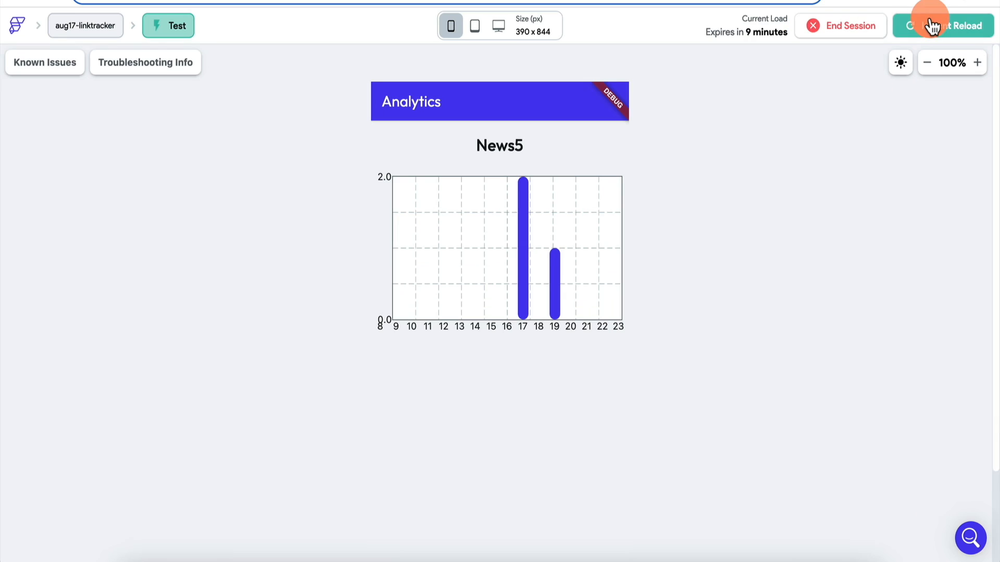
# - Reload the test session and open the News5 link's analytics chart
pyautogui.click(933, 26)
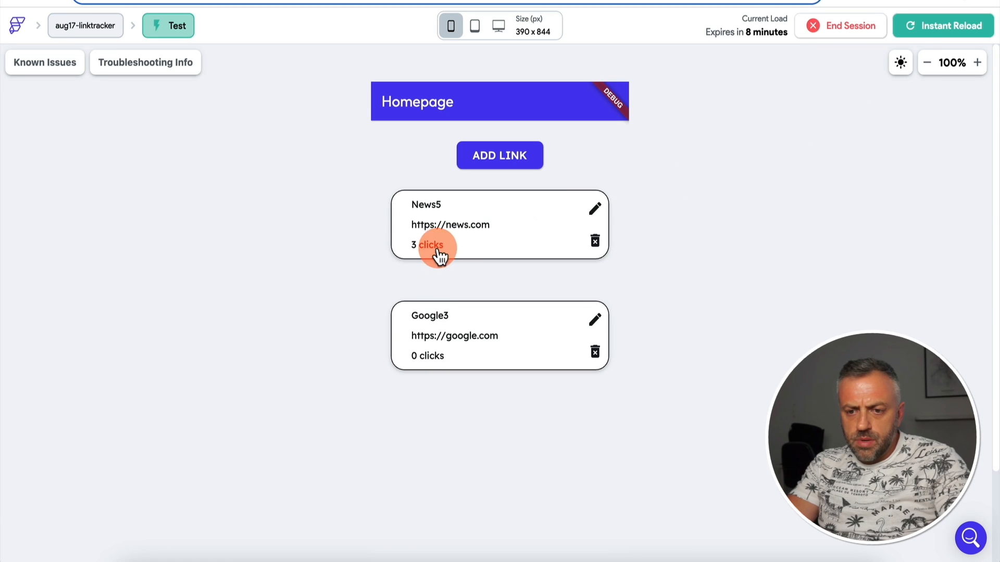
pyautogui.click(425, 246)
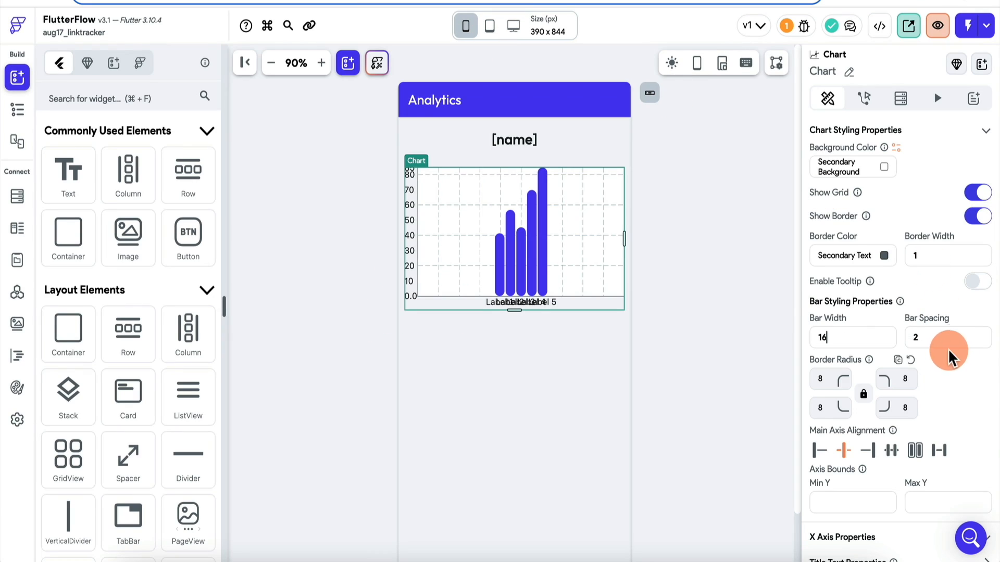
# - Set the analytics chart's bar spacing to 1, and check the News5 chart in the reloaded test session
pyautogui.press('BackSpace')
pyautogui.write('1')
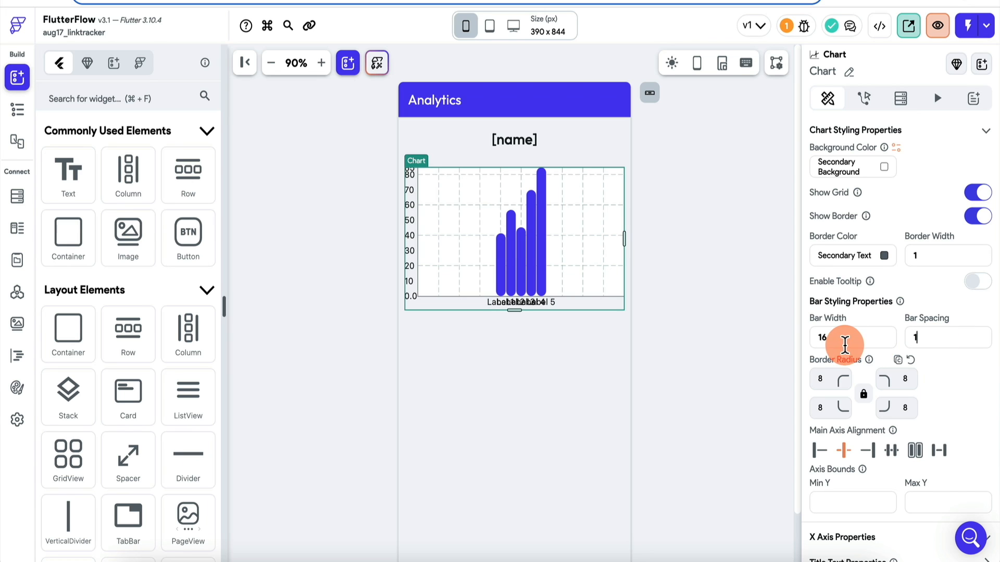
pyautogui.scroll(-2, 844, 336)
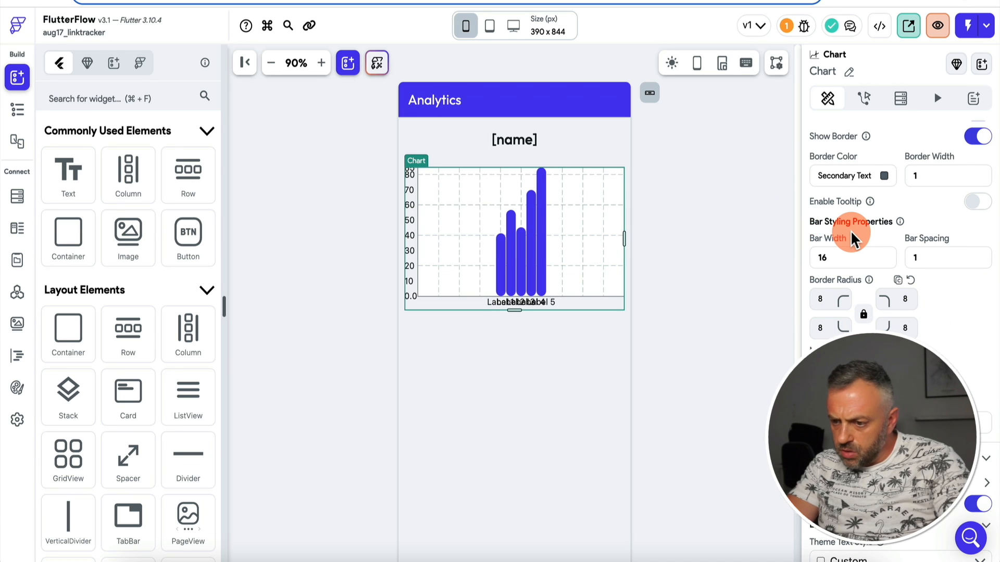
pyautogui.scroll(-2, 851, 237)
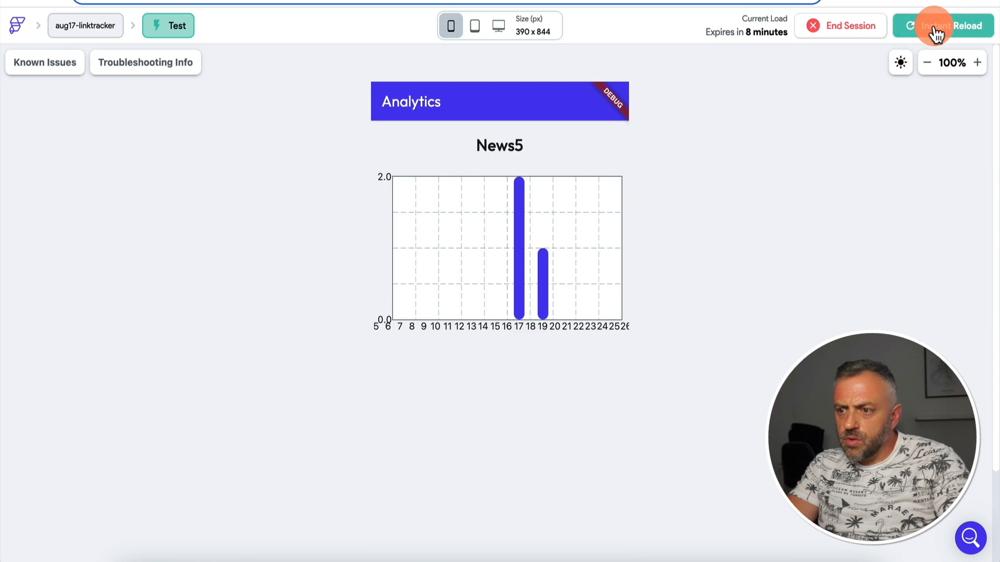
pyautogui.click(938, 24)
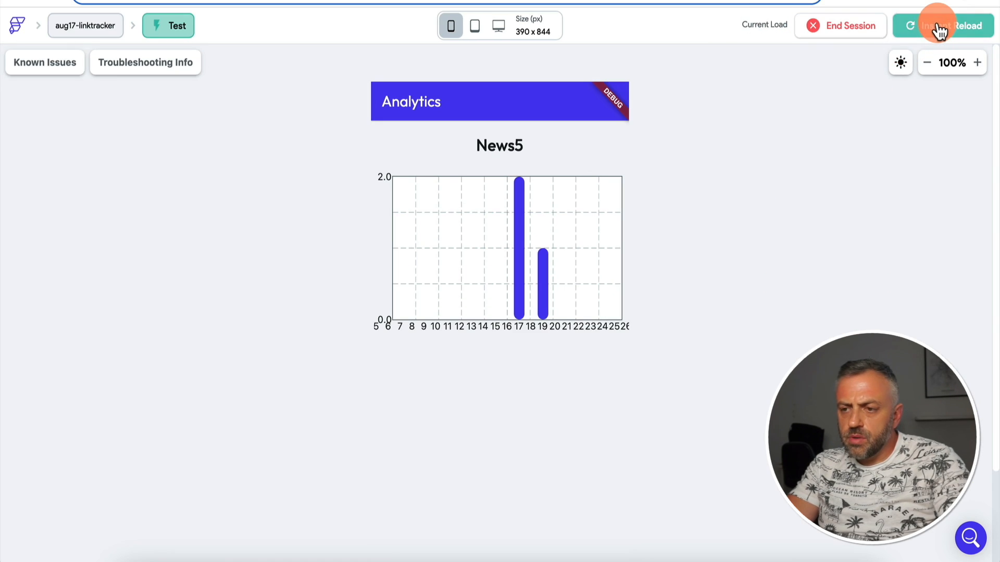
pyautogui.click(431, 248)
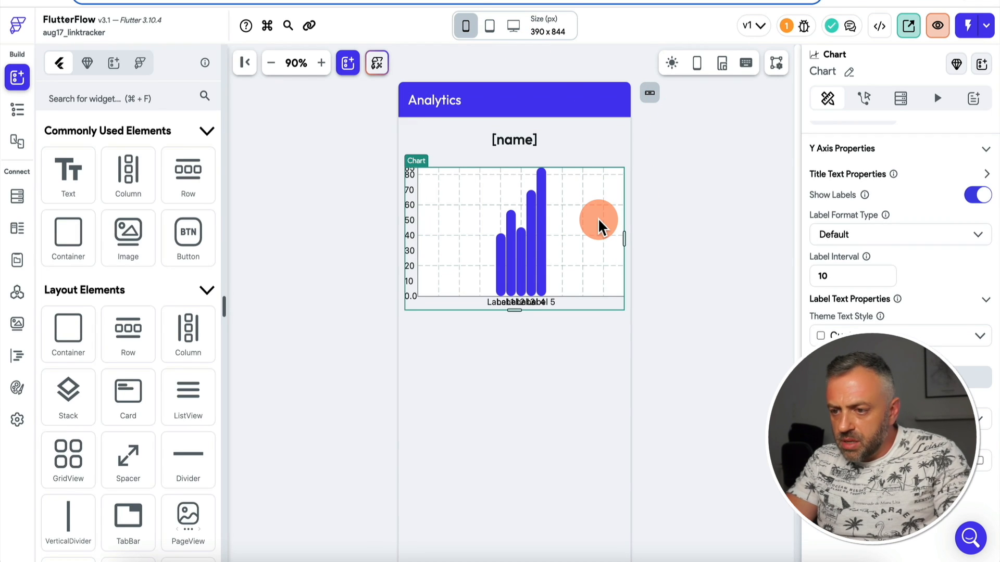
# - Turn off the X axis labels in the analytics chart's properties
pyautogui.scroll(3, 876, 239)
pyautogui.scroll(-3, 876, 239)
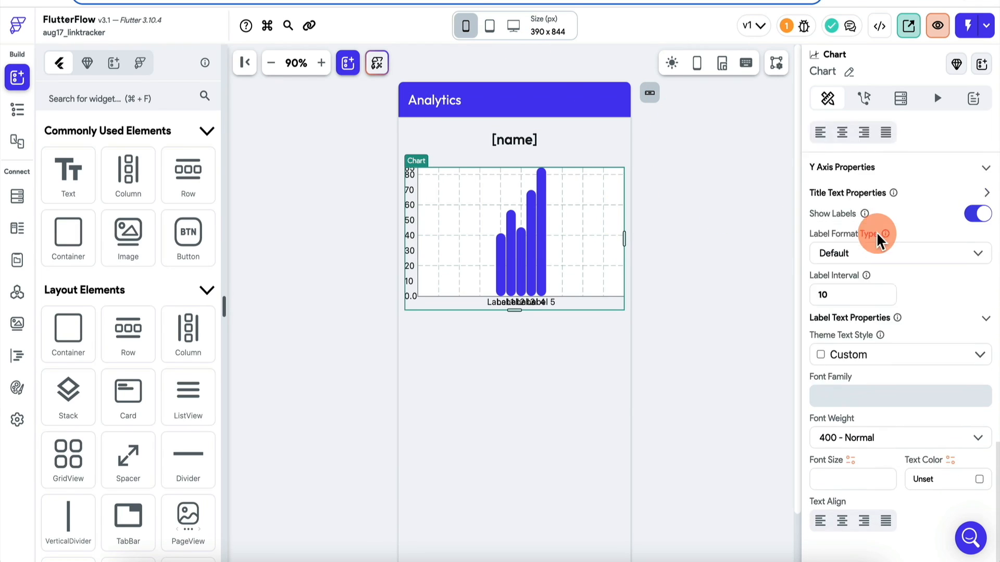
pyautogui.scroll(9, 877, 239)
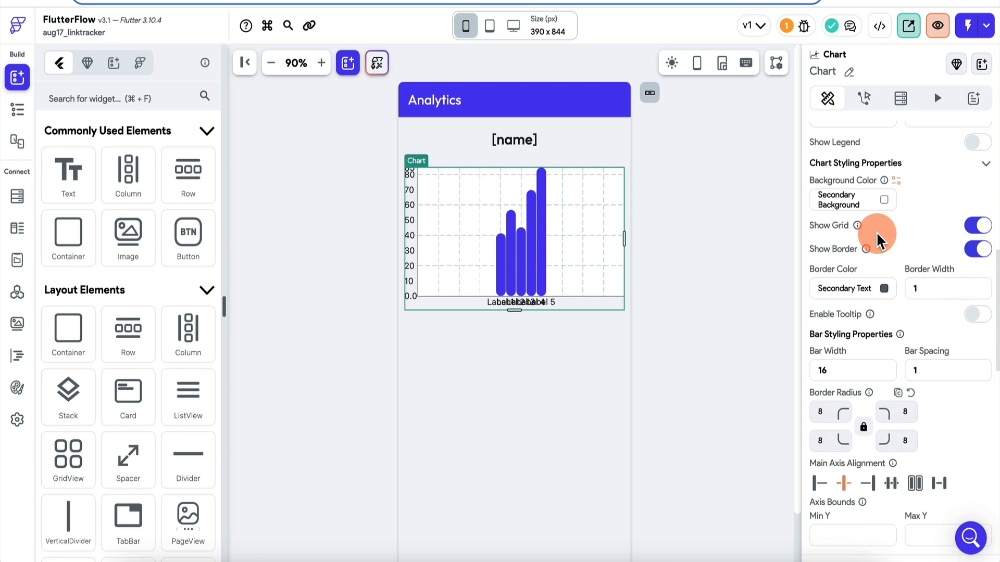
pyautogui.scroll(3, 876, 238)
pyautogui.scroll(-10, 876, 238)
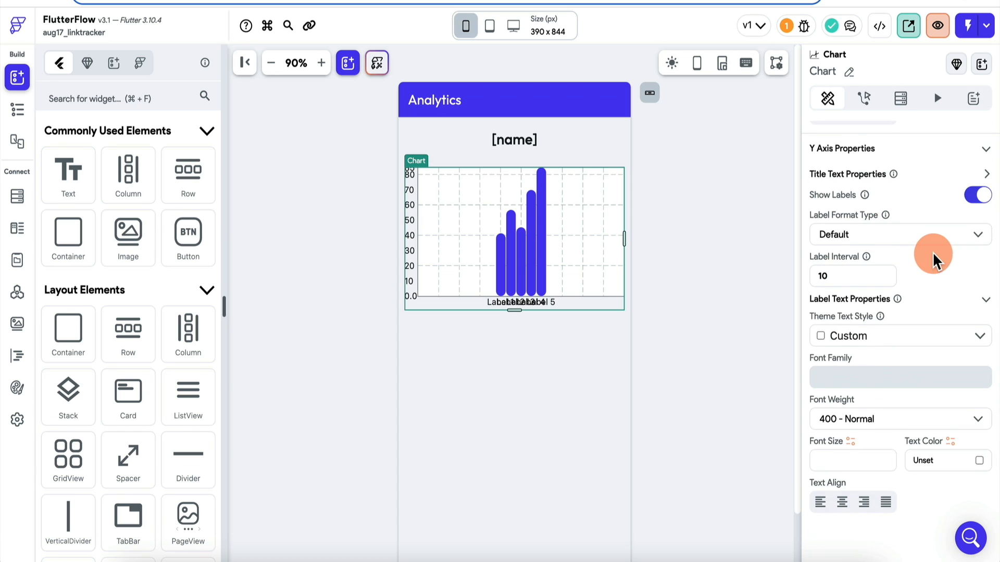
pyautogui.scroll(5, 933, 254)
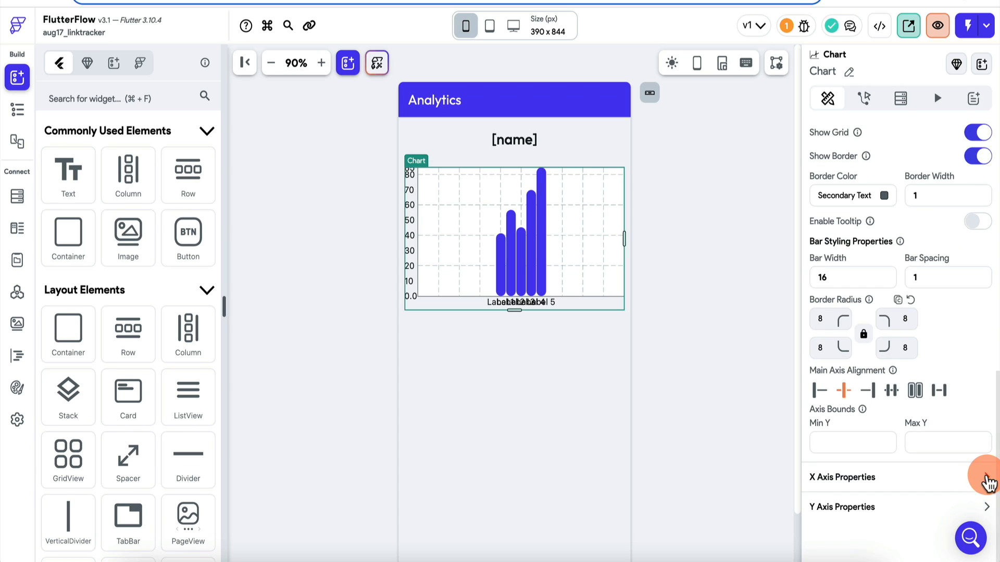
pyautogui.click(986, 482)
pyautogui.scroll(-5, 985, 473)
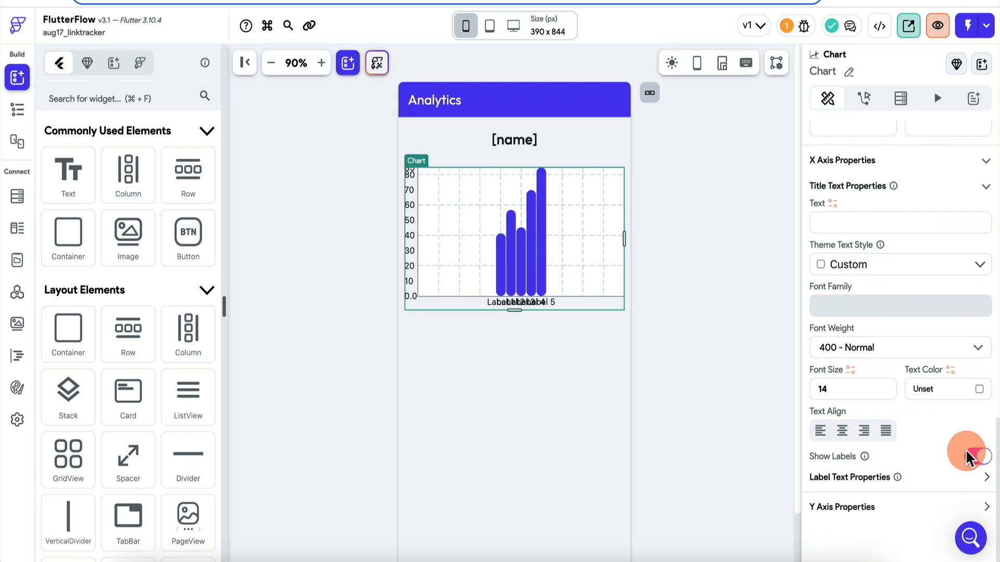
pyautogui.click(976, 461)
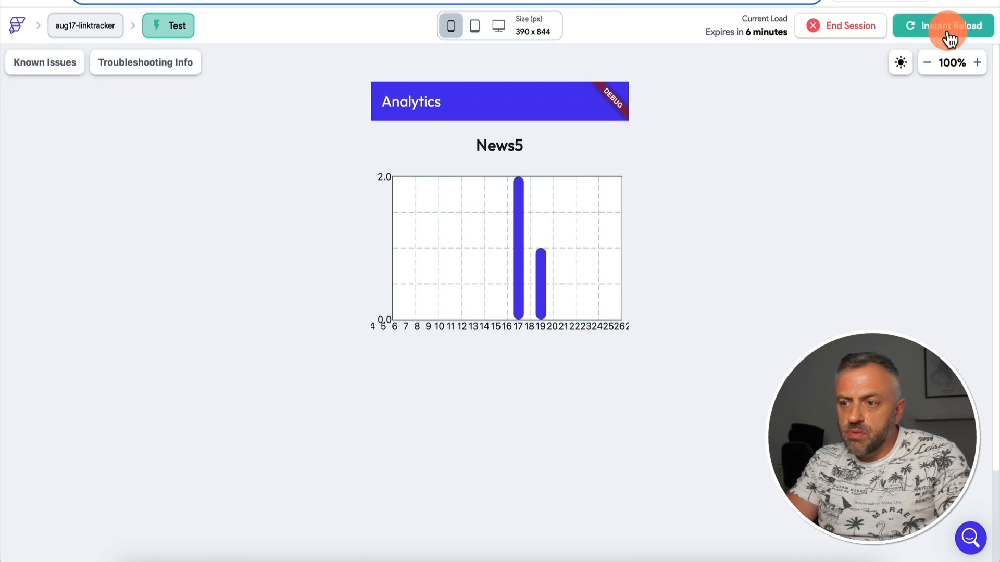
# - Reload the test session and view the News5 link's analytics chart with the X axis labels turned off
pyautogui.click(948, 32)
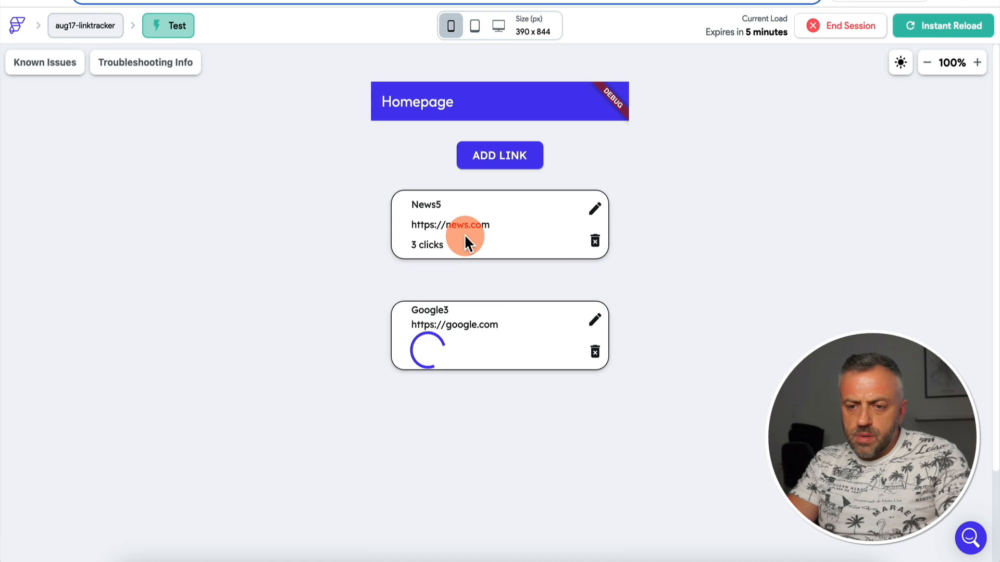
pyautogui.click(433, 252)
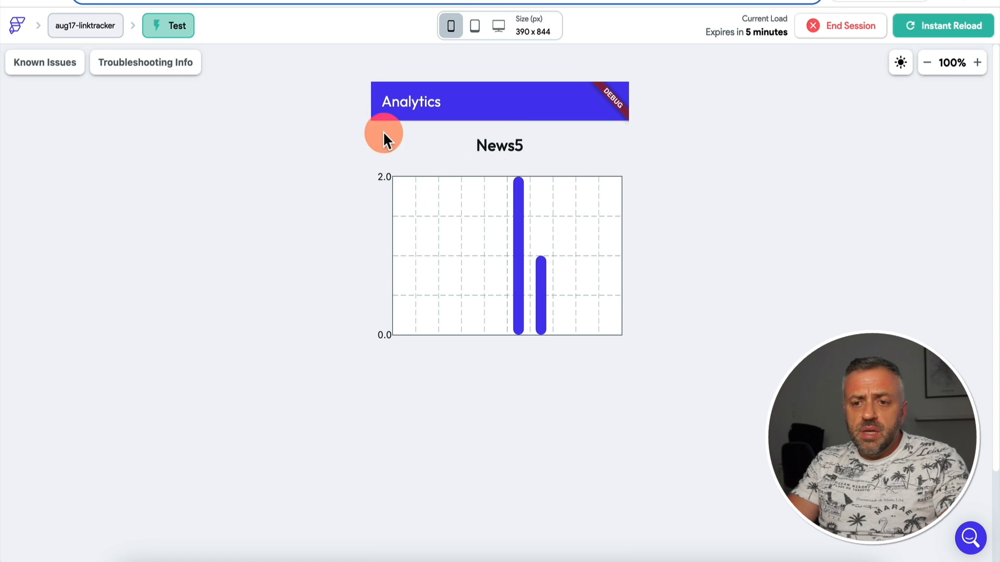
pyautogui.click(15, 1)
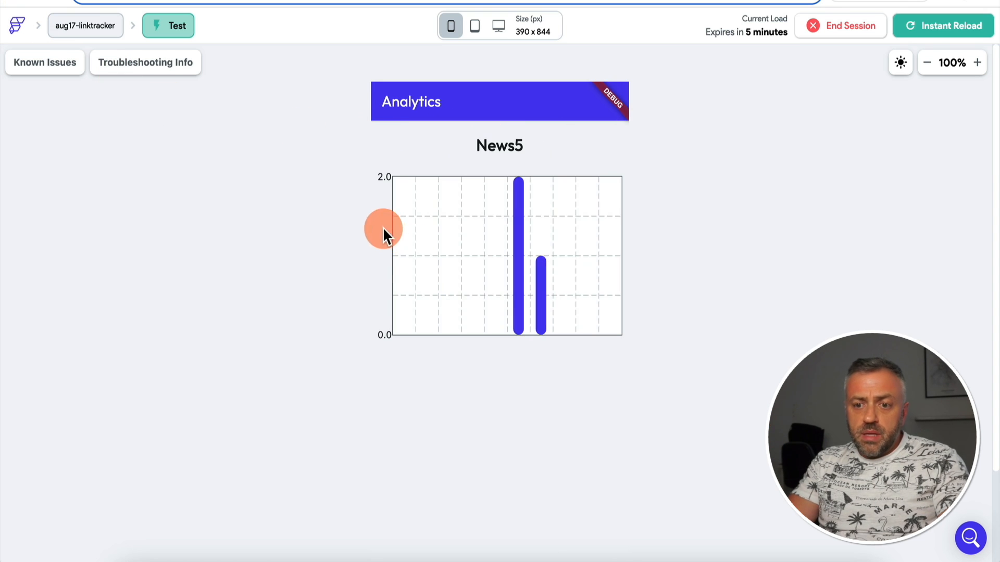
pyautogui.click(15, 1)
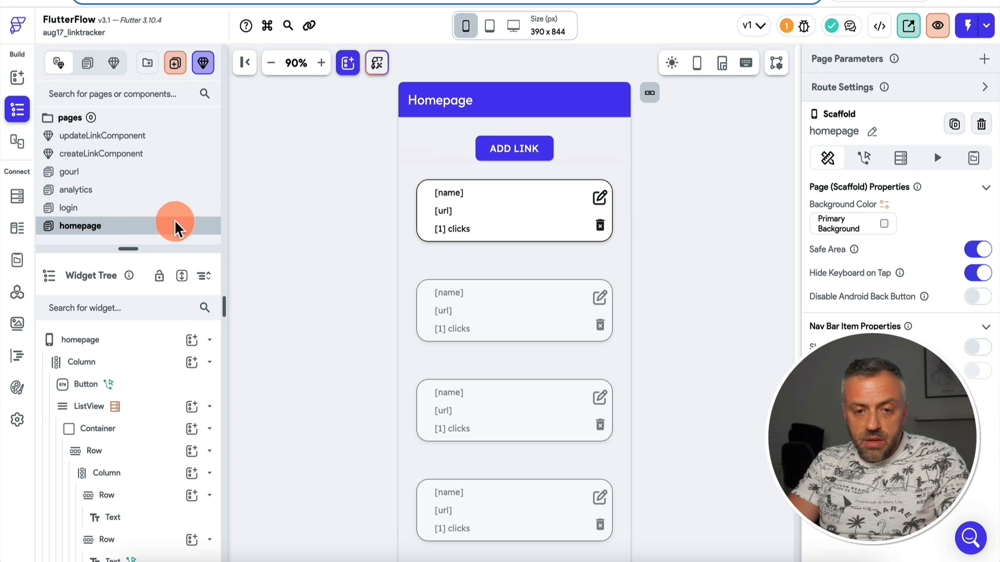
# - Duplicate the homepage page and rename the copy as public
pyautogui.rightClick(115, 227)
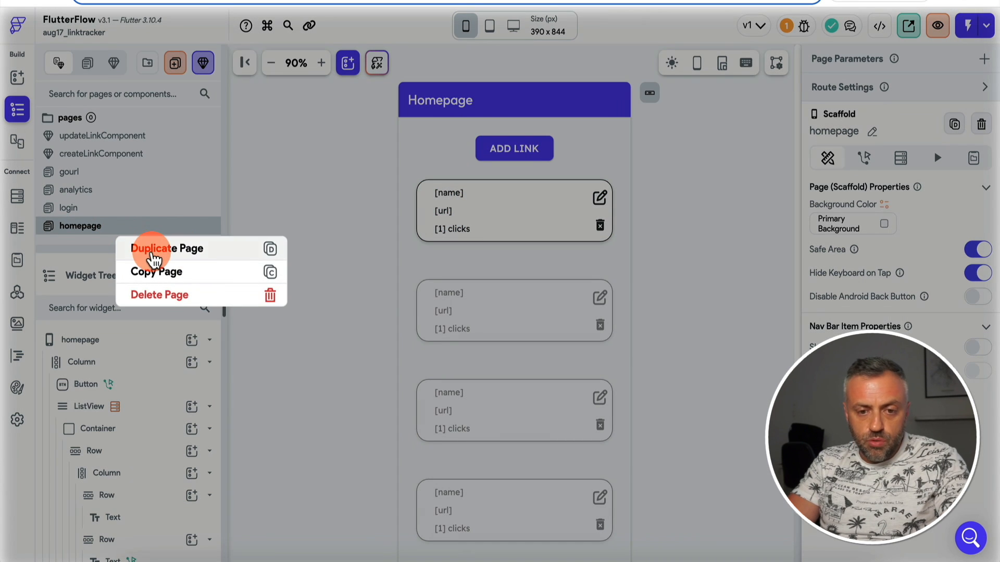
pyautogui.click(144, 250)
pyautogui.doubleClick(112, 243)
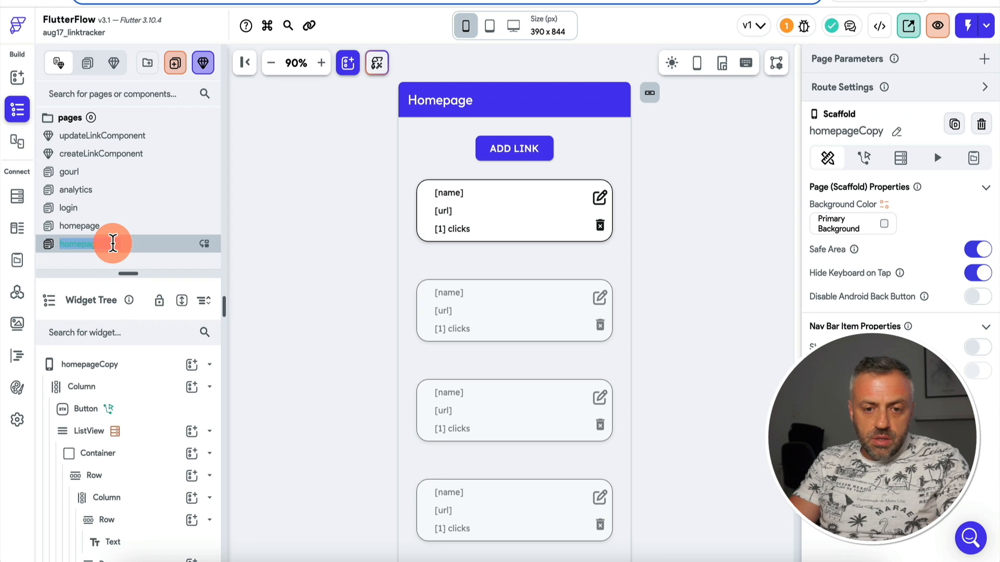
pyautogui.write('public')
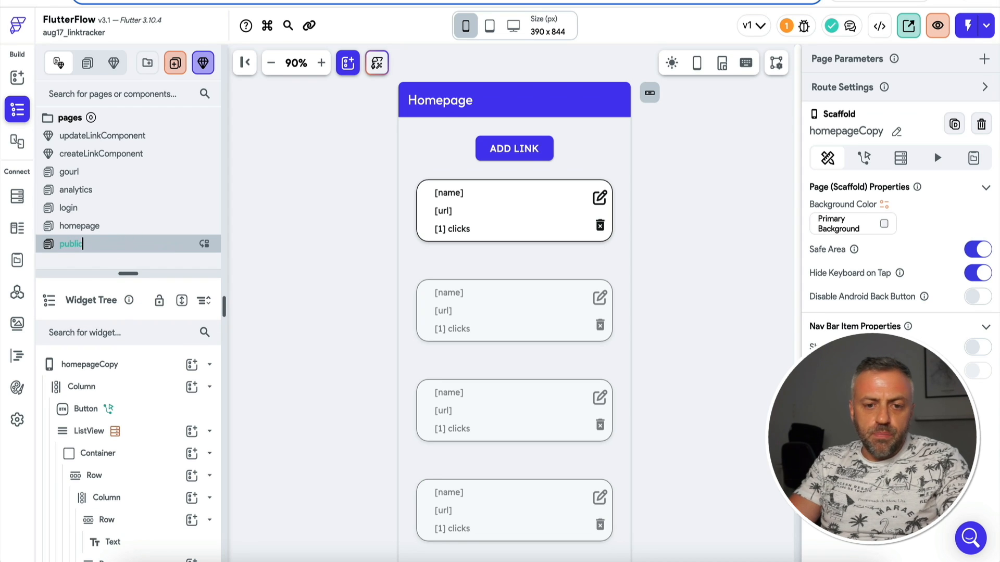
pyautogui.press('Return')
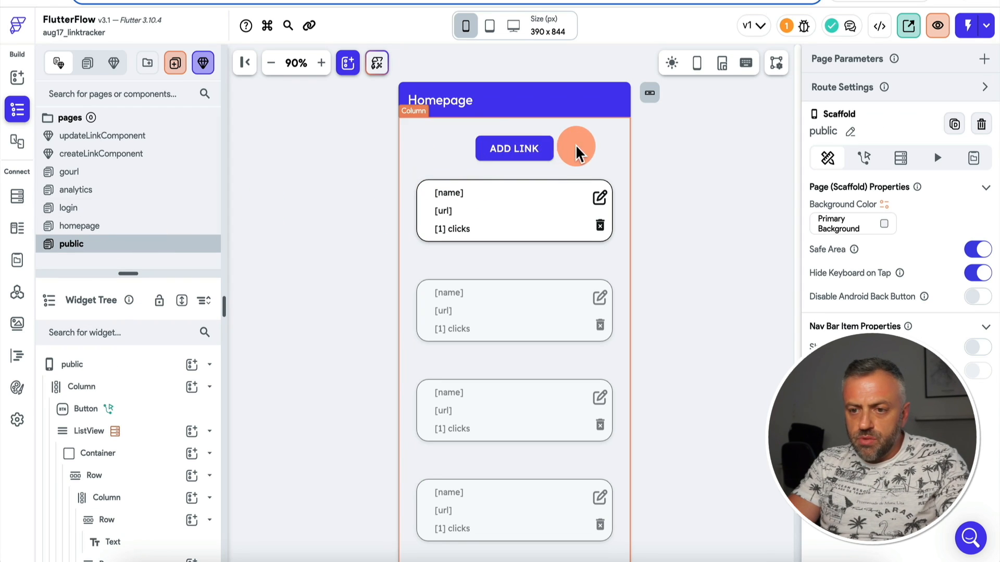
# - Delete the Add Link button from the public page
pyautogui.click(542, 151)
pyautogui.press('Delete')
pyautogui.click(414, 191)
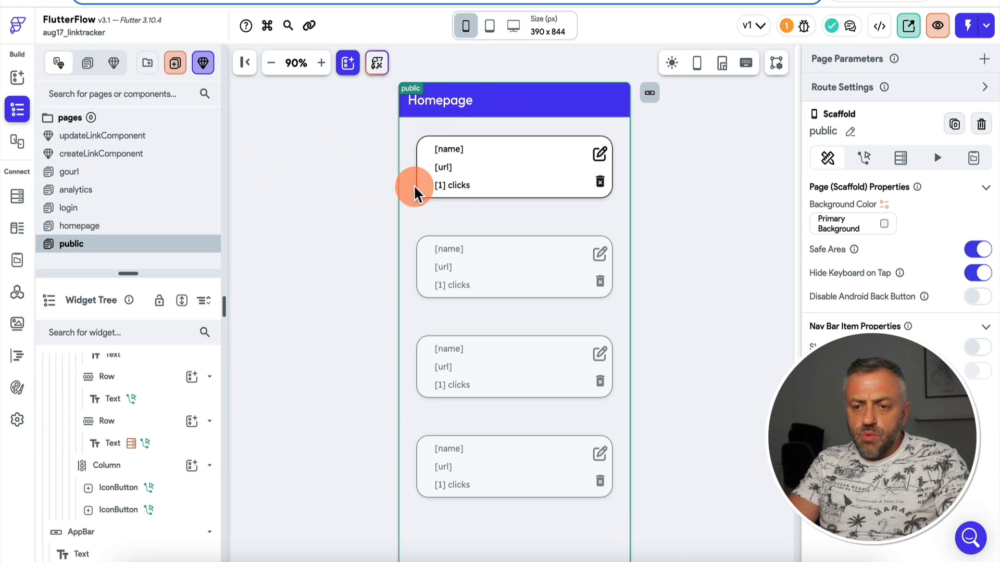
# - Delete the clicks row, the edit and delete icon buttons, and the URL row from the public page's link card
pyautogui.click(495, 191)
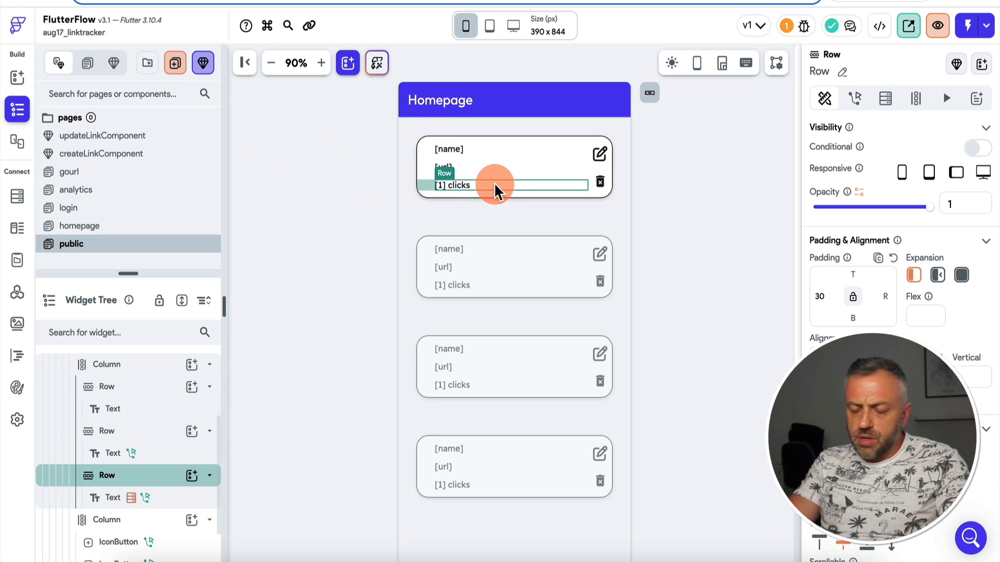
pyautogui.press('Delete')
pyautogui.click(599, 155)
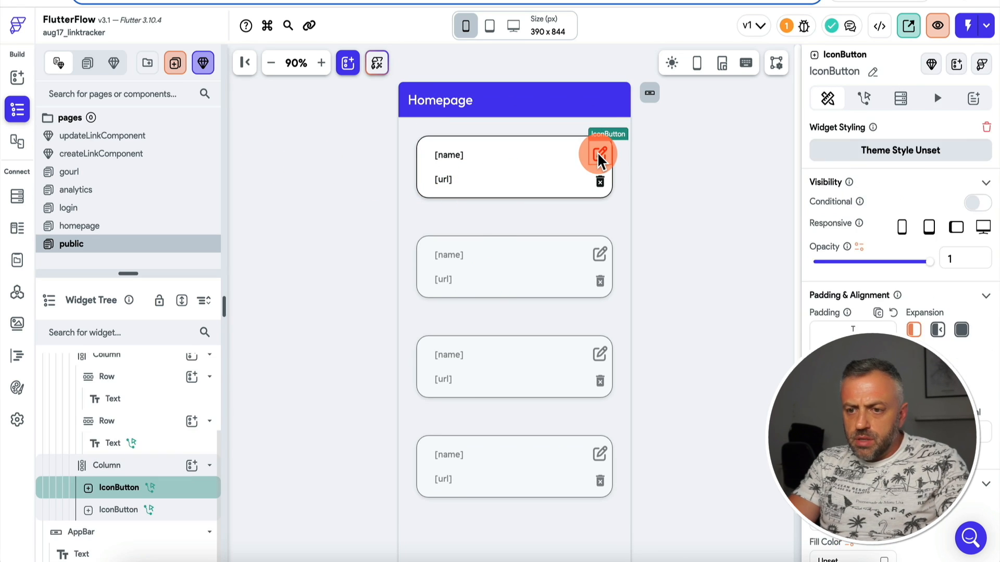
pyautogui.press('Delete')
pyautogui.press('Delete')
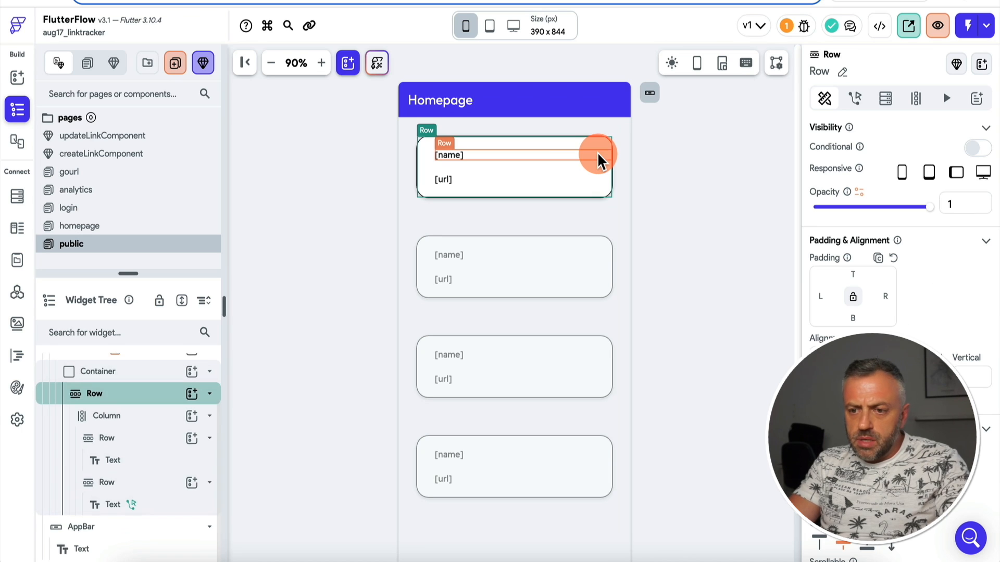
pyautogui.click(471, 180)
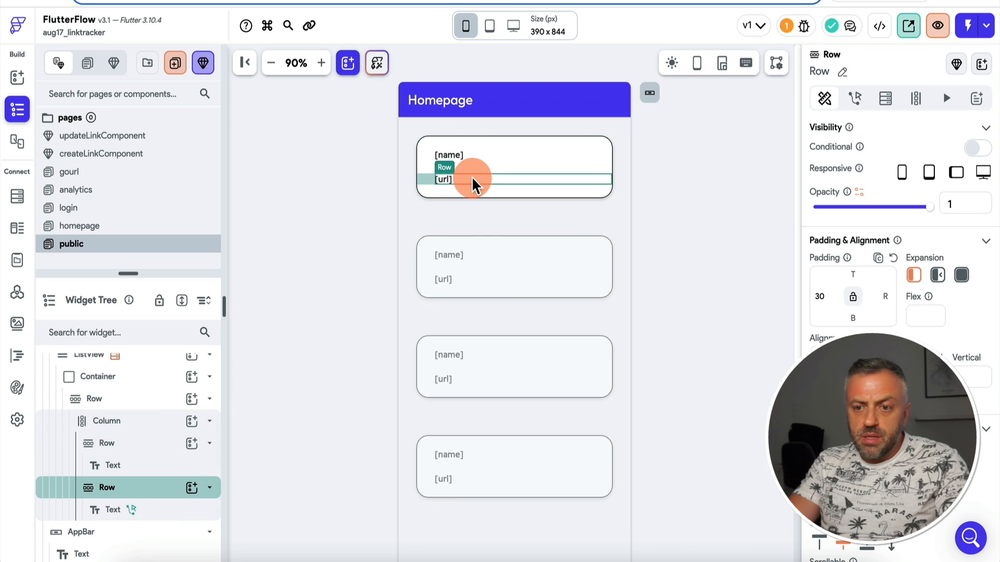
pyautogui.press('Delete')
# - Add an On Tap action to the public page's name row that navigates to the gourl page
pyautogui.click(482, 170)
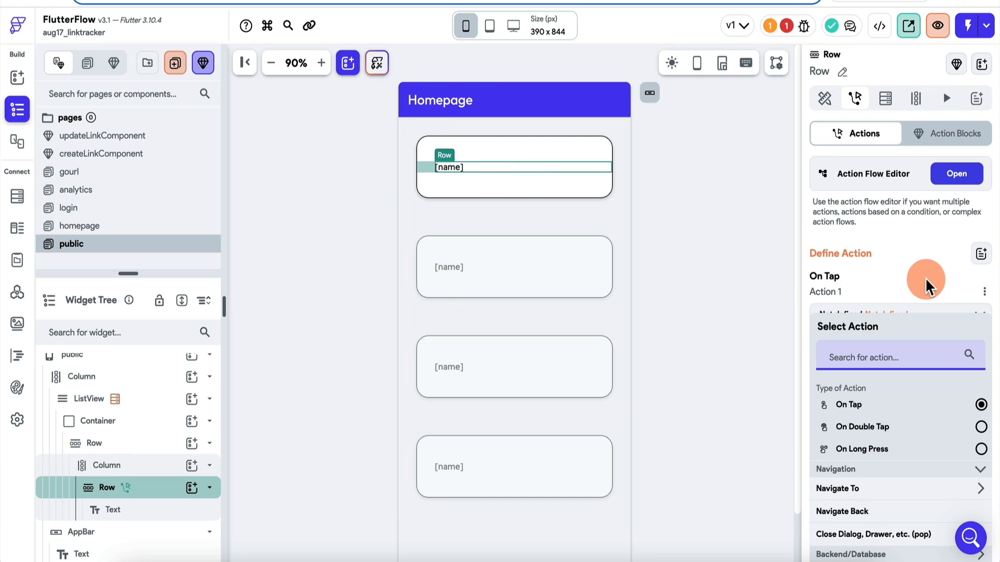
pyautogui.click(898, 348)
pyautogui.scroll(-3, 893, 406)
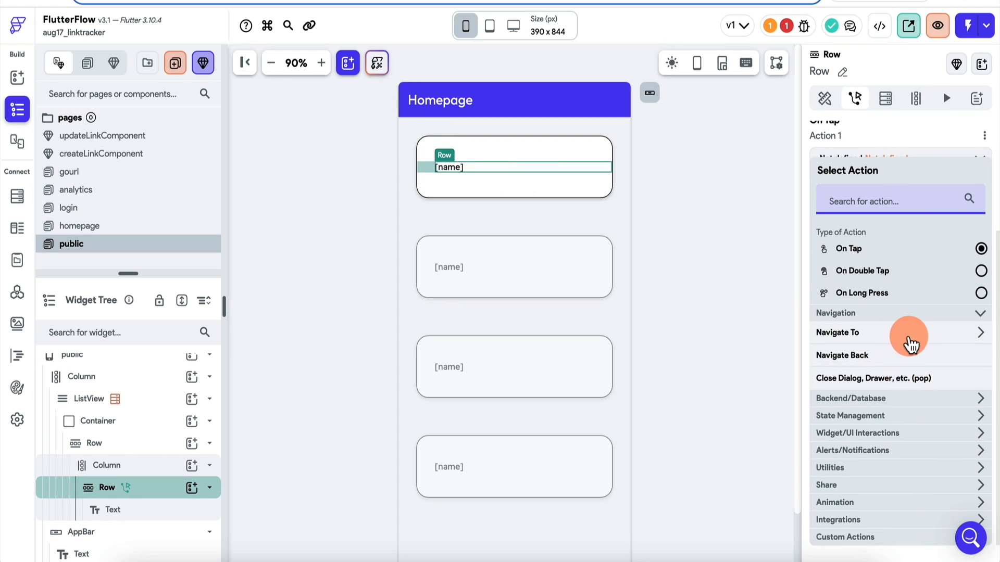
pyautogui.click(912, 341)
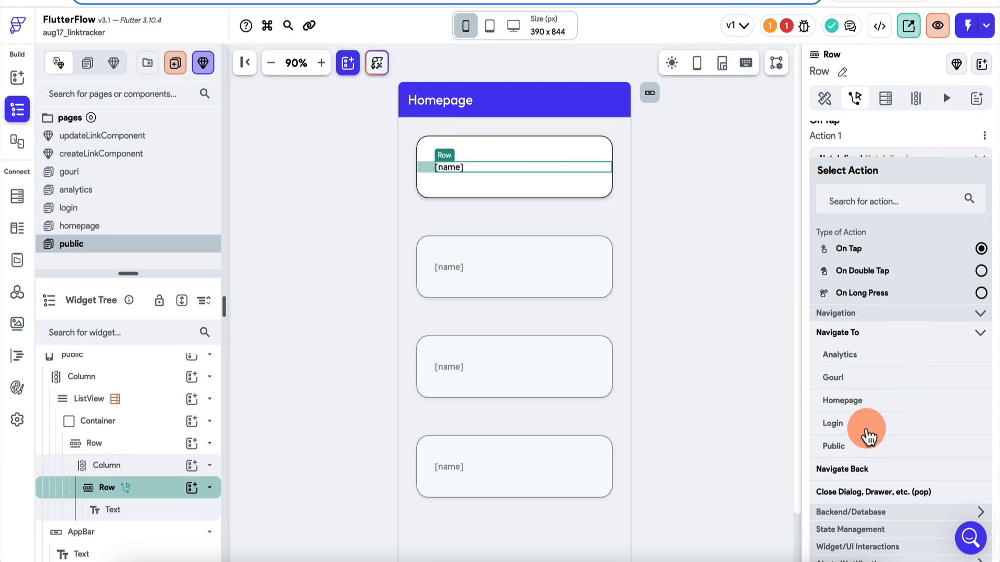
pyautogui.click(839, 377)
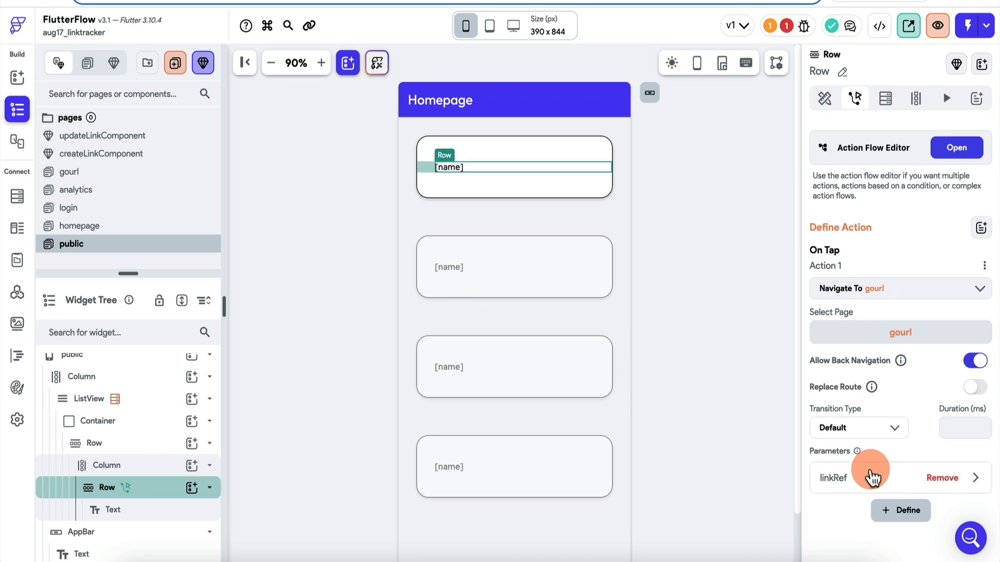
# - Pass the links document's linkRef as the value of the linkRef parameter in the name row's navigation action
pyautogui.scroll(-1, 872, 477)
pyautogui.click(868, 443)
pyautogui.scroll(-3, 872, 516)
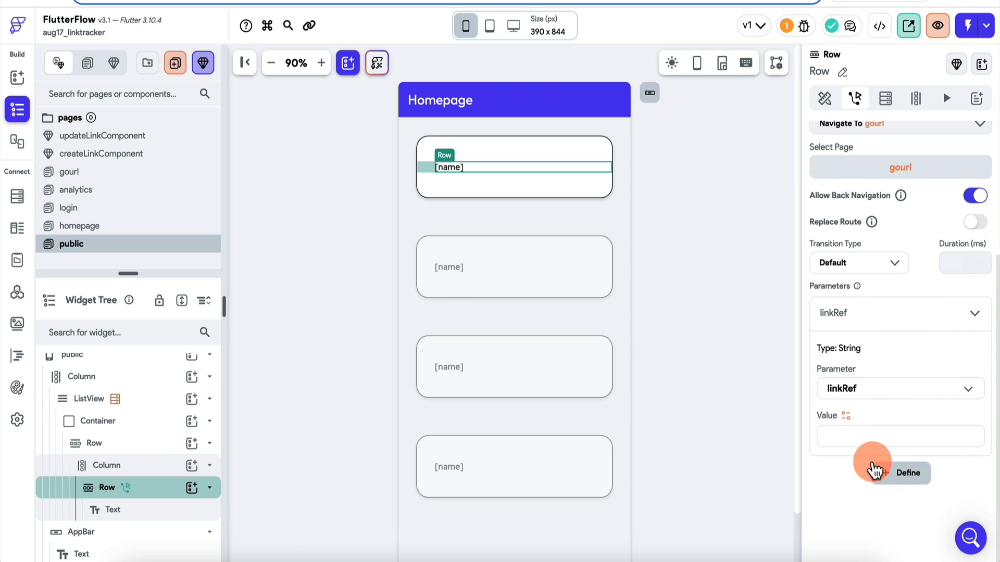
pyautogui.click(847, 420)
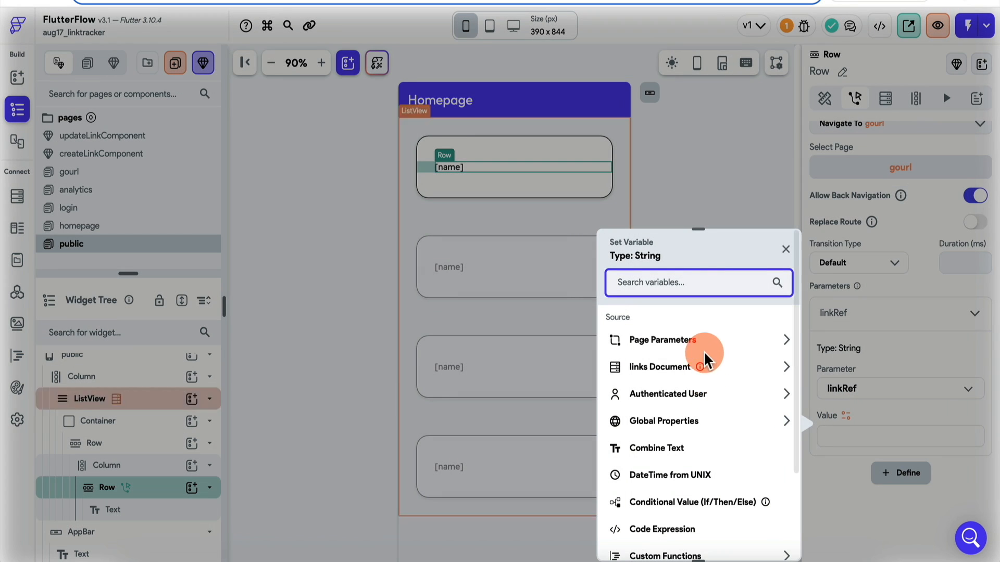
pyautogui.click(730, 368)
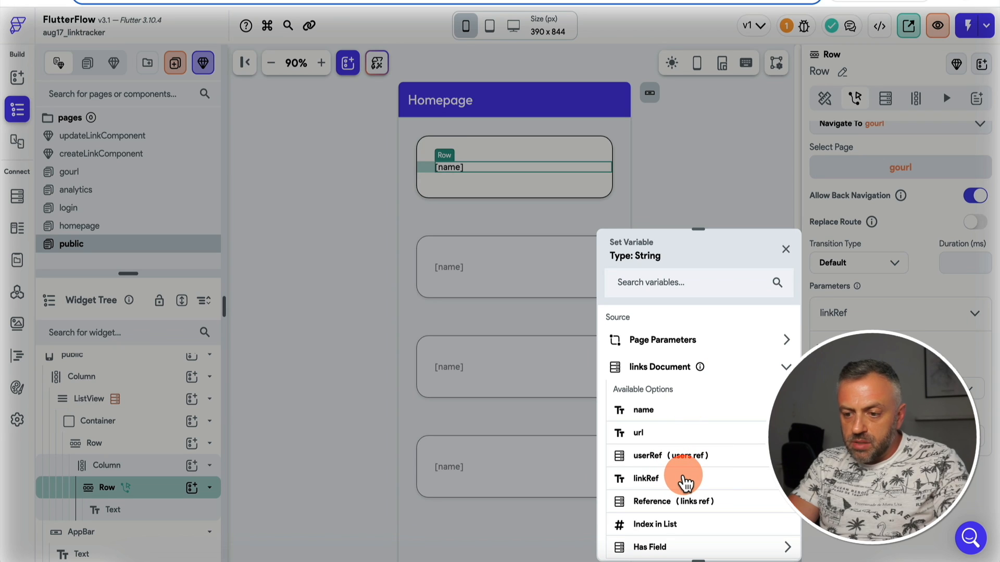
pyautogui.click(679, 479)
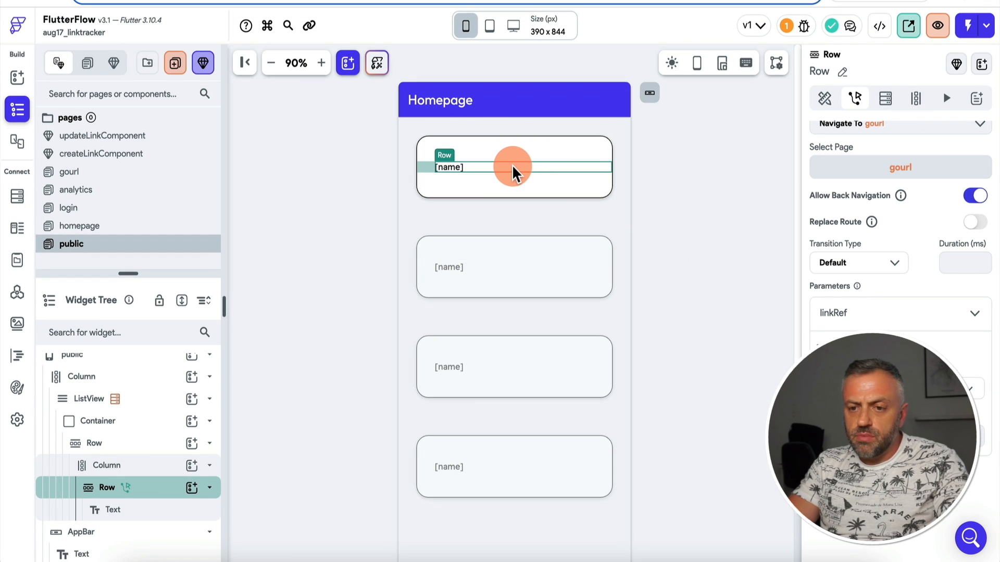
# - Set the name text on the public page's card to the Headline Small theme text style
pyautogui.click(823, 101)
pyautogui.scroll(4, 820, 193)
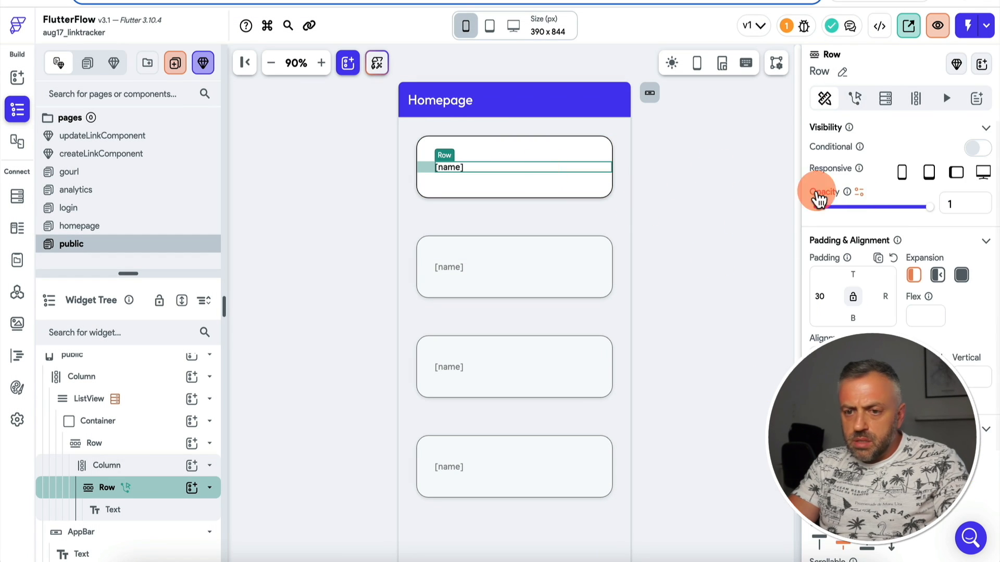
pyautogui.click(457, 168)
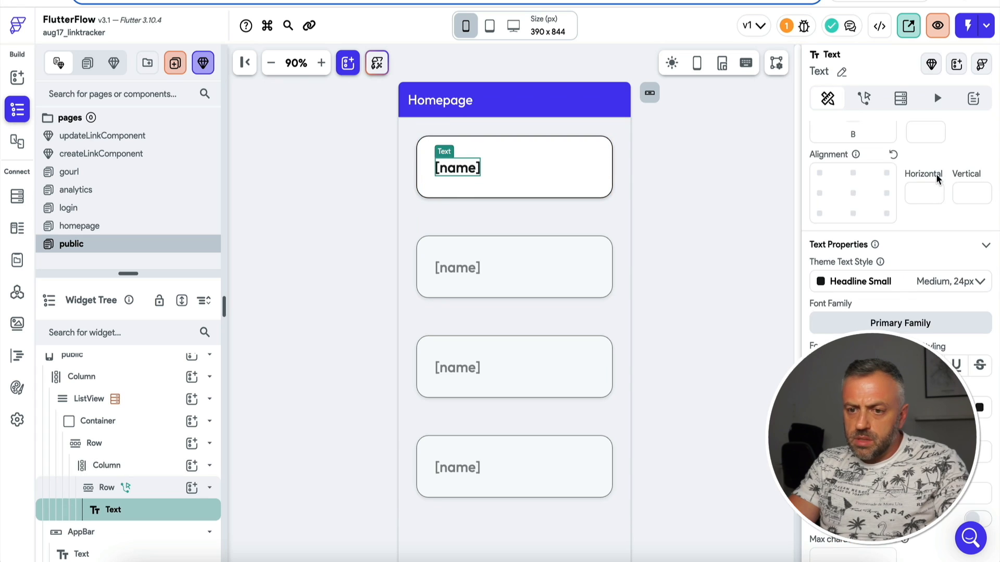
pyautogui.click(748, 213)
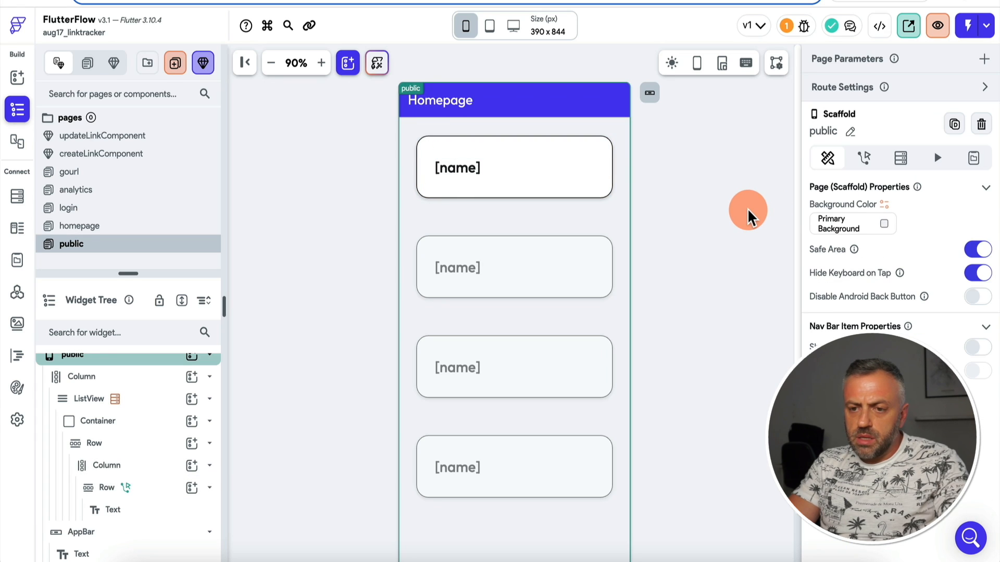
# - Set the padding of the public page's link card container to 10 on all sides
pyautogui.click(560, 142)
pyautogui.click(128, 441)
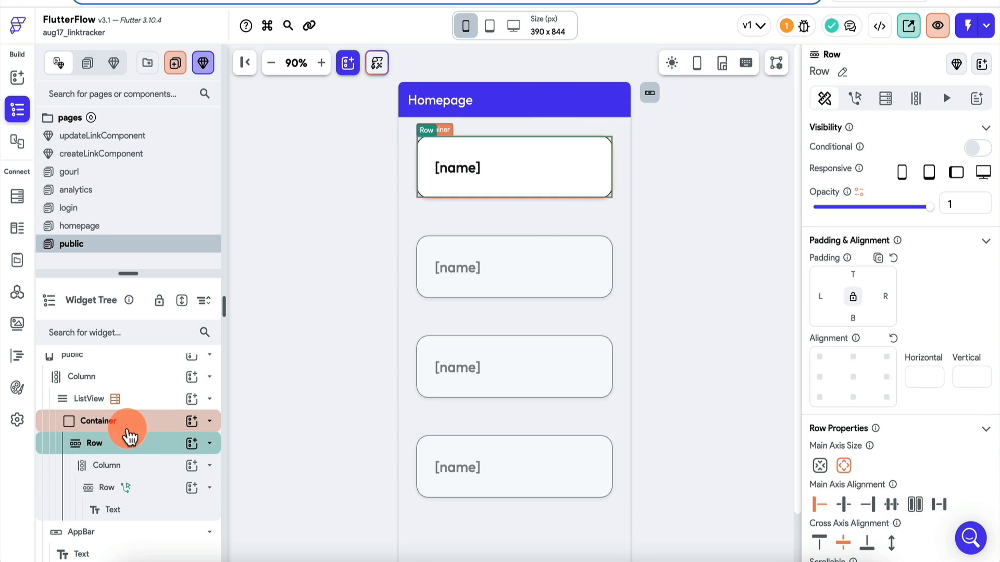
pyautogui.click(139, 423)
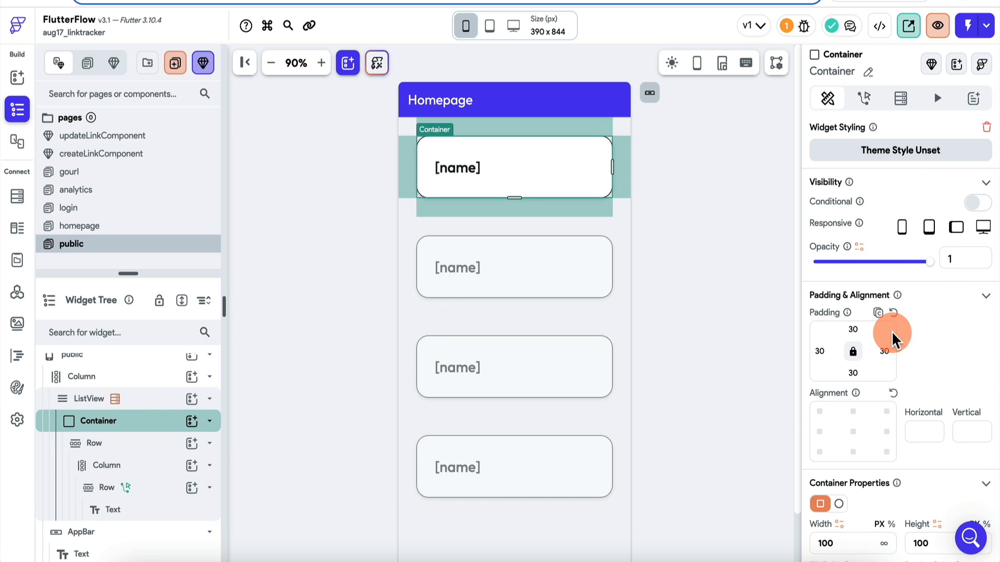
pyautogui.click(855, 371)
pyautogui.write('10')
pyautogui.click(748, 227)
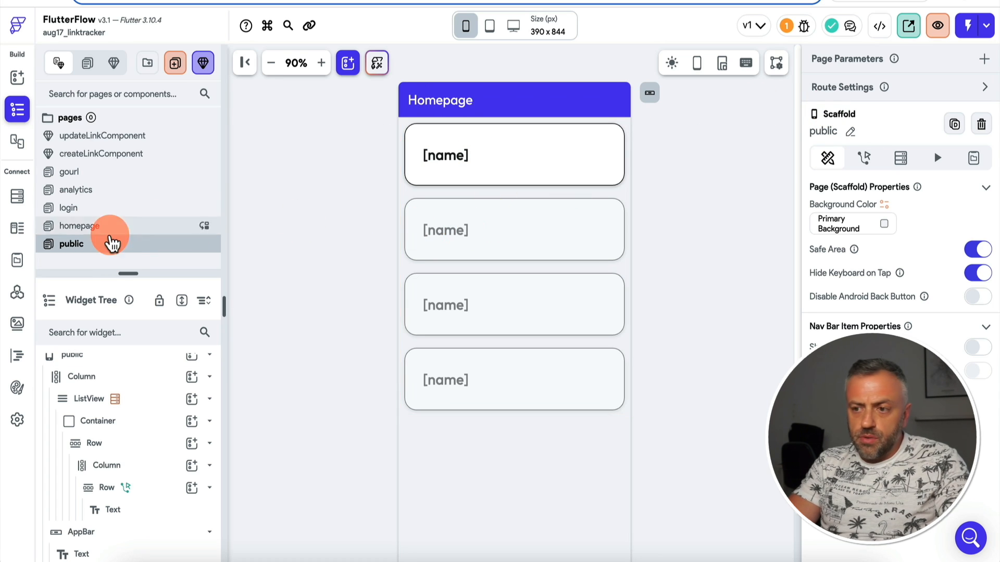
# - Check the route and authentication settings of the public, homepage, login, analytics and gourl pages
pyautogui.click(985, 87)
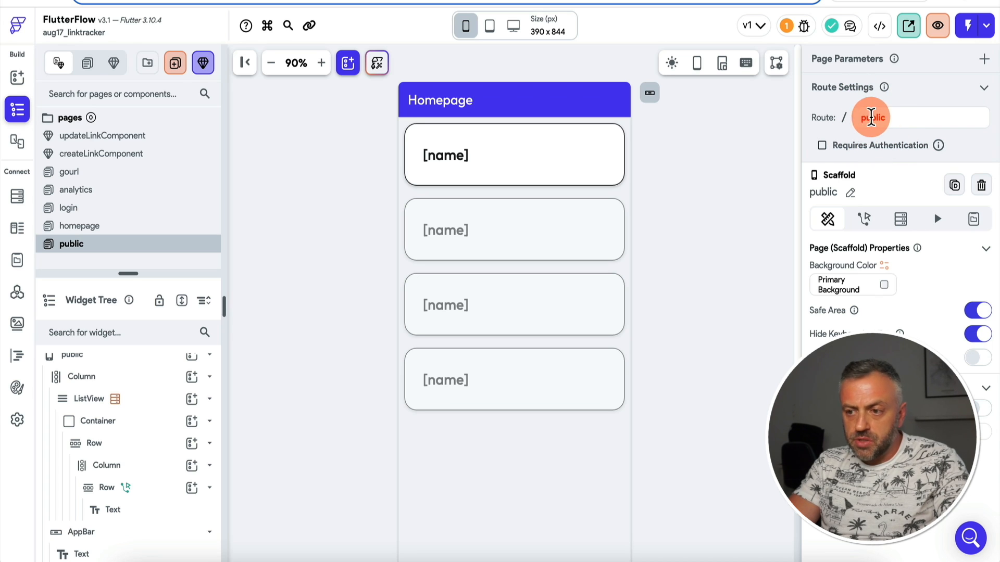
pyautogui.click(88, 229)
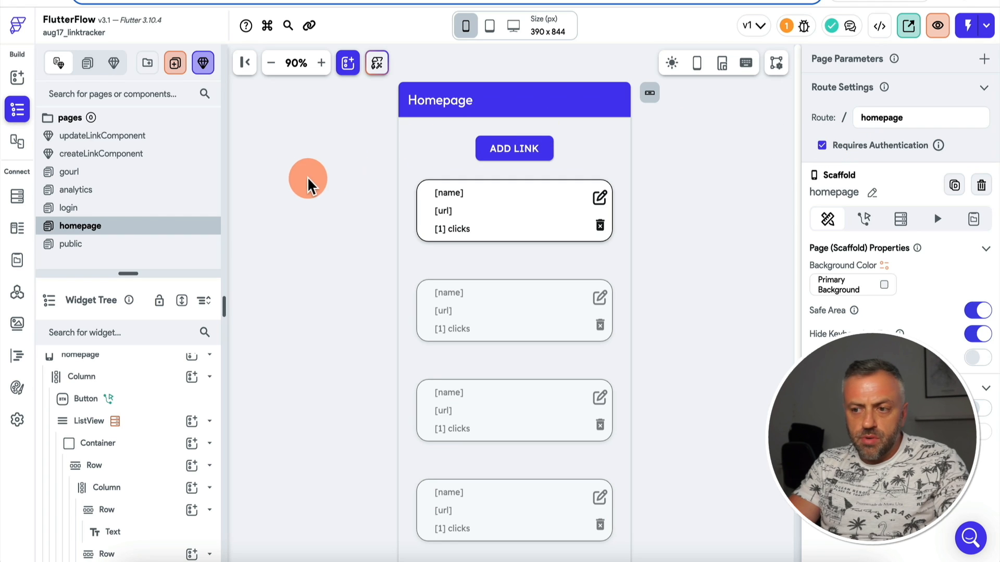
pyautogui.click(130, 215)
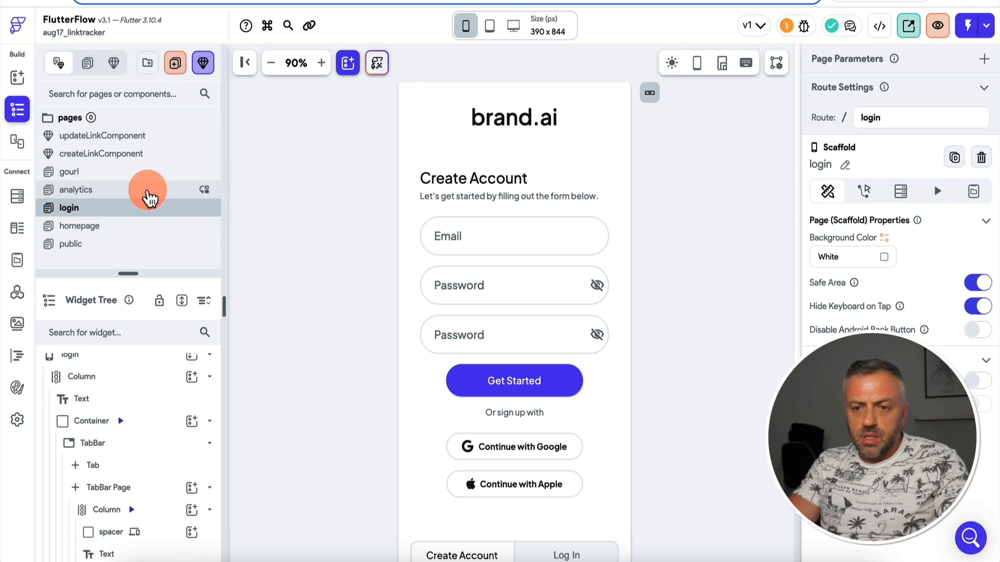
pyautogui.click(146, 191)
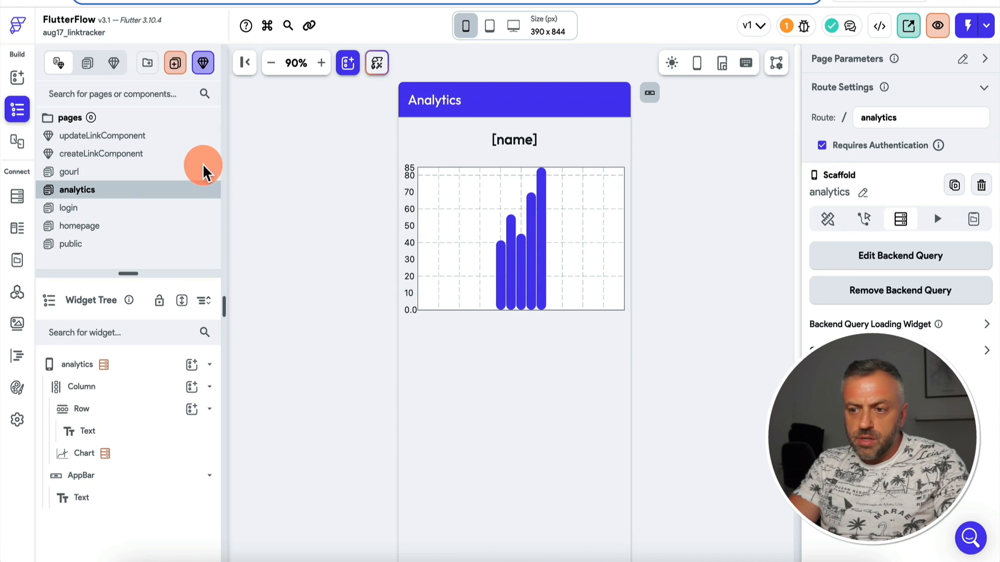
pyautogui.click(119, 177)
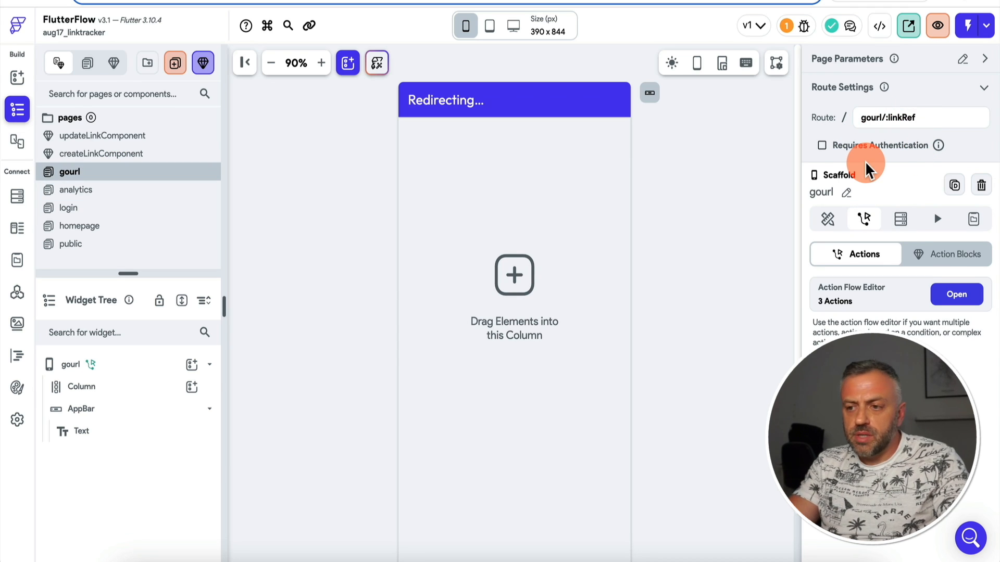
pyautogui.click(140, 244)
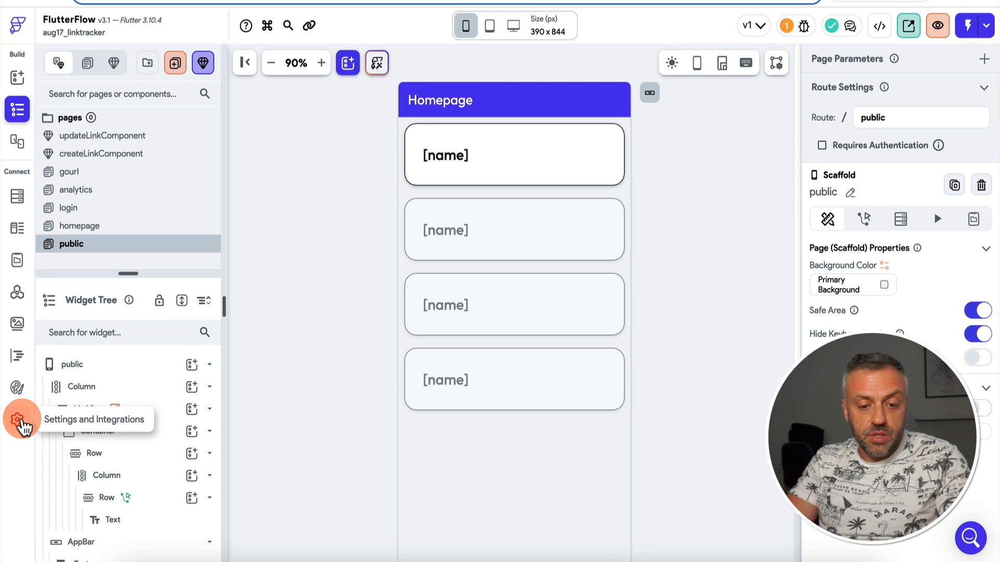
# - Enable the Web platform for the project in the app settings
pyautogui.click(21, 420)
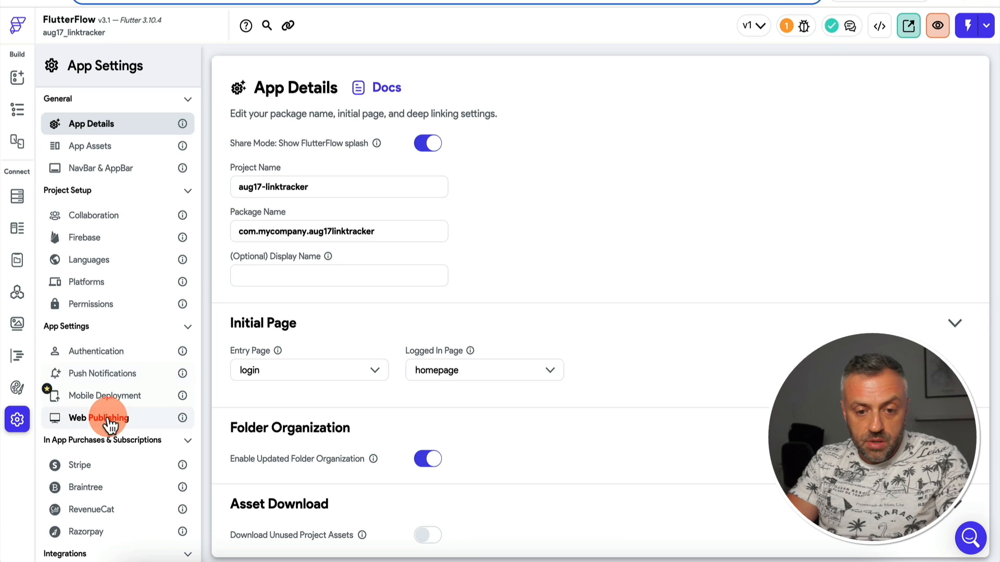
pyautogui.click(109, 422)
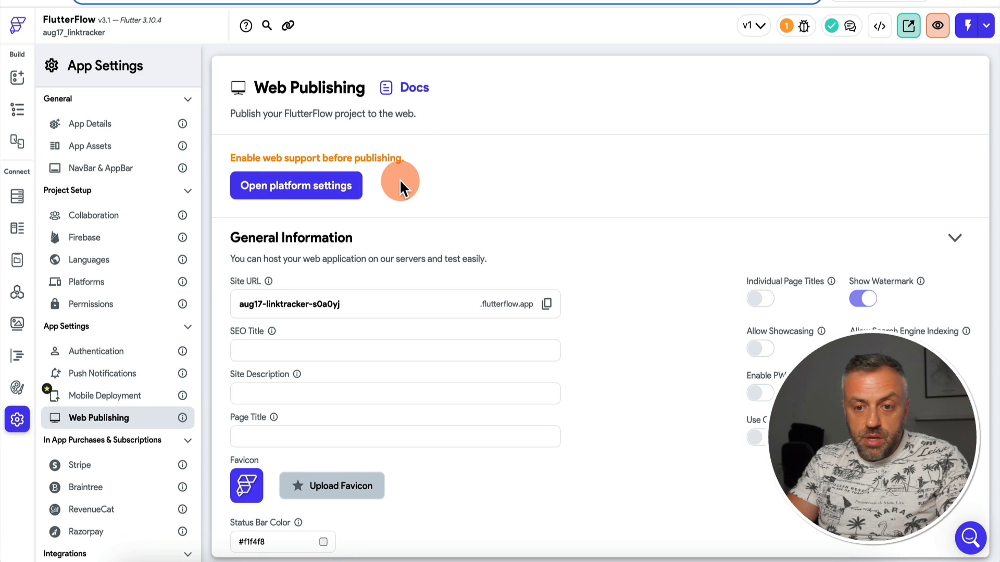
pyautogui.click(339, 186)
pyautogui.click(249, 192)
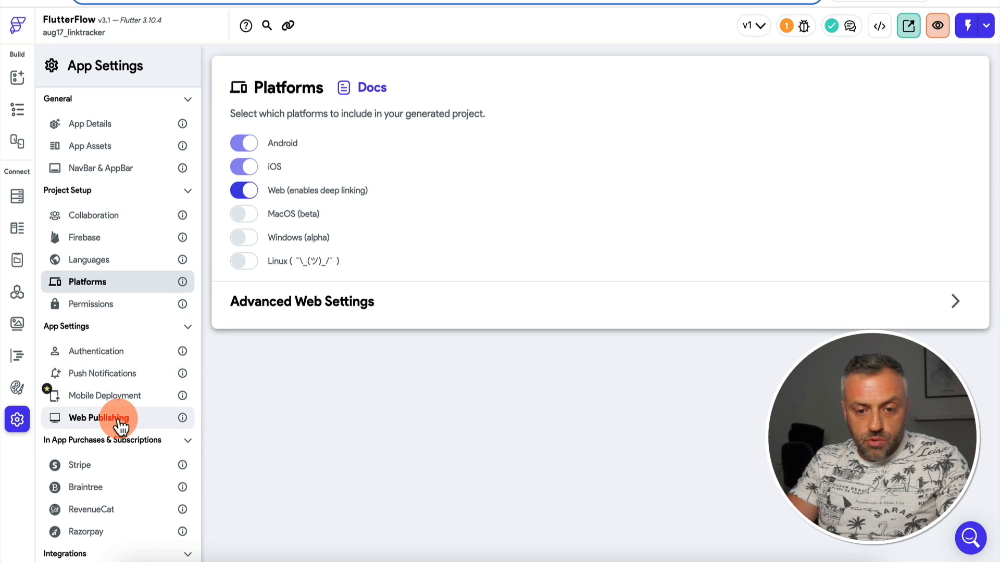
# - Set the web publishing site URL to linktrakr and publish the project to the web
pyautogui.click(123, 420)
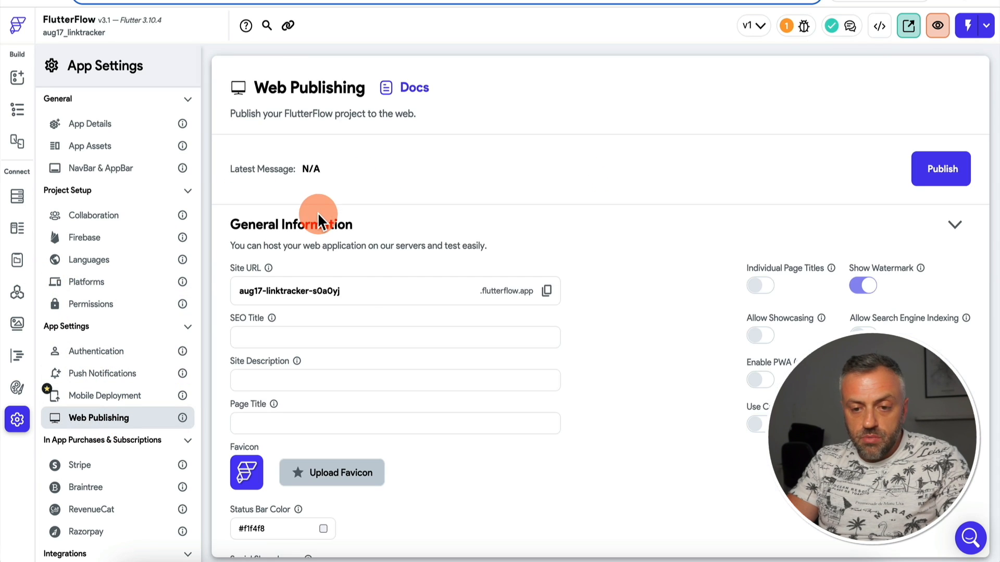
pyautogui.click(362, 290)
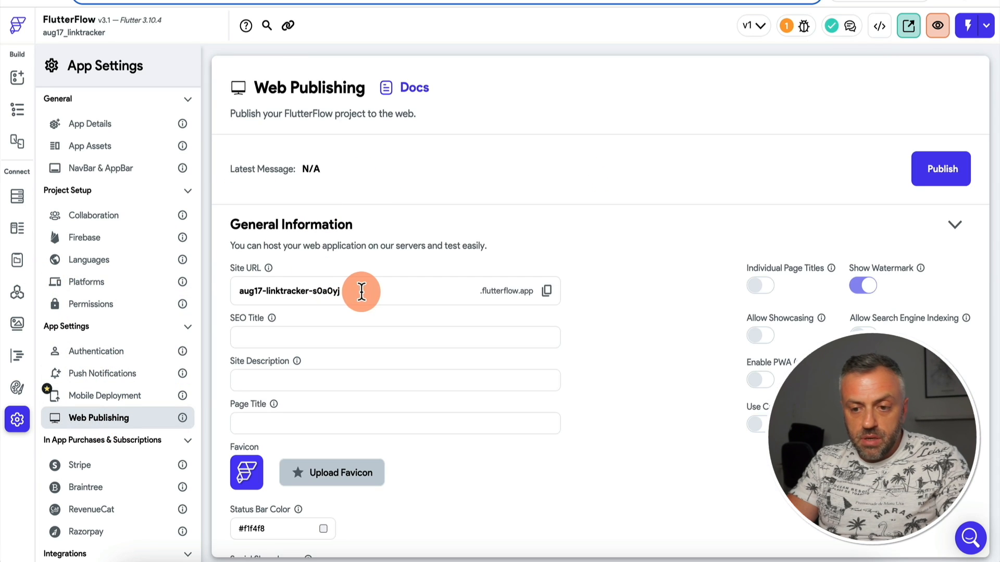
pyautogui.hotkey('ctrl', 'a')
pyautogui.write('linkt')
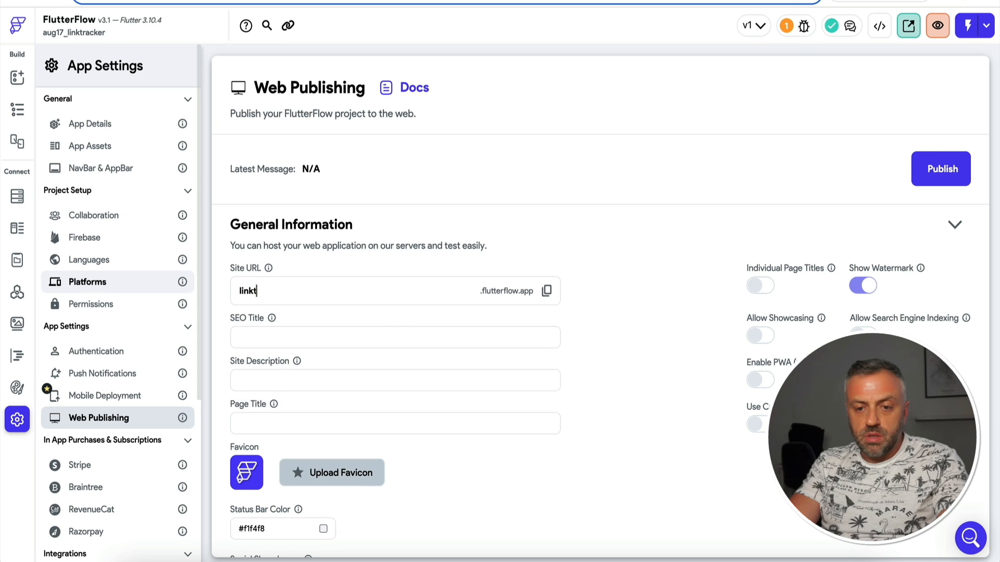
pyautogui.click(930, 168)
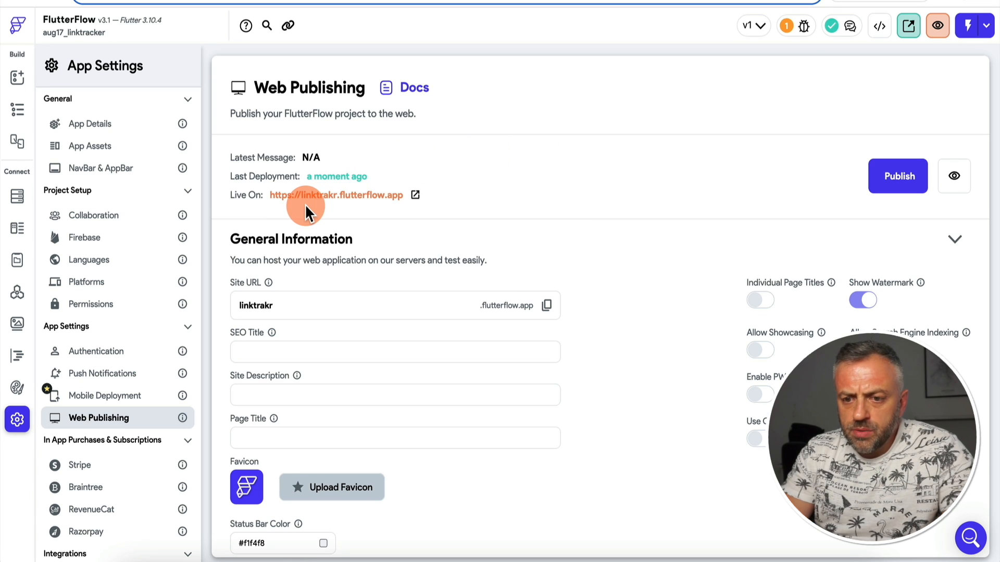
# - Open the published site, log in, view the News5 link's analytics chart and return to the homepage
pyautogui.click(416, 197)
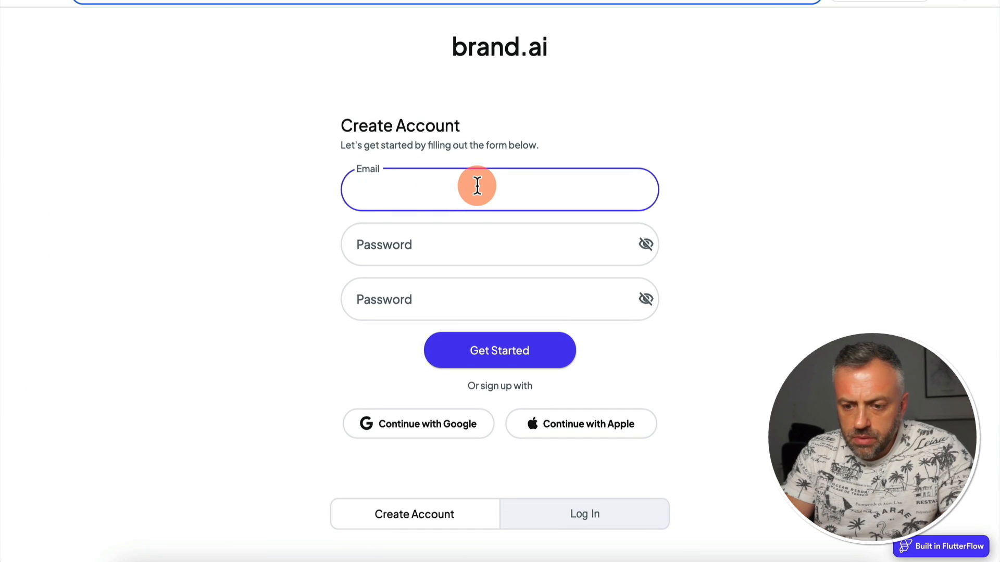
pyautogui.click(570, 518)
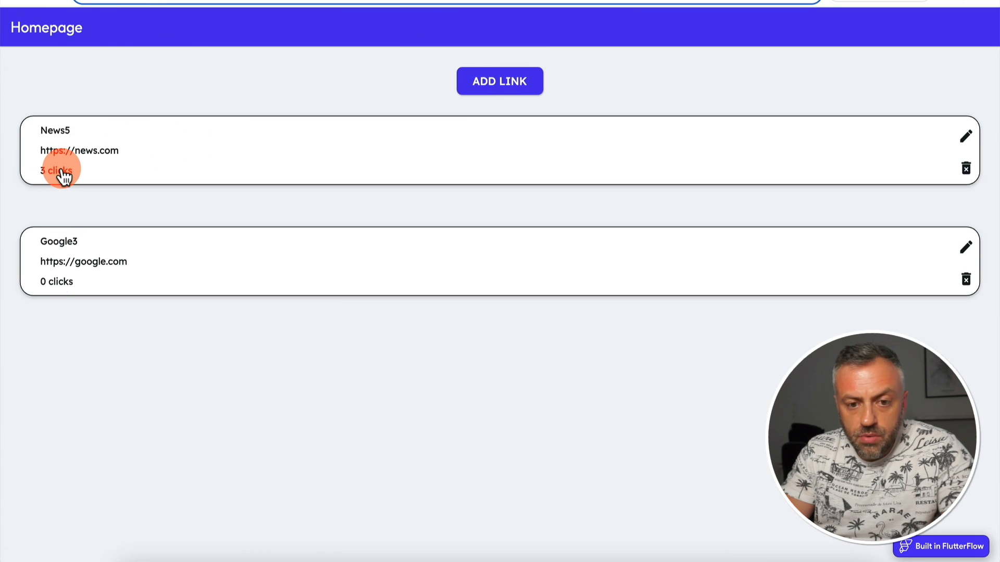
pyautogui.click(61, 172)
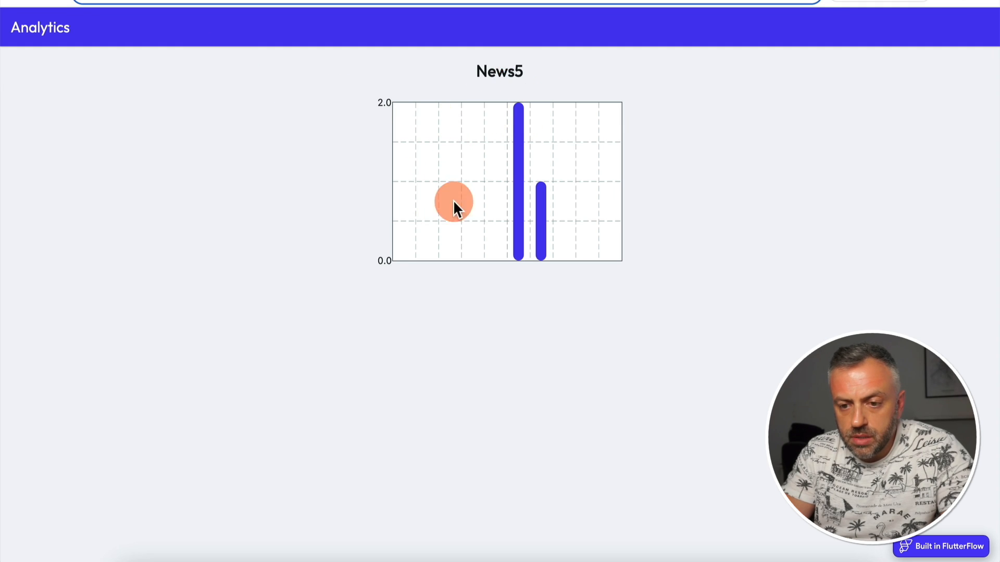
pyautogui.click(14, 1)
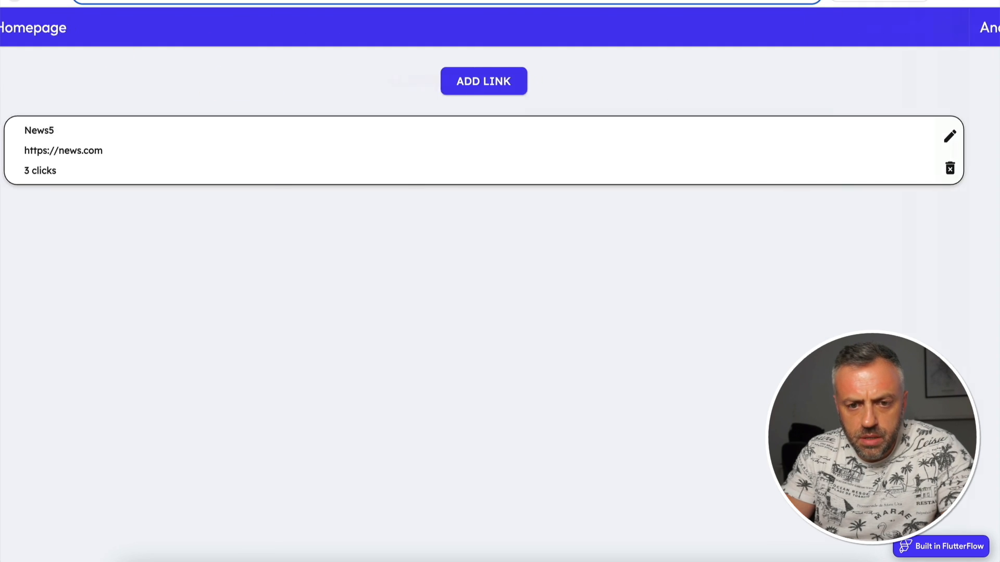
# - Follow the News5 link's URL on the published homepage and return to the homepage
pyautogui.click(96, 152)
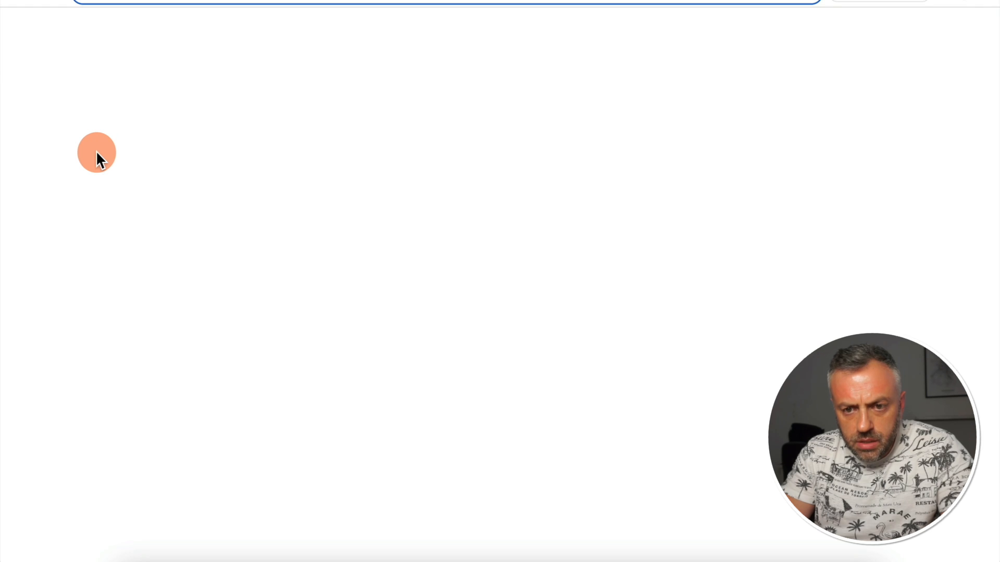
pyautogui.press('super+w')
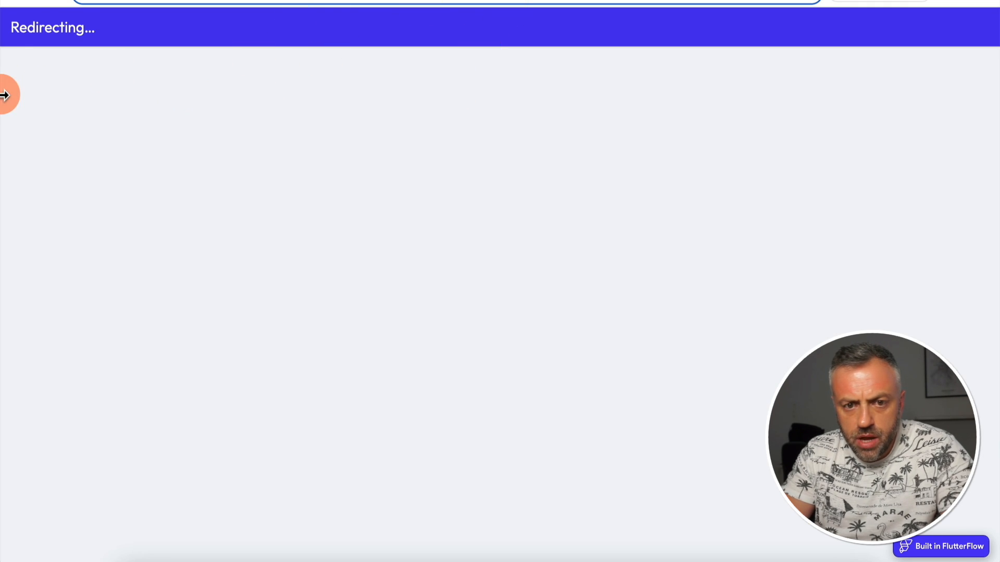
pyautogui.click(15, 1)
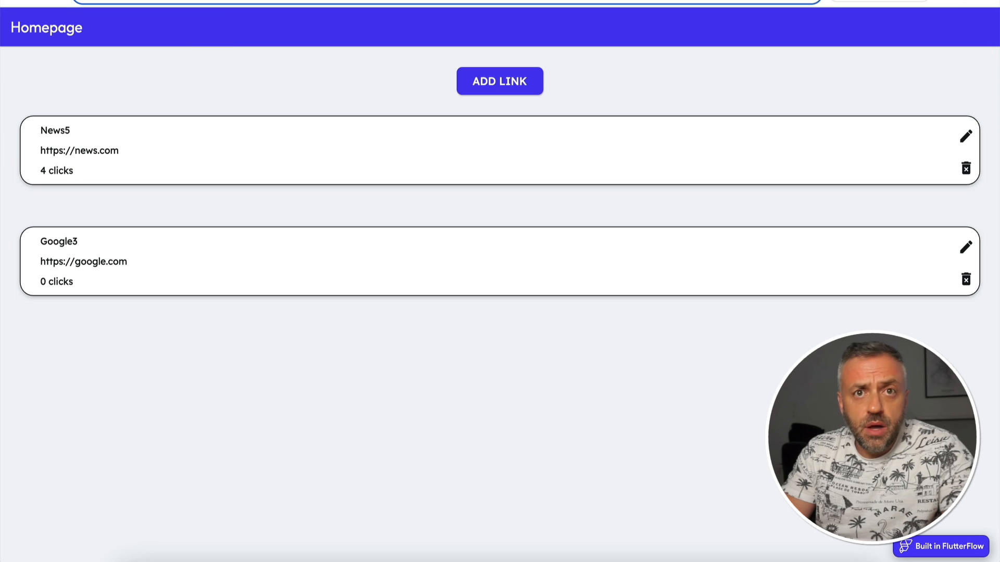
# - Load the published site's /public page, test the News5 and Google3 links and return to the public list
pyautogui.write('public')
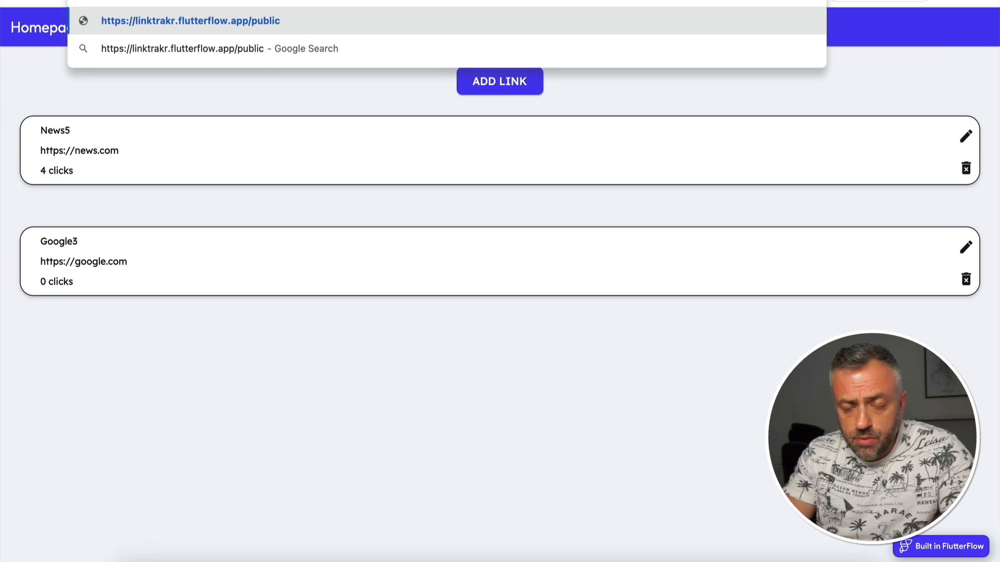
pyautogui.press('Return')
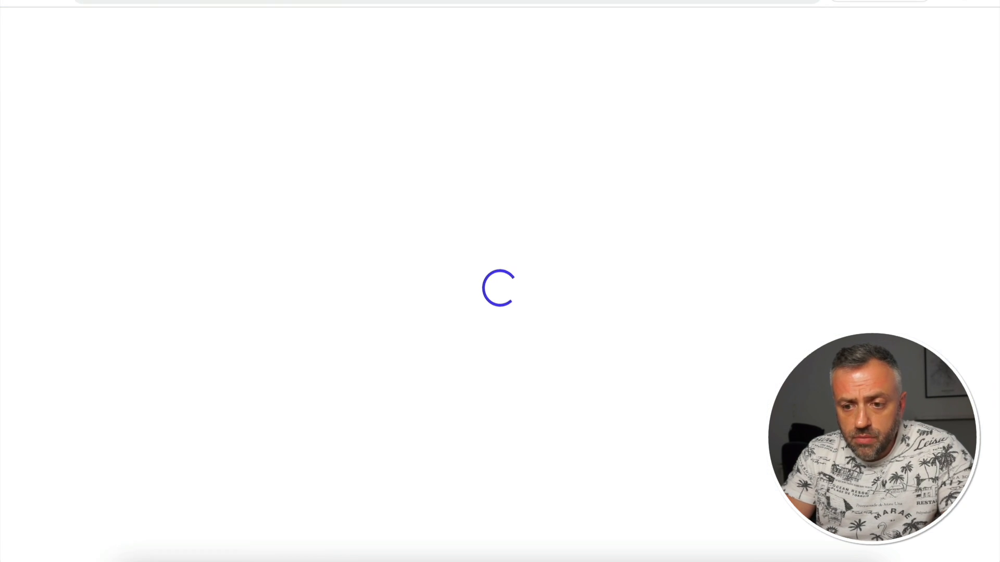
pyautogui.click(393, 223)
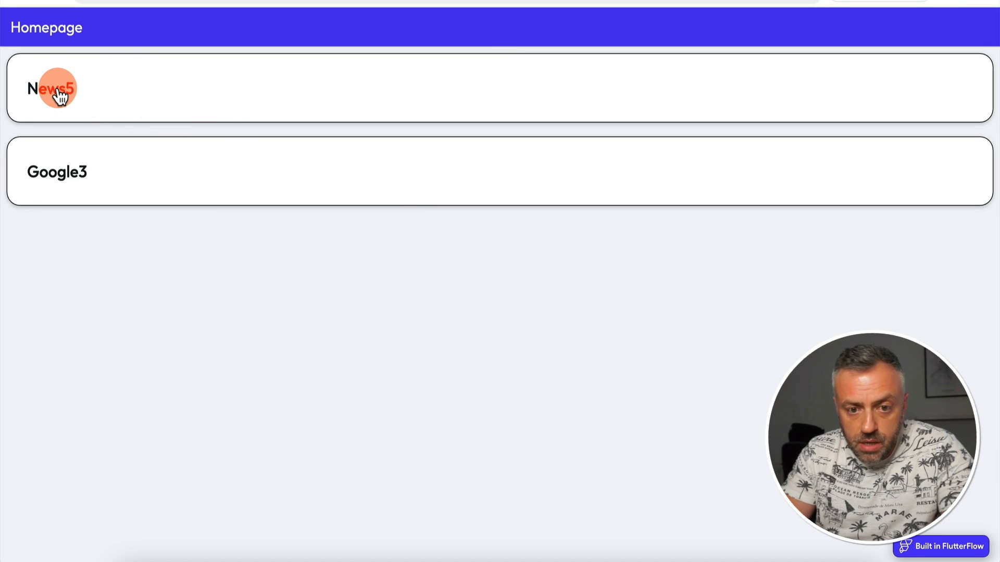
pyautogui.click(58, 89)
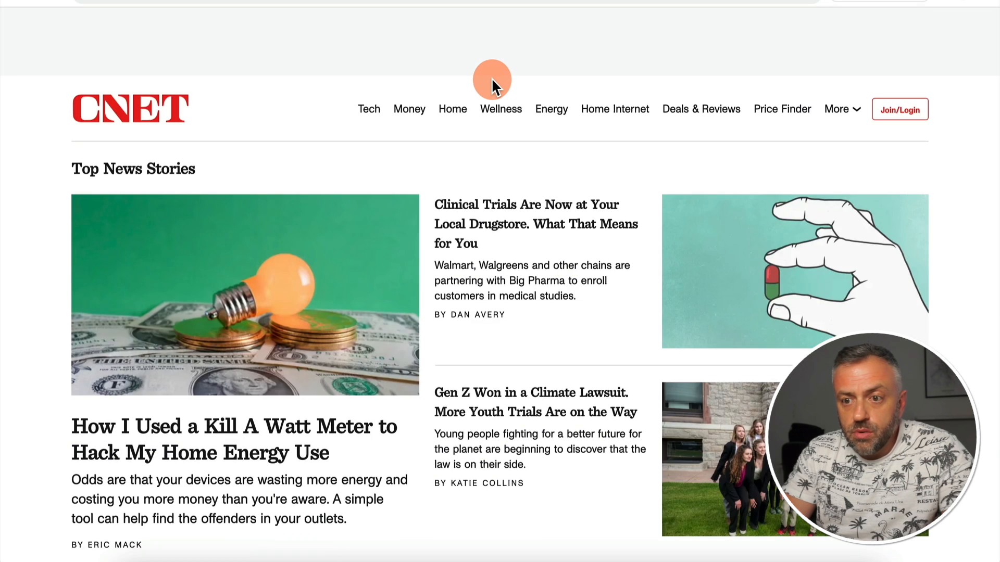
pyautogui.press('super+bracketleft')
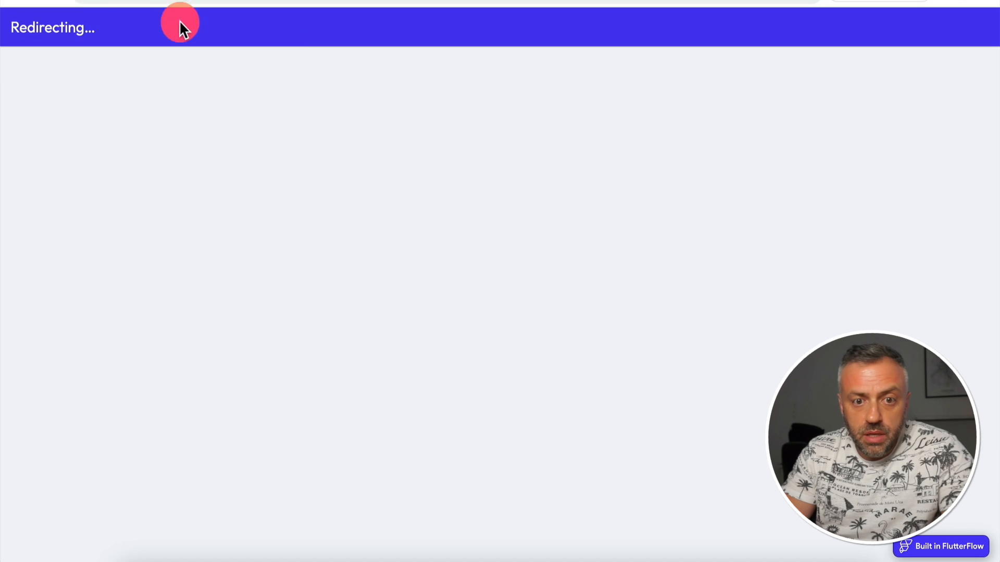
pyautogui.click(74, 177)
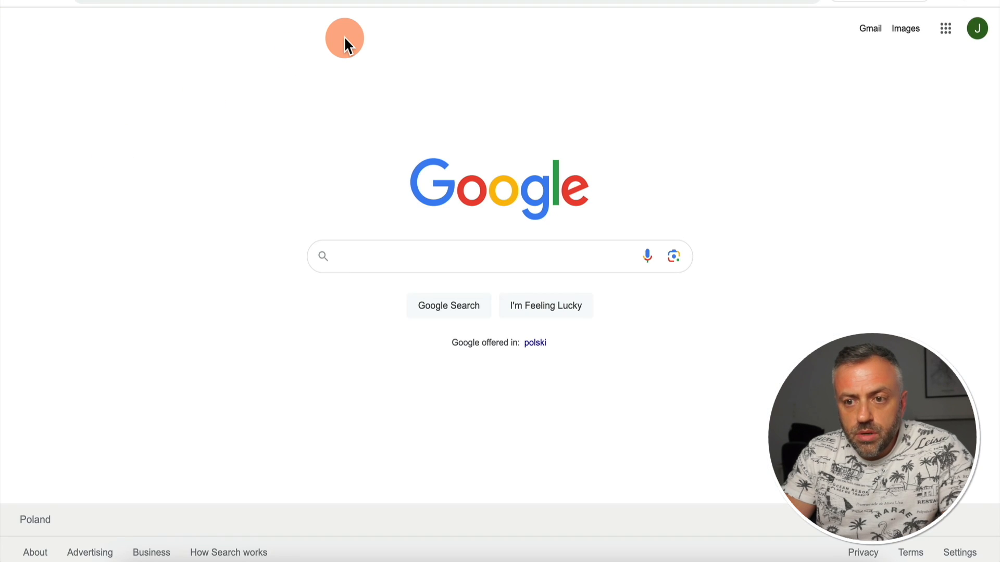
pyautogui.click(16, 1)
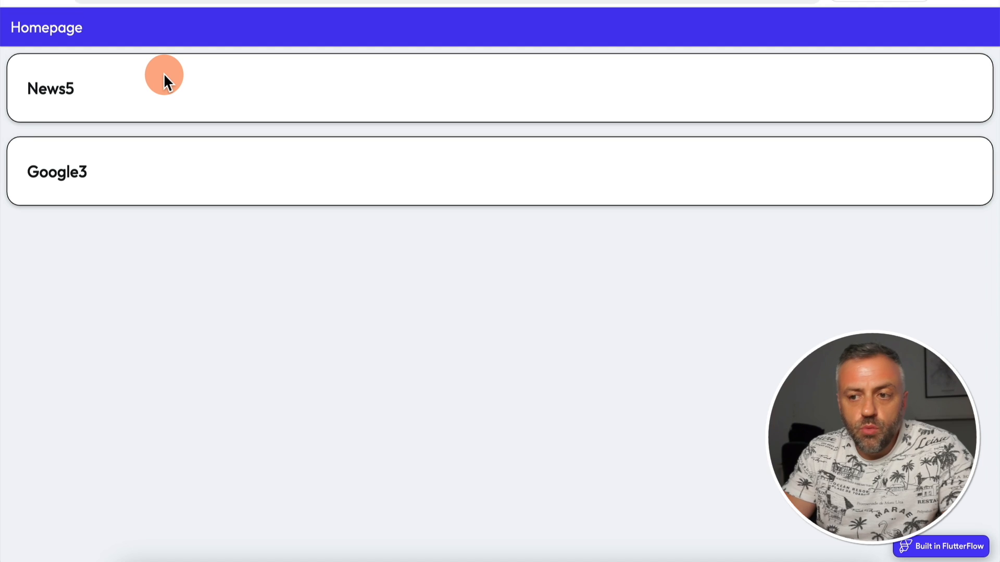
pyautogui.click(208, 1)
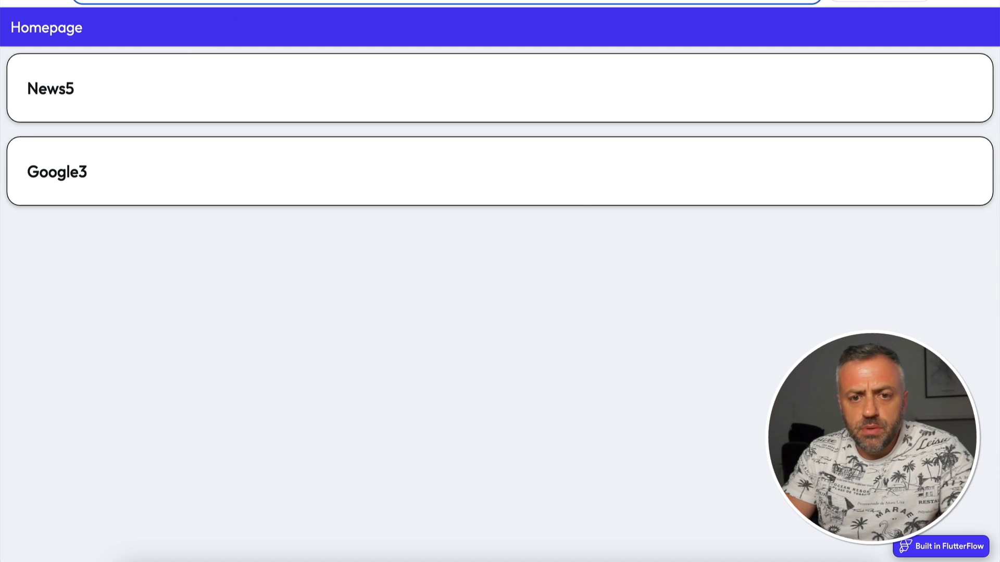
pyautogui.press('super+shift+n')
pyautogui.write('https://linktrakr.flutterflow.app/public')
pyautogui.press('Return')
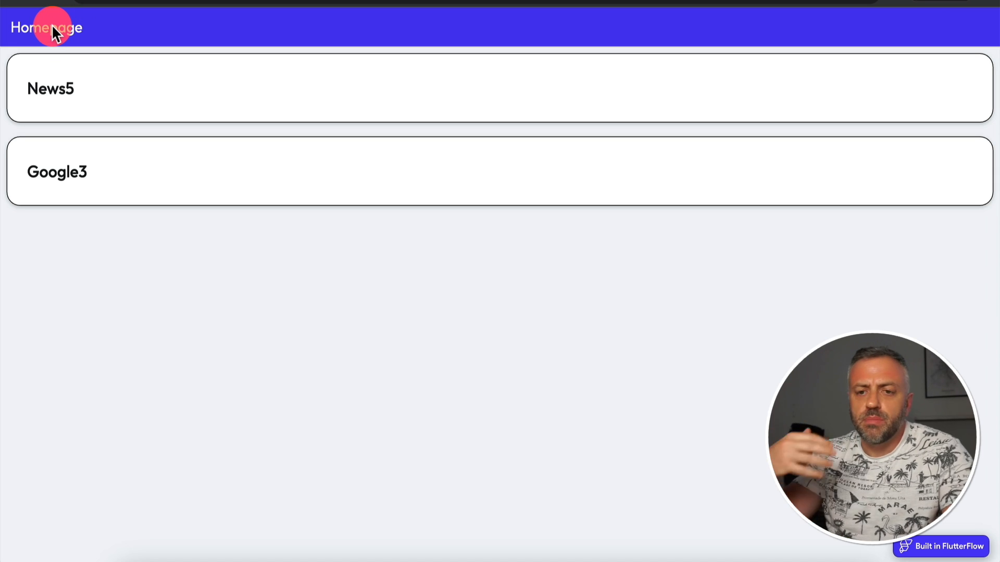
pyautogui.click(94, 1)
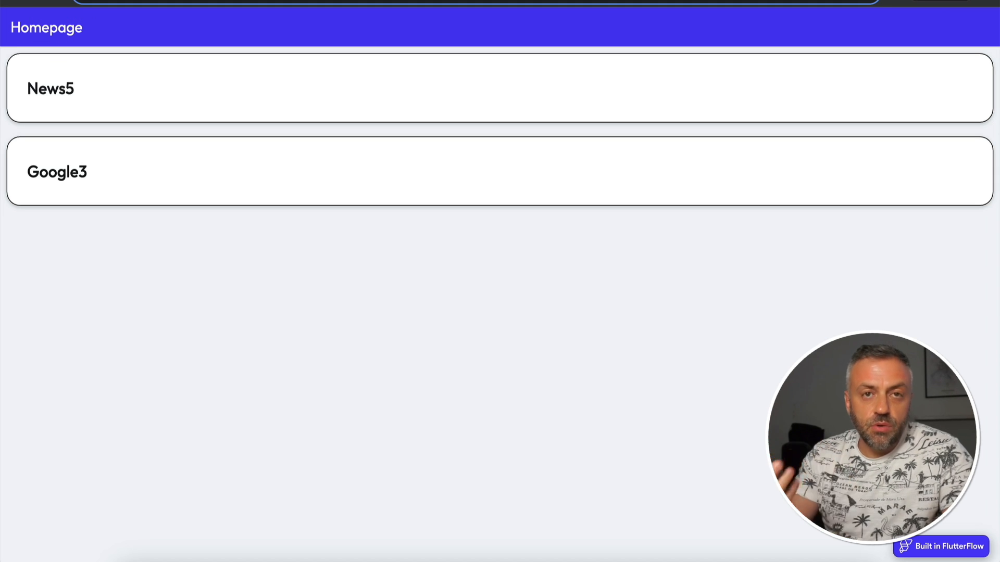
# - Switch back to the FlutterFlow project and check the homepage page's route and authentication requirement
pyautogui.press('super+grave')
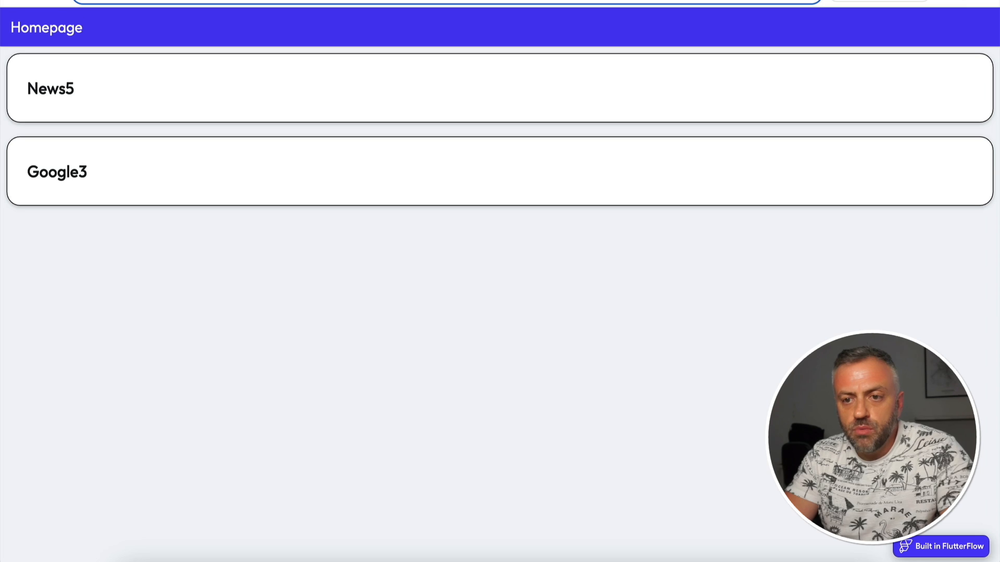
pyautogui.press('super+grave')
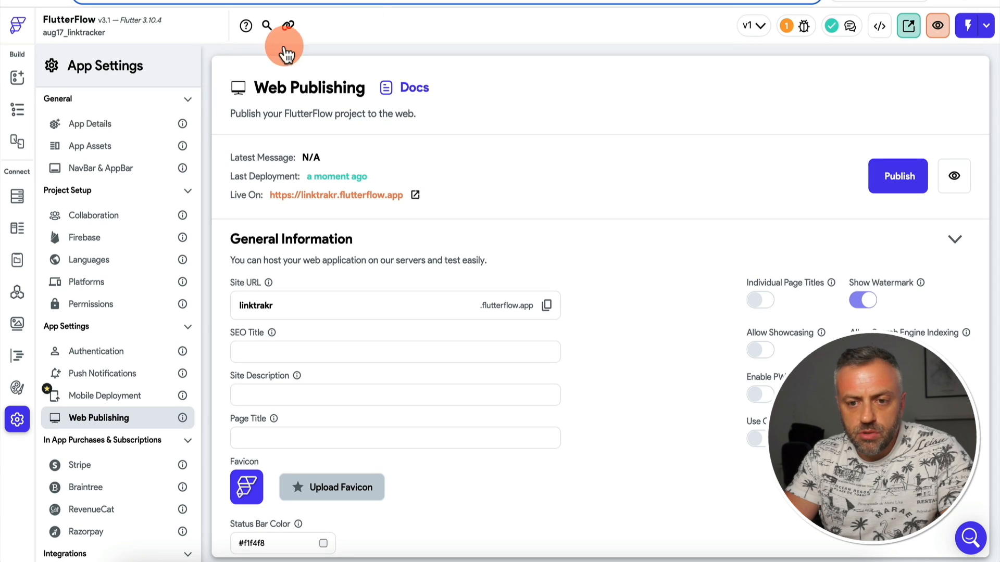
pyautogui.click(18, 111)
pyautogui.moveTo(116, 198); pyautogui.dragTo(123, 256)
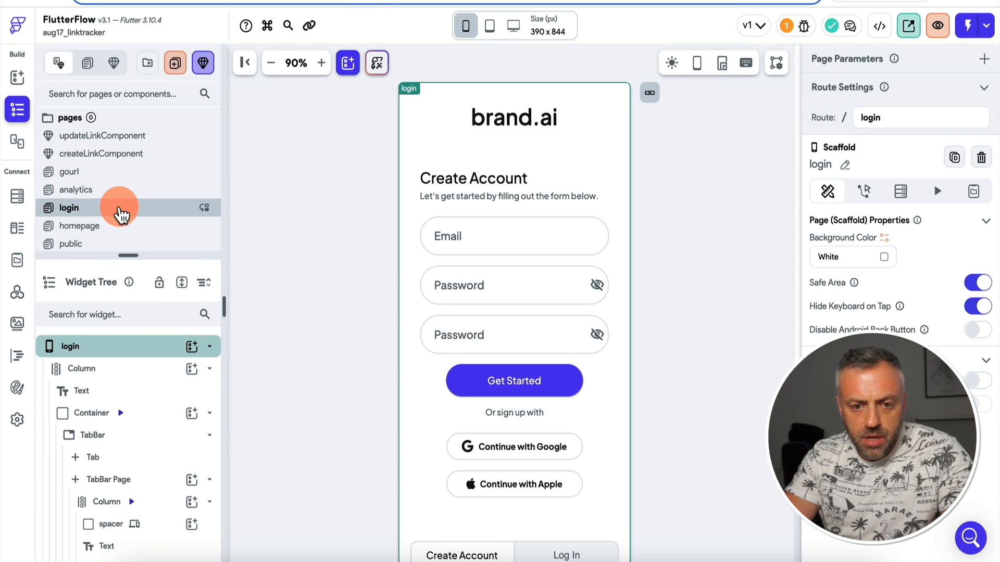
pyautogui.click(79, 226)
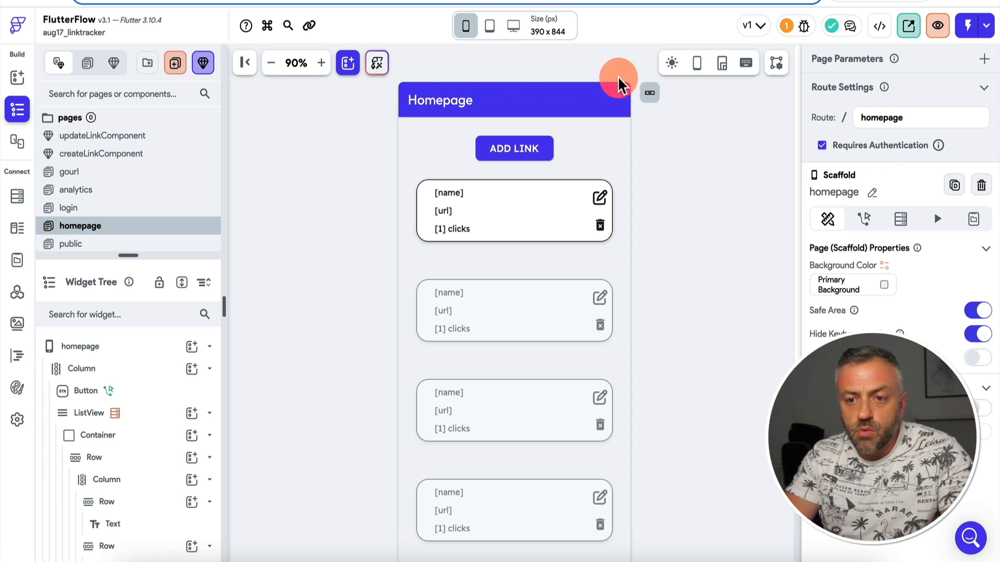
# - Switch to the incognito window and try to load the published site's /homepage route without logging in
pyautogui.click(241, 5)
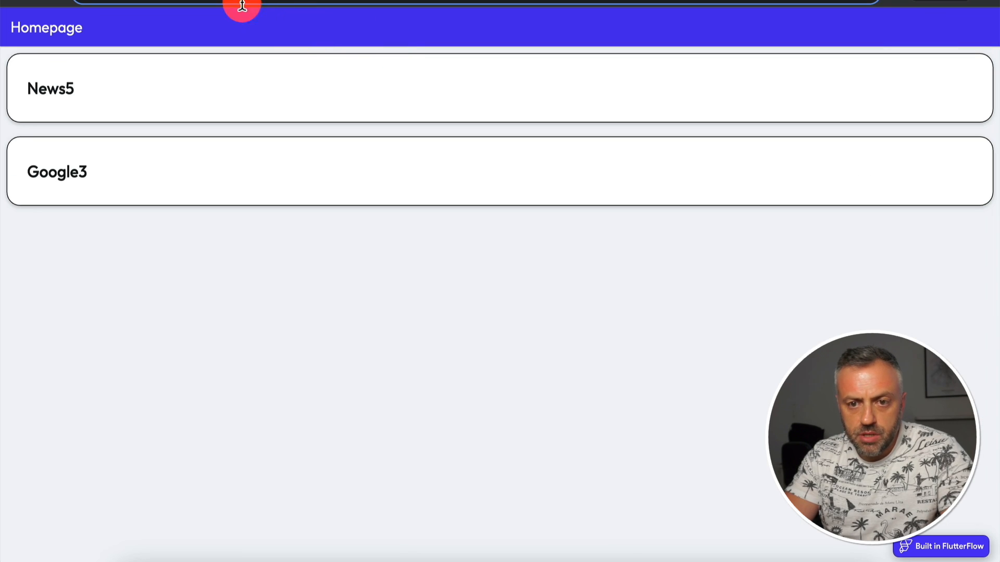
pyautogui.write('homepage')
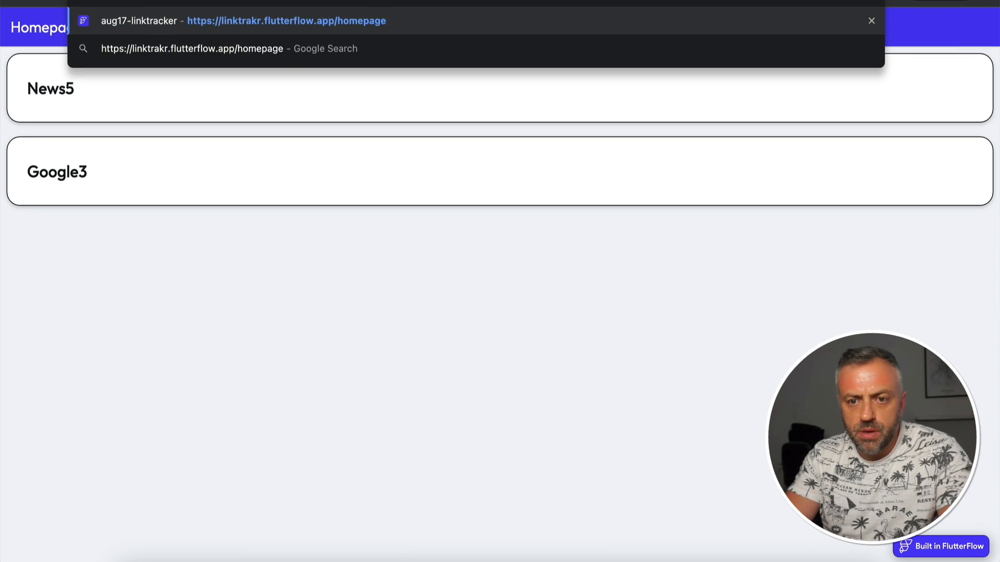
pyautogui.press('Return')
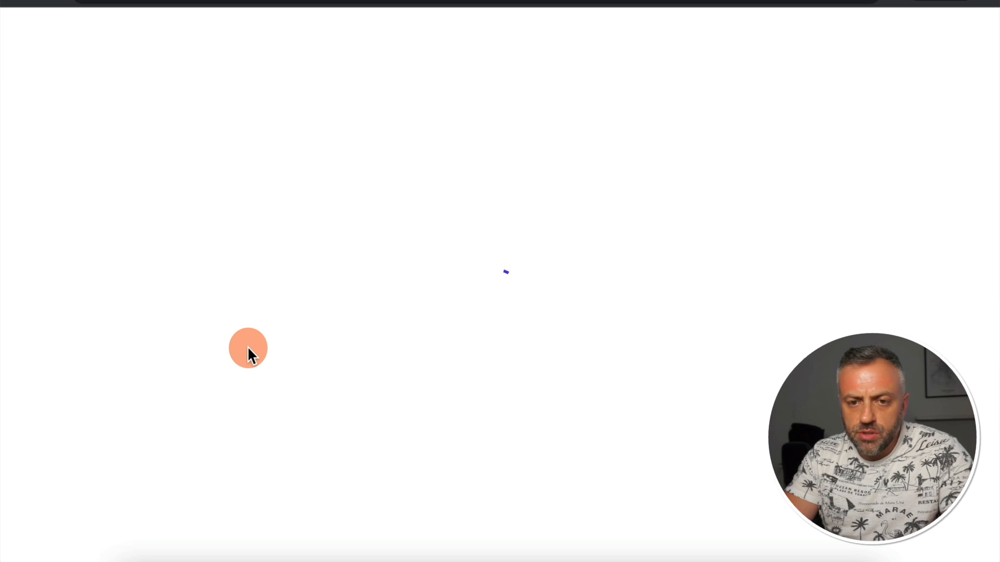